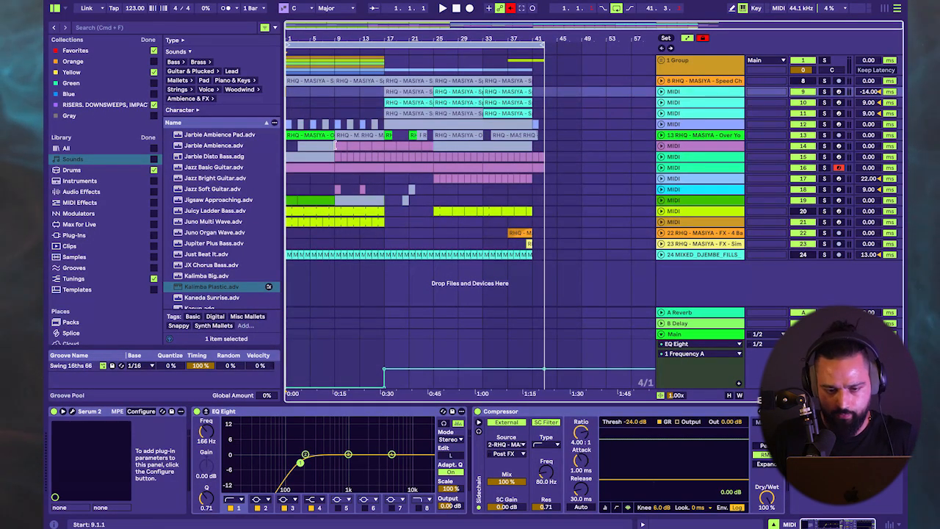
# - Set the insert mark at the start of the arrangement and delete the Speed Chords audio track directly below the group
pyautogui.click(293, 94)
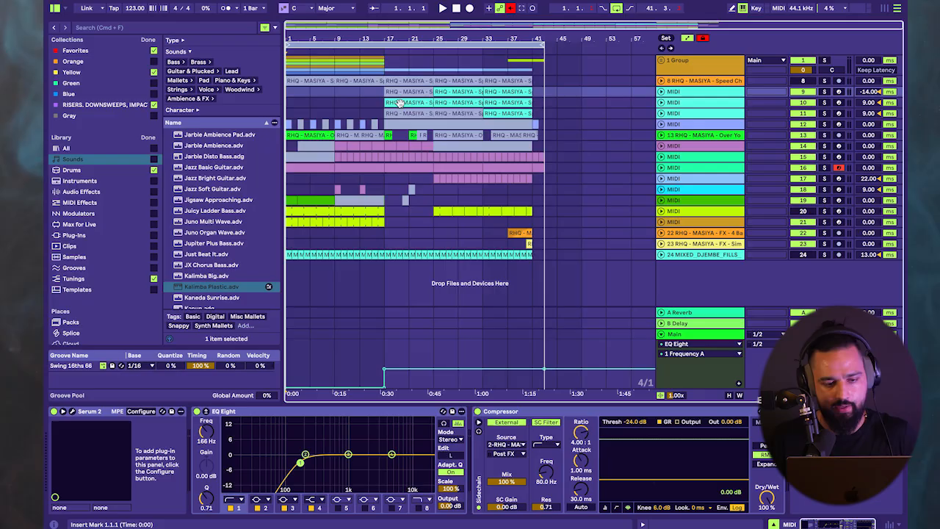
pyautogui.click(716, 82)
pyautogui.rightClick(716, 81)
pyautogui.click(733, 113)
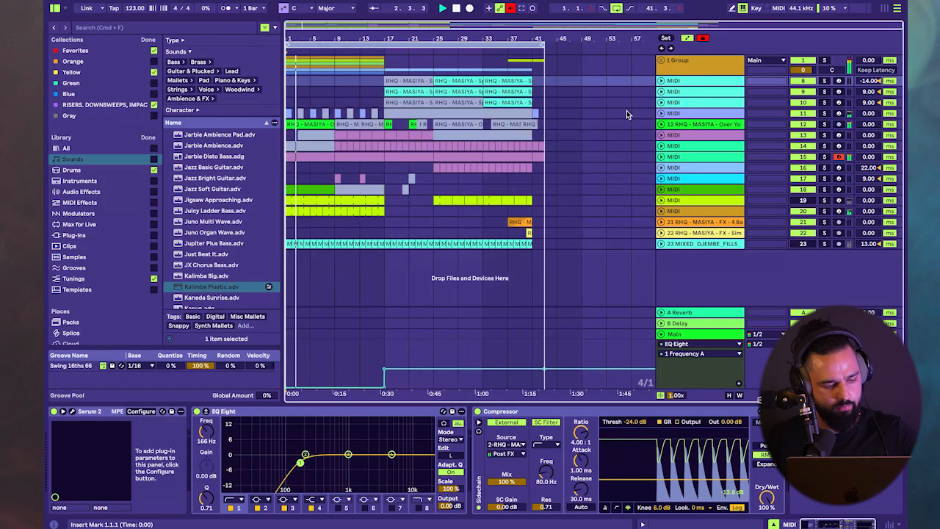
# - Rename the group track GROOVE and unfold it to show its drum and percussion tracks
pyautogui.click(677, 62)
pyautogui.rightClick(676, 62)
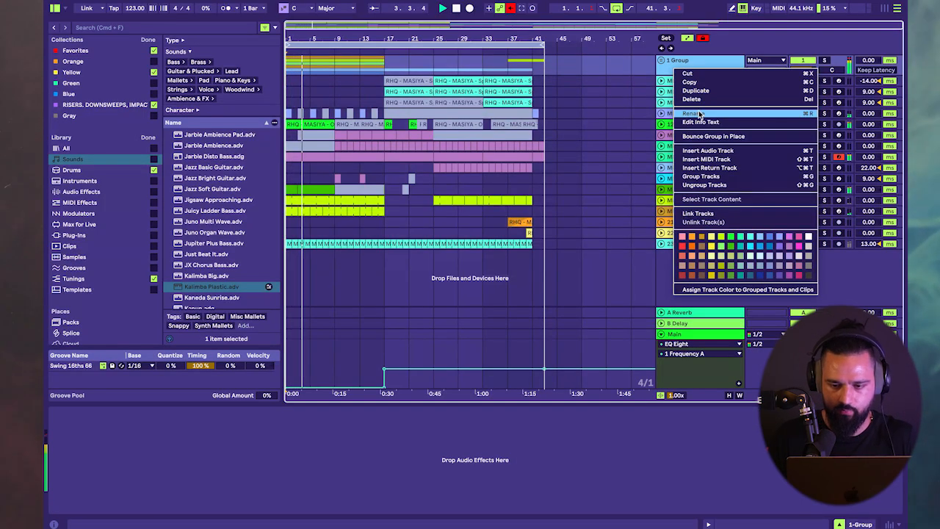
pyautogui.click(694, 114)
pyautogui.write('GROOVE')
pyautogui.press('Return')
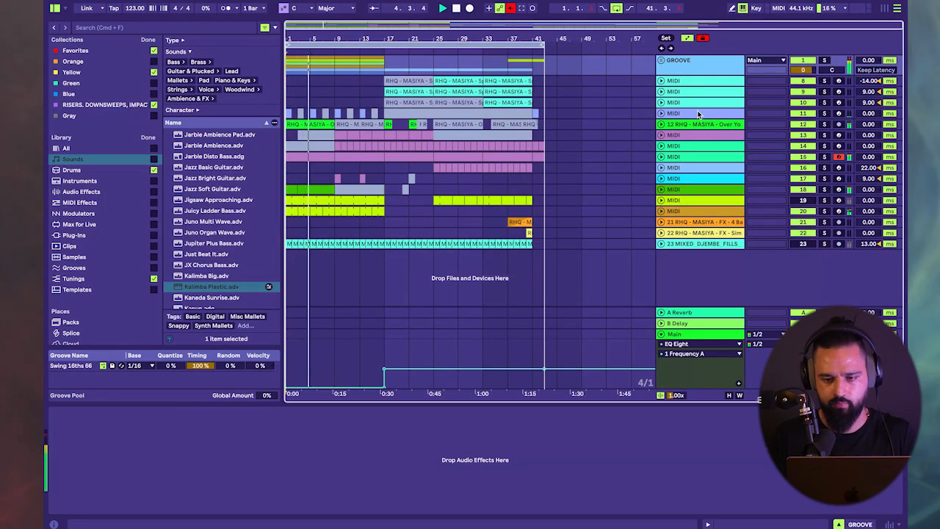
pyautogui.click(661, 60)
pyautogui.scroll(5, 371, 230)
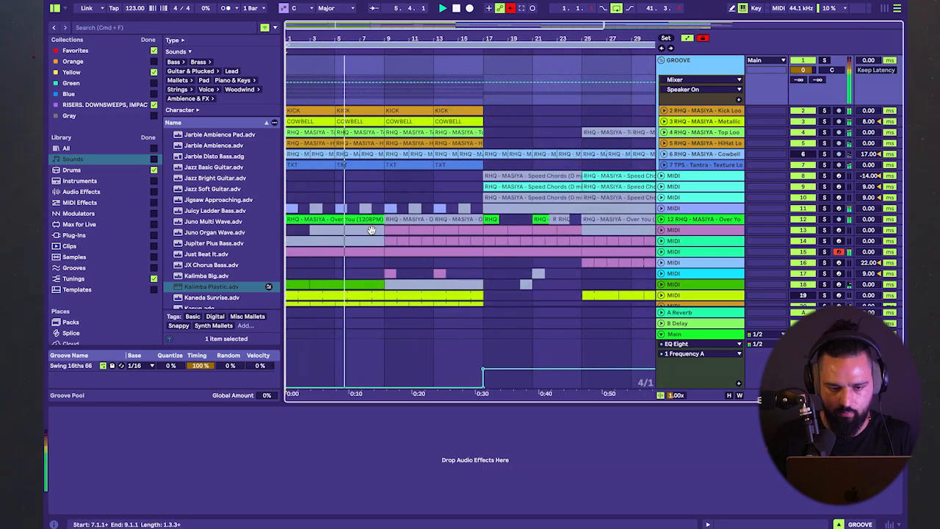
pyautogui.scroll(-3, 371, 232)
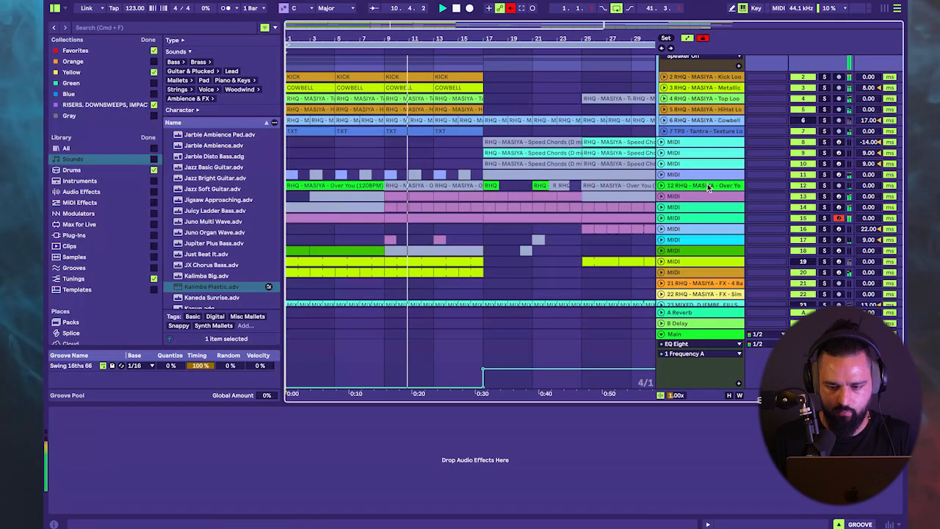
# - Rename the first MIDI track below the GROOVE group as CHORDS 1
pyautogui.scroll(-3, 614, 189)
pyautogui.rightClick(697, 142)
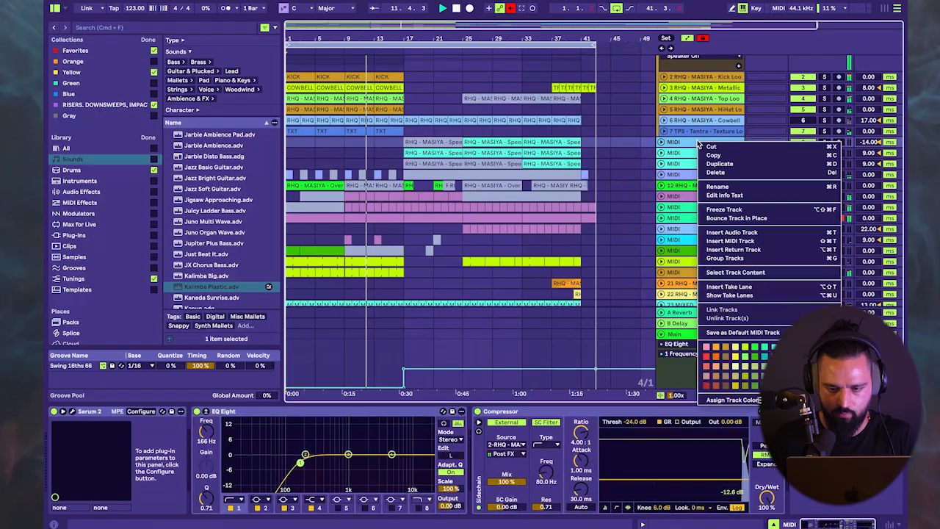
pyautogui.click(718, 187)
pyautogui.write('CHORDS')
pyautogui.press('Return')
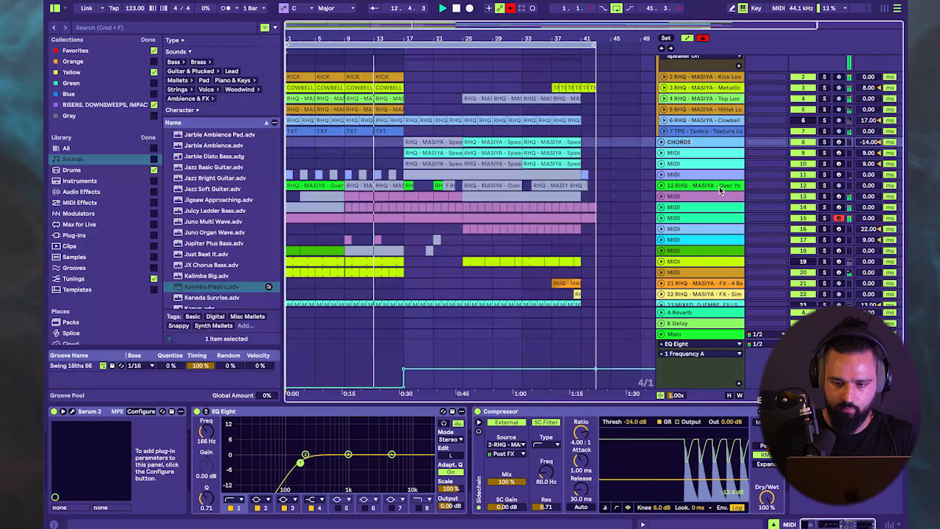
# - Rename the MIDI track directly below CHORDS 1 as CHORDS 2
pyautogui.rightClick(698, 154)
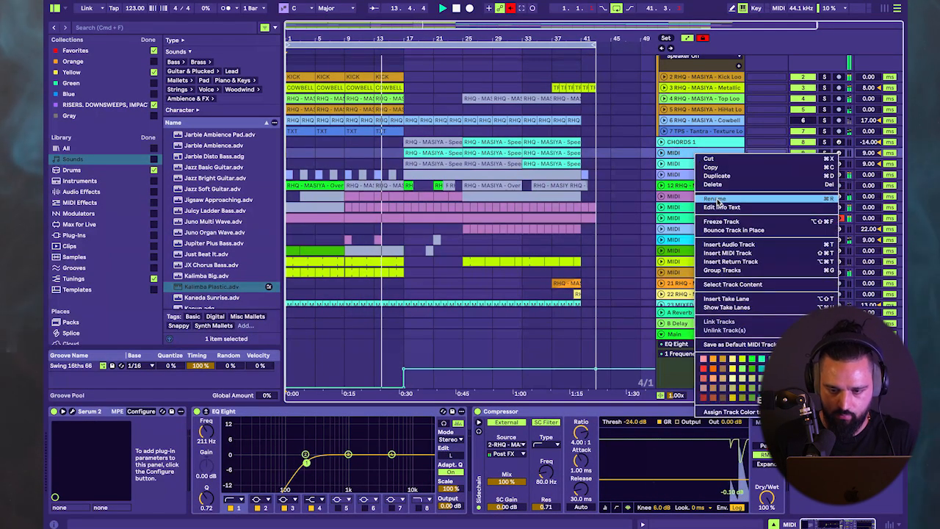
pyautogui.click(717, 200)
pyautogui.write('CHORDS 2')
pyautogui.press('Return')
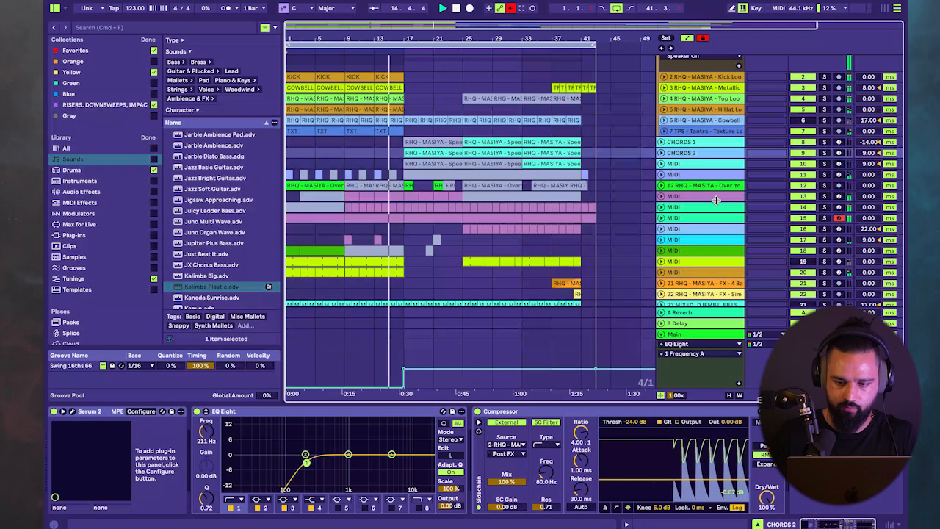
# - Rename the MIDI track directly below CHORDS 2 as CHORDS 3
pyautogui.rightClick(688, 163)
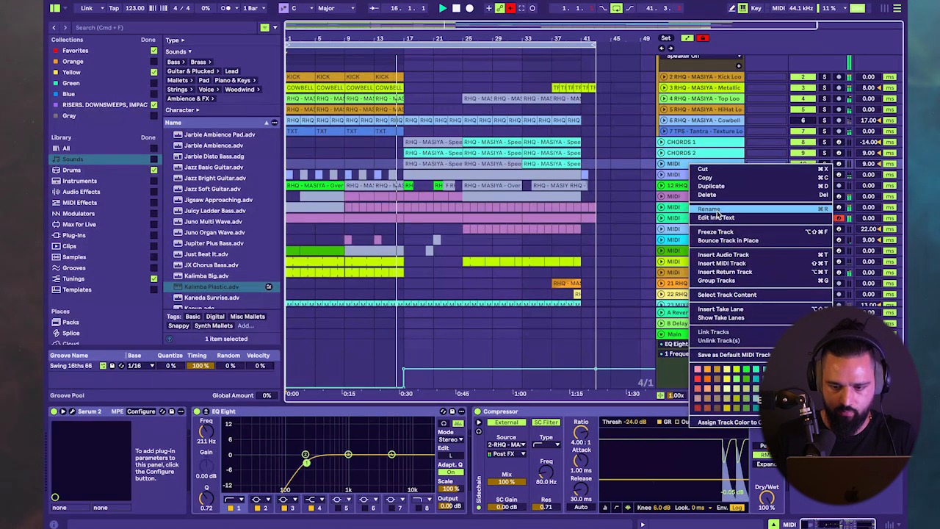
pyautogui.click(710, 209)
pyautogui.write('CHORDS 3')
pyautogui.press('Return')
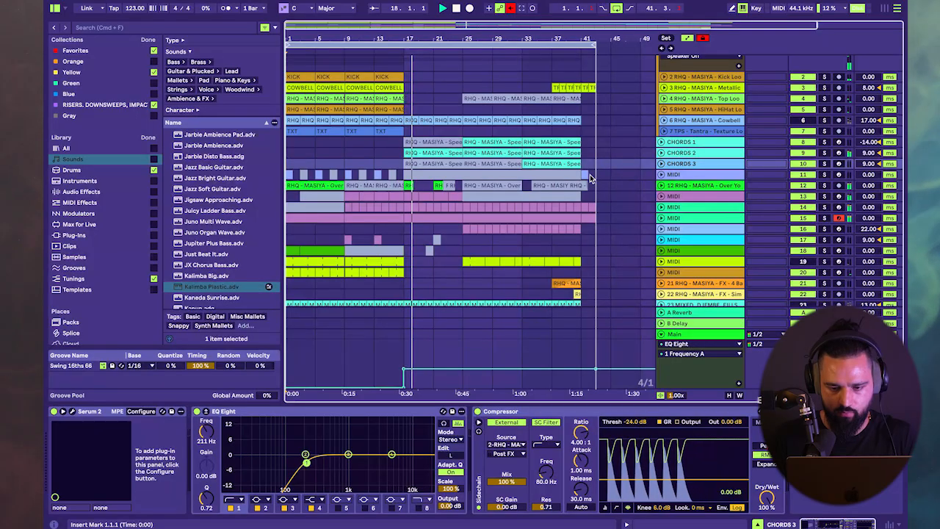
# - Unfold the MIDI track below CHORDS 3 to examine its clips, check the Serum 2 plug-in window, and fold the track again
pyautogui.click(661, 175)
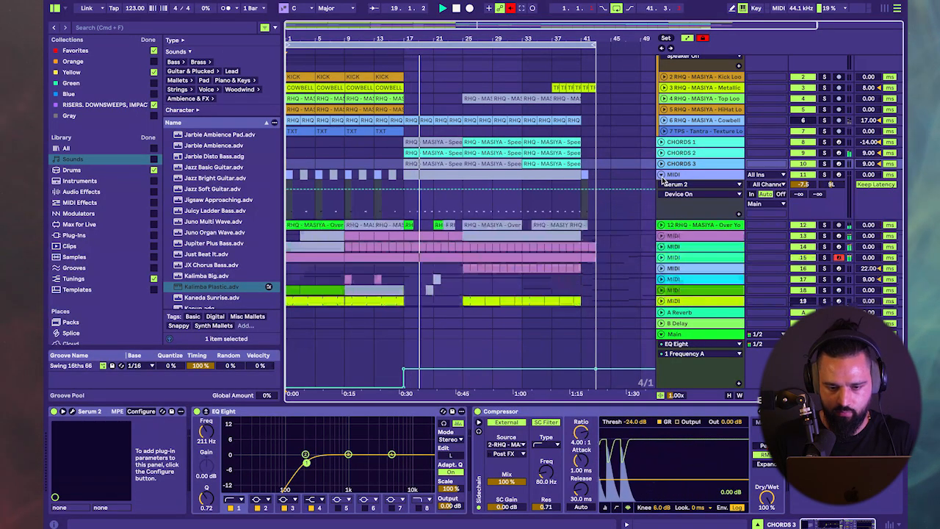
pyautogui.scroll(5, 330, 217)
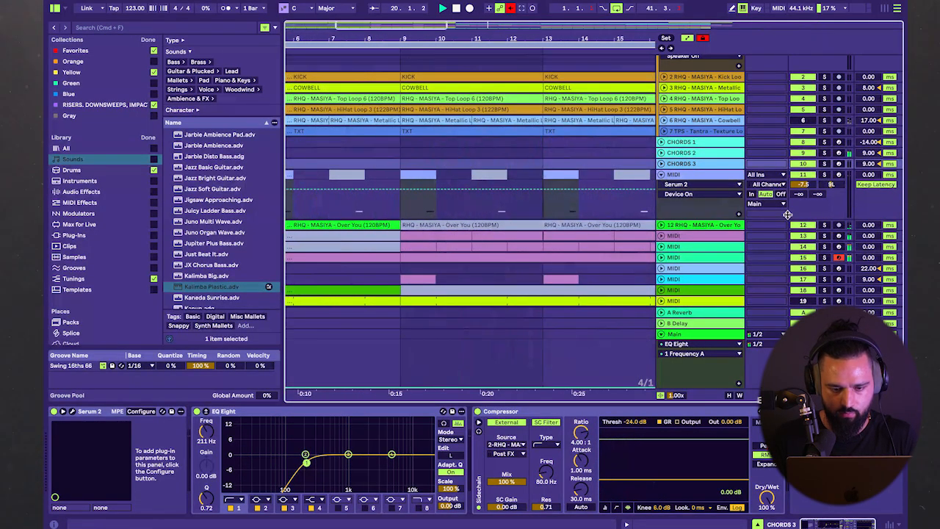
pyautogui.click(71, 412)
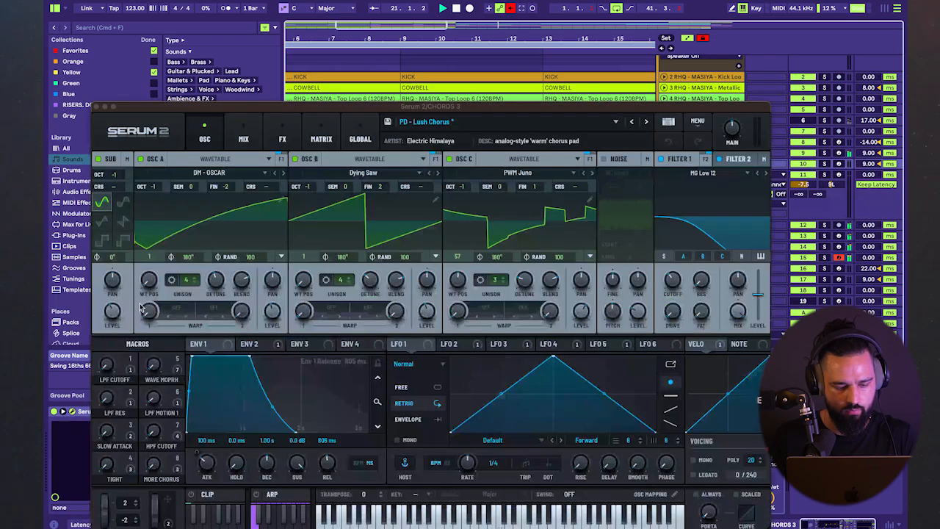
pyautogui.click(96, 108)
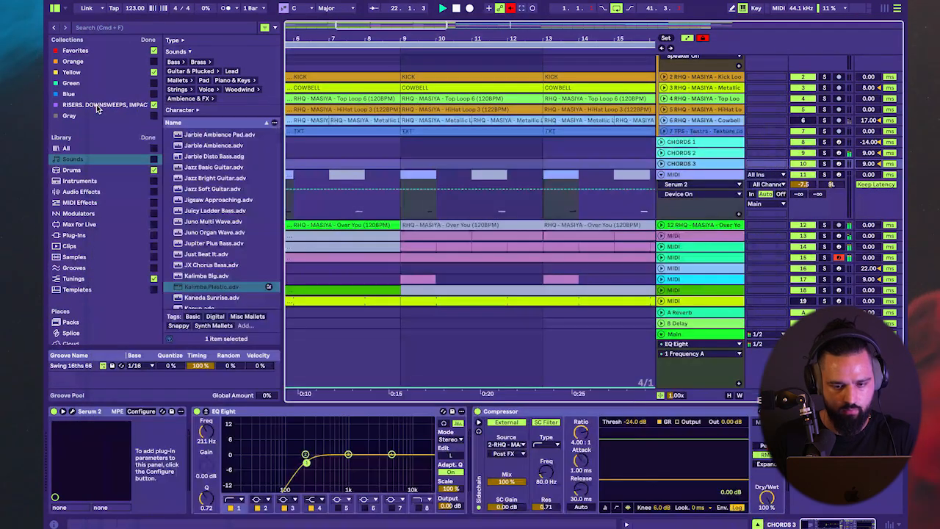
pyautogui.scroll(-5, 537, 212)
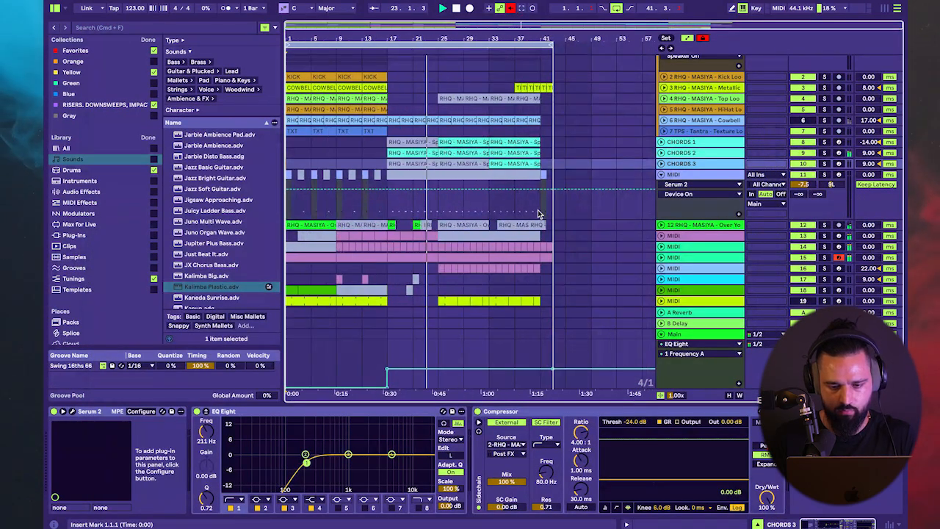
pyautogui.click(665, 178)
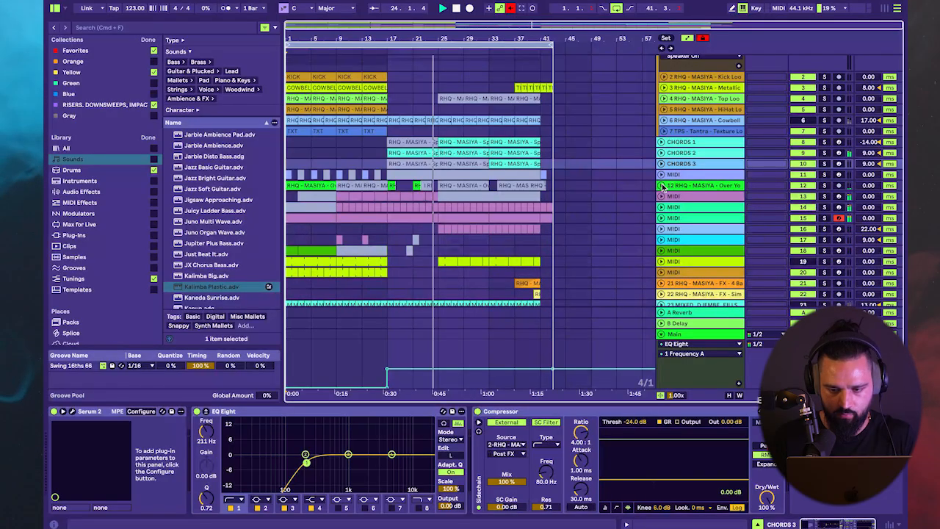
# - Rename the Over You audio track as VOCAL
pyautogui.rightClick(684, 187)
pyautogui.click(702, 244)
pyautogui.write('VOCAL')
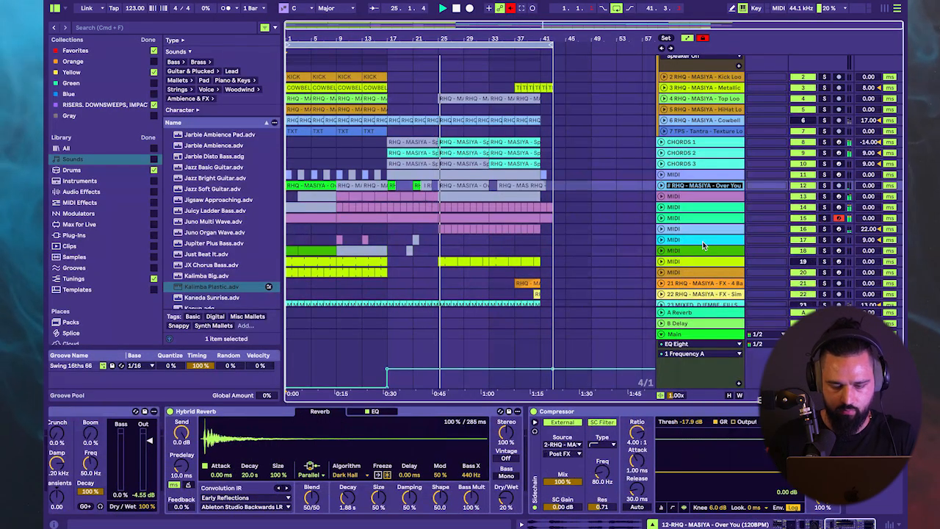
pyautogui.press('Return')
# - Colour the VOCAL track cyan and assign the track colour to its clips
pyautogui.rightClick(686, 185)
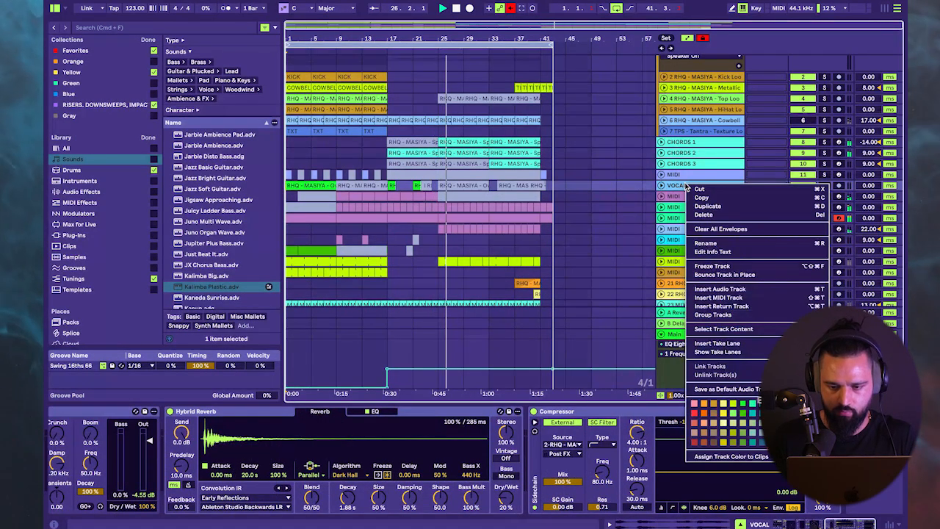
pyautogui.click(673, 163)
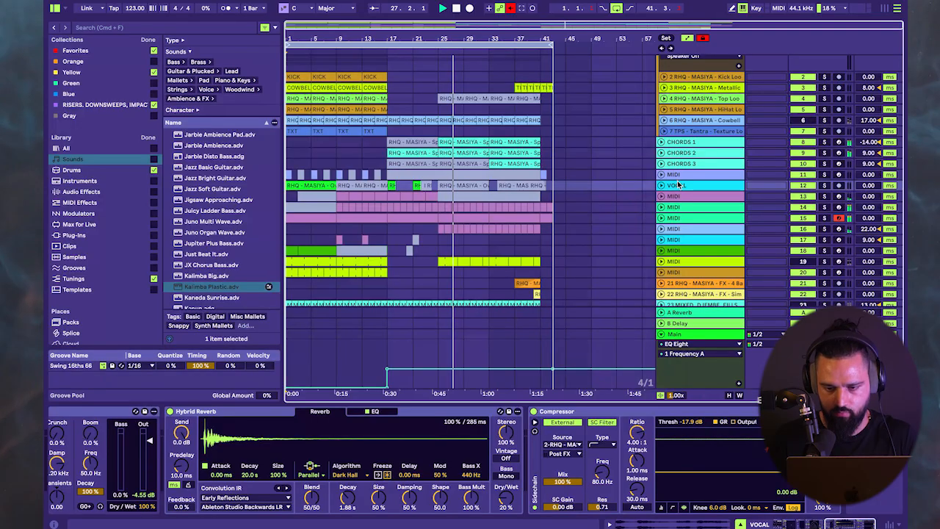
pyautogui.rightClick(680, 185)
pyautogui.click(727, 454)
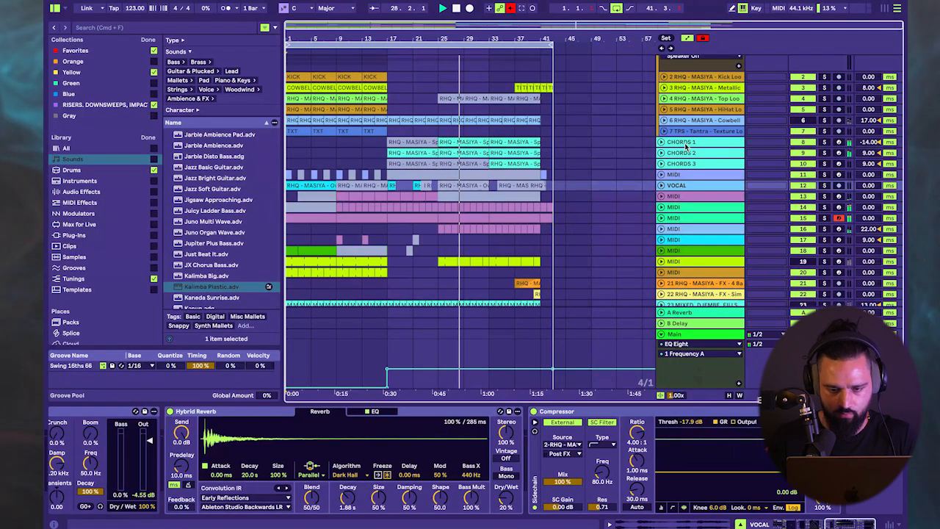
# - Unfold the MIDI track below VOCAL, rename it SYNTH FX ONESHOTS, and fold it again
pyautogui.click(684, 197)
pyautogui.click(661, 196)
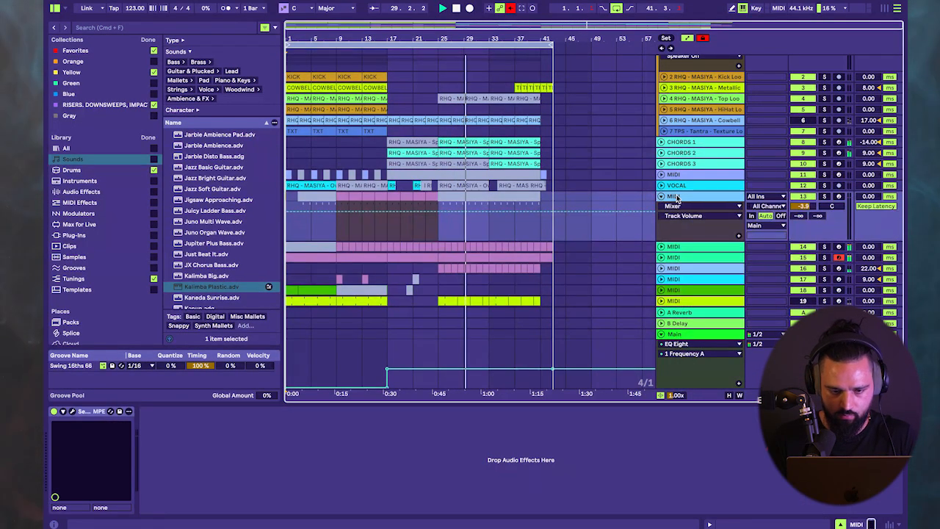
pyautogui.rightClick(677, 197)
pyautogui.click(675, 197)
pyautogui.rightClick(673, 196)
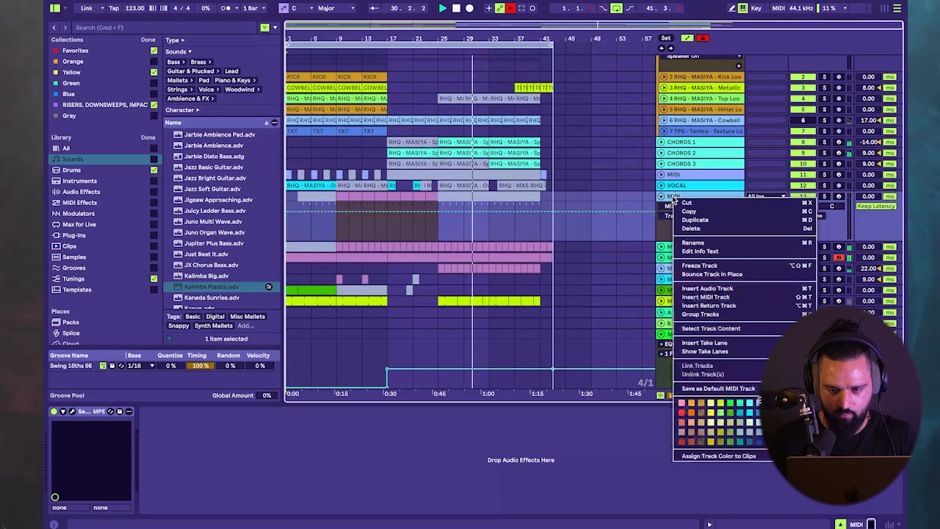
pyautogui.click(690, 243)
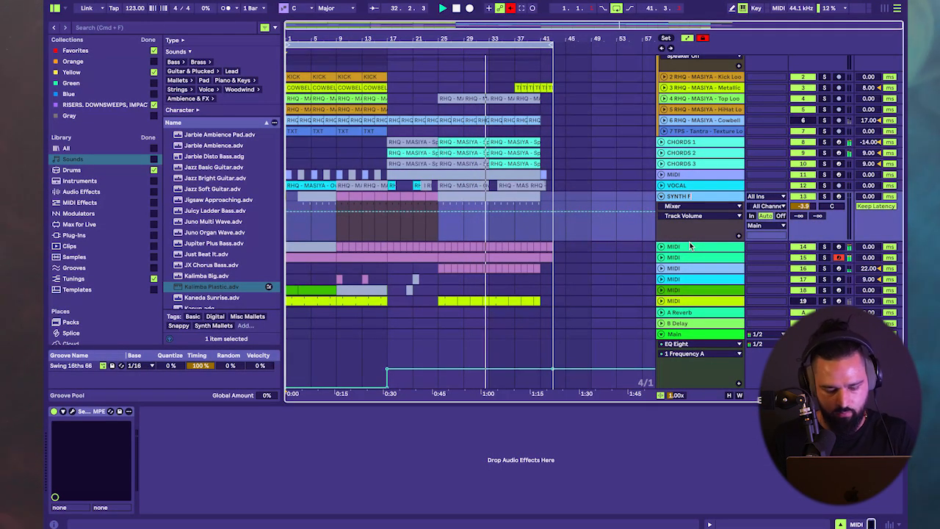
pyautogui.press('Return')
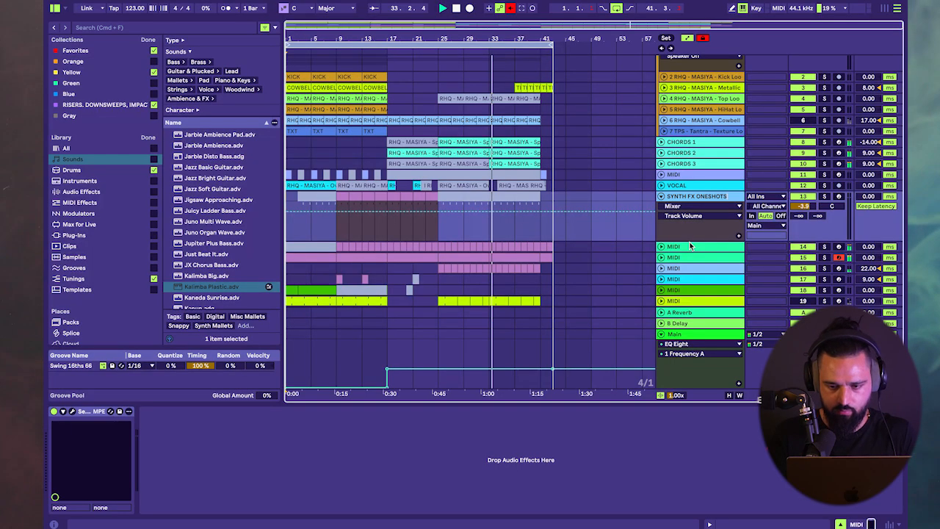
pyautogui.click(661, 196)
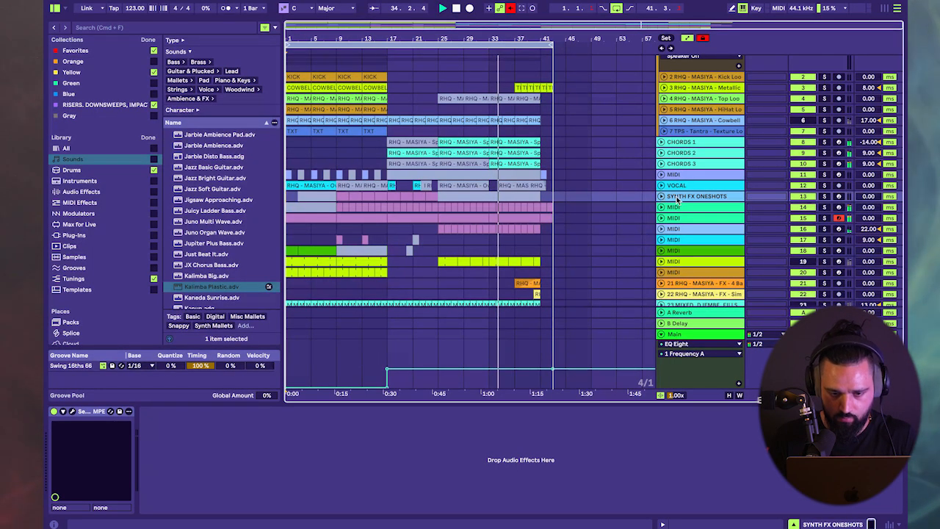
# - Colour the SYNTH FX ONESHOTS track dark blue and assign the track colour to its clips
pyautogui.rightClick(677, 197)
pyautogui.click(762, 440)
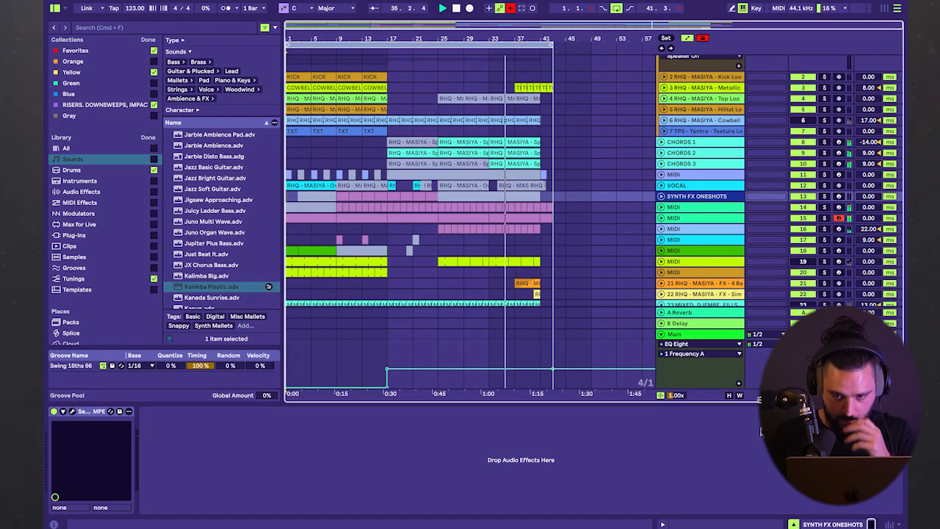
pyautogui.rightClick(692, 200)
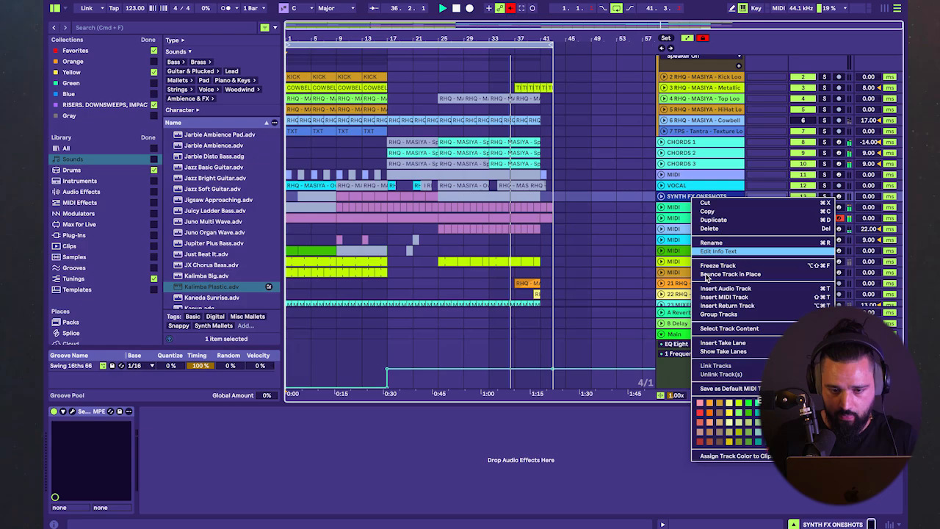
pyautogui.click(758, 456)
# - Rename the MIDI track below SYNTH FX ONESHOTS as SYNTH RIFF and colour it dark blue
pyautogui.scroll(2, 690, 199)
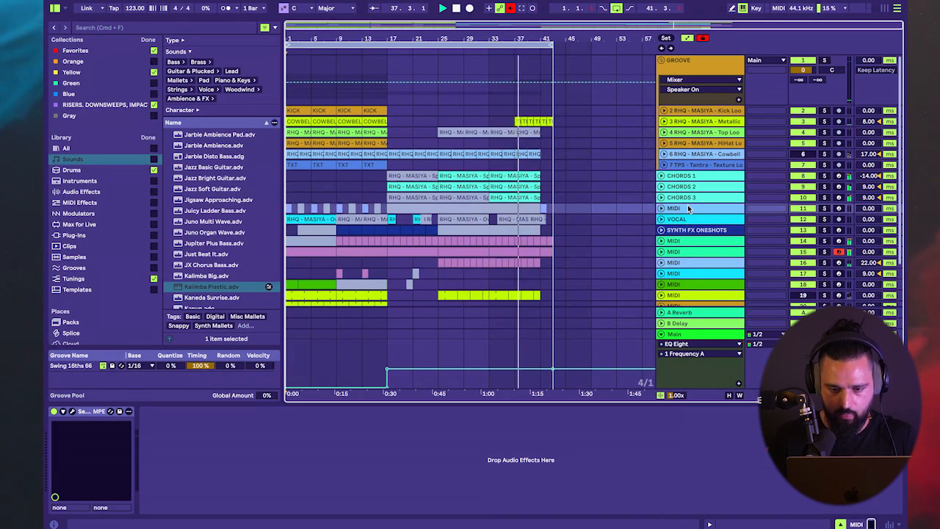
pyautogui.rightClick(689, 210)
pyautogui.click(688, 210)
pyautogui.click(689, 242)
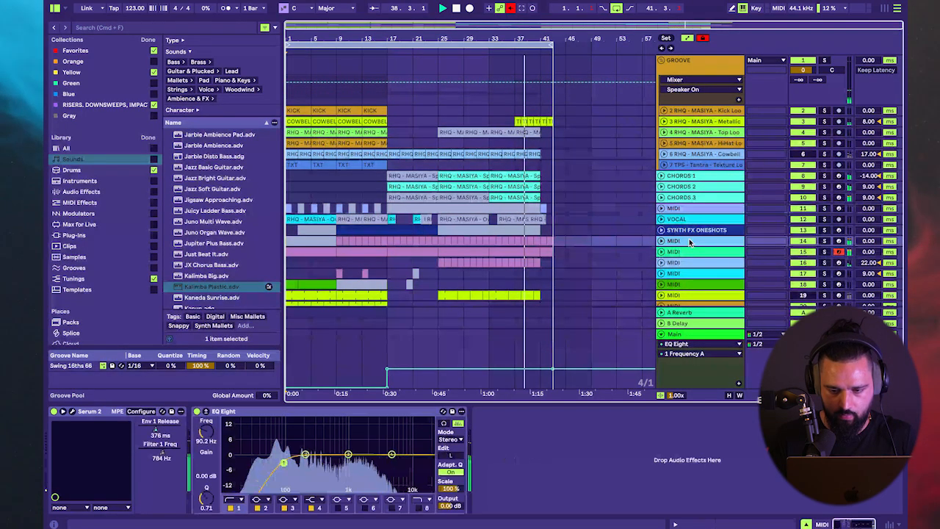
pyautogui.rightClick(672, 240)
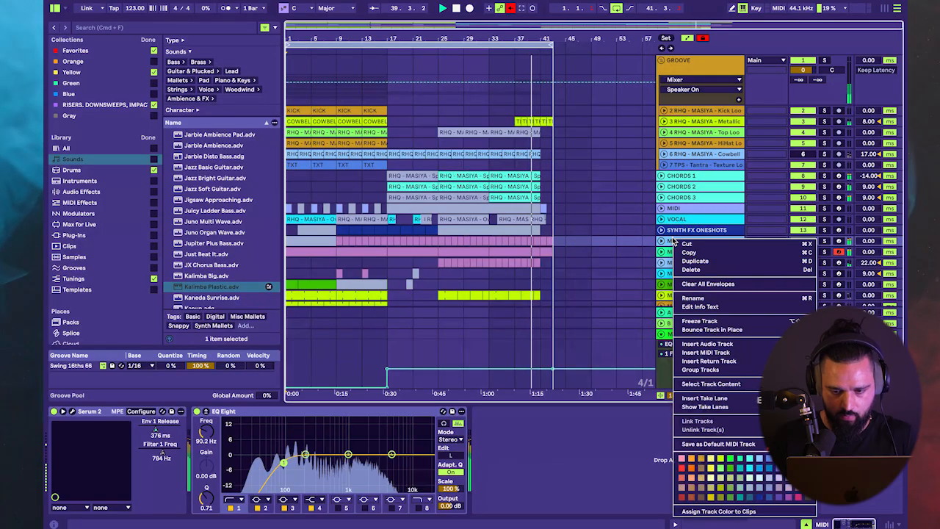
pyautogui.click(698, 297)
pyautogui.write('SYNTH RIF')
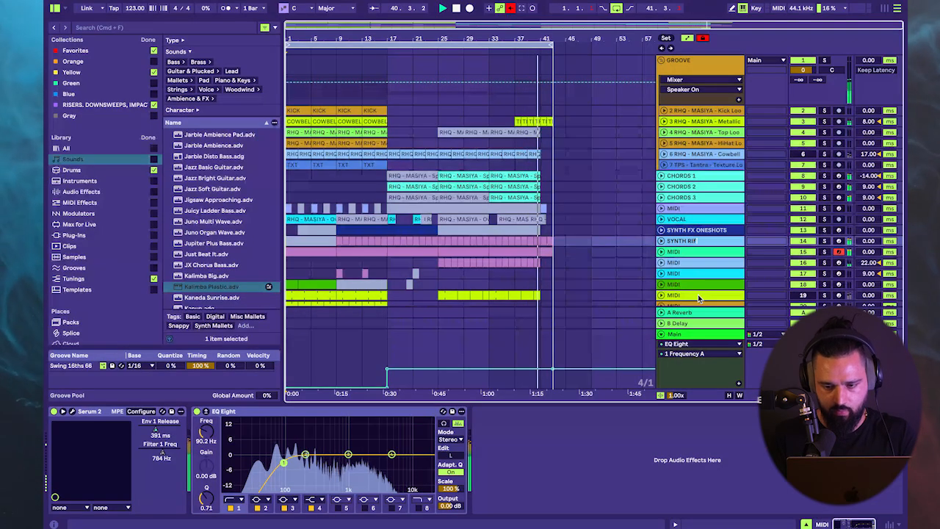
pyautogui.write('F')
pyautogui.press('Return')
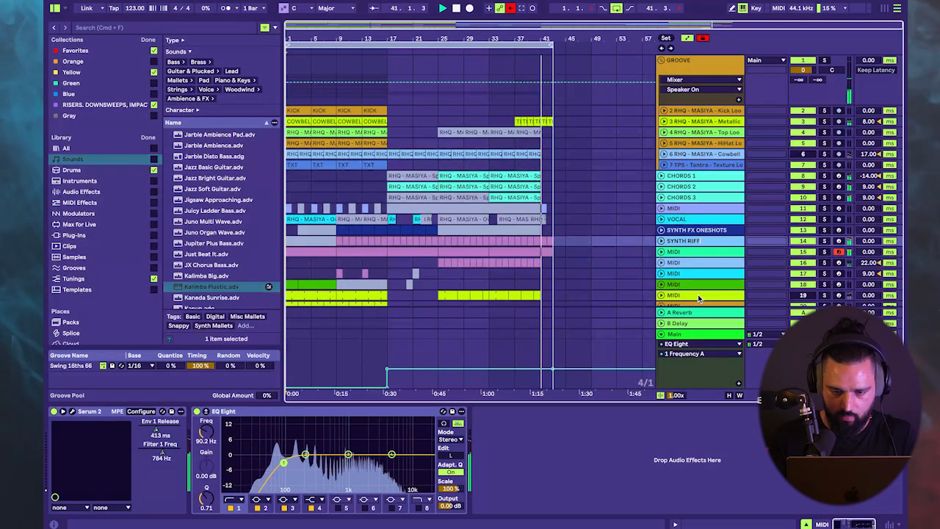
pyautogui.rightClick(696, 242)
pyautogui.click(780, 500)
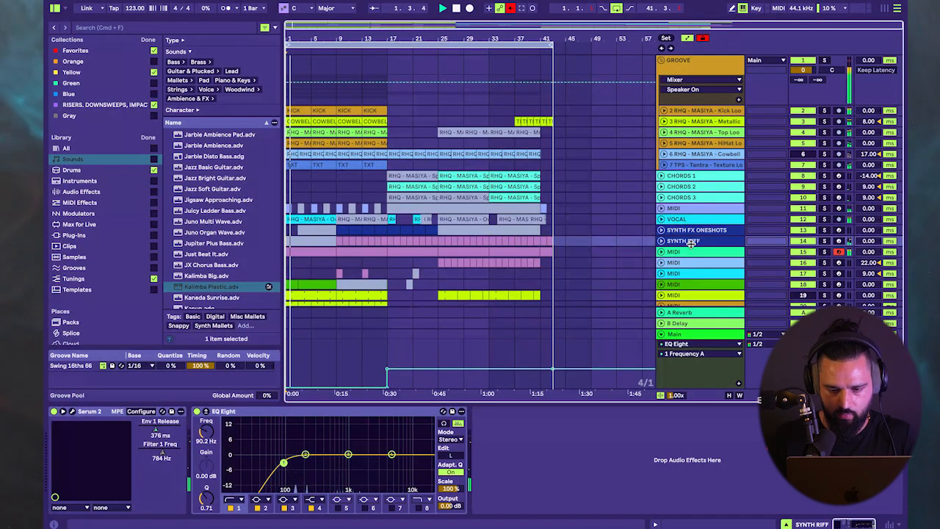
# - Assign the SYNTH RIFF track's dark blue colour to its clips
pyautogui.rightClick(691, 243)
pyautogui.click(691, 243)
pyautogui.rightClick(691, 243)
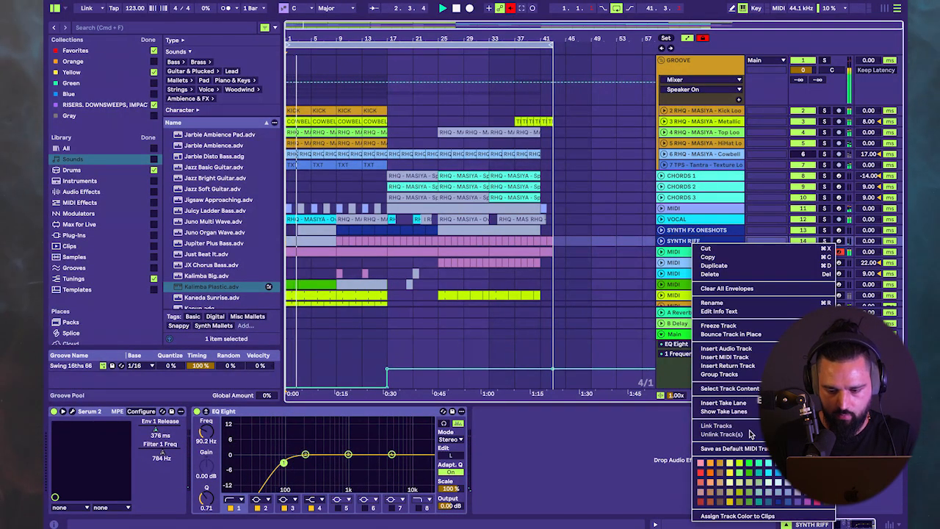
pyautogui.click(737, 516)
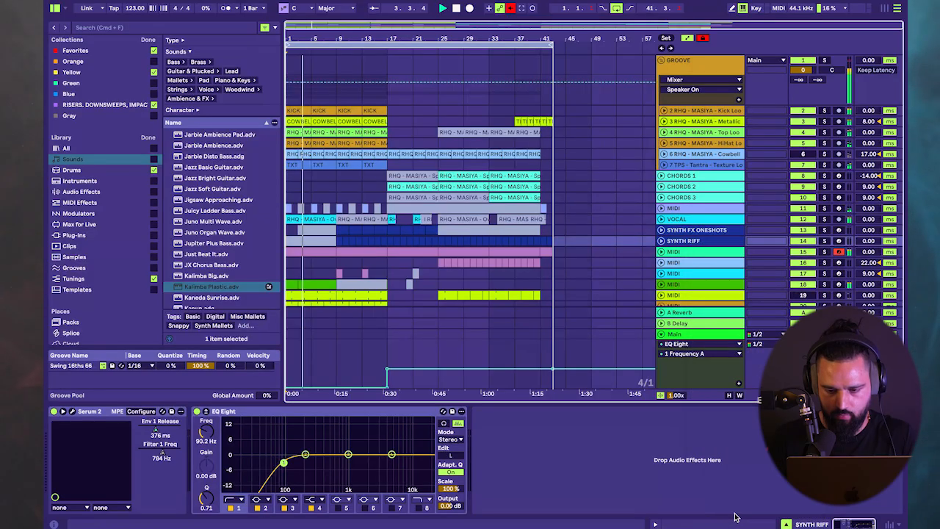
# - Rename the MIDI track below SYNTH RIFF as BASS and move it directly below the folded GROOVE group
pyautogui.rightClick(719, 251)
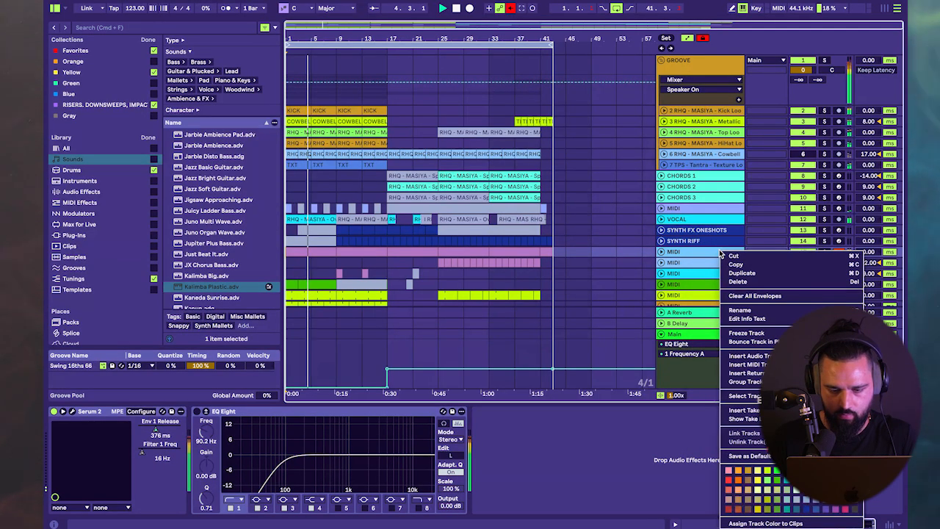
pyautogui.click(749, 314)
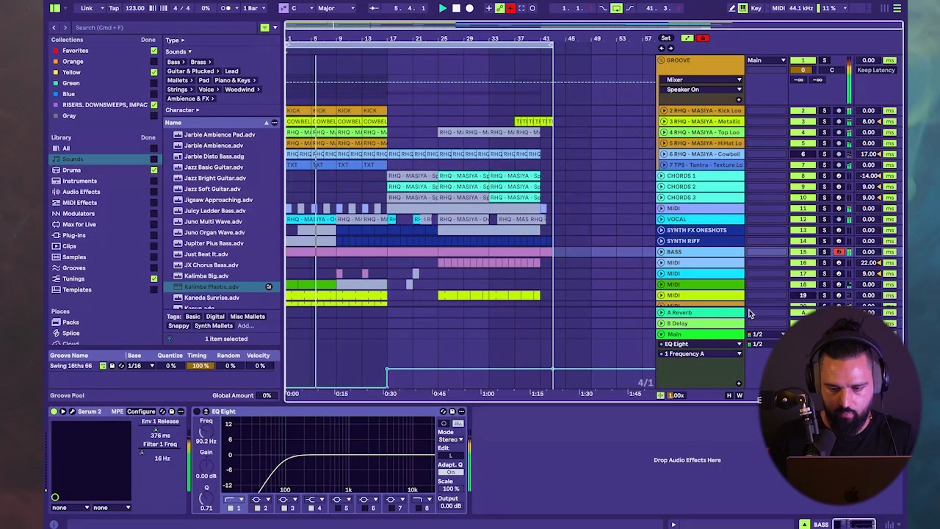
pyautogui.click(665, 61)
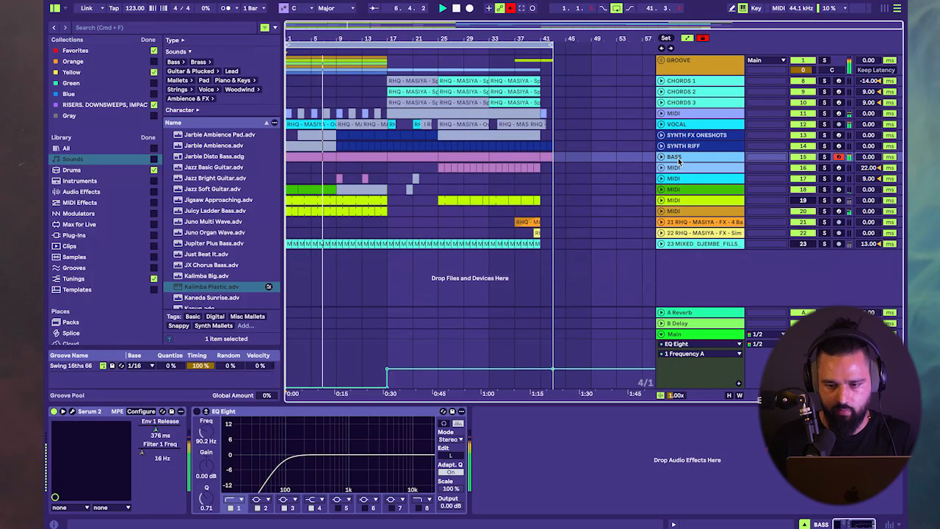
pyautogui.moveTo(680, 82); pyautogui.dragTo(677, 80)
# - Colour the BASS track red and assign the track colour to its clips
pyautogui.rightClick(676, 80)
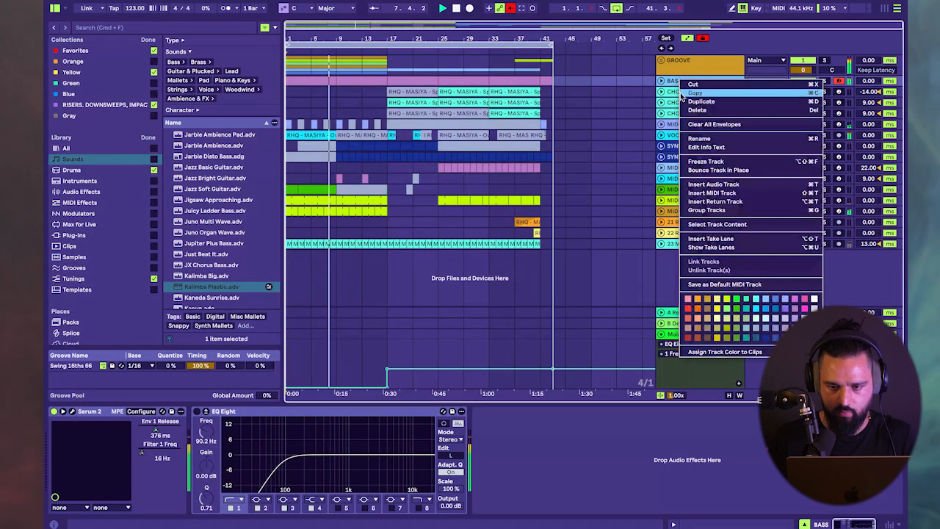
pyautogui.click(696, 308)
pyautogui.rightClick(694, 85)
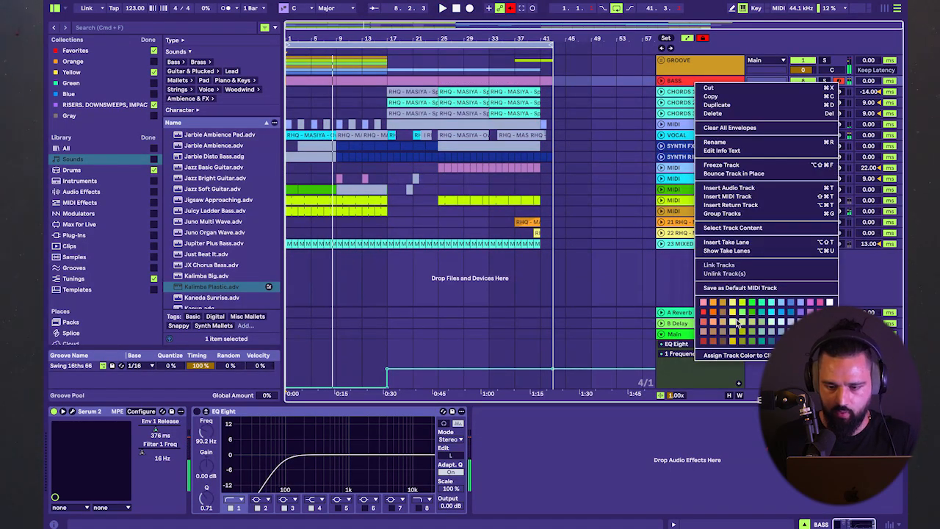
pyautogui.click(737, 353)
pyautogui.rightClick(699, 83)
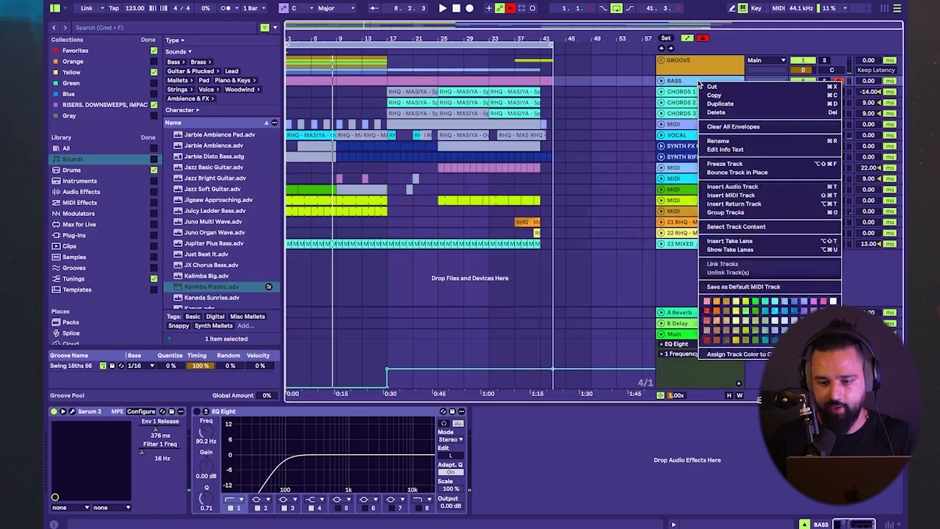
pyautogui.click(739, 354)
pyautogui.press('w')
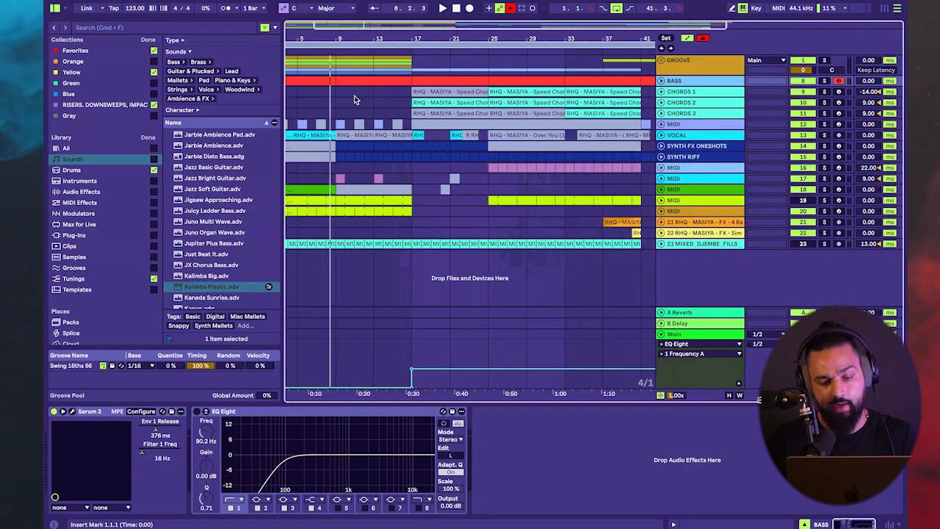
# - Unfold the MIDI track below SYNTH RIFF and play it soloed from bar 25
pyautogui.click(671, 91)
pyautogui.click(697, 157)
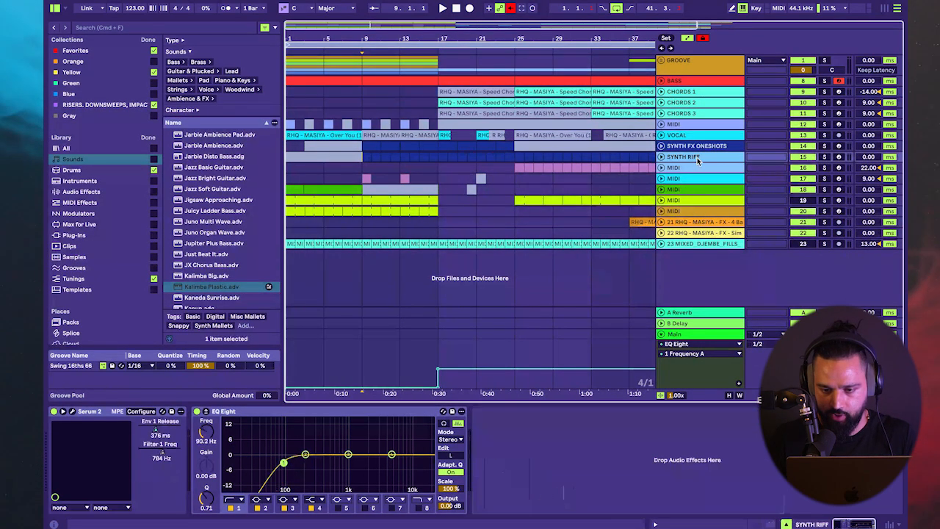
pyautogui.click(699, 146)
pyautogui.click(697, 168)
pyautogui.click(695, 177)
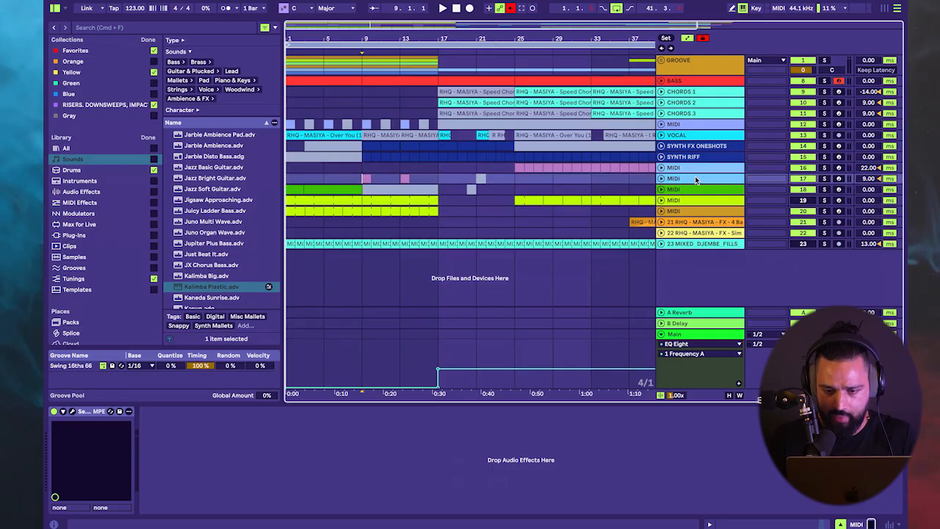
pyautogui.click(683, 168)
pyautogui.click(662, 168)
pyautogui.click(518, 168)
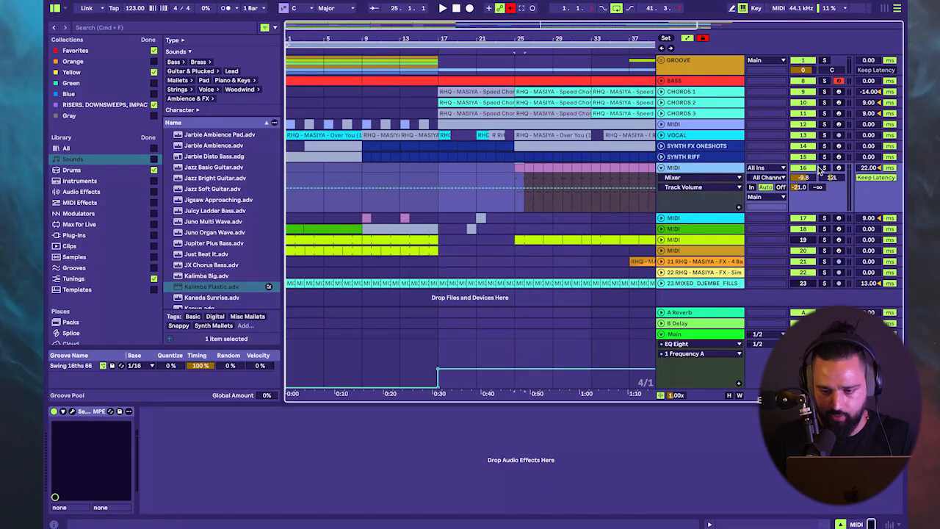
pyautogui.press('space')
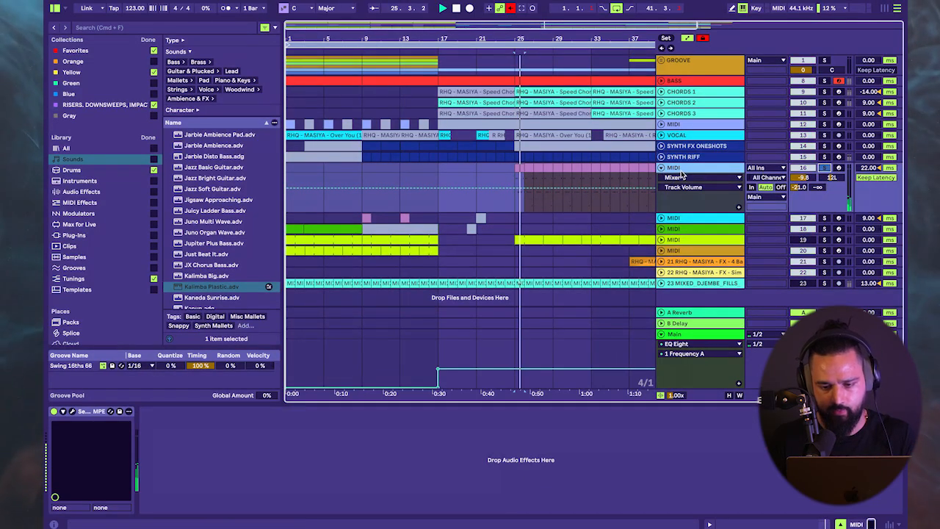
# - Rename the unfolded MIDI track below SYNTH RIFF as HAT SOUND
pyautogui.rightClick(705, 218)
pyautogui.press('Escape')
pyautogui.write('H')
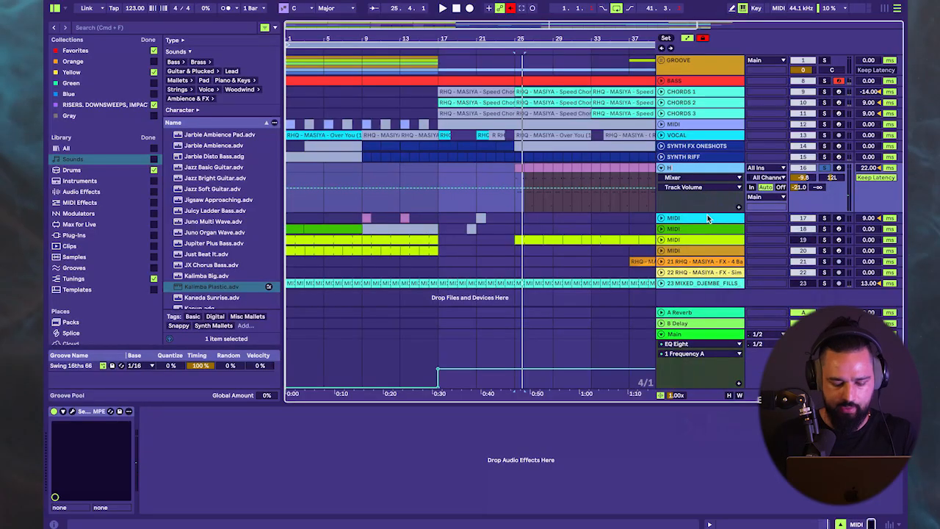
pyautogui.write('AT SOUND')
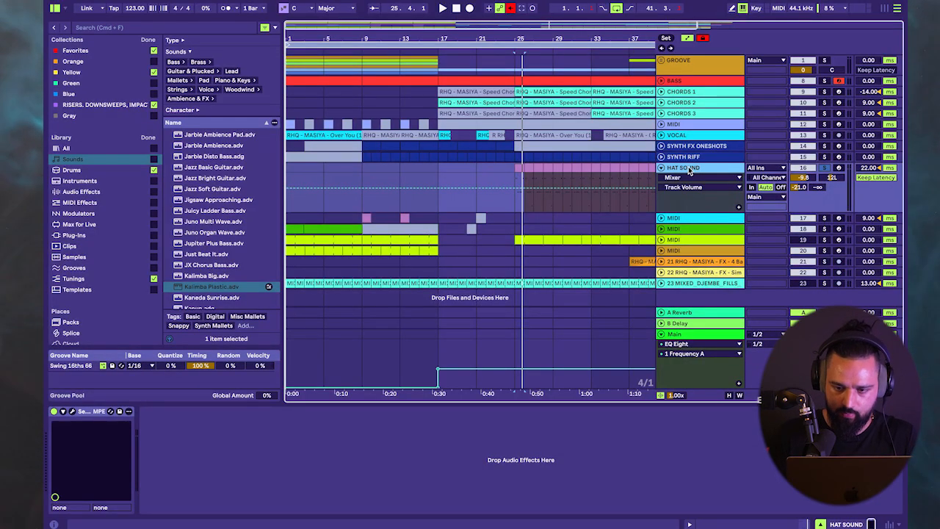
# - Unfold the GROOVE group and place the HAT SOUND track inside it, directly below the HiHat Loop track
pyautogui.moveTo(689, 171)
pyautogui.mouseDown()
pyautogui.moveTo(691, 72)
pyautogui.moveTo(679, 67)
pyautogui.moveTo(693, 169)
pyautogui.moveTo(701, 161)
pyautogui.mouseUp()
pyautogui.click(662, 61)
pyautogui.scroll(-3, 715, 216)
pyautogui.scroll(2, 703, 168)
# - Colour the Top Loop, HiHat Loop and HAT SOUND tracks and their clips yellow, and fold the HAT SOUND track
pyautogui.click(708, 132)
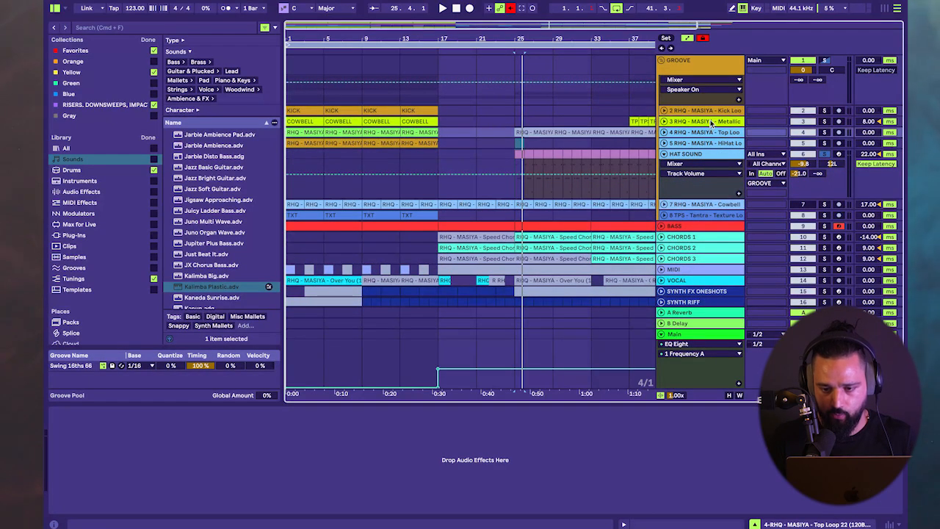
pyautogui.rightClick(710, 133)
pyautogui.click(763, 360)
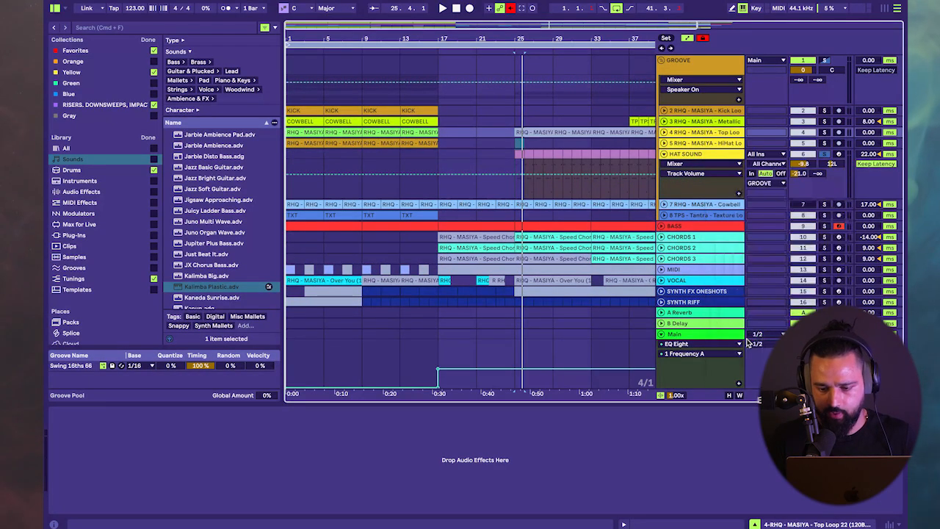
pyautogui.rightClick(711, 141)
pyautogui.click(743, 385)
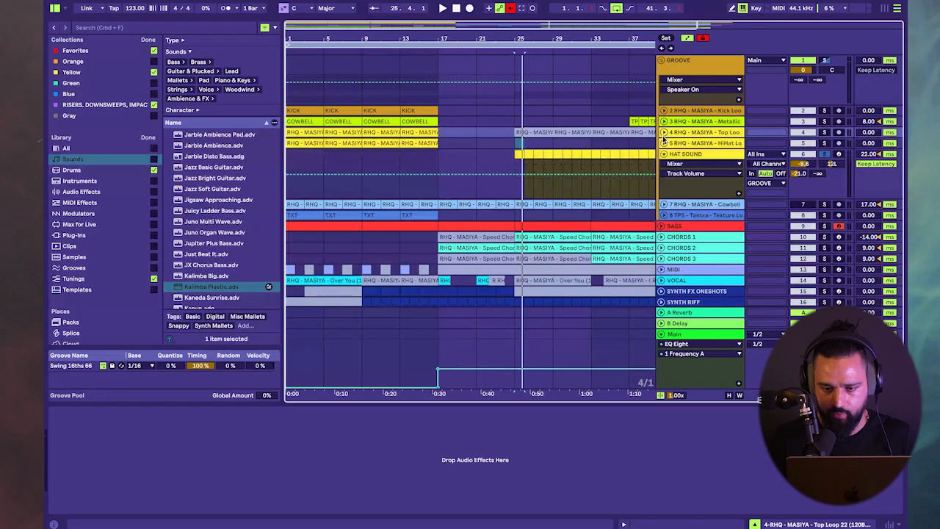
pyautogui.click(664, 154)
pyautogui.click(693, 165)
# - Colour the Kick Loop track red and try to assign the track colour to its clips
pyautogui.rightClick(701, 112)
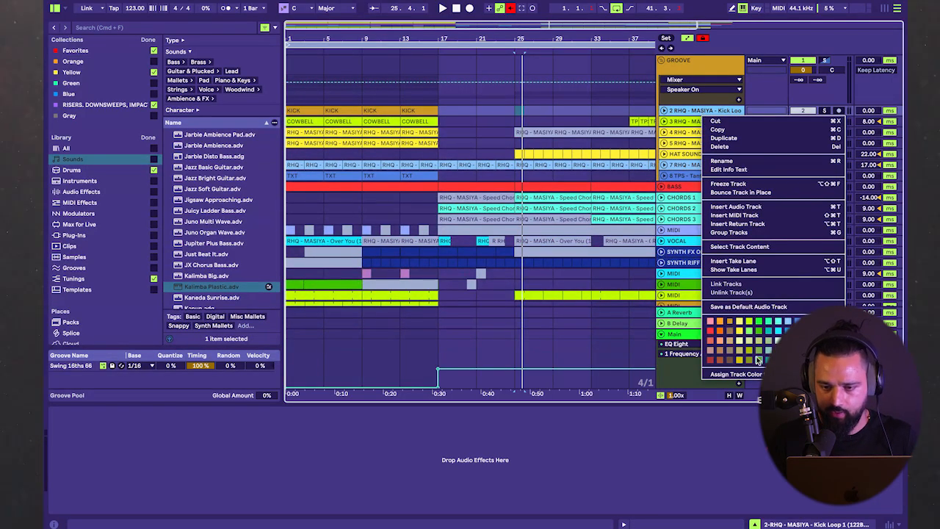
pyautogui.click(714, 335)
pyautogui.rightClick(675, 112)
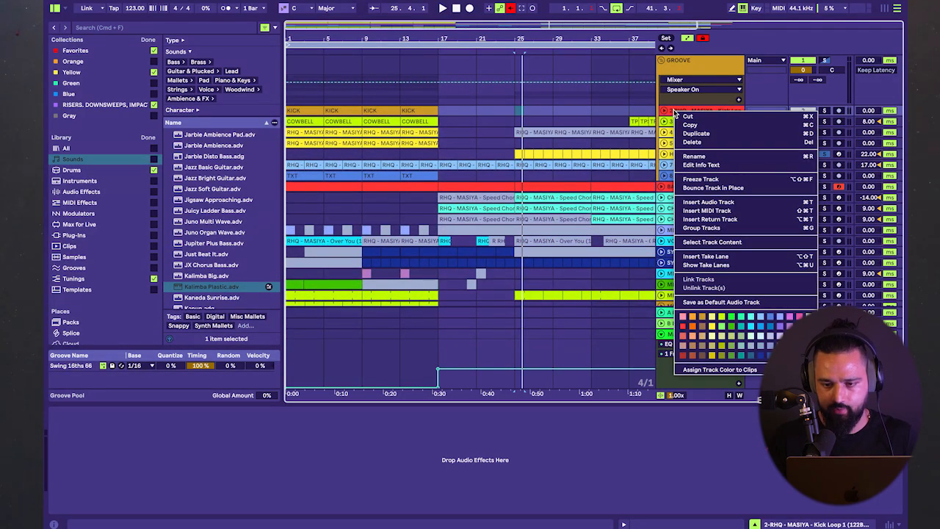
pyautogui.click(725, 370)
# - Colour the Metallic Loop track orange and assign the track colour to its clips
pyautogui.rightClick(702, 125)
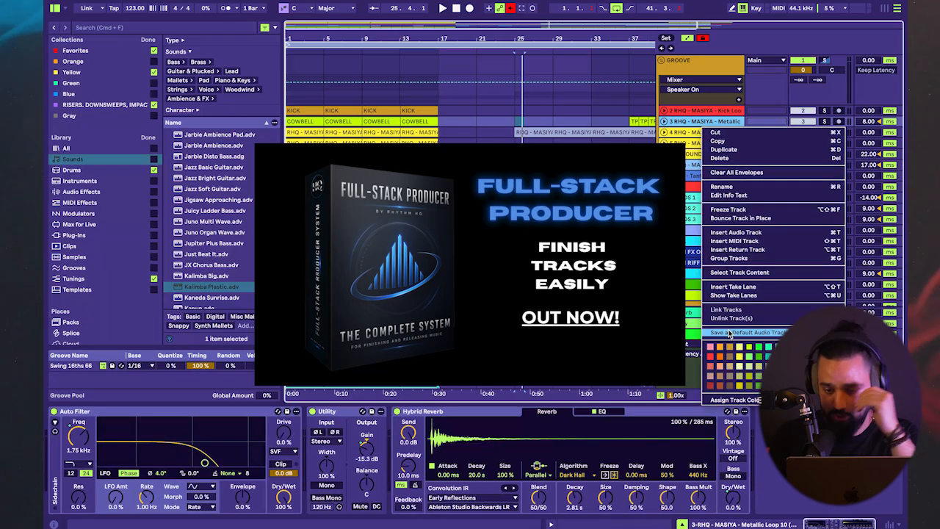
pyautogui.click(721, 359)
pyautogui.rightClick(702, 121)
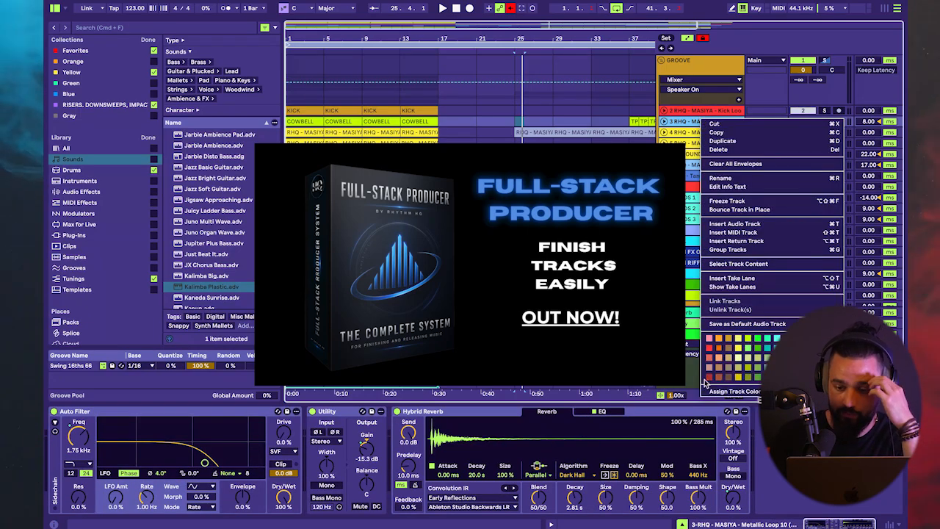
pyautogui.click(734, 391)
# - Move the Cowbell Loop track directly below the Metallic Loop track and colour it and its clips orange
pyautogui.click(688, 166)
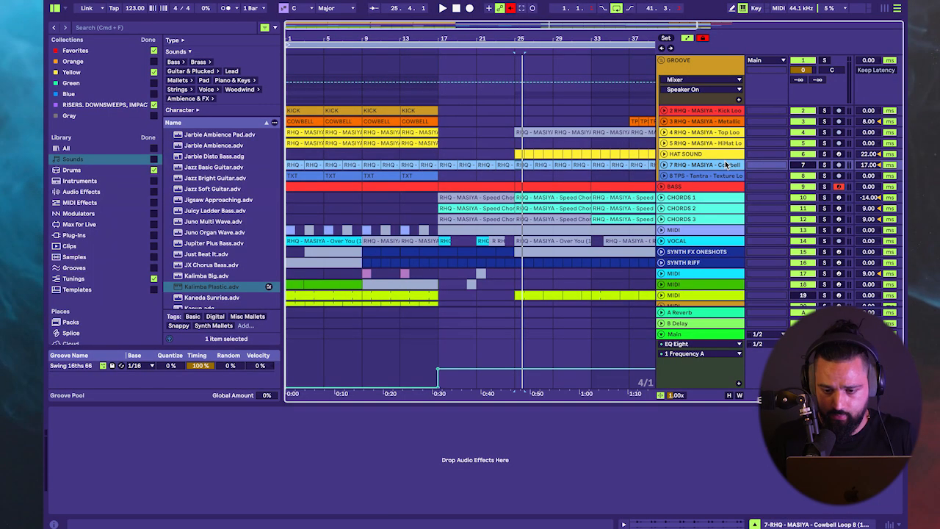
pyautogui.moveTo(726, 165); pyautogui.dragTo(716, 131)
pyautogui.rightClick(716, 132)
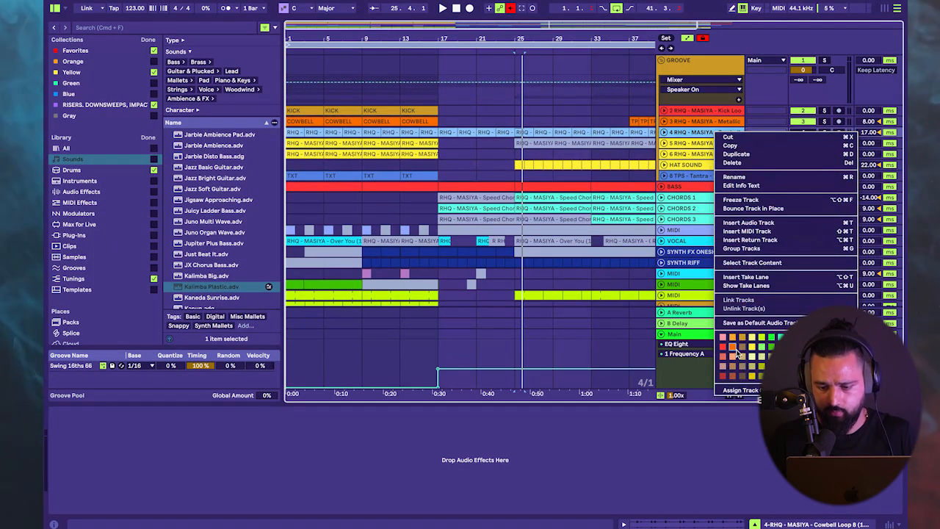
pyautogui.click(736, 350)
pyautogui.rightClick(702, 131)
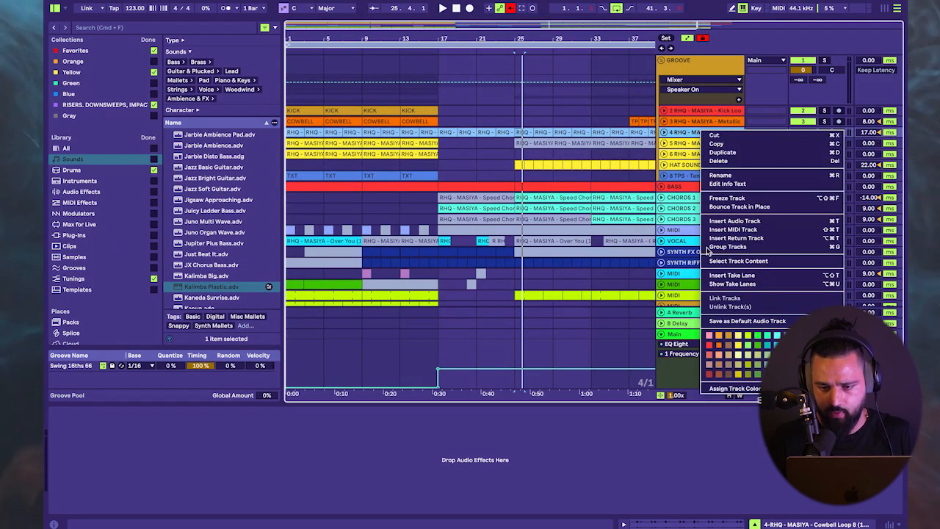
pyautogui.click(750, 388)
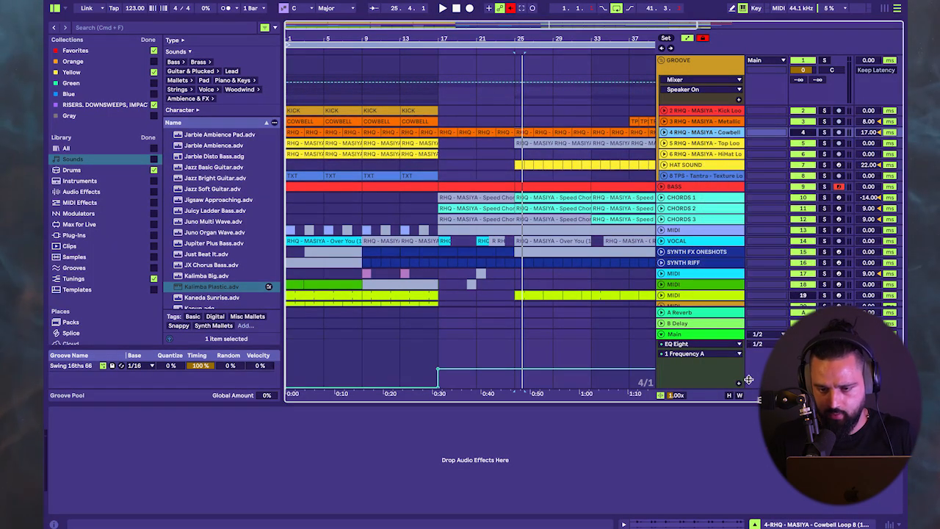
# - Colour the Texture Loop track and its clips white, and fold the GROOVE group
pyautogui.rightClick(701, 177)
pyautogui.click(834, 382)
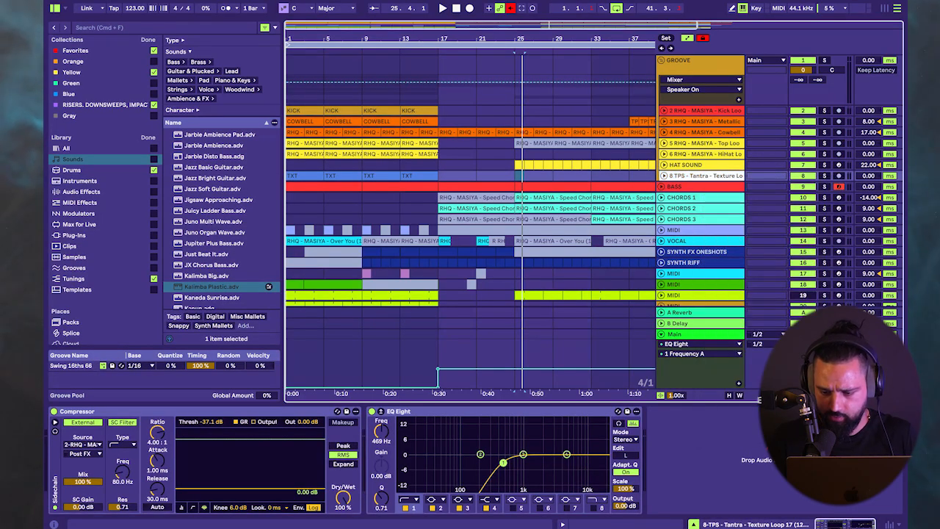
pyautogui.rightClick(720, 180)
pyautogui.click(745, 438)
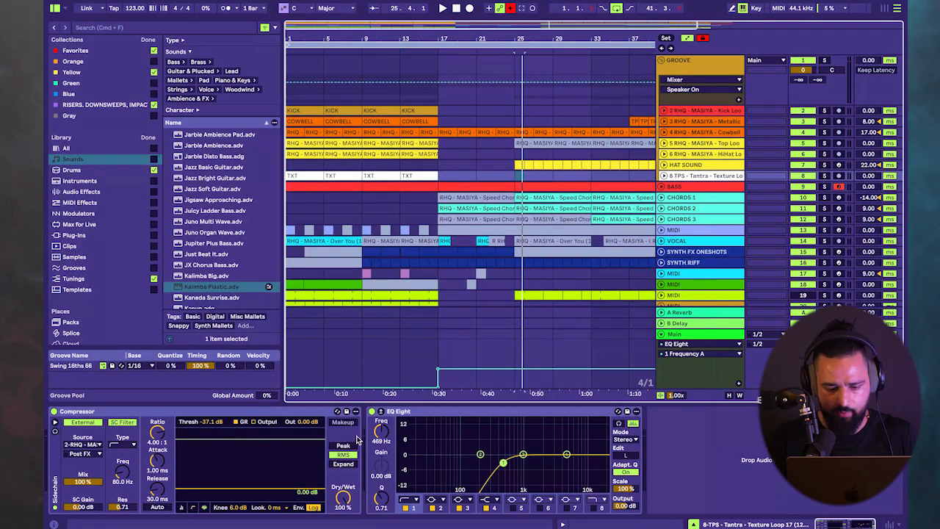
pyautogui.click(661, 61)
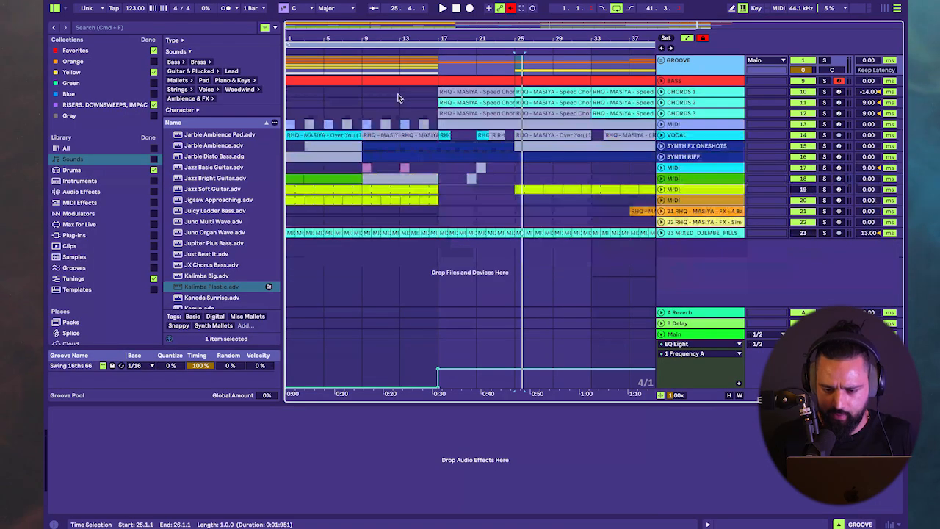
# - Listen to the GROOVE group soloed near the start, and to the MIDI track below SYNTH RIFF soloed from bar 9
pyautogui.click(305, 73)
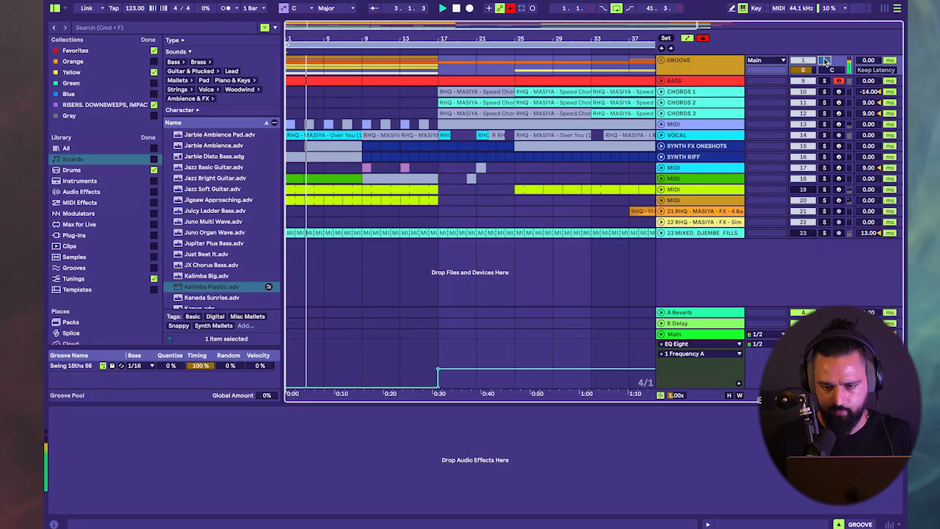
pyautogui.press('-')
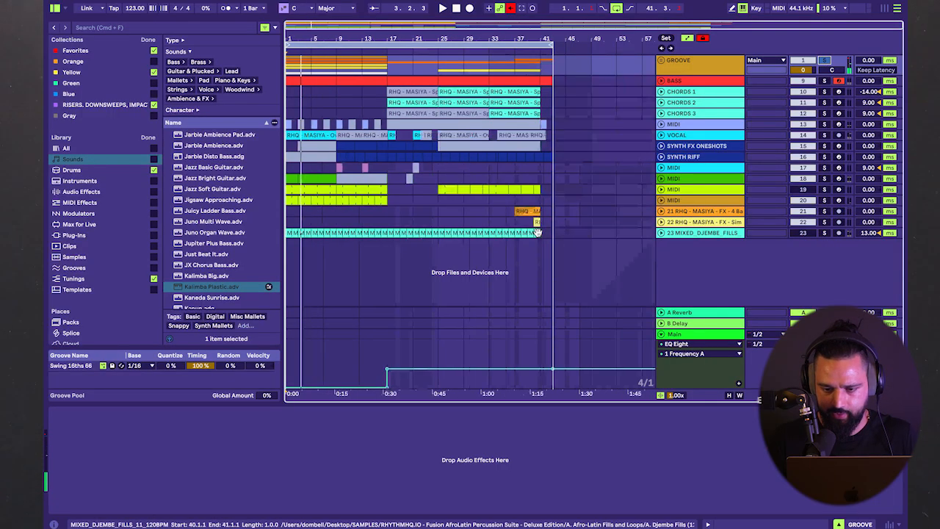
pyautogui.click(463, 210)
pyautogui.click(823, 167)
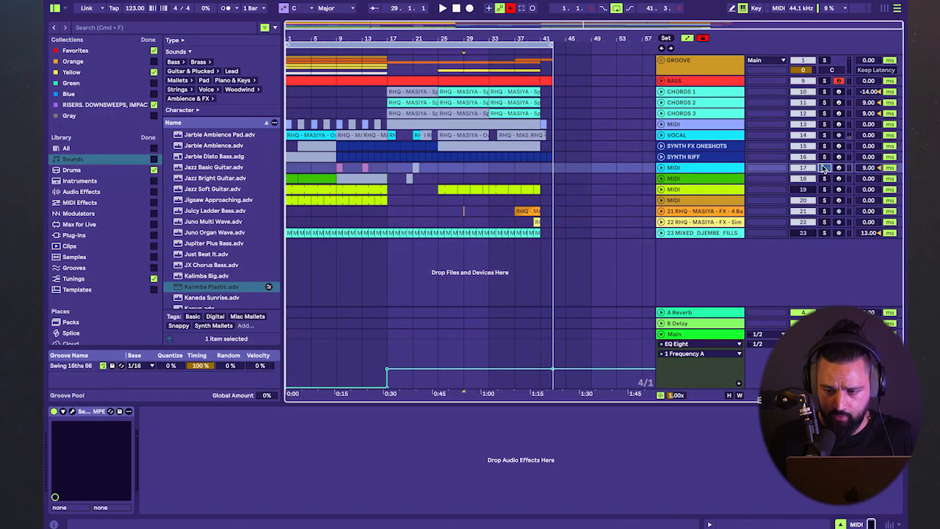
pyautogui.click(338, 168)
# - Rename the MIDI track below SYNTH RIFF as CHORD PROGRESSION
pyautogui.rightClick(679, 168)
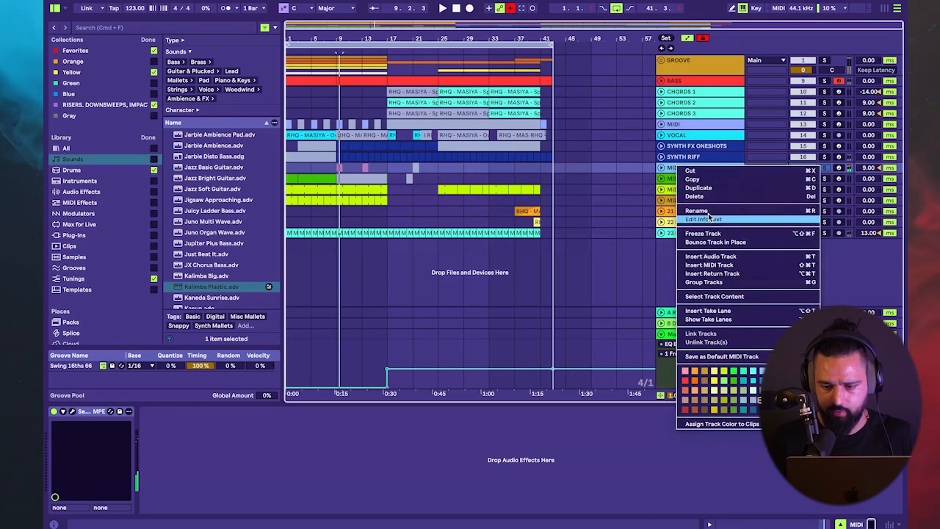
pyautogui.click(709, 211)
pyautogui.write('CHORD PRO')
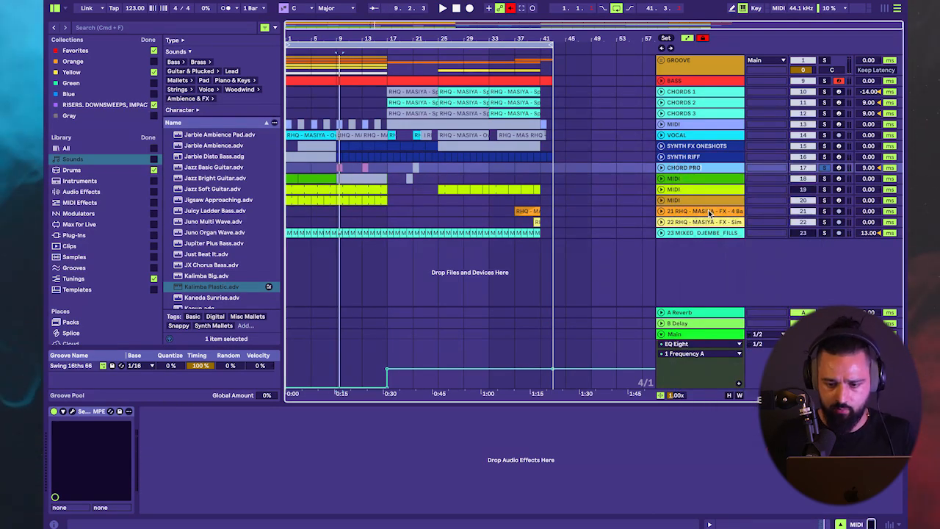
pyautogui.write('GRESSION')
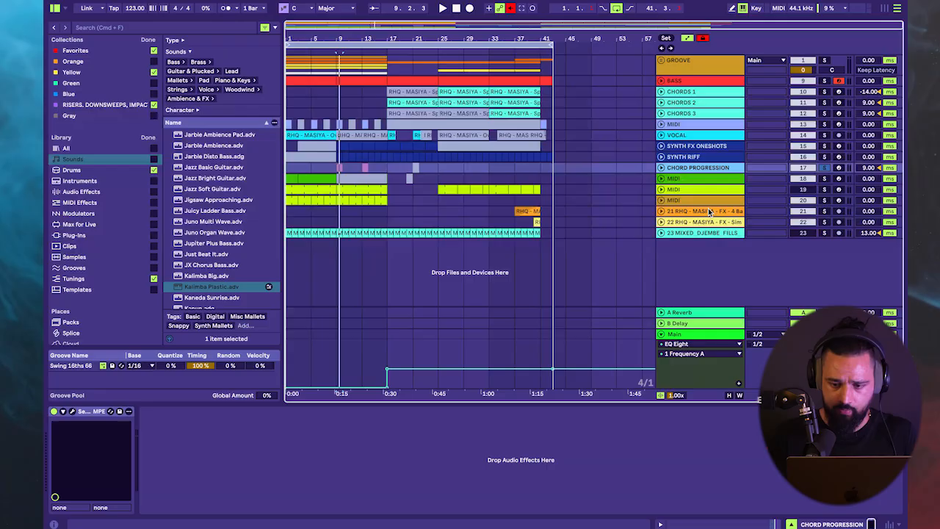
# - Colour the CHORD PROGRESSION track and its clips dark blue
pyautogui.rightClick(701, 168)
pyautogui.click(705, 159)
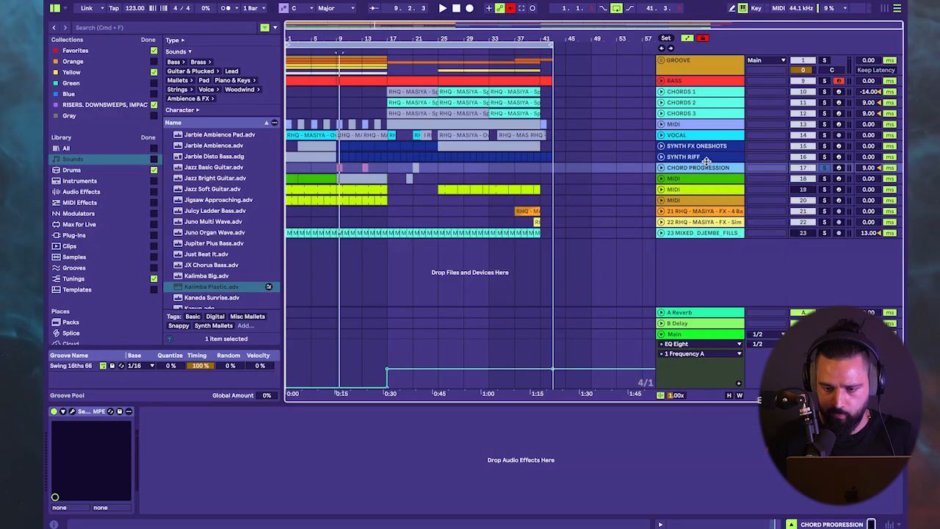
pyautogui.rightClick(702, 166)
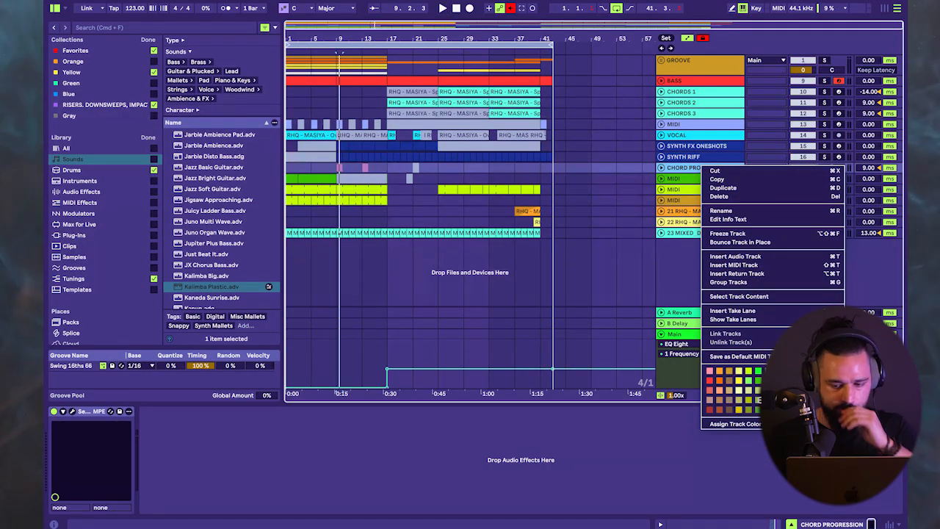
pyautogui.click(787, 410)
pyautogui.rightClick(709, 173)
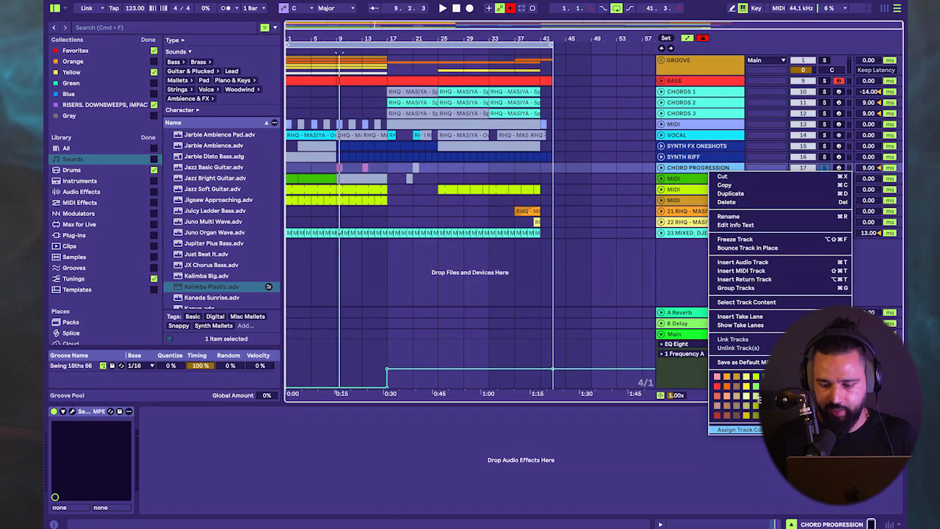
pyautogui.click(655, 130)
pyautogui.click(693, 147)
pyautogui.click(692, 157)
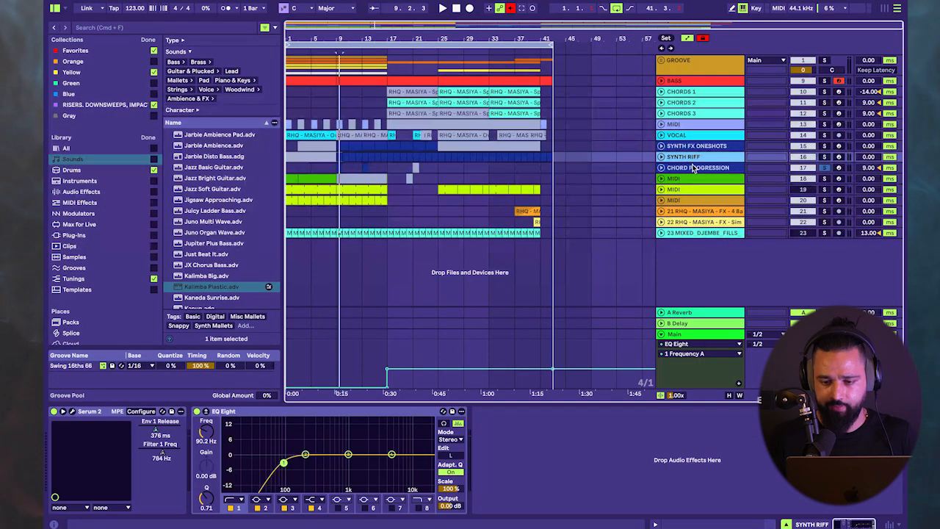
pyautogui.click(692, 167)
pyautogui.click(691, 147)
pyautogui.click(692, 157)
pyautogui.click(693, 167)
# - Listen to the MIDI track below CHORD PROGRESSION soloed around bar 3, and rename it as SYNTH REV FX
pyautogui.click(693, 178)
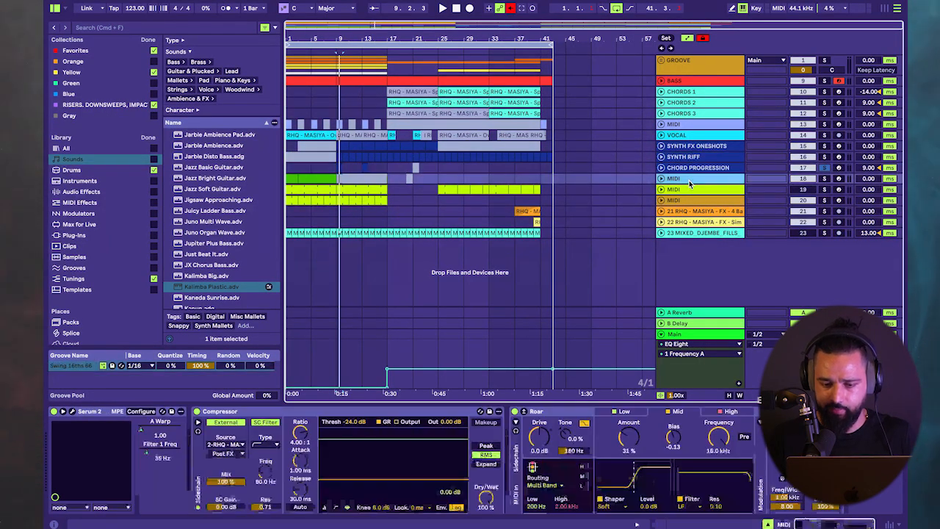
pyautogui.click(312, 177)
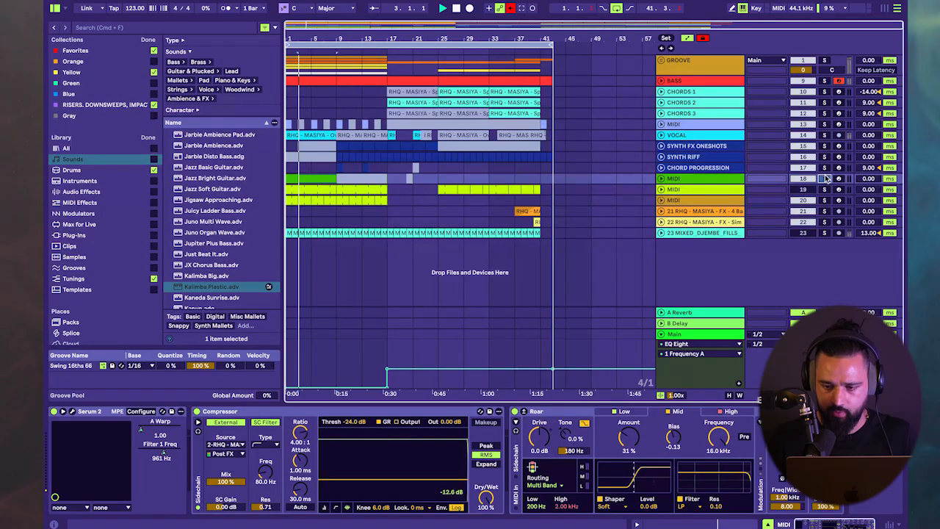
pyautogui.click(661, 179)
pyautogui.rightClick(696, 181)
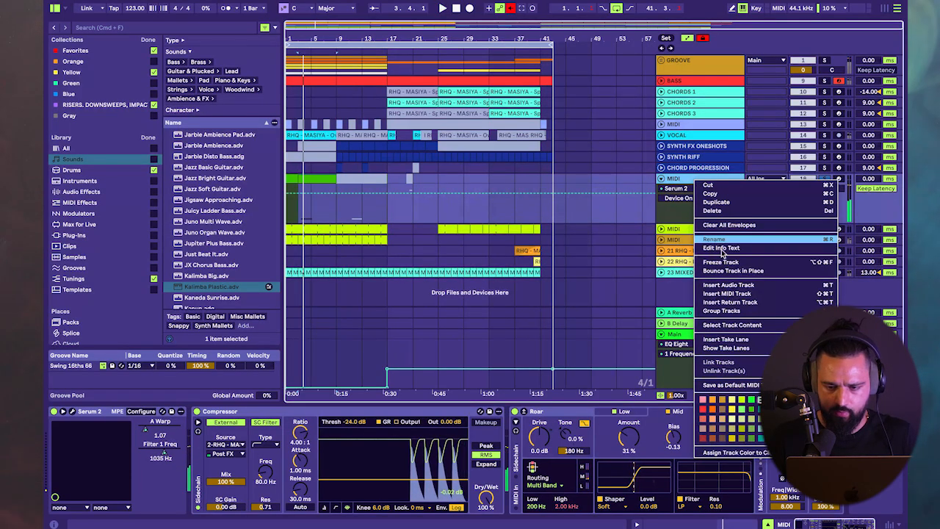
pyautogui.click(726, 239)
pyautogui.write('SYNTH R')
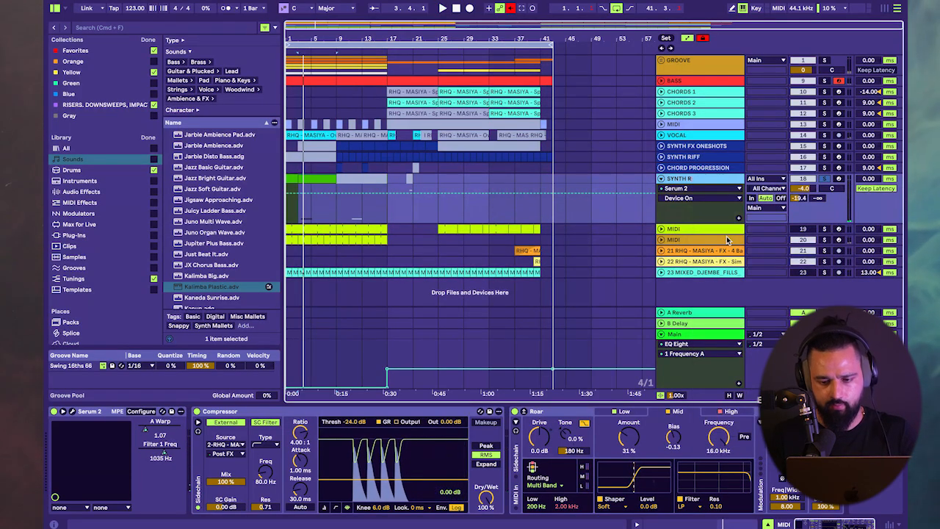
pyautogui.write('EV FX')
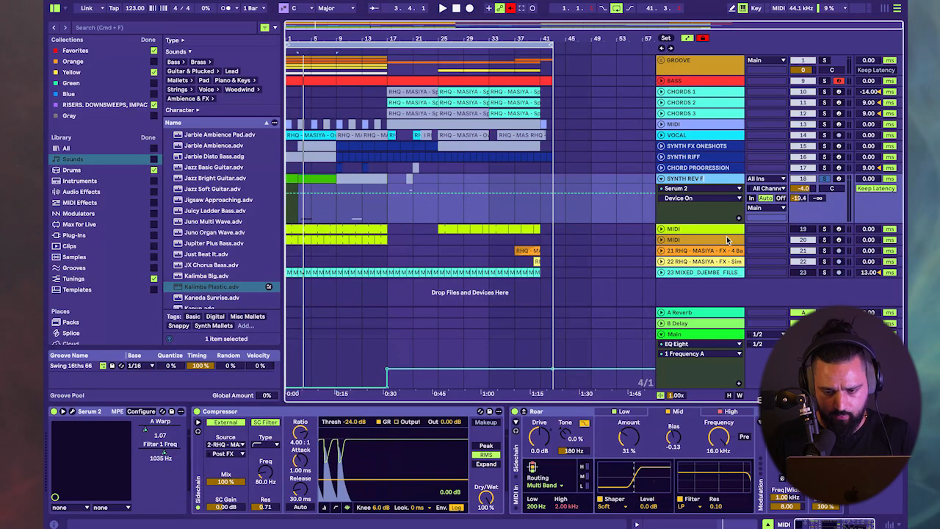
# - Colour the SYNTH REV FX track and its clips grey, and fold the track
pyautogui.rightClick(710, 181)
pyautogui.rightClick(710, 184)
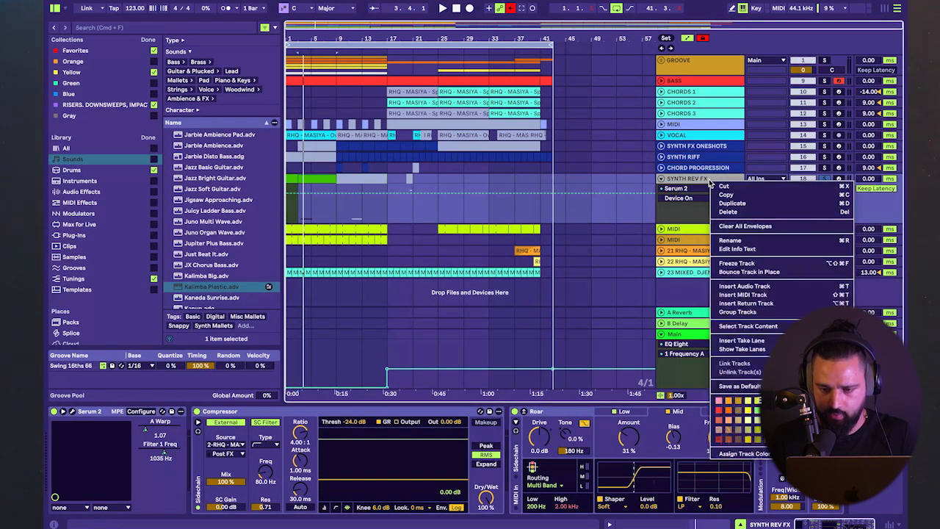
pyautogui.click(763, 455)
pyautogui.click(661, 179)
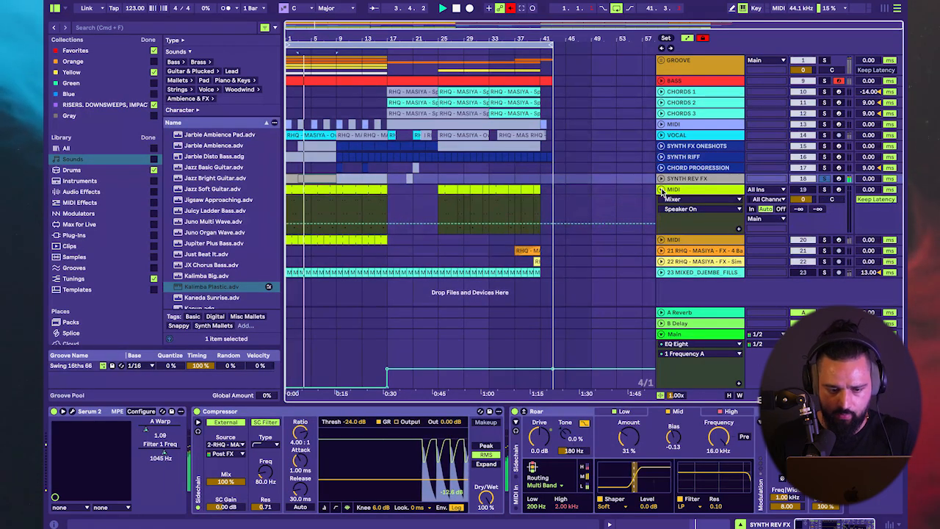
# - Listen to the soloed SYNTH REV FX track while viewing its Serum 2 instrument window, and close that window
pyautogui.press('space')
pyautogui.click(72, 411)
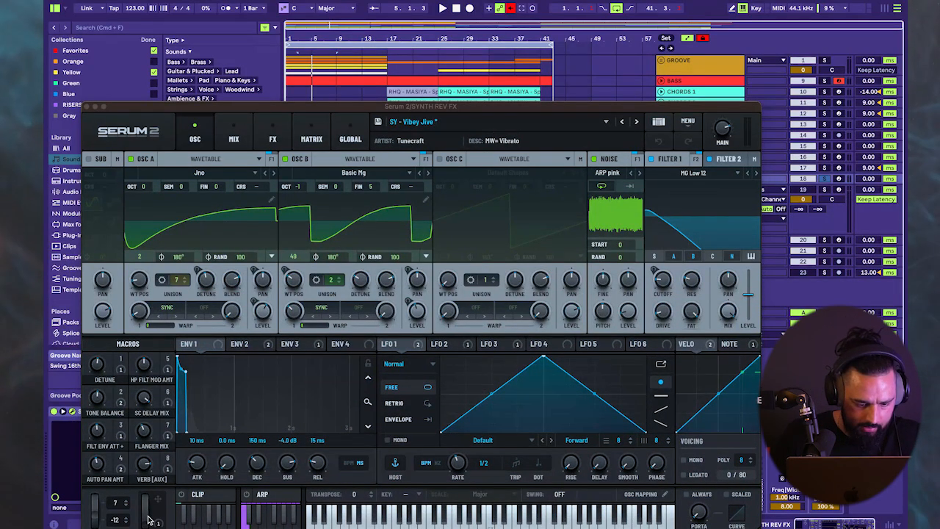
pyautogui.press('space')
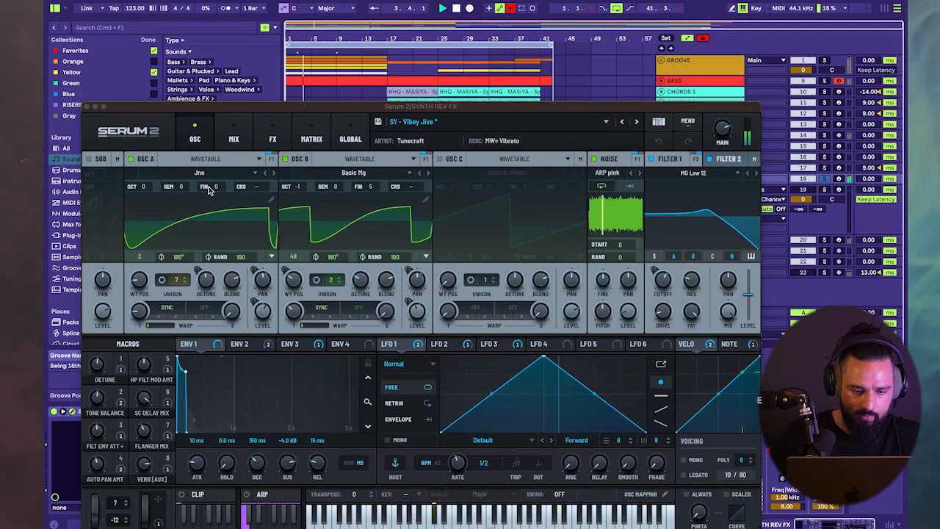
pyautogui.click(86, 108)
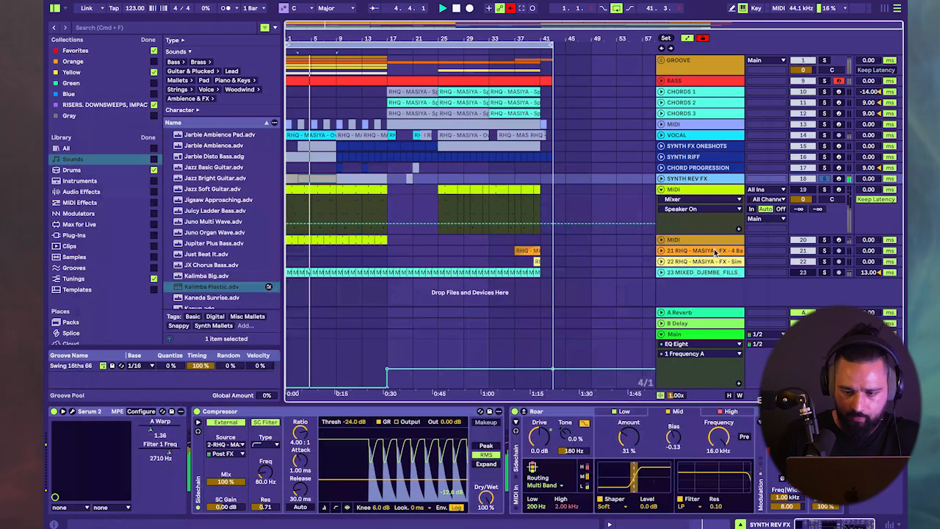
pyautogui.scroll(5, 390, 207)
pyautogui.hscroll(-5, 382, 204)
pyautogui.press('space')
# - Examine the MIDI notes of the SYNTH REV FX clip around bar 3, return to the track's devices and fold the track
pyautogui.click(346, 188)
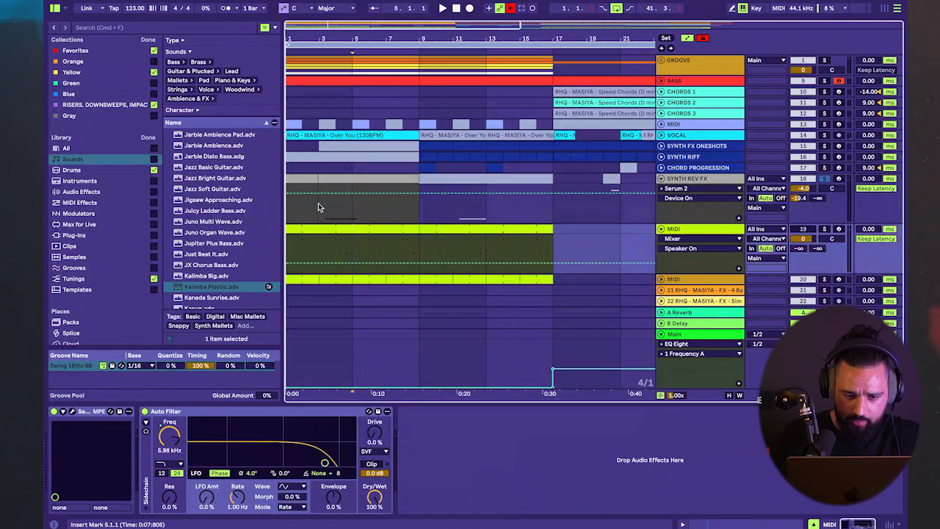
pyautogui.scroll(3, 319, 208)
pyautogui.rightClick(319, 210)
pyautogui.click(357, 266)
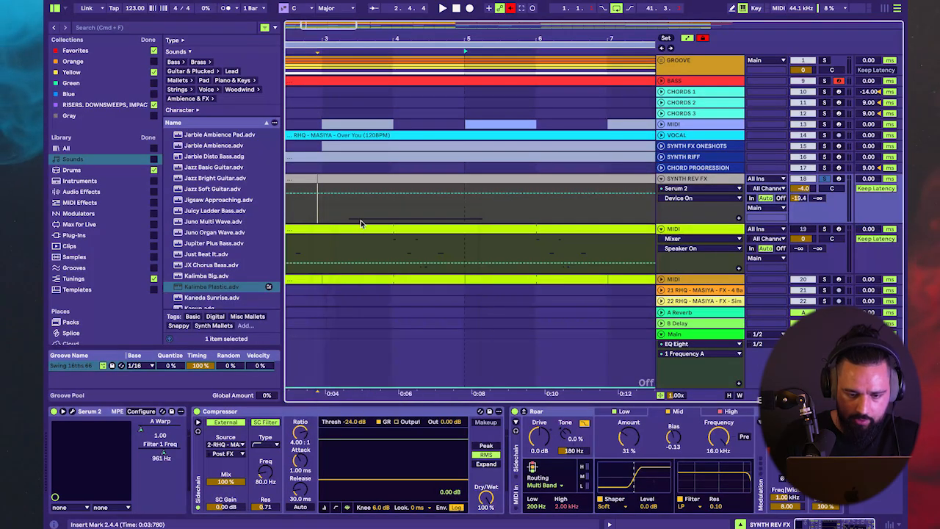
pyautogui.click(345, 220)
pyautogui.click(374, 181)
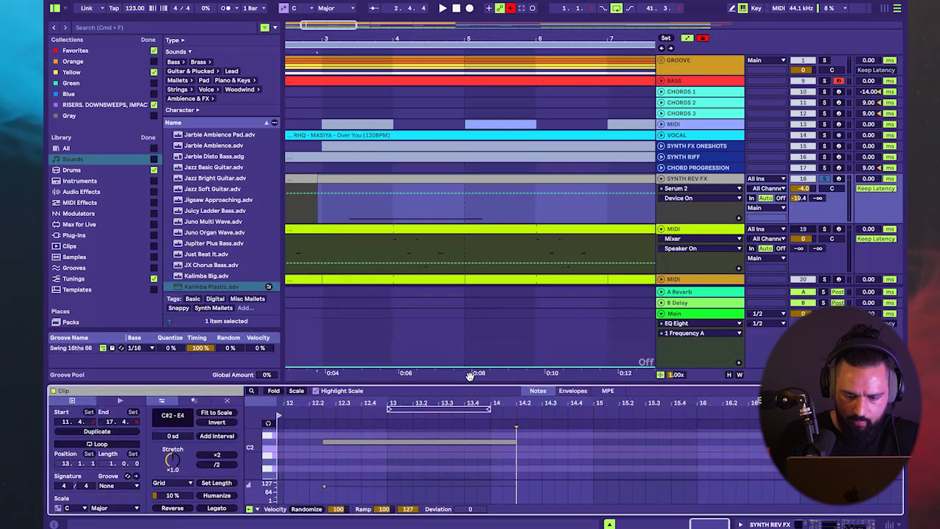
pyautogui.moveTo(470, 375); pyautogui.dragTo(470, 327)
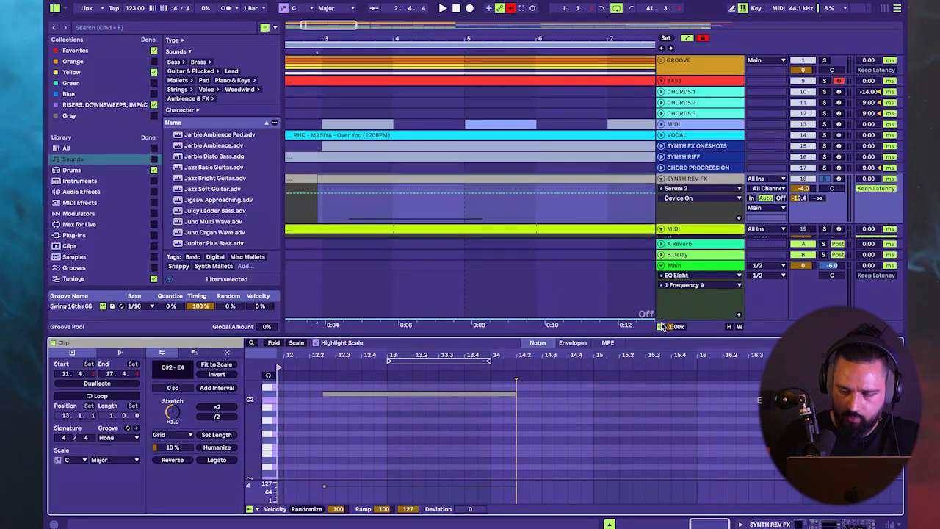
pyautogui.moveTo(662, 326); pyautogui.dragTo(663, 395)
pyautogui.doubleClick(714, 179)
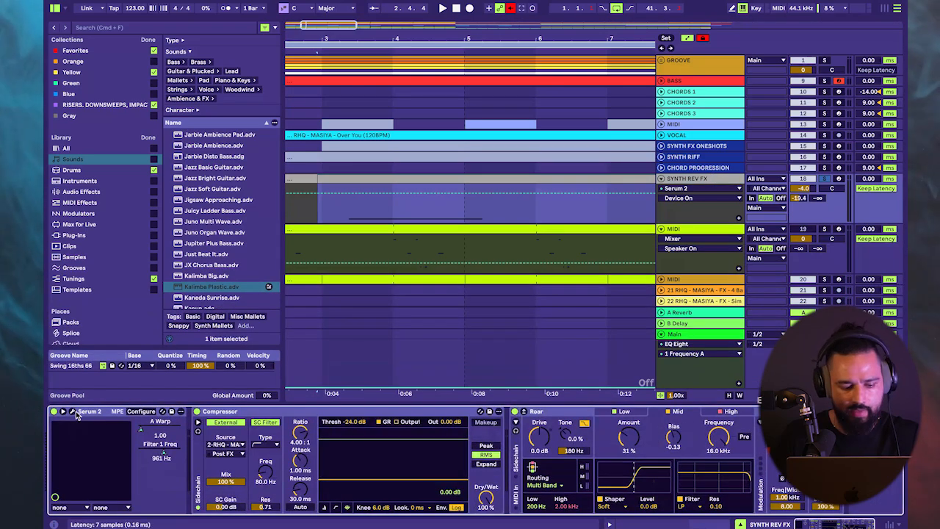
pyautogui.scroll(-5, 476, 249)
pyautogui.click(662, 179)
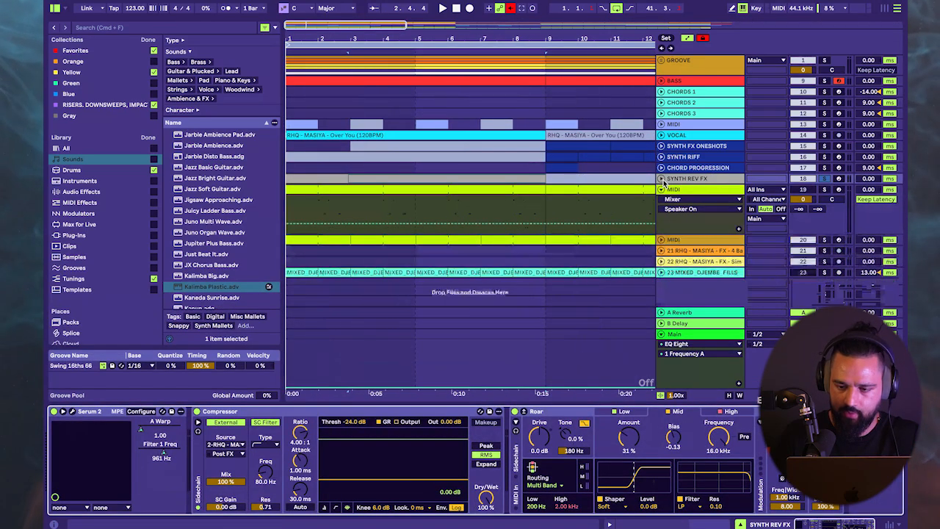
# - Listen to the MIDI track directly below SYNTH REV FX soloed around bars 3 and 4, and delete that track
pyautogui.click(825, 190)
pyautogui.press('space')
pyautogui.click(389, 216)
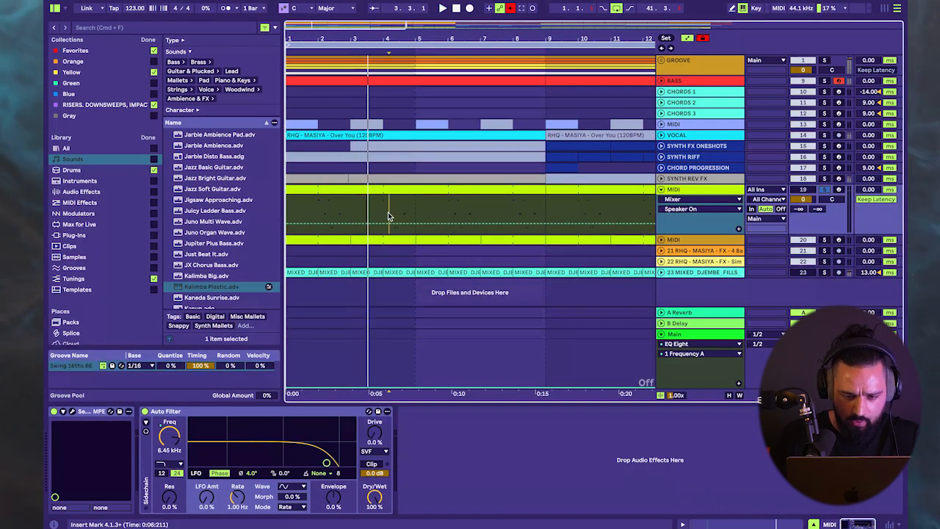
pyautogui.press('space')
pyautogui.press('space')
pyautogui.click(823, 190)
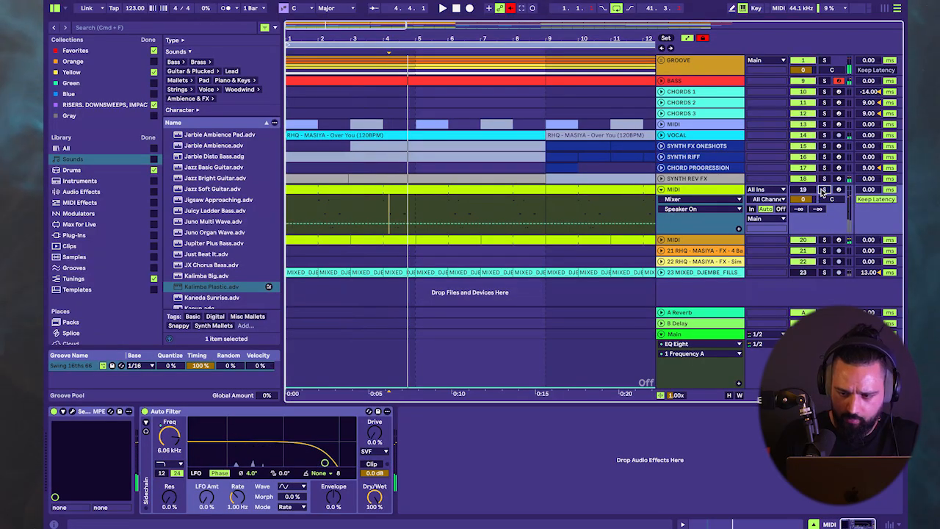
pyautogui.rightClick(698, 193)
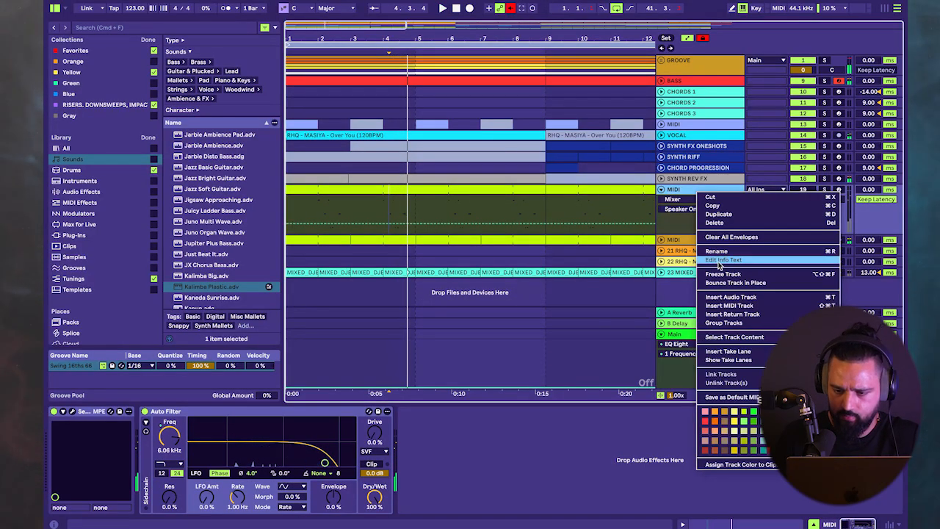
pyautogui.click(717, 223)
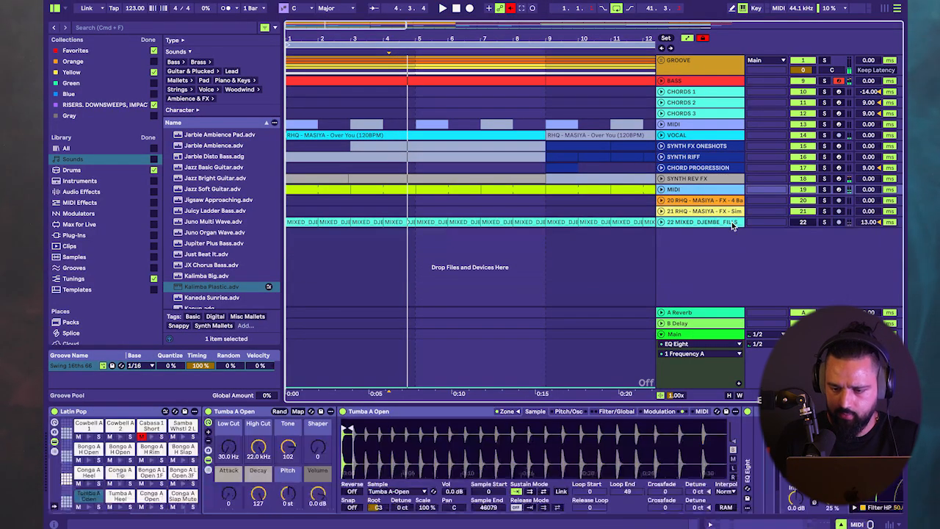
# - Unfold the remaining MIDI track below SYNTH REV FX and set its volume to 0.1 dB during playback
pyautogui.click(660, 190)
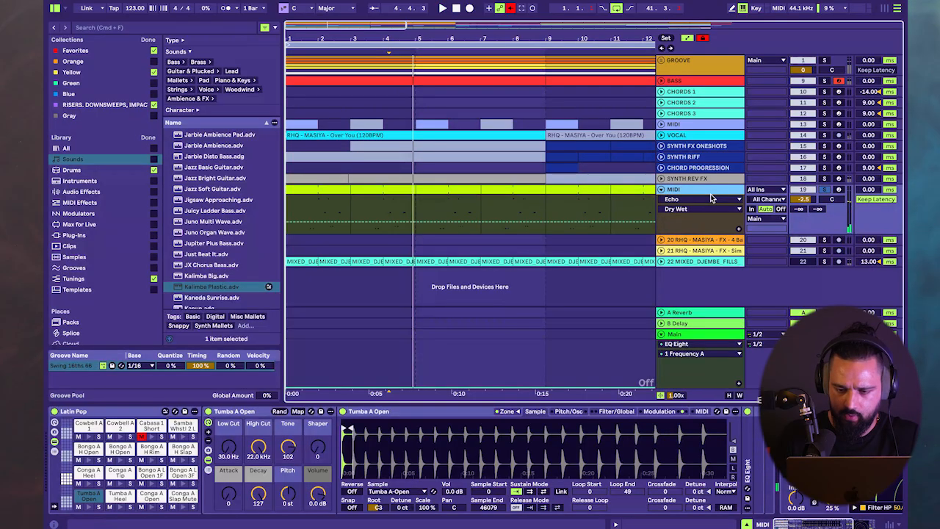
pyautogui.press('space')
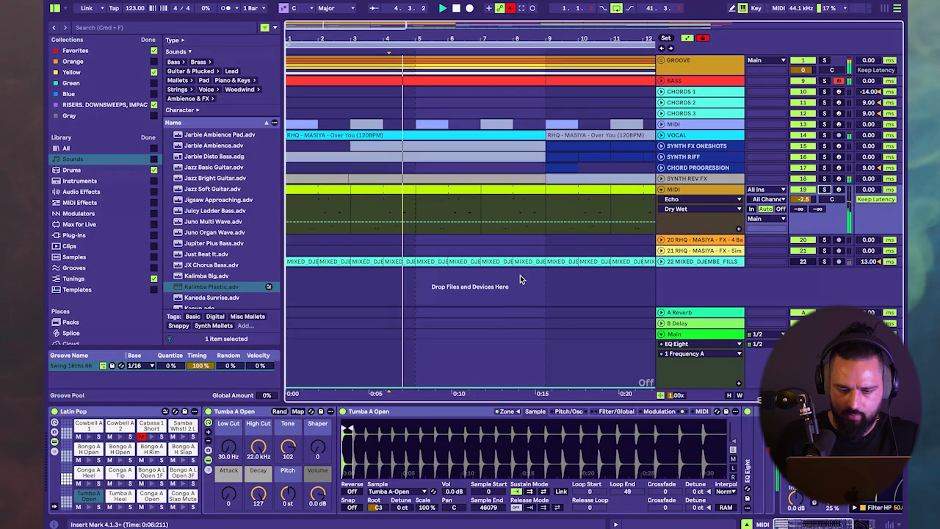
pyautogui.scroll(-5, 521, 279)
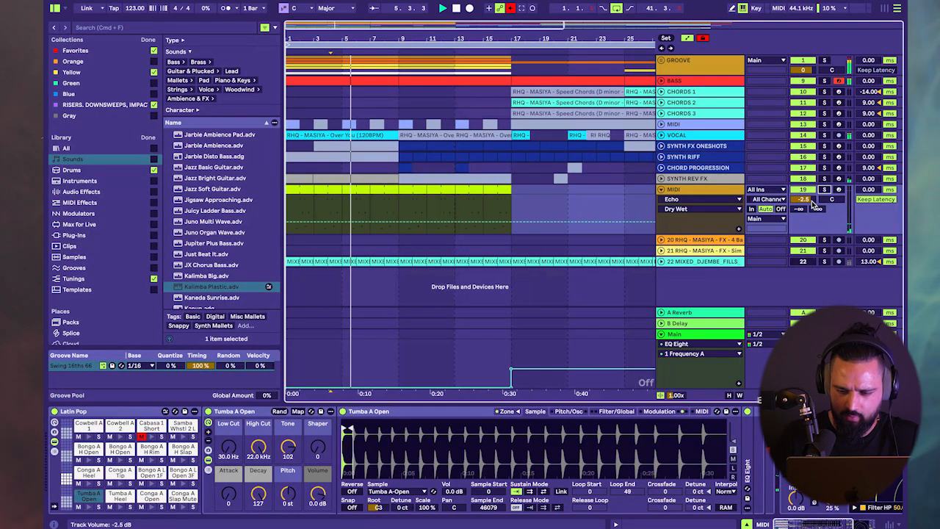
pyautogui.moveTo(803, 199); pyautogui.dragTo(802, 188)
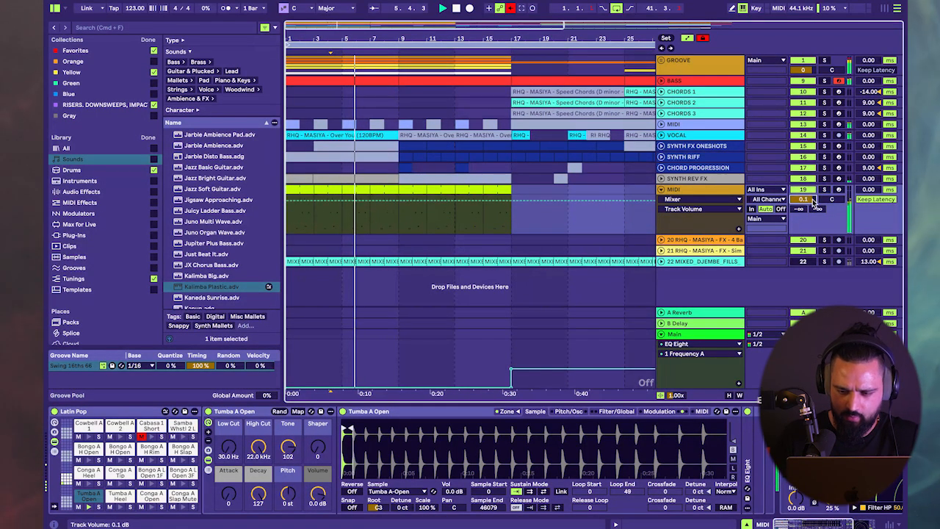
# - Rename the MIDI track below SYNTH REV FX as PERC ONESHOTS, and move it folded directly below the GROOVE group
pyautogui.rightClick(740, 193)
pyautogui.click(746, 235)
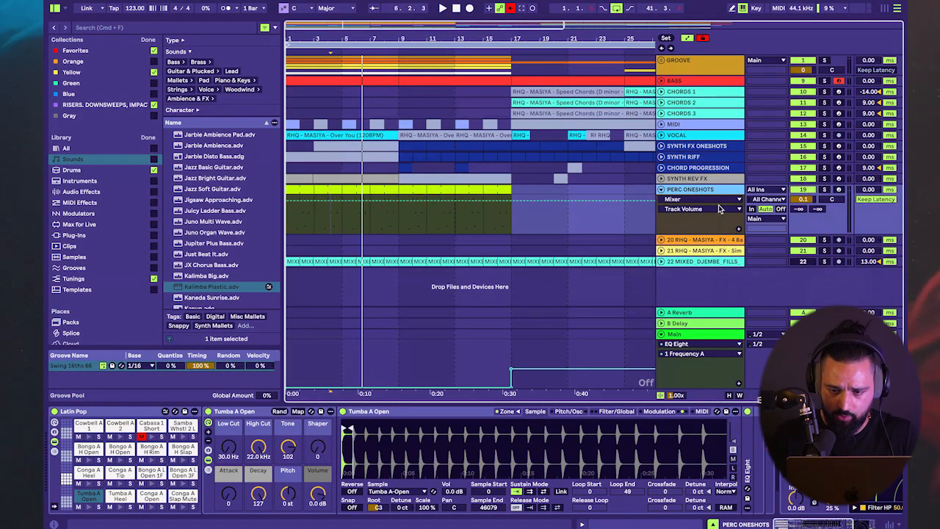
pyautogui.moveTo(699, 195); pyautogui.dragTo(659, 77)
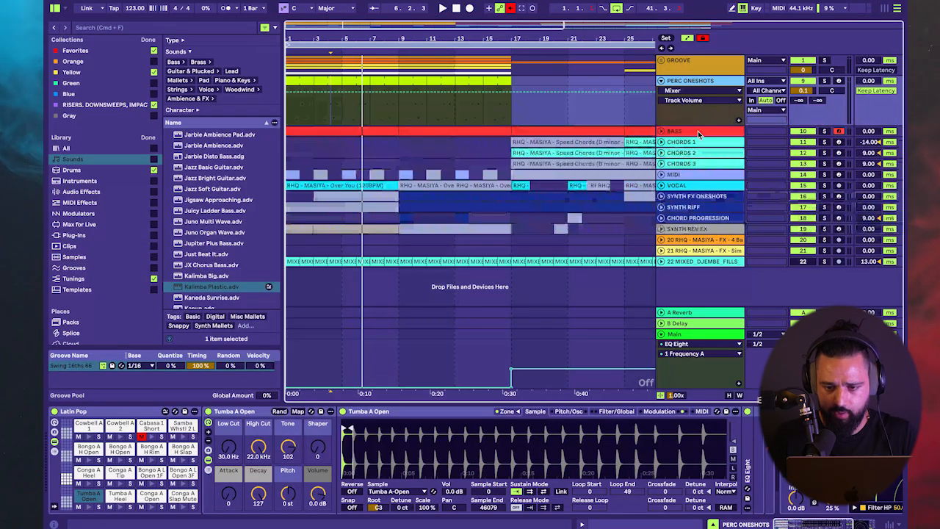
pyautogui.click(660, 80)
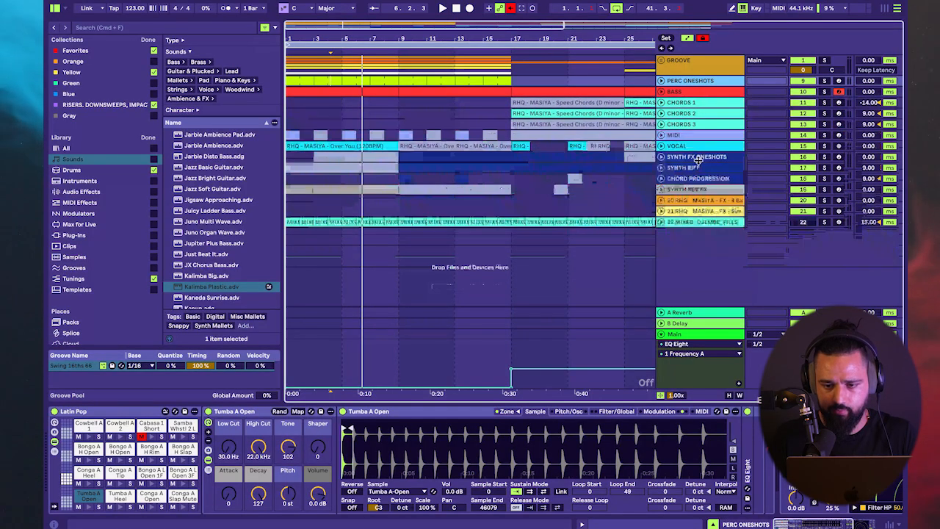
# - Rename the 4 Bar Synth FX audio track below SYNTH REV FX as FX BuiLD
pyautogui.click(715, 203)
pyautogui.scroll(-5, 550, 246)
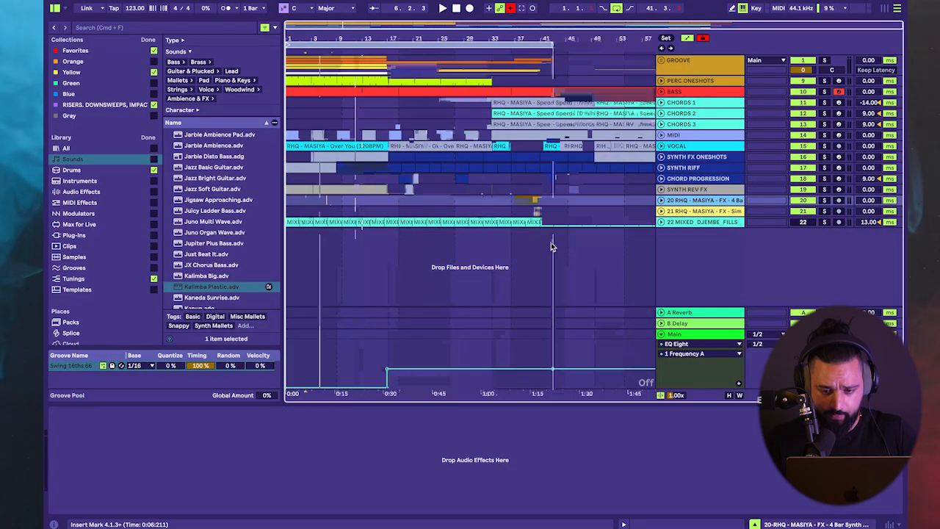
pyautogui.rightClick(699, 205)
pyautogui.click(730, 248)
pyautogui.write('FX')
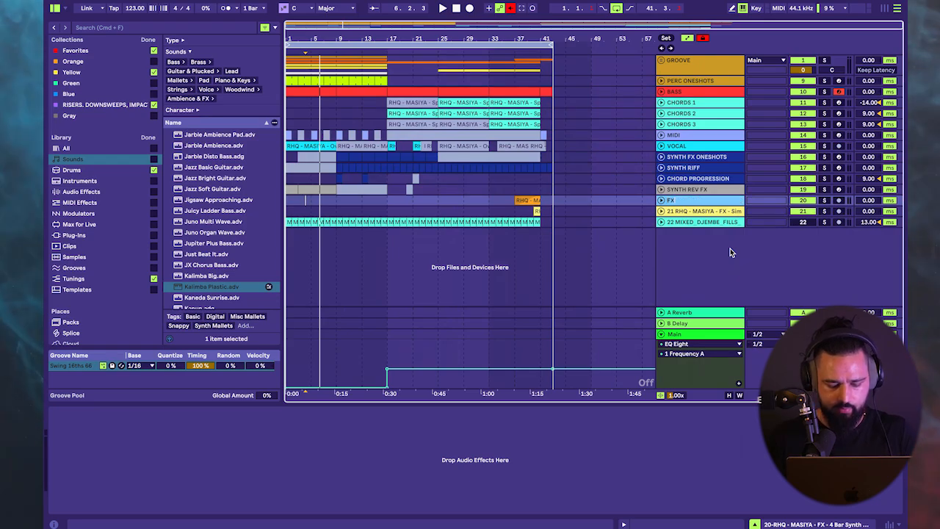
pyautogui.write(' BuilD')
# - Rename the Simple Riser audio track below FX BuiLD as FX BUI:D 2
pyautogui.rightClick(691, 210)
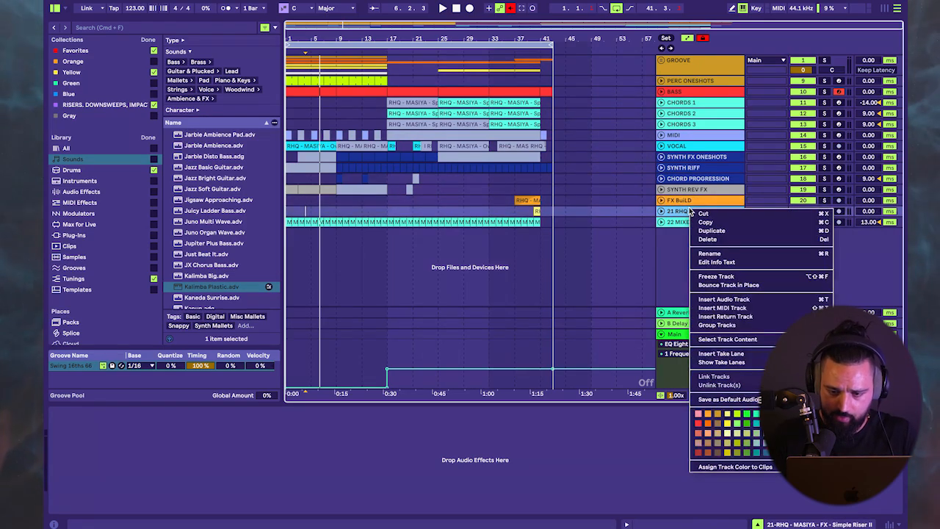
pyautogui.click(709, 253)
pyautogui.write('FX BU')
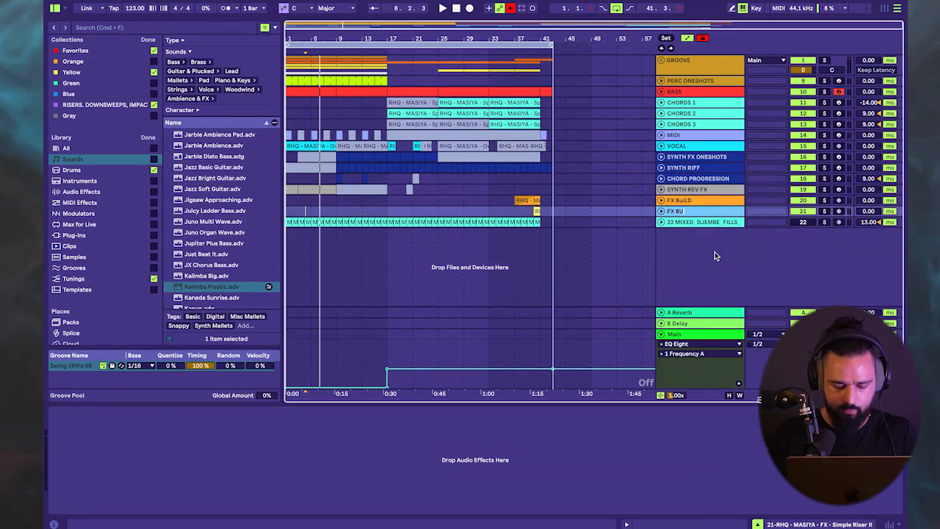
pyautogui.write('IKLLD 2')
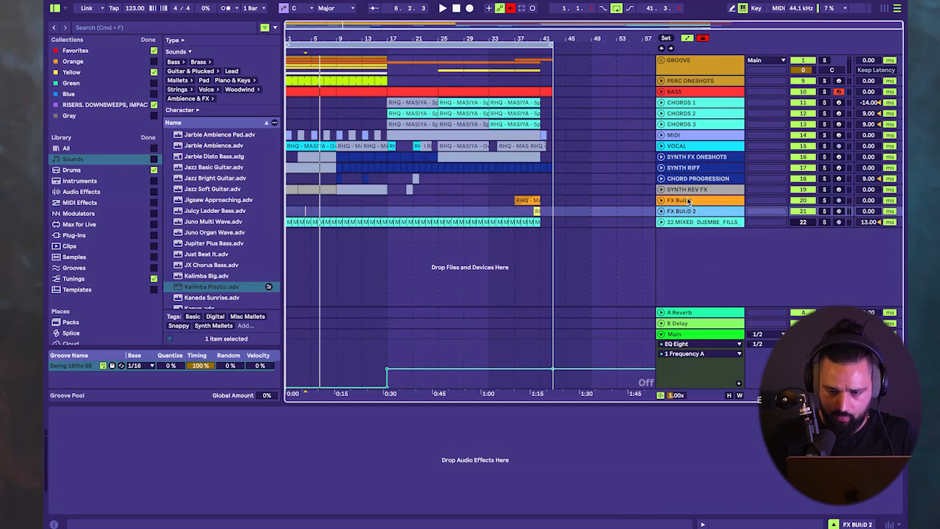
# - Colour the FX BuiLD and FX BUI:D 2 tracks white, and assign the FX BuiLD track colour to its clips
pyautogui.rightClick(688, 201)
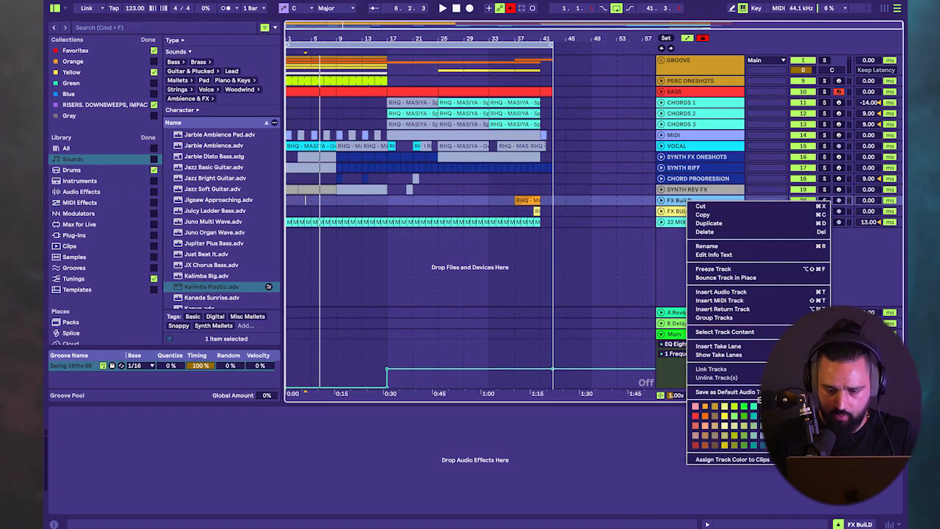
pyautogui.click(821, 406)
pyautogui.rightClick(715, 213)
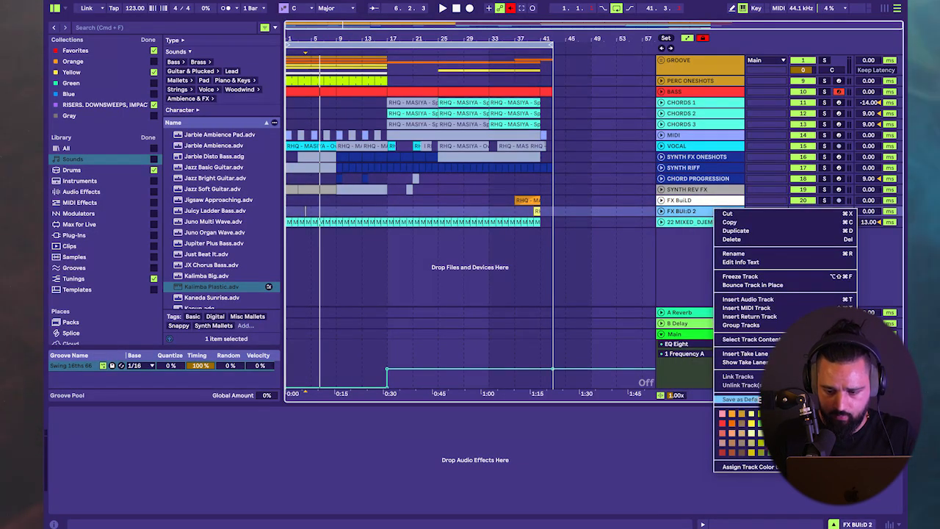
pyautogui.click(848, 413)
pyautogui.rightClick(717, 203)
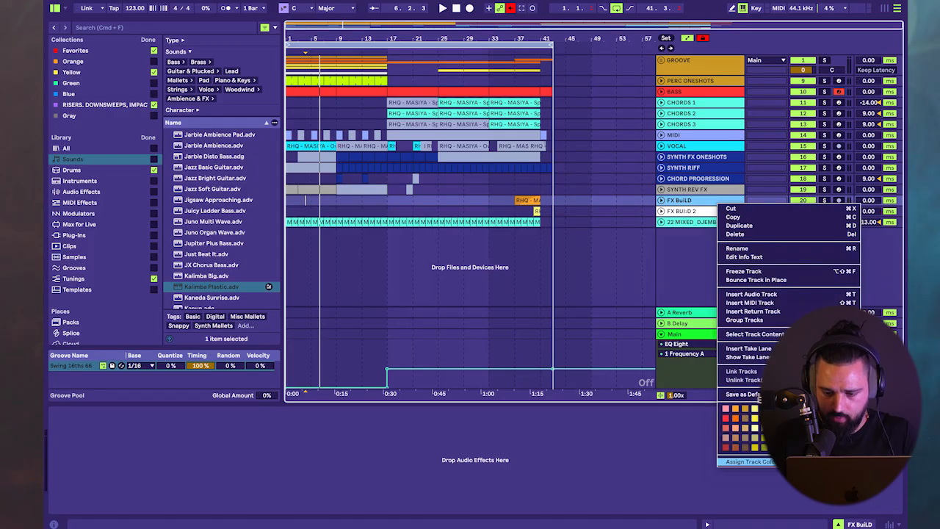
pyautogui.click(782, 462)
# - Rename the two white FX tracks as FX BUILD 1 and FX BUILD 2
pyautogui.rightClick(683, 199)
pyautogui.click(711, 246)
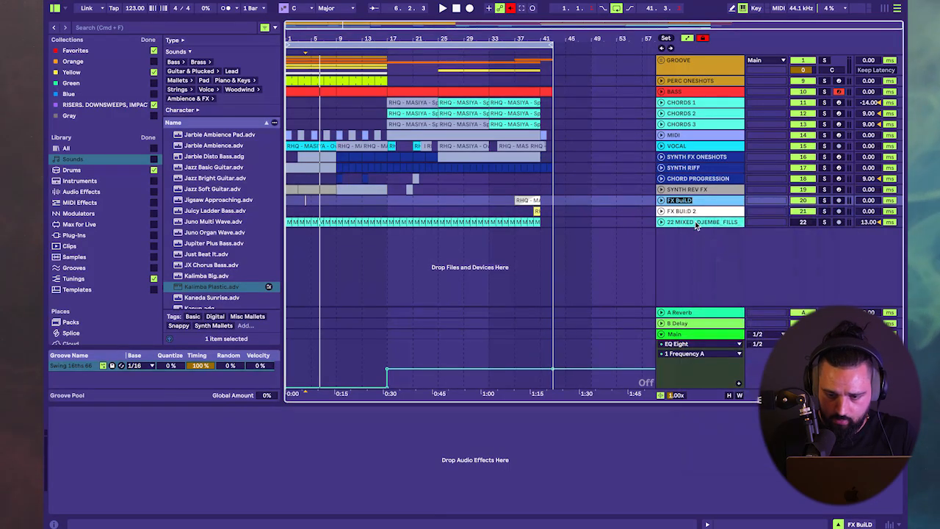
pyautogui.write('FX BUILD 1')
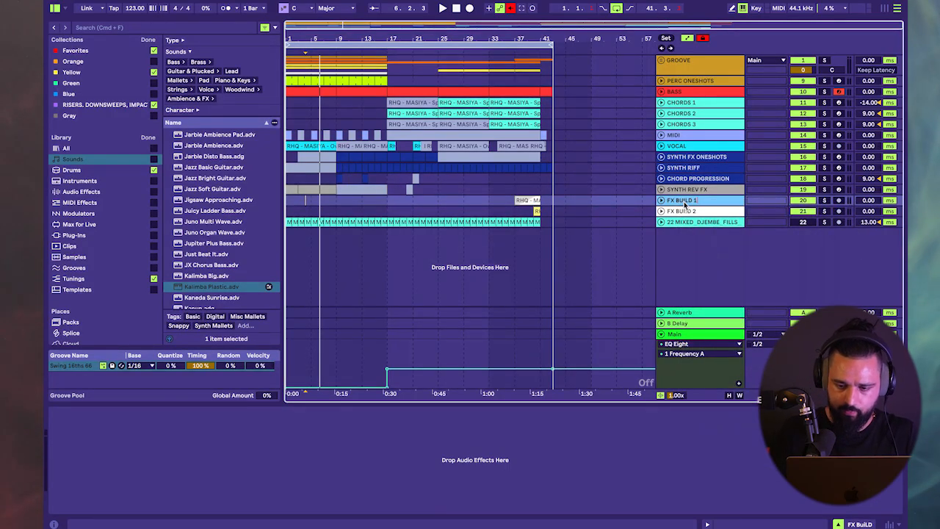
pyautogui.press('Return')
pyautogui.rightClick(689, 212)
pyautogui.click(712, 263)
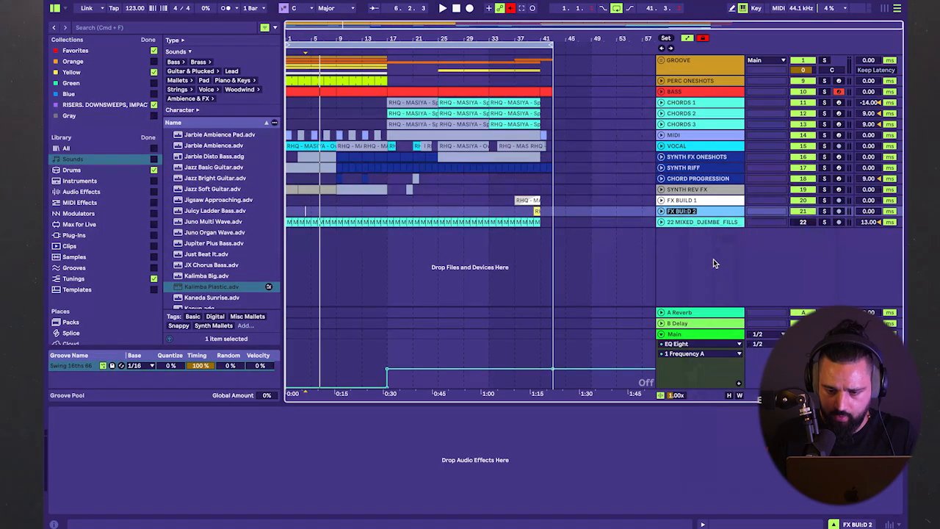
# - Assign the white track colour of FX BUILD 2 to its clips
pyautogui.rightClick(683, 212)
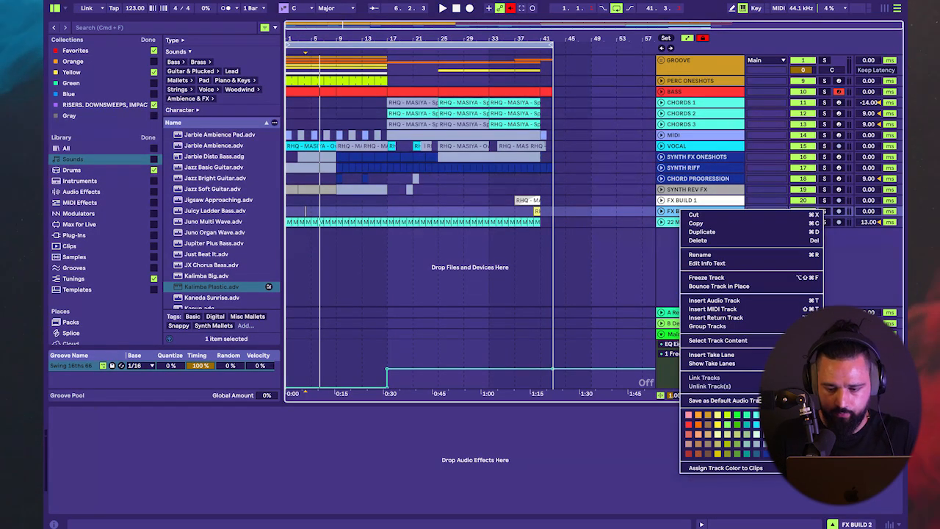
pyautogui.press('Escape')
pyautogui.rightClick(708, 213)
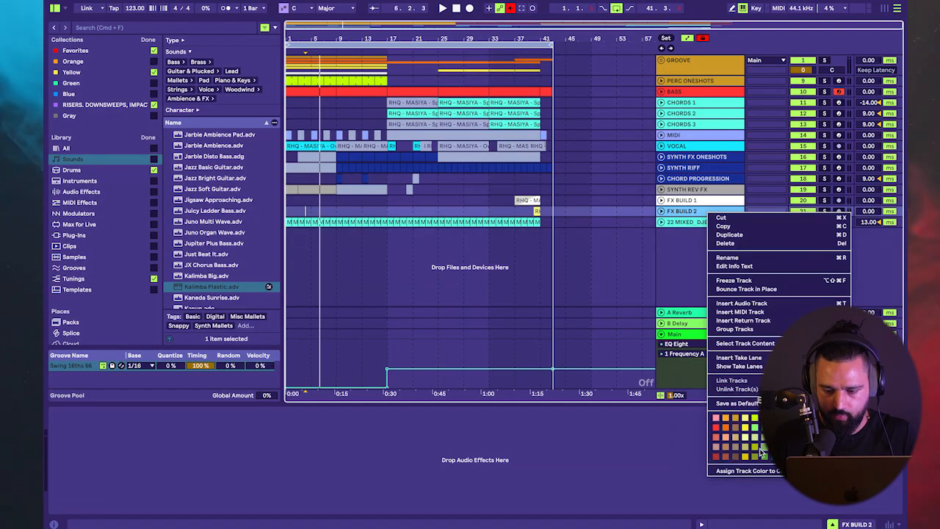
pyautogui.click(763, 471)
# - Colour the MIXED_DJEMBE_FILLS track orange and move it directly below the BASS track
pyautogui.rightClick(675, 223)
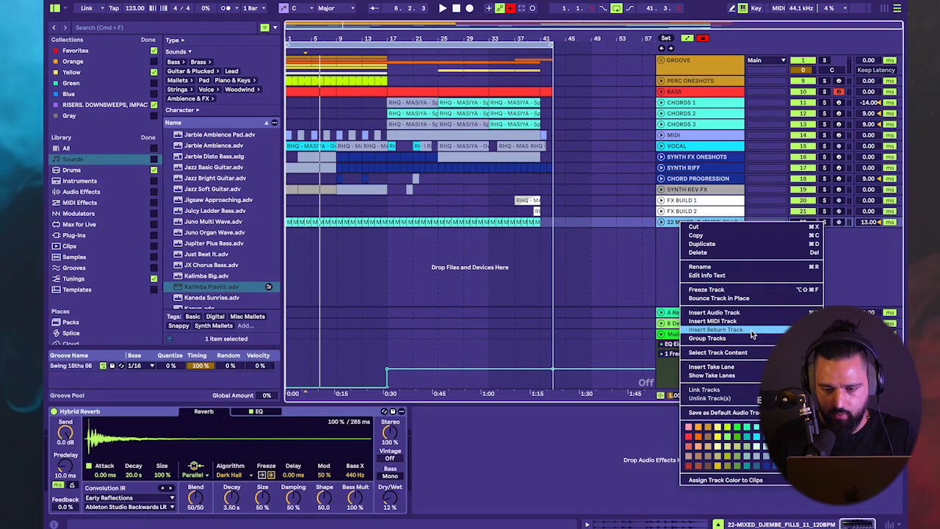
pyautogui.click(705, 437)
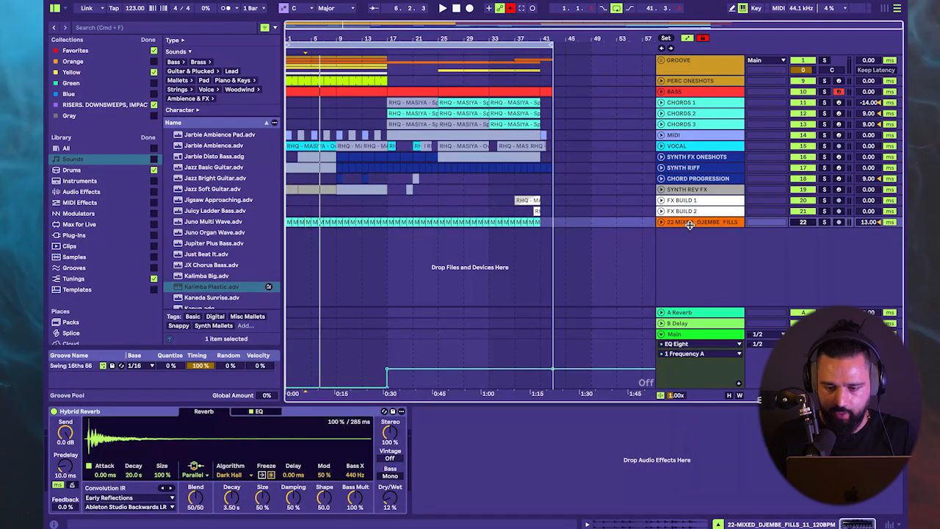
pyautogui.moveTo(684, 222); pyautogui.dragTo(684, 101)
# - Assign the orange MIXED_DJEMBE_FILLS track colour to its clips, and move the track into the GROOVE group
pyautogui.rightClick(686, 102)
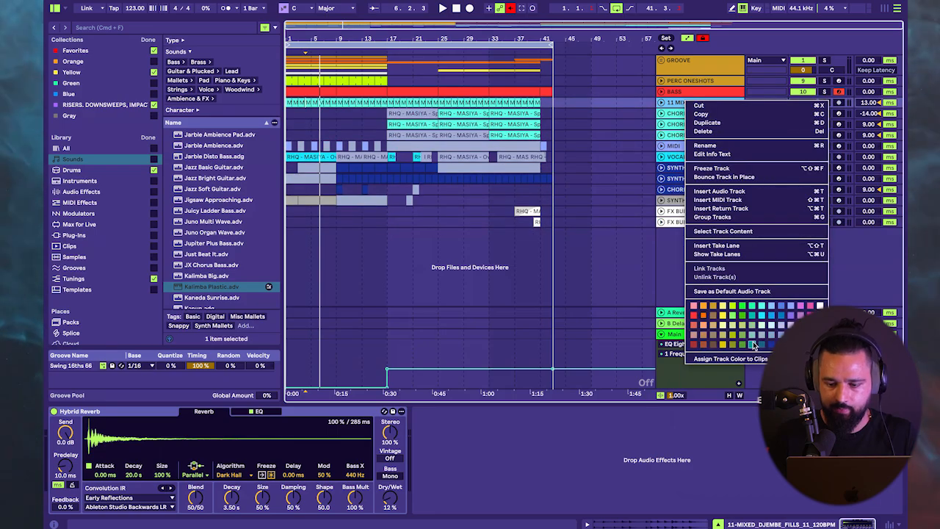
pyautogui.click(772, 307)
pyautogui.rightClick(695, 102)
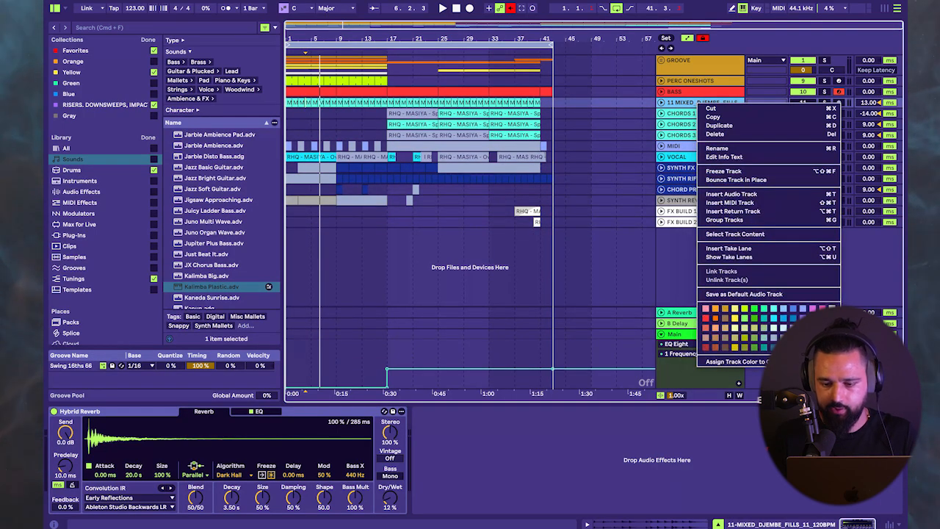
pyautogui.click(758, 362)
pyautogui.press('Delete')
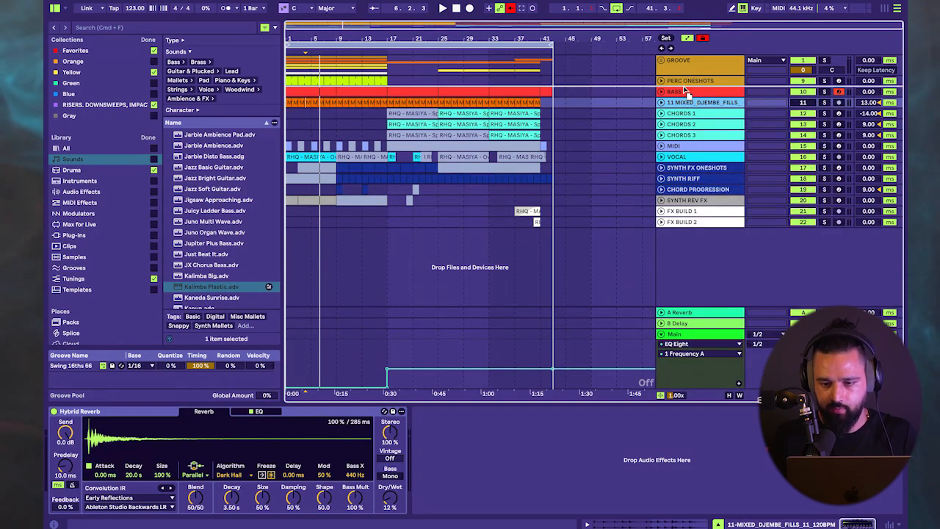
pyautogui.click(685, 66)
# - Move the VOCAL track directly below the BASS track, above CHORDS 1
pyautogui.click(397, 204)
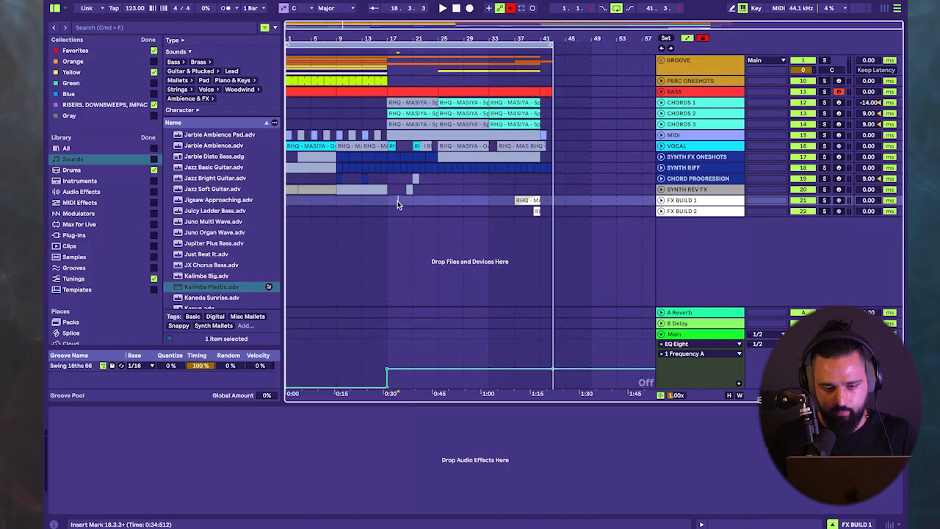
pyautogui.press('+')
pyautogui.press('+')
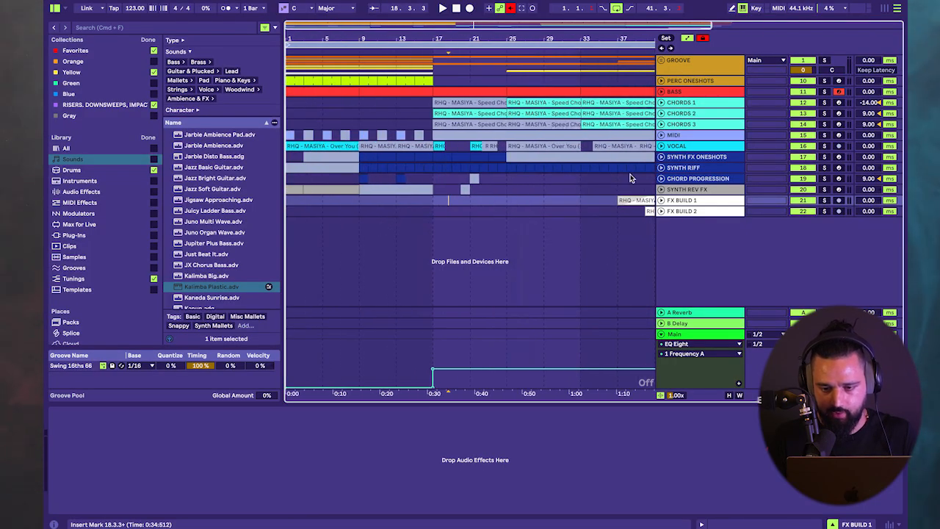
pyautogui.moveTo(678, 149); pyautogui.dragTo(678, 98)
pyautogui.press('+')
pyautogui.press('+')
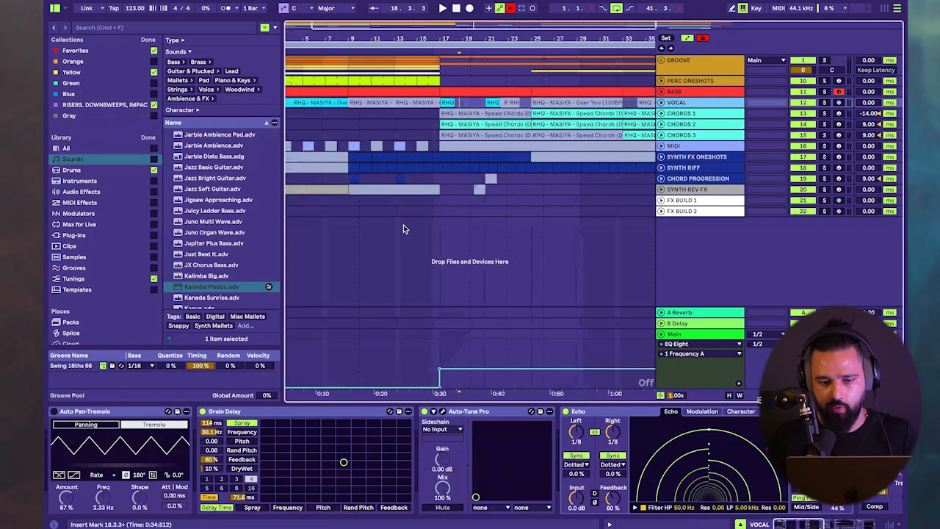
# - Set the arrangement's fixed grid to 4 Bars, and shorten the loop so it ends at about bar 17
pyautogui.click(291, 122)
pyautogui.rightClick(291, 122)
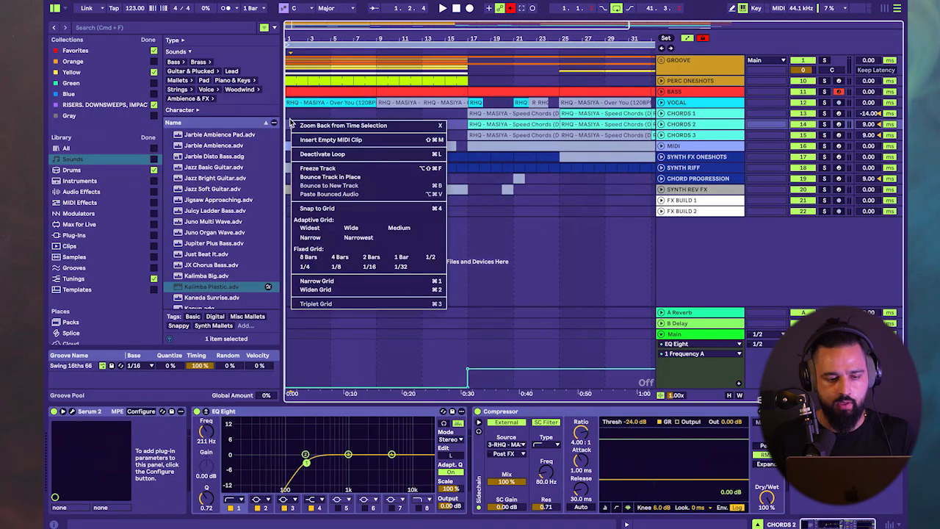
pyautogui.click(337, 256)
pyautogui.press('-')
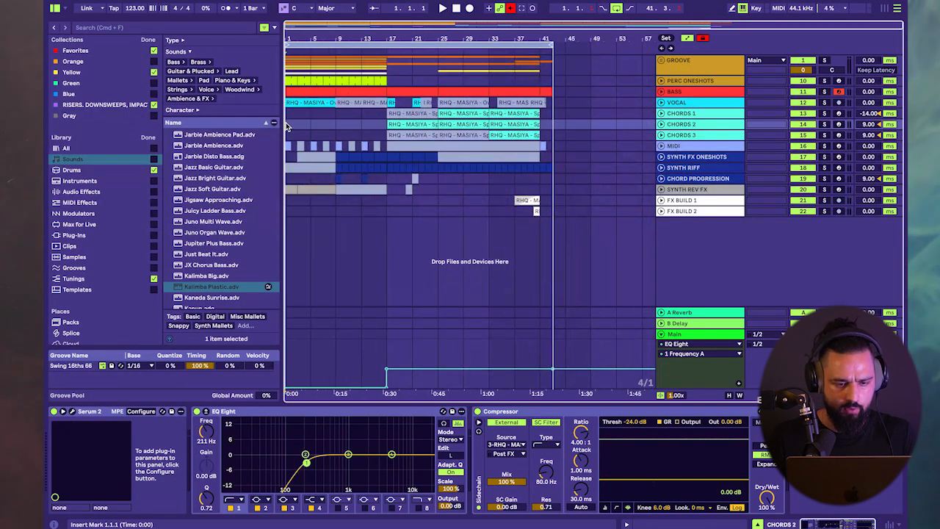
pyautogui.moveTo(550, 47); pyautogui.dragTo(380, 45)
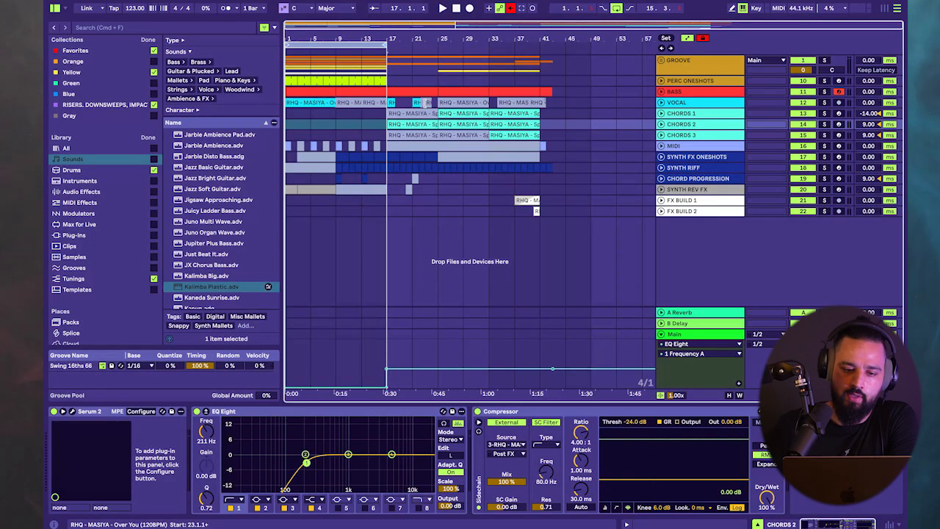
# - Solo the GROOVE group, play it from the start, and unfold it to show the individual groove tracks
pyautogui.click(825, 60)
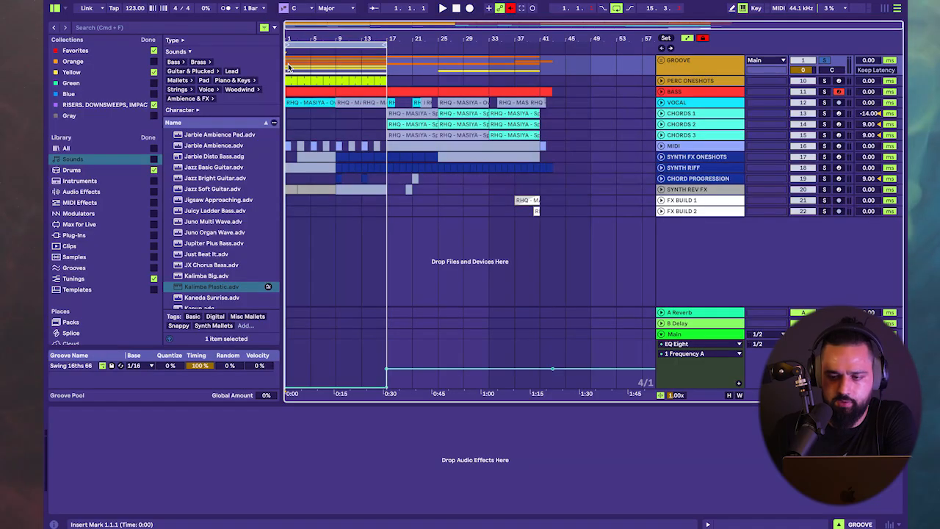
pyautogui.press('space')
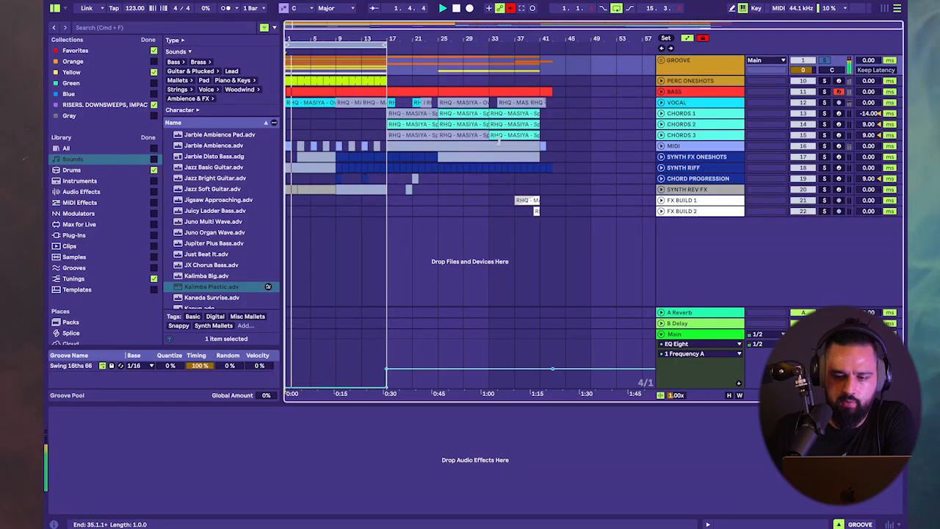
pyautogui.press('Right')
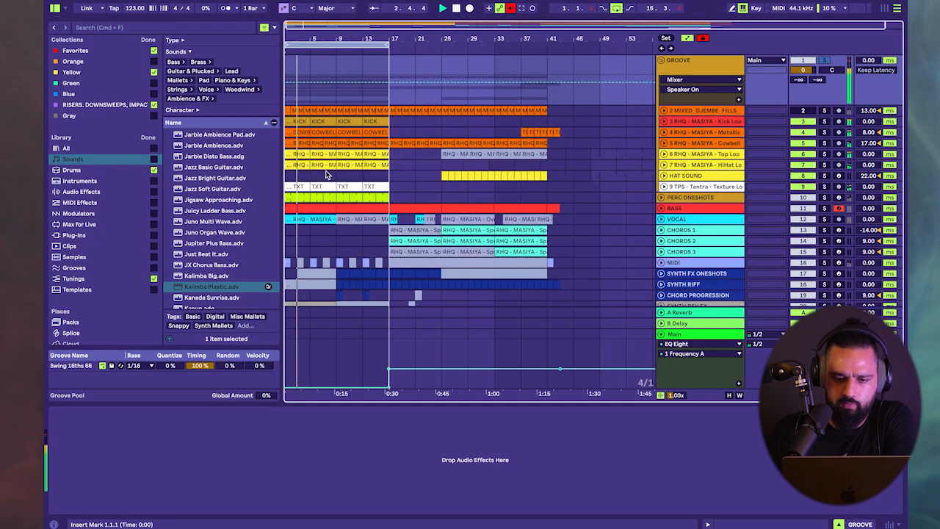
pyautogui.press('+')
pyautogui.press('+')
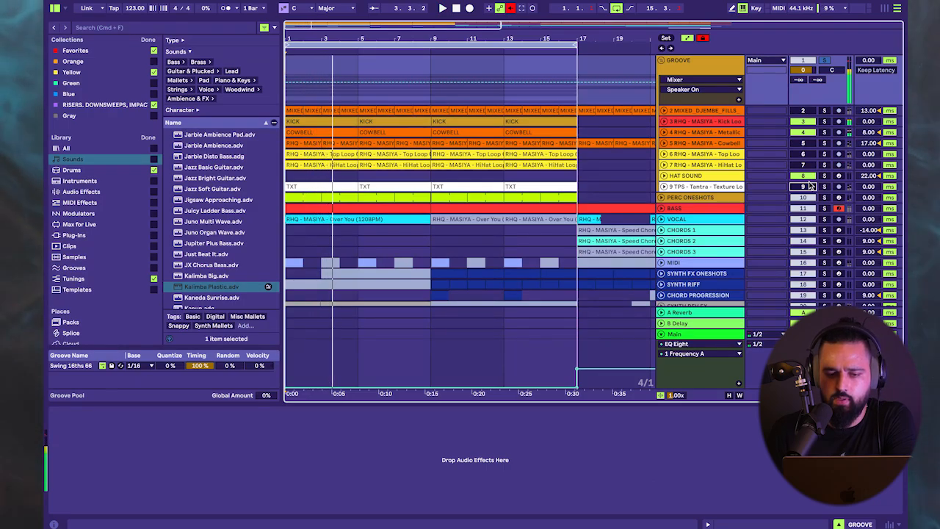
# - Examine the first COWBELL clip on the Metallic Loop track, then close the clip view and fold the track
pyautogui.click(663, 132)
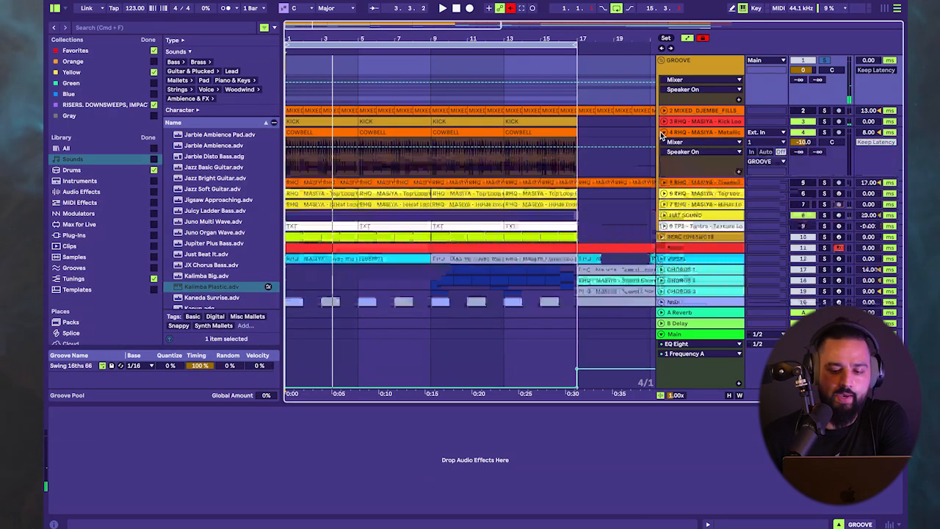
pyautogui.doubleClick(313, 134)
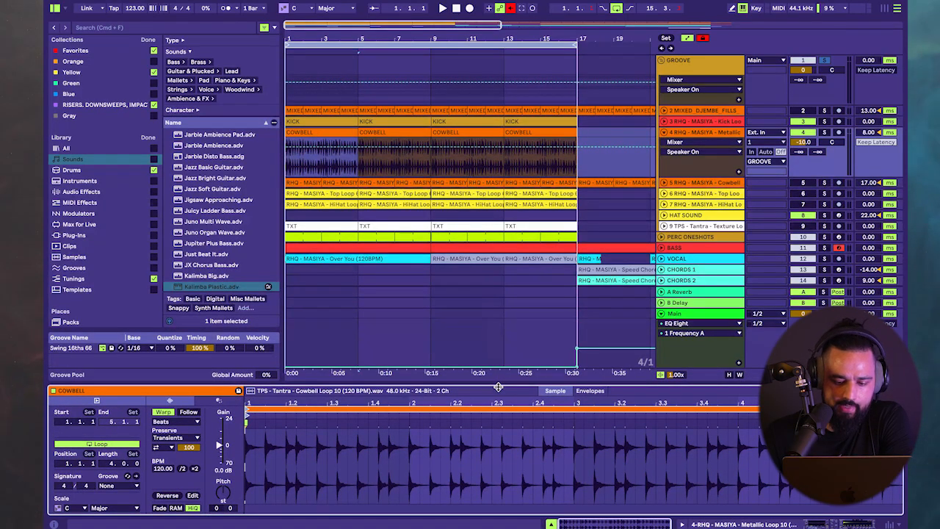
pyautogui.moveTo(498, 387); pyautogui.dragTo(504, 469)
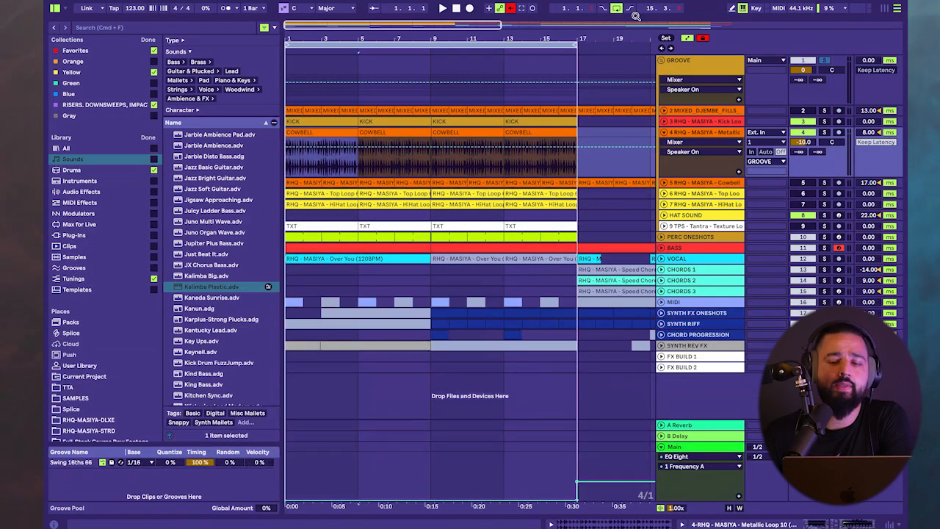
pyautogui.click(666, 133)
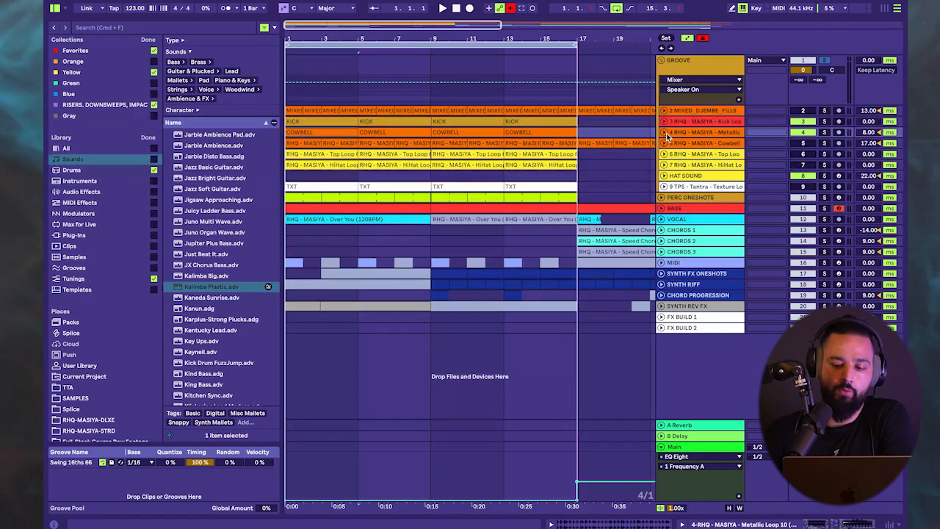
pyautogui.click(738, 134)
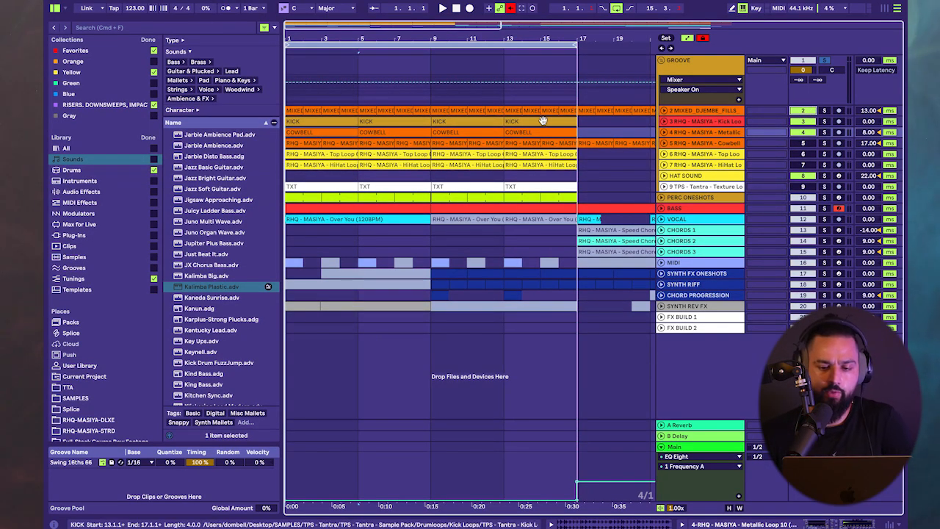
# - Open the first clip on the MIXED_DJEMBE_FILLS track, locate its sample in the browser, and play the soloed groove
pyautogui.click(664, 111)
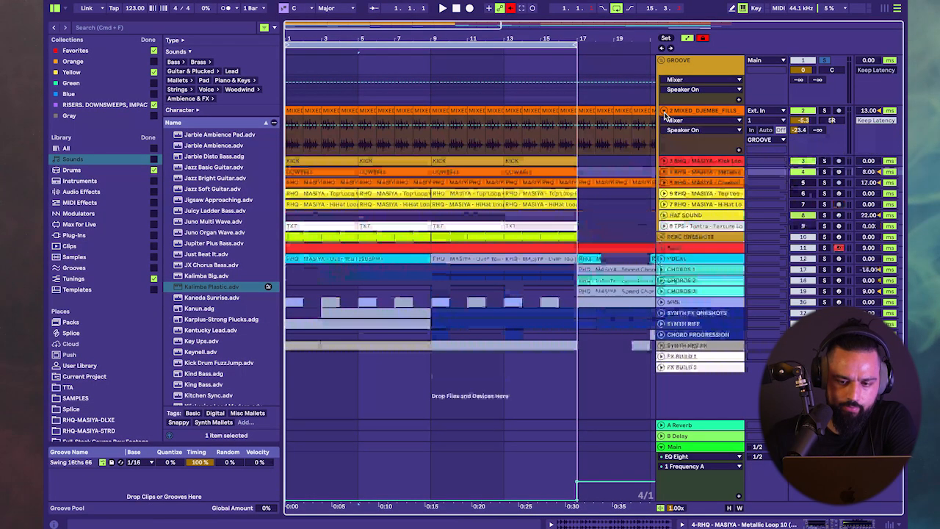
pyautogui.doubleClick(292, 111)
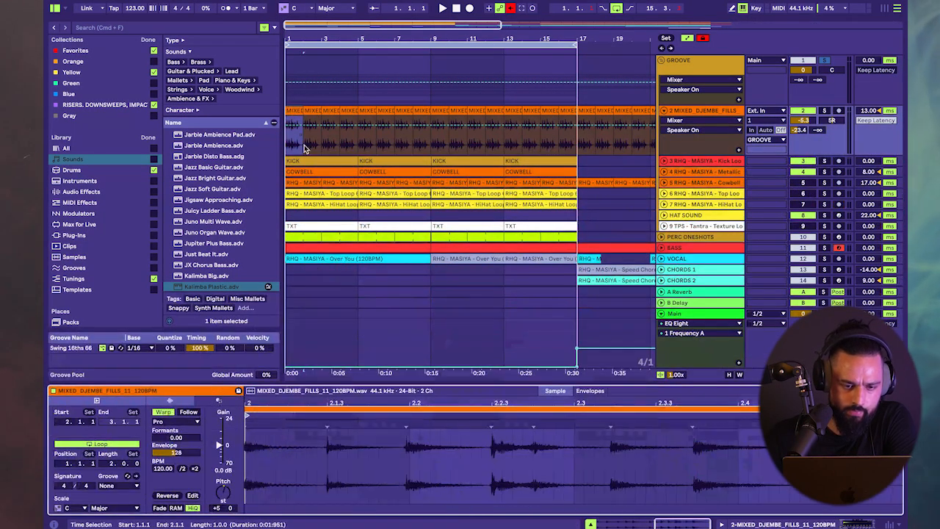
pyautogui.click(322, 392)
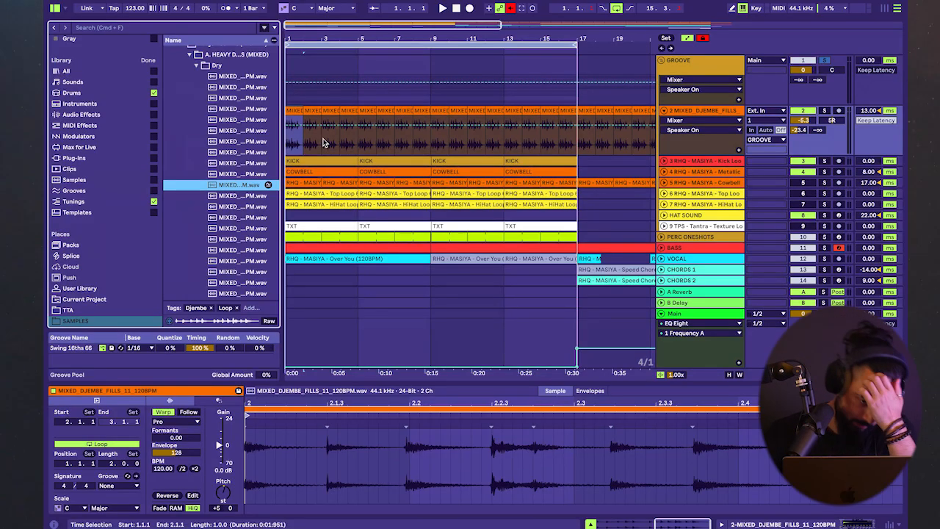
pyautogui.press('space')
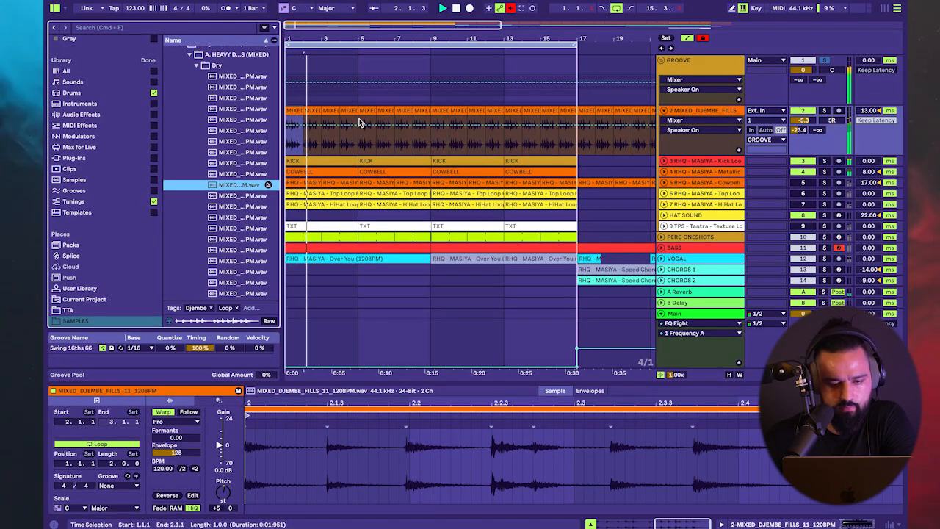
# - Lower the MIXED_DJEMBE_FILLS track's volume to -8.0 dB and stop playback
pyautogui.moveTo(805, 120)
pyautogui.mouseDown()
pyautogui.moveTo(804, 136)
pyautogui.moveTo(805, 124)
pyautogui.mouseUp()
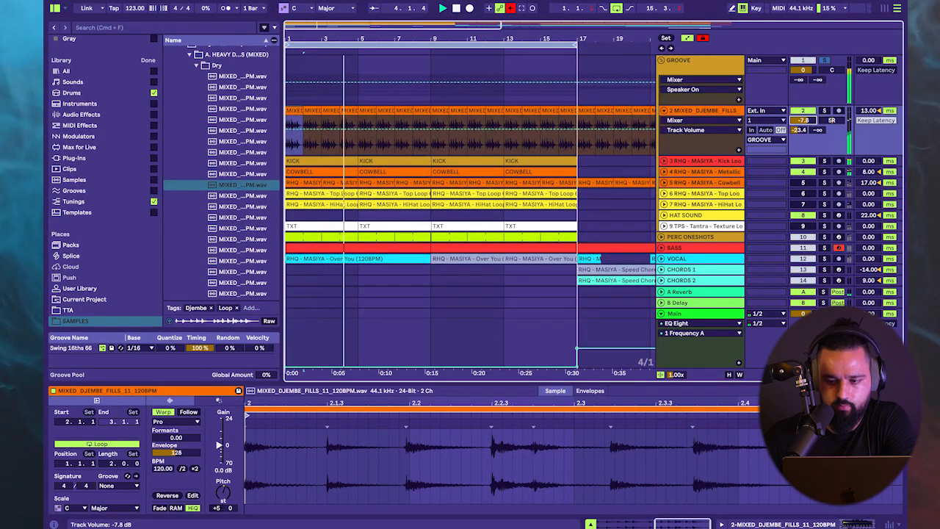
pyautogui.press('space')
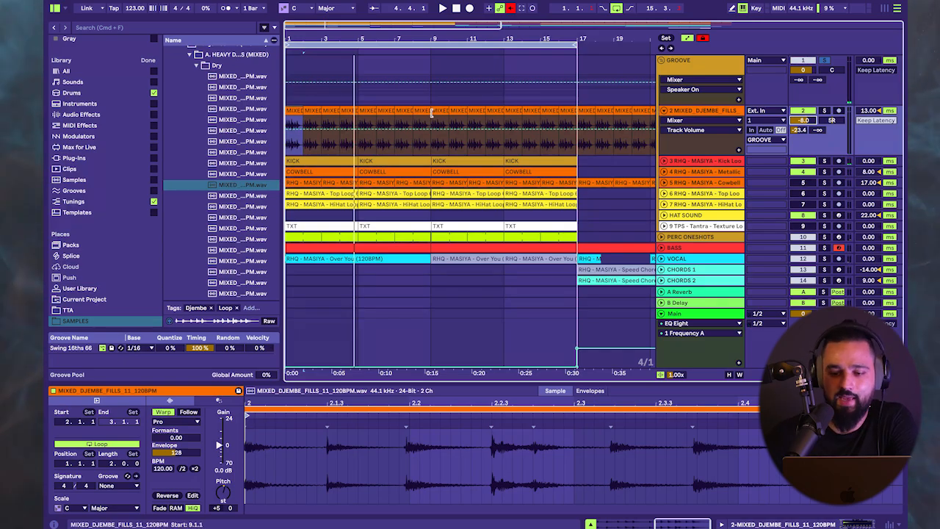
# - Solo the BASS track alongside the GROOVE group and play them with the MIXED_DJEMBE_FILLS track muted
pyautogui.scroll(-5, 808, 129)
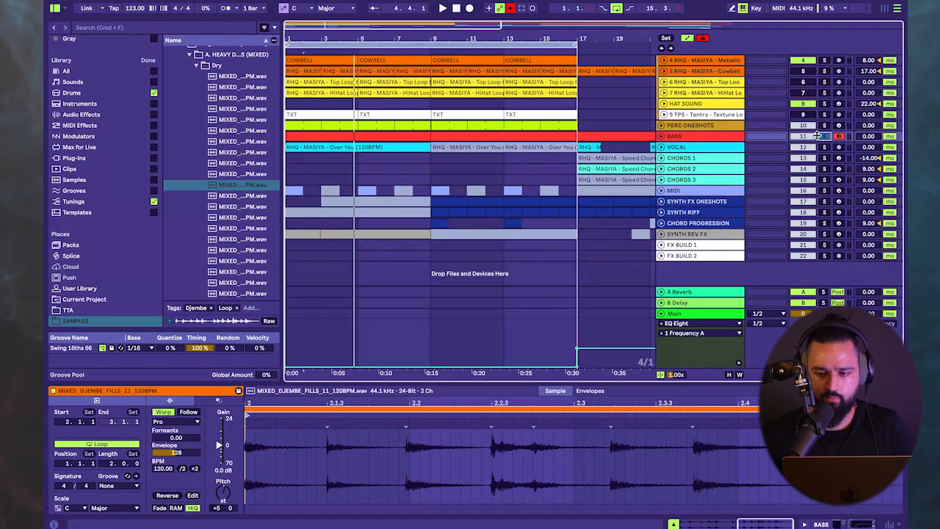
pyautogui.press('space')
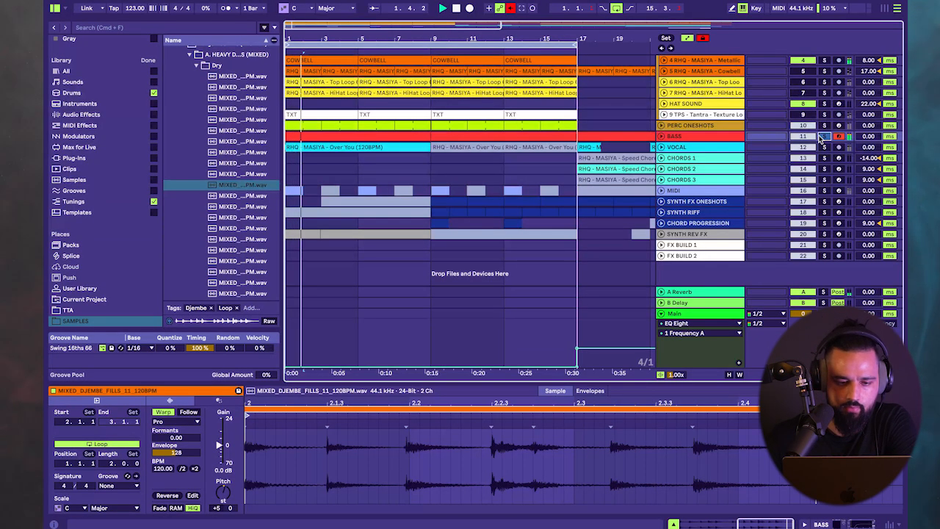
pyautogui.scroll(5, 820, 138)
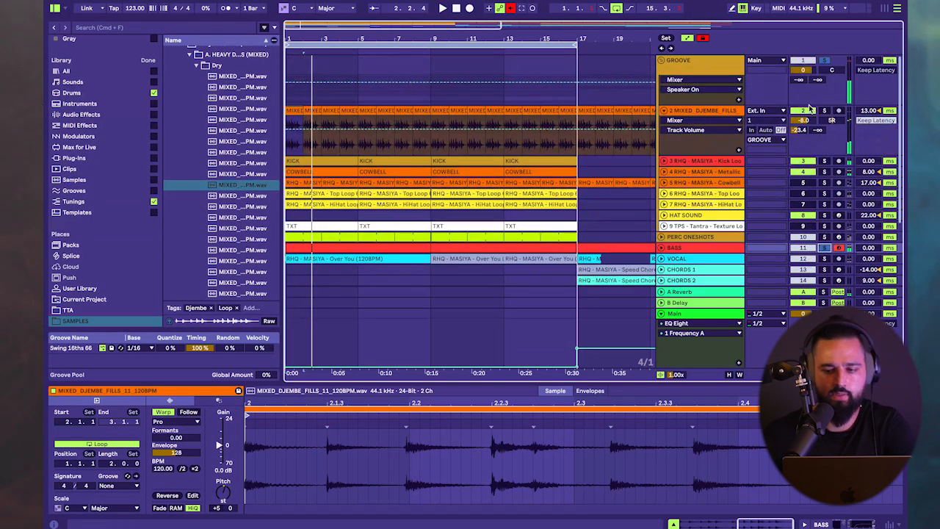
pyautogui.scroll(-5, 698, 146)
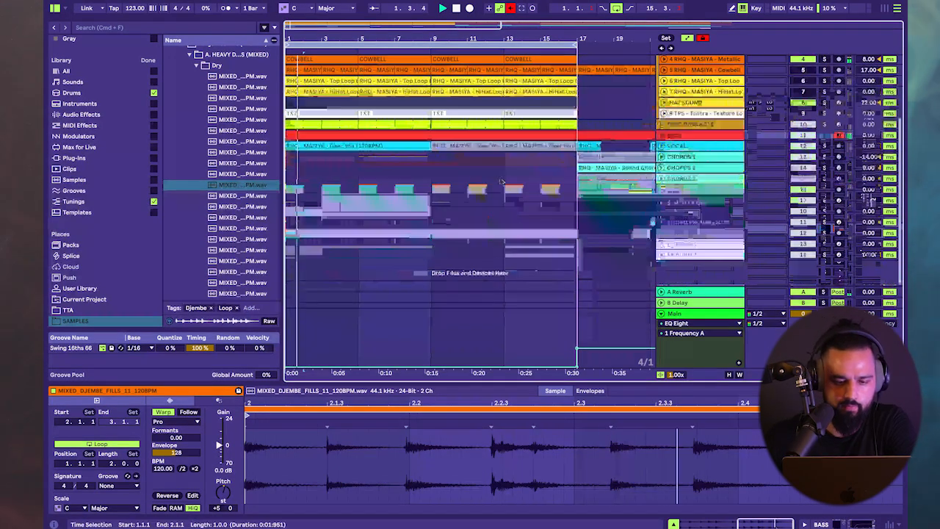
# - Open the BASS track's Serum 2 instrument and set the Filter 1 cutoff to 22 Hz
pyautogui.click(698, 136)
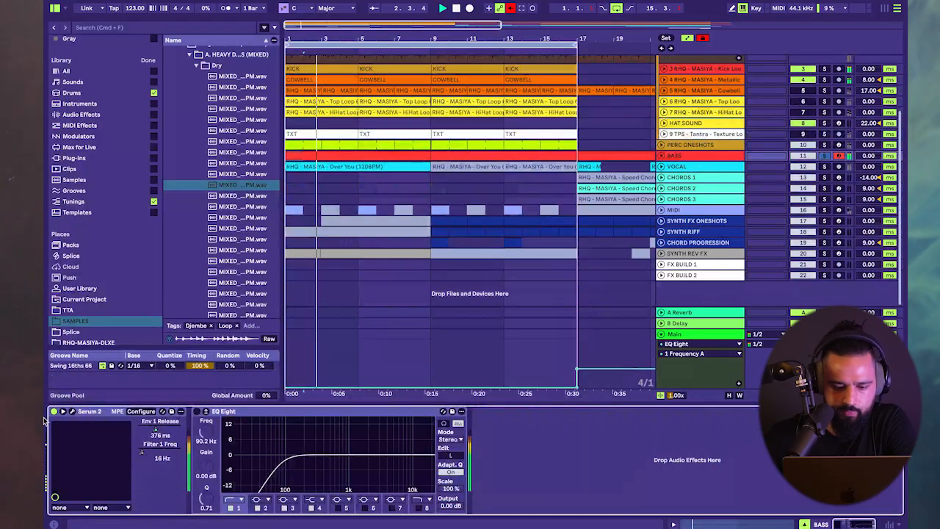
pyautogui.click(74, 411)
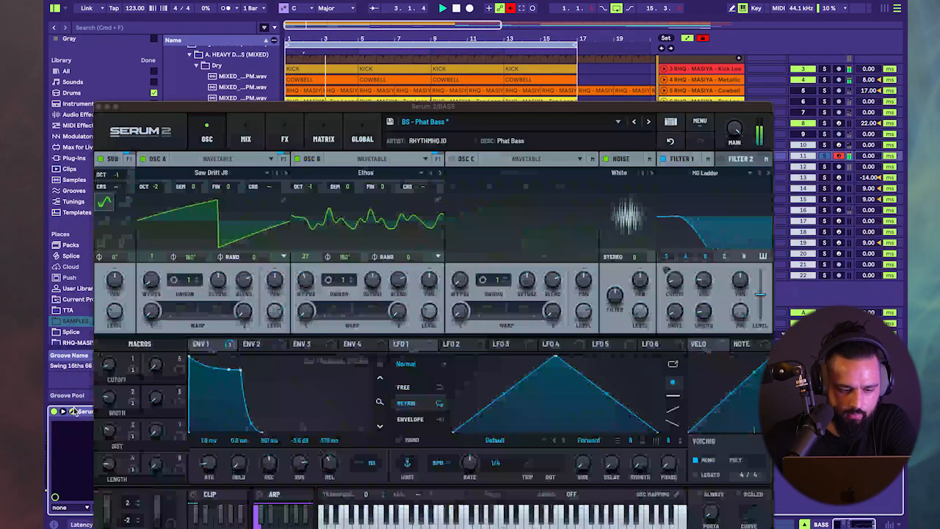
pyautogui.click(678, 284)
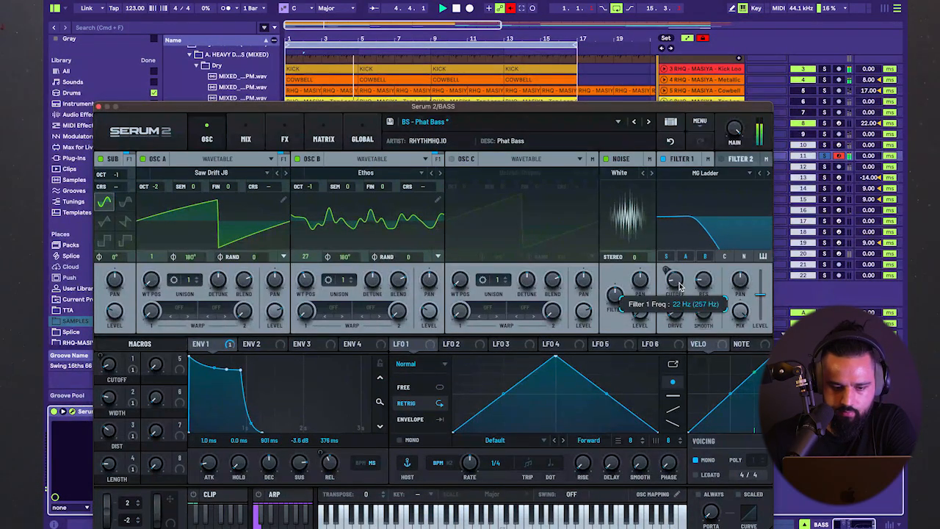
# - Check the effects on Bus 1 of the bass synth, then close the plug-in window
pyautogui.click(284, 139)
pyautogui.click(176, 160)
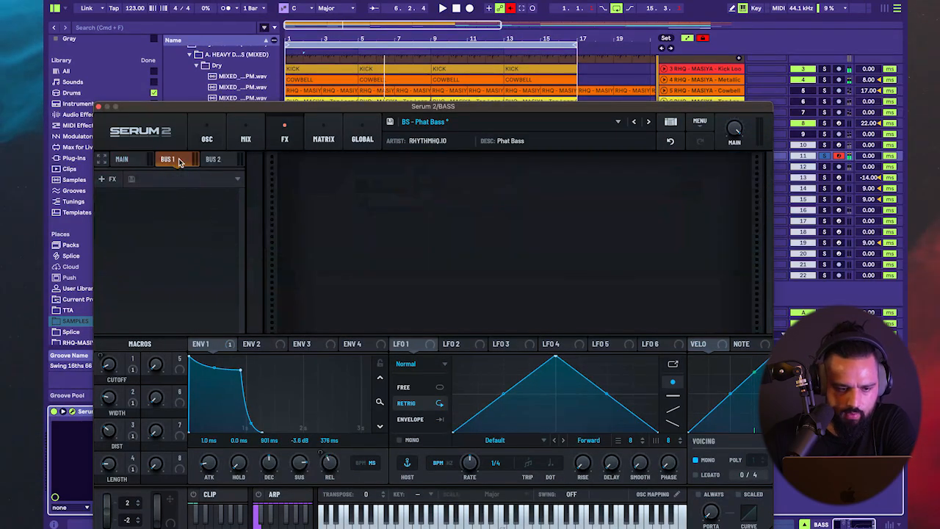
pyautogui.click(98, 107)
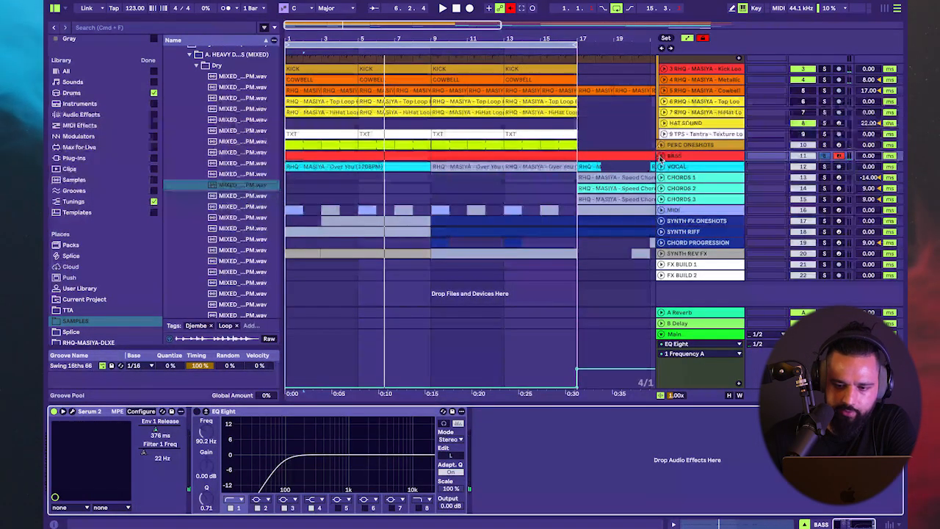
# - Unfold the BASS track and show its A-Reverb send in the automation lane
pyautogui.click(660, 156)
pyautogui.click(801, 176)
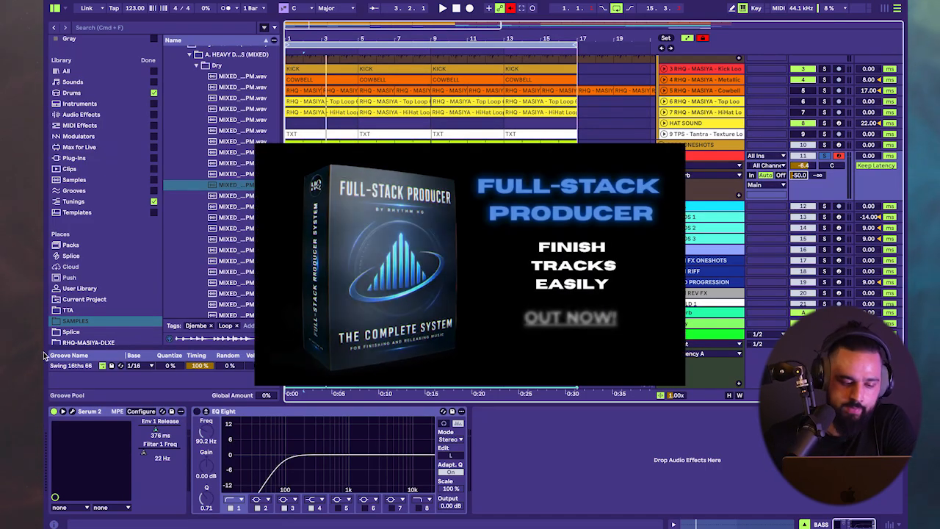
# - Locate the BS - Phat Bass preset among the Masiya Serum 2 Presets, review the oscillator page, and close the synth
pyautogui.click(72, 411)
pyautogui.click(478, 133)
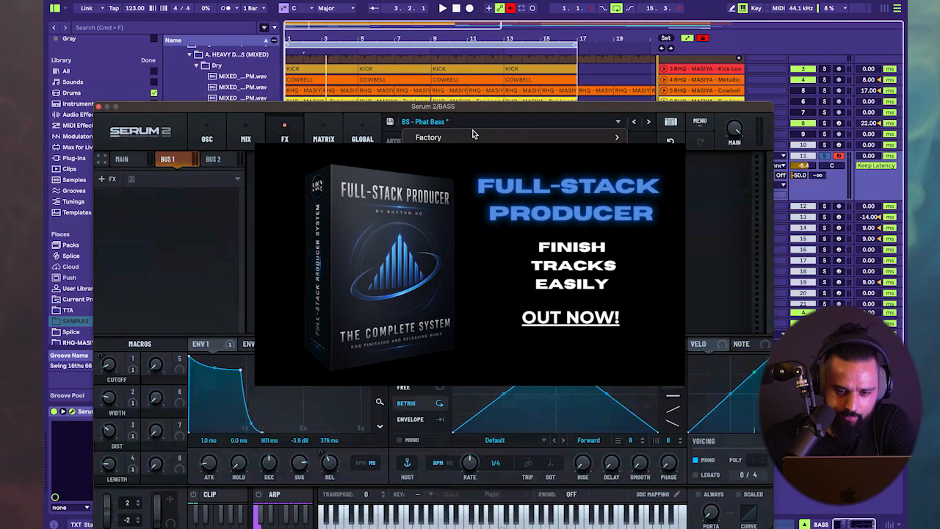
pyautogui.moveTo(698, 169)
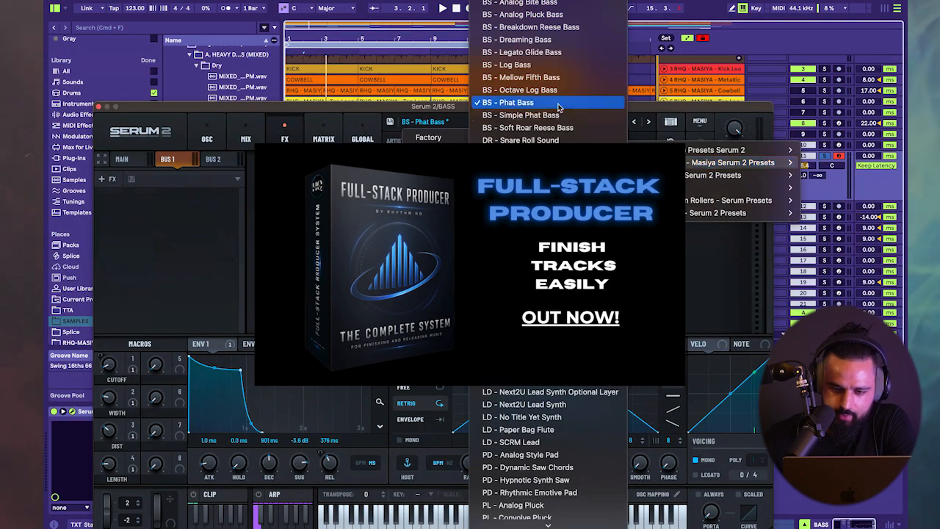
pyautogui.click(210, 124)
pyautogui.click(201, 128)
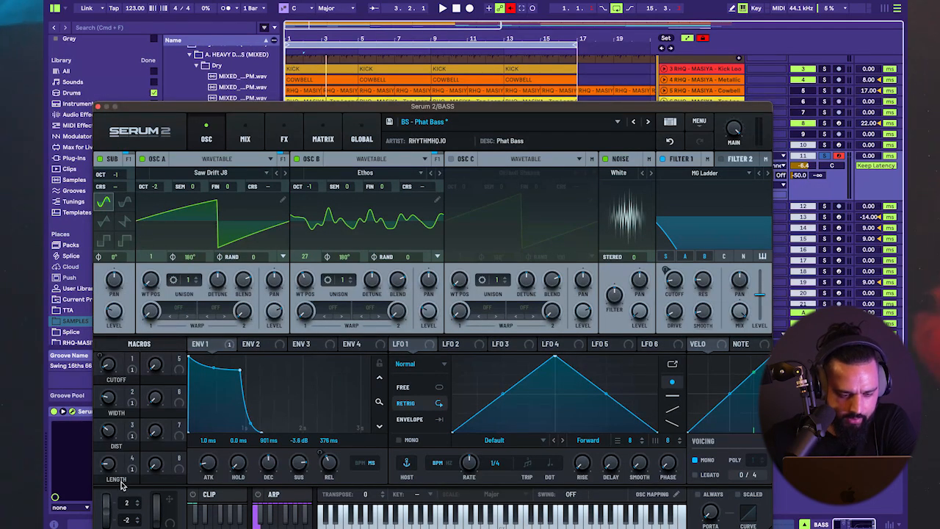
pyautogui.click(99, 107)
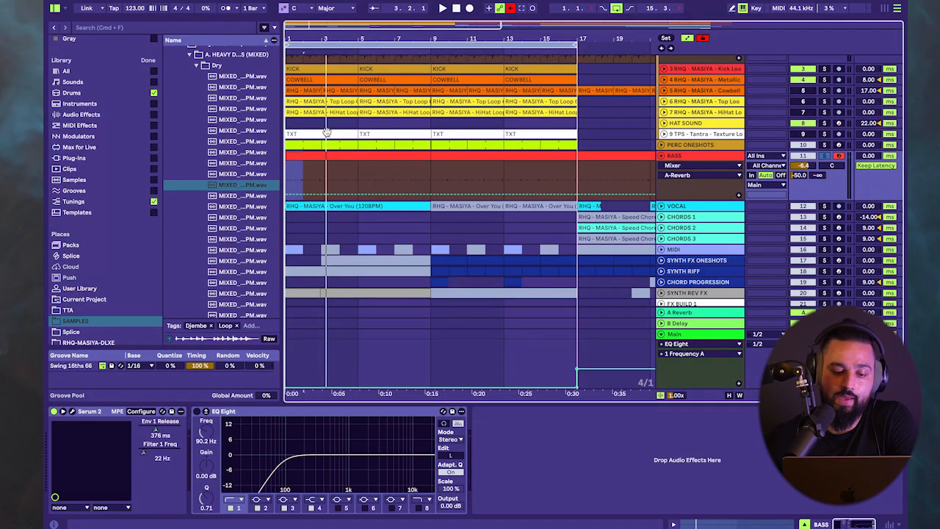
# - Select the GROOVE group and play it soloed together with the BASS track from the start
pyautogui.scroll(1, 360, 142)
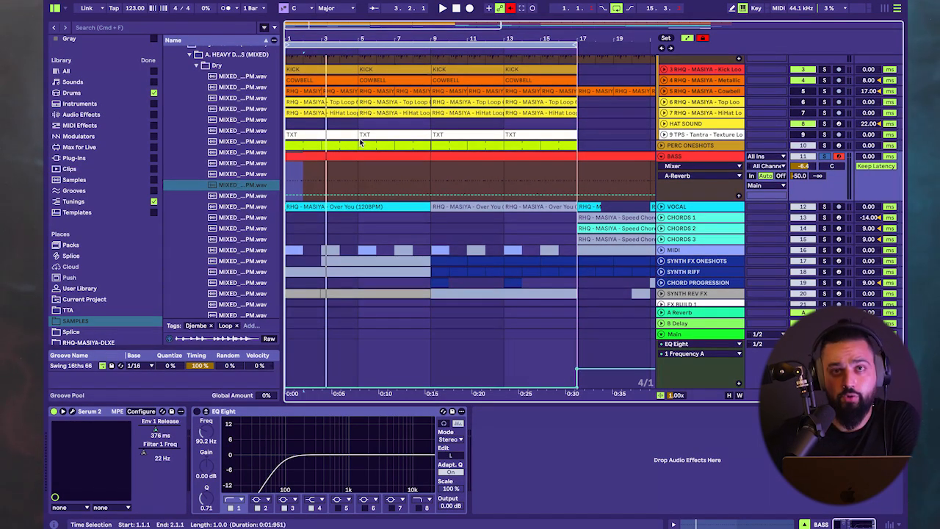
pyautogui.scroll(5, 361, 143)
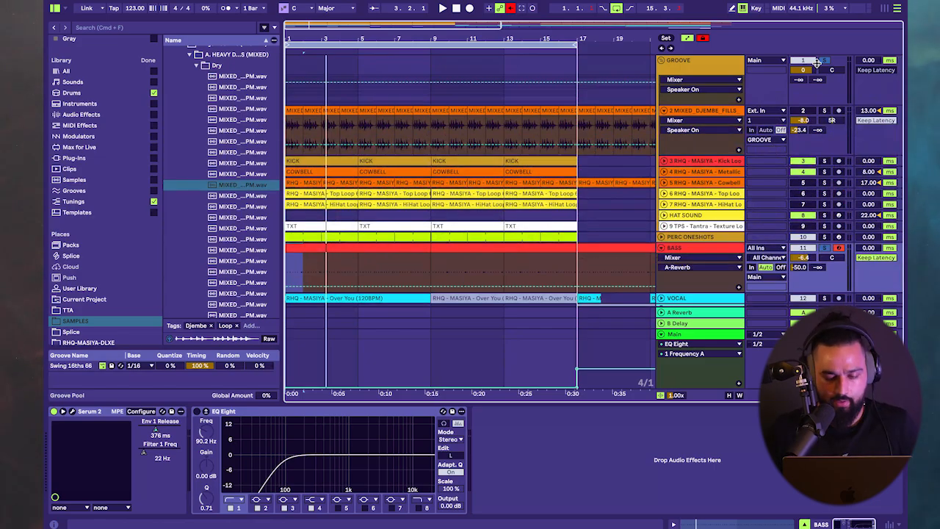
pyautogui.click(823, 65)
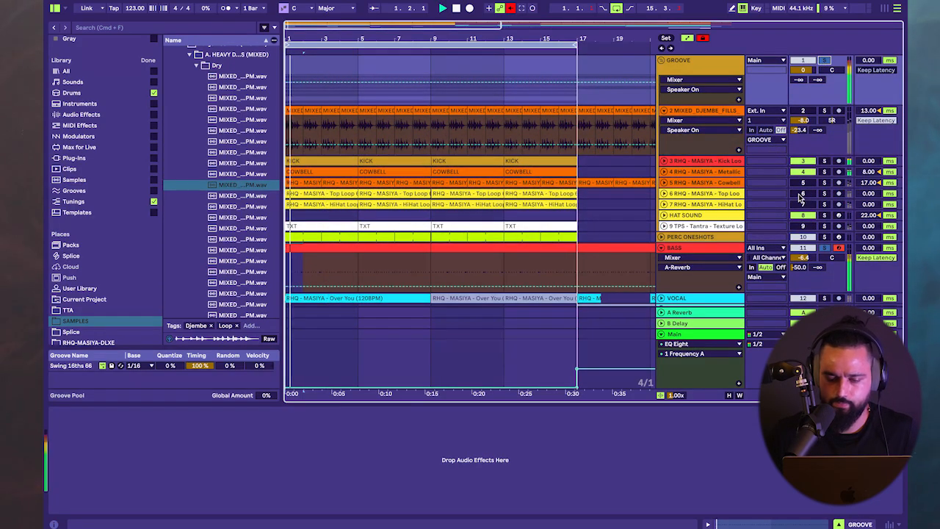
# - Add the MIDI track to the solo and unfold it to show its contents
pyautogui.scroll(-4, 800, 197)
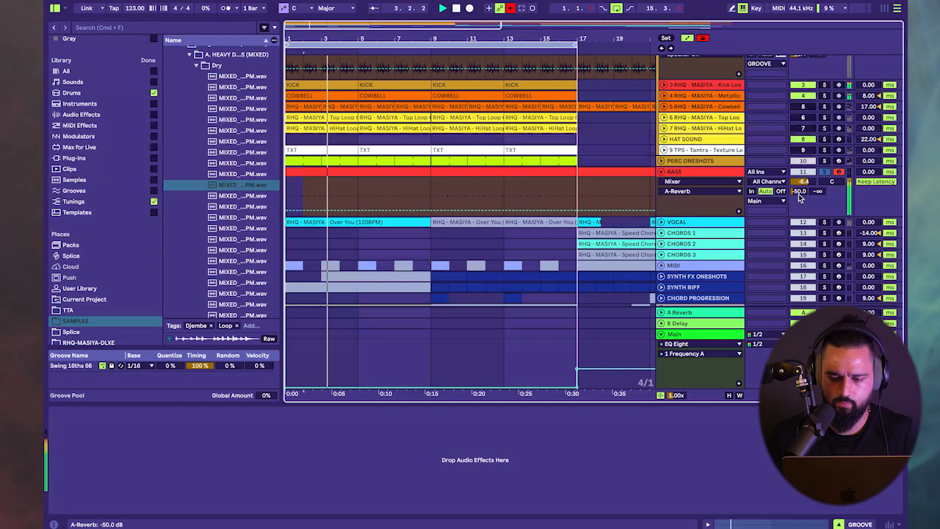
pyautogui.click(826, 267)
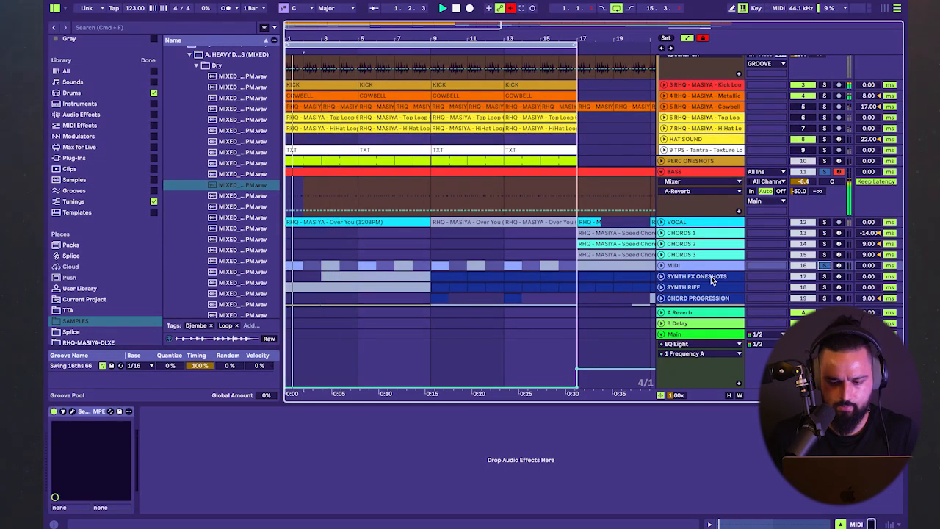
pyautogui.click(661, 265)
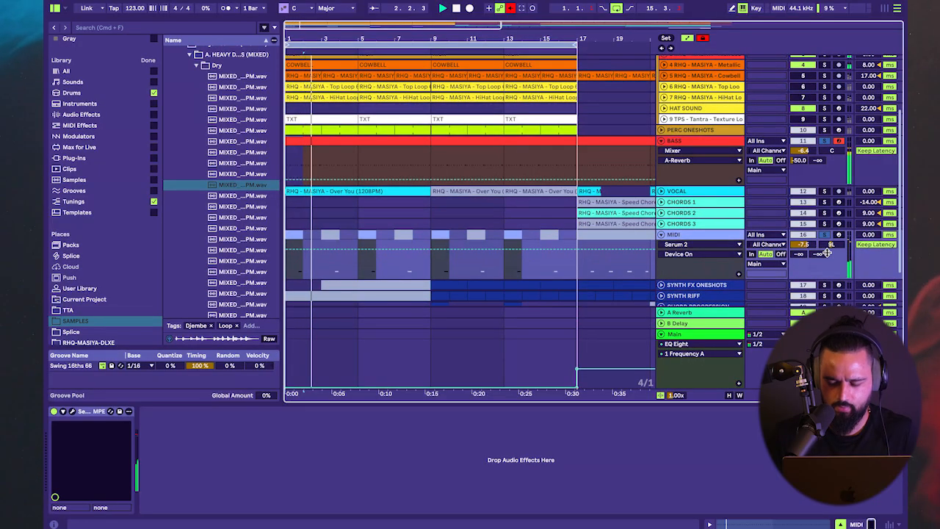
# - Rename the MIDI track as SYNTH DELAY TRIPLETS
pyautogui.rightClick(702, 237)
pyautogui.click(733, 289)
pyautogui.write('S')
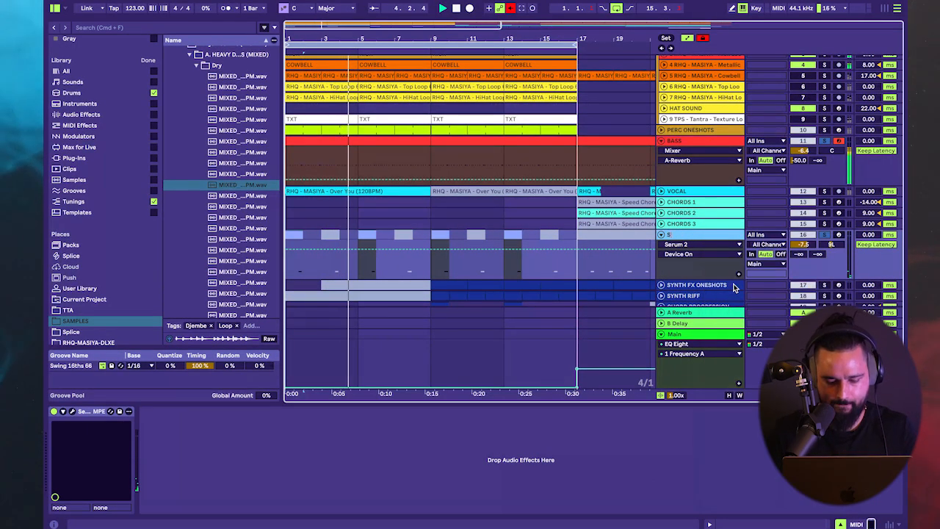
pyautogui.write('YNTH DELAY')
pyautogui.press('Return')
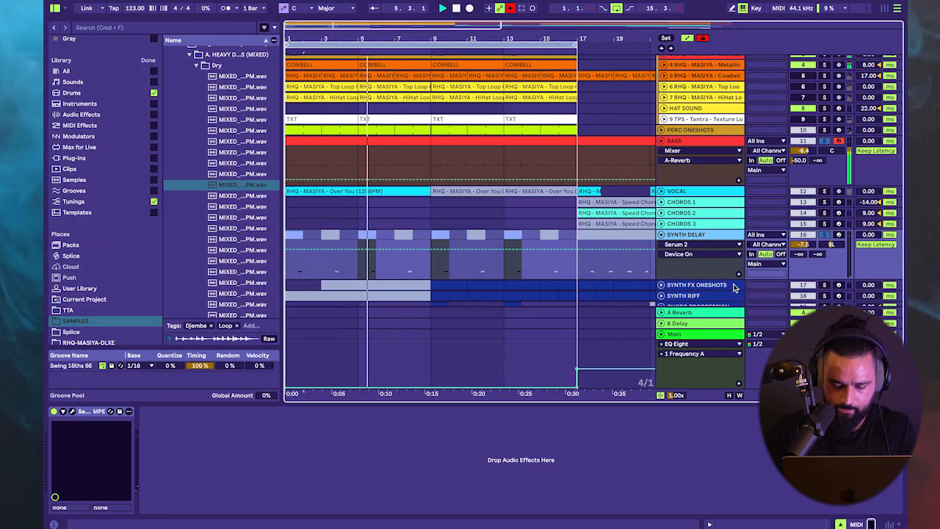
pyautogui.write('TRI')
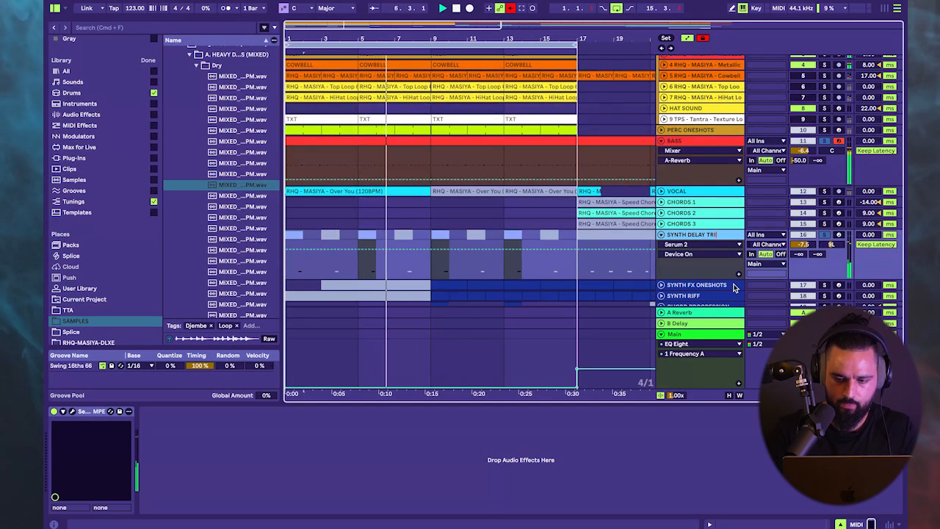
pyautogui.write('PLETS')
pyautogui.press('Return')
# - Colour the SYNTH DELAY TRIPLETS track dark blue and assign that track colour to its clips
pyautogui.rightClick(716, 237)
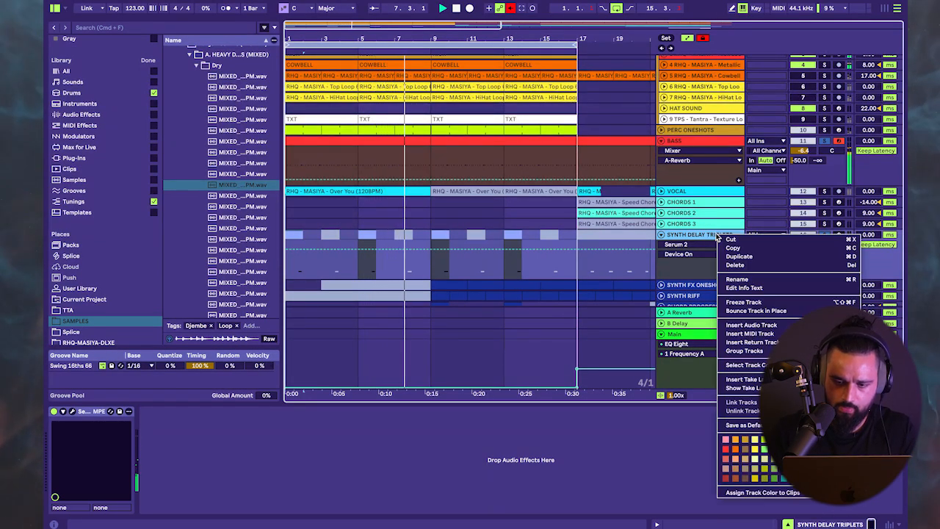
pyautogui.click(803, 478)
pyautogui.press('space')
pyautogui.rightClick(712, 237)
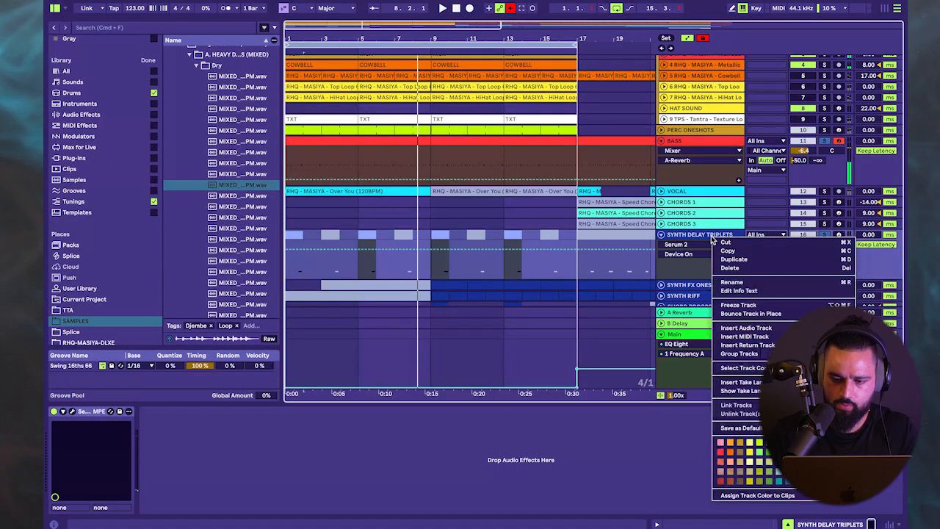
pyautogui.click(757, 496)
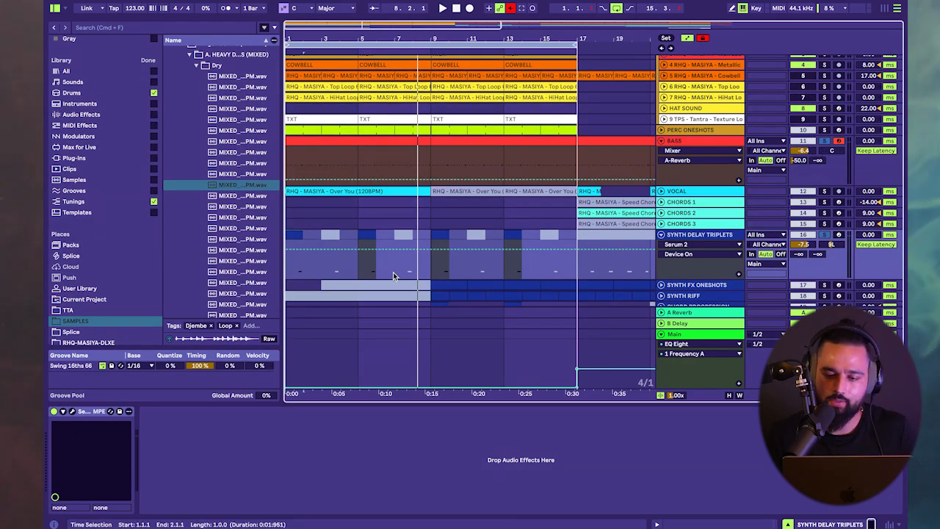
# - Play the soloed groove, bass and synth delay together, then fold the SYNTH DELAY TRIPLETS track and stop playback
pyautogui.press('space')
pyautogui.click(636, 235)
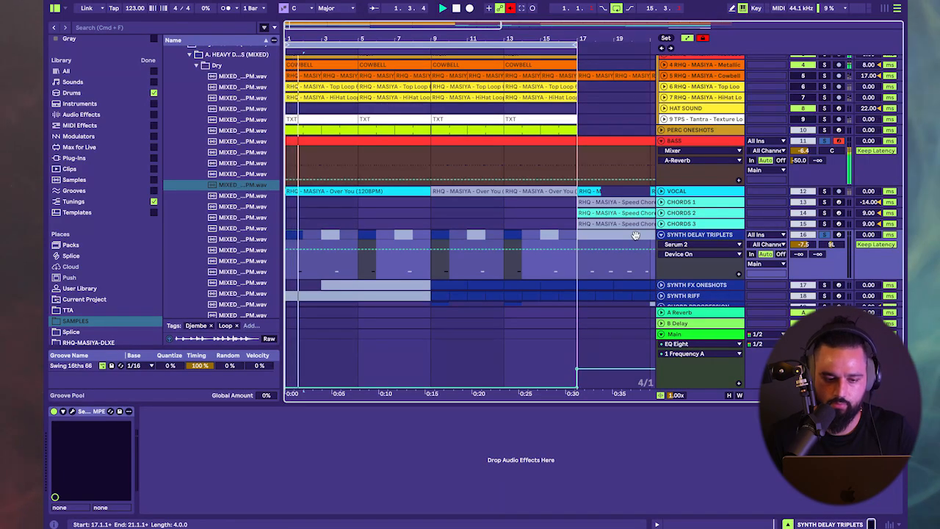
pyautogui.scroll(-3, 636, 235)
pyautogui.scroll(6, 661, 210)
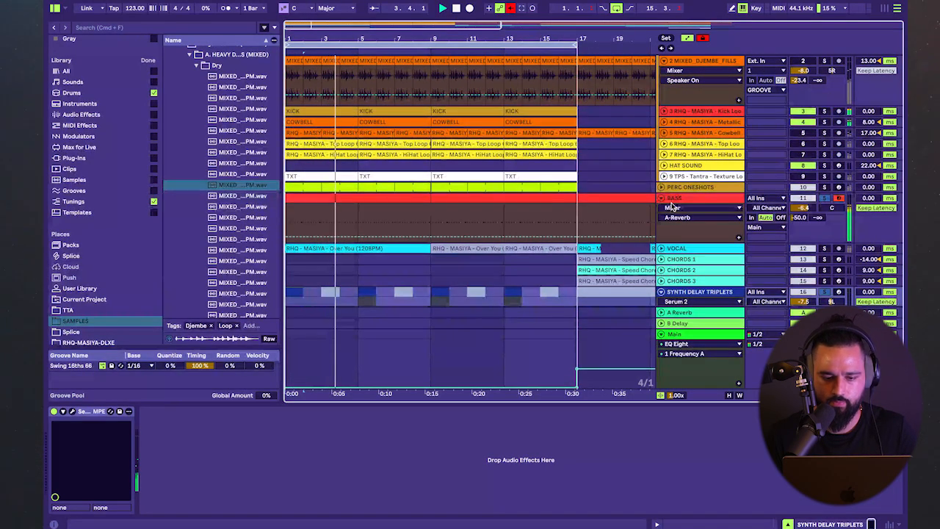
pyautogui.scroll(-3, 672, 208)
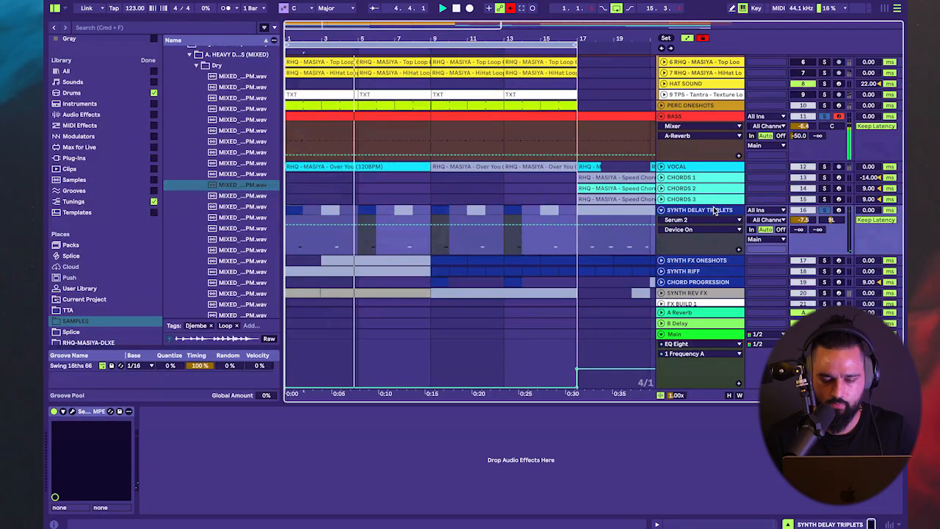
pyautogui.scroll(-2, 715, 200)
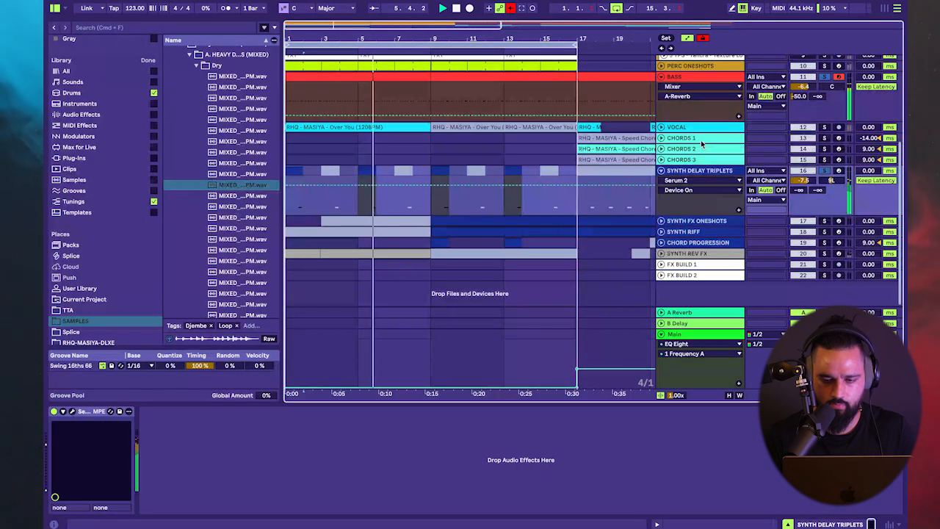
pyautogui.click(661, 170)
pyautogui.press('space')
# - Select the VOCAL track, clear all track solos, and play the full arrangement from the start
pyautogui.click(688, 128)
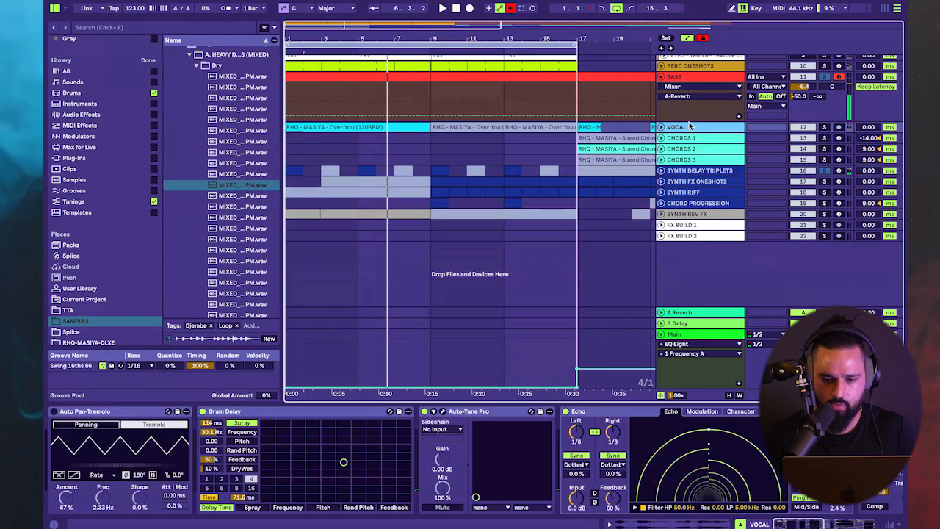
pyautogui.doubleClick(824, 129)
pyautogui.scroll(8, 595, 181)
pyautogui.press('space')
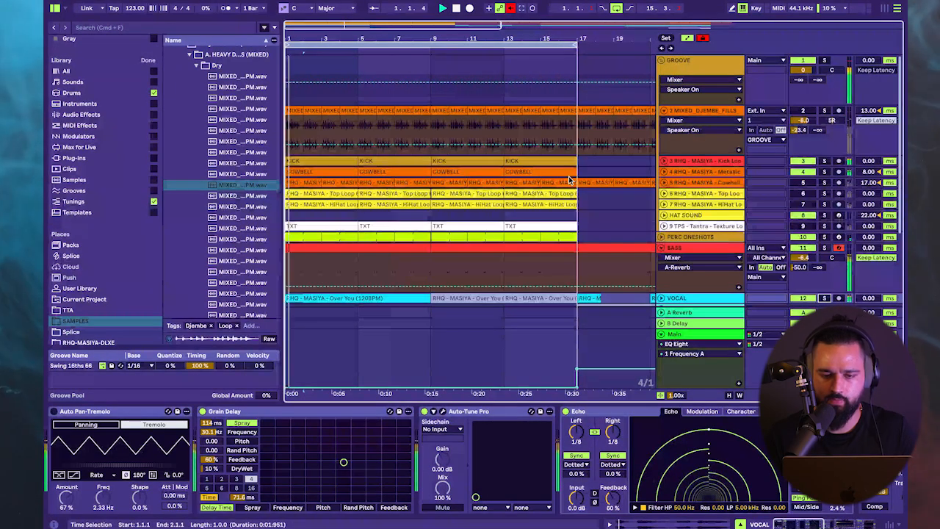
pyautogui.scroll(-4, 595, 181)
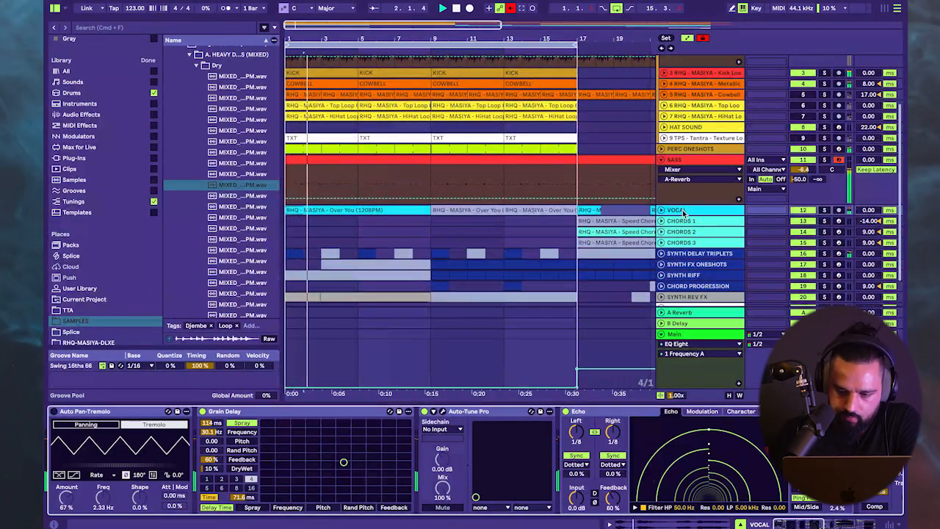
# - Unfold the VOCAL track and set its volume to -3.0 dB and its B-Delay send to -18.4 dB
pyautogui.hscroll(5, 637, 468)
pyautogui.hscroll(5, 637, 468)
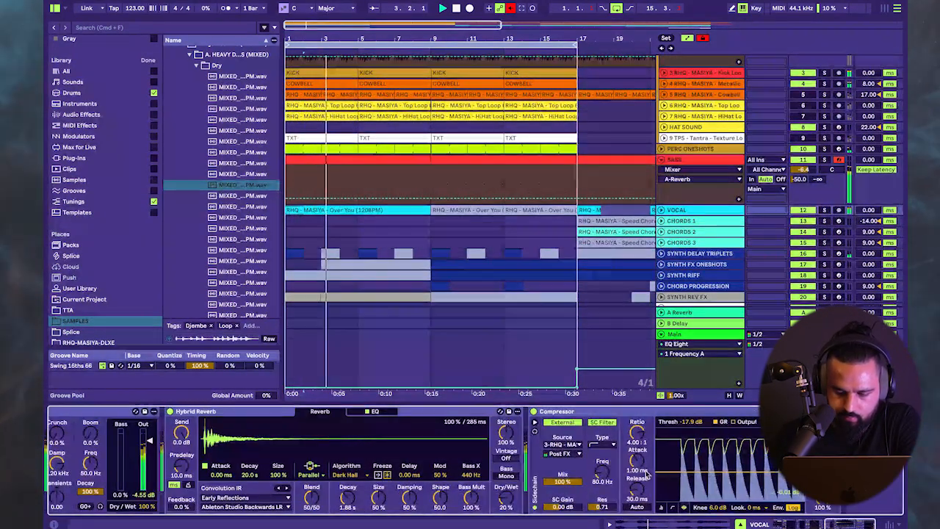
pyautogui.click(661, 210)
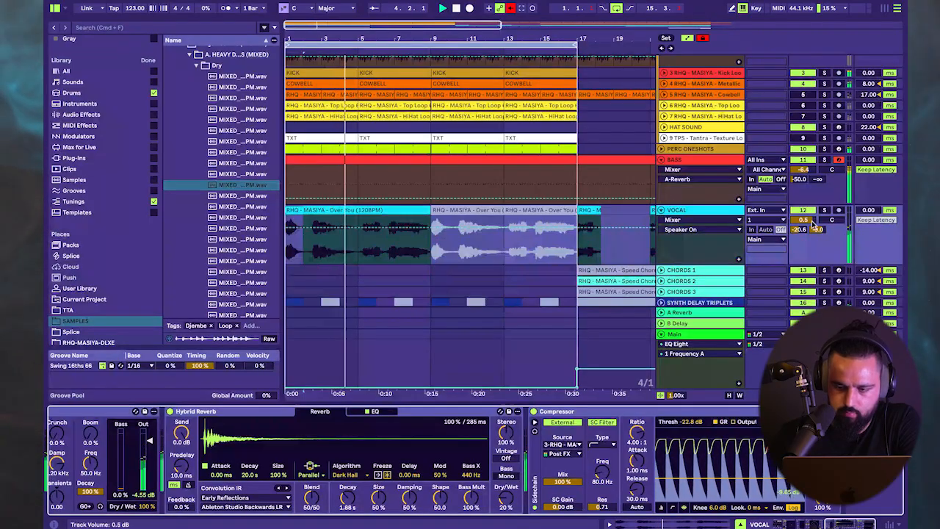
pyautogui.click(804, 220)
pyautogui.click(818, 229)
pyautogui.moveTo(817, 232); pyautogui.dragTo(818, 239)
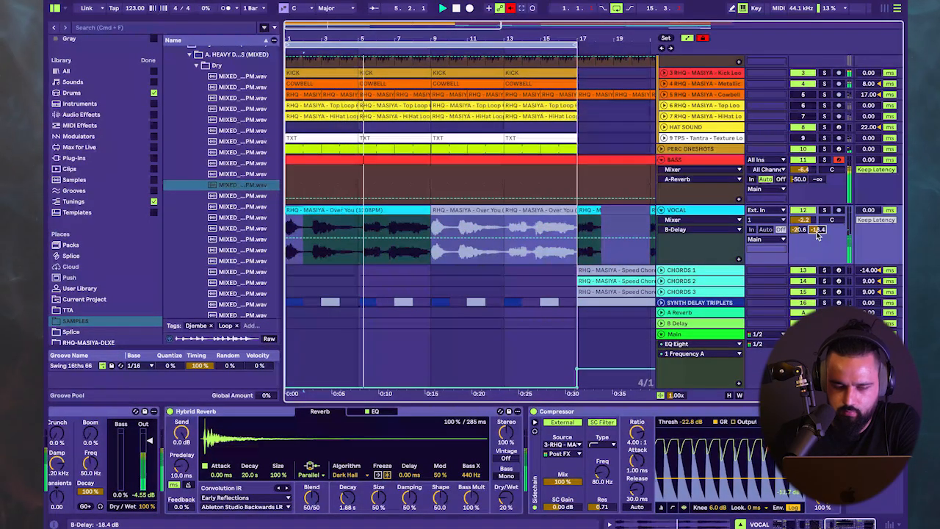
pyautogui.click(804, 219)
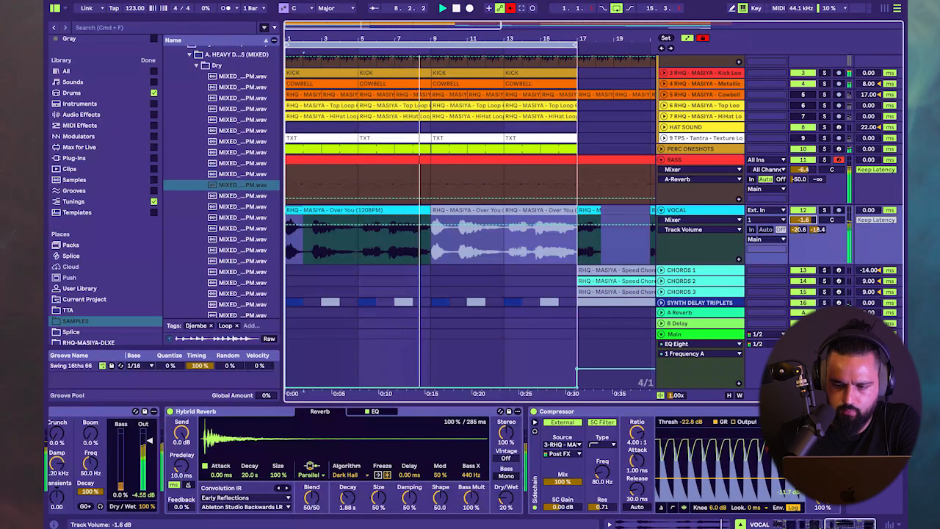
pyautogui.moveTo(804, 219); pyautogui.dragTo(804, 230)
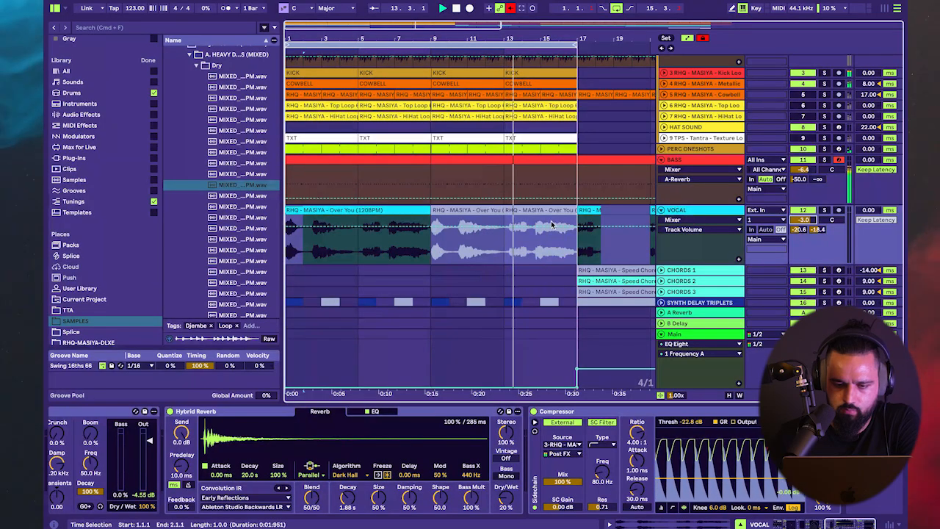
# - Delete the two deactivated vocal clips between bars 9 and 17 on the VOCAL track
pyautogui.scroll(-3, 535, 249)
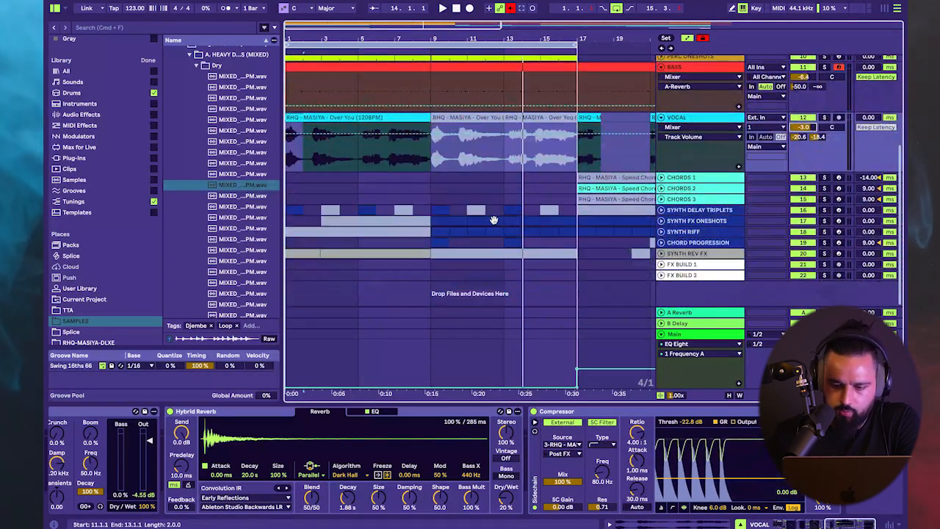
pyautogui.click(451, 232)
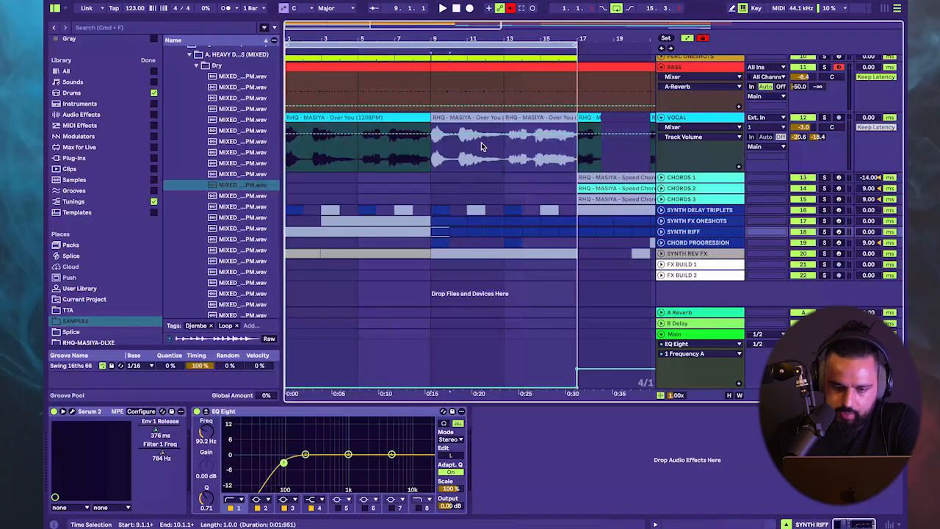
pyautogui.scroll(2, 479, 147)
pyautogui.click(564, 193)
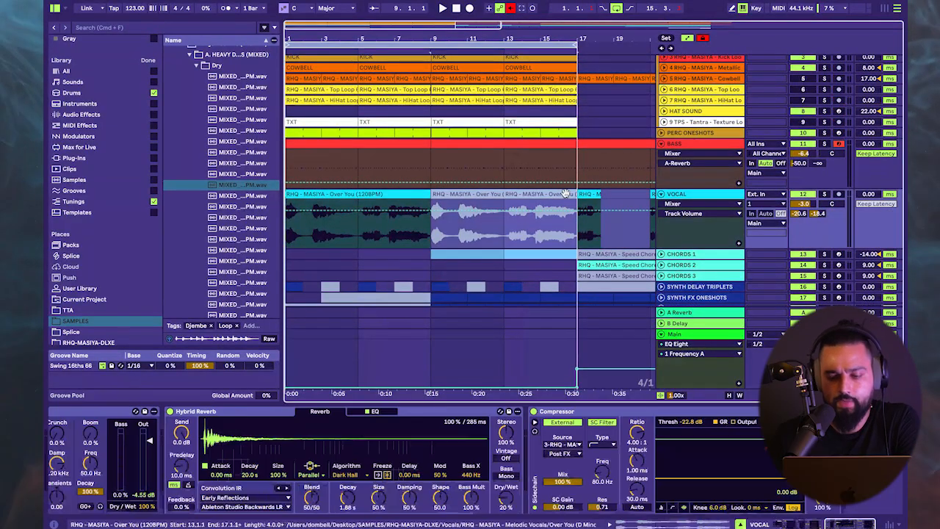
pyautogui.click(495, 193)
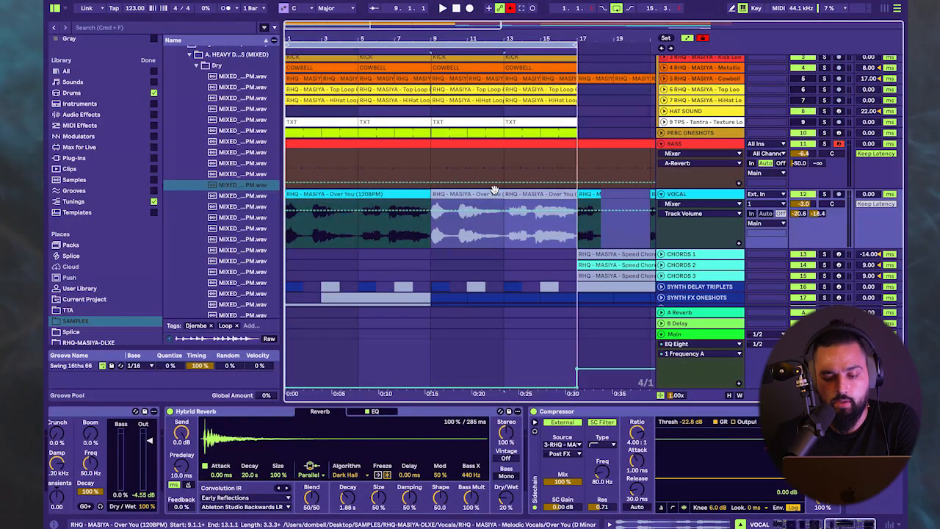
pyautogui.press('Delete')
pyautogui.click(508, 192)
pyautogui.press('Delete')
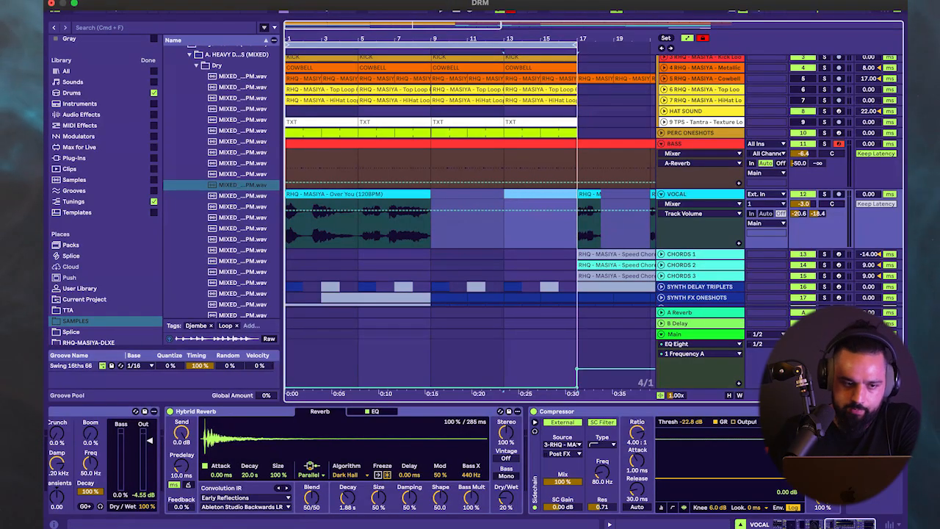
# - Switch to the desktop and view the coreideadeconstructed.png and taketurns.png diagrams in turn
pyautogui.click(75, 3)
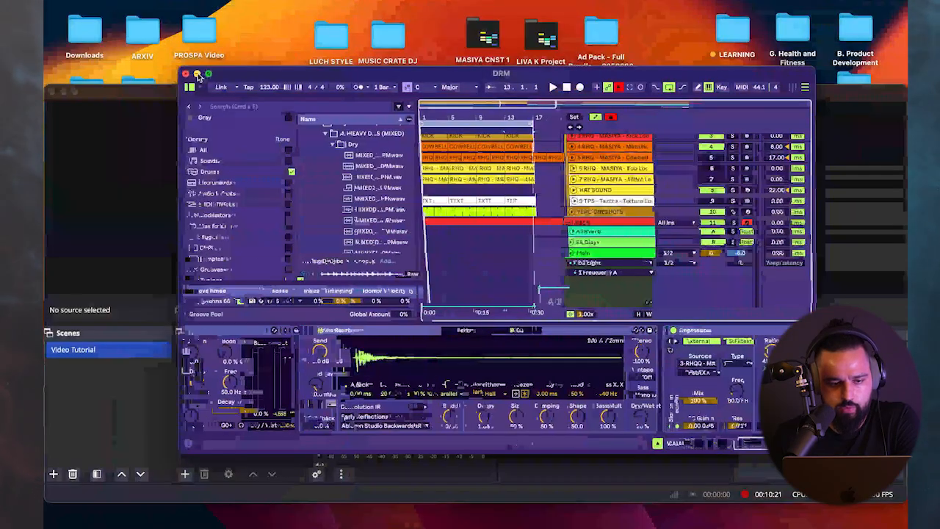
pyautogui.click(196, 74)
pyautogui.click(64, 93)
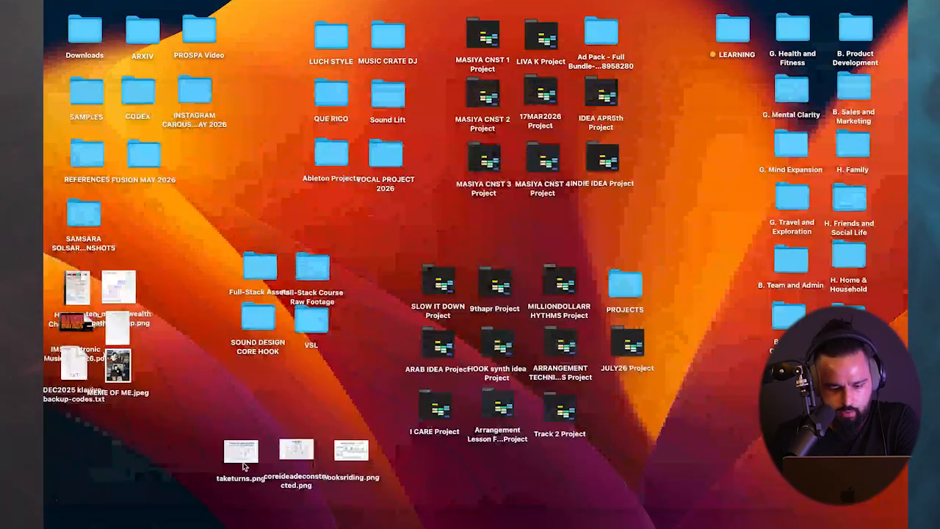
pyautogui.click(241, 462)
pyautogui.doubleClick(287, 456)
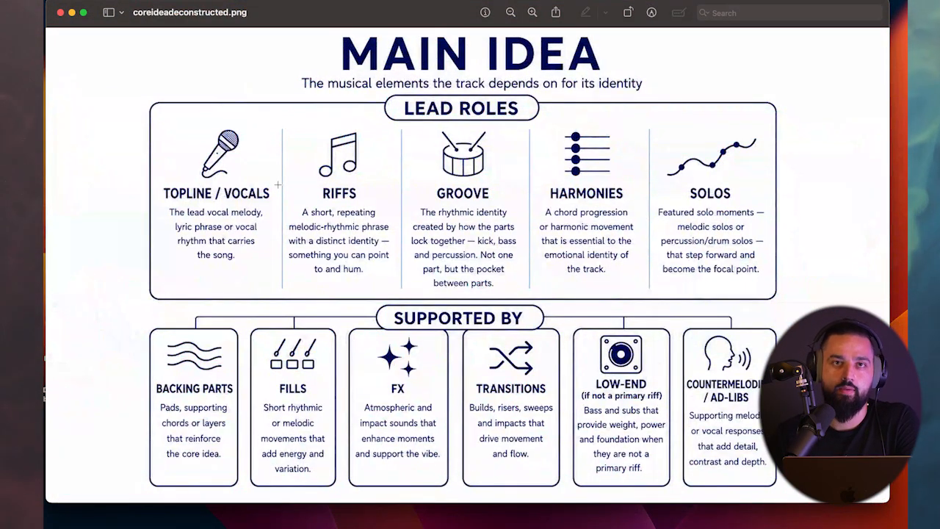
pyautogui.click(59, 14)
pyautogui.doubleClick(242, 445)
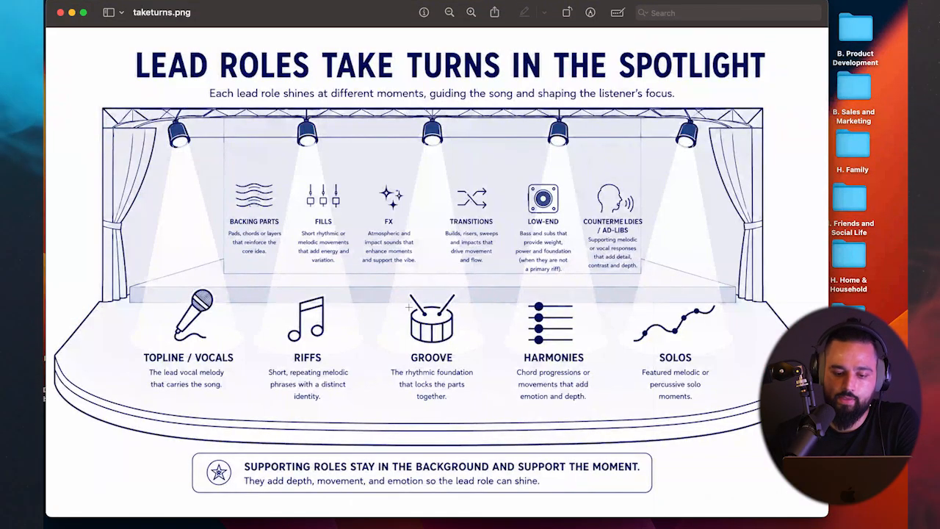
# - Switch back to Ableton Live and restore the DRM project window to full screen
pyautogui.moveTo(574, 523)
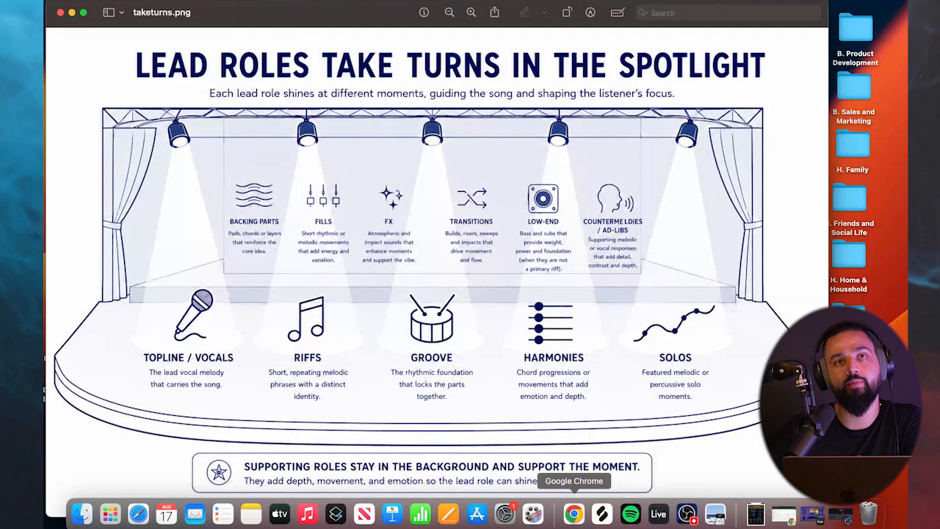
pyautogui.click(840, 514)
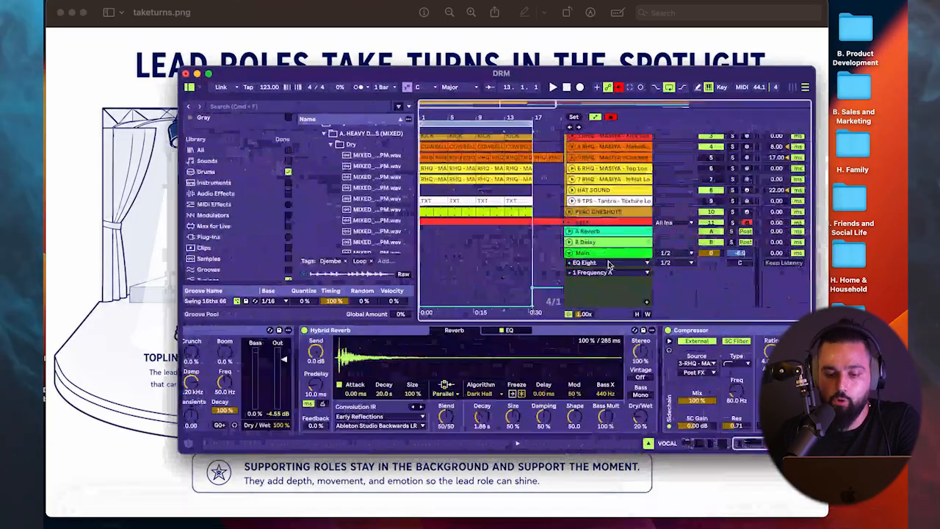
pyautogui.click(209, 75)
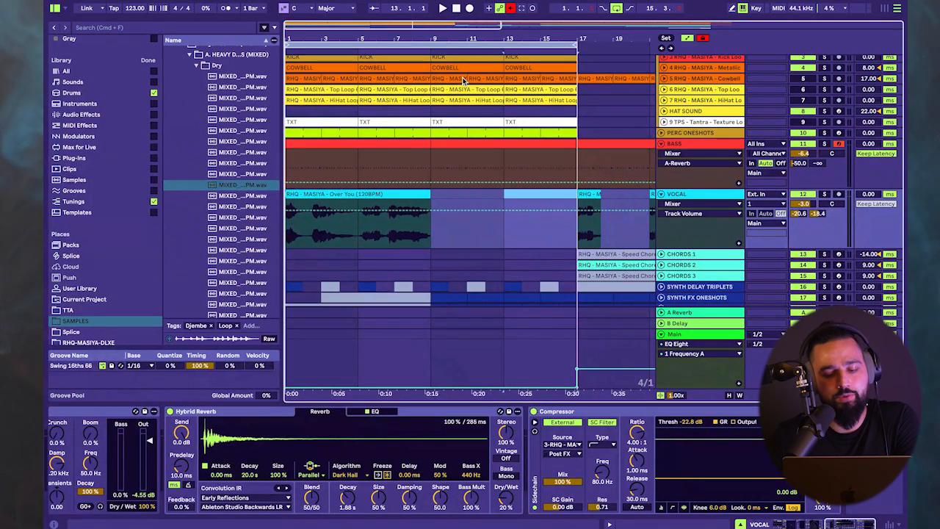
# - Examine the first 16 bars across all tracks, comparing the vocal section in bars 1 to 9 with the section that follows
pyautogui.press('-')
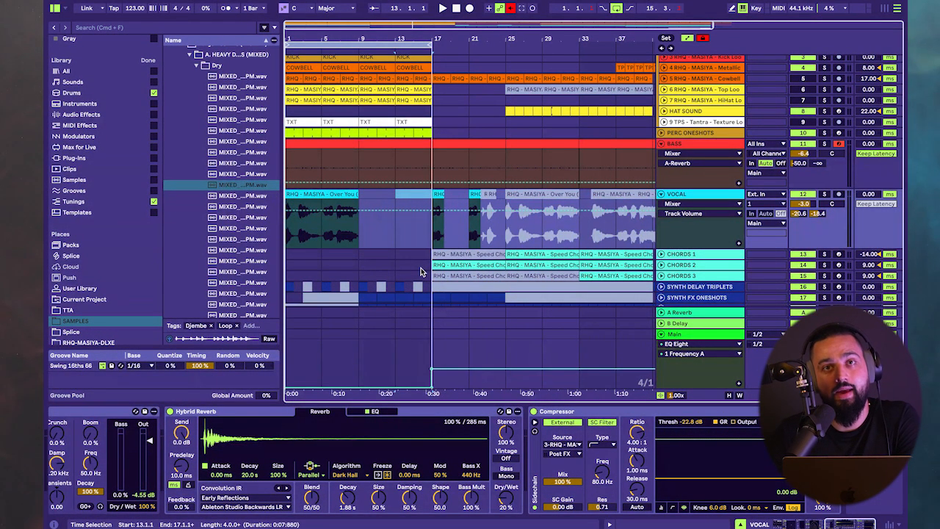
pyautogui.scroll(1, 375, 235)
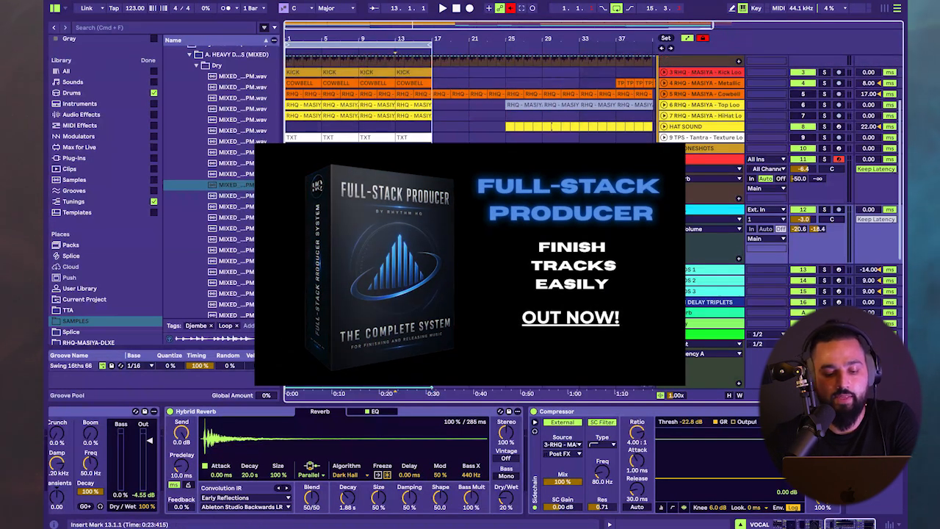
pyautogui.scroll(-3, 374, 234)
pyautogui.click(375, 234)
pyautogui.scroll(-3, 375, 234)
pyautogui.scroll(3, 323, 190)
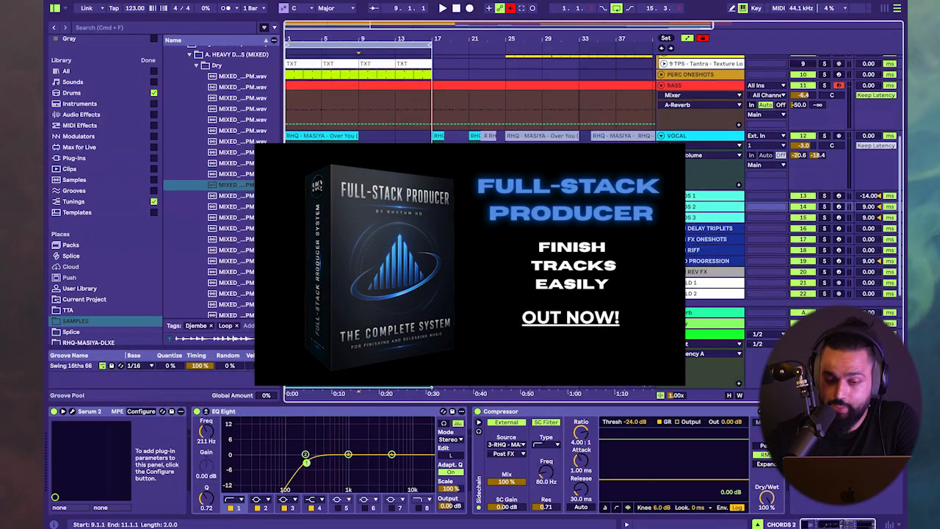
pyautogui.click(323, 189)
pyautogui.scroll(4, 323, 190)
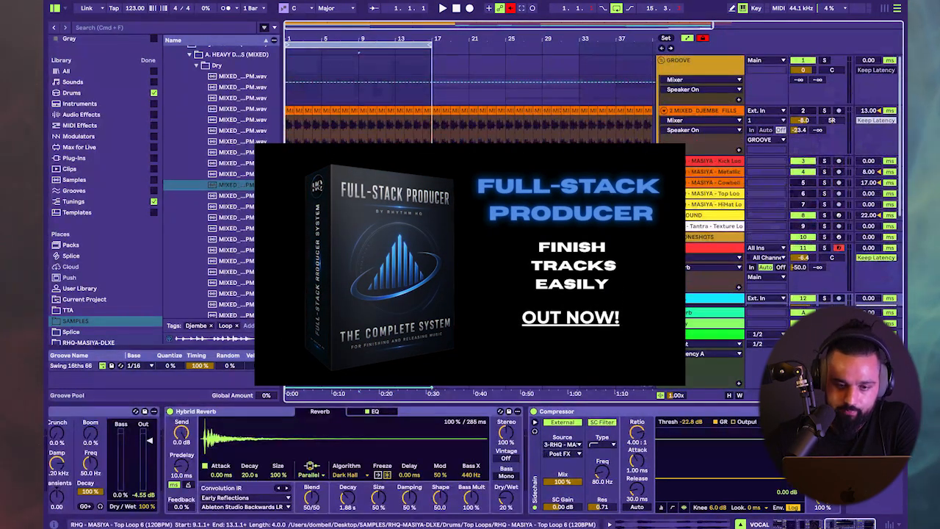
pyautogui.scroll(-5, 470, 181)
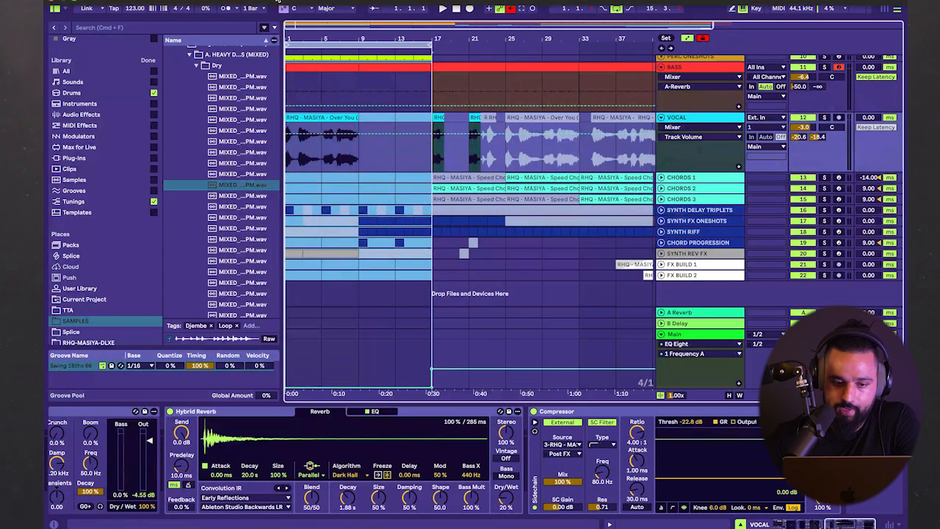
pyautogui.click(333, 120)
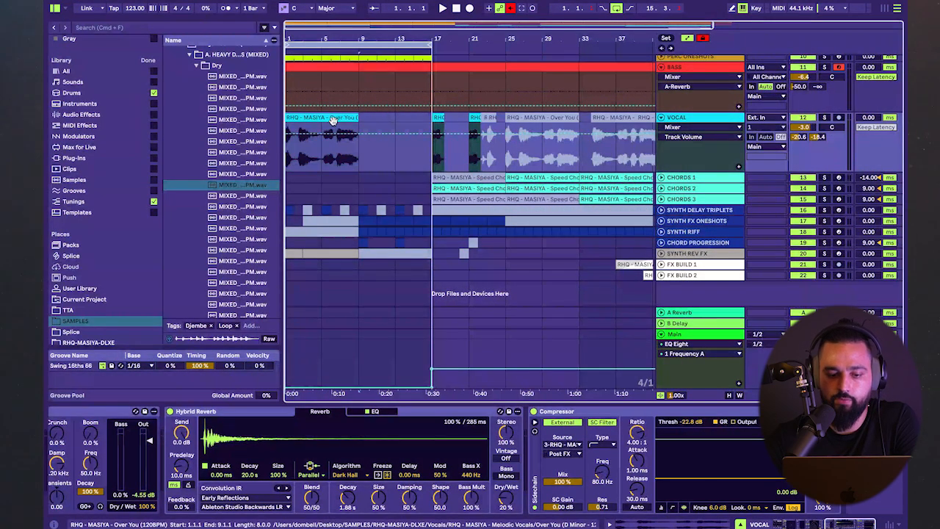
pyautogui.scroll(2, 333, 119)
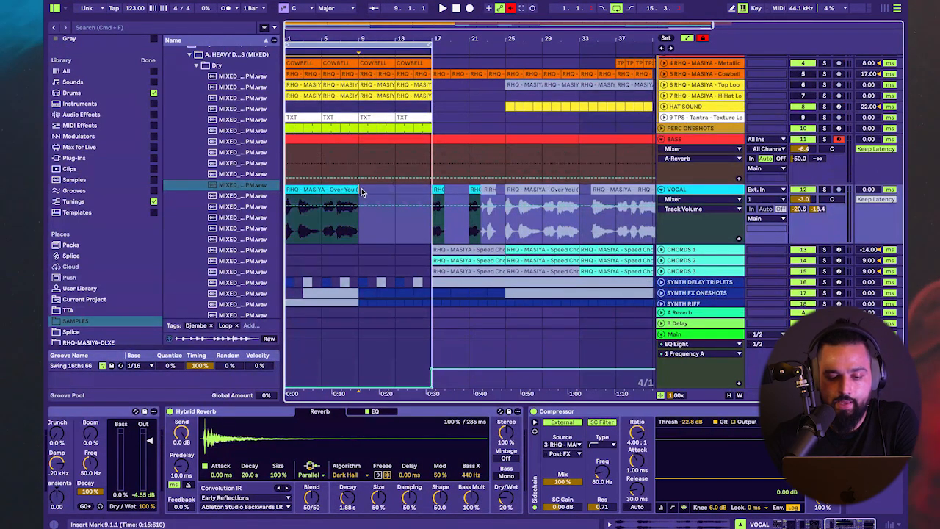
# - Select bars 9 to 17 across the tracks, select the SYNTH RIFF track and play the section
pyautogui.click(423, 284)
pyautogui.scroll(-2, 424, 284)
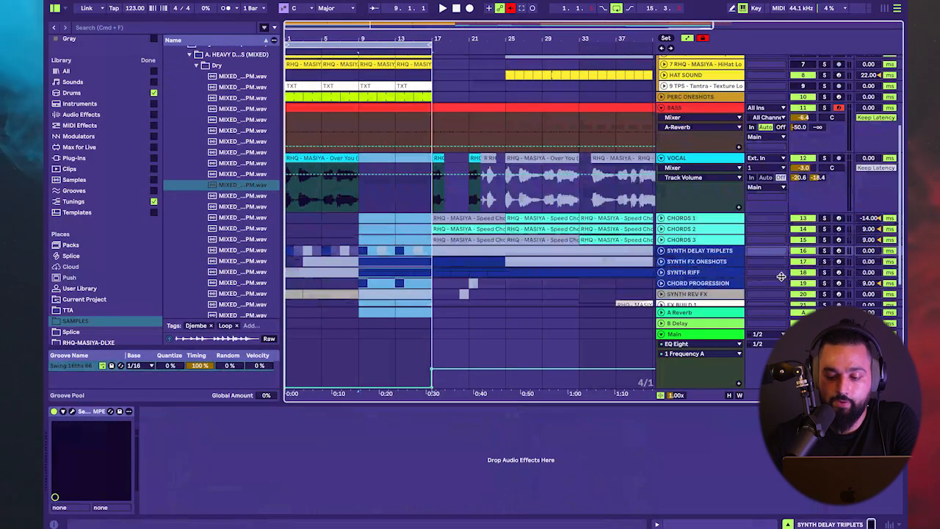
pyautogui.click(824, 277)
pyautogui.press('space')
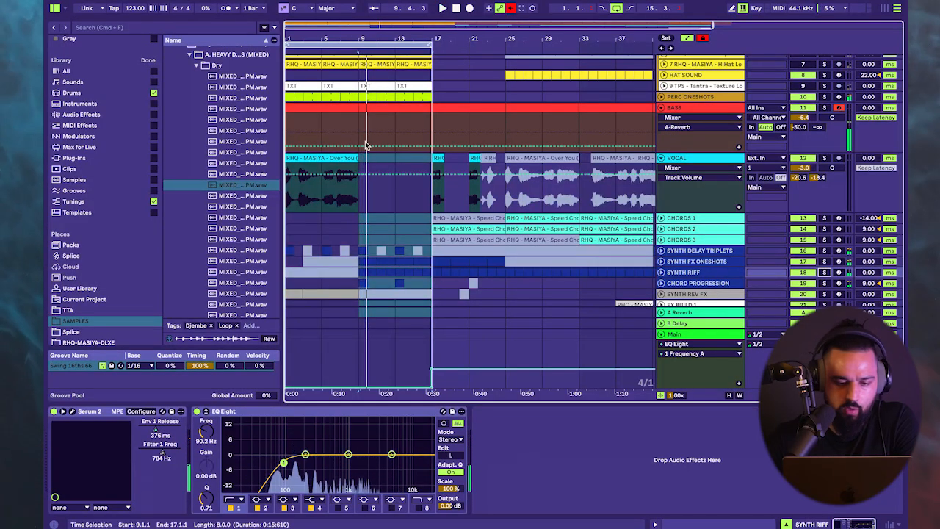
# - Stop playback and set the arrangement's fixed grid to 1/4 for editing the opening vocal clip
pyautogui.scroll(5, 323, 197)
pyautogui.press('space')
pyautogui.rightClick(323, 196)
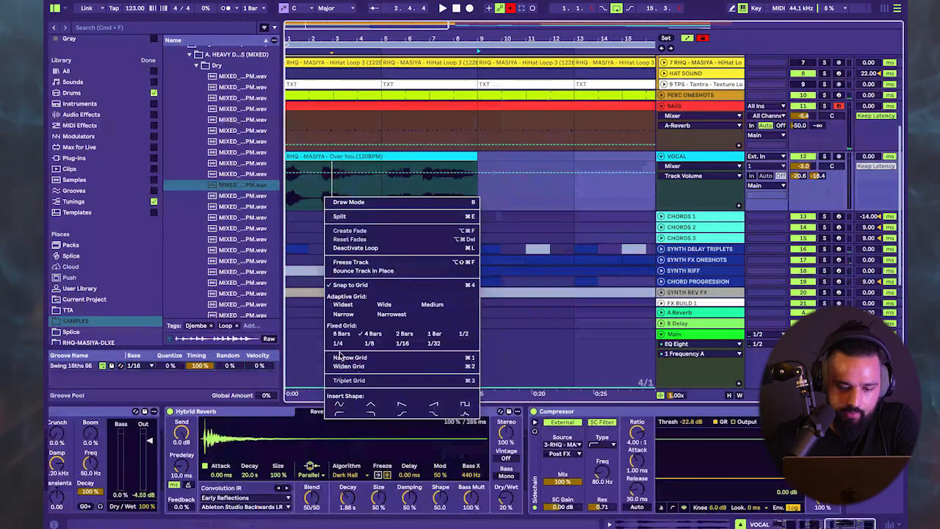
pyautogui.click(340, 347)
pyautogui.moveTo(387, 172); pyautogui.dragTo(388, 201)
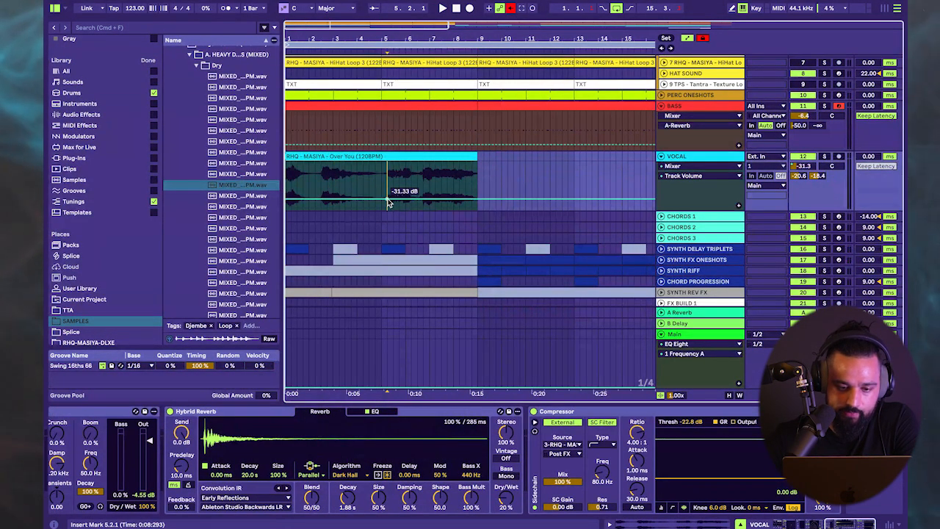
# - Audition the opening vocal clip from bar 5, bar 7, 7.3.1 and 3.2.1 to locate the phrase boundaries
pyautogui.press('space')
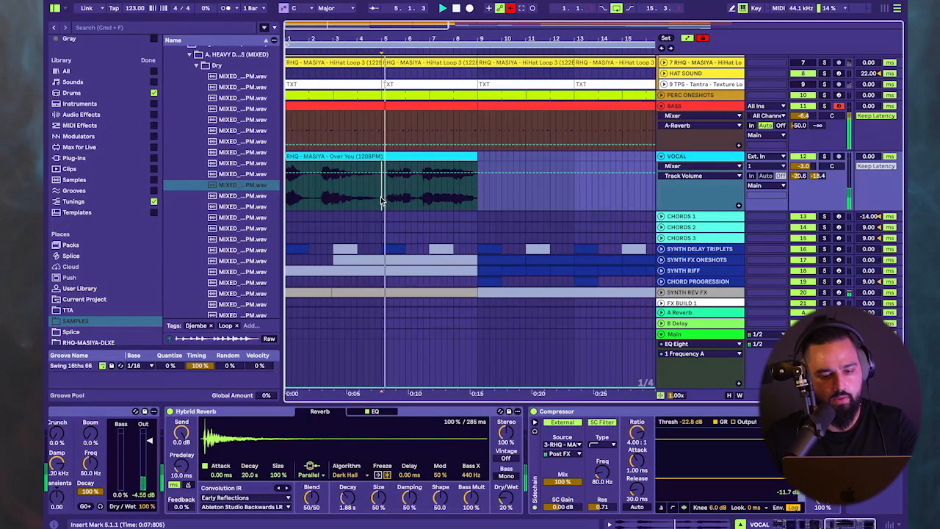
pyautogui.click(429, 197)
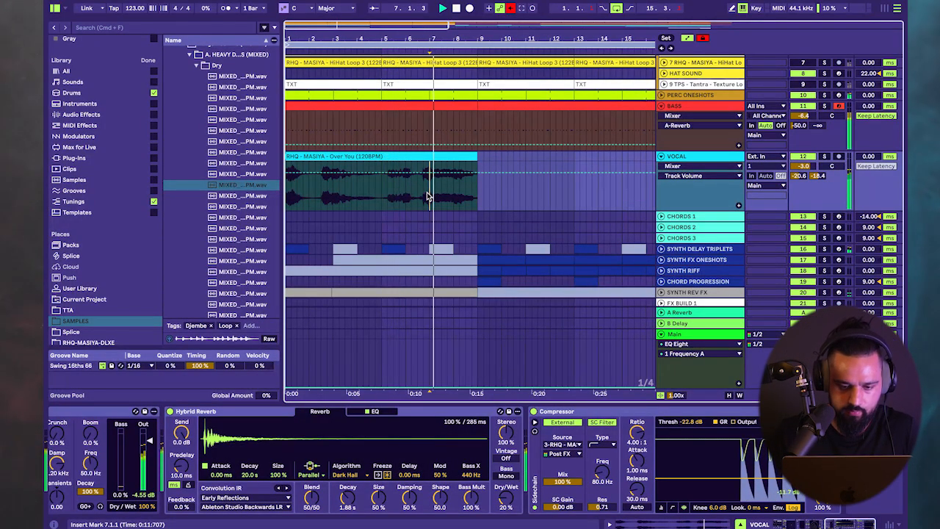
pyautogui.click(450, 194)
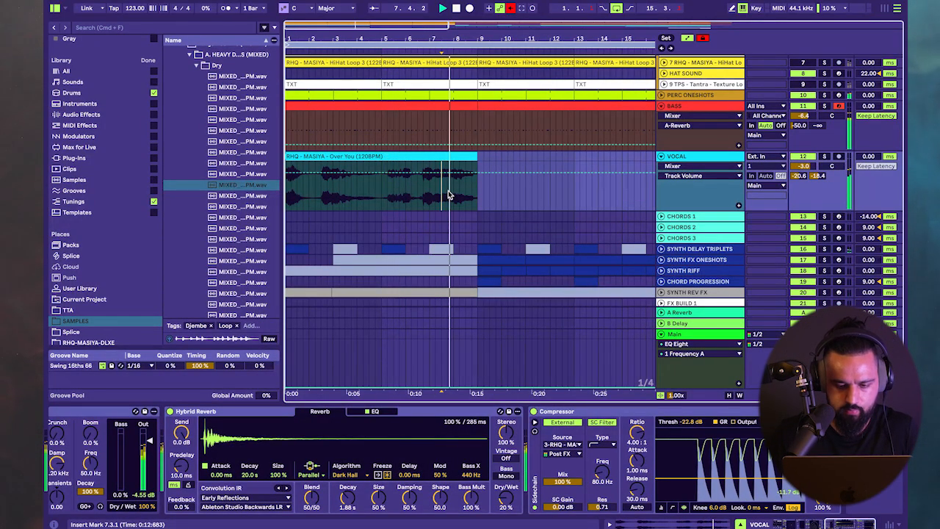
pyautogui.click(332, 188)
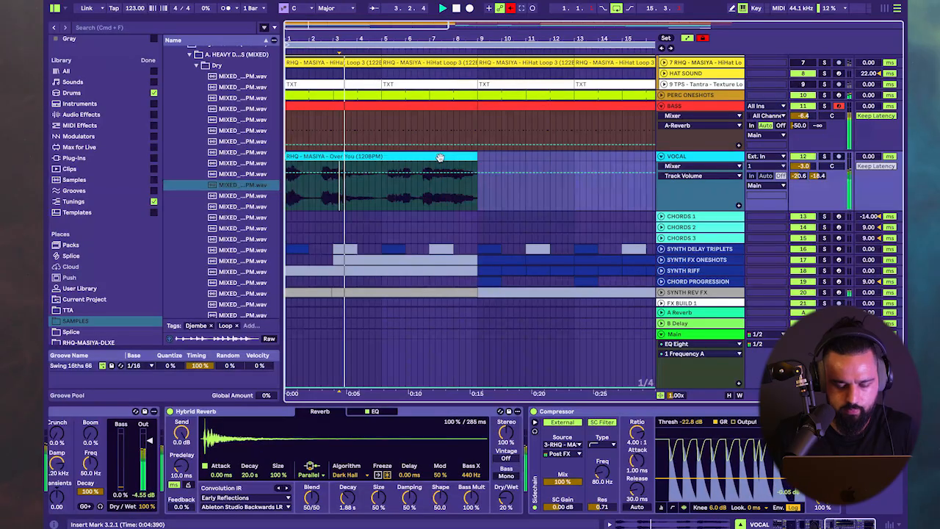
pyautogui.click(340, 190)
# - Set the fixed grid to 1/16 and split the opening vocal clip at 3.2.1
pyautogui.press('+')
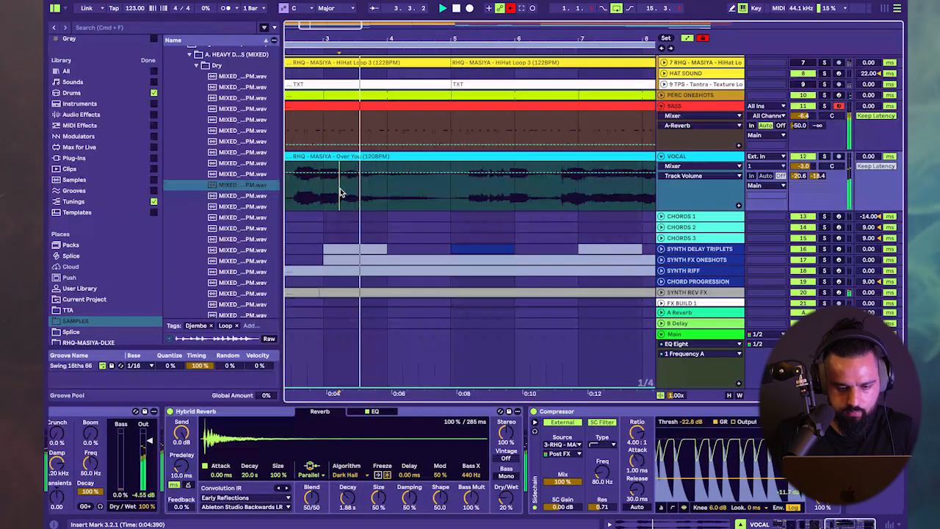
pyautogui.click(348, 193)
pyautogui.rightClick(348, 195)
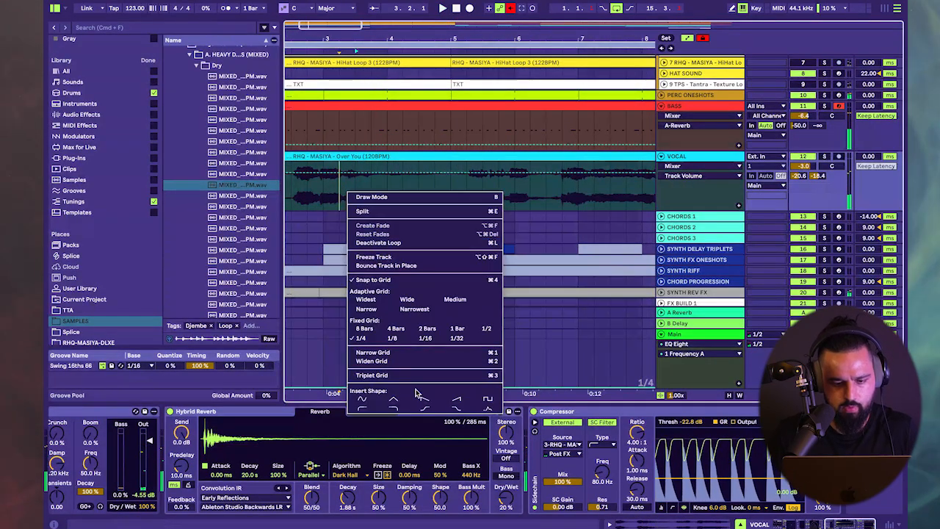
pyautogui.click(426, 331)
pyautogui.click(337, 188)
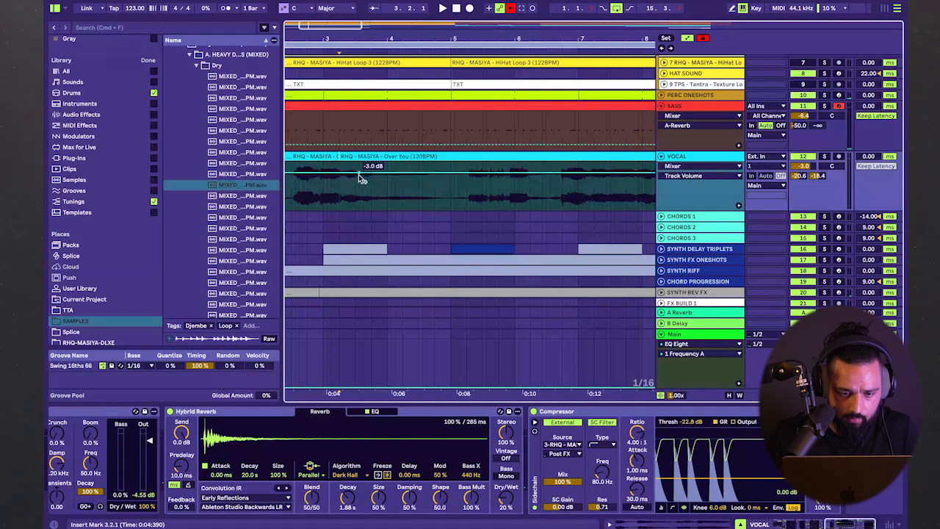
# - Copy the vocal section from 3.2.1 to 3.4.2 and paste it at 9.1.1 with the fixed grid set to 1 Bar
pyautogui.keyDown('shift'); pyautogui.click(374, 188); pyautogui.keyUp('shift')
pyautogui.hscroll(5, 518, 203)
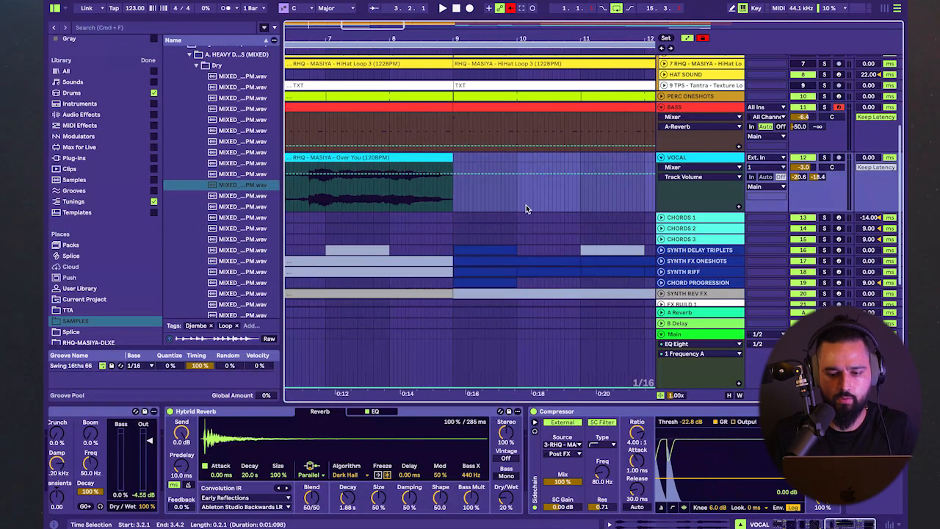
pyautogui.rightClick(524, 205)
pyautogui.click(634, 342)
pyautogui.click(464, 207)
pyautogui.press('super+v')
# - Set the fixed grid to 1/4, extend the pasted vocal clip at bar 9 to 10.1.1 and play it
pyautogui.rightClick(523, 229)
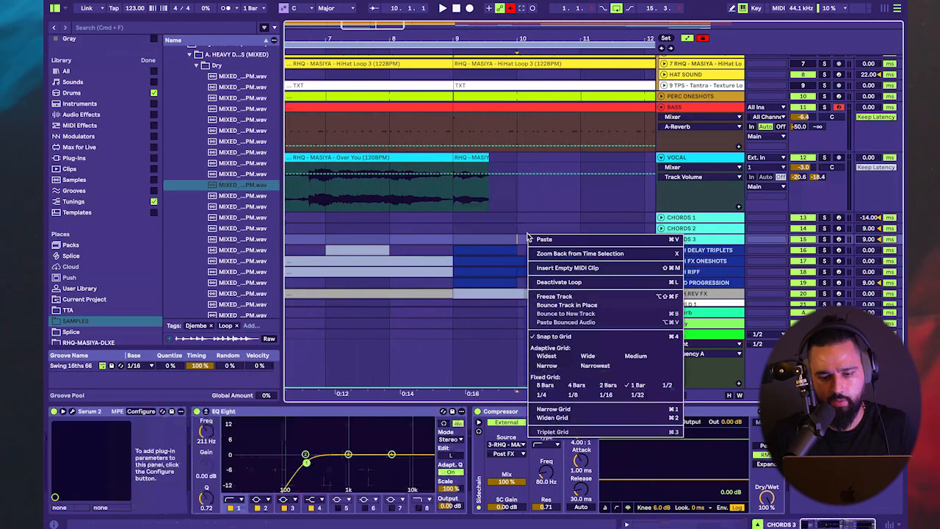
pyautogui.click(549, 395)
pyautogui.moveTo(488, 157); pyautogui.dragTo(520, 159)
pyautogui.press('space')
pyautogui.scroll(-4, 507, 204)
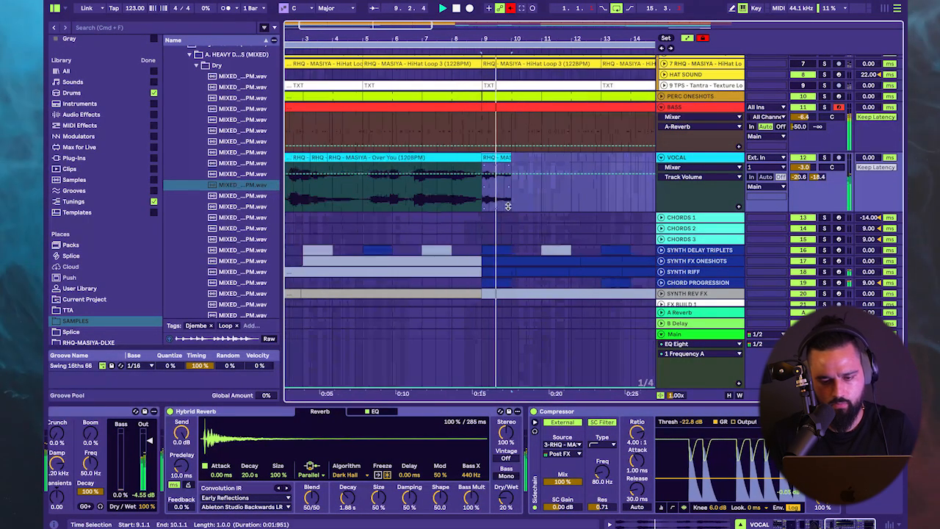
# - Duplicate the bar 9 vocal clip with the copy spanning 10.2.1 to 11.1.1, solo the VOCAL track and audition it
pyautogui.press('super+d')
pyautogui.hscroll(3, 508, 205)
pyautogui.scroll(-5, 378, 198)
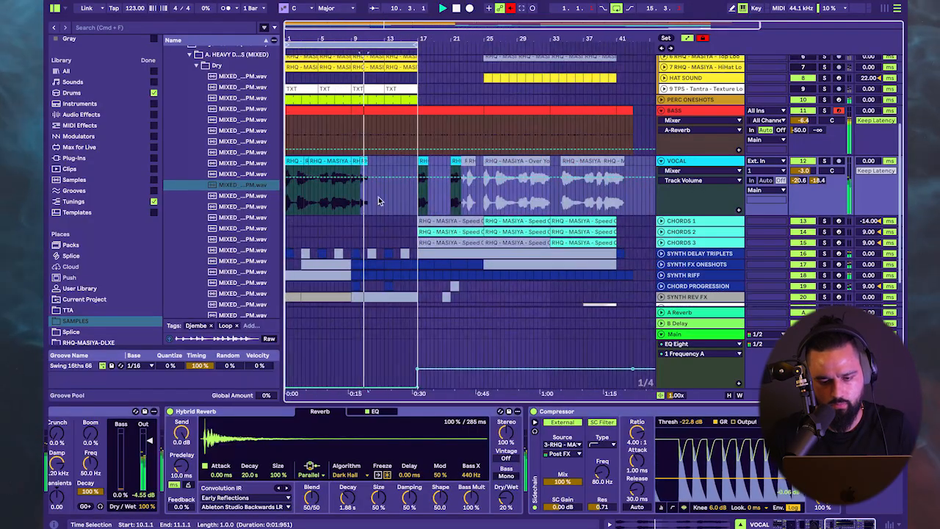
pyautogui.scroll(6, 369, 197)
pyautogui.hscroll(-4, 369, 196)
pyautogui.press('space')
pyautogui.moveTo(484, 167)
pyautogui.mouseDown()
pyautogui.moveTo(494, 168)
pyautogui.moveTo(475, 163)
pyautogui.moveTo(481, 176)
pyautogui.mouseUp()
pyautogui.press('space')
pyautogui.press('space')
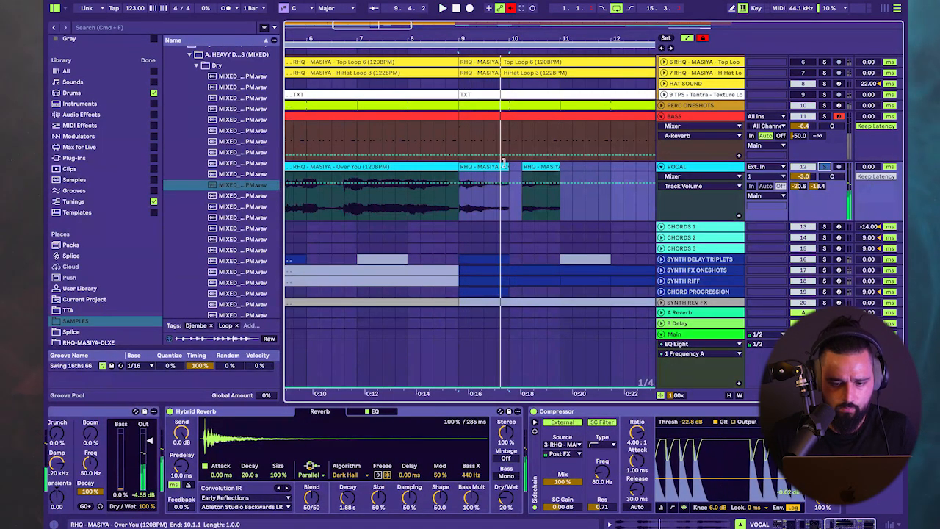
# - Try ending the bar 9 vocal clip at 9.4.1 and delete the copy that starts at 10.2.1
pyautogui.moveTo(503, 160); pyautogui.dragTo(484, 168)
pyautogui.press('super+d')
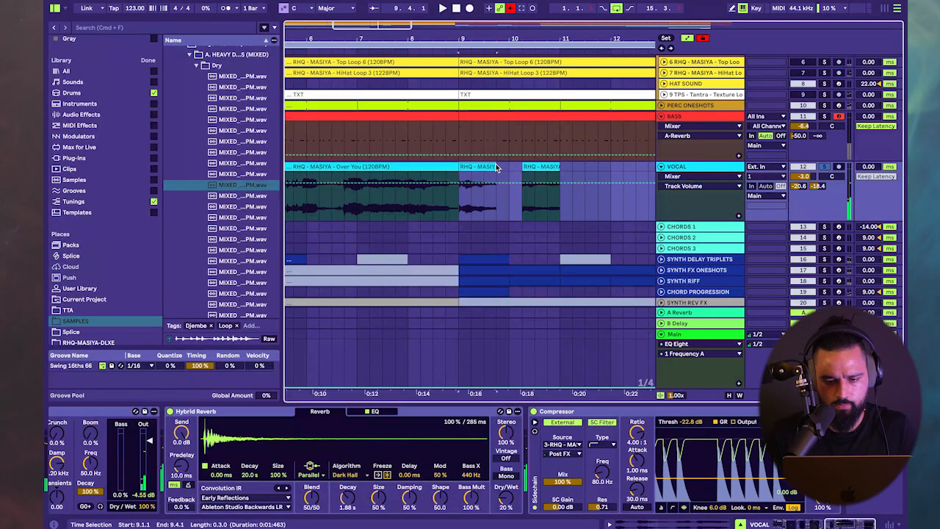
pyautogui.click(540, 175)
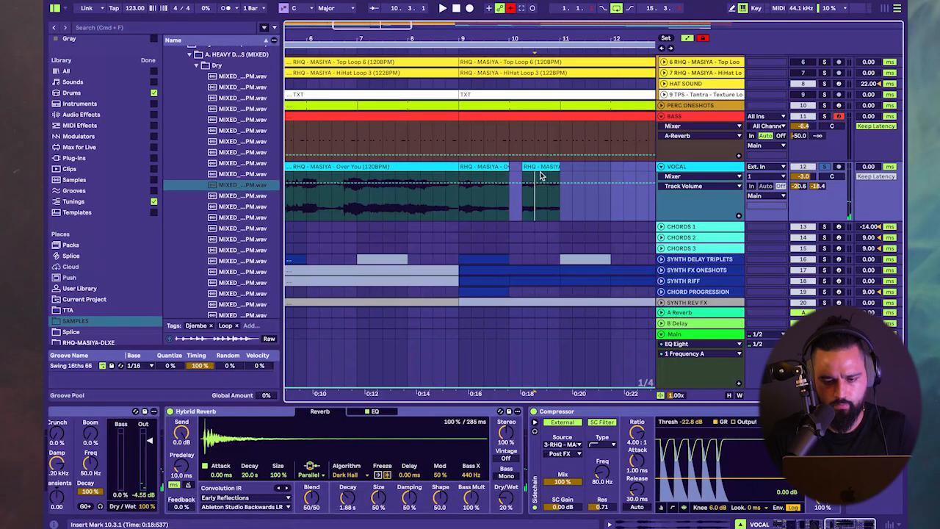
pyautogui.press('Delete')
# - Delete the Echo Dry/Wet automation on the VOCAL track and lower Dry/Wet to 7.9 %
pyautogui.hscroll(-5, 445, 468)
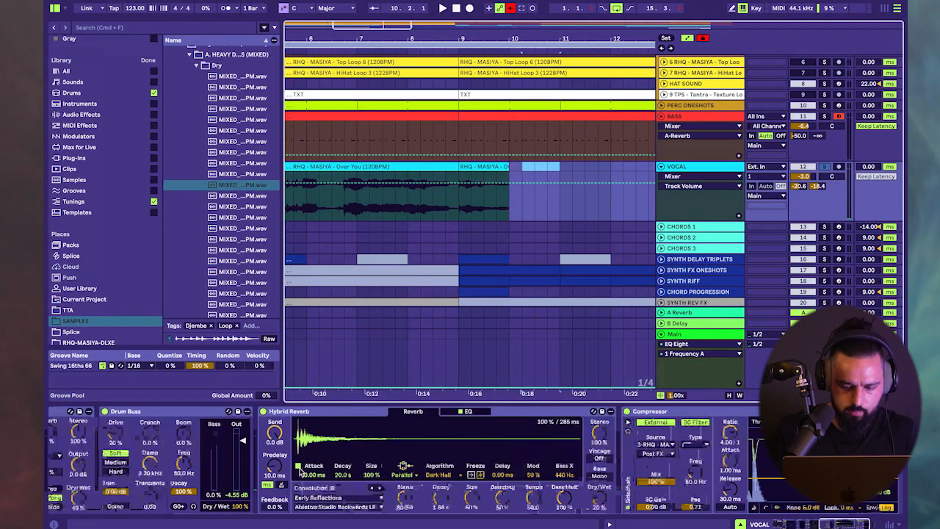
pyautogui.rightClick(326, 498)
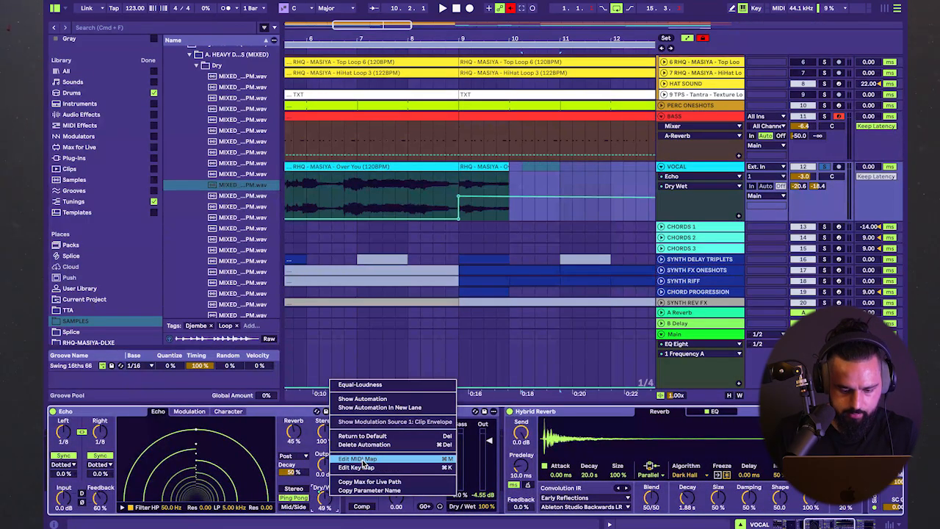
pyautogui.click(375, 445)
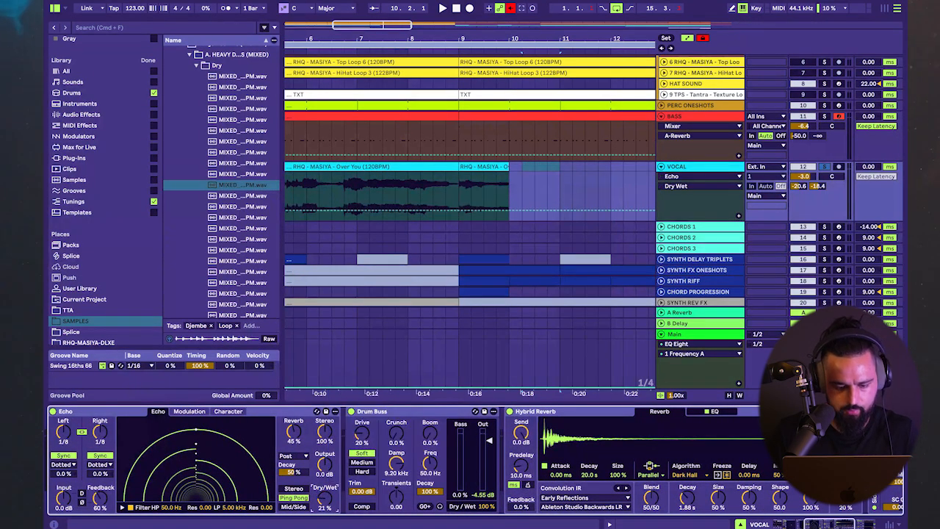
# - Add an Auto Filter audio effect after the Compressor in the VOCAL device chain
pyautogui.click(81, 113)
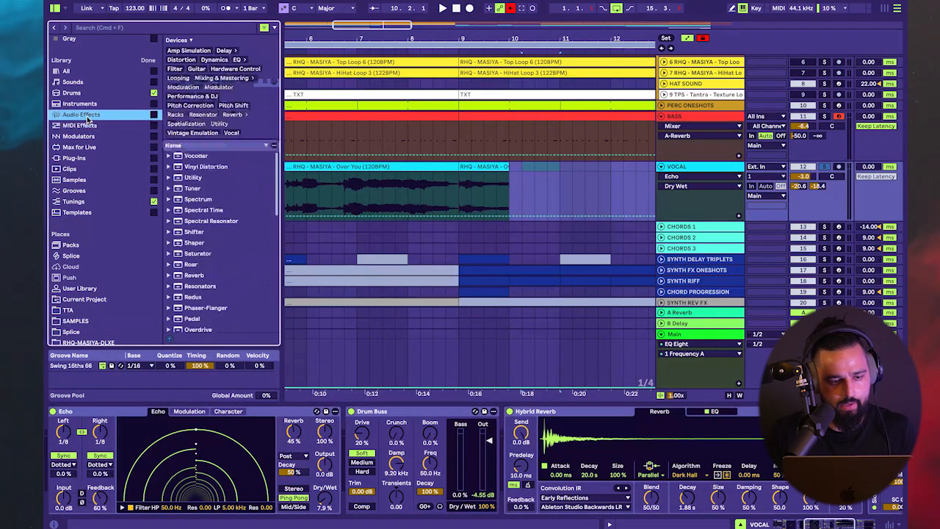
pyautogui.hscroll(-5, 403, 476)
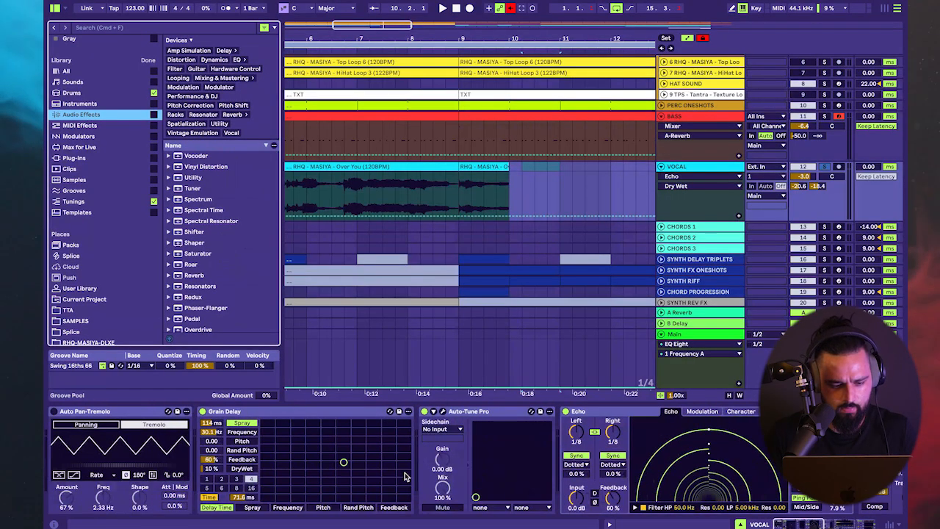
pyautogui.hscroll(10, 404, 476)
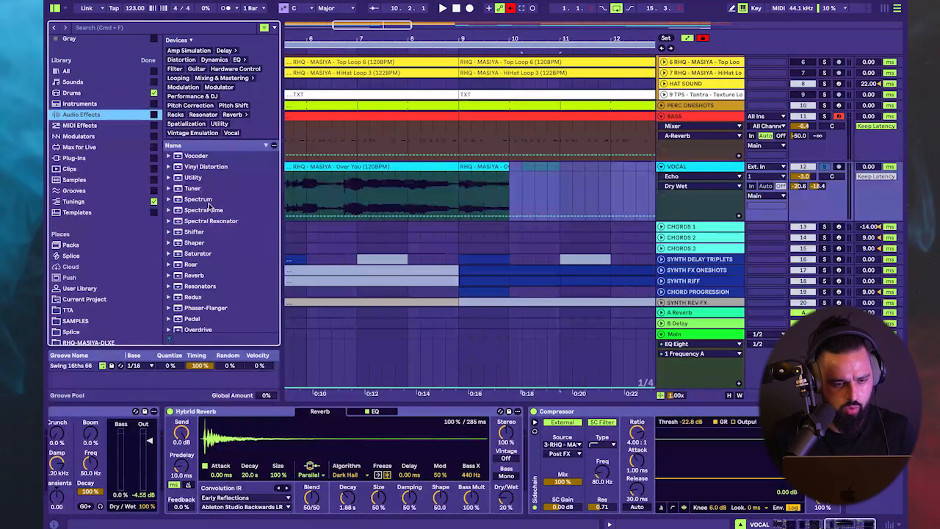
pyautogui.scroll(-10, 207, 217)
pyautogui.moveTo(198, 295); pyautogui.dragTo(874, 488)
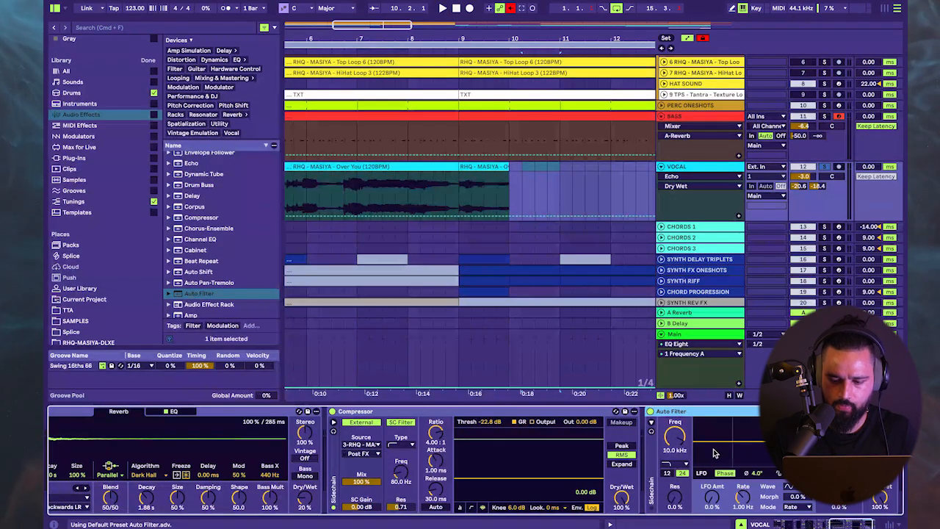
# - Show the Auto Filter's Frequency automation on the VOCAL track and drop it to about 537 Hz at bar 9
pyautogui.moveTo(675, 438); pyautogui.dragTo(675, 434)
pyautogui.rightClick(675, 439)
pyautogui.click(701, 445)
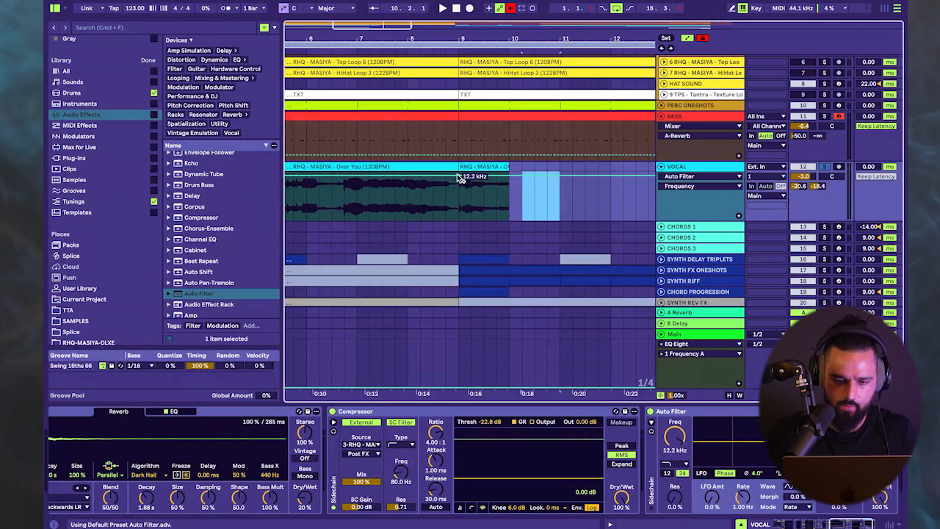
pyautogui.moveTo(458, 177); pyautogui.dragTo(491, 198)
# - Ramp the filter frequency automation upward from bar 9 to bar 17, ending the ramp slightly below the level that follows
pyautogui.hscroll(4, 545, 197)
pyautogui.scroll(-5, 545, 196)
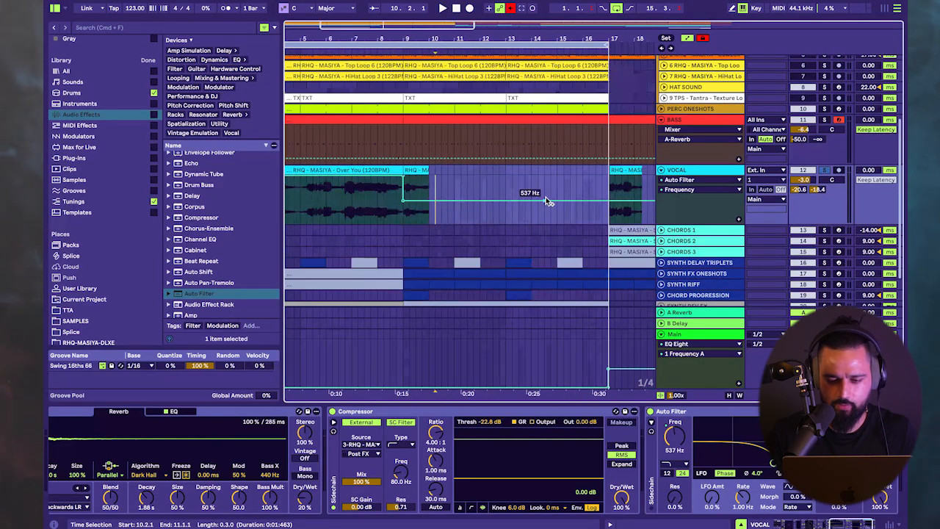
pyautogui.moveTo(568, 200); pyautogui.dragTo(570, 178)
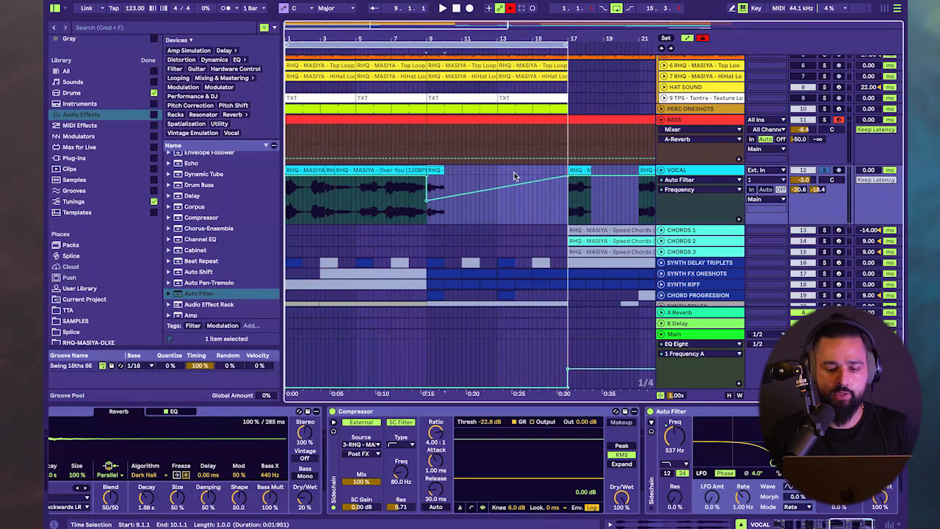
pyautogui.moveTo(568, 176)
pyautogui.mouseDown()
pyautogui.moveTo(542, 181)
pyautogui.moveTo(567, 184)
pyautogui.mouseUp()
# - Duplicate the one-bar vocal clip at bar 9 repeatedly so it fills the track up to bar 17
pyautogui.click(432, 170)
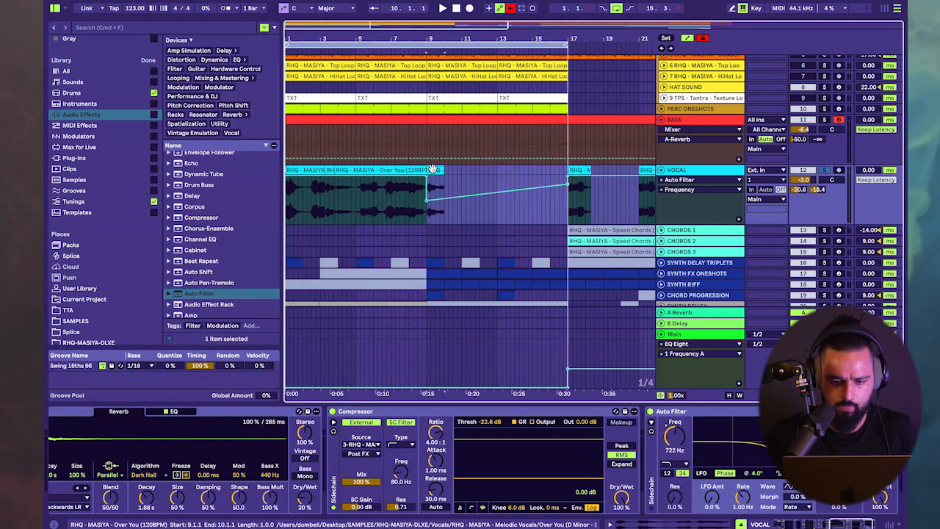
pyautogui.press('super+d')
pyautogui.press('super+d')
pyautogui.press('super+d')
# - Play the repeated vocal from 8.3.1 and examine the clips around bars 9 and 10, then stop playback
pyautogui.click(422, 183)
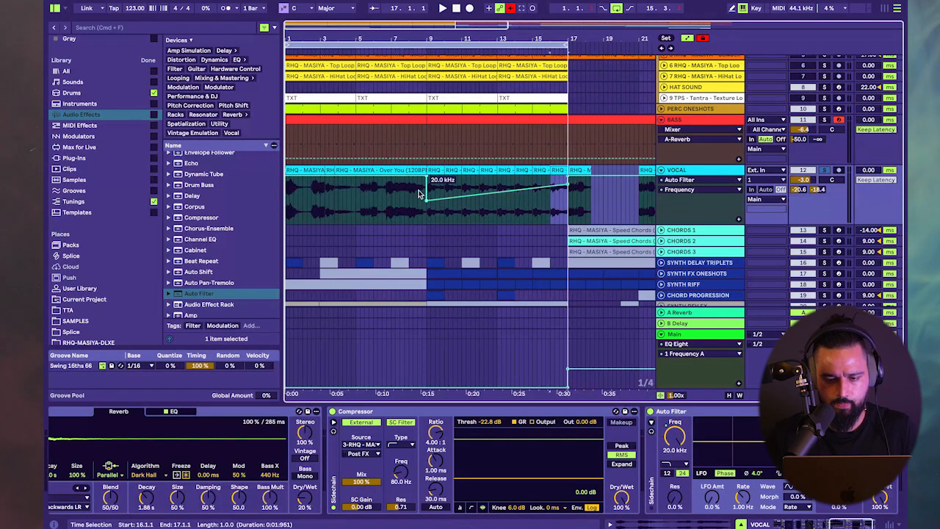
pyautogui.press('space')
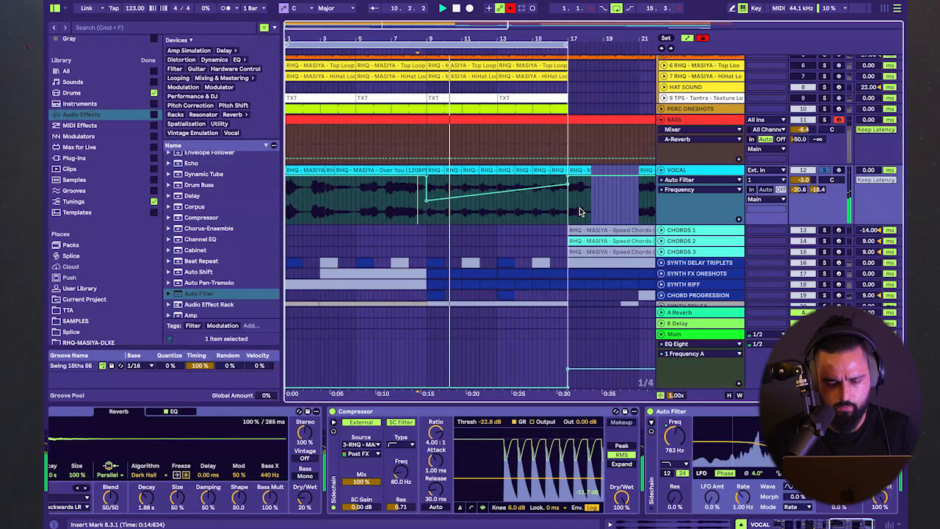
pyautogui.scroll(10, 443, 206)
pyautogui.scroll(-2, 433, 184)
pyautogui.hscroll(-2, 432, 184)
pyautogui.click(500, 209)
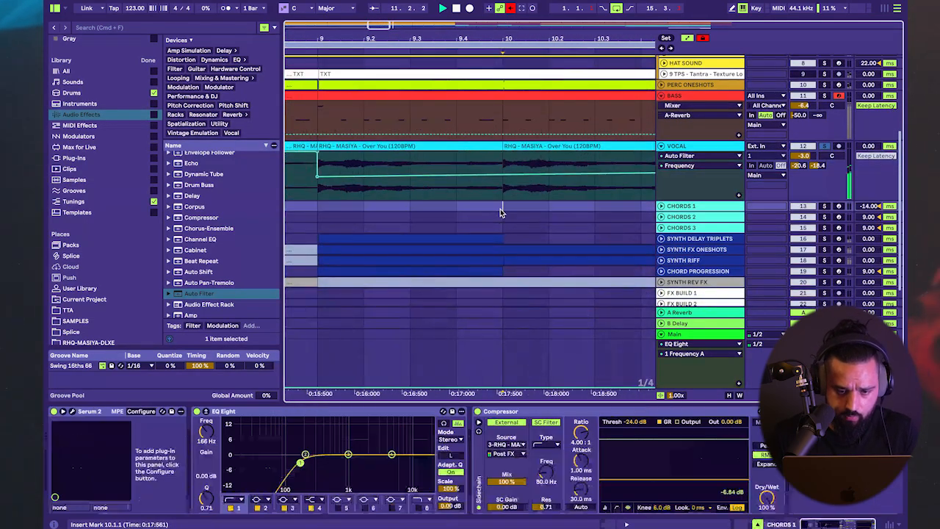
pyautogui.rightClick(500, 209)
pyautogui.press('Escape')
pyautogui.scroll(-10, 432, 238)
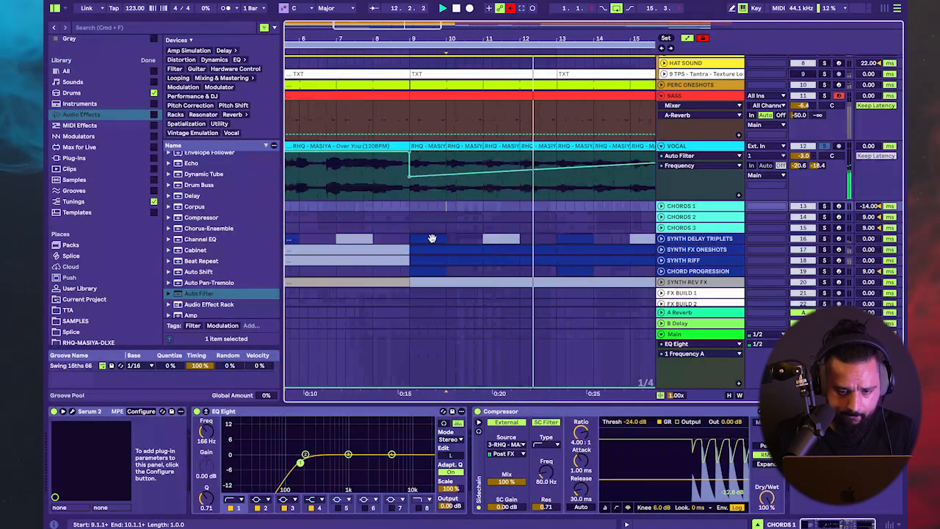
pyautogui.press('space')
# - Unsolo the VOCAL track and play the full arrangement from 7.4.1
pyautogui.click(364, 186)
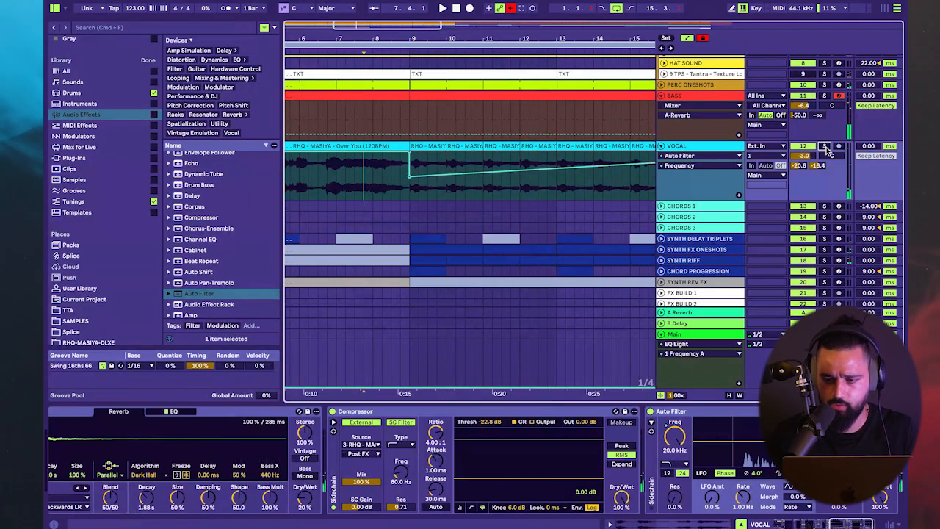
pyautogui.press('space')
pyautogui.scroll(-10, 414, 245)
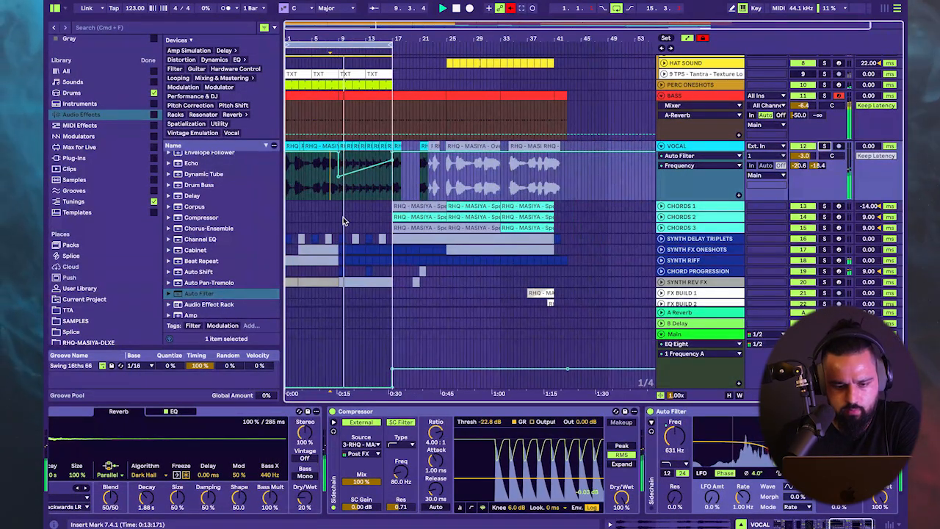
pyautogui.scroll(6, 343, 217)
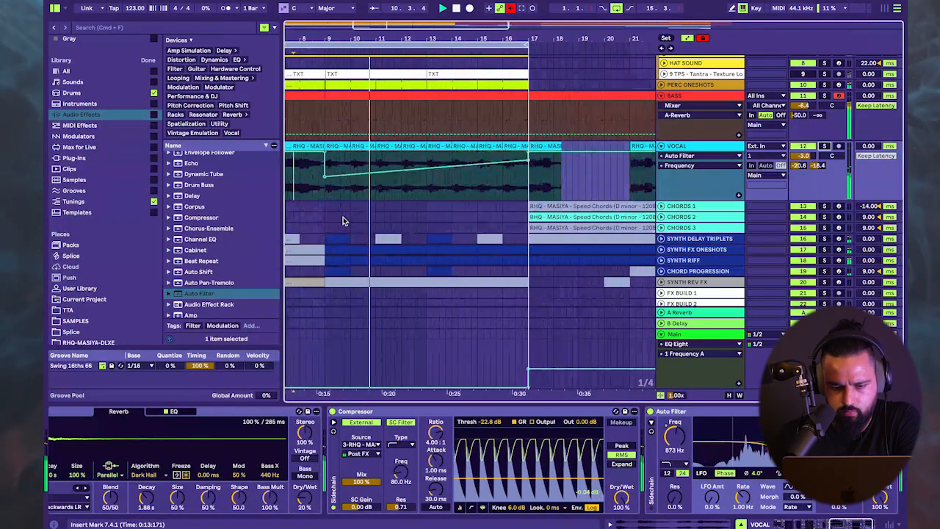
pyautogui.scroll(4, 343, 217)
# - Listen through to bar 16, extend the vocal clip at bar 9 to end at 10.2.1 and audition it
pyautogui.click(459, 150)
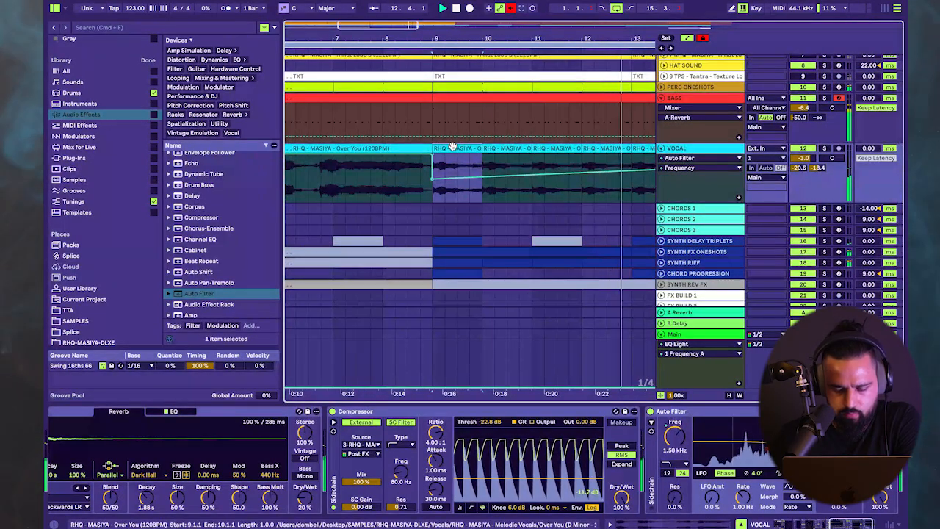
pyautogui.scroll(-3, 483, 193)
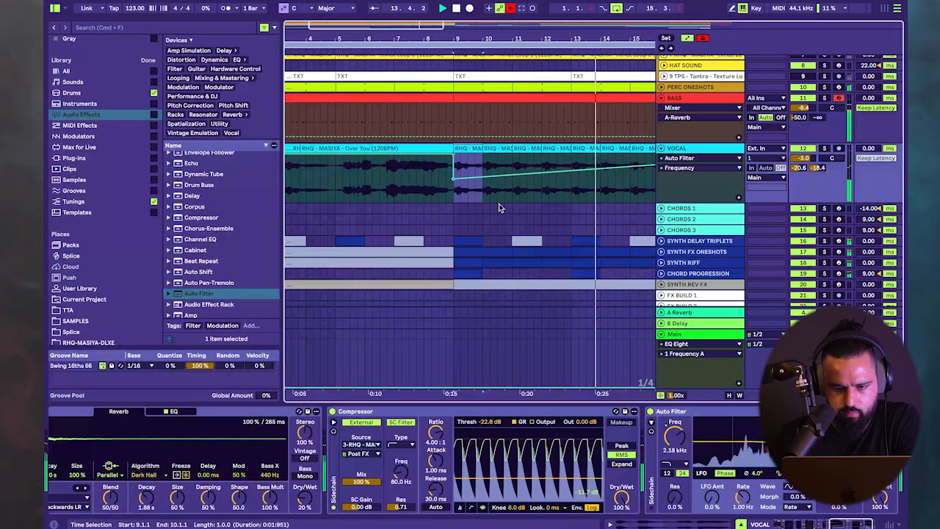
pyautogui.hscroll(3, 524, 216)
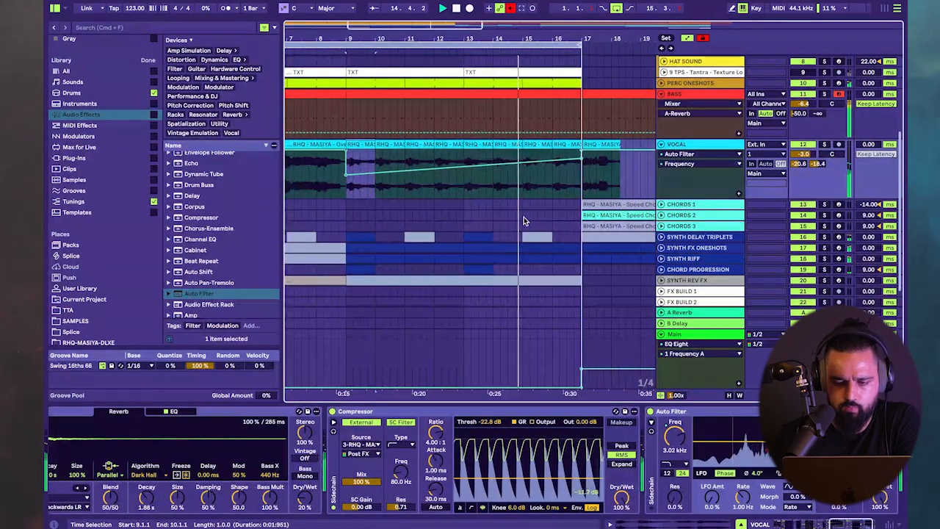
pyautogui.scroll(1, 524, 217)
pyautogui.hscroll(-1, 524, 216)
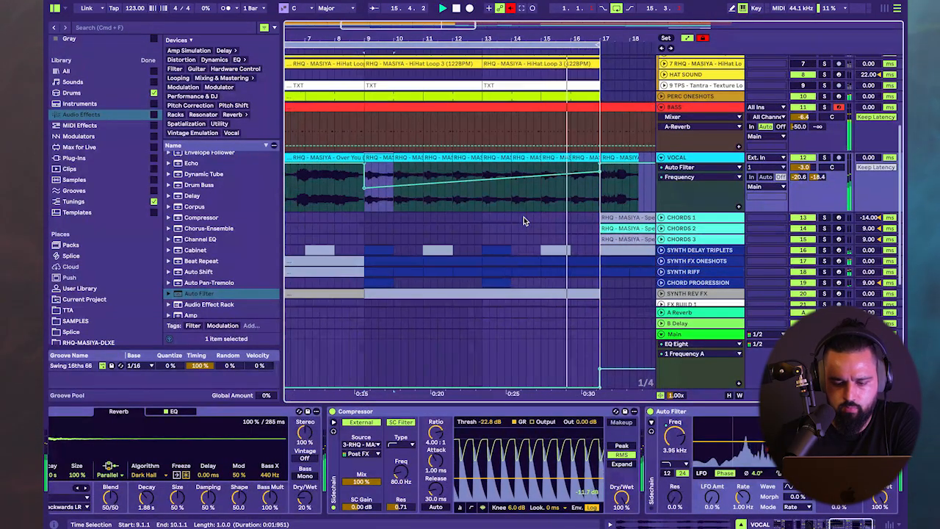
pyautogui.scroll(3, 380, 176)
pyautogui.press('space')
pyautogui.moveTo(378, 157); pyautogui.dragTo(394, 163)
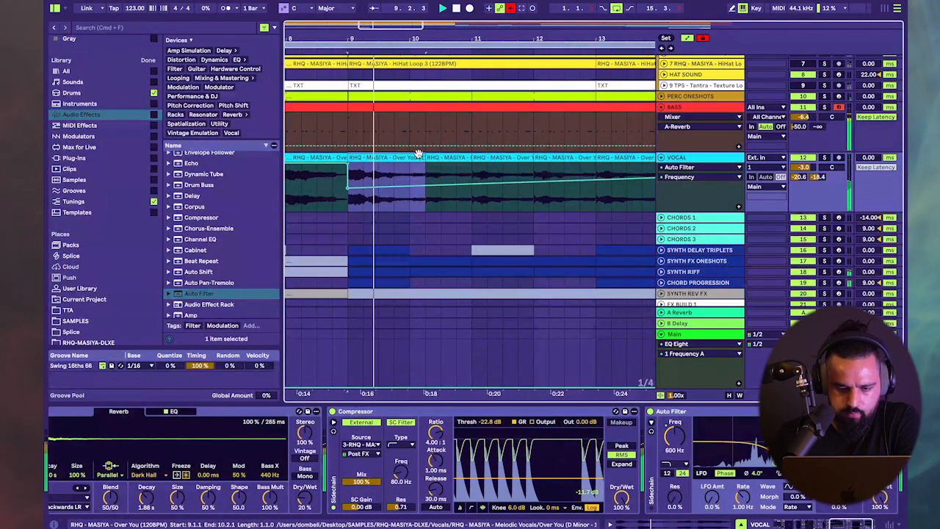
pyautogui.press('space')
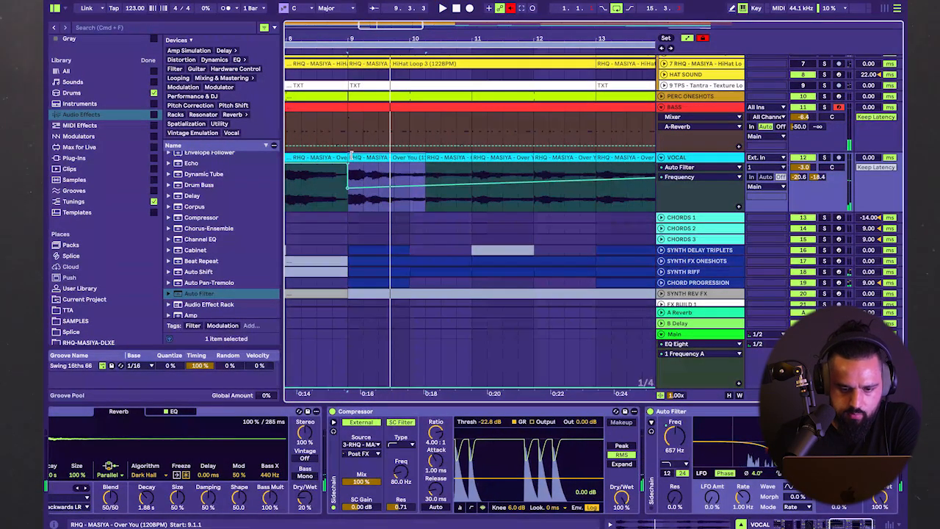
# - Try trimming the bar 9 vocal clip's edges with Snap to Grid off, re-enable snapping and play from bar 9
pyautogui.rightClick(369, 173)
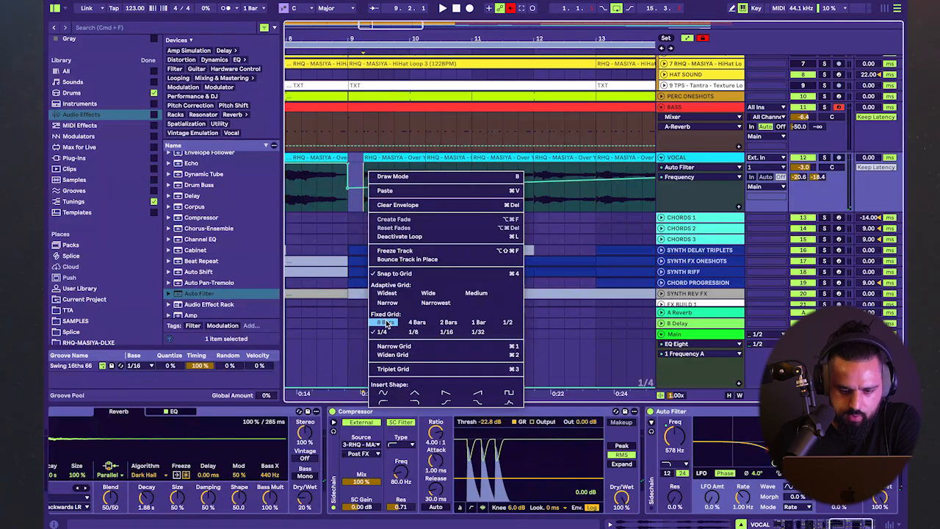
pyautogui.click(397, 273)
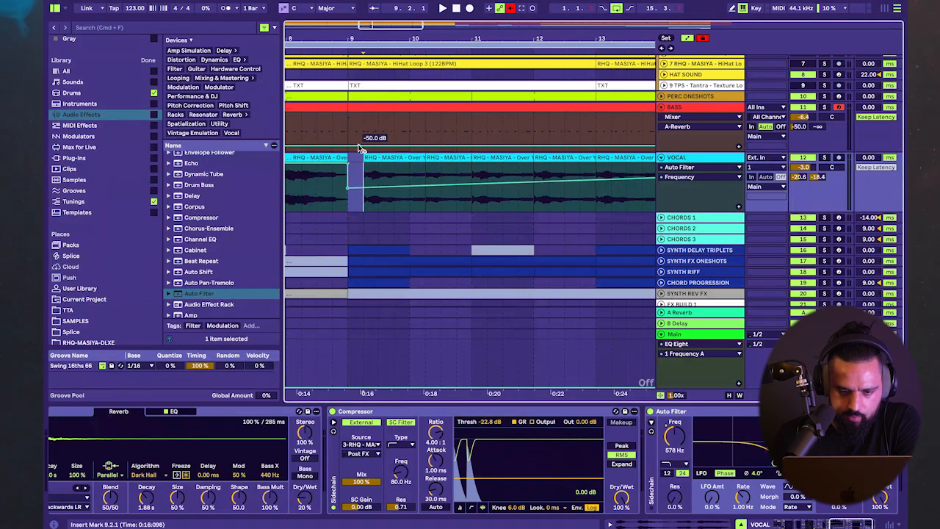
pyautogui.rightClick(404, 160)
pyautogui.click(428, 259)
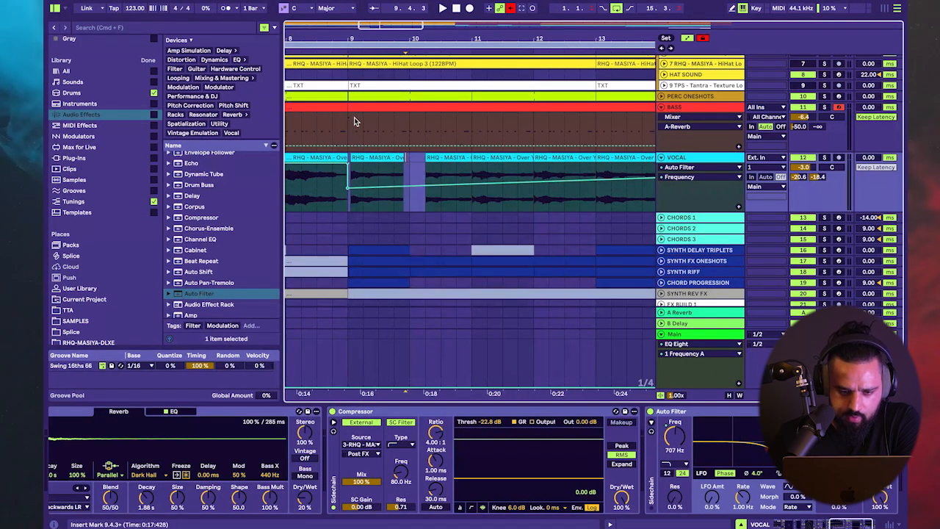
pyautogui.click(363, 156)
pyautogui.press('space')
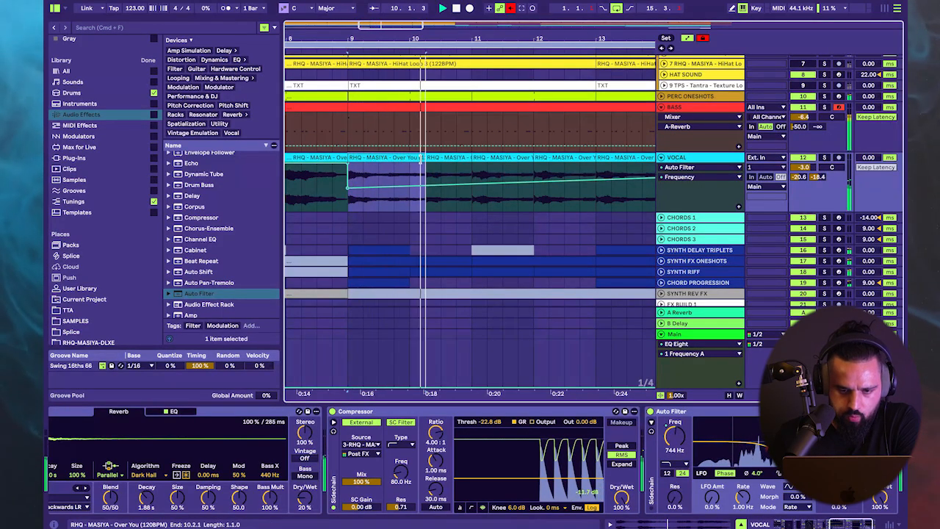
# - Trim the bar 9 vocal clip to end at 10.1.1 and audition the VOCAL track in solo
pyautogui.moveTo(416, 158); pyautogui.dragTo(410, 158)
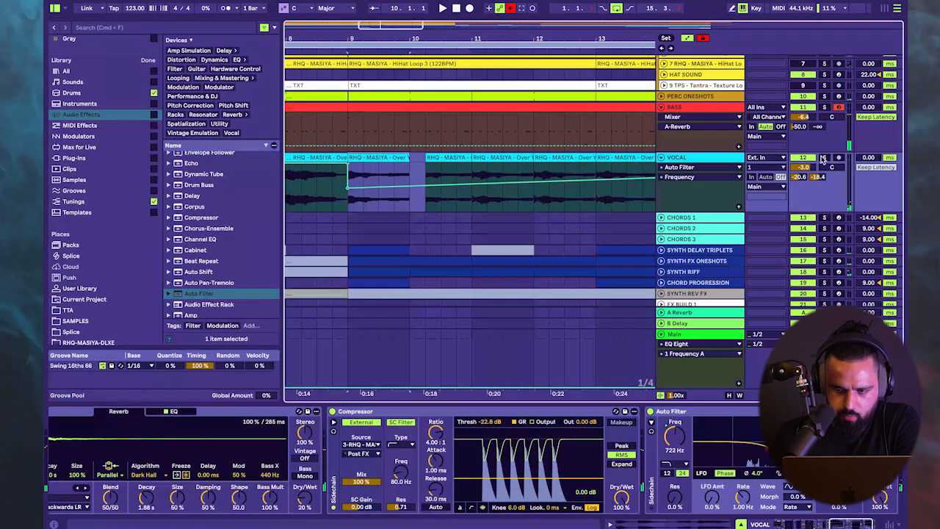
pyautogui.click(824, 158)
pyautogui.press('space')
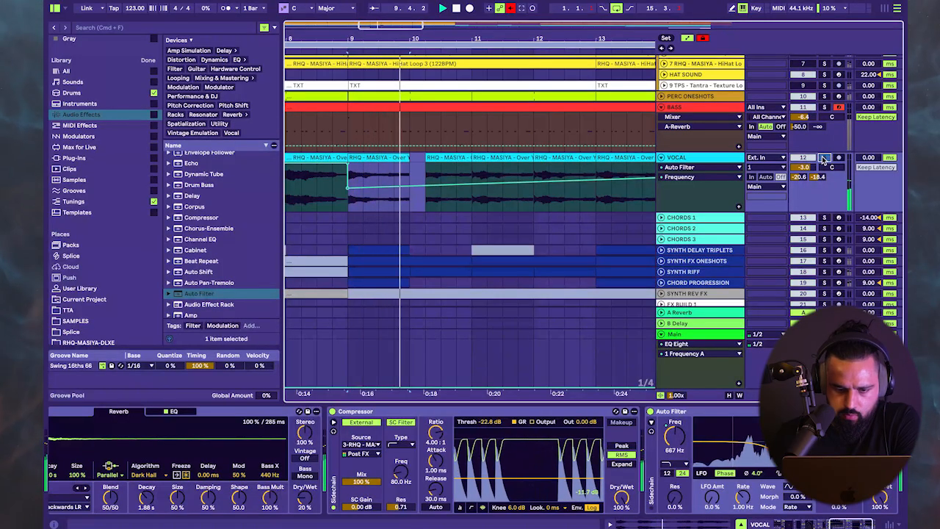
pyautogui.press('space')
pyautogui.scroll(-5, 399, 158)
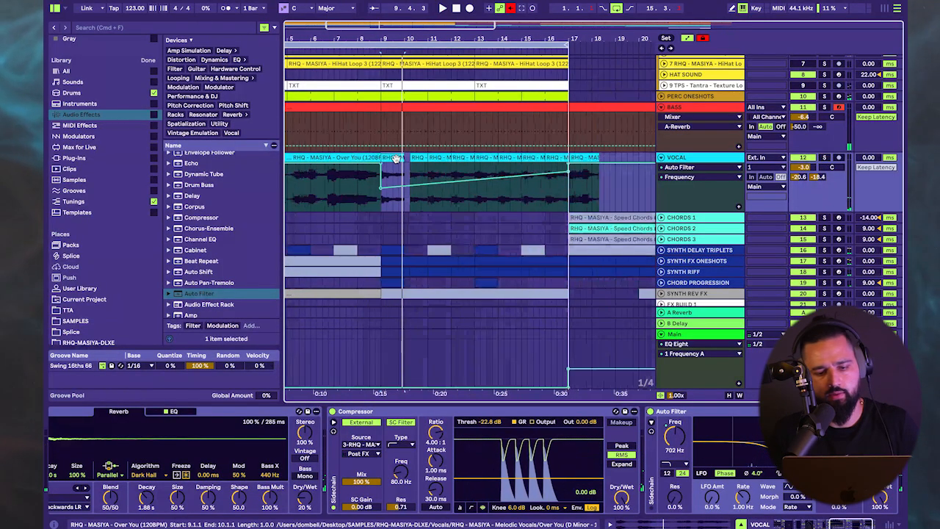
# - Duplicate the one-bar vocal clip at bar 9 seven times to fill the section up to bar 17
pyautogui.press('super+d')
pyautogui.press('super+d')
pyautogui.press('super+d')
pyautogui.press('super+d')
pyautogui.press('super+d')
pyautogui.press('super+d')
pyautogui.press('super+d')
pyautogui.scroll(-6, 443, 231)
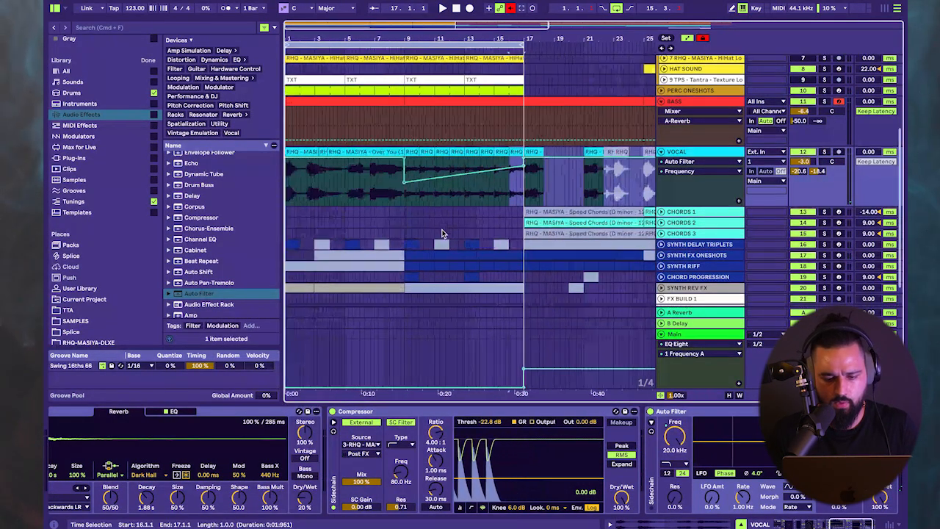
# - Check the CHORD PROGRESSION track around bar 8 and deactivate the SYNTH RIFF part from bar 9 to bar 17
pyautogui.click(373, 239)
pyautogui.scroll(2, 374, 238)
pyautogui.click(410, 240)
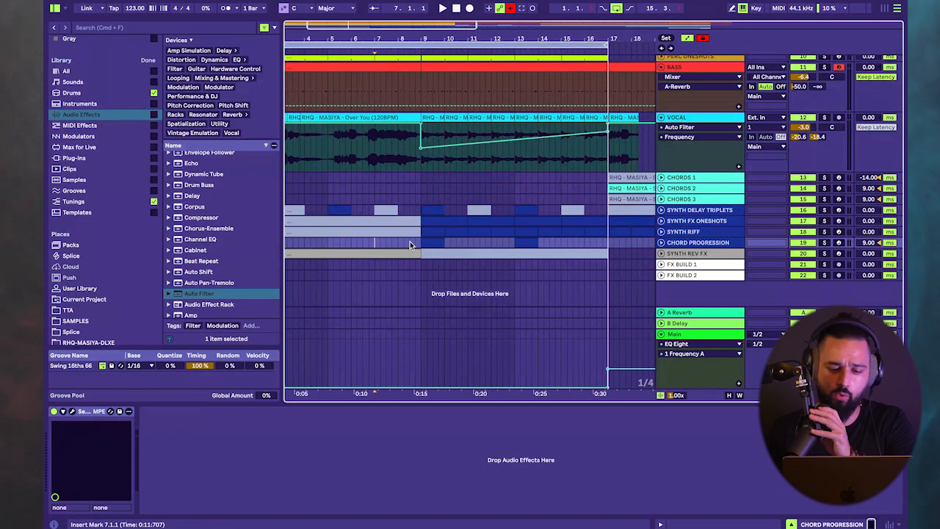
pyautogui.click(848, 232)
pyautogui.click(828, 243)
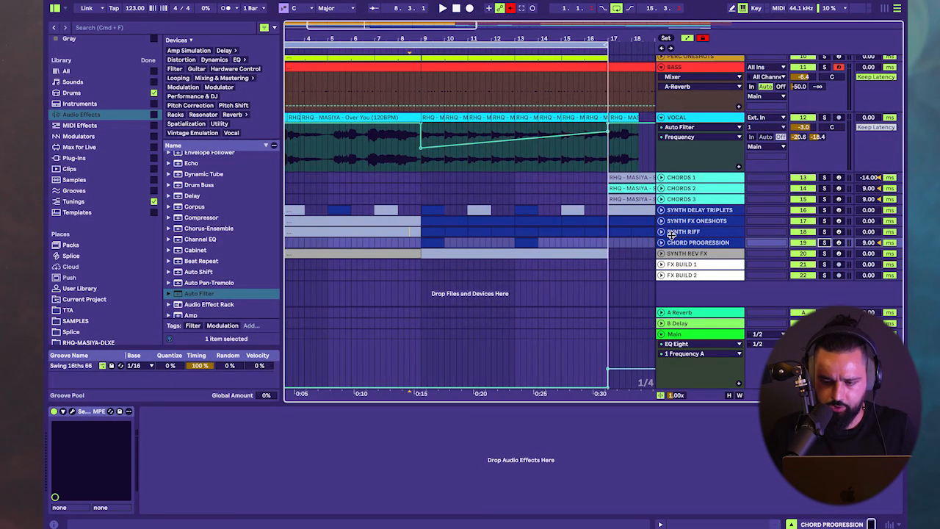
pyautogui.click(439, 229)
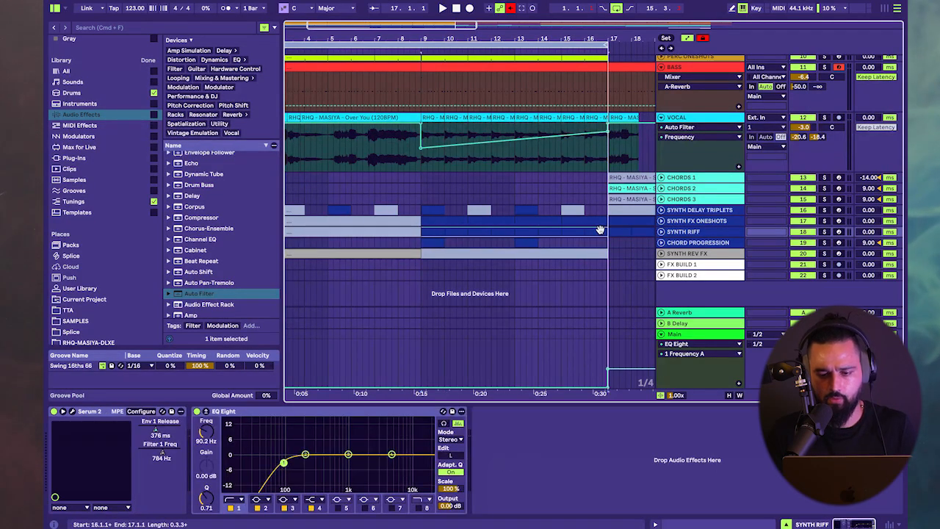
pyautogui.scroll(-2, 311, 271)
# - Play the arrangement briefly from bar 1 and look over its tracks
pyautogui.click(299, 116)
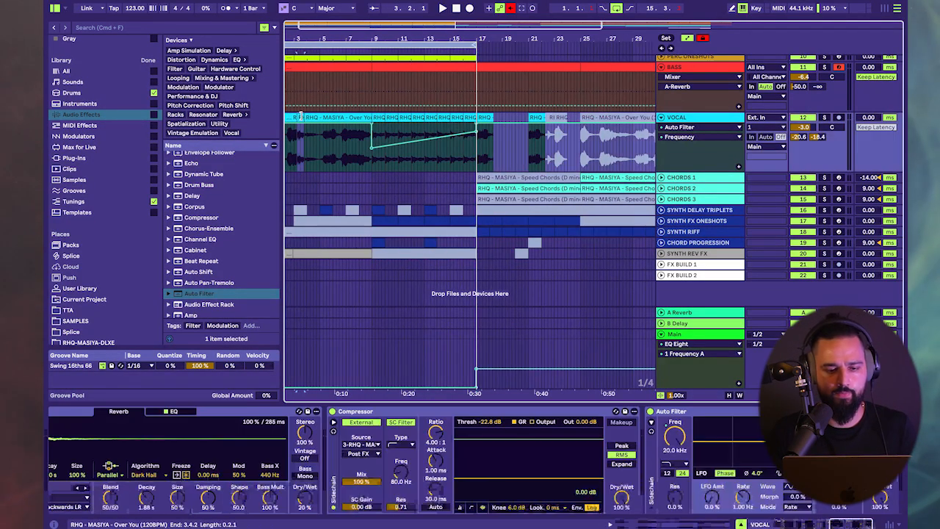
pyautogui.hscroll(-2, 303, 116)
pyautogui.click(293, 119)
pyautogui.scroll(5, 293, 122)
pyautogui.press('space')
pyautogui.scroll(-5, 592, 199)
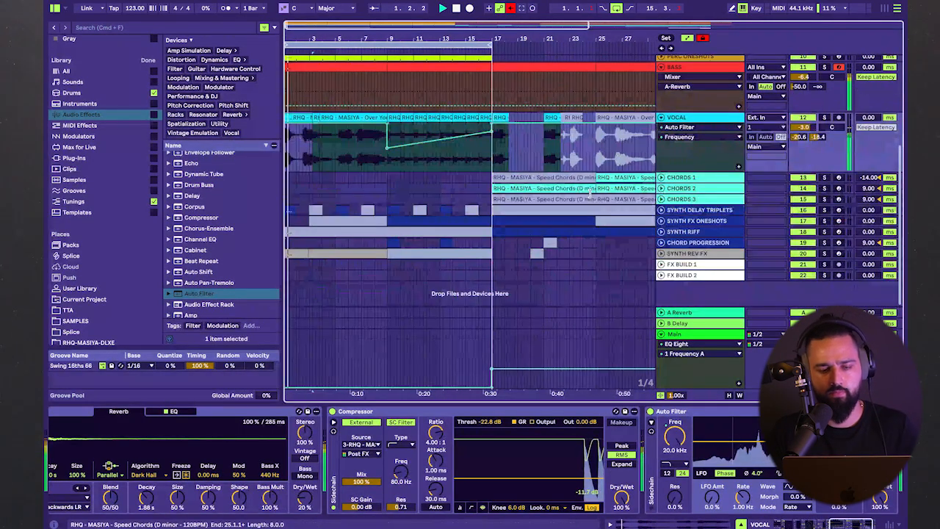
pyautogui.scroll(5, 592, 189)
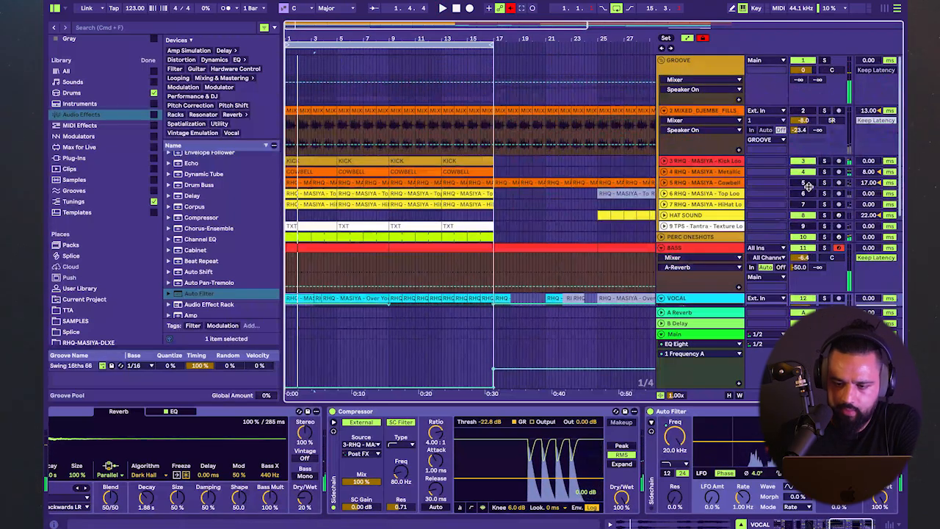
# - Reactivate the Top Loop and HiHat loop tracks, expand the HiHat track and play the arrangement
pyautogui.click(810, 198)
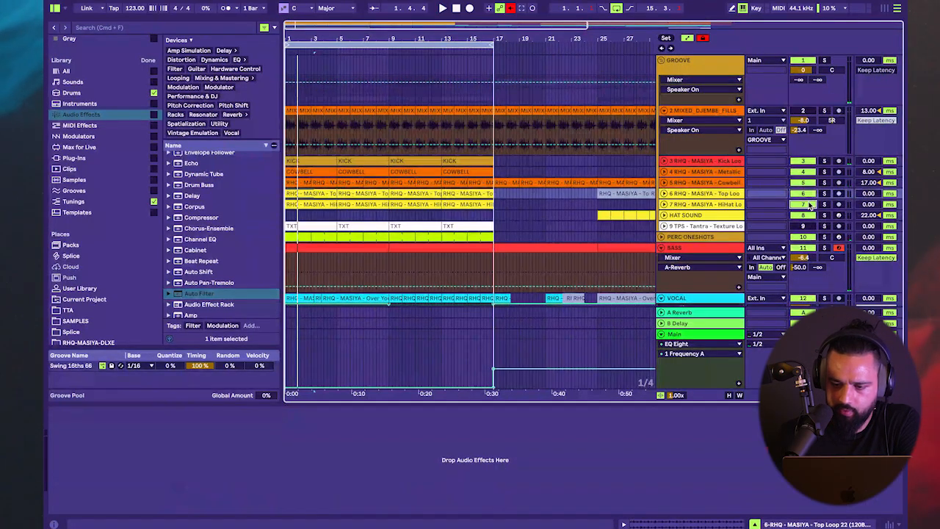
pyautogui.scroll(-3, 647, 108)
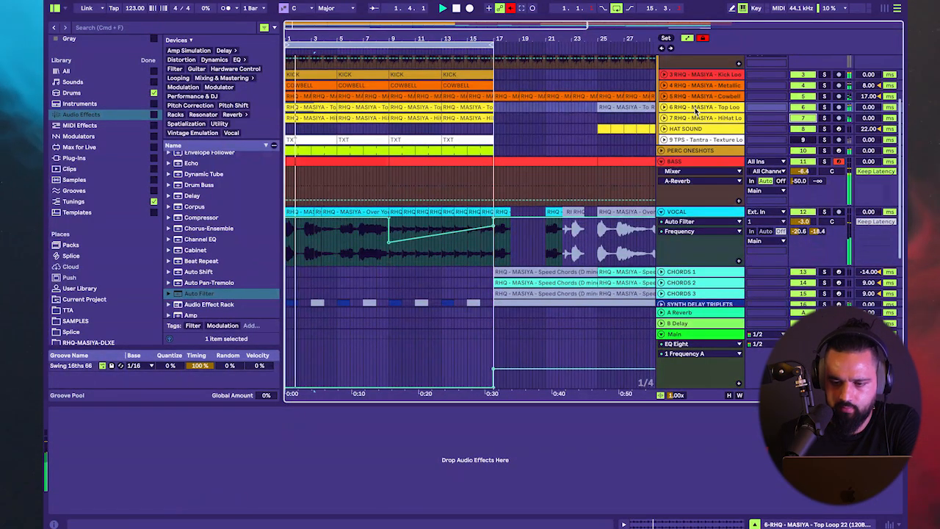
pyautogui.click(664, 119)
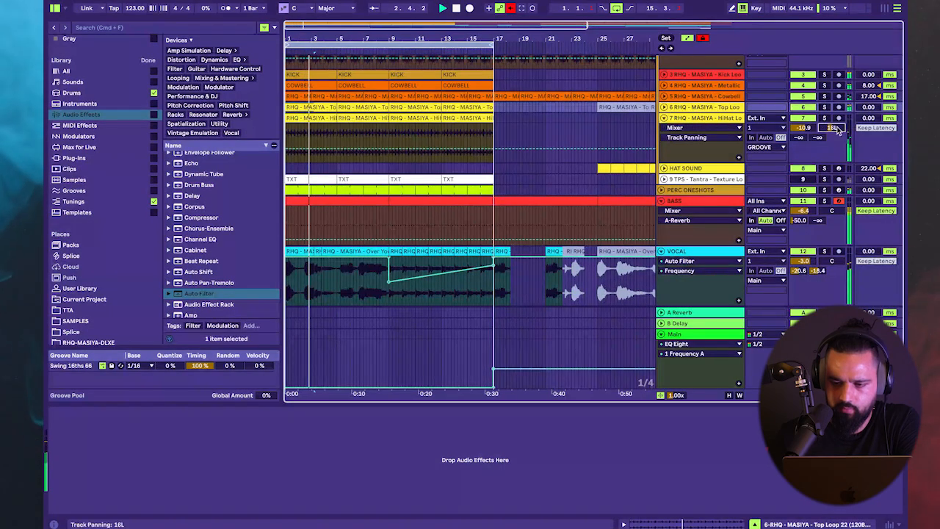
pyautogui.scroll(1, 704, 147)
pyautogui.scroll(-6, 455, 193)
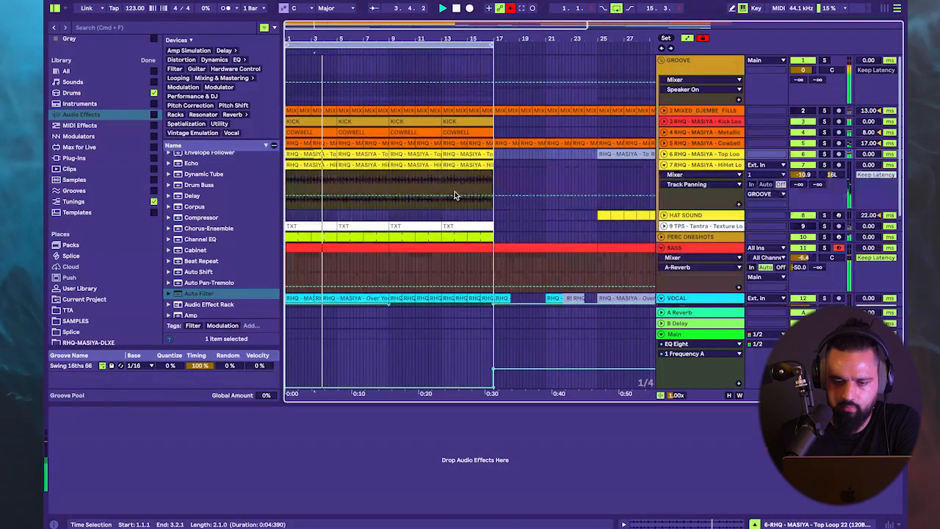
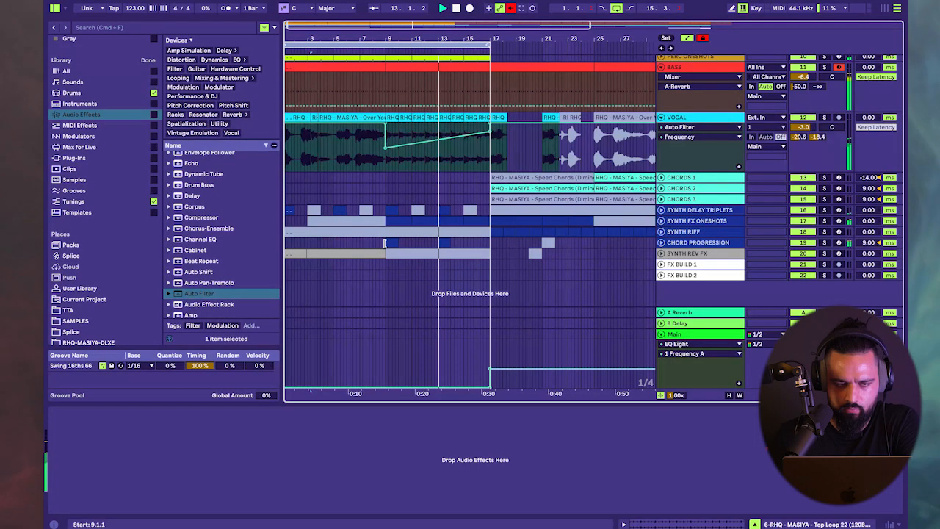
# - Listen on to bar 16 around the repeated vocal clips and set the fixed grid to 1/32
pyautogui.scroll(4, 385, 243)
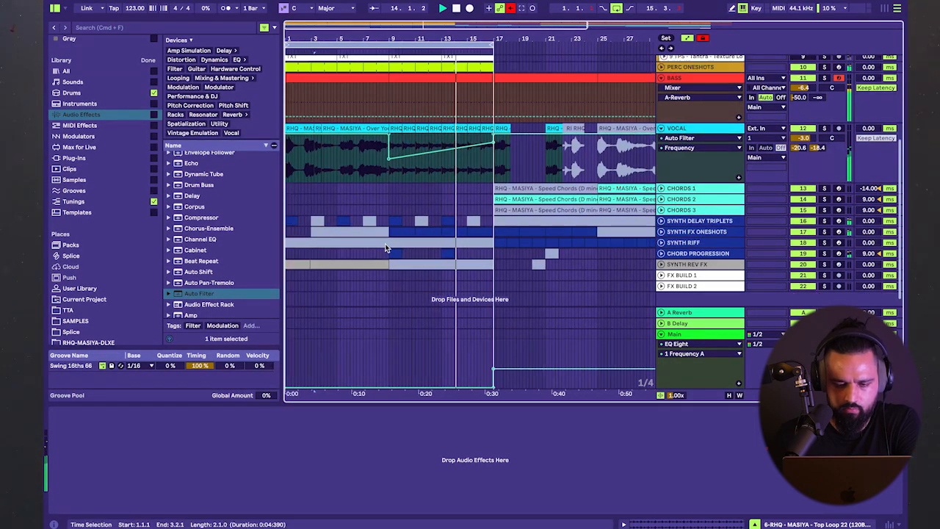
pyautogui.scroll(5, 355, 207)
pyautogui.hscroll(4, 503, 244)
pyautogui.scroll(-3, 503, 244)
pyautogui.hscroll(5, 503, 244)
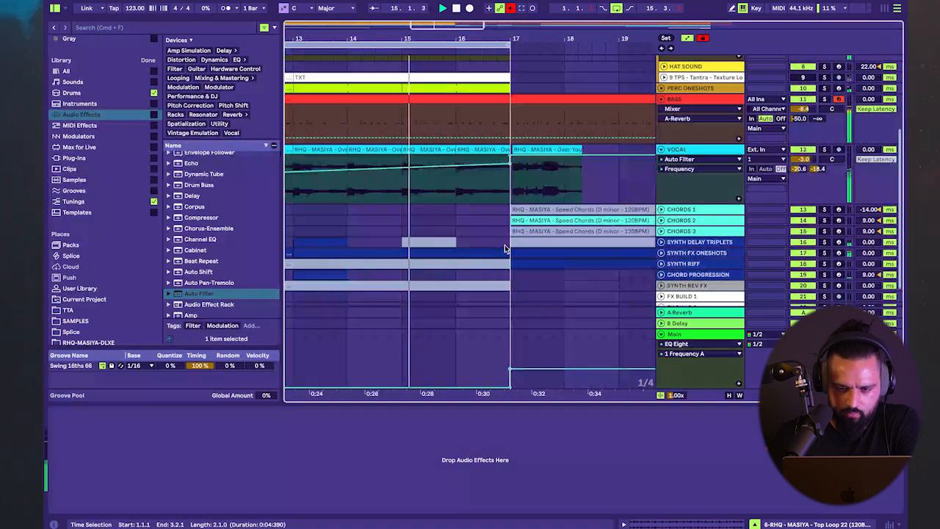
pyautogui.click(425, 150)
pyautogui.rightClick(451, 223)
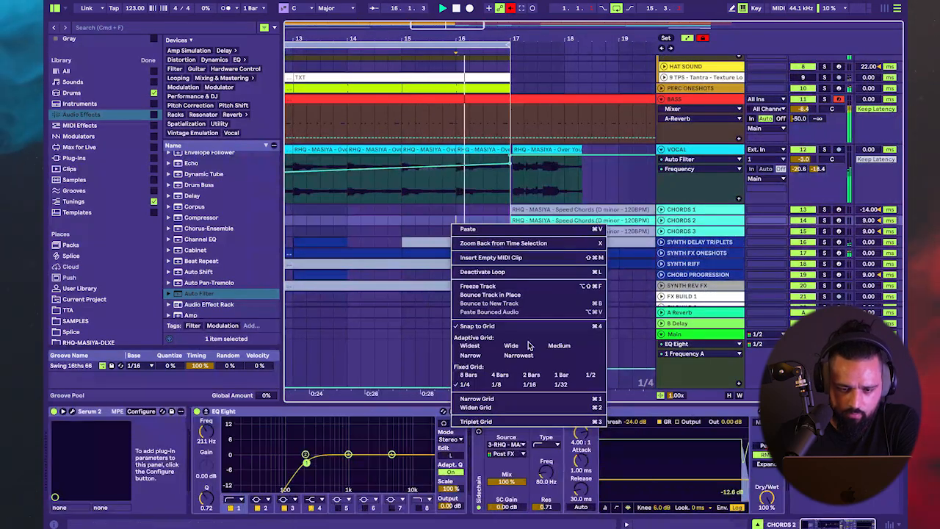
pyautogui.click(562, 384)
pyautogui.press('space')
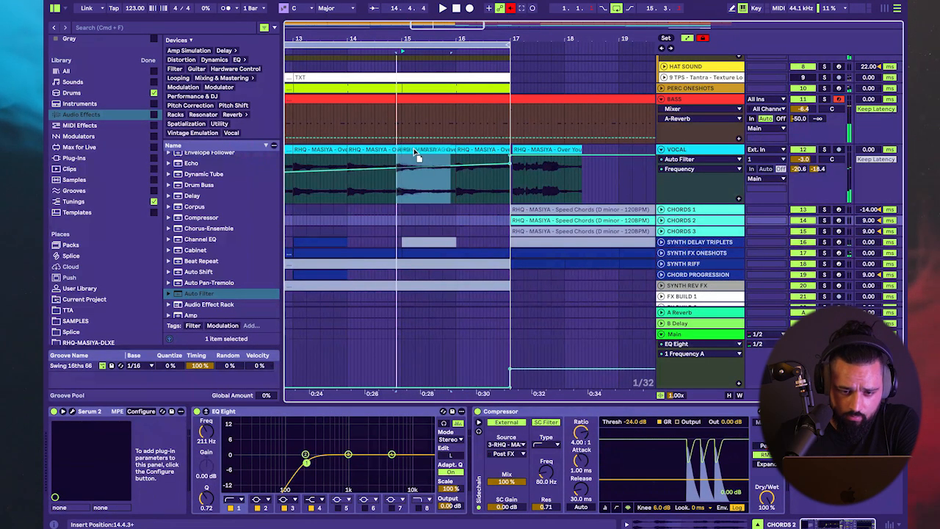
# - Try shifting the bar 15 vocal clip earlier in small amounts, auditioning its timing around bars 14 and 15
pyautogui.click(397, 183)
pyautogui.press('space')
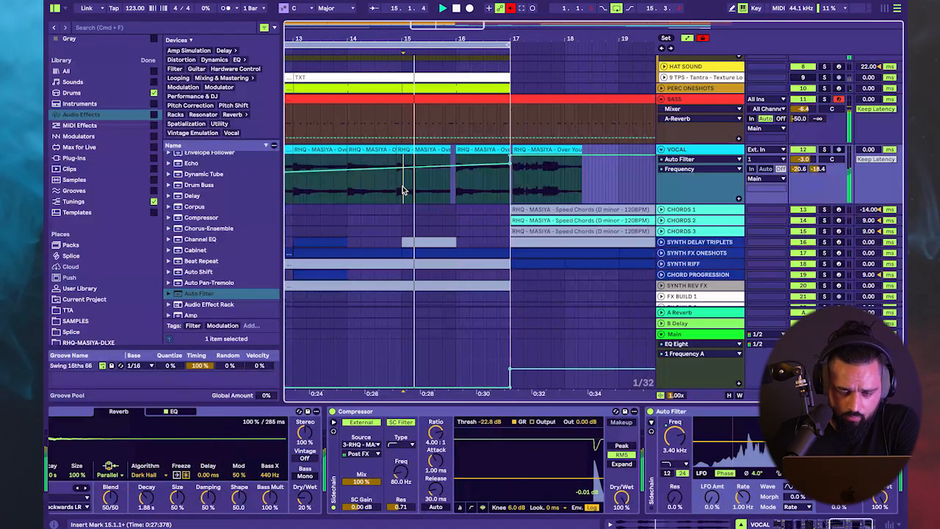
pyautogui.click(445, 150)
pyautogui.moveTo(445, 150)
pyautogui.mouseDown()
pyautogui.moveTo(461, 150)
pyautogui.moveTo(385, 149)
pyautogui.mouseUp()
pyautogui.click(436, 209)
pyautogui.press('space')
pyautogui.press('space')
pyautogui.click(412, 148)
pyautogui.click(399, 210)
pyautogui.press('space')
pyautogui.press('space')
pyautogui.click(387, 199)
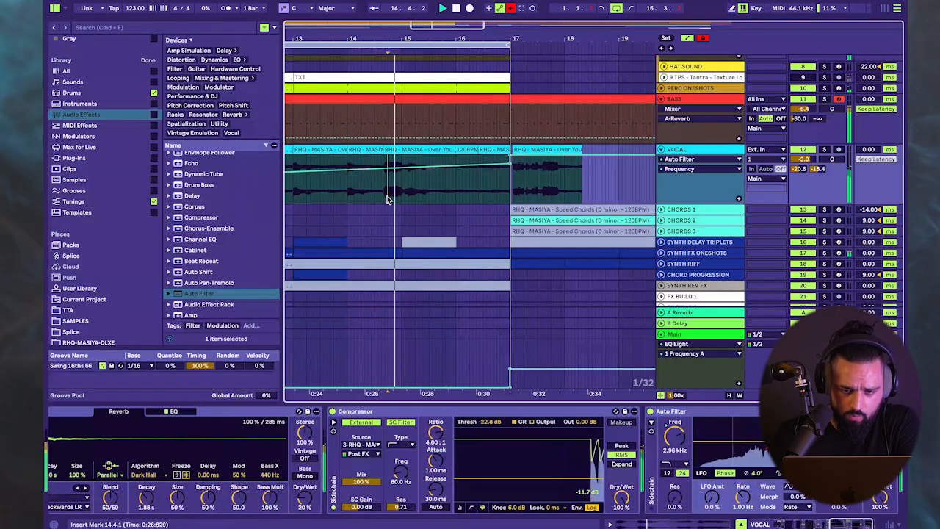
# - Move the shifted vocal clip back to start at 15.1.1 and play through the loop
pyautogui.click(390, 149)
pyautogui.moveTo(439, 150); pyautogui.dragTo(454, 148)
pyautogui.press('space')
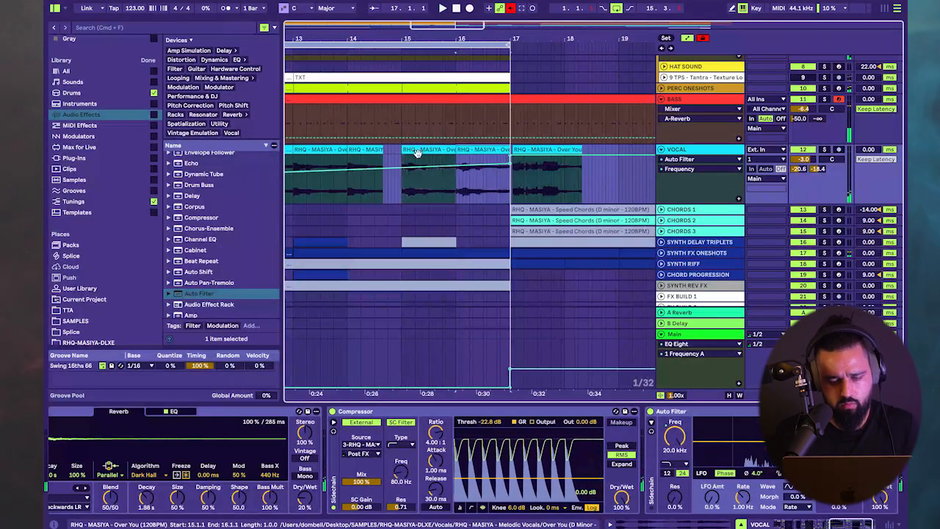
pyautogui.press('space')
pyautogui.scroll(-3, 425, 137)
pyautogui.scroll(-2, 425, 137)
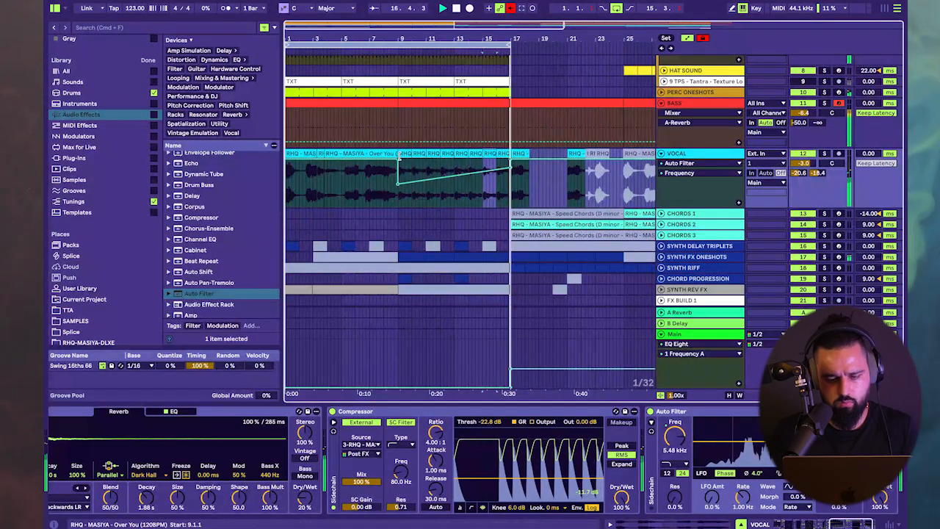
pyautogui.scroll(-2, 420, 203)
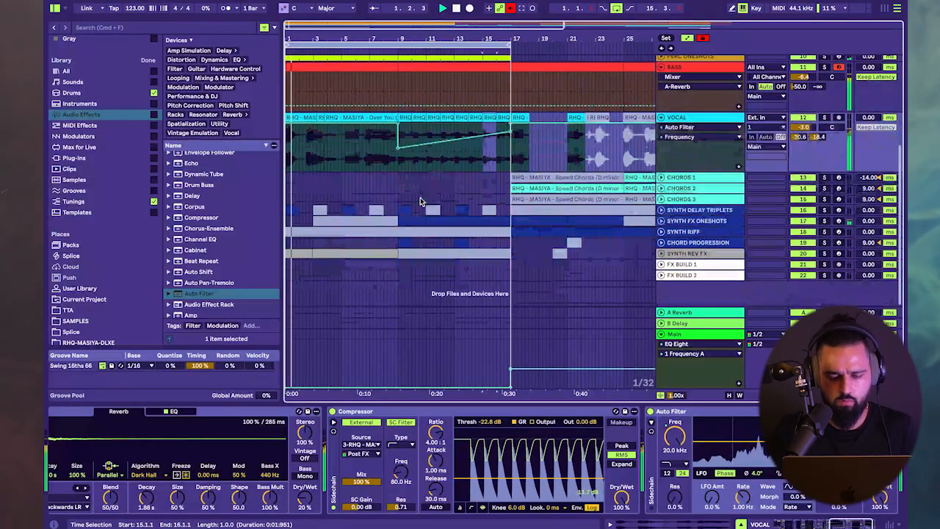
# - Collapse the VOCAL and BASS tracks while the arrangement plays
pyautogui.click(661, 118)
pyautogui.click(662, 63)
pyautogui.click(662, 71)
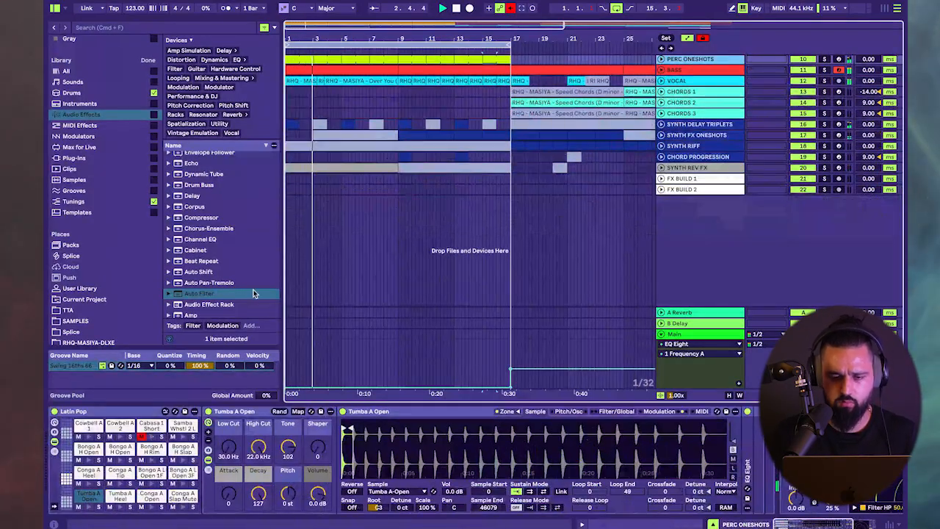
pyautogui.scroll(2, 254, 292)
pyautogui.scroll(6, 393, 267)
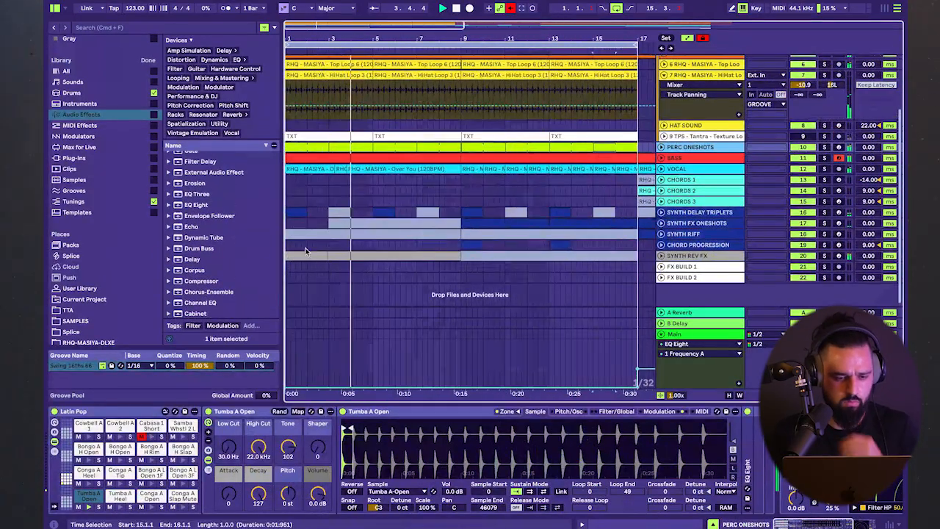
# - Show the RHQ-MASIYA-DLXE sample folder, widen the browser and collapse its Loops folder
pyautogui.scroll(-3, 101, 260)
pyautogui.click(92, 230)
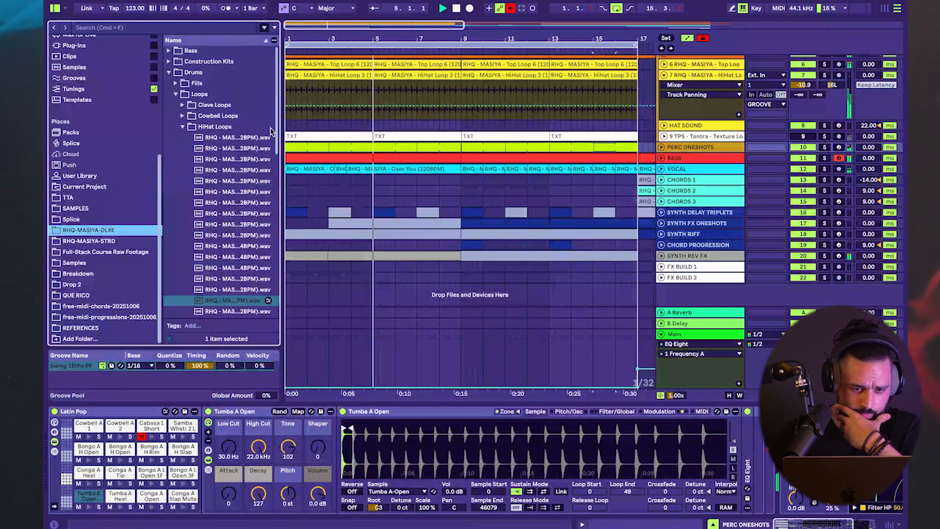
pyautogui.click(285, 110)
pyautogui.moveTo(284, 110); pyautogui.dragTo(356, 110)
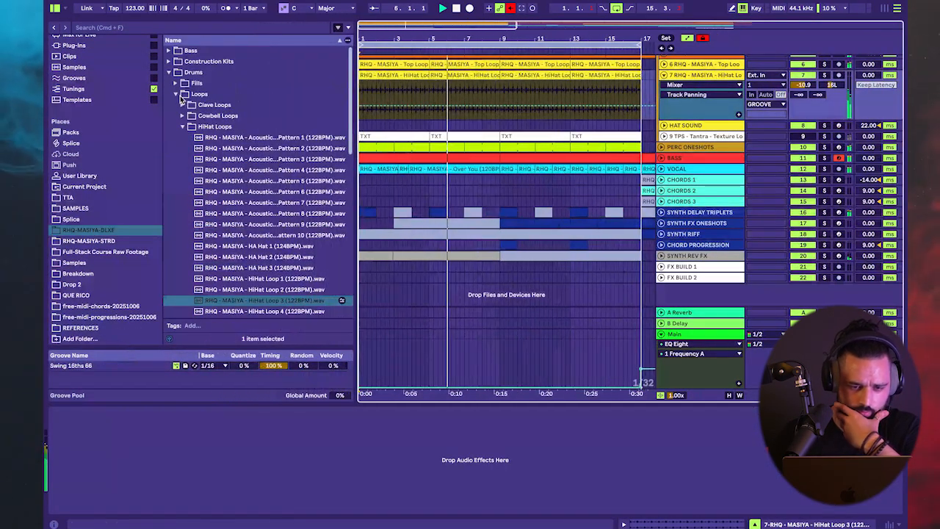
pyautogui.click(186, 94)
pyautogui.click(175, 94)
# - Set the arrangement's fixed grid to 8 Bars
pyautogui.scroll(-5, 436, 218)
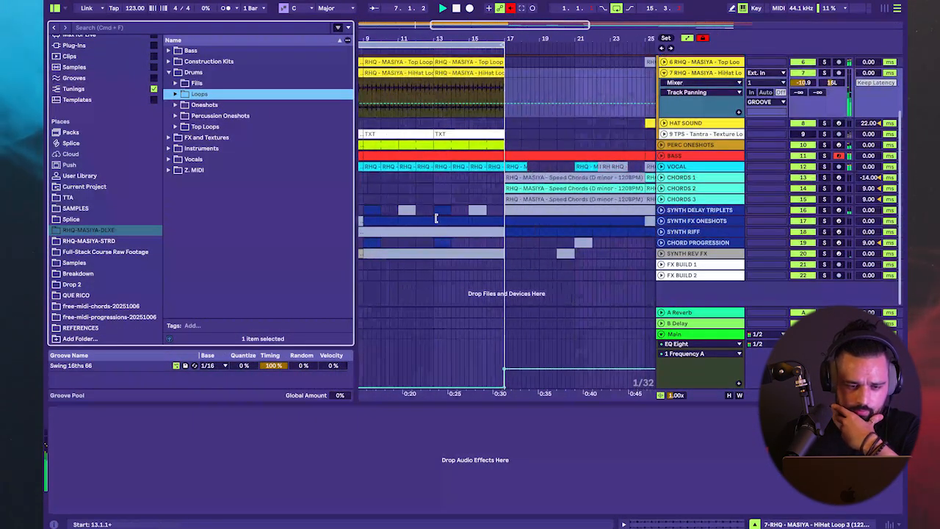
pyautogui.rightClick(427, 268)
pyautogui.click(445, 423)
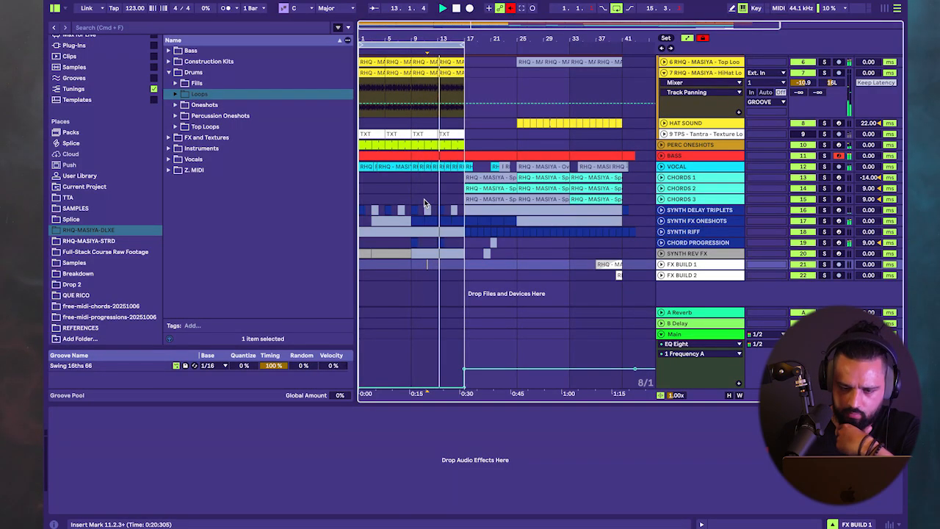
# - Set the SYNTH FX ONESHOTS track delay to -16.00 ms and collapse the track
pyautogui.click(685, 222)
pyautogui.click(661, 221)
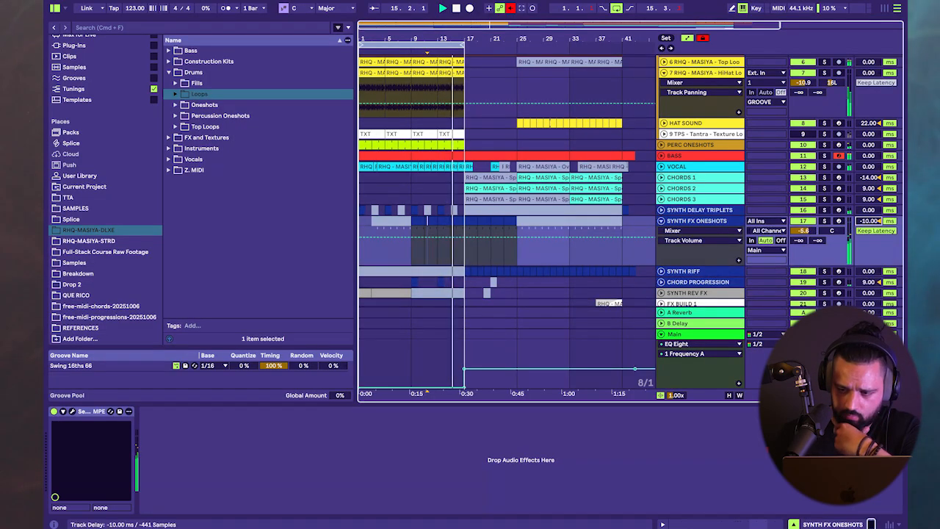
pyautogui.click(660, 221)
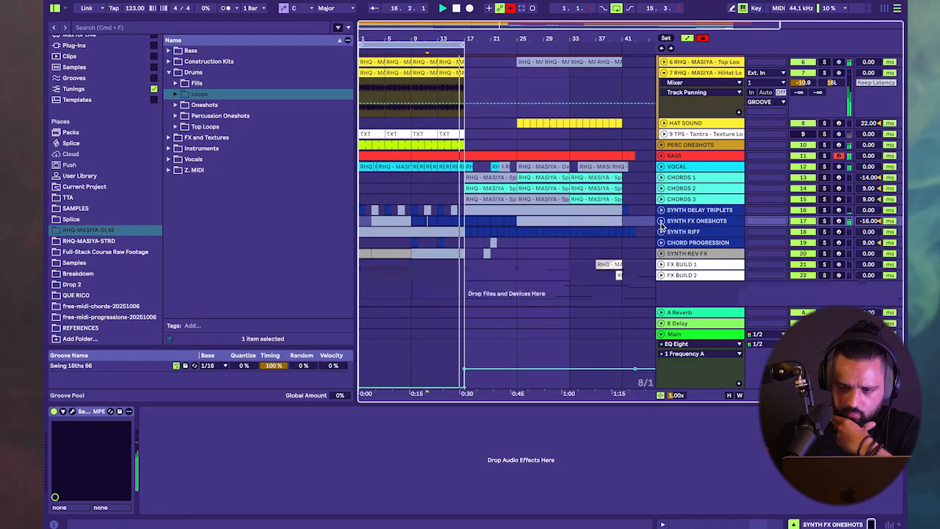
# - Reactivate the SYNTH RIFF part from bar 1 to bar 17 and expand its track
pyautogui.click(362, 233)
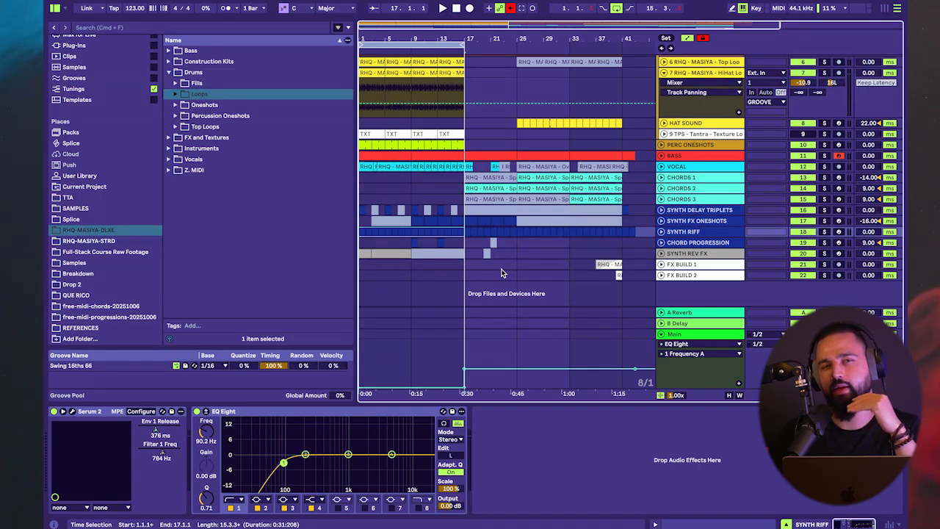
pyautogui.click(691, 234)
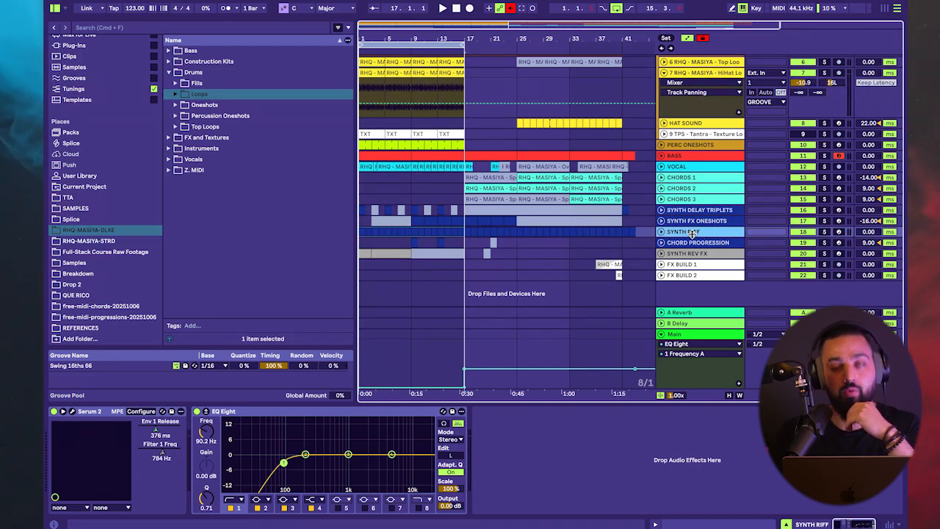
pyautogui.click(661, 232)
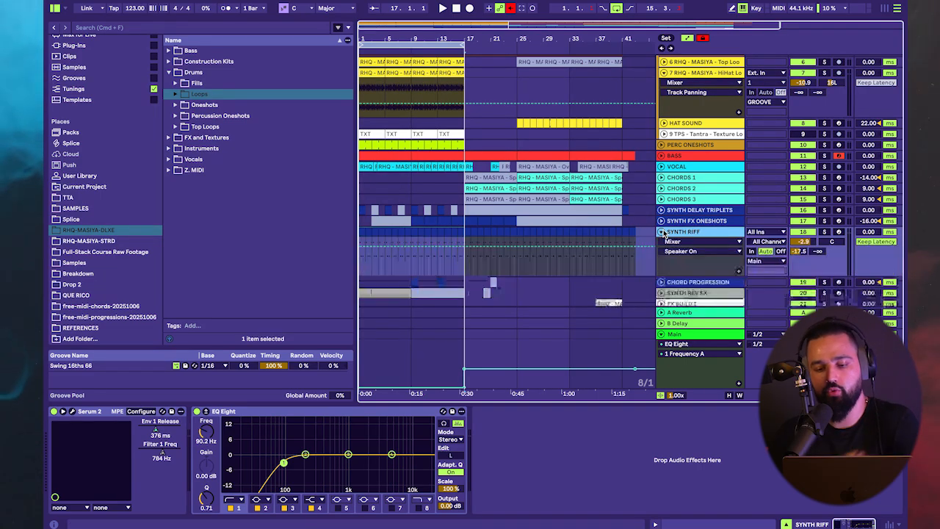
# - Lower the SYNTH RIFF track's volume to -3.3 dB
pyautogui.scroll(5, 410, 228)
pyautogui.scroll(-3, 411, 228)
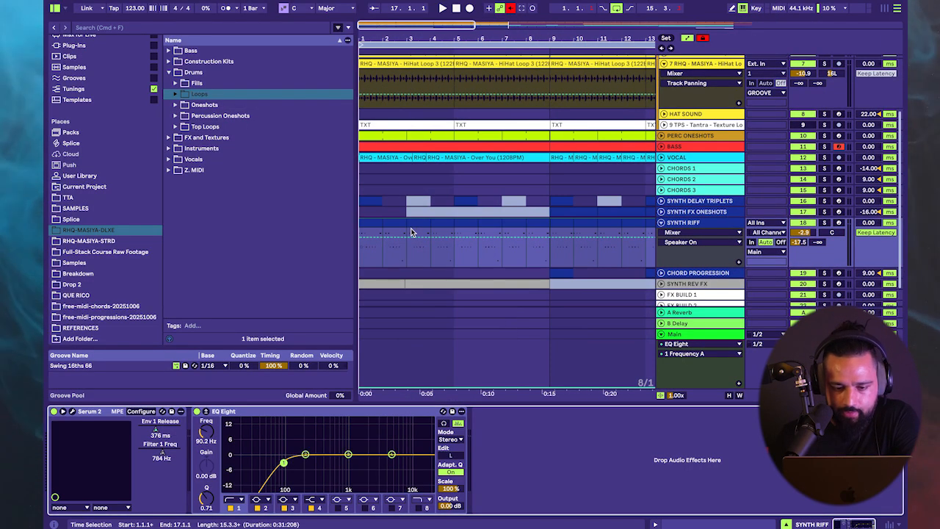
pyautogui.scroll(-3, 410, 228)
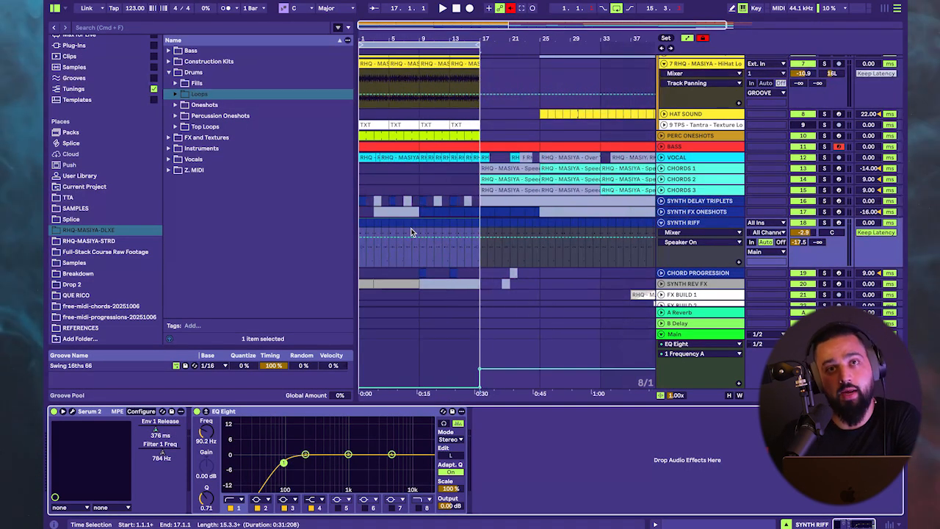
pyautogui.moveTo(803, 233); pyautogui.dragTo(804, 236)
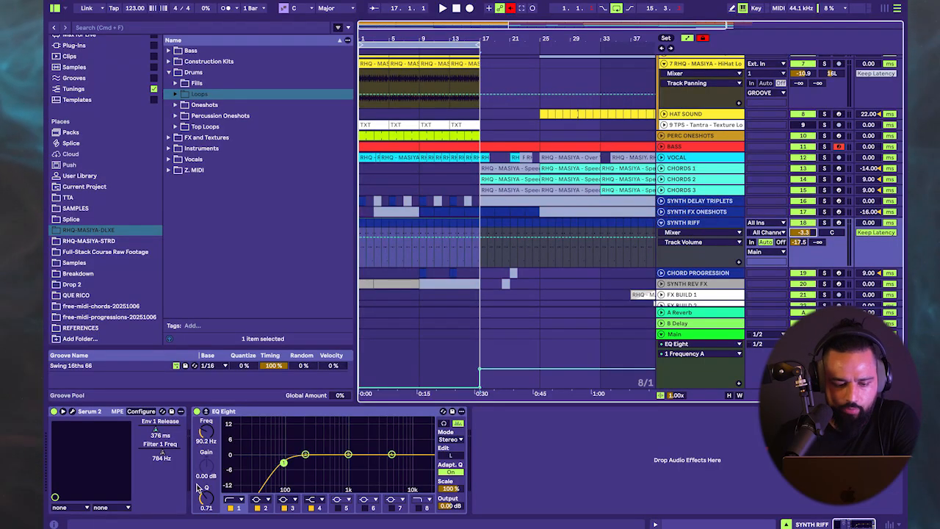
# - Inspect the SYNTH RIFF's Serum 2 instrument while the arrangement plays and close its window
pyautogui.click(72, 411)
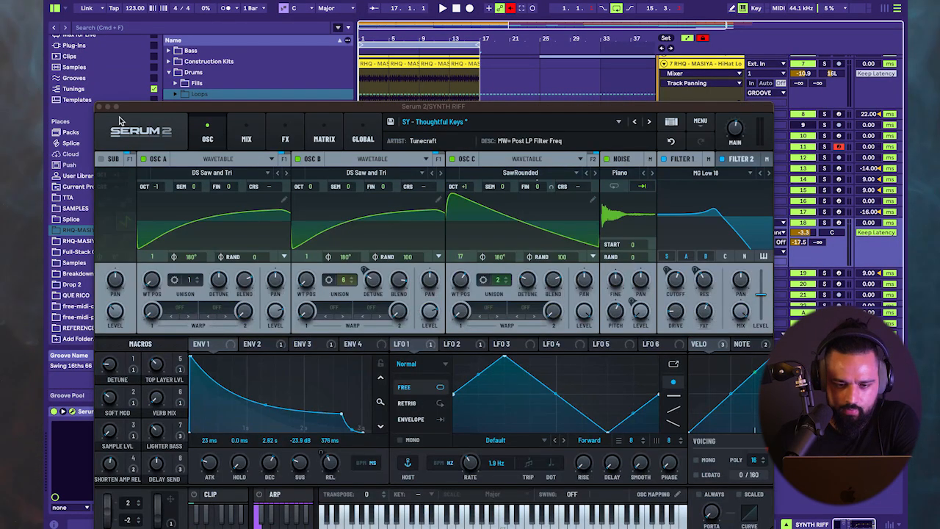
pyautogui.press('space')
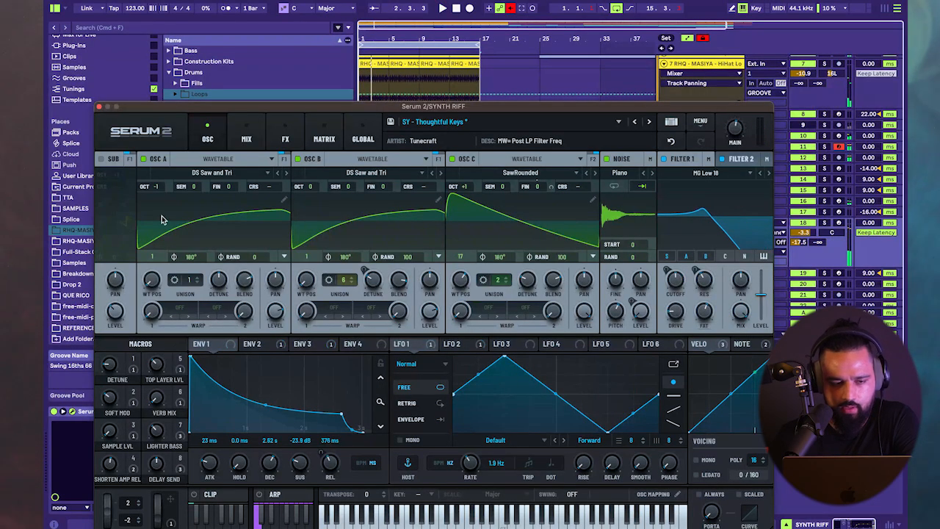
pyautogui.click(99, 107)
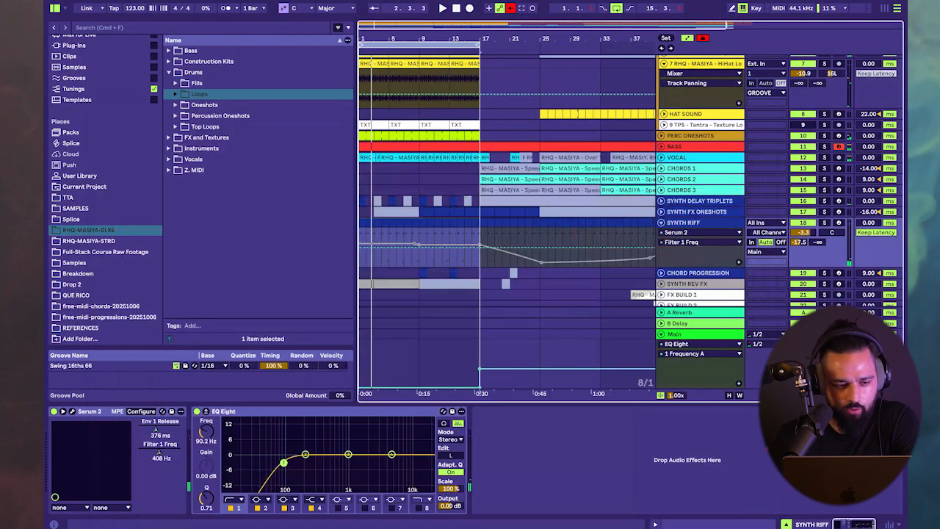
# - Add a high cut at 1.59 kHz with band 4 of the SYNTH RIFF's EQ Eight and audition it
pyautogui.click(321, 499)
pyautogui.click(321, 486)
pyautogui.moveTo(213, 433)
pyautogui.mouseDown()
pyautogui.moveTo(213, 442)
pyautogui.moveTo(209, 435)
pyautogui.mouseUp()
pyautogui.press('space')
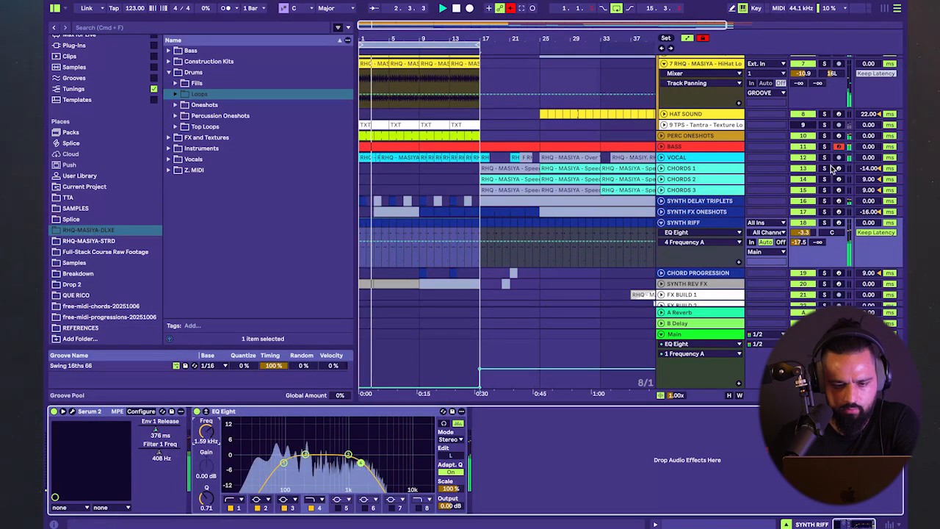
# - Solo the SYNTH RIFF, BASS and Metallic Loop tracks and play them together from bar 1
pyautogui.scroll(3, 832, 169)
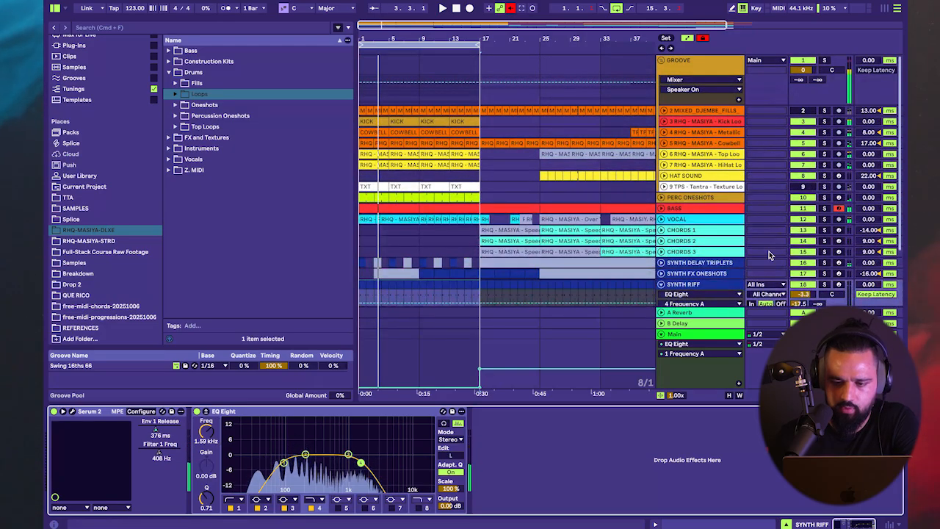
pyautogui.scroll(-5, 769, 255)
pyautogui.scroll(5, 826, 197)
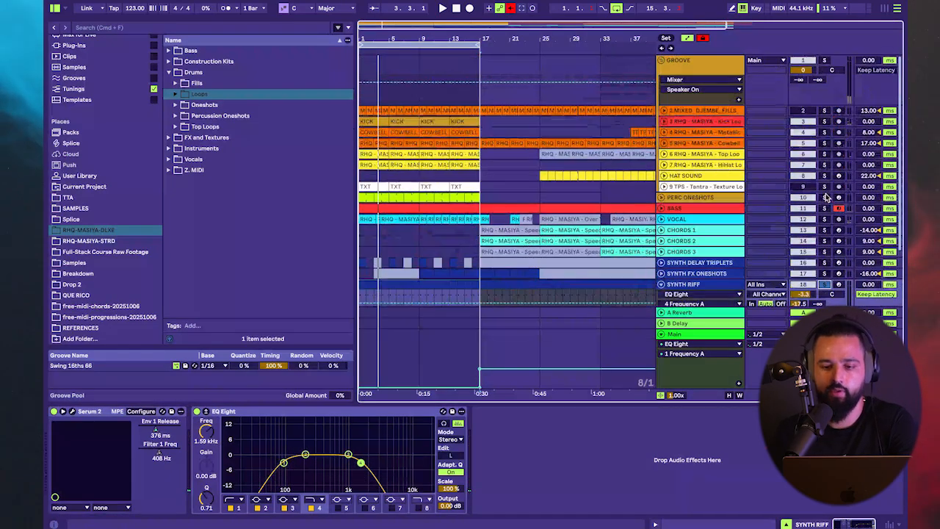
pyautogui.click(827, 208)
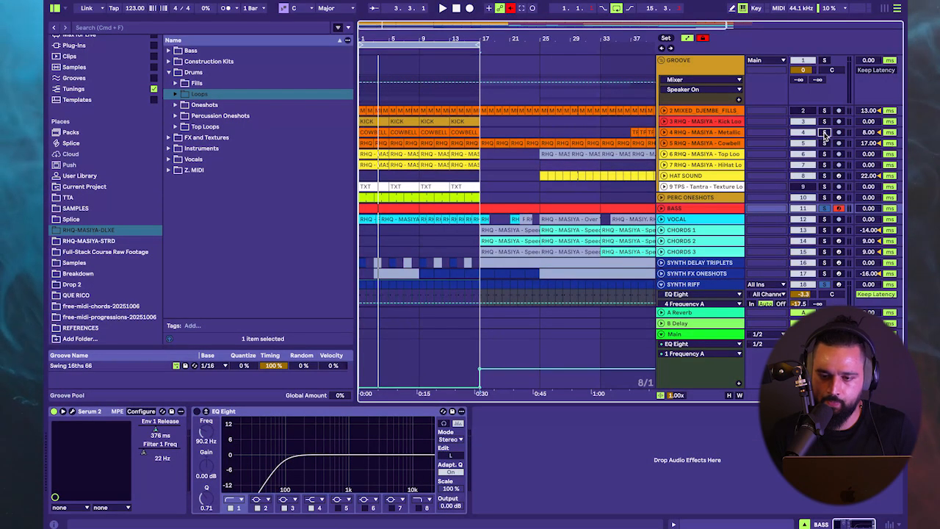
pyautogui.click(824, 133)
pyautogui.press('space')
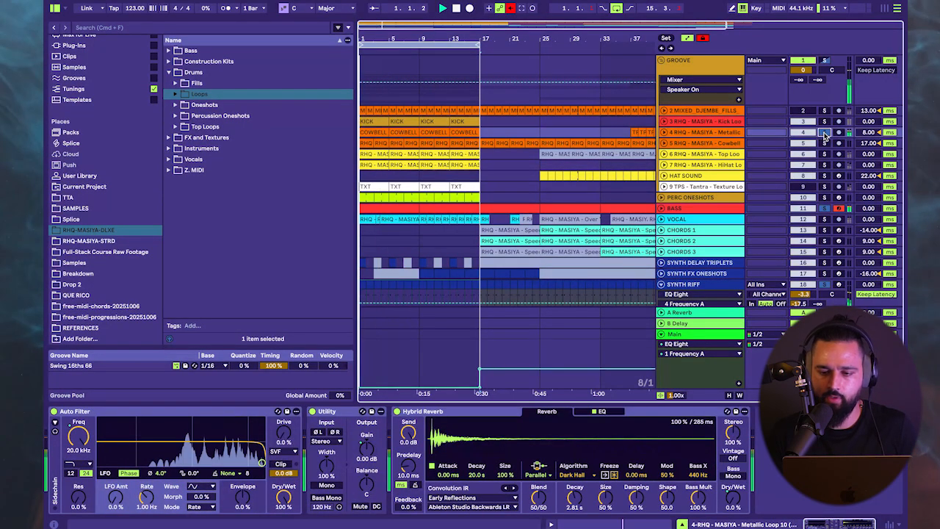
# - Solo the PERC ONESHOTS track as well, and clear all solos to play the full mix
pyautogui.scroll(-4, 824, 136)
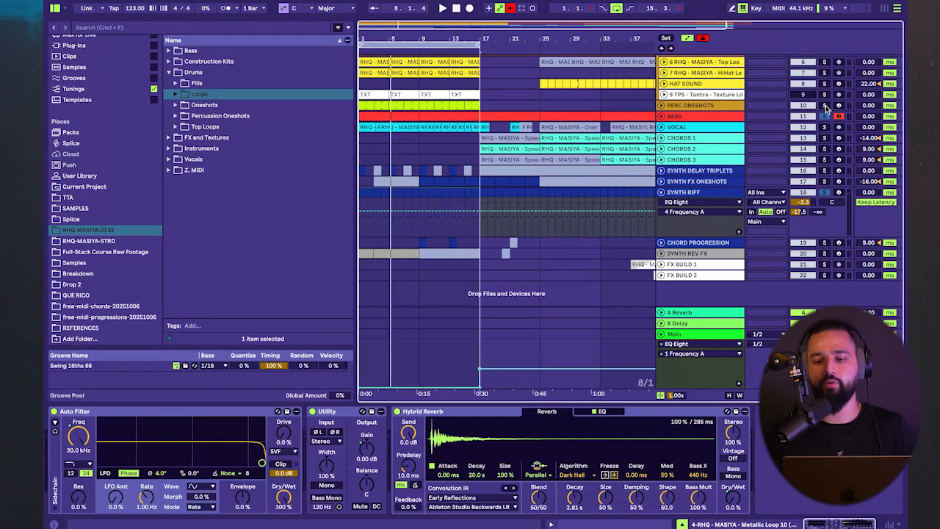
pyautogui.click(827, 108)
pyautogui.press('space')
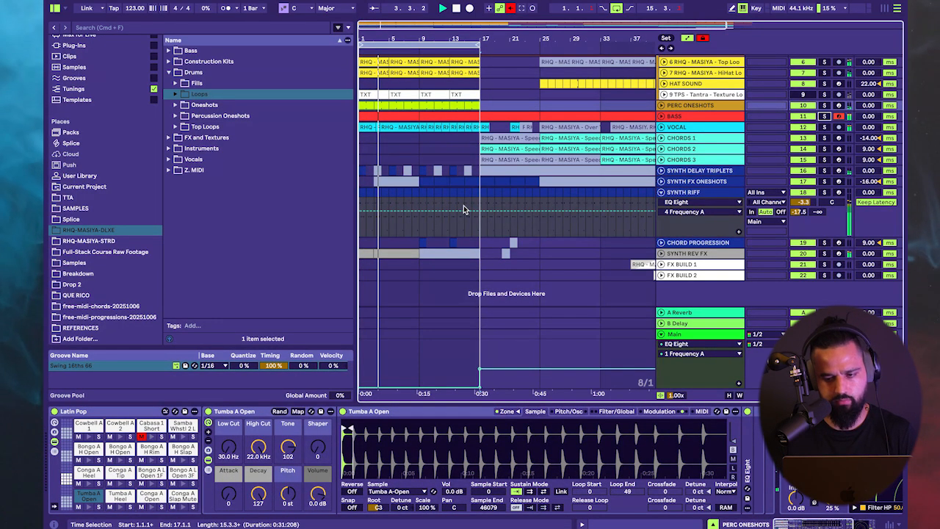
# - Collapse the SYNTH RIFF track and listen to the full mix through the loop from bar 1 to bar 17
pyautogui.click(661, 193)
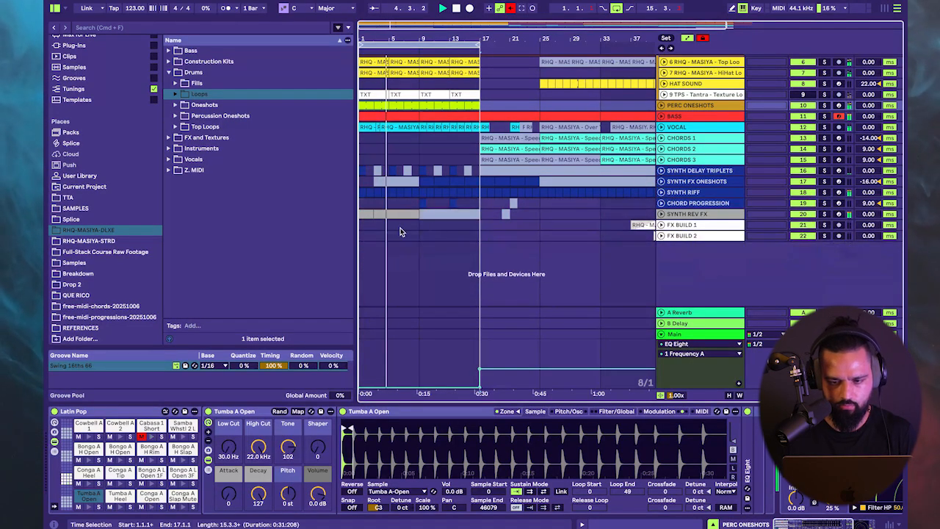
pyautogui.scroll(5, 400, 232)
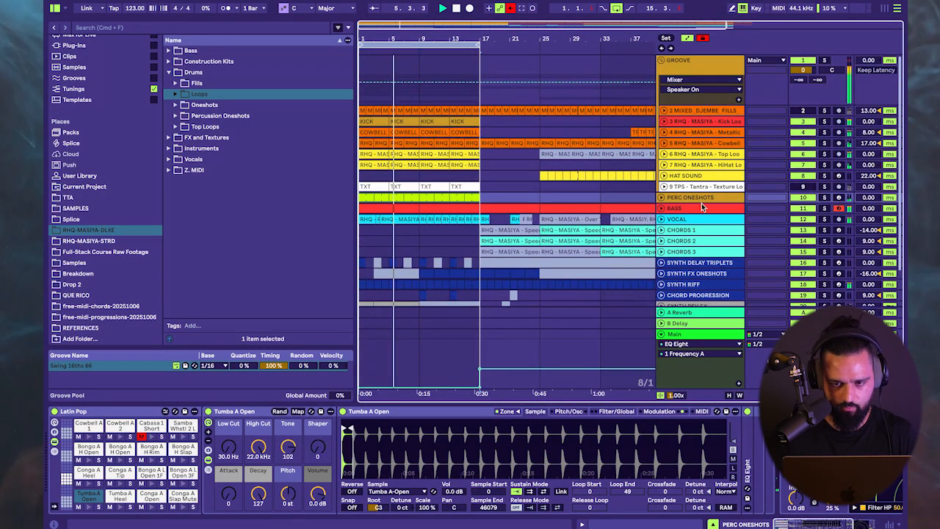
pyautogui.scroll(-3, 701, 203)
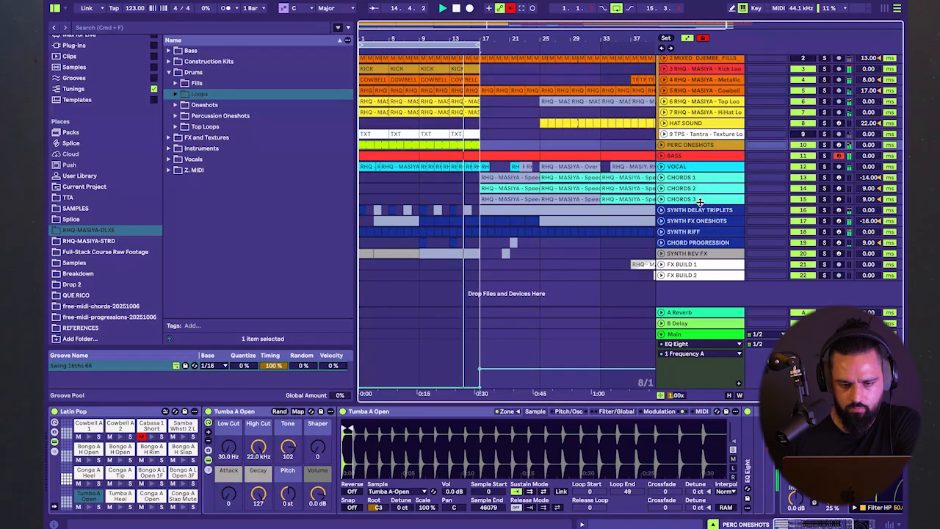
pyautogui.scroll(3, 700, 202)
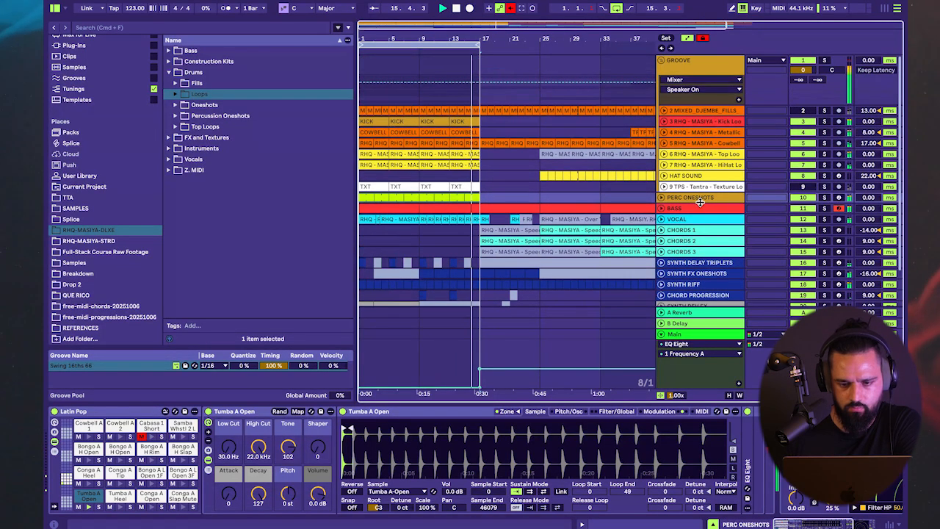
pyautogui.scroll(-3, 700, 202)
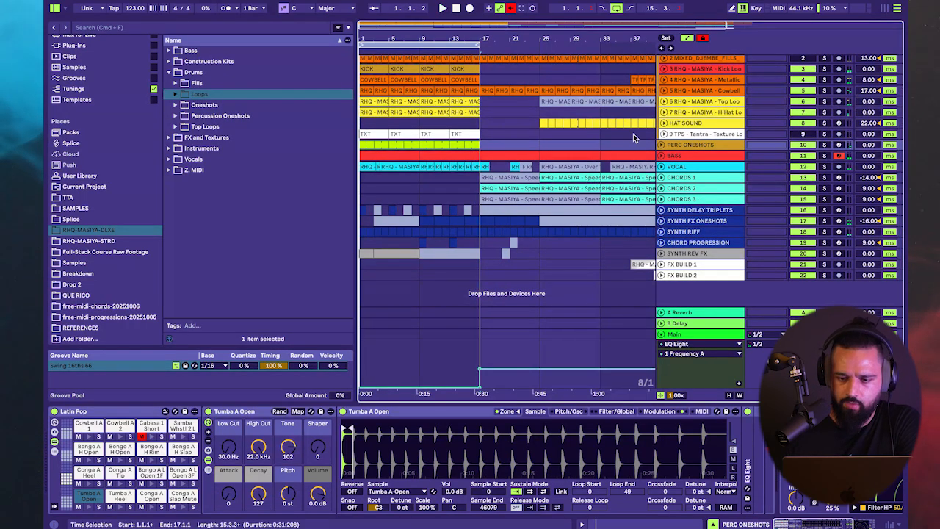
# - Expand the RHQ - MASIYA - Melodic Vocals folder inside the Vocals folder of RHQ-MASIYA-DLXE
pyautogui.click(89, 242)
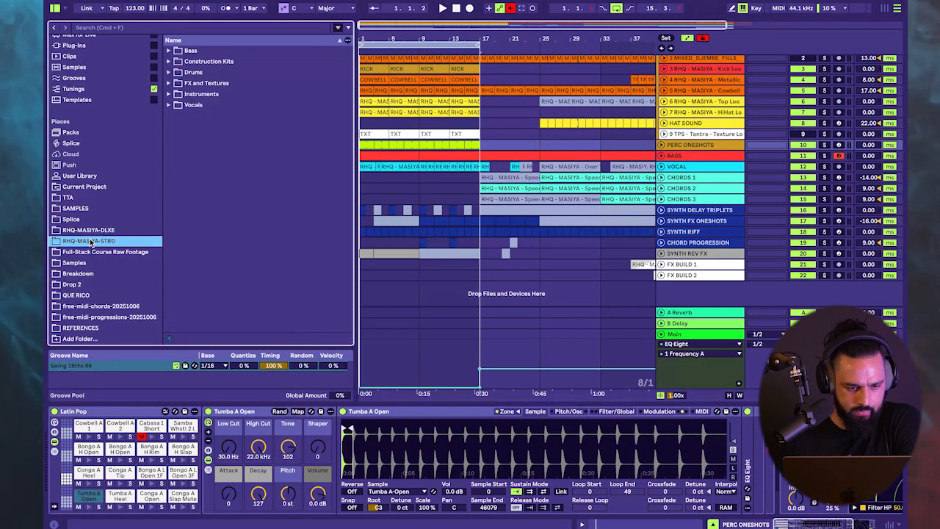
pyautogui.click(88, 230)
pyautogui.click(193, 72)
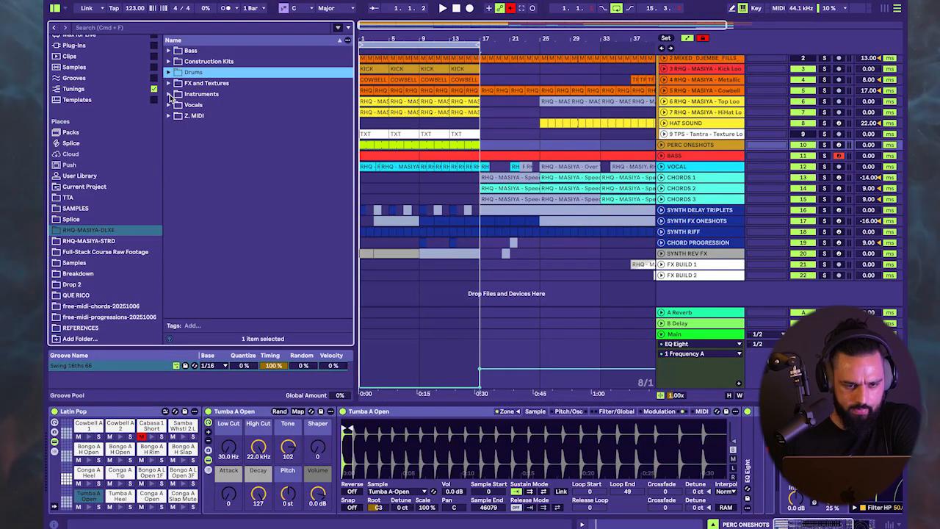
pyautogui.click(169, 104)
pyautogui.click(176, 116)
pyautogui.scroll(-3, 198, 205)
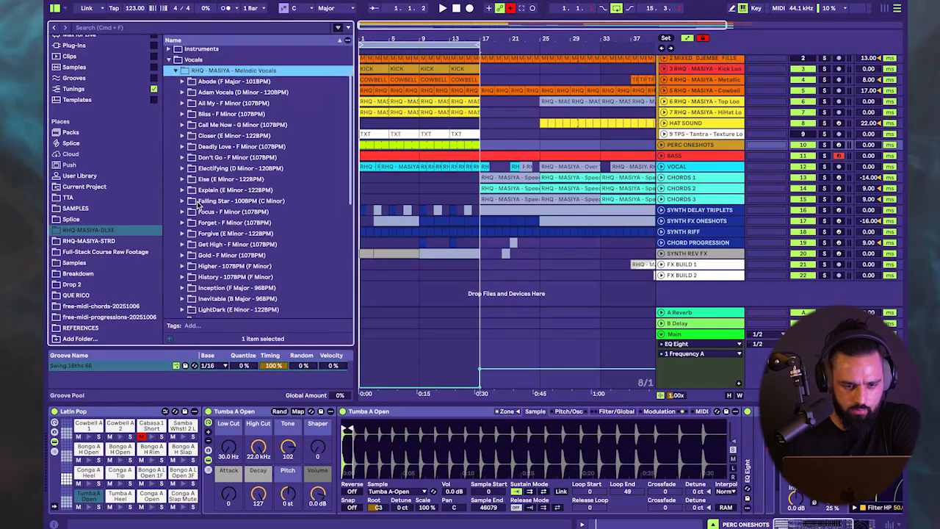
# - Expand the Over You (D Minor - 120BPM) folder and preview its dry and REPEAT WET vocal files
pyautogui.scroll(-2, 197, 247)
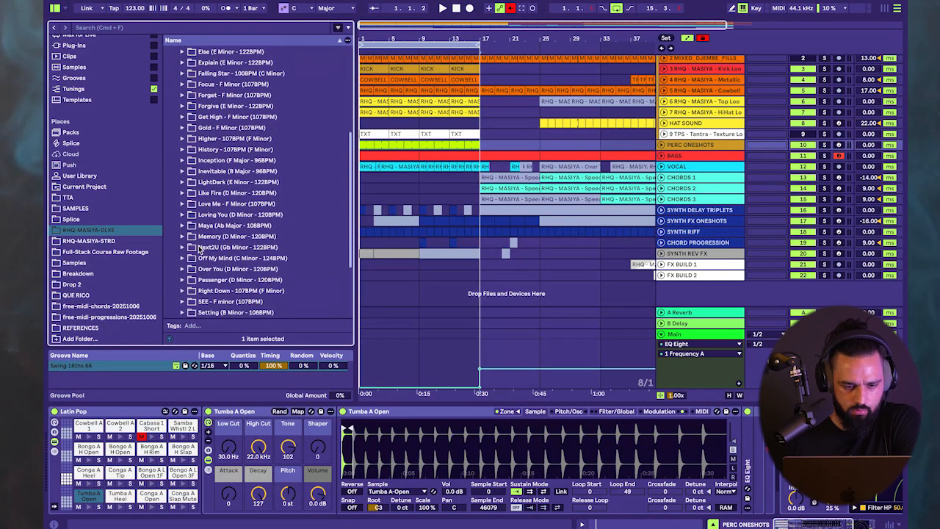
pyautogui.scroll(-1, 188, 257)
pyautogui.click(183, 255)
pyautogui.click(199, 267)
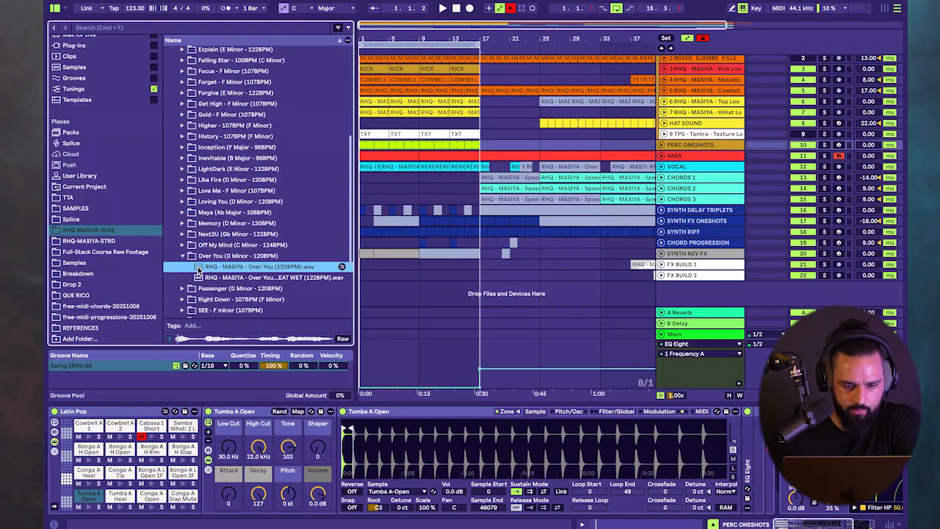
pyautogui.click(215, 277)
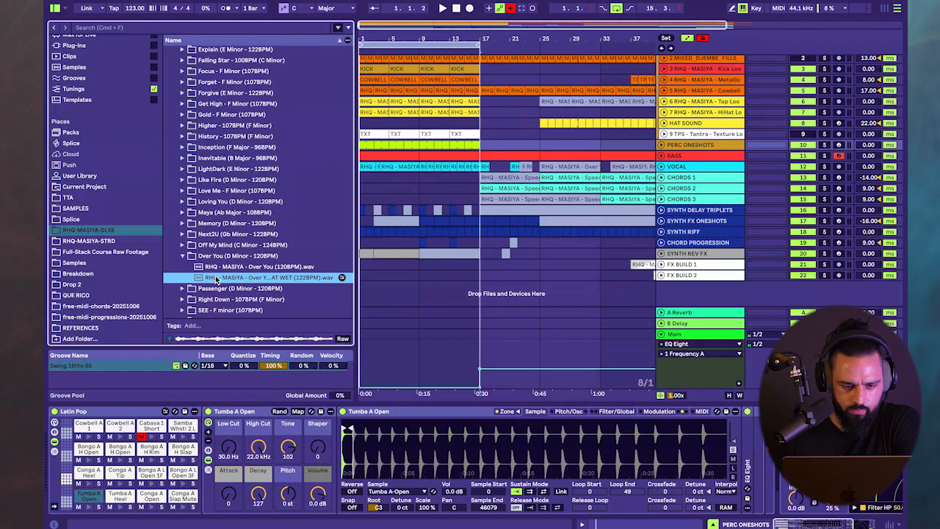
# - Place the Over You REPEAT WET (122BPM) sample on the VOCAL track from bar 9 to bar 17 and play it
pyautogui.scroll(5, 451, 161)
pyautogui.click(669, 167)
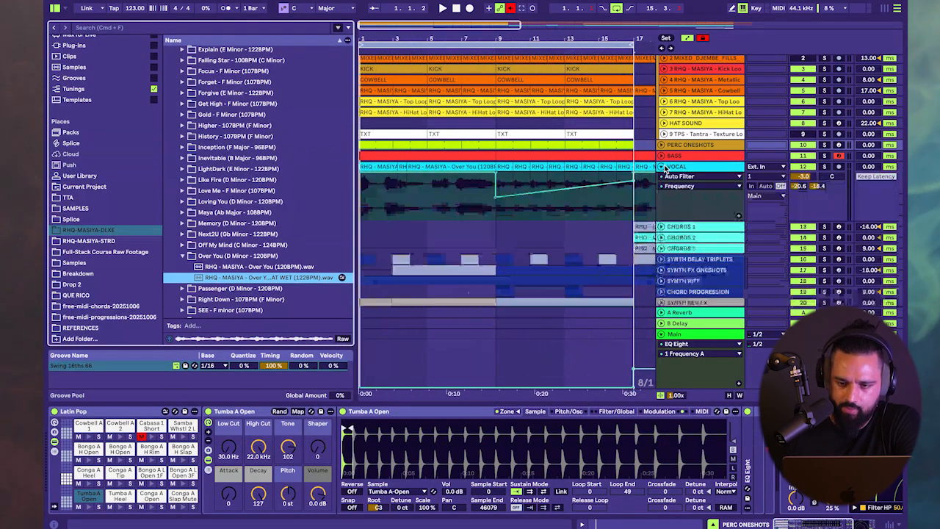
pyautogui.moveTo(234, 280); pyautogui.dragTo(507, 185)
pyautogui.scroll(-5, 560, 207)
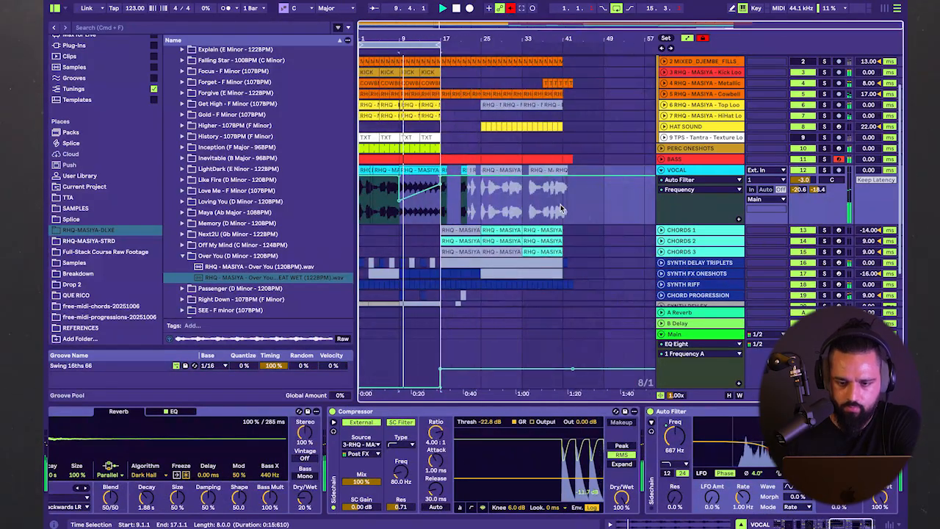
# - Check the new vocal clip's settings, collapse the VOCAL track and select the PERC ONESHOTS clips
pyautogui.click(421, 171)
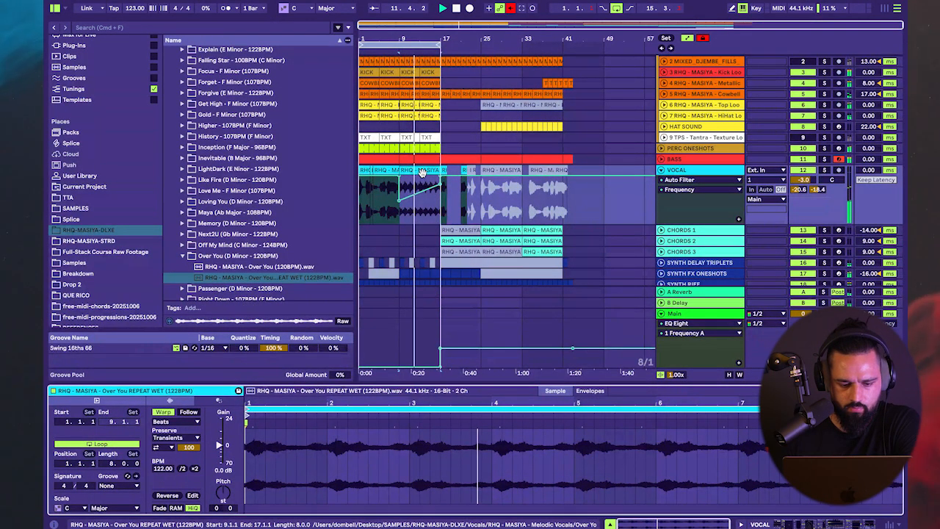
pyautogui.click(399, 226)
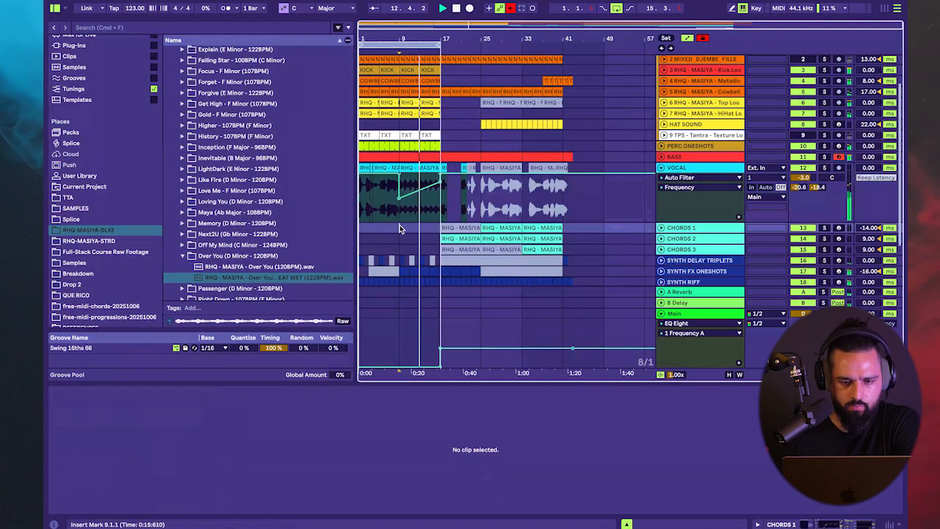
pyautogui.click(661, 168)
pyautogui.scroll(3, 398, 212)
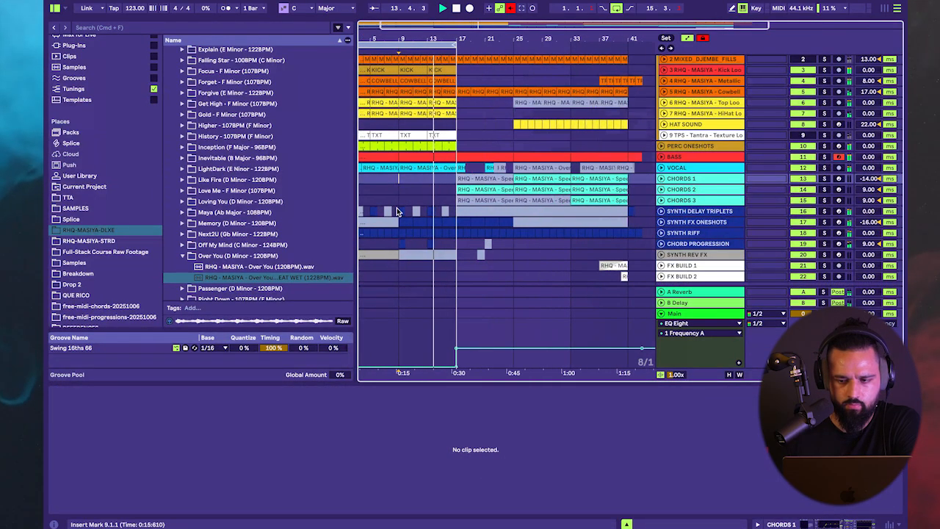
pyautogui.hscroll(-1, 397, 212)
pyautogui.scroll(3, 397, 210)
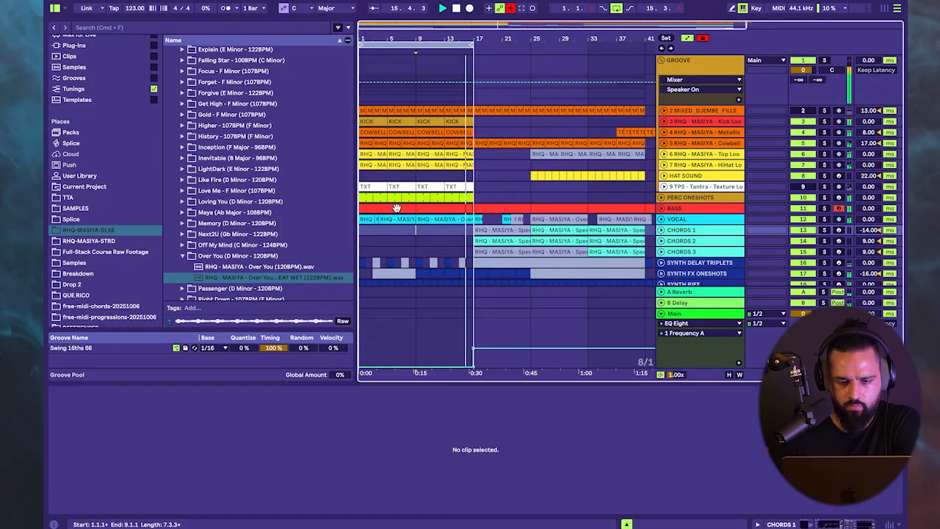
pyautogui.click(395, 206)
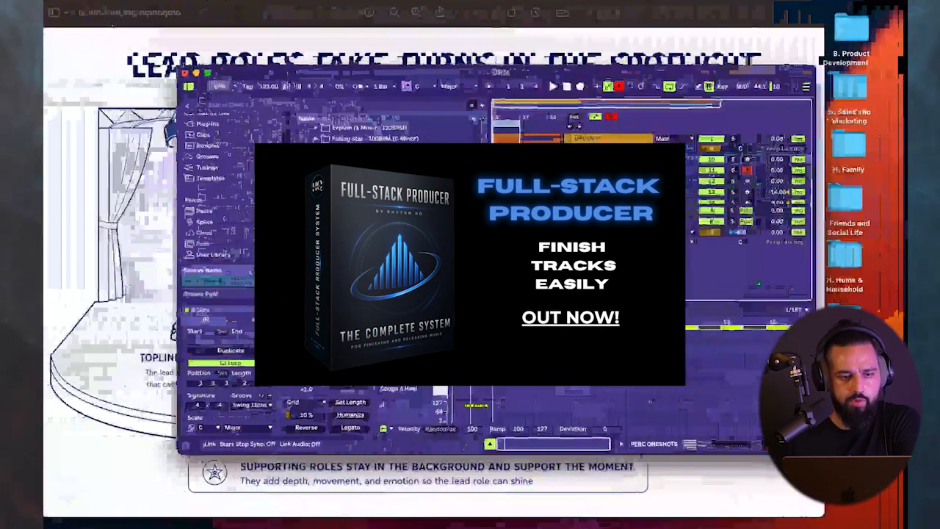
# - Switch from the lead-roles image to hooksriding.png in Preview and outline its Groove section
pyautogui.click(70, 20)
pyautogui.click(60, 14)
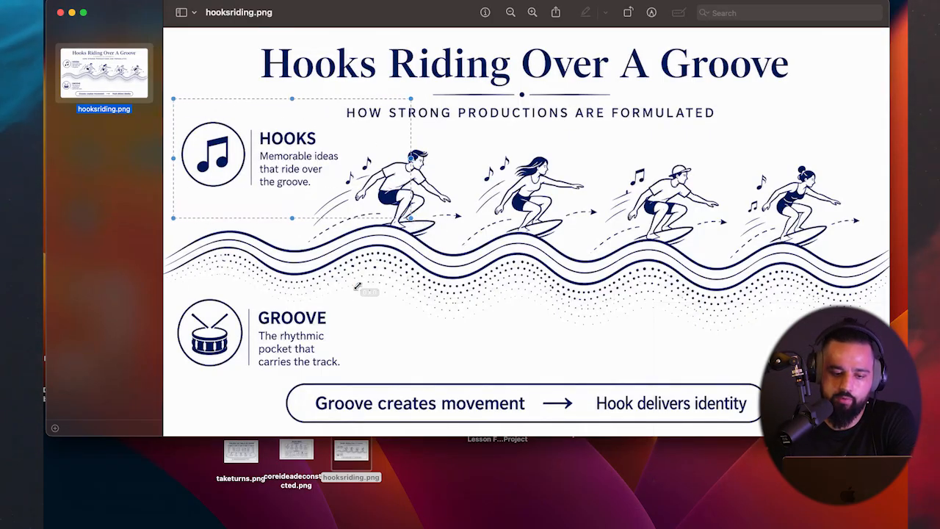
pyautogui.moveTo(358, 285); pyautogui.dragTo(167, 395)
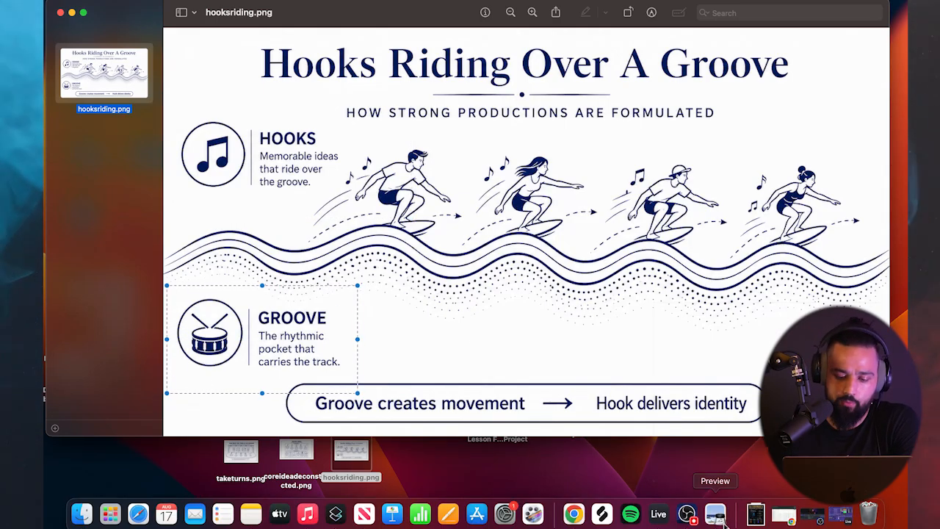
# - Switch from Preview to Ableton Live and solo the GROOVE group together with the BASS track
pyautogui.click(663, 498)
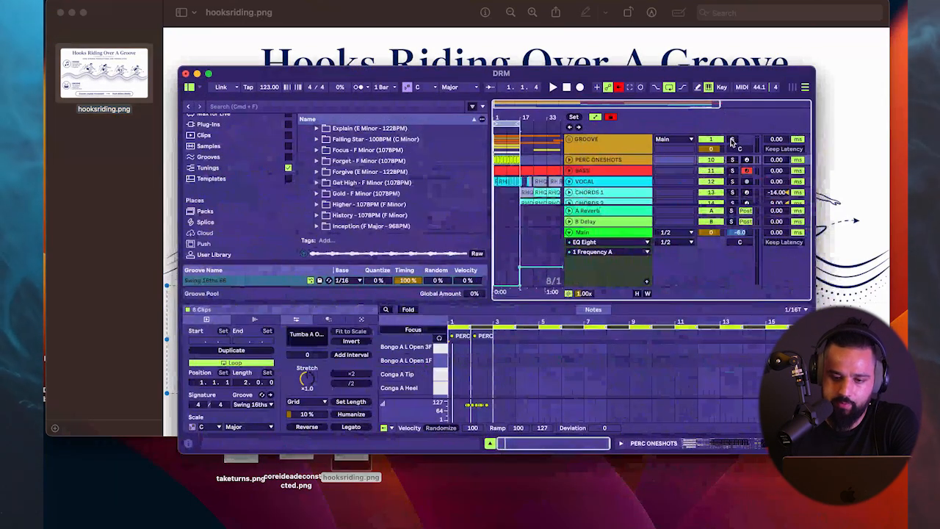
pyautogui.click(733, 140)
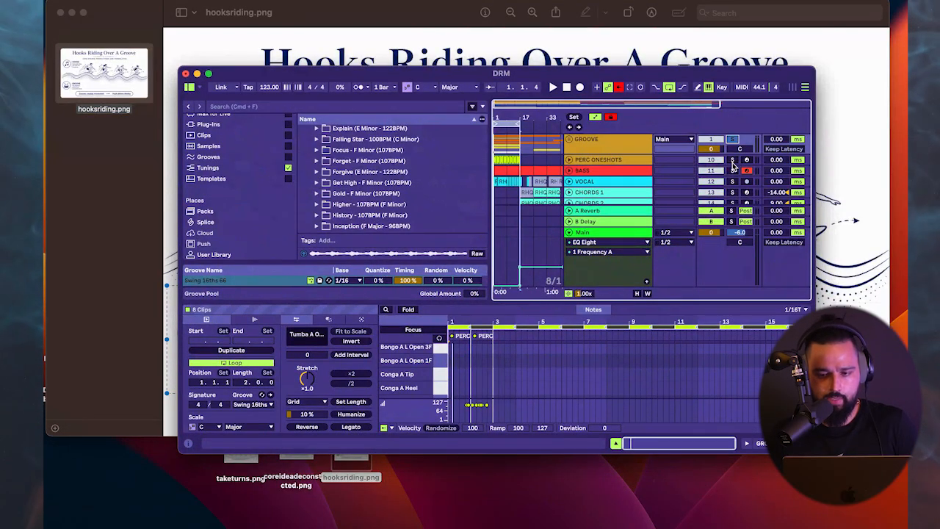
pyautogui.click(732, 171)
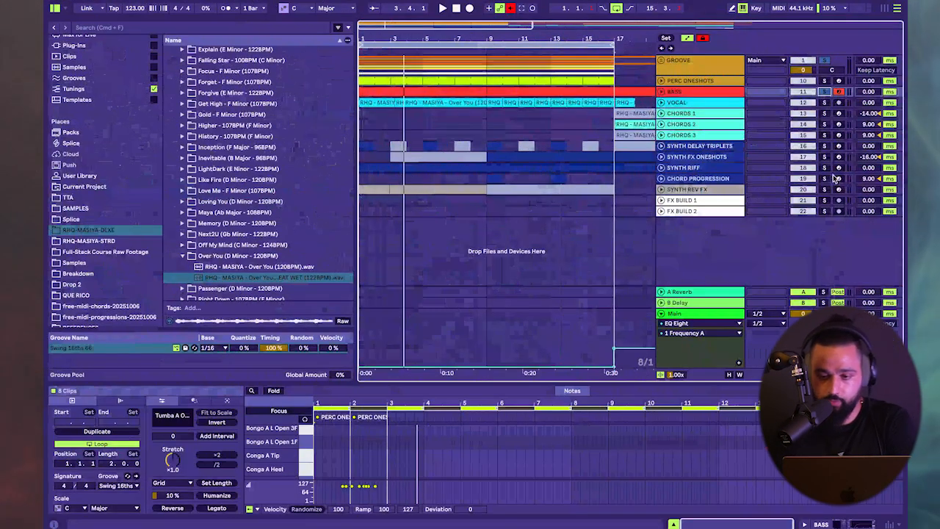
# - Solo the SYNTH RIFF, VOCAL, SYNTH DELAY TRIPLETS and CHORD PROGRESSION tracks in place of groove and bass, and play the hooks
pyautogui.click(825, 168)
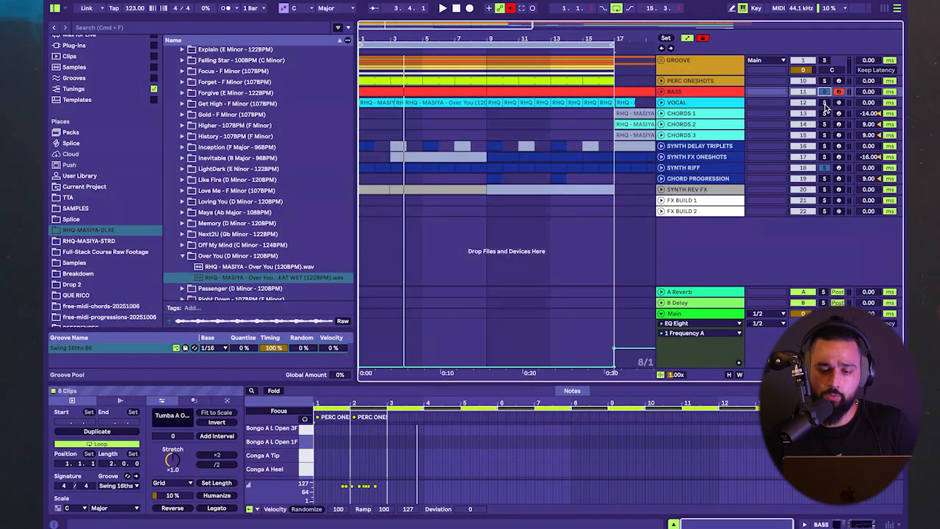
pyautogui.click(824, 103)
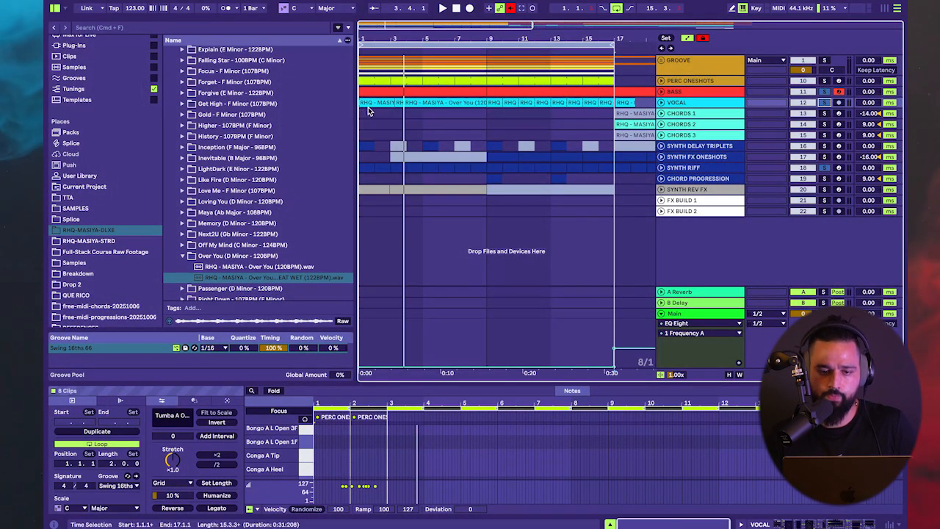
pyautogui.click(596, 89)
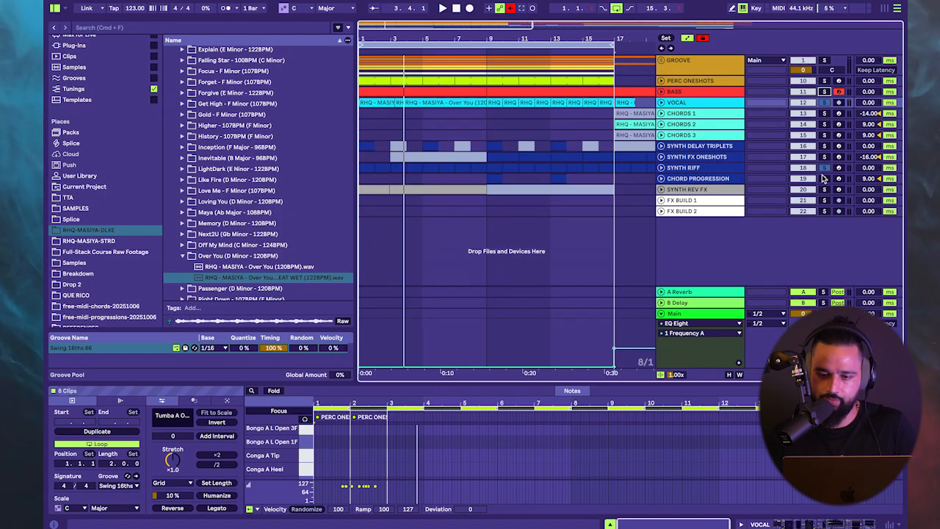
pyautogui.click(824, 145)
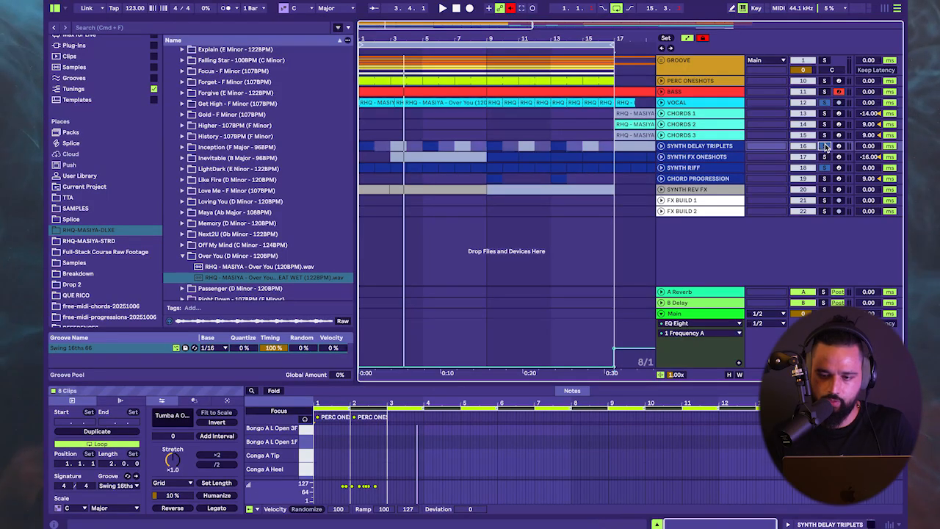
pyautogui.click(824, 179)
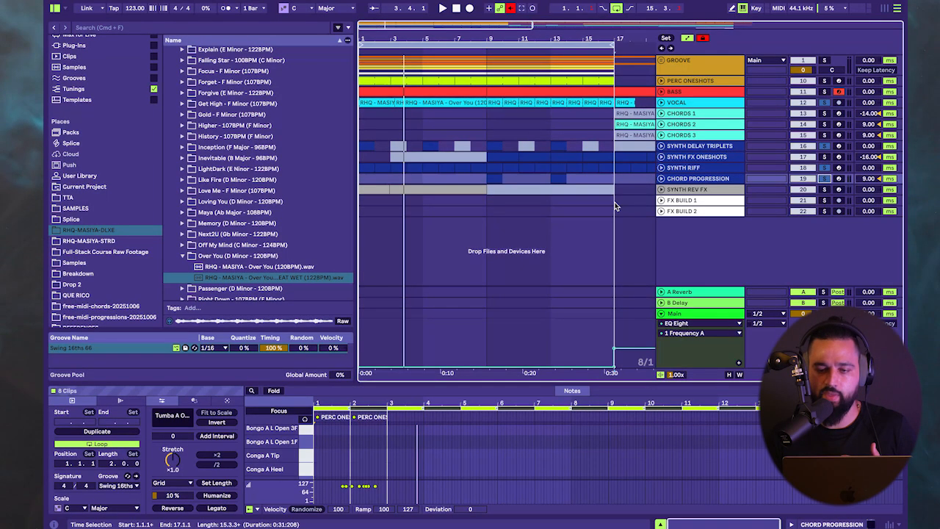
pyautogui.click(374, 102)
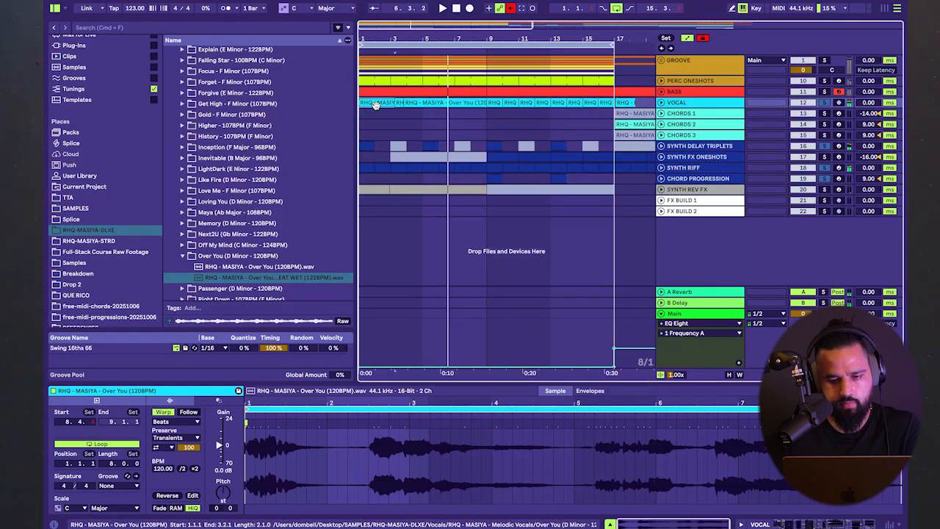
# - Minimize Ableton Live to return to hooksriding.png, clear the outline around its Groove section and close the image
pyautogui.click(73, 5)
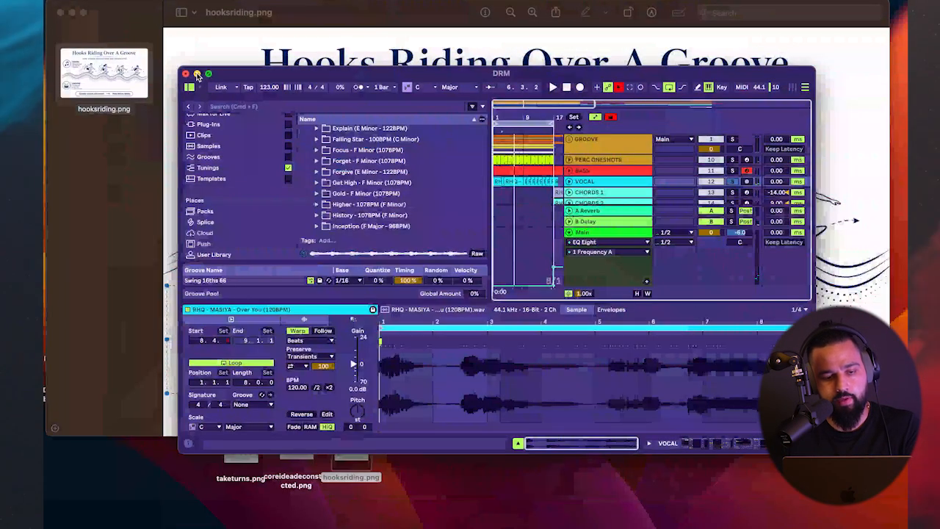
pyautogui.click(197, 76)
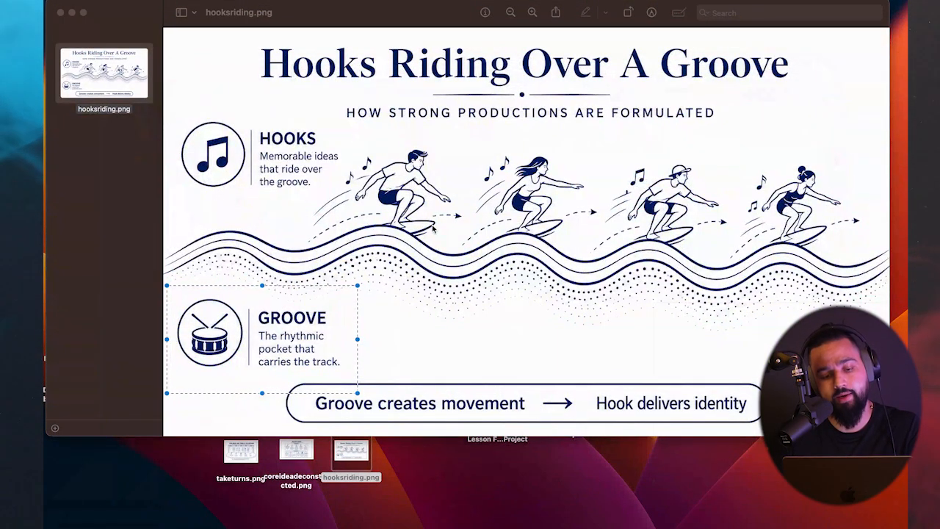
pyautogui.click(357, 253)
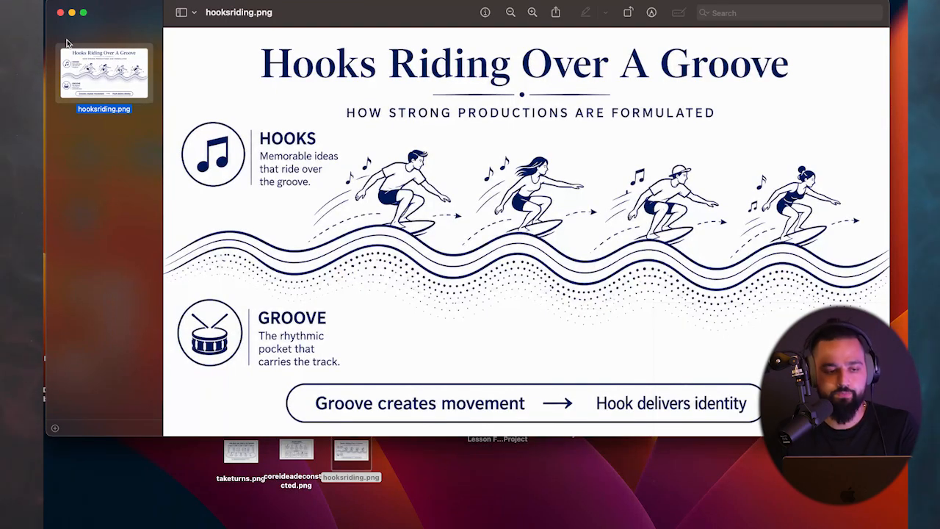
pyautogui.click(61, 13)
# - View coreideadeconstructed.png, close it, and switch back to an enlarged Ableton Live window
pyautogui.doubleClick(296, 449)
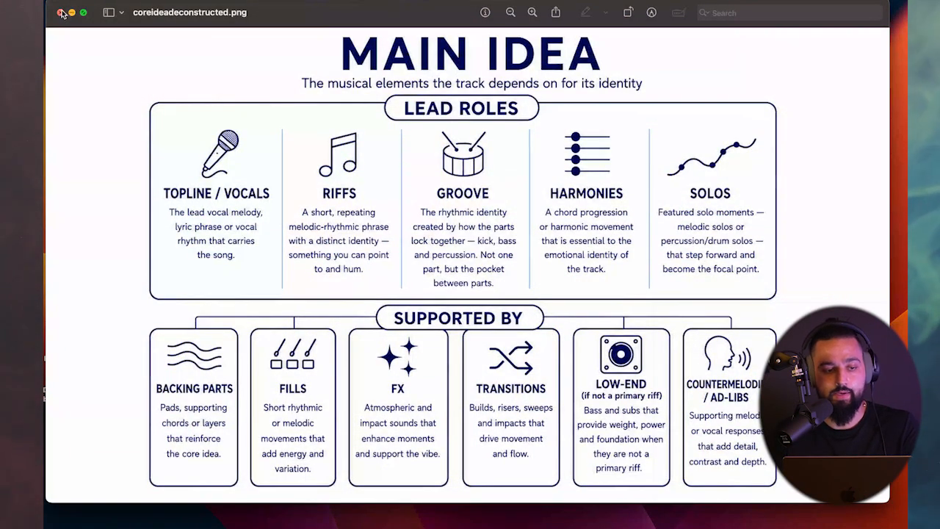
pyautogui.click(61, 14)
pyautogui.click(850, 513)
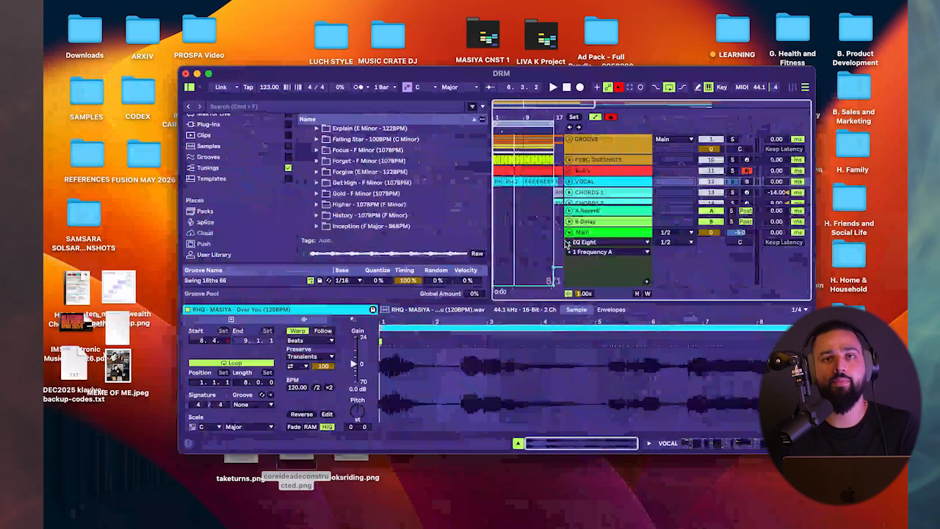
pyautogui.click(209, 73)
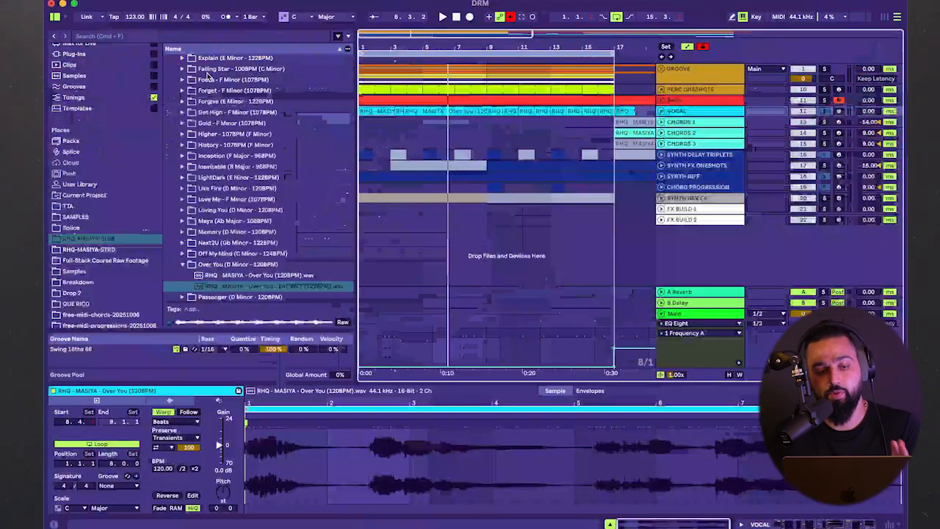
pyautogui.rightClick(432, 202)
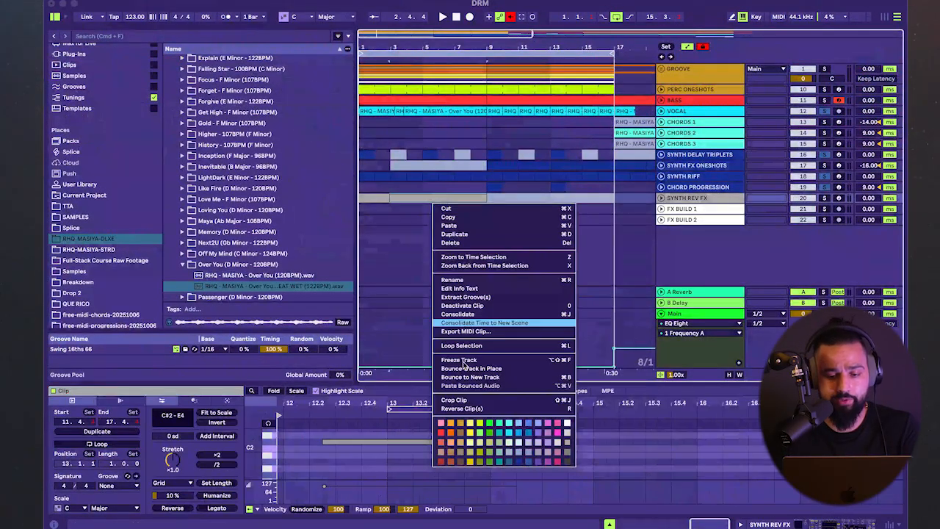
pyautogui.rightClick(387, 265)
pyautogui.click(436, 418)
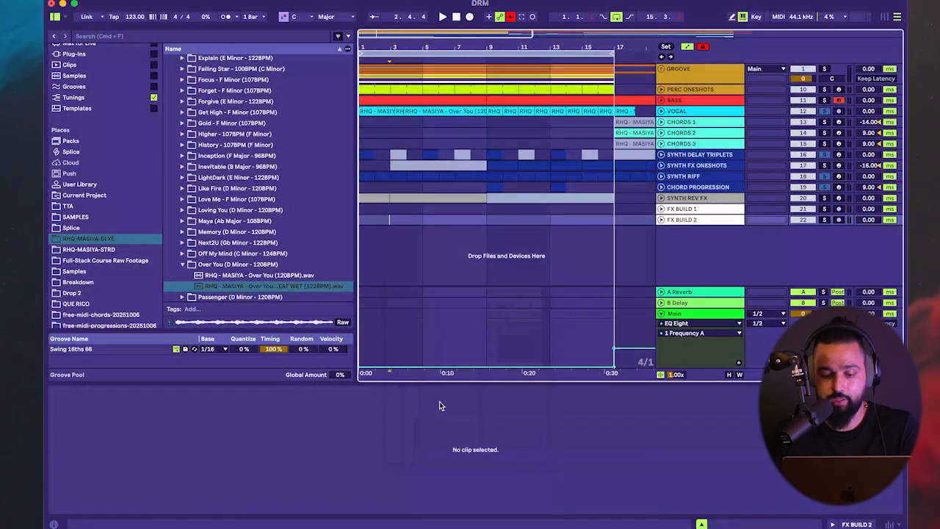
# - Clear the solos on all tracks and place the insert mark at bar 1 on the CHORDS 2 track
pyautogui.press('-')
pyautogui.press('-')
pyautogui.click(373, 141)
pyautogui.click(364, 135)
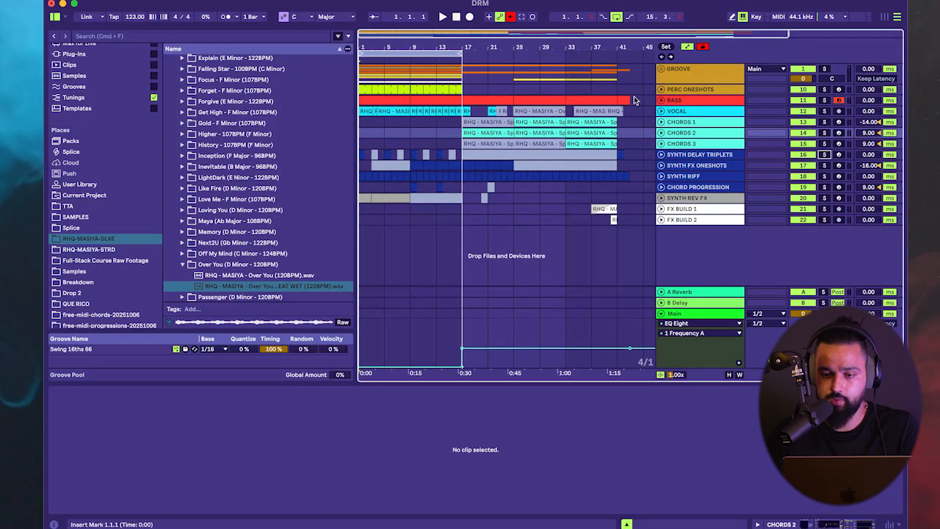
pyautogui.click(462, 197)
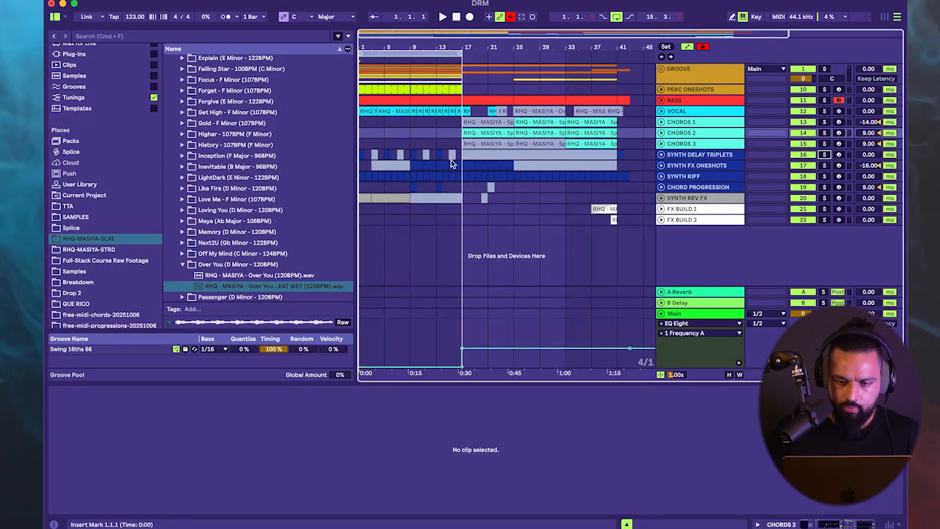
# - Start playback and add a locator named CORE IDEA at bar 1 of the arrangement
pyautogui.scroll(5, 382, 123)
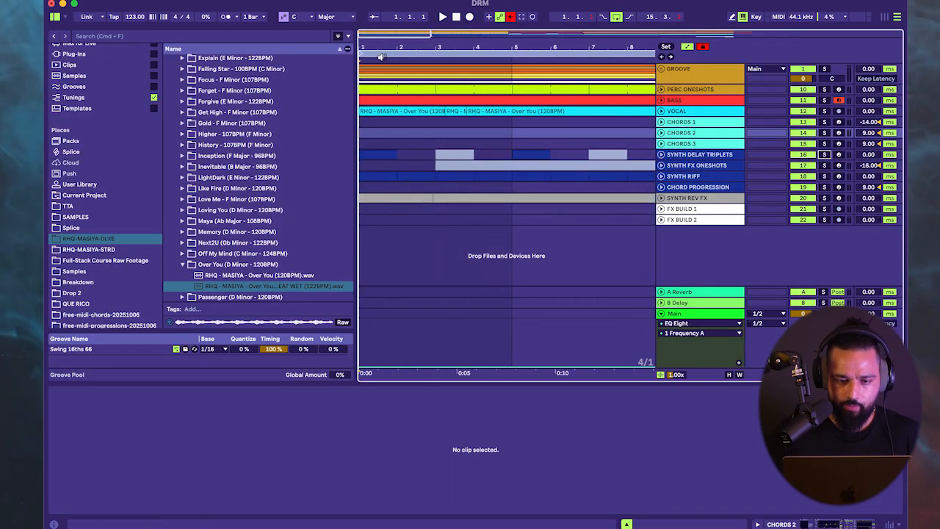
pyautogui.press('space')
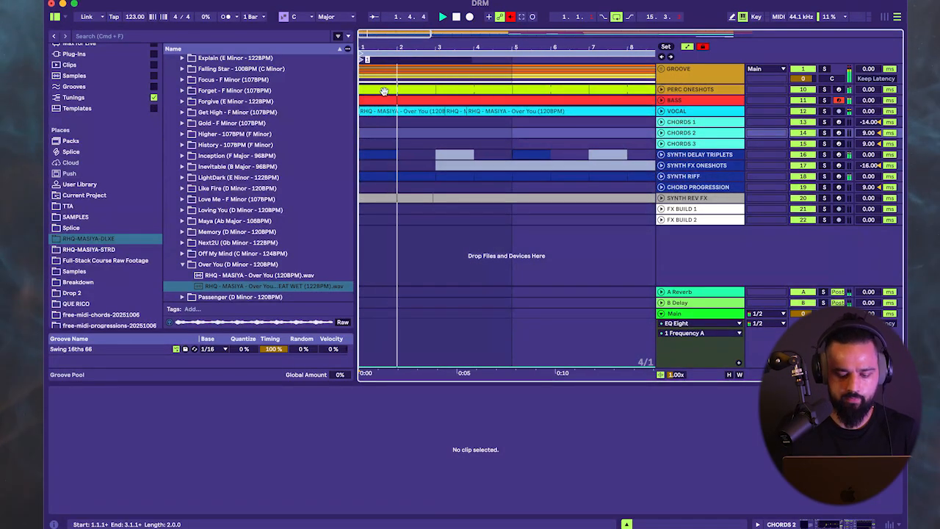
pyautogui.write('CORE IDEA')
pyautogui.press('Return')
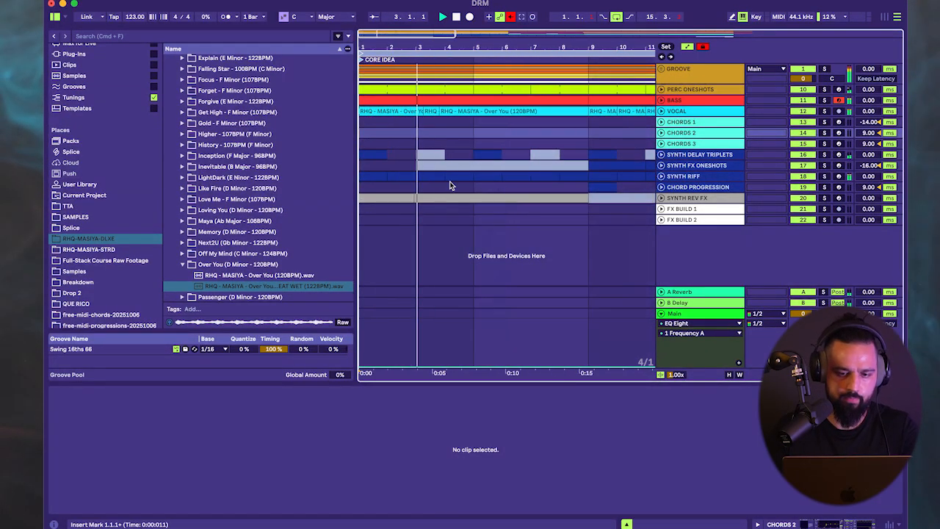
pyautogui.scroll(-4, 446, 182)
pyautogui.scroll(-3, 450, 227)
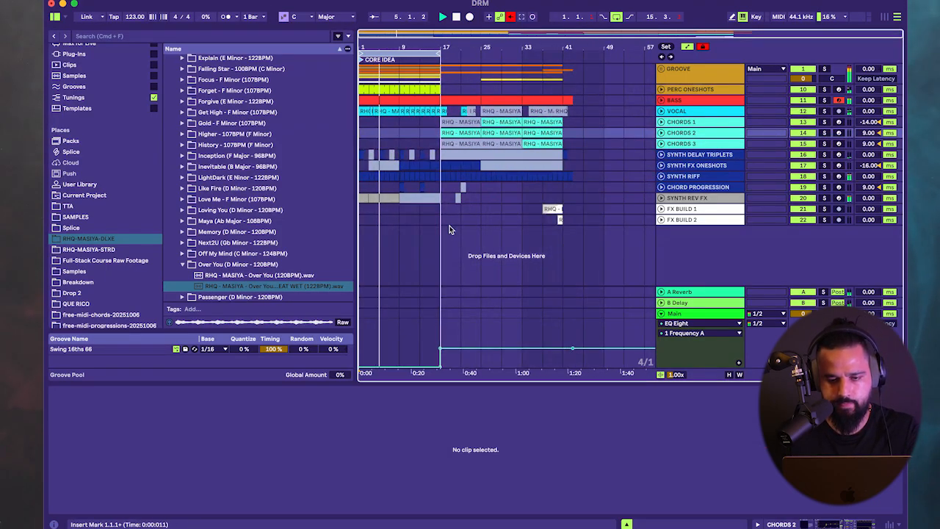
pyautogui.press('z')
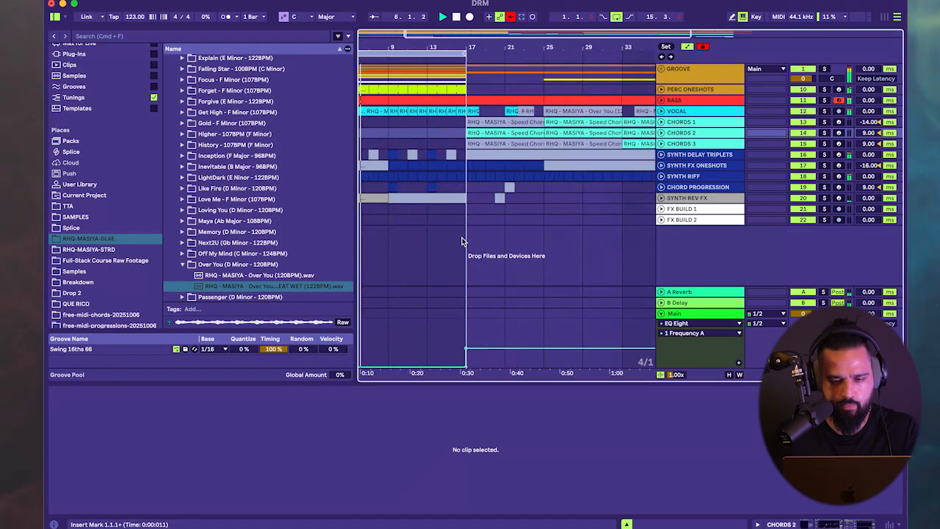
pyautogui.rightClick(463, 240)
pyautogui.click(476, 393)
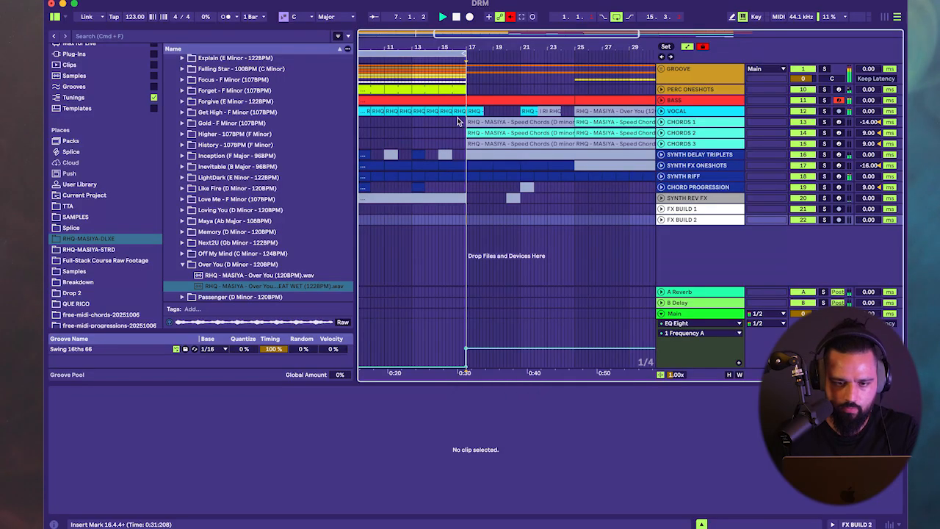
pyautogui.press('+')
pyautogui.hscroll(-3, 440, 81)
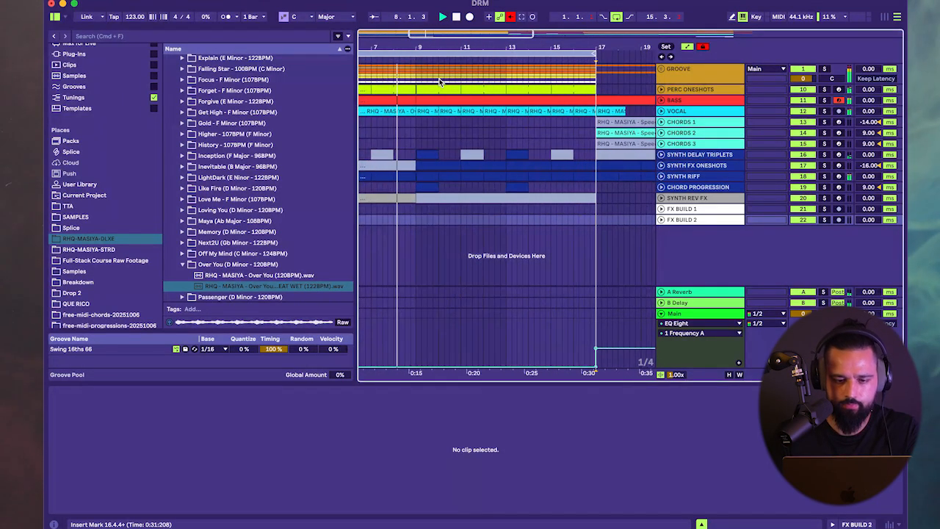
# - Extend the arrangement loop so it runs from bar 1 to bar 41
pyautogui.press('-')
pyautogui.press('-')
pyautogui.press('-')
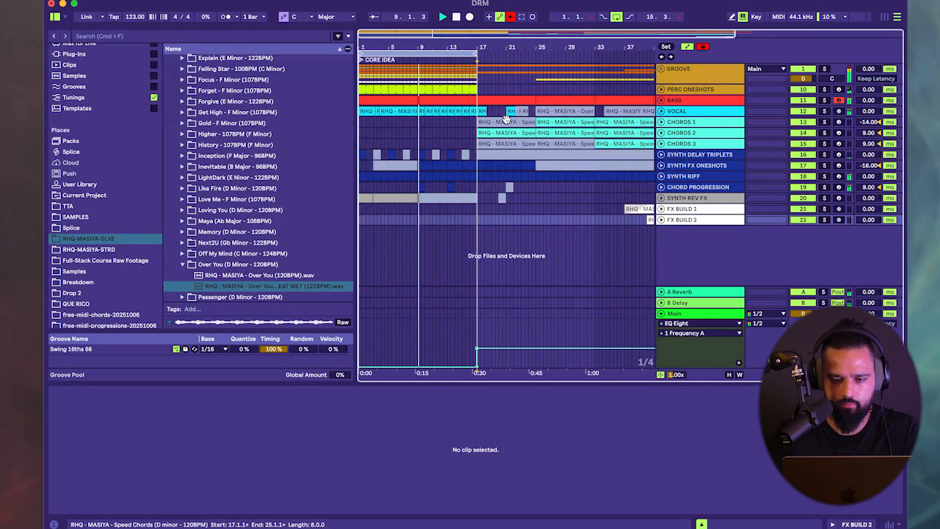
pyautogui.press('-')
pyautogui.moveTo(438, 53); pyautogui.dragTo(562, 53)
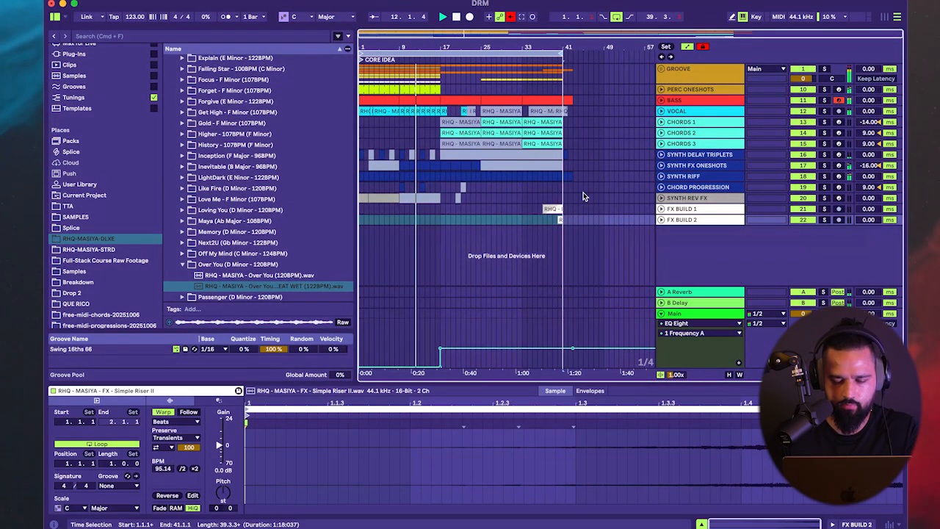
# - Add a locator named BREAK IDEA at bar 17 of the arrangement
pyautogui.press('+')
pyautogui.rightClick(439, 61)
pyautogui.click(457, 92)
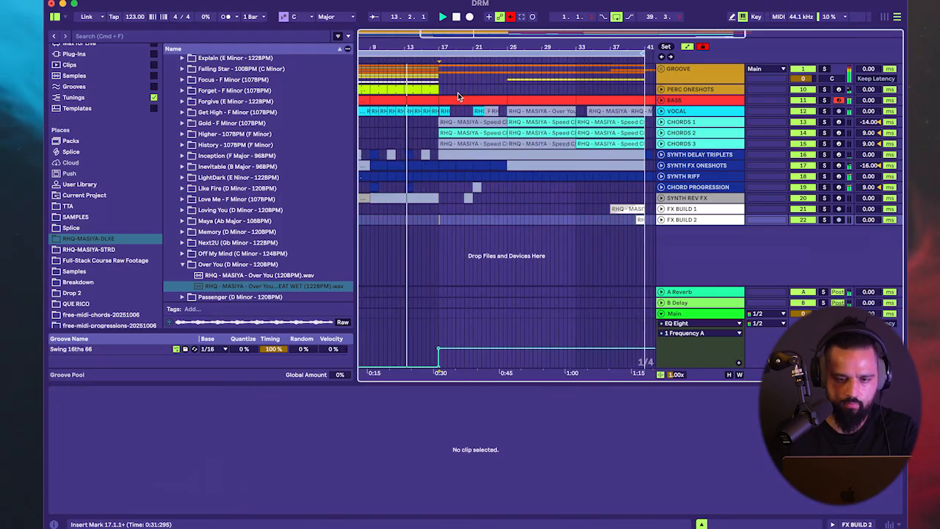
pyautogui.rightClick(440, 65)
pyautogui.click(458, 88)
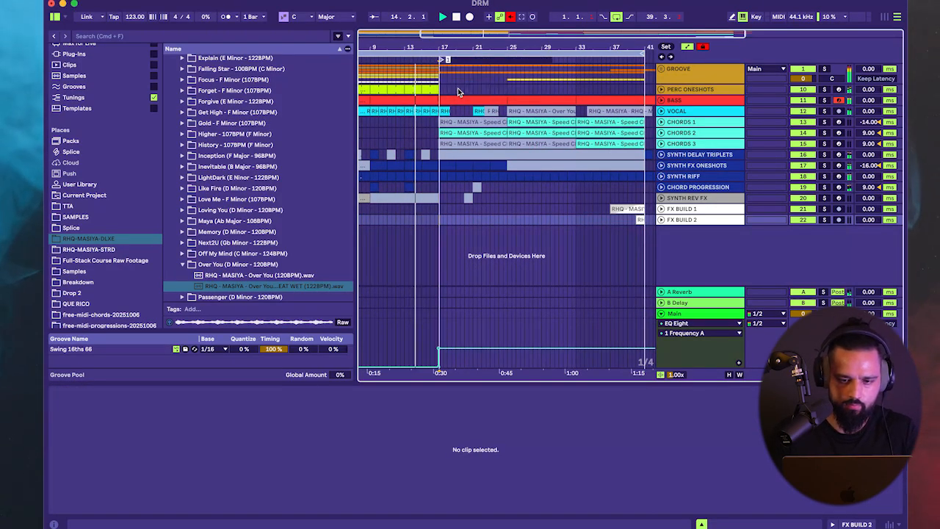
pyautogui.write('BREAK IDEA')
pyautogui.press('Return')
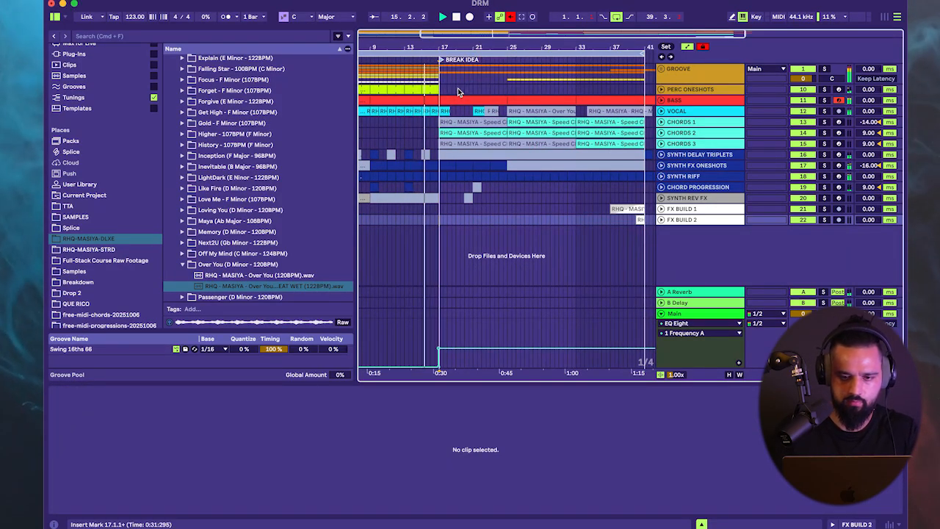
# - Deactivate the VOCAL clips at bars 17 and 21 in the break section
pyautogui.hscroll(-1, 475, 142)
pyautogui.scroll(-4, 474, 143)
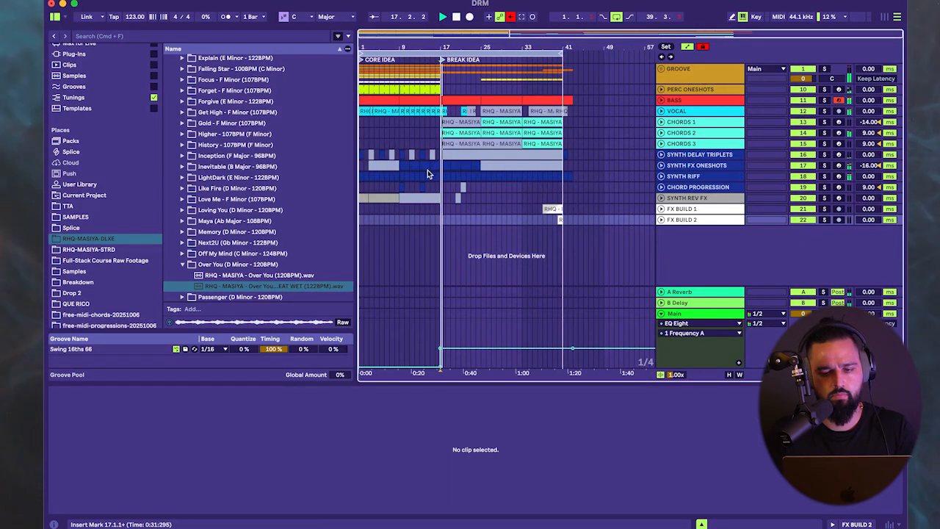
pyautogui.scroll(4, 428, 170)
pyautogui.click(461, 112)
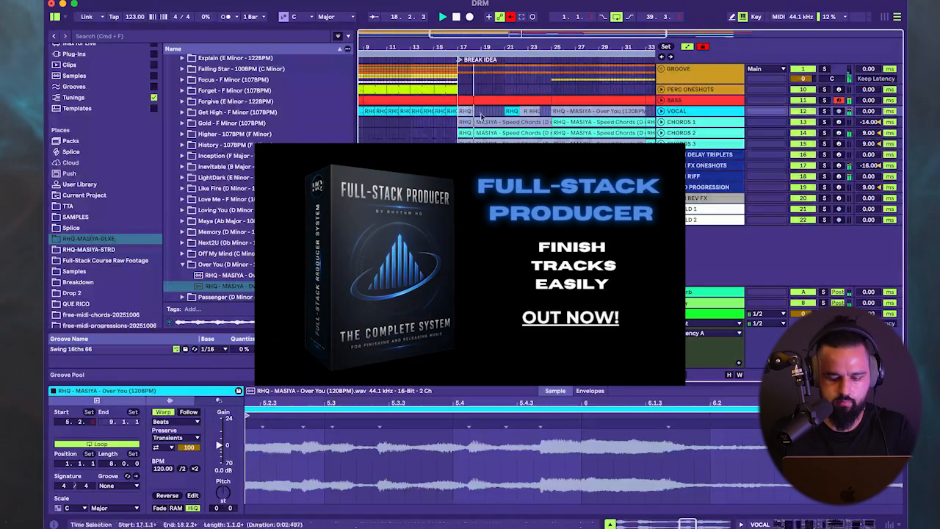
pyautogui.scroll(-4, 508, 112)
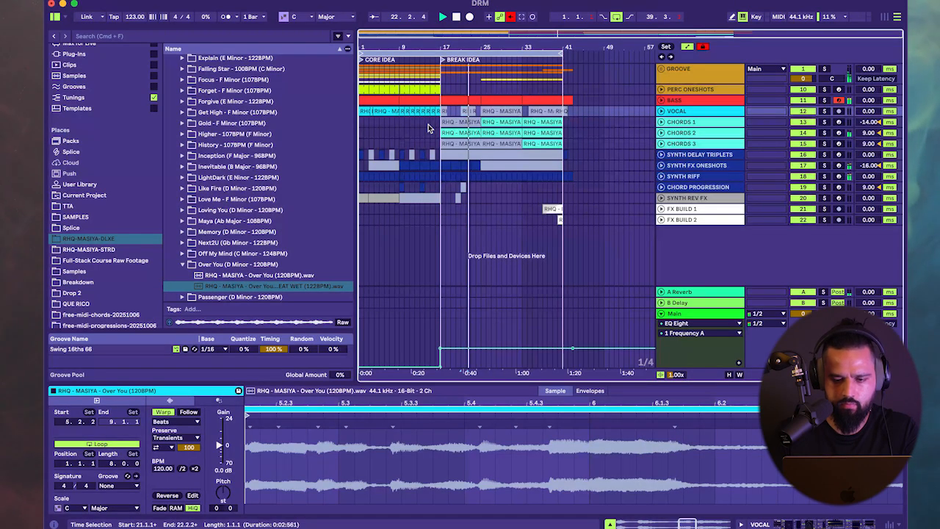
# - Expand the GROOVE group and duplicate the TXT texture loop clips across the break section up to bar 41
pyautogui.click(661, 69)
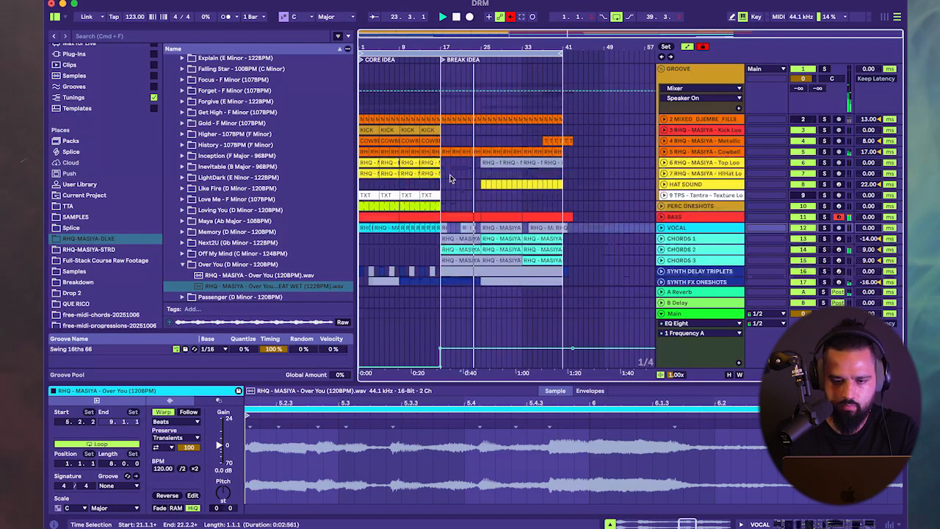
pyautogui.click(434, 194)
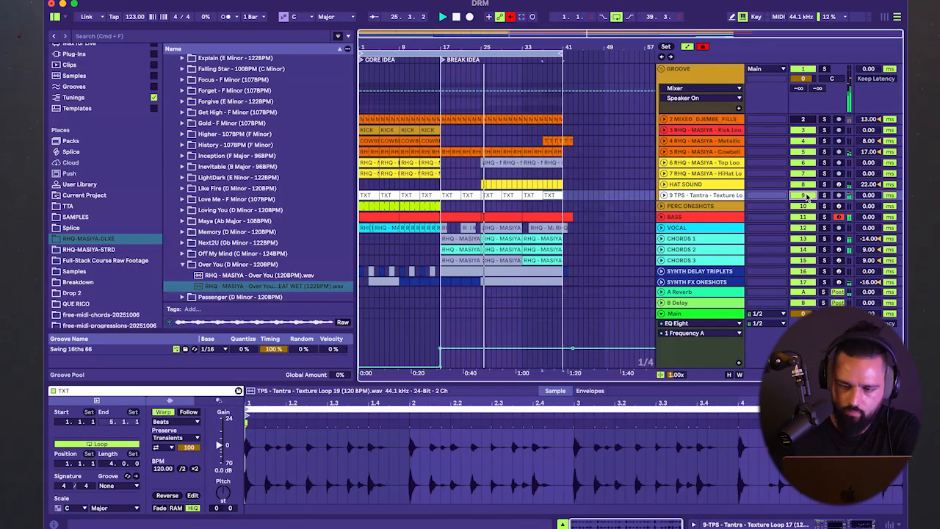
pyautogui.rightClick(716, 198)
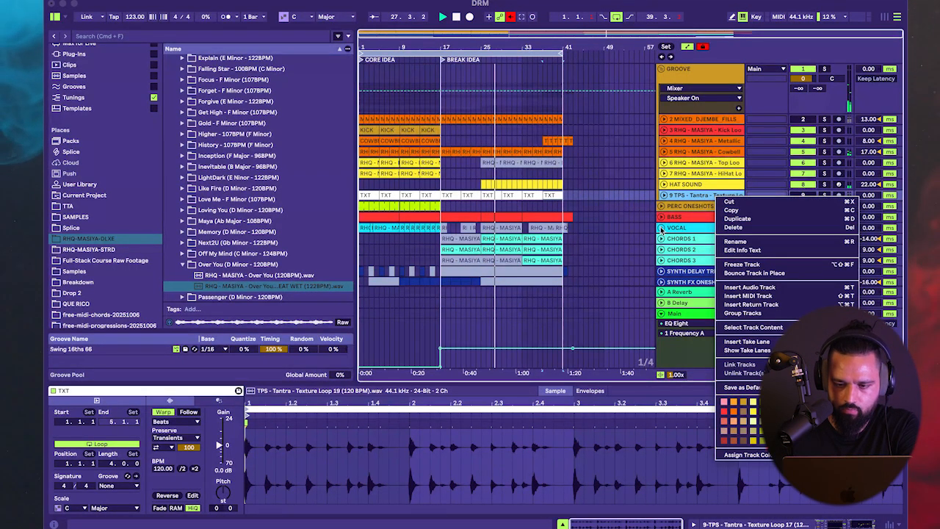
pyautogui.click(573, 212)
# - Select the time range from bar 18 to bar 44 on the Tantra texture loop track
pyautogui.click(595, 195)
pyautogui.moveTo(594, 195); pyautogui.dragTo(474, 195)
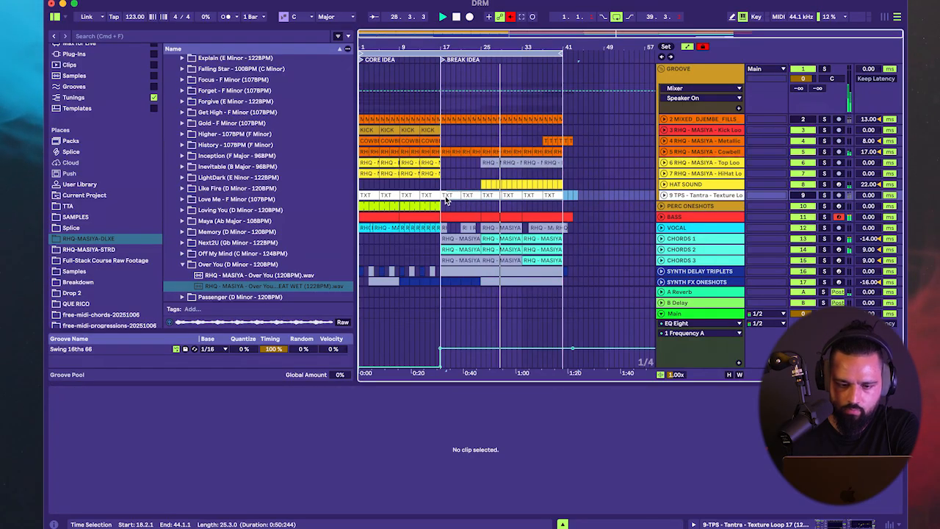
# - Set the arrangement's fixed grid to 8 bars and clear the texture loop clips from the BREAK IDEA section
pyautogui.rightClick(446, 200)
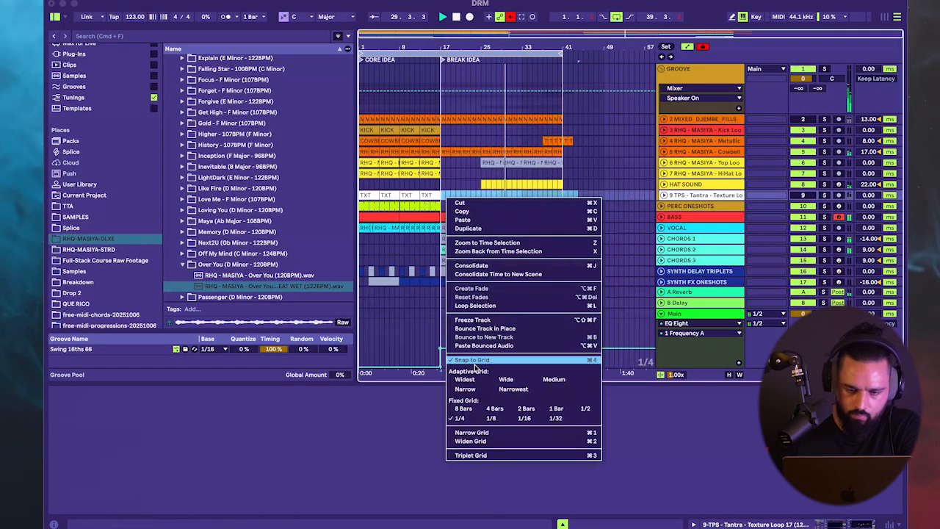
pyautogui.click(464, 409)
pyautogui.scroll(-4, 572, 199)
pyautogui.click(572, 200)
pyautogui.scroll(3, 571, 198)
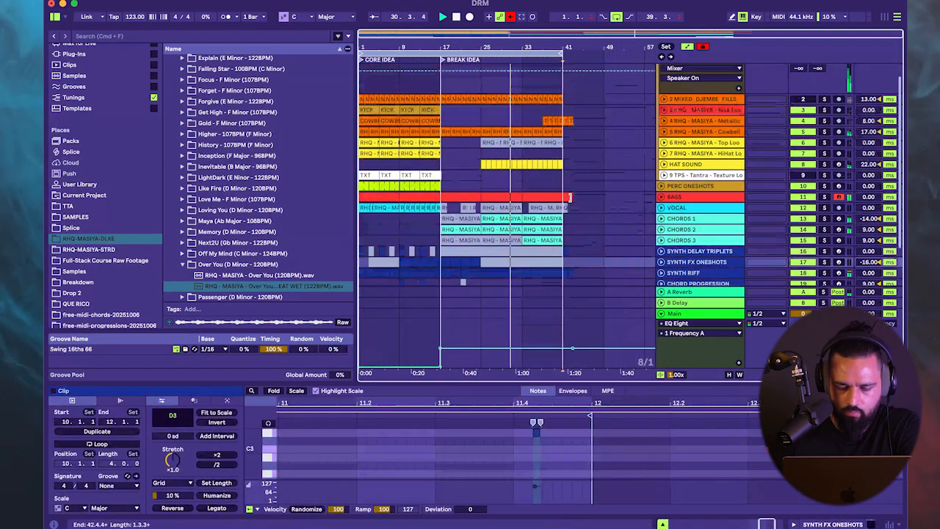
# - Open the CHORDS 1 track's Serum 2 instrument to examine its patch, and close it again
pyautogui.scroll(-4, 594, 199)
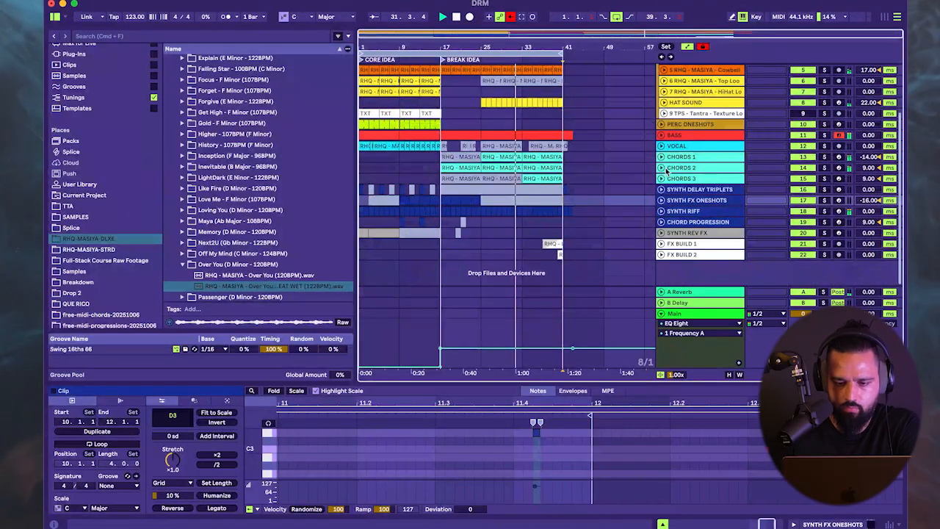
pyautogui.click(672, 147)
pyautogui.click(679, 158)
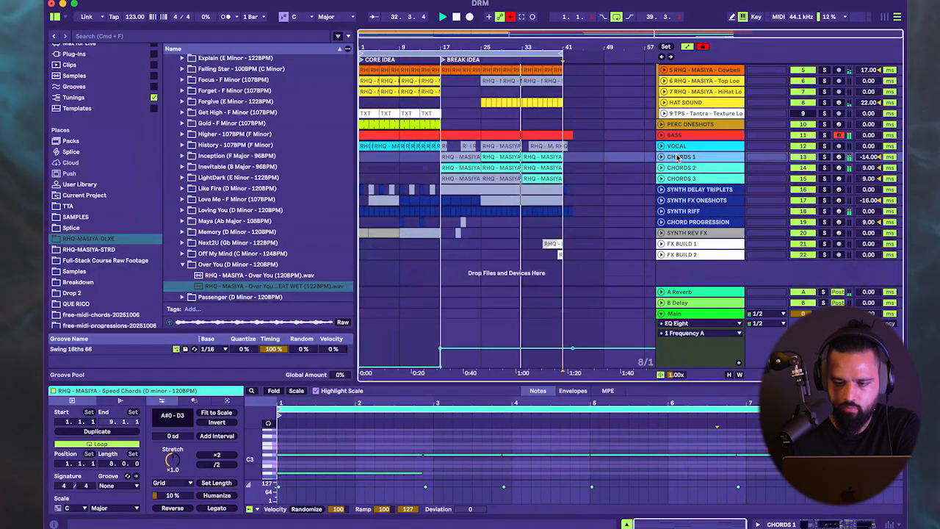
pyautogui.doubleClick(678, 158)
pyautogui.click(71, 412)
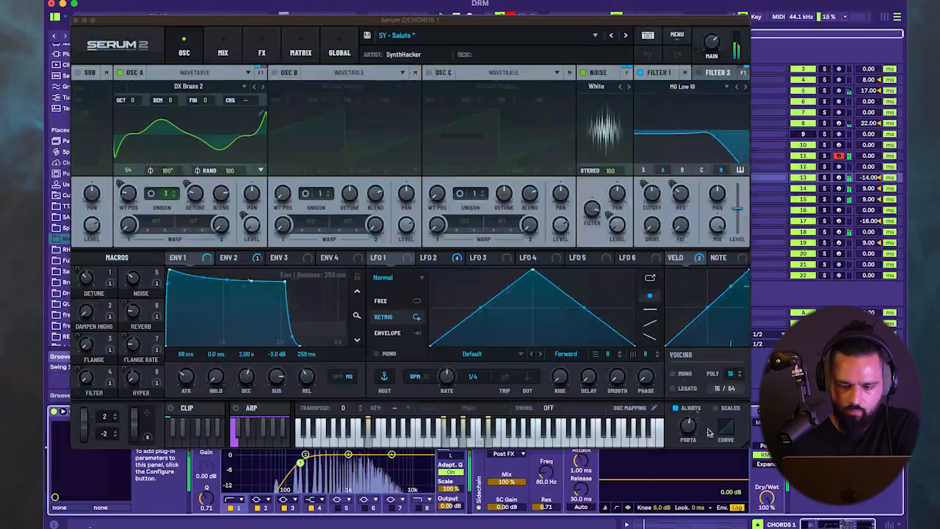
pyautogui.click(76, 21)
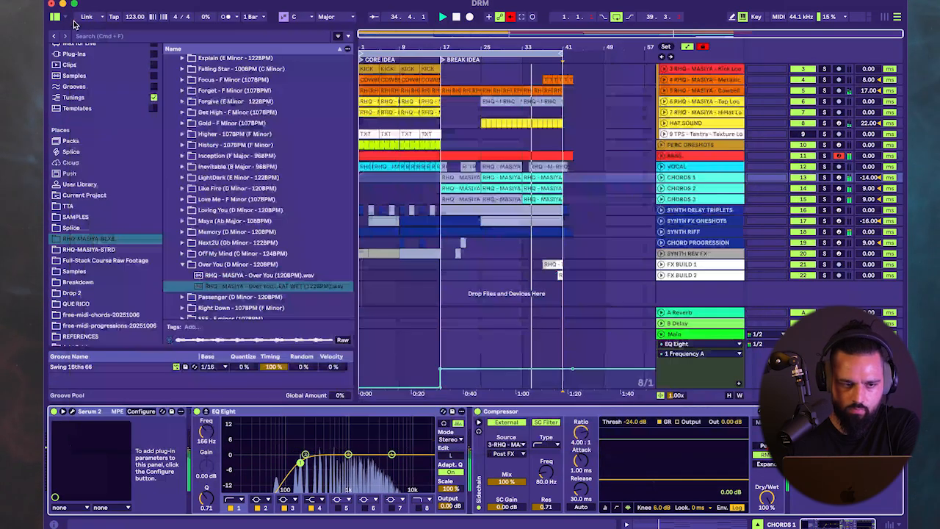
# - Set the fixed grid to 2 bars and extend the arrangement loop to cover bars 1 to 43
pyautogui.rightClick(578, 243)
pyautogui.click(661, 393)
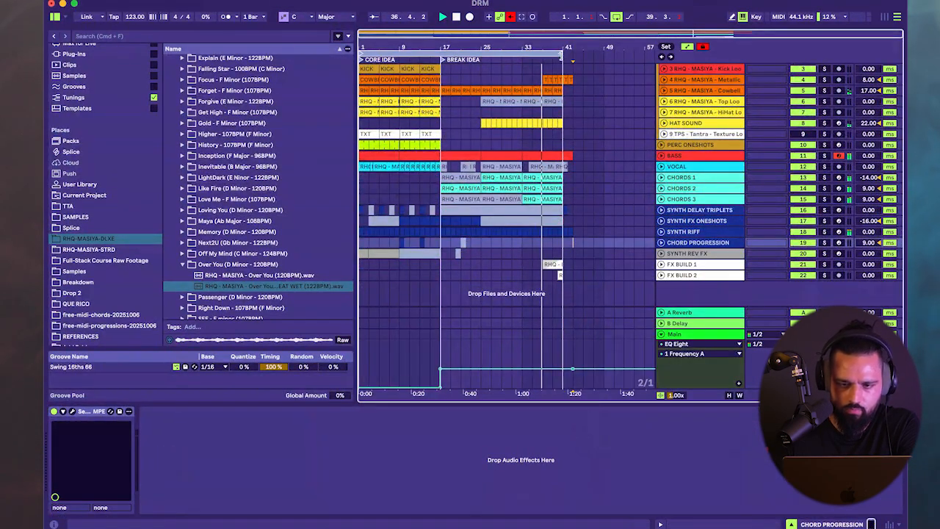
pyautogui.scroll(3, 575, 163)
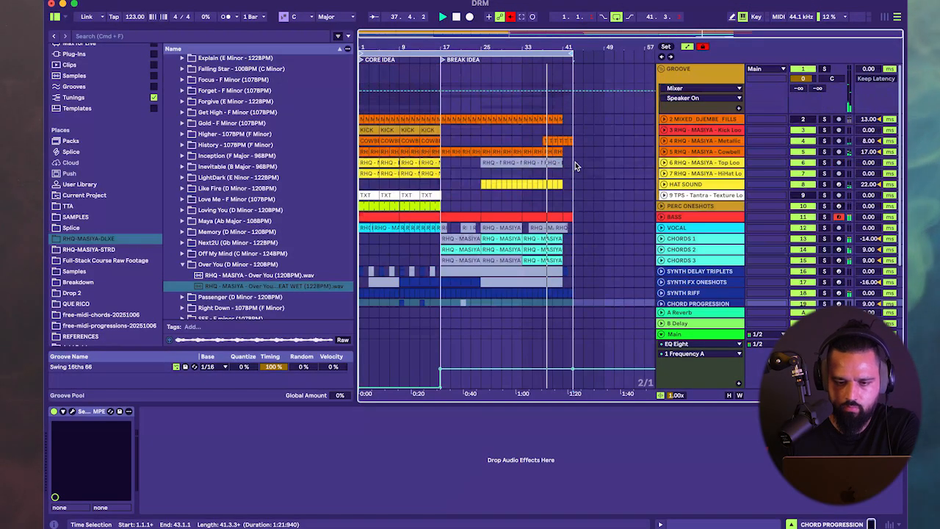
# - Look over the tracks during playback, and collapse the GROOVE group while stopping the playback
pyautogui.scroll(-3, 575, 164)
pyautogui.scroll(3, 575, 166)
pyautogui.scroll(-3, 575, 166)
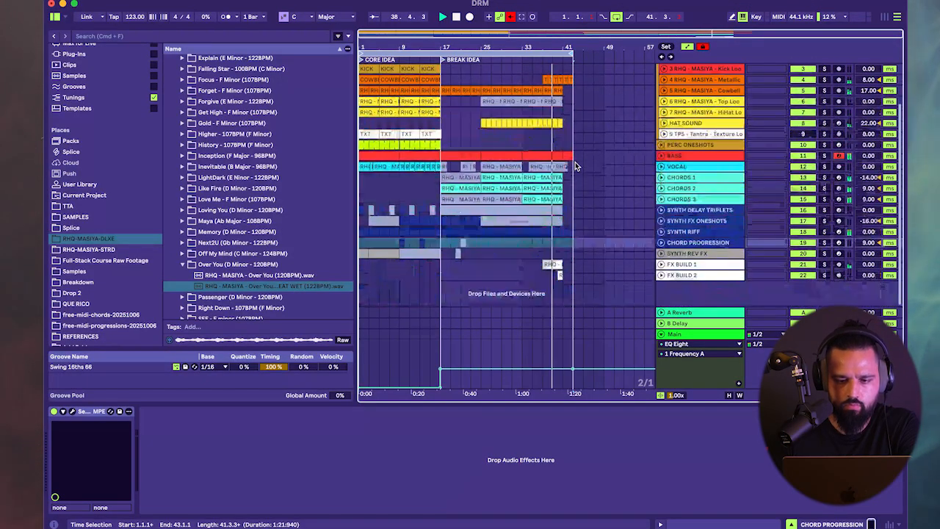
pyautogui.scroll(3, 575, 166)
pyautogui.scroll(-3, 575, 166)
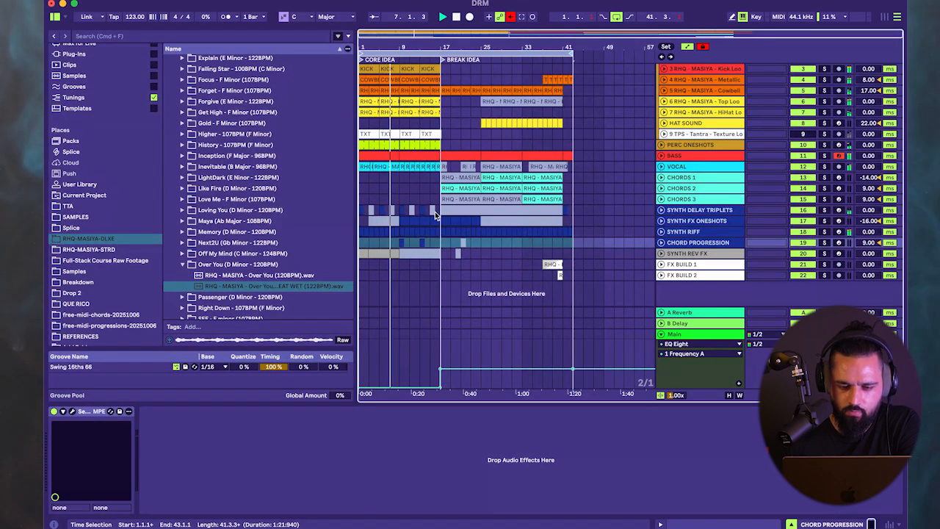
pyautogui.scroll(4, 435, 211)
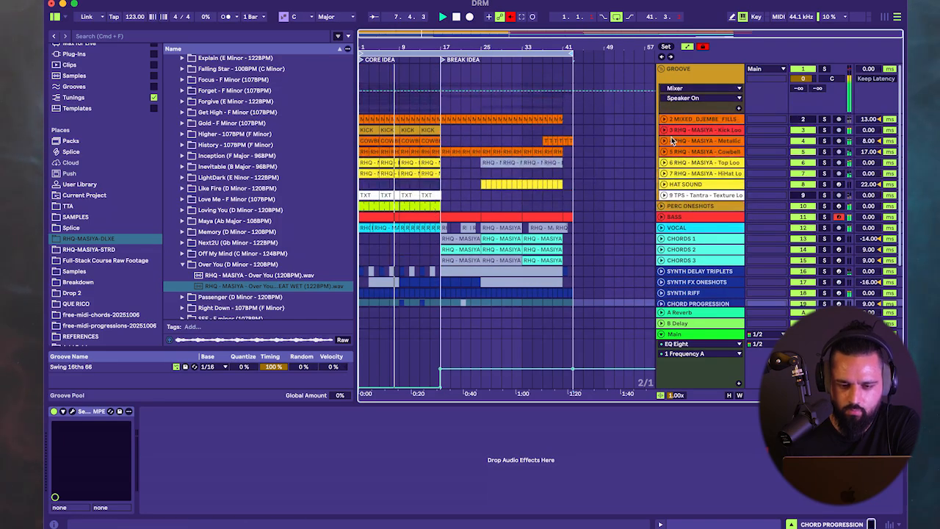
pyautogui.click(660, 70)
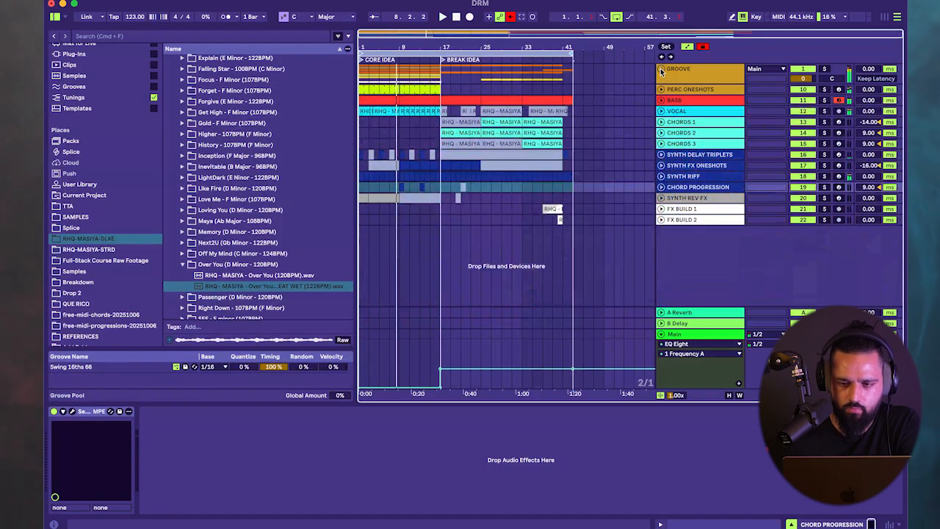
# - Open hooksriding.png from the desktop to view the groove and hooks diagram, and return to Ableton Live
pyautogui.click(63, 5)
pyautogui.click(360, 444)
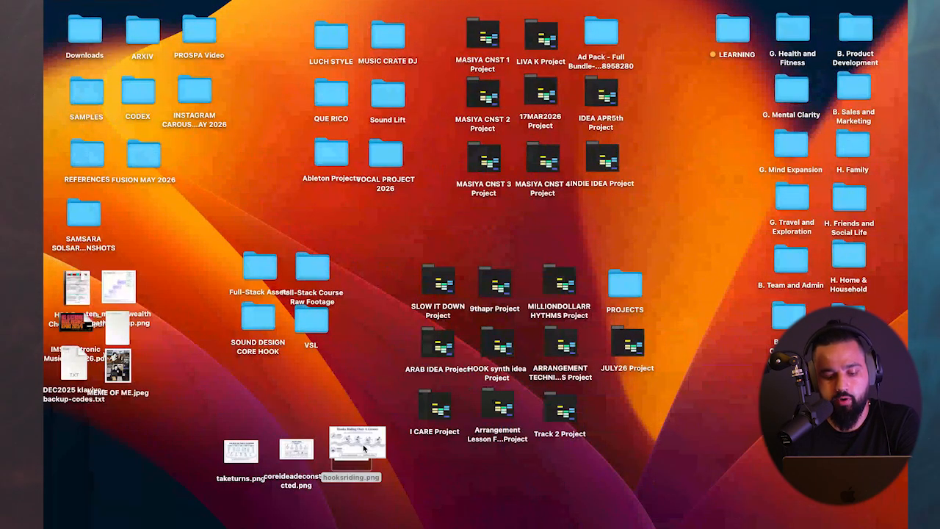
pyautogui.doubleClick(363, 448)
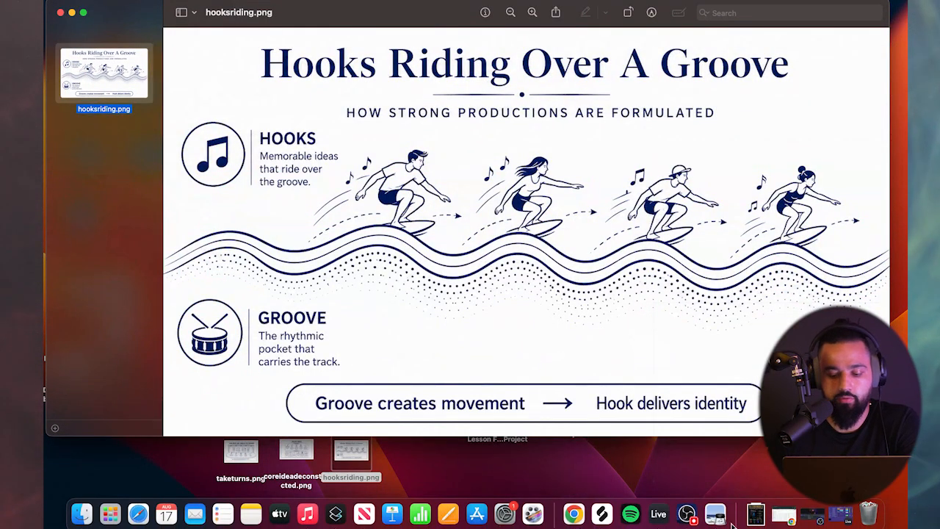
pyautogui.click(663, 512)
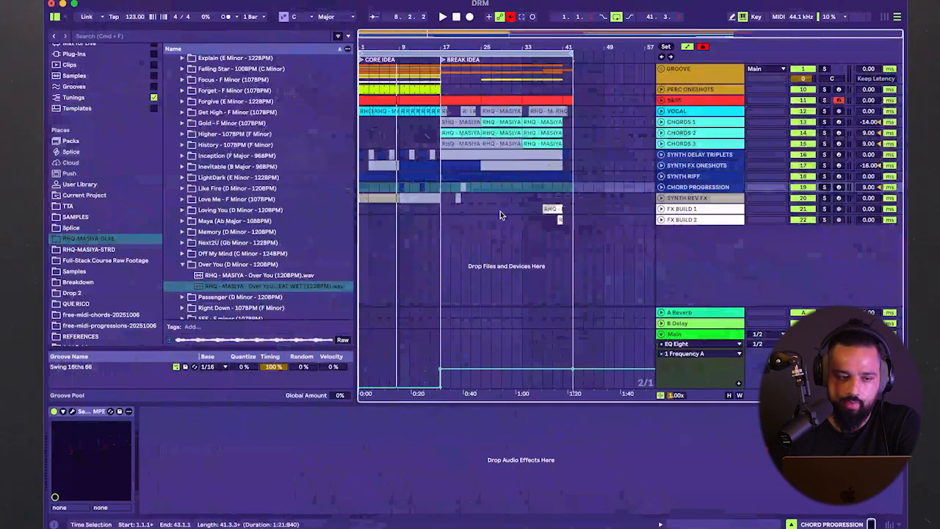
# - Set the arrangement's fixed grid to 8 bars and select the Main track
pyautogui.rightClick(512, 223)
pyautogui.click(526, 373)
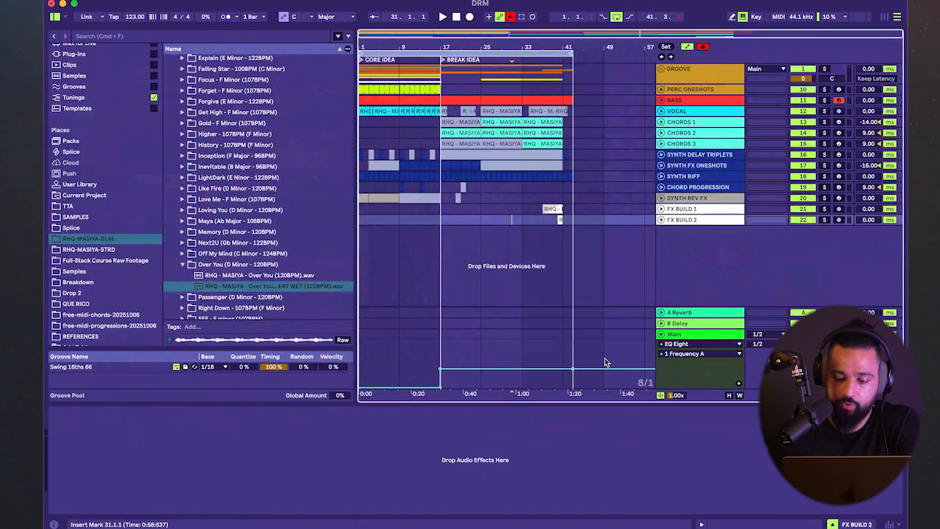
pyautogui.click(639, 360)
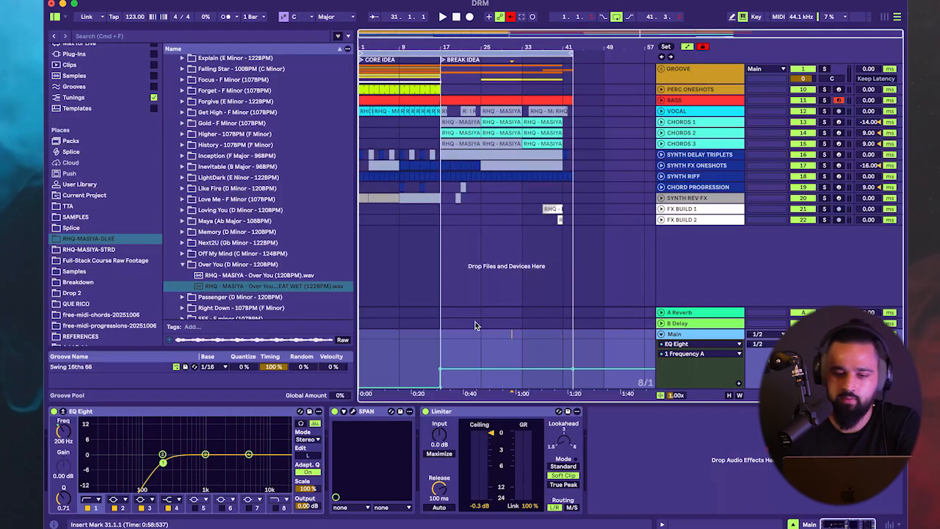
# - Narrow the fixed grid to 4 bars and play the looped arrangement from bar 41
pyautogui.click(439, 193)
pyautogui.rightClick(439, 193)
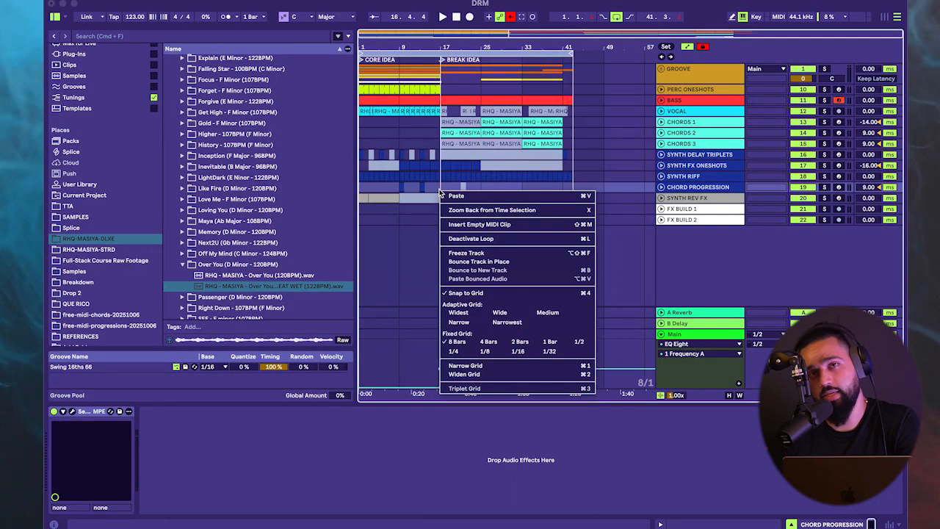
pyautogui.click(515, 364)
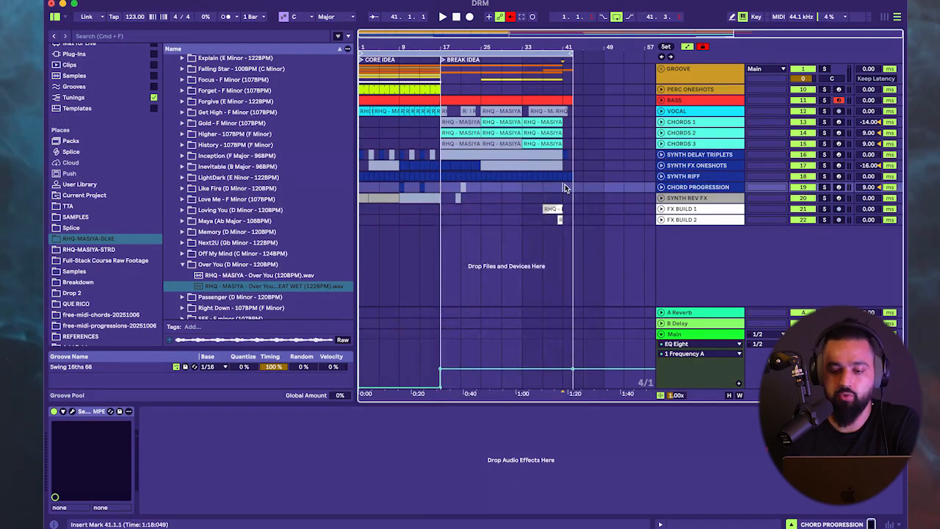
pyautogui.press('space')
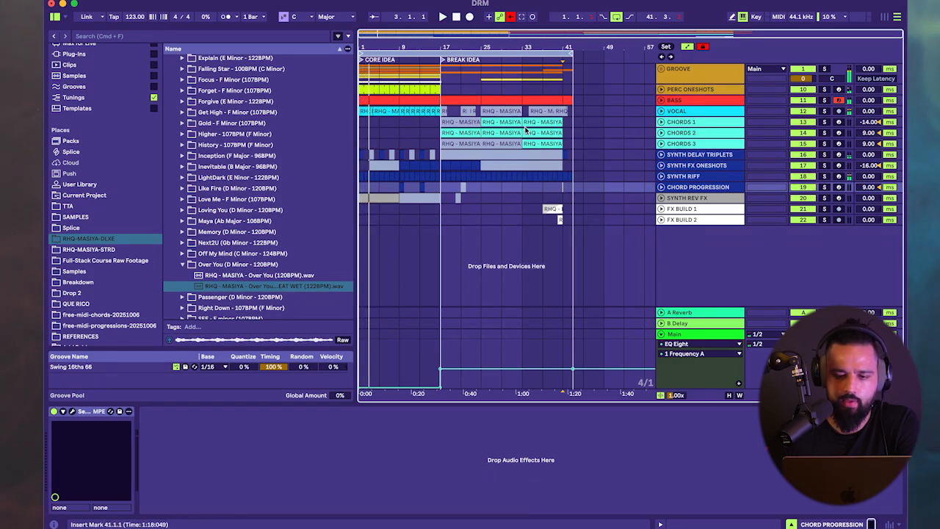
# - Open the Speed Chords clip at bar 25 on CHORDS 1 and enlarge its note editor
pyautogui.doubleClick(514, 121)
pyautogui.press('space')
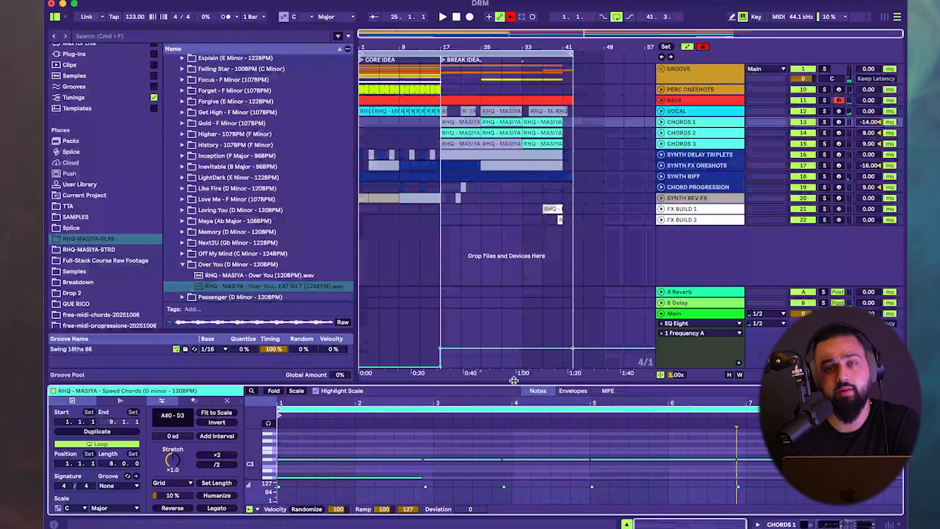
pyautogui.moveTo(513, 390); pyautogui.dragTo(514, 358)
# - Browse the RHQ-MASIYA-DLXE sample folders, expanding Z. MIDI and looking inside its Piano and Chords MIDI folder
pyautogui.scroll(5, 215, 174)
pyautogui.click(169, 114)
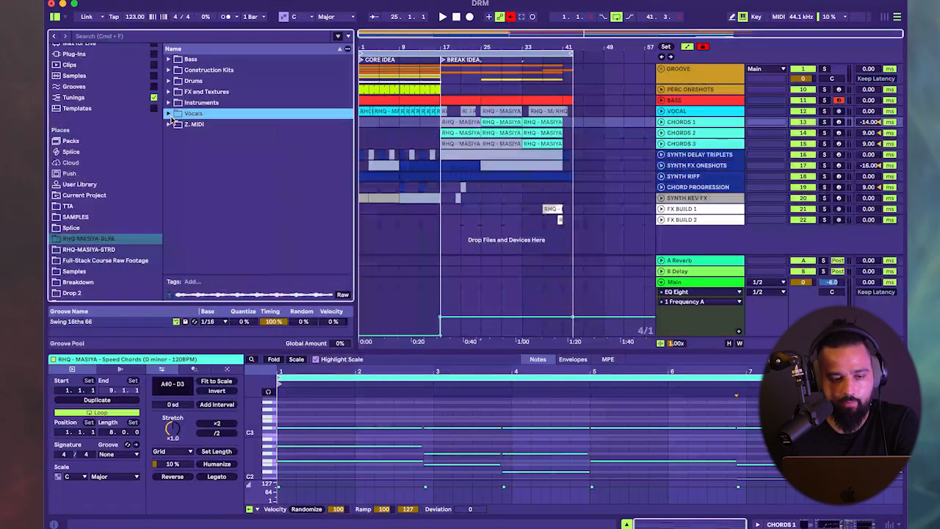
pyautogui.click(168, 103)
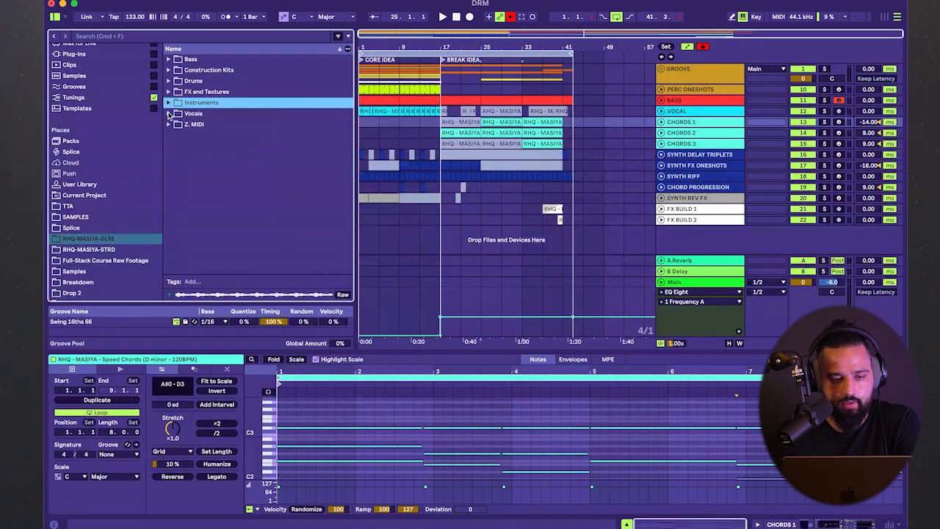
pyautogui.click(169, 114)
pyautogui.click(169, 114)
pyautogui.click(169, 124)
pyautogui.click(175, 146)
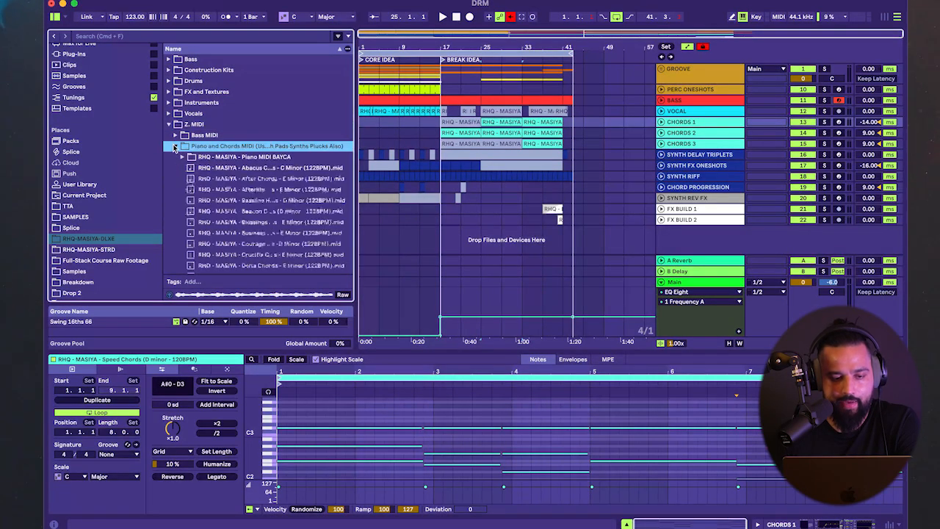
pyautogui.click(175, 146)
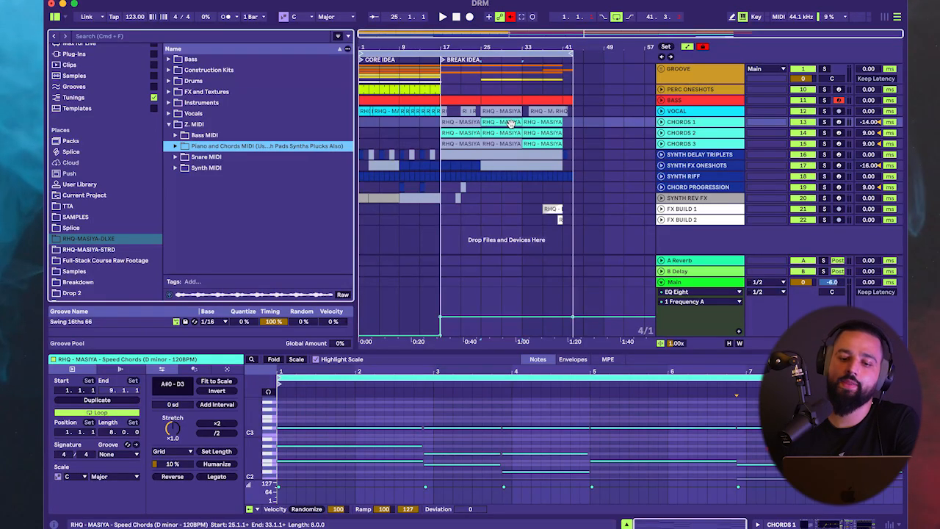
# - Preview the Hopefull Chords and Saint Chords MIDI files in the Piano and Chords MIDI folder
pyautogui.click(532, 125)
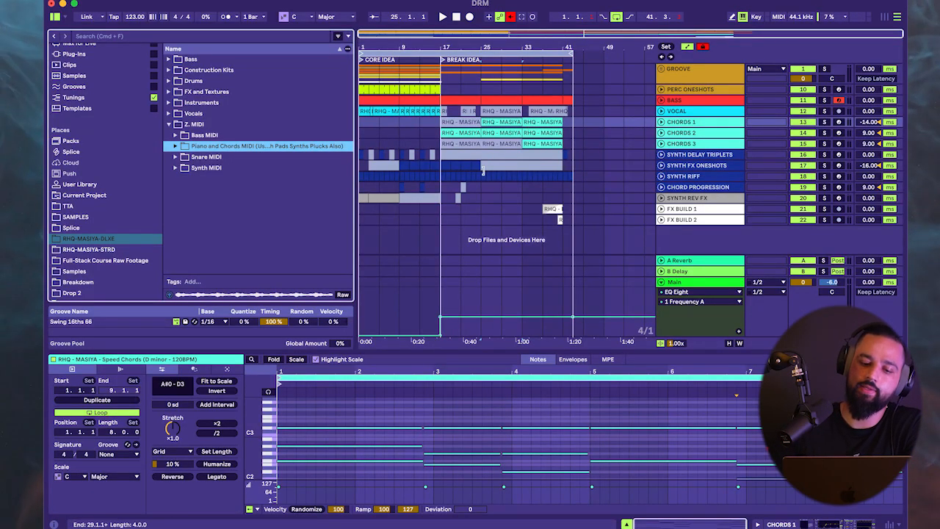
pyautogui.click(174, 145)
pyautogui.scroll(-6, 243, 200)
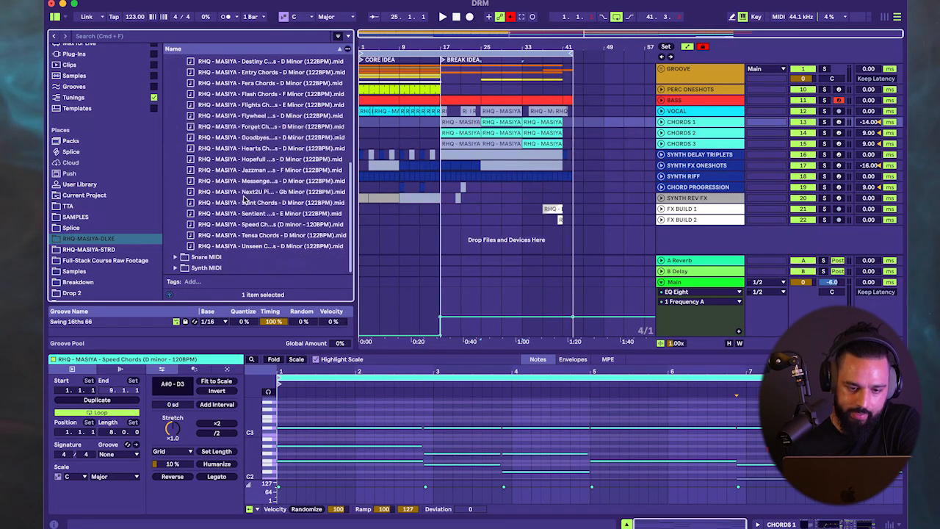
pyautogui.click(285, 160)
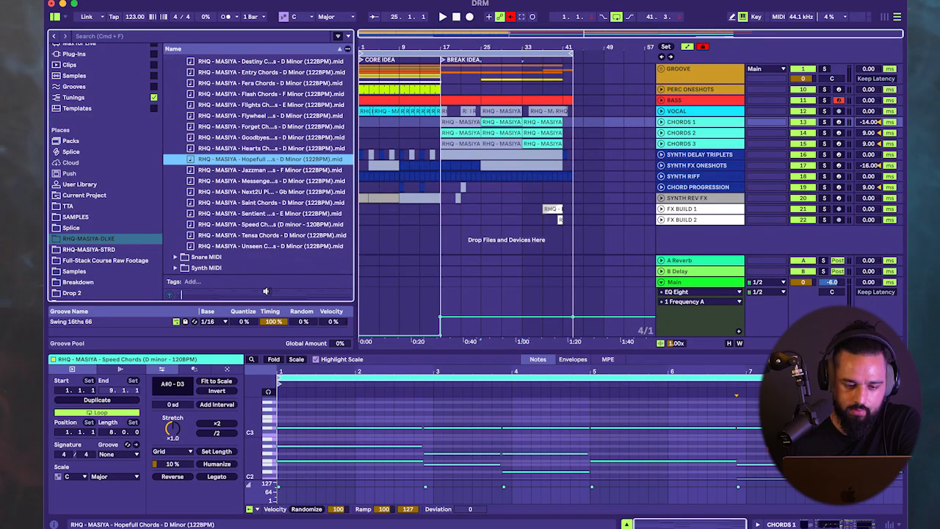
pyautogui.click(298, 203)
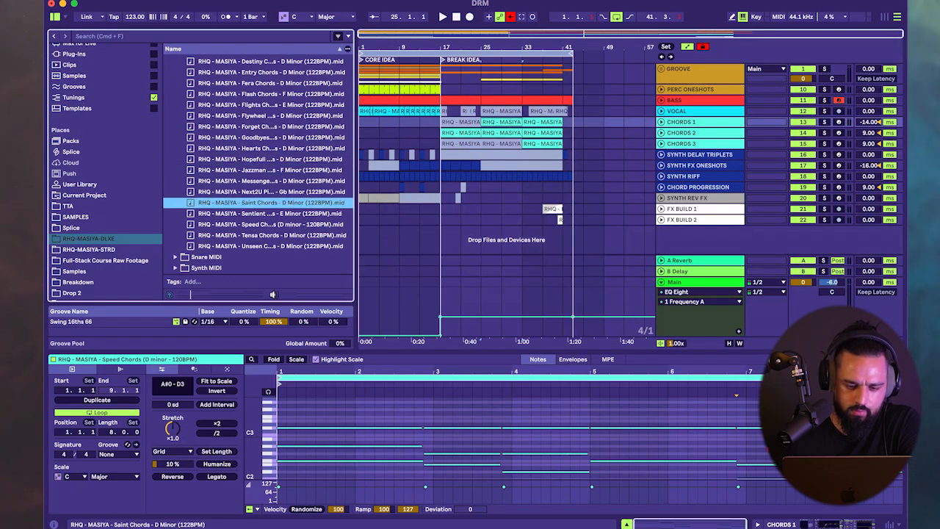
# - Solo the CHORDS 1 track, play it from bar 25, and unfold its lane in the arrangement
pyautogui.click(824, 123)
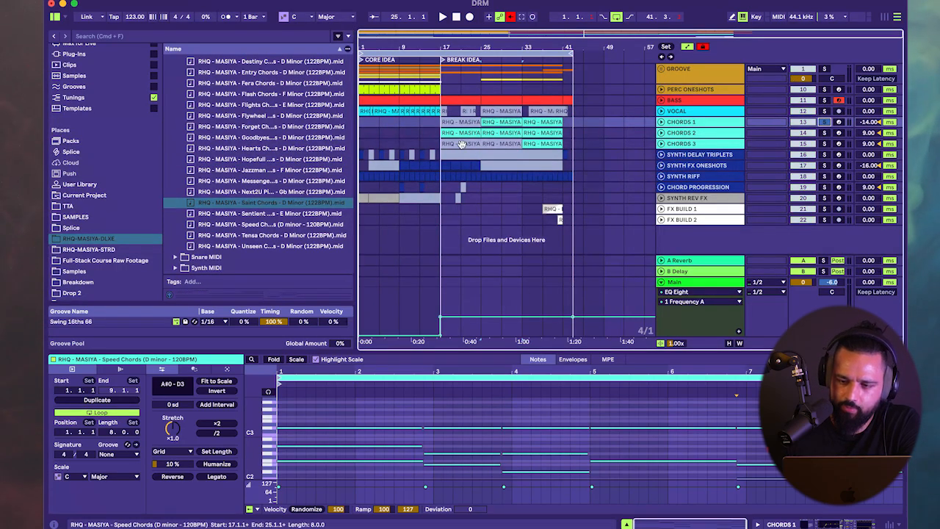
pyautogui.press('space')
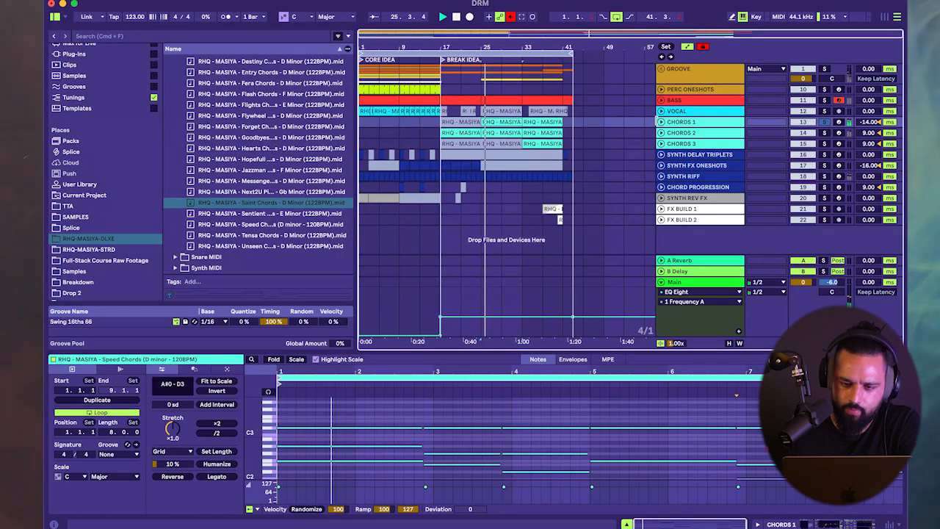
pyautogui.click(662, 122)
# - Open Serum 2 on CHORDS 1 and set oscillator A's unison detune to 0.13
pyautogui.click(691, 122)
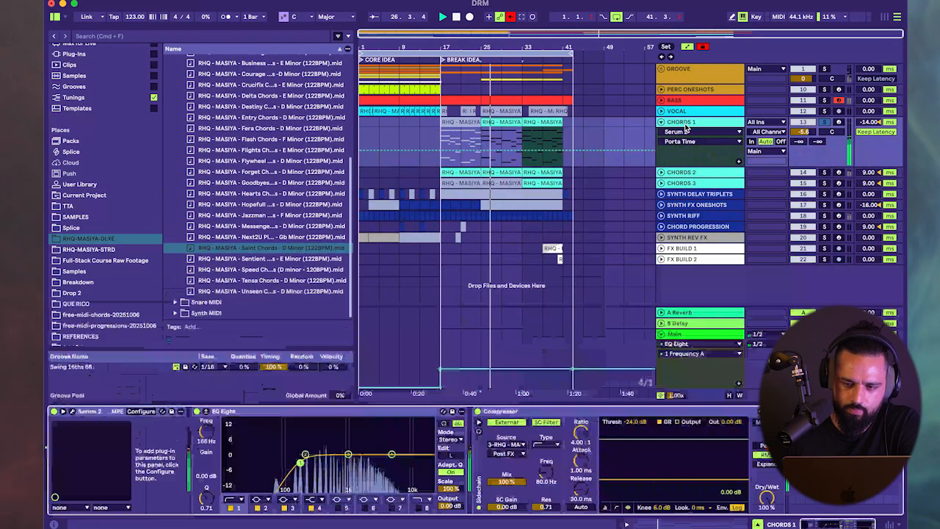
pyautogui.click(72, 412)
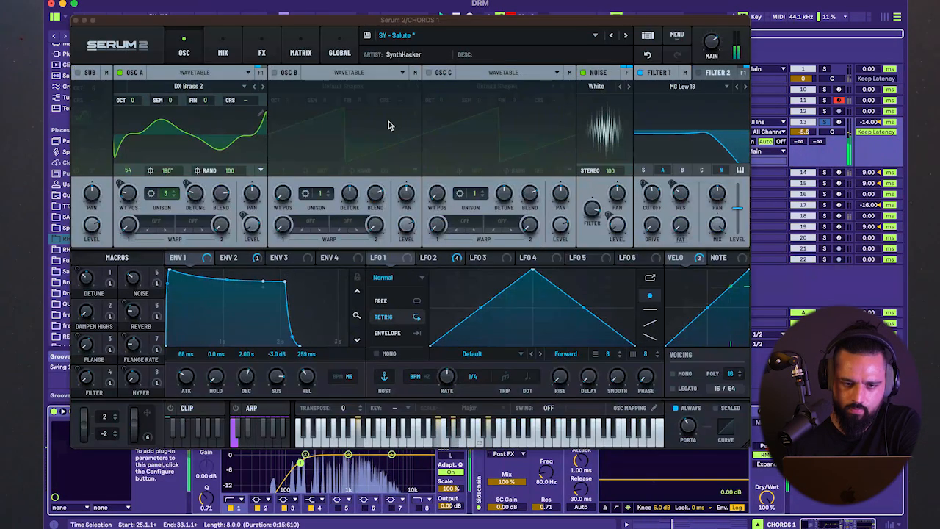
pyautogui.click(85, 281)
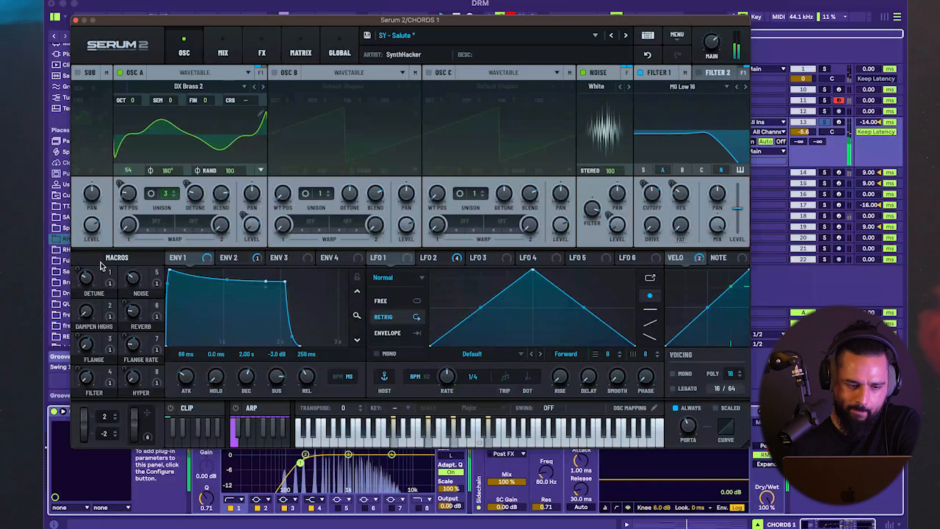
pyautogui.moveTo(194, 193)
pyautogui.mouseDown()
pyautogui.moveTo(192, 163)
pyautogui.moveTo(191, 183)
pyautogui.mouseUp()
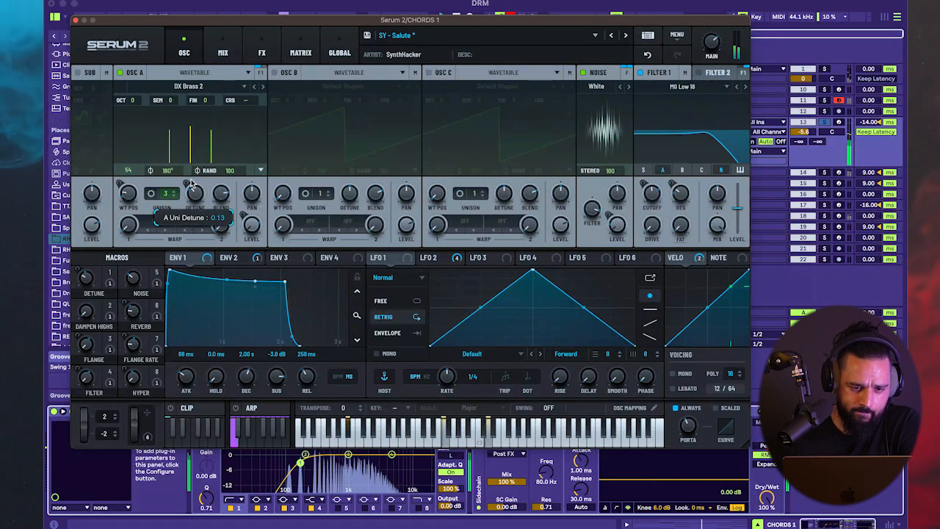
# - Set the Serum 2 per-voice random amounts to 3% pan, 4.5 cents detune, 6% cutoff and 2% envelopes
pyautogui.click(197, 197)
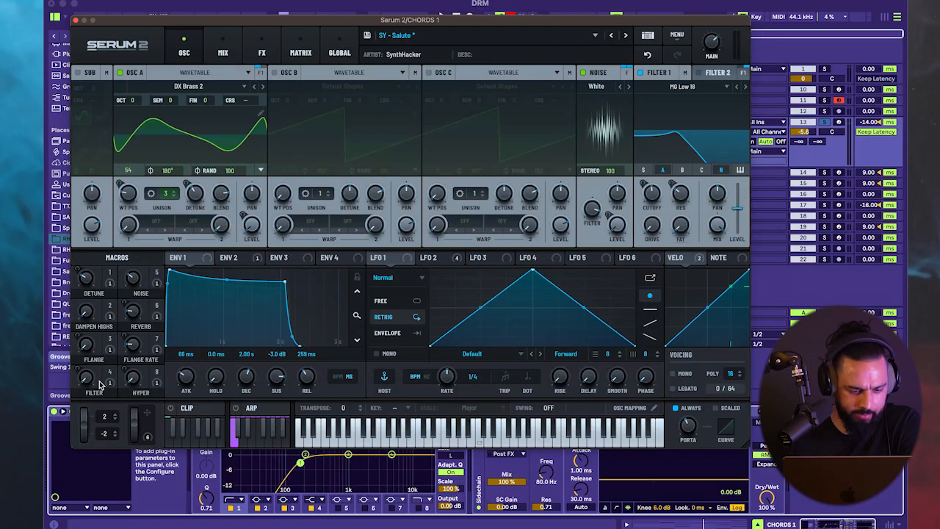
pyautogui.moveTo(92, 383); pyautogui.dragTo(93, 379)
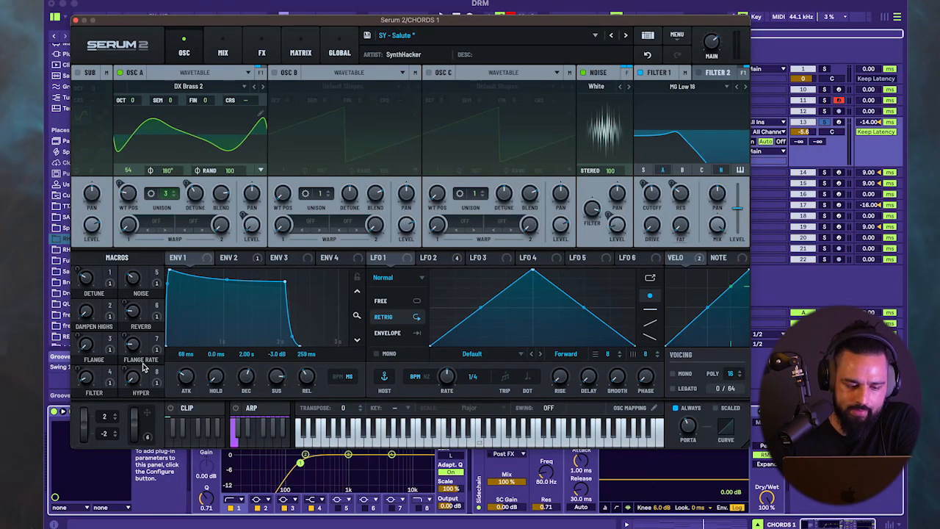
pyautogui.click(301, 51)
pyautogui.click(340, 51)
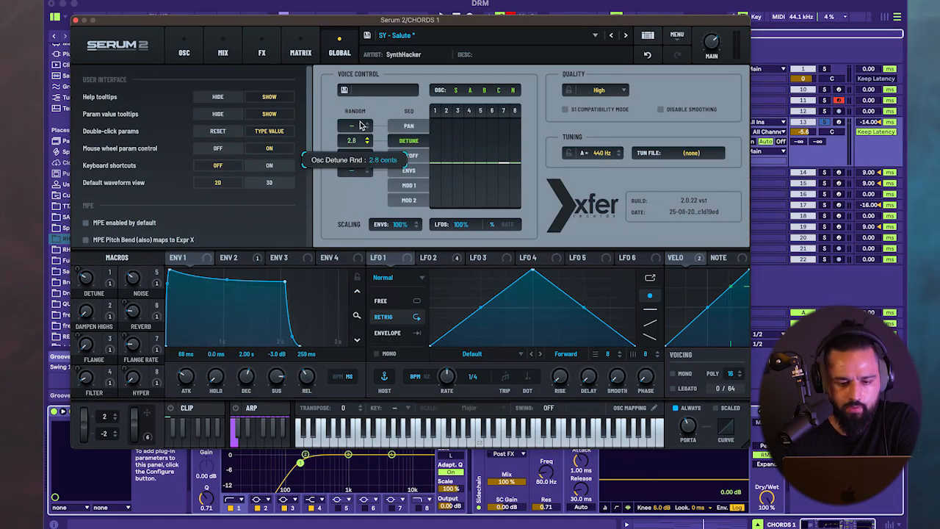
pyautogui.click(416, 158)
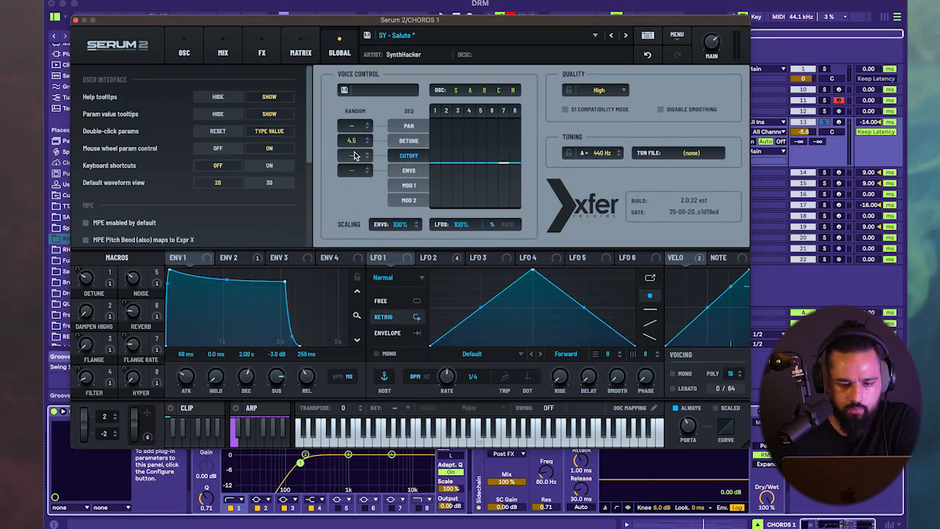
pyautogui.moveTo(356, 156); pyautogui.dragTo(354, 143)
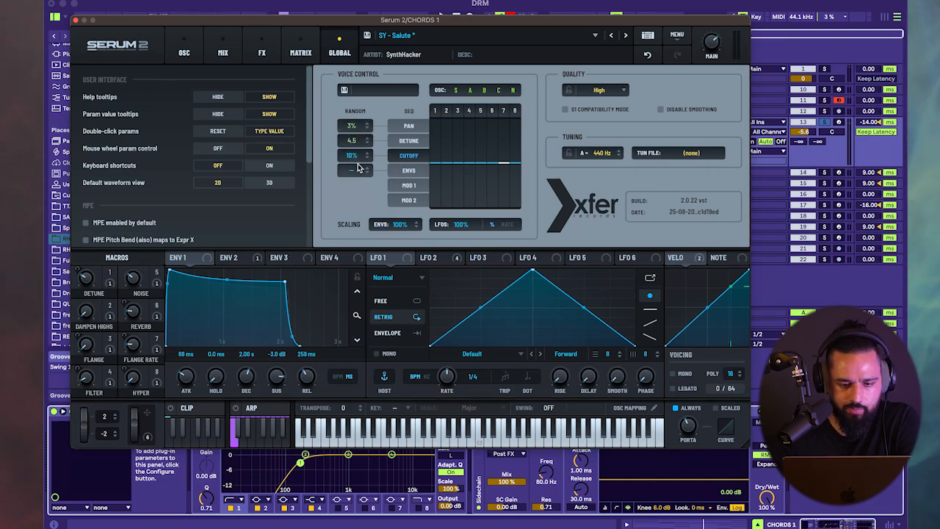
pyautogui.scroll(-3, 359, 158)
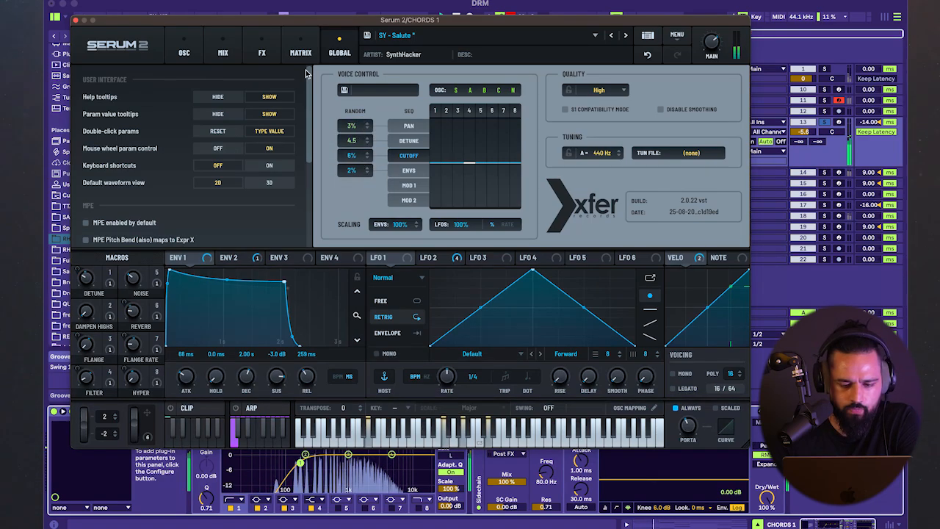
# - Assign LFO 3 to Filter 1's cutoff with a modulation amount of about 26%
pyautogui.click(302, 55)
pyautogui.click(187, 51)
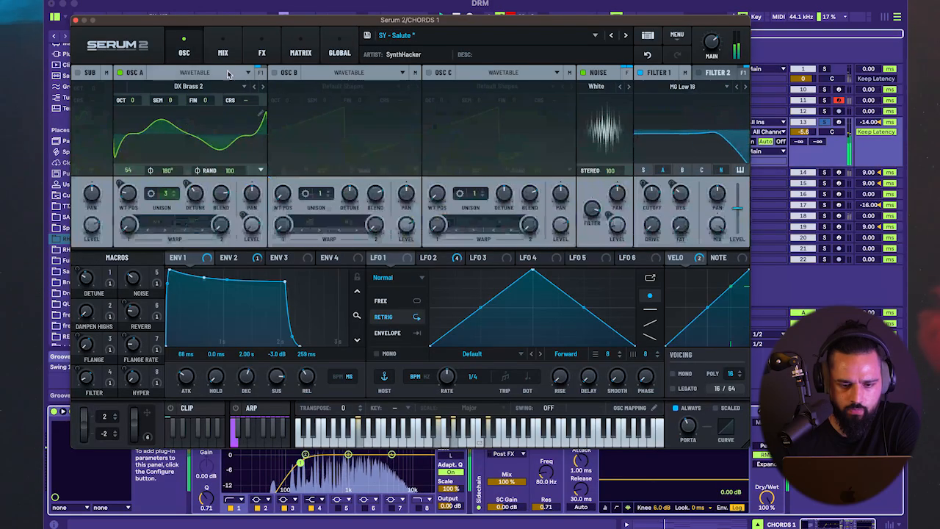
pyautogui.click(472, 262)
pyautogui.moveTo(473, 263); pyautogui.dragTo(654, 216)
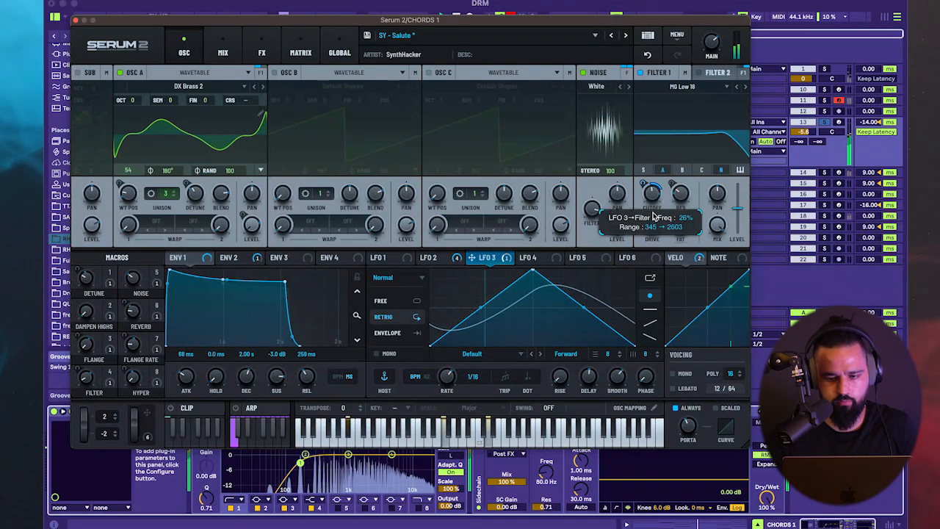
# - Set LFO 3 to free-running at a 1/2 rate, flatten its triangle shape, and close the synth window
pyautogui.moveTo(447, 381); pyautogui.dragTo(448, 413)
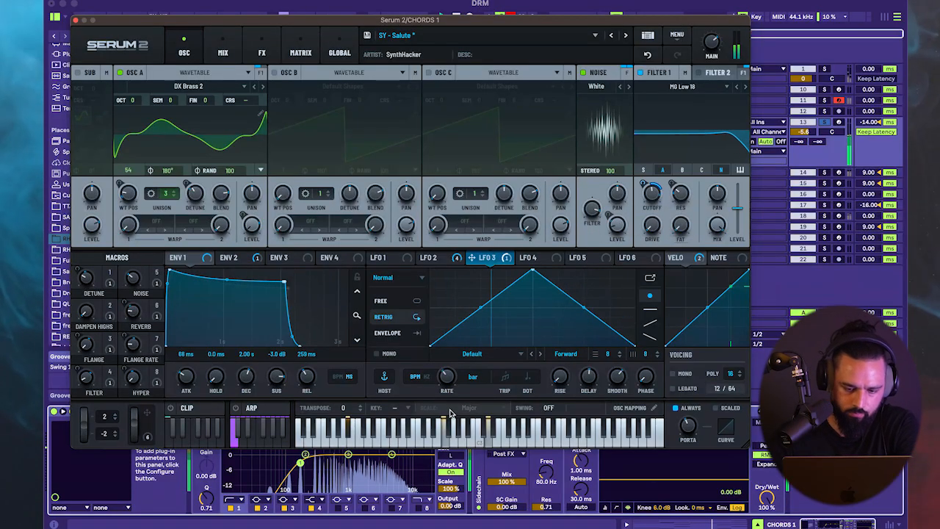
pyautogui.click(415, 301)
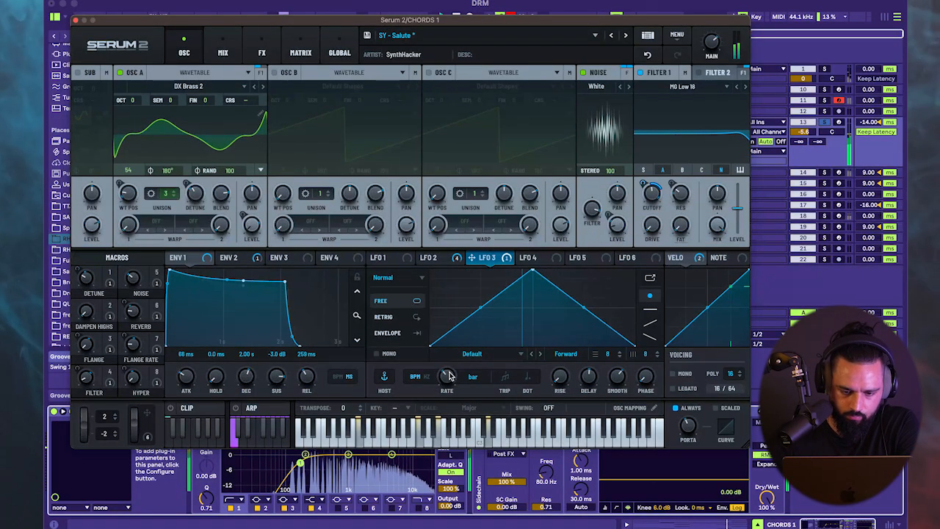
pyautogui.moveTo(448, 380); pyautogui.dragTo(431, 317)
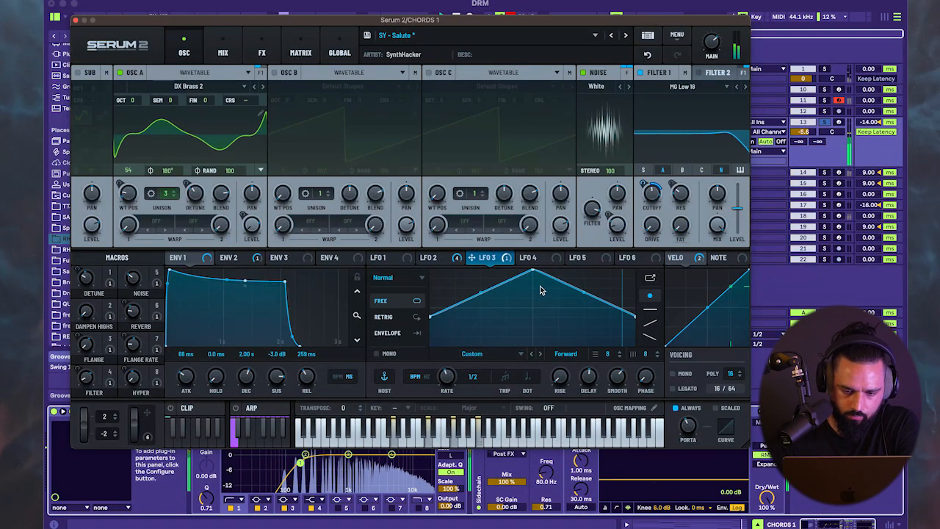
pyautogui.moveTo(534, 277); pyautogui.dragTo(531, 291)
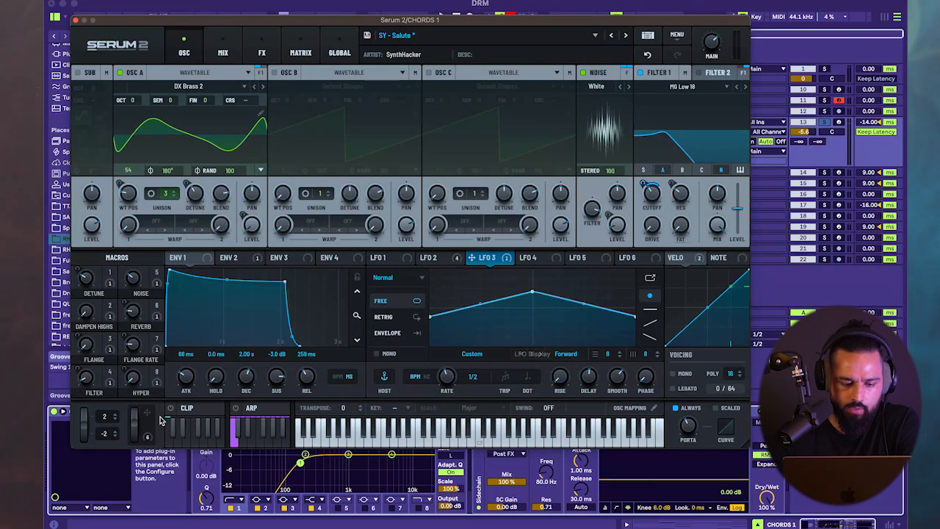
pyautogui.click(77, 25)
# - Narrow the browser's file list to give the arrangement more width, and fold the CHORDS 1 track
pyautogui.click(622, 230)
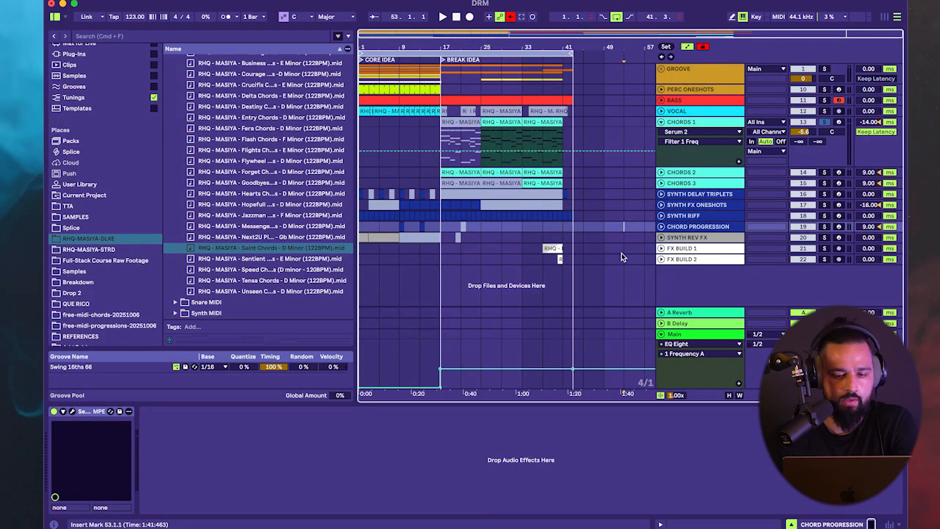
pyautogui.rightClick(608, 247)
pyautogui.click(625, 399)
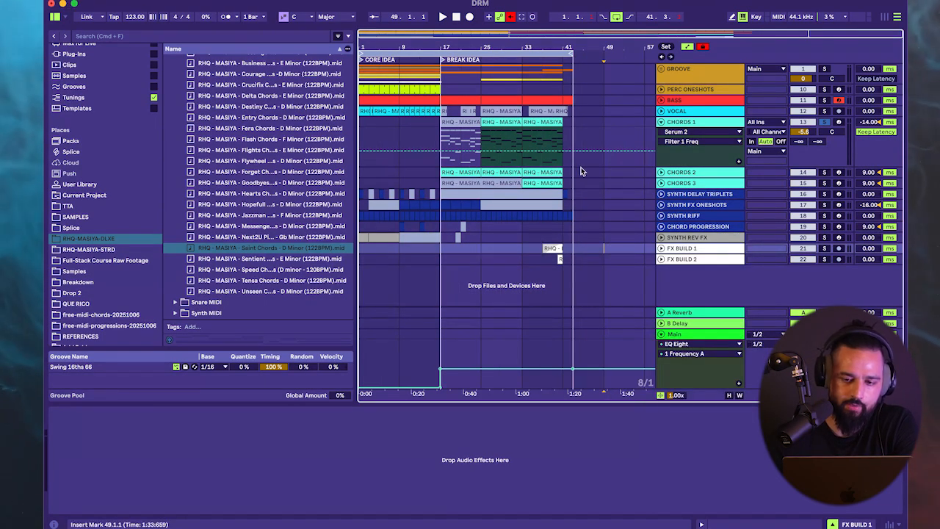
pyautogui.click(644, 204)
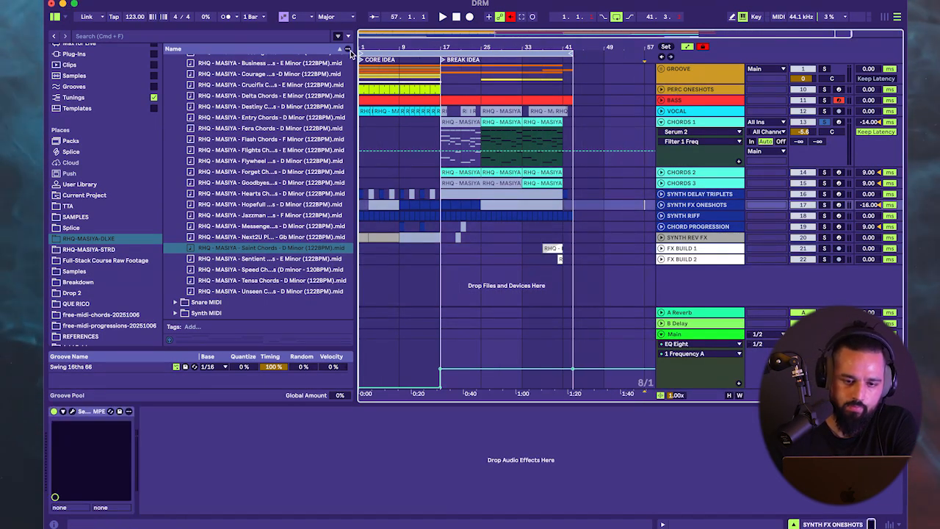
pyautogui.moveTo(356, 53); pyautogui.dragTo(270, 53)
pyautogui.hscroll(1, 429, 116)
pyautogui.hscroll(-2, 428, 116)
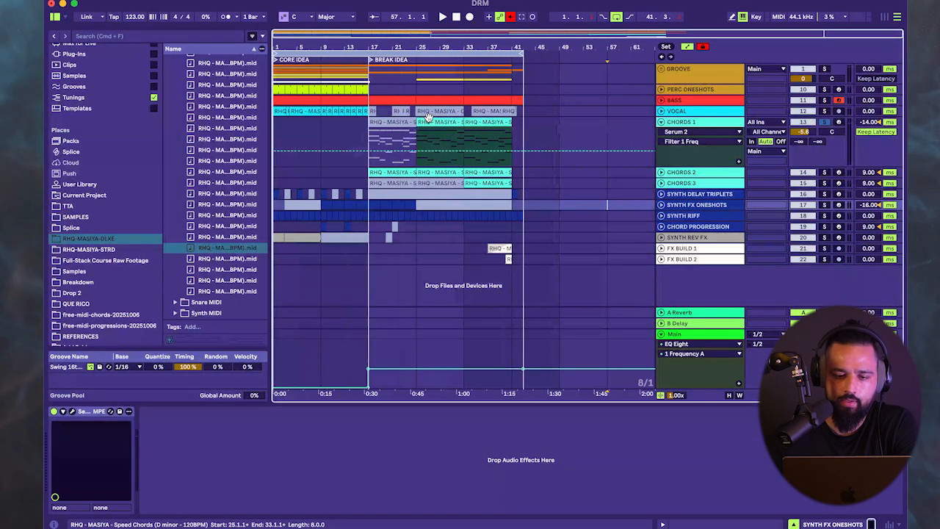
pyautogui.moveTo(624, 96); pyautogui.dragTo(738, 101)
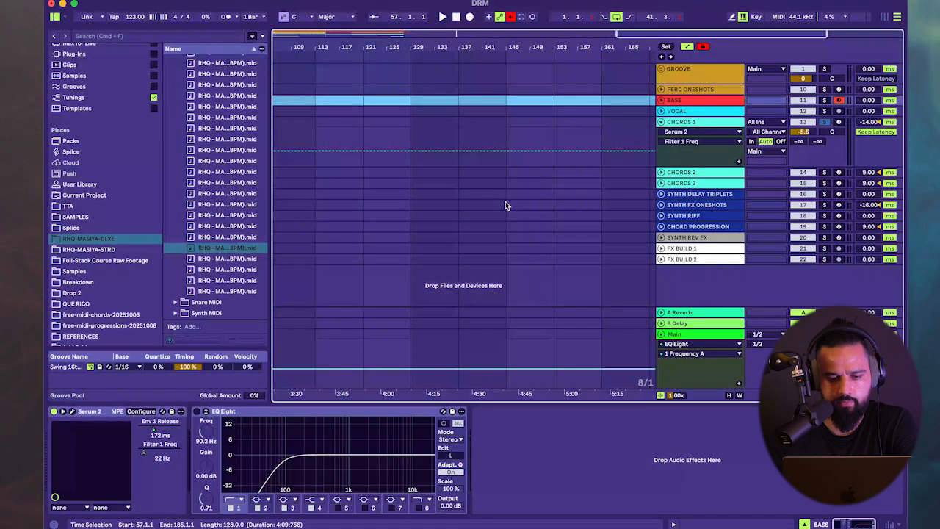
pyautogui.press('w')
pyautogui.click(661, 121)
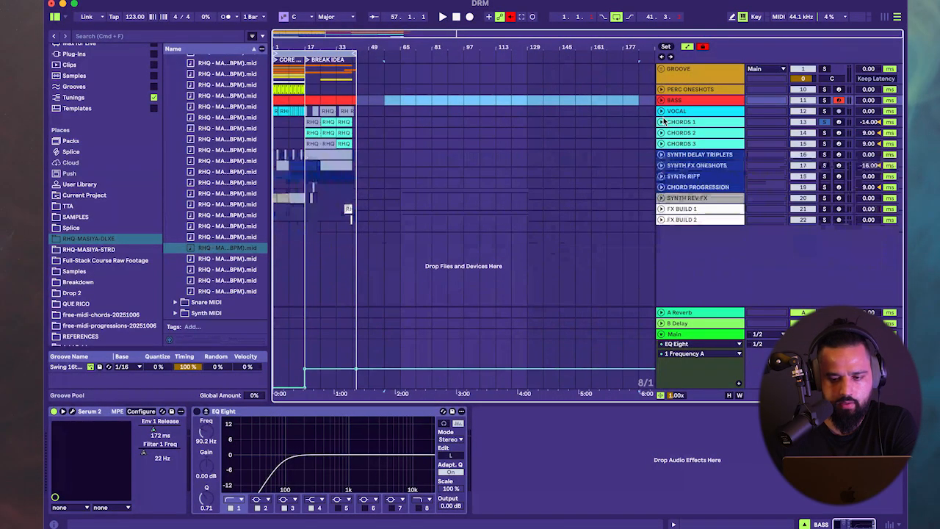
# - Add a locator named INTRO at bar 81, in the empty area after the break idea
pyautogui.click(433, 218)
pyautogui.rightClick(434, 54)
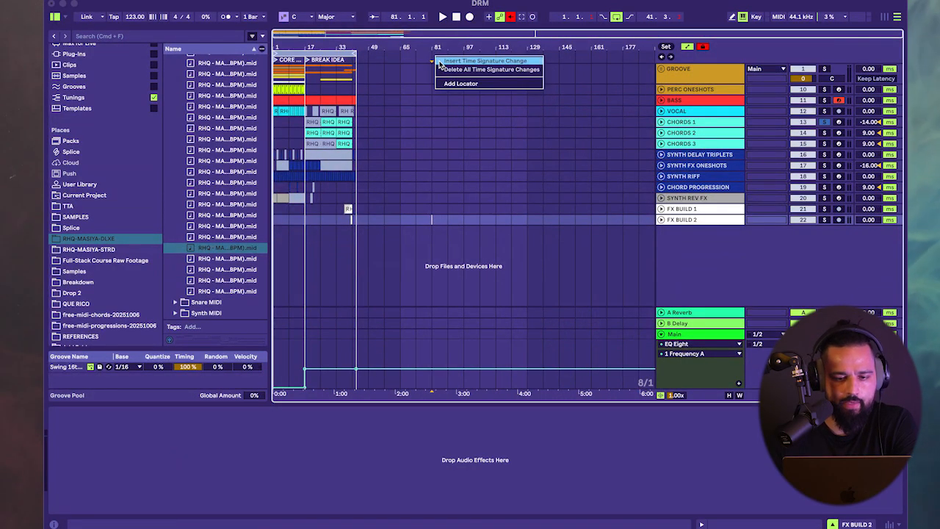
pyautogui.click(458, 86)
pyautogui.write('INTRO')
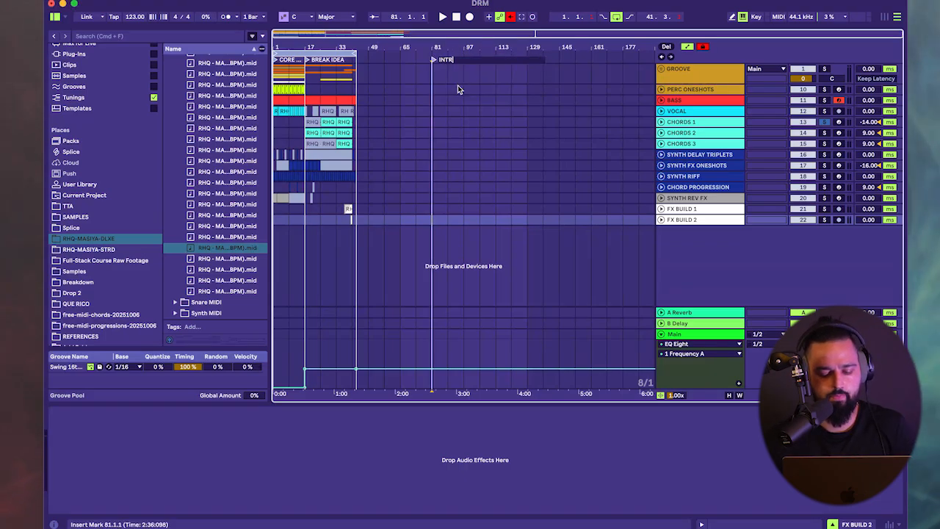
pyautogui.press('Return')
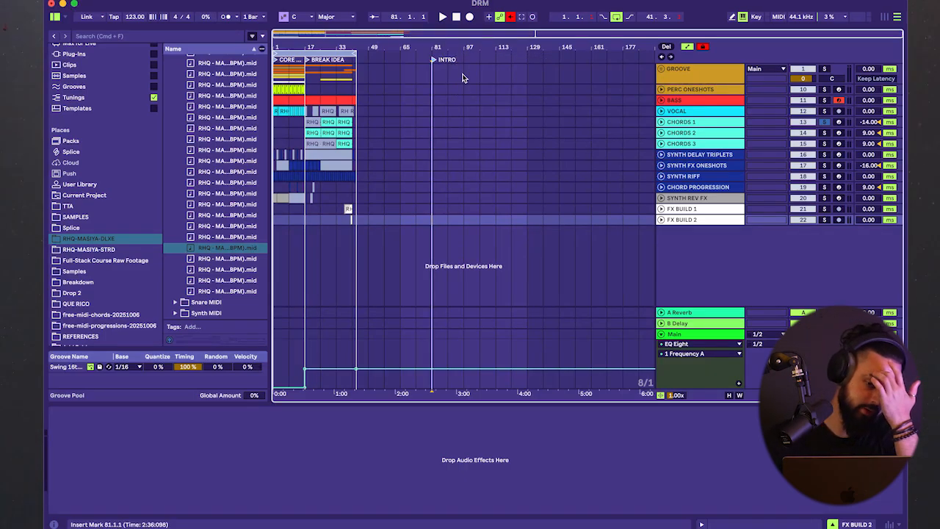
# - Add a locator named BASS DROP at bar 97
pyautogui.scroll(3, 461, 78)
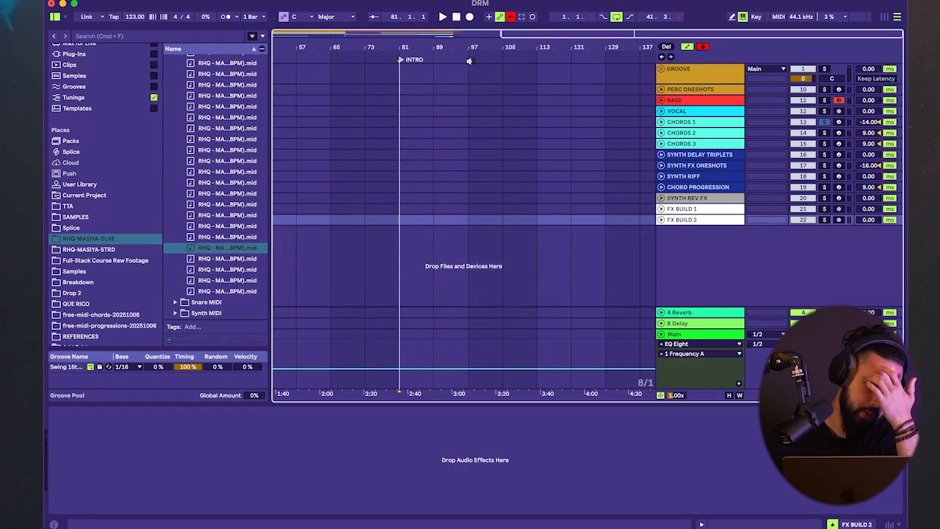
pyautogui.rightClick(470, 60)
pyautogui.click(508, 87)
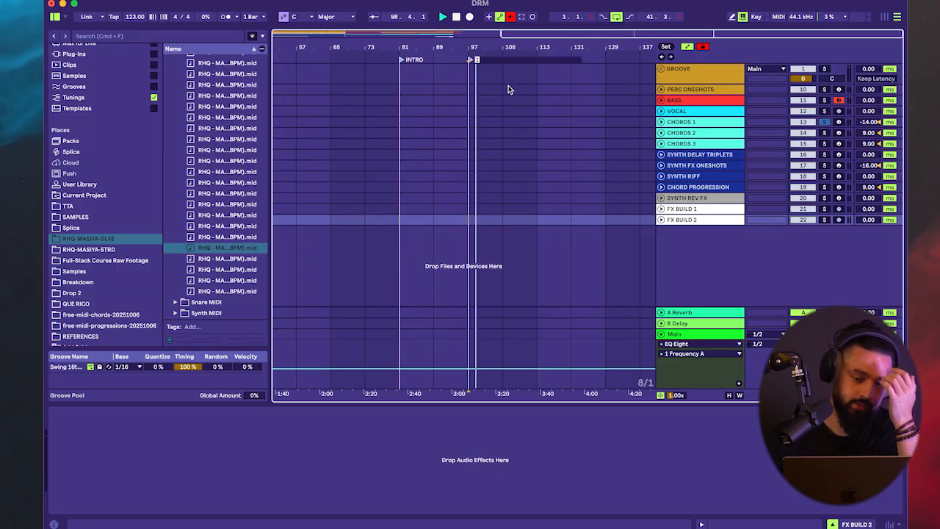
pyautogui.write('BASS DROP')
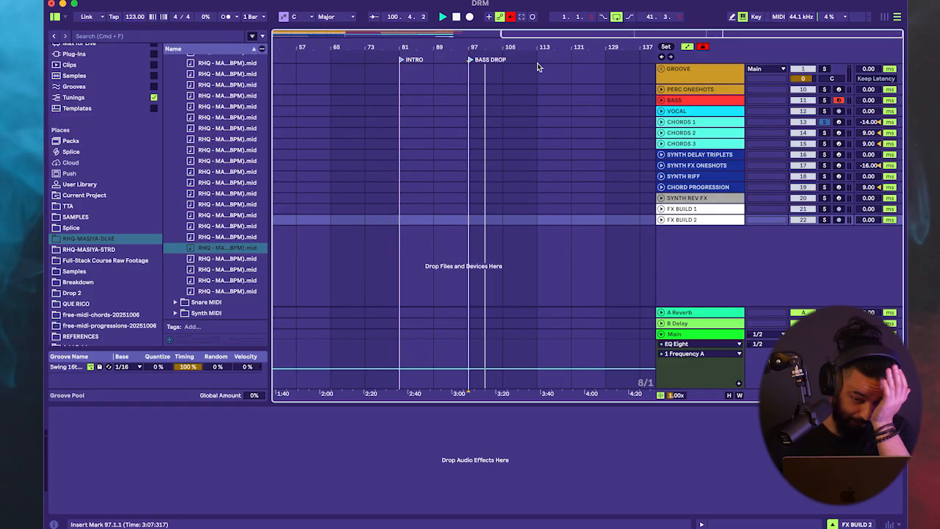
# - Add a locator named BREAK 1 at bar 113
pyautogui.rightClick(536, 59)
pyautogui.click(559, 87)
pyautogui.write('B')
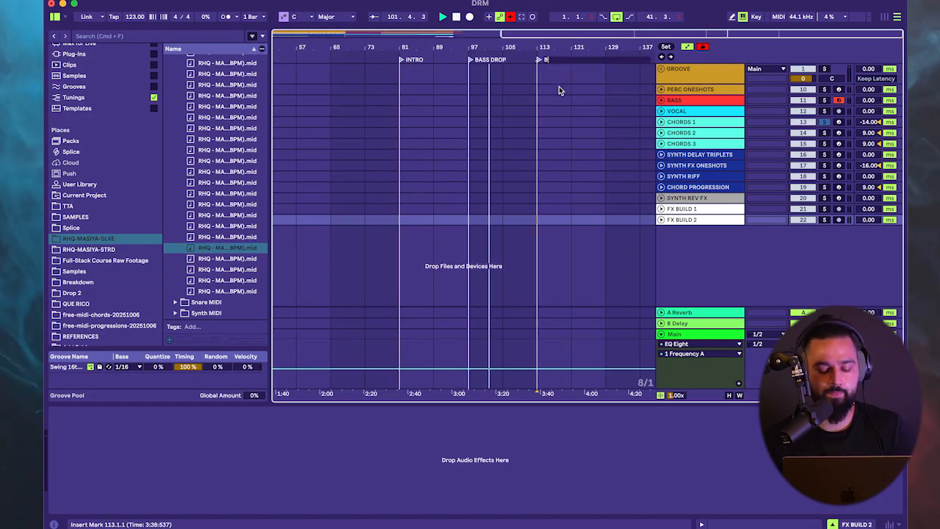
pyautogui.write('REAK 1')
pyautogui.press('Return')
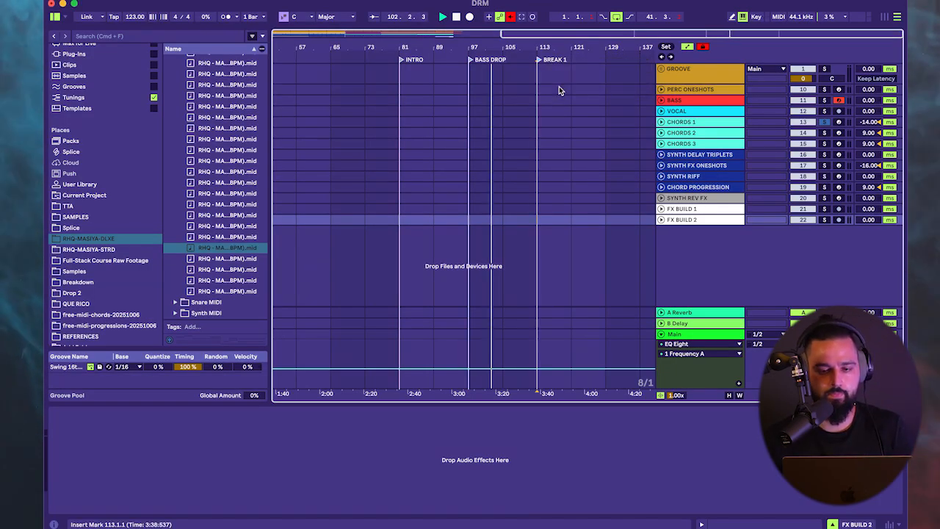
# - Add a locator named HOOKS 1 at bar 129
pyautogui.rightClick(605, 59)
pyautogui.click(630, 88)
pyautogui.write('HOO')
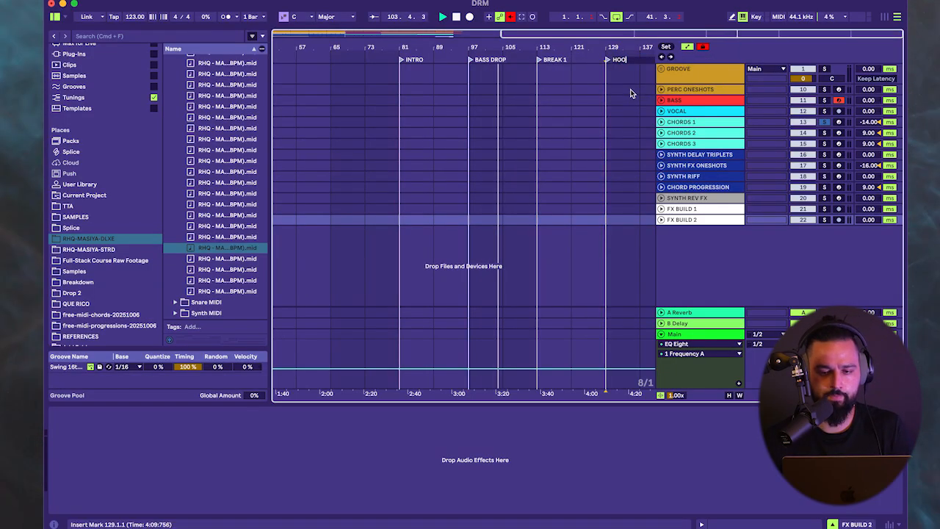
pyautogui.write('KS 1')
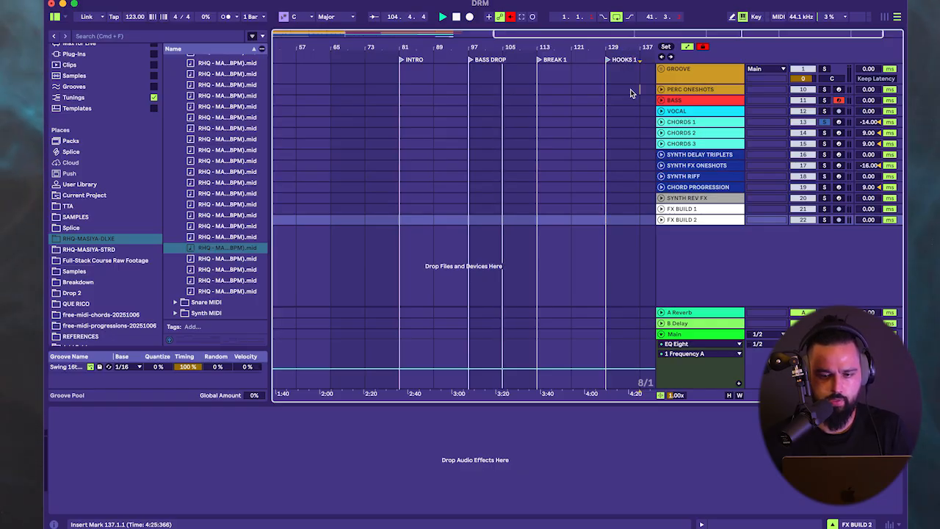
pyautogui.click(631, 89)
# - Add a locator named HOOKS 2 at bar 145
pyautogui.moveTo(639, 72); pyautogui.dragTo(698, 91)
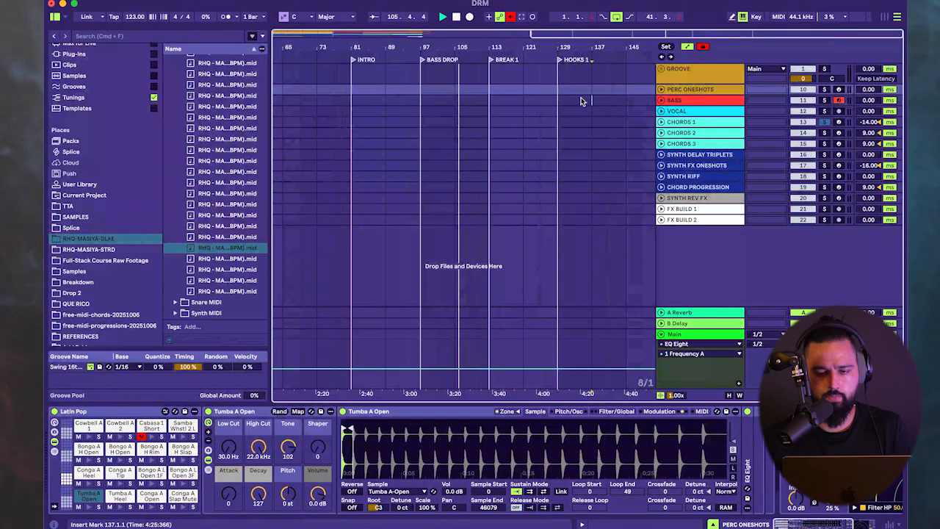
pyautogui.moveTo(584, 98); pyautogui.dragTo(700, 123)
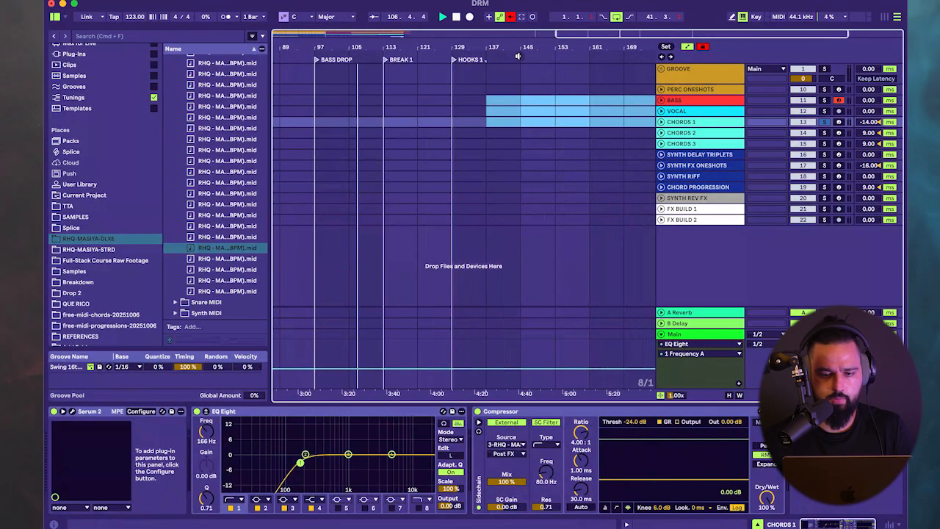
pyautogui.rightClick(519, 58)
pyautogui.click(539, 84)
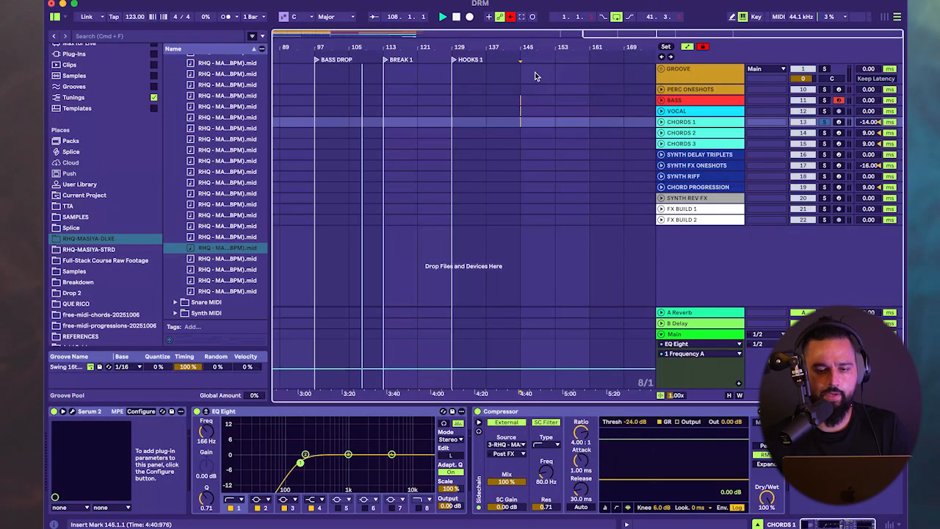
pyautogui.rightClick(522, 60)
pyautogui.click(551, 89)
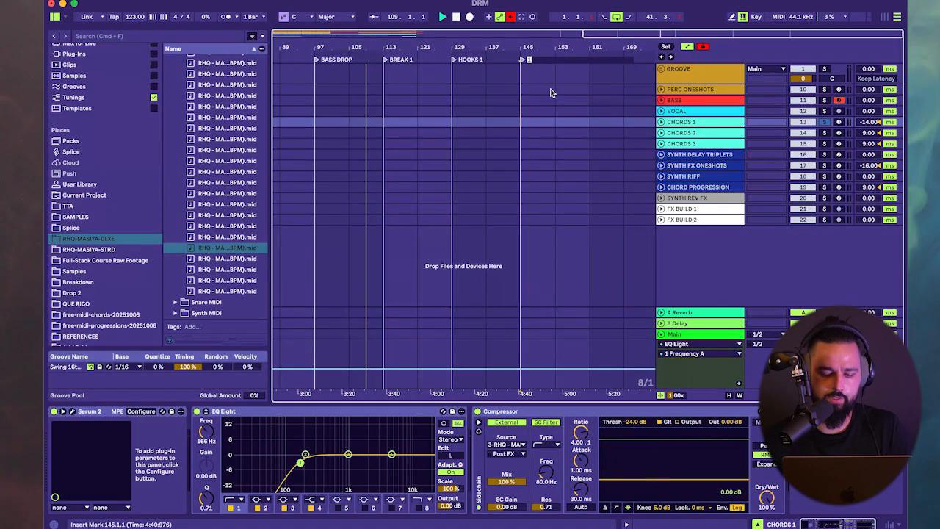
pyautogui.write('HOOKS 2')
pyautogui.press('Return')
# - Add a locator named BREAKDOWN at bar 161
pyautogui.rightClick(592, 61)
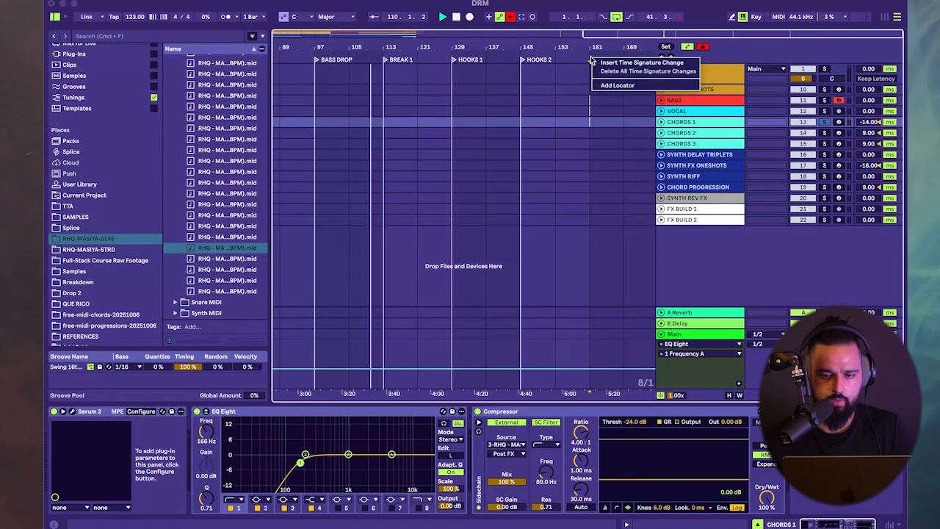
pyautogui.click(613, 86)
pyautogui.write('BREAKDOW')
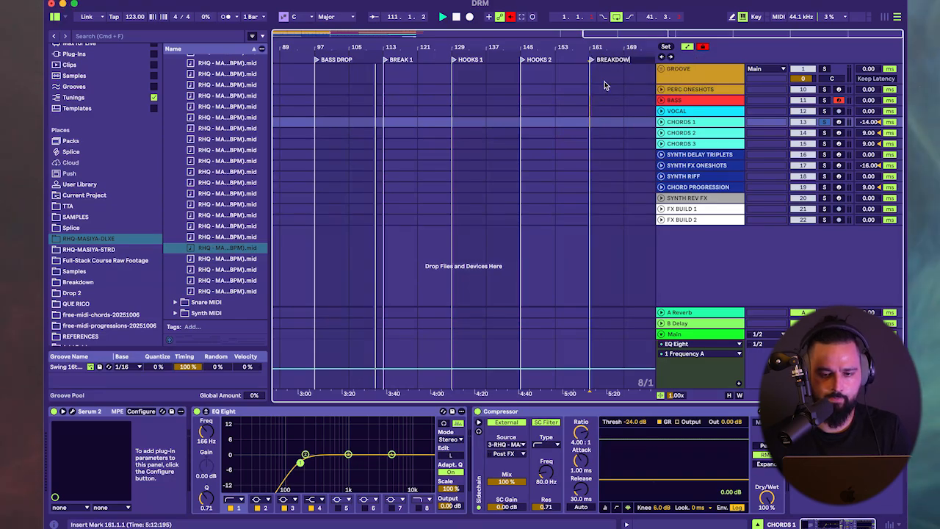
pyautogui.write('N')
pyautogui.press('Return')
# - Add a locator named HOOK MAIN at bar 193
pyautogui.moveTo(603, 86); pyautogui.dragTo(687, 110)
pyautogui.click(537, 108)
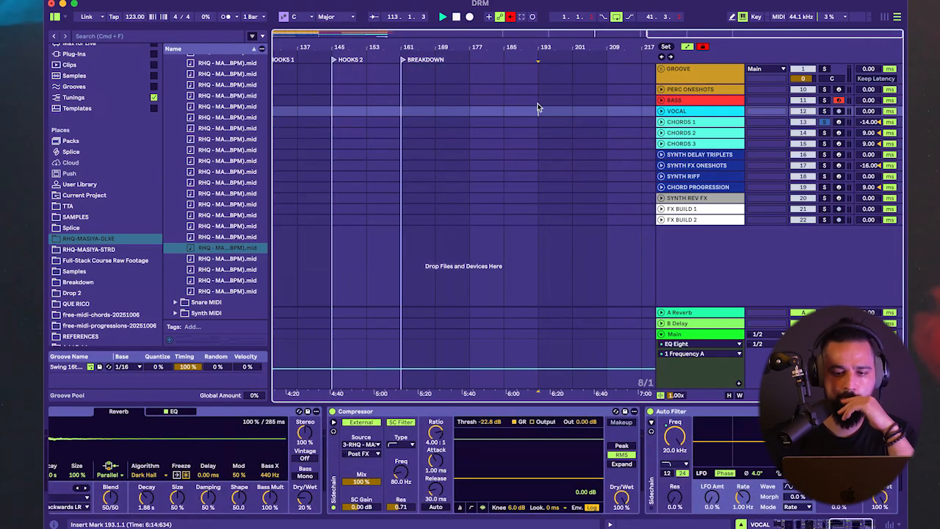
pyautogui.moveTo(418, 91); pyautogui.dragTo(526, 124)
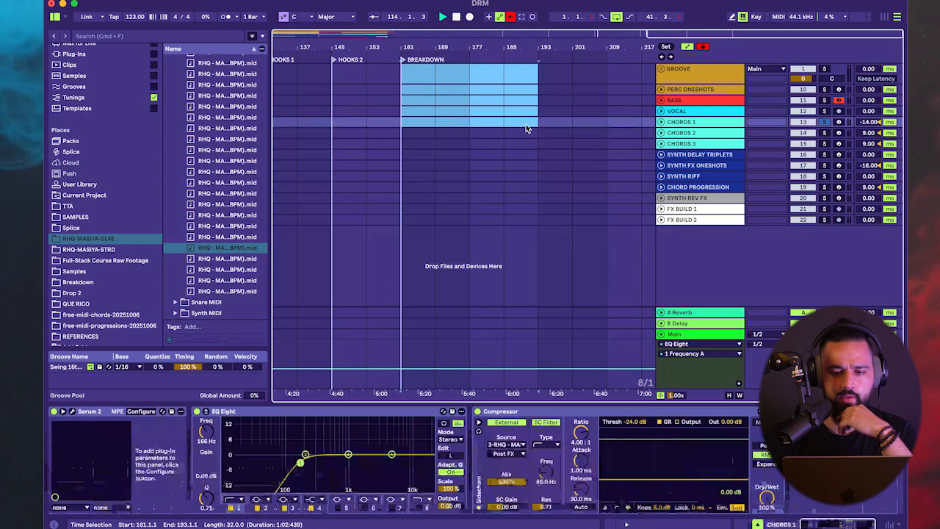
pyautogui.rightClick(537, 55)
pyautogui.click(561, 82)
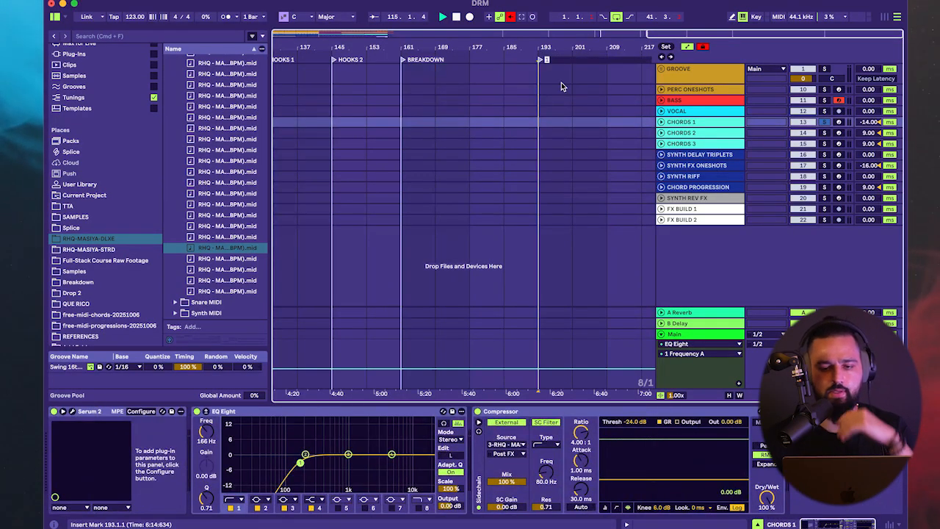
pyautogui.write('H')
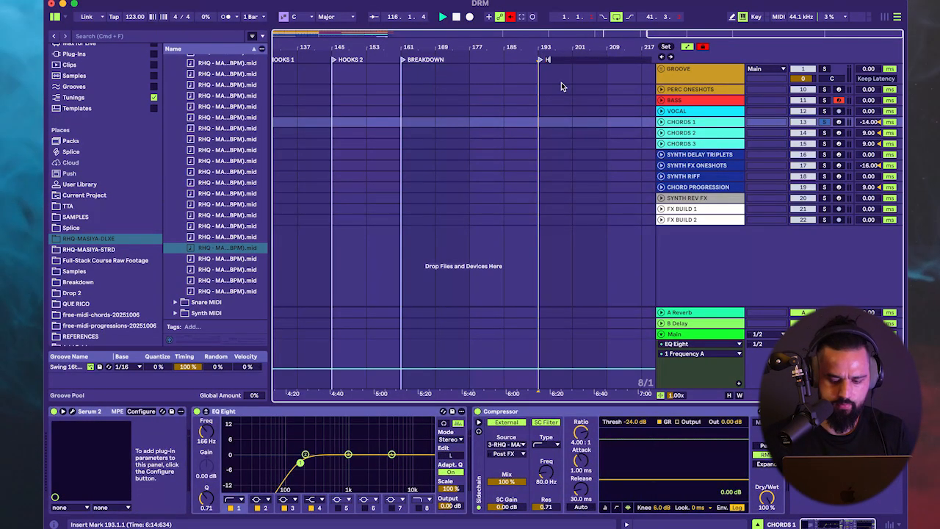
pyautogui.write('OOK MAIN')
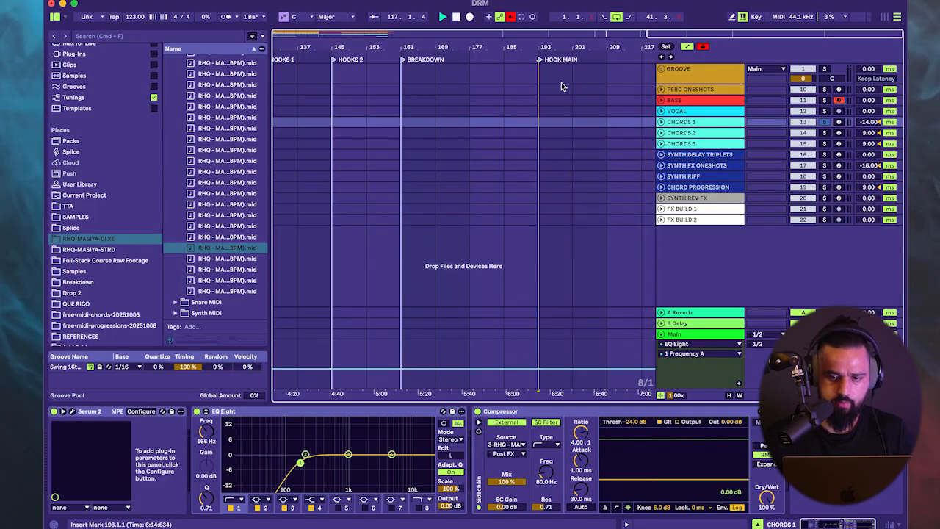
pyautogui.press('Return')
# - Add a locator named HOOK VARIATIONS at bar 209
pyautogui.click(606, 100)
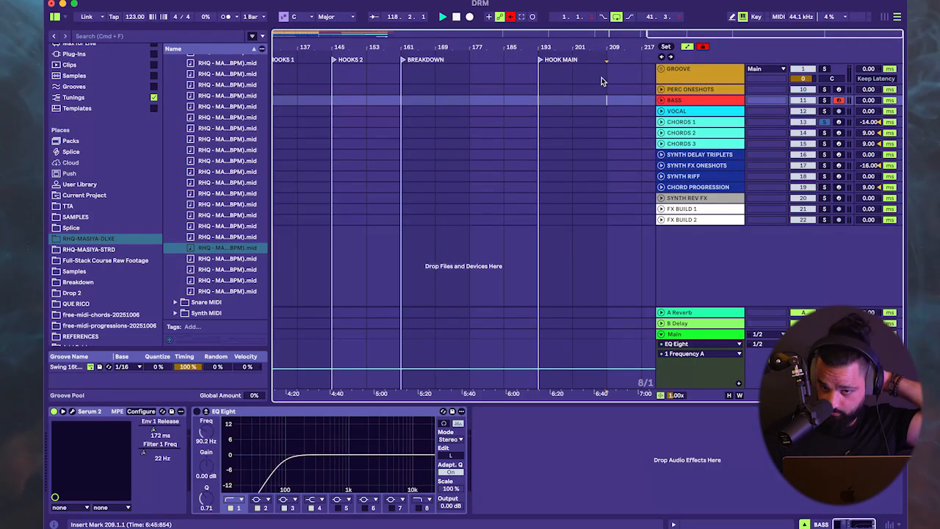
pyautogui.rightClick(606, 60)
pyautogui.click(620, 87)
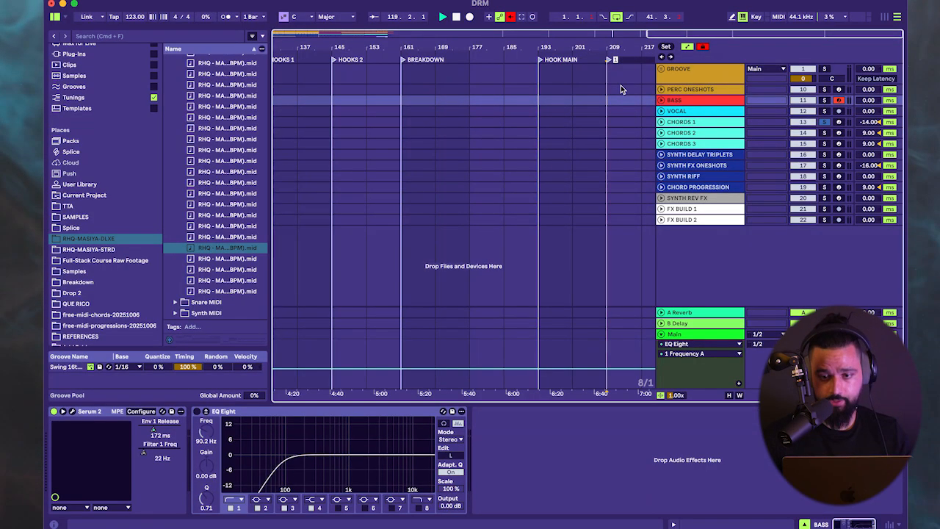
pyautogui.write('VARIATIONS')
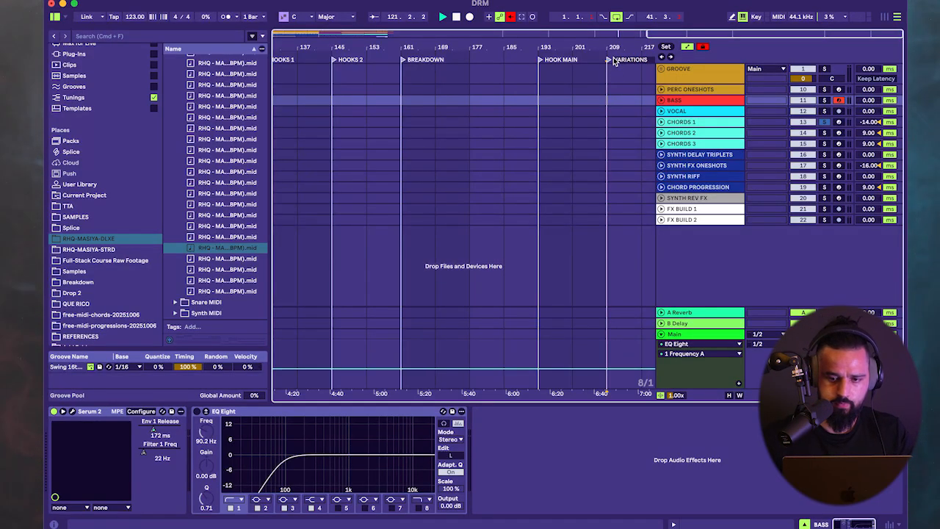
pyautogui.click(614, 88)
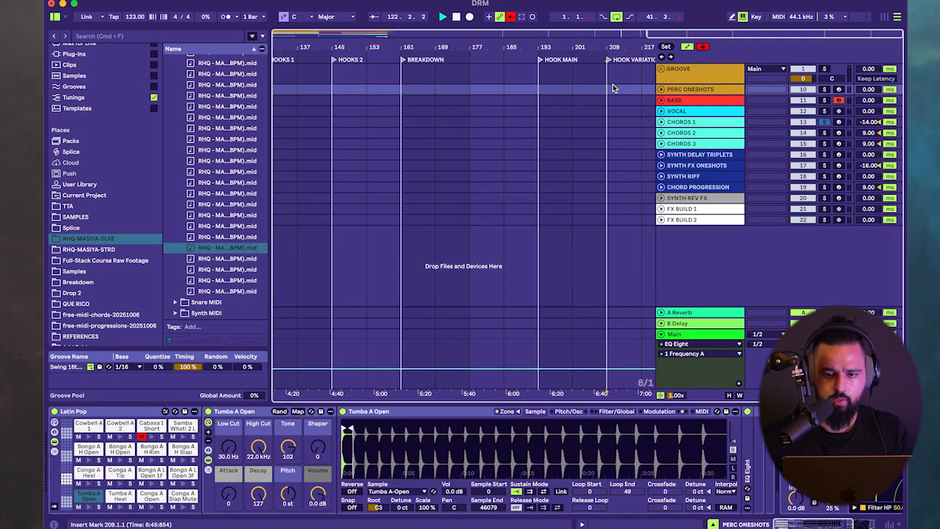
# - Add a locator named OUTRO at bar 225
pyautogui.click(688, 100)
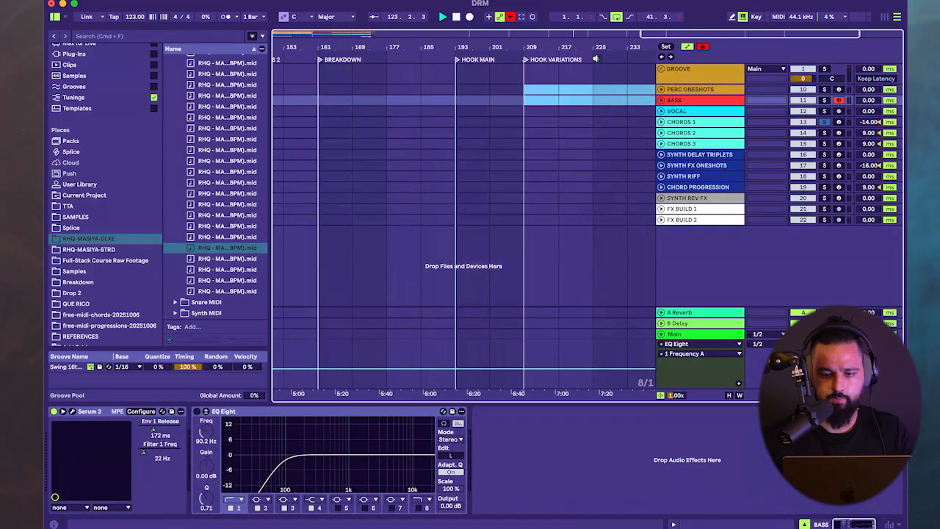
pyautogui.rightClick(597, 59)
pyautogui.click(616, 90)
pyautogui.write('OUTRO')
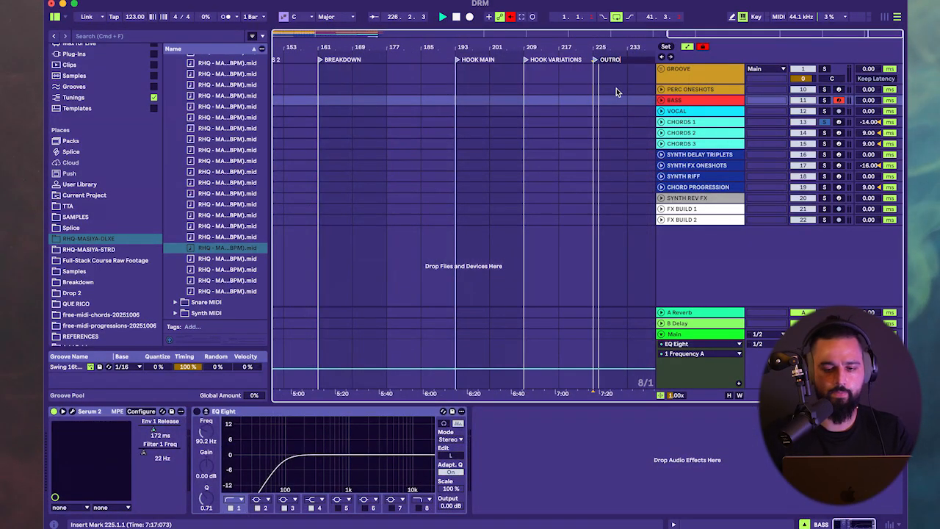
pyautogui.press('Return')
# - Copy the GROOVE group's CORE IDEA clips, bars 1 to 17, and paste them at INTRO, bar 81
pyautogui.press('w')
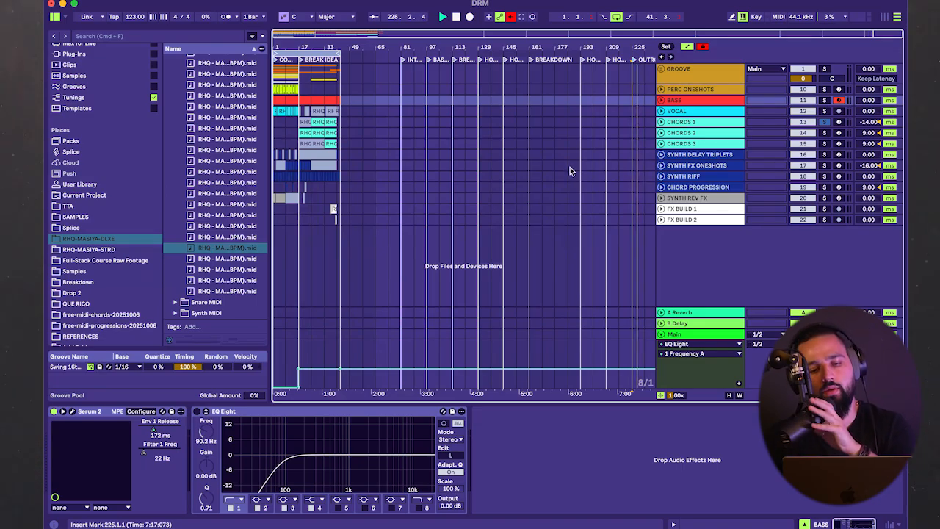
pyautogui.scroll(5, 559, 164)
pyautogui.scroll(-5, 556, 164)
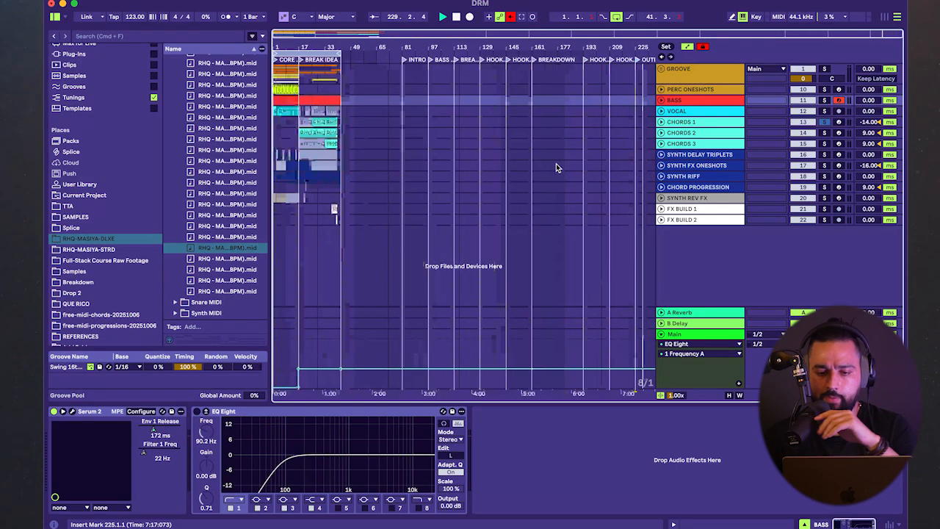
pyautogui.scroll(3, 348, 141)
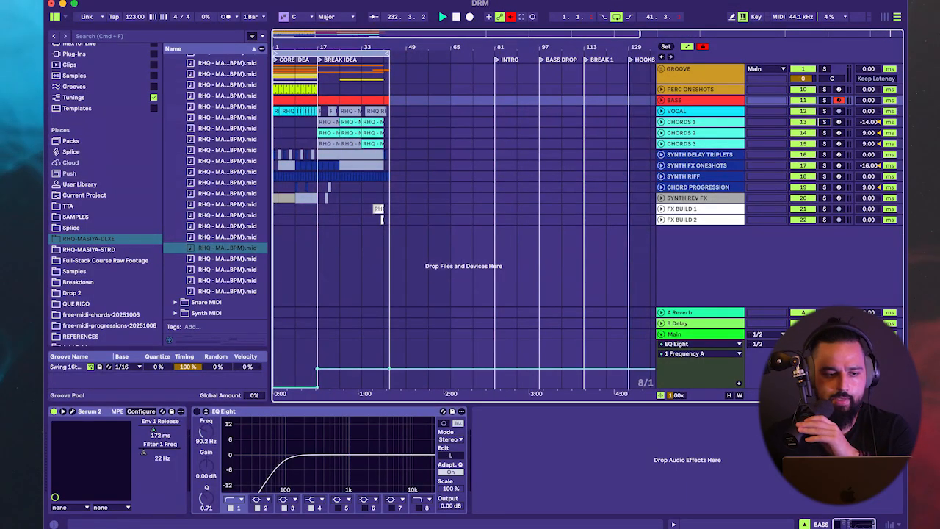
pyautogui.click(100, 1)
pyautogui.click(132, 124)
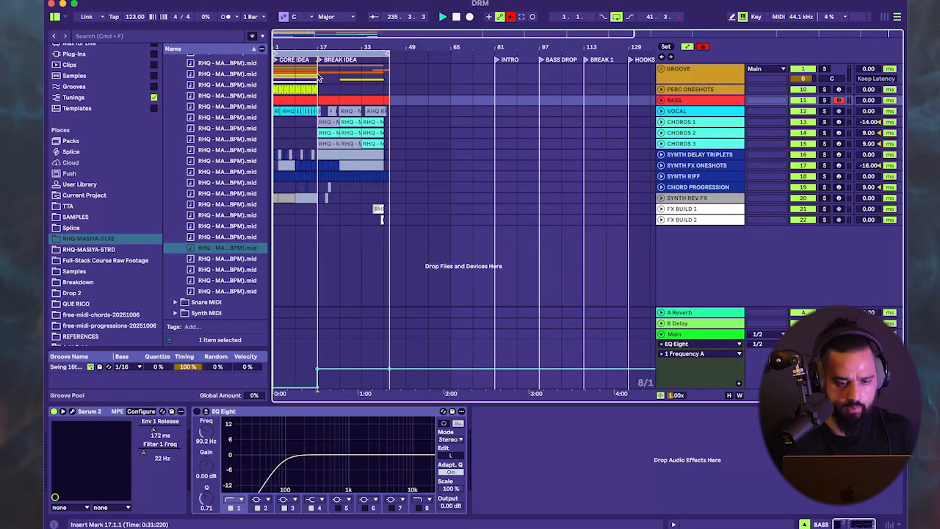
pyautogui.moveTo(318, 77); pyautogui.dragTo(274, 77)
pyautogui.press('super+c')
pyautogui.click(496, 80)
pyautogui.press('super+v')
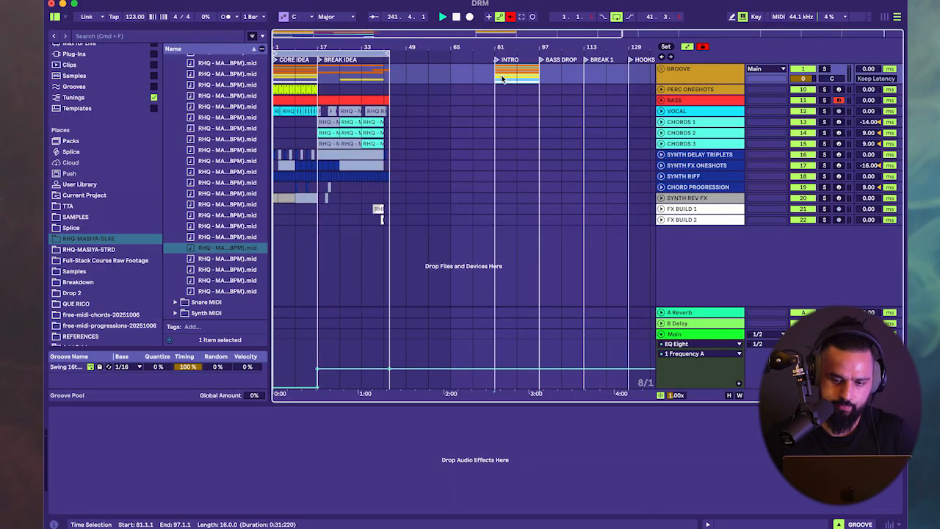
# - Fill the BASS DROP section, bars 97 to 113, with the copied GROOVE clips and the BASS clip
pyautogui.press('Right')
pyautogui.press('super+v')
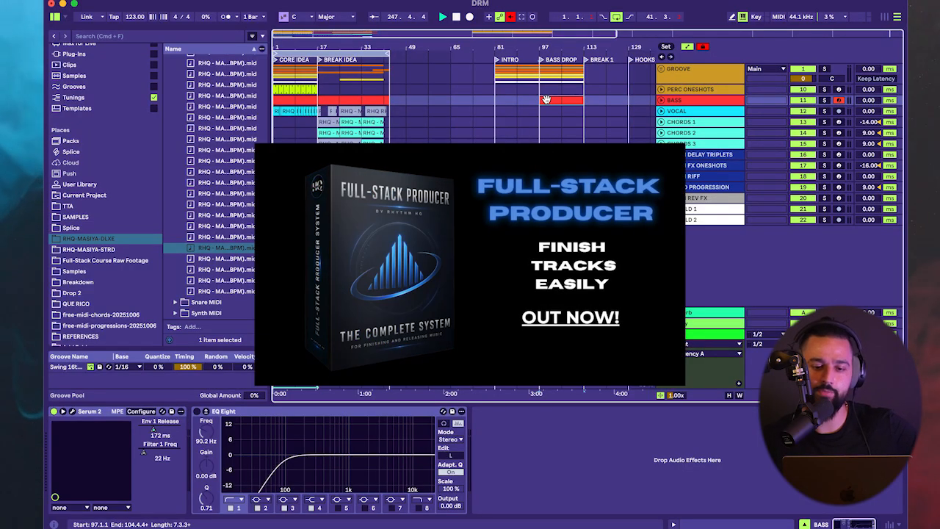
pyautogui.click(546, 99)
# - Add a breakpoint at bar 97 in the Main EQ Eight frequency automation and drop the curve to its minimum from there
pyautogui.click(502, 92)
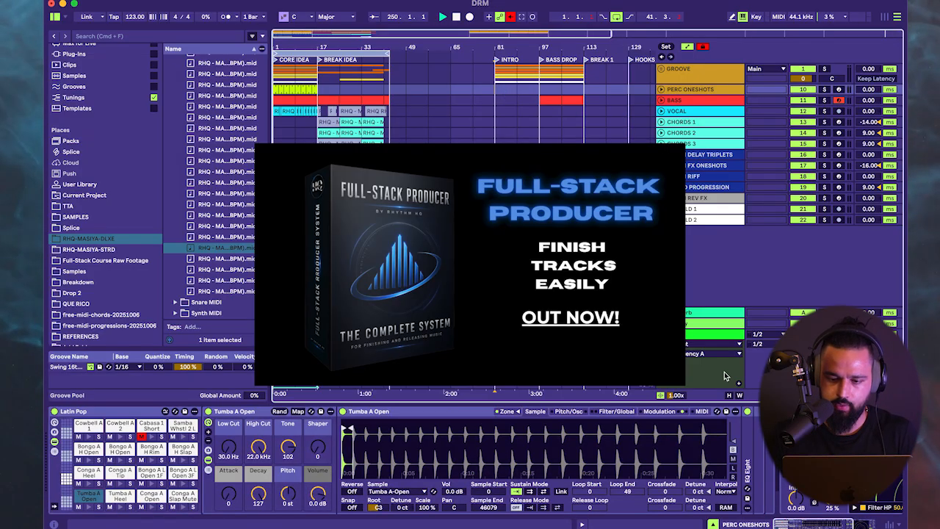
pyautogui.click(696, 335)
pyautogui.rightClick(61, 430)
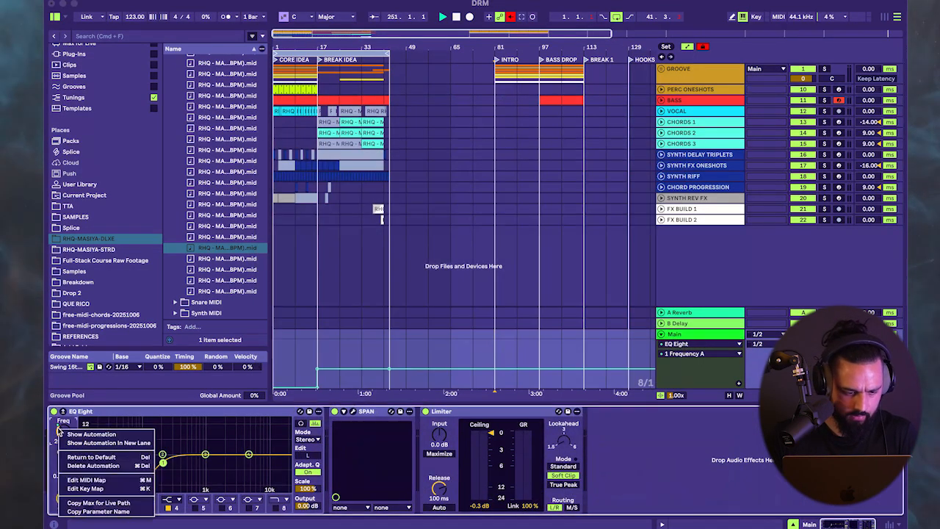
pyautogui.click(82, 431)
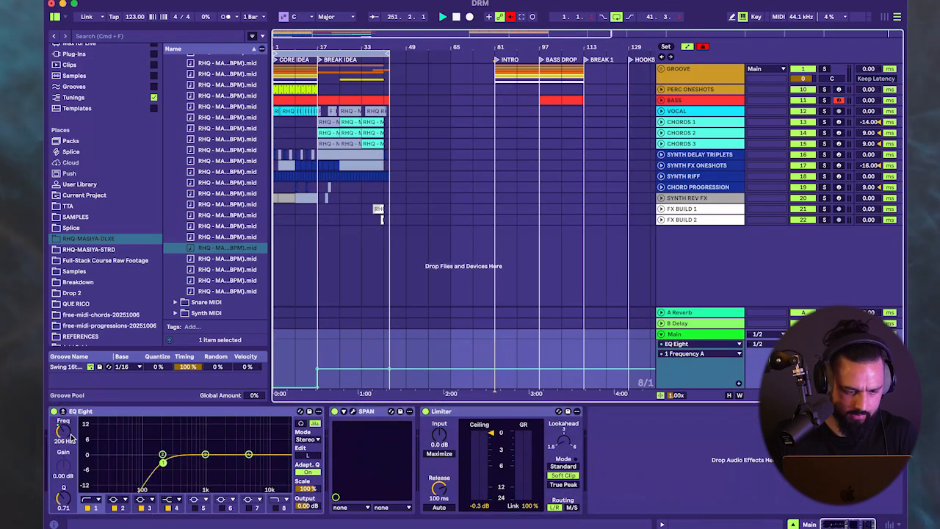
pyautogui.click(539, 369)
pyautogui.moveTo(562, 368); pyautogui.dragTo(539, 387)
# - Unfold the GROOVE group and deactivate the Top Loop and HiHat Loop clips throughout INTRO, bars 81 to 97
pyautogui.click(710, 90)
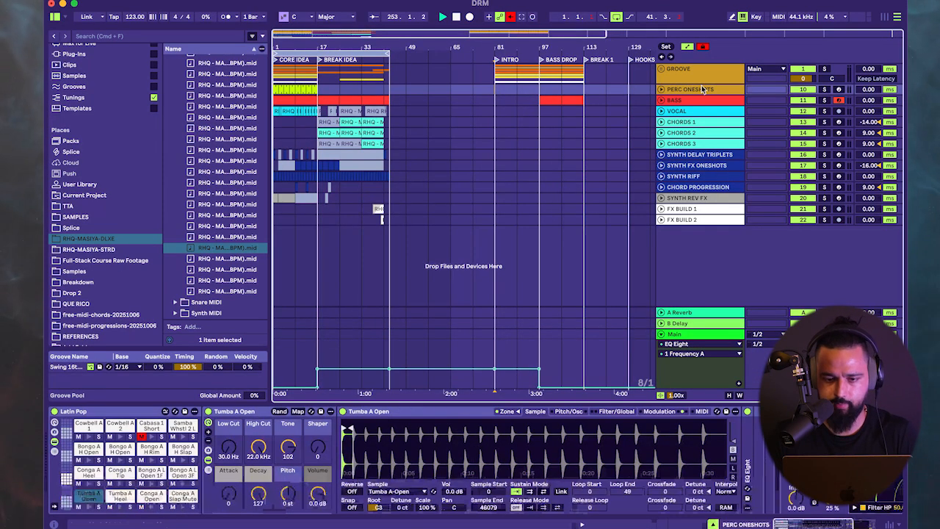
pyautogui.click(661, 69)
pyautogui.click(530, 168)
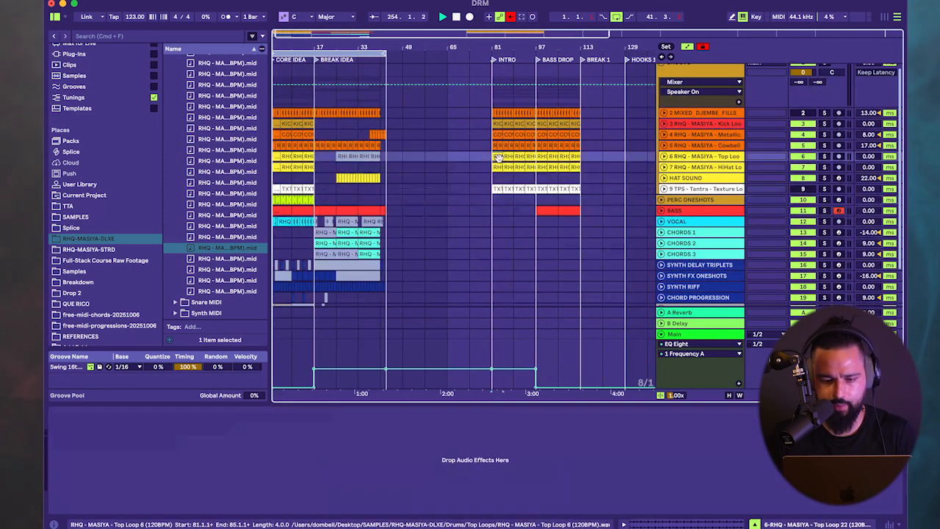
pyautogui.press('0')
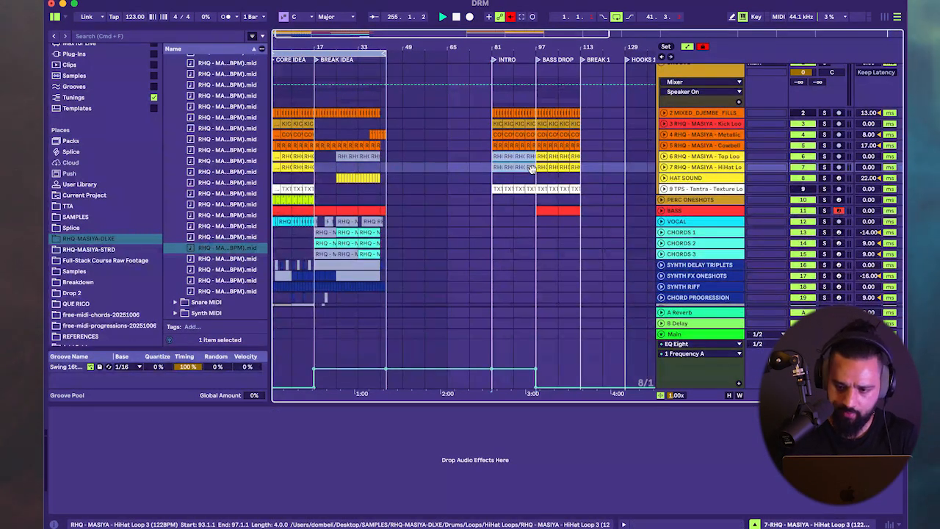
# - Play the arrangement from INTRO and reactivate the Top Loop clips in its second half, bars 89 to 97
pyautogui.click(494, 146)
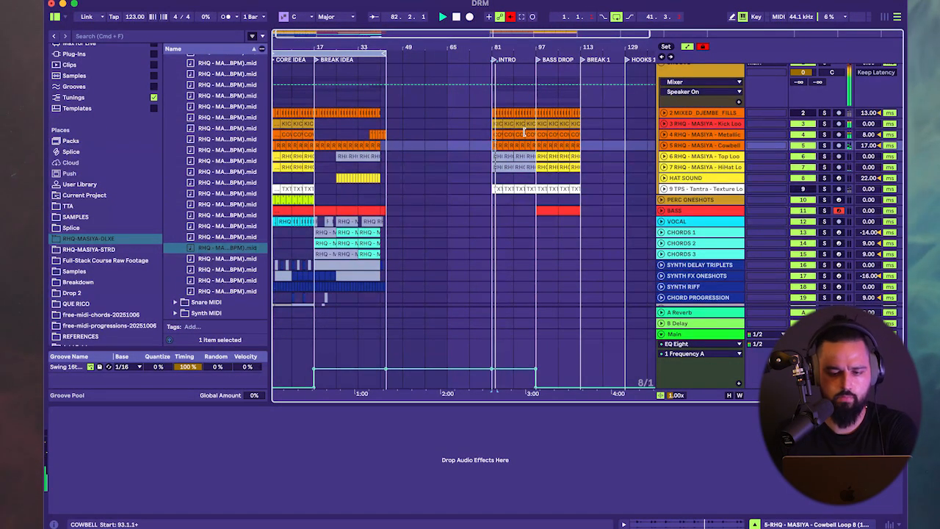
pyautogui.click(664, 145)
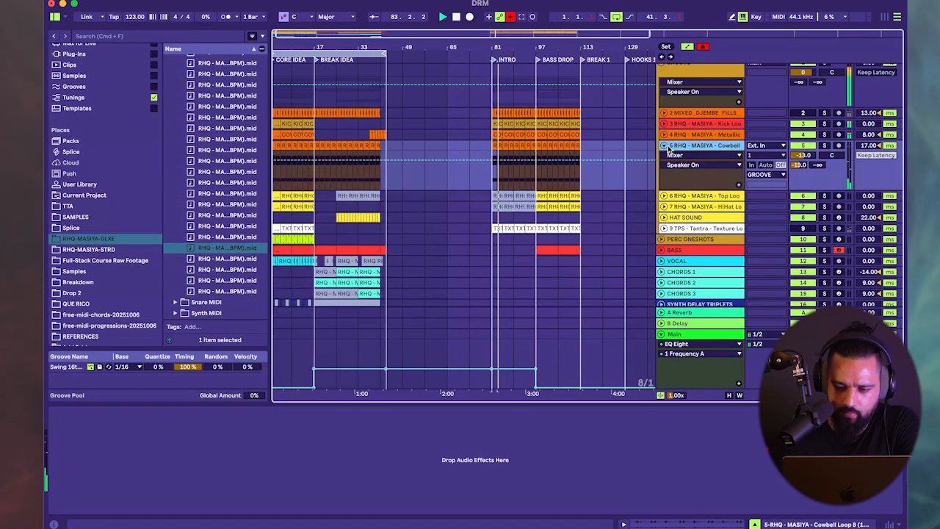
pyautogui.click(664, 145)
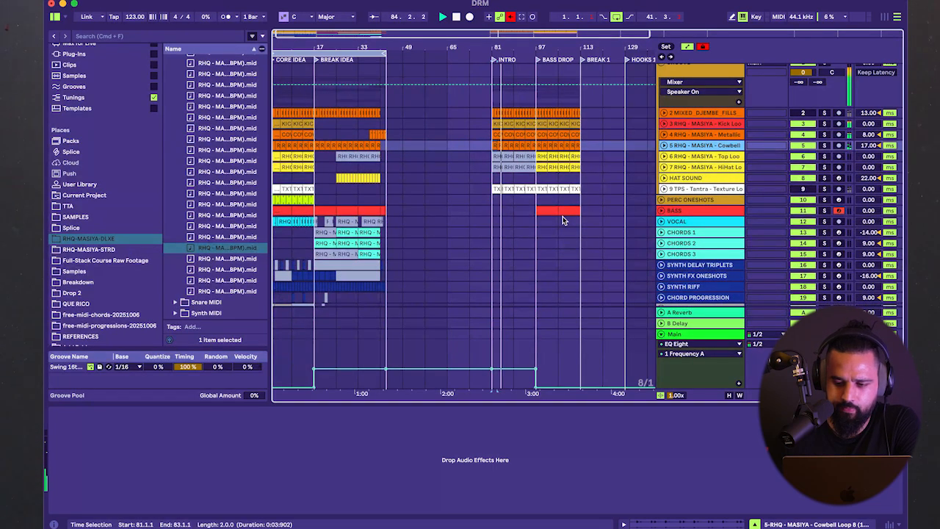
pyautogui.scroll(3, 563, 215)
pyautogui.scroll(-3, 563, 216)
pyautogui.scroll(-5, 562, 217)
pyautogui.scroll(3, 469, 202)
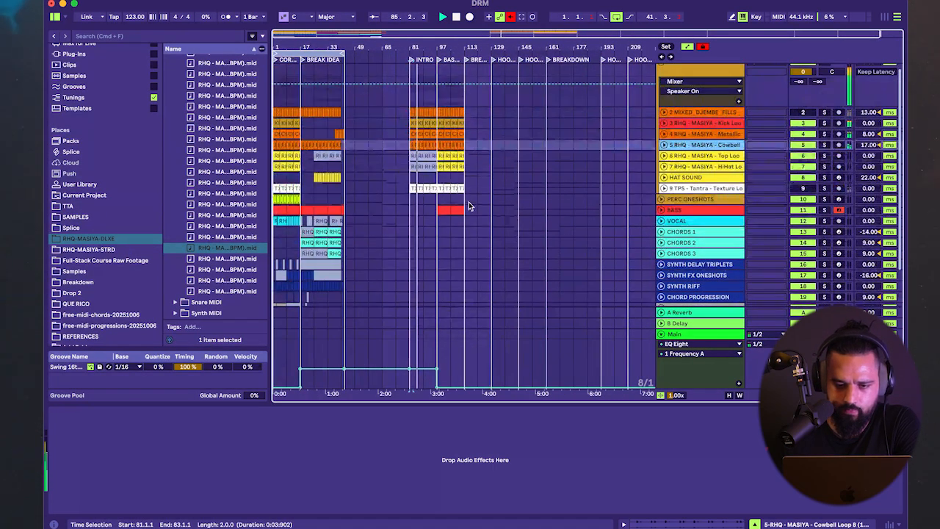
pyautogui.scroll(5, 469, 202)
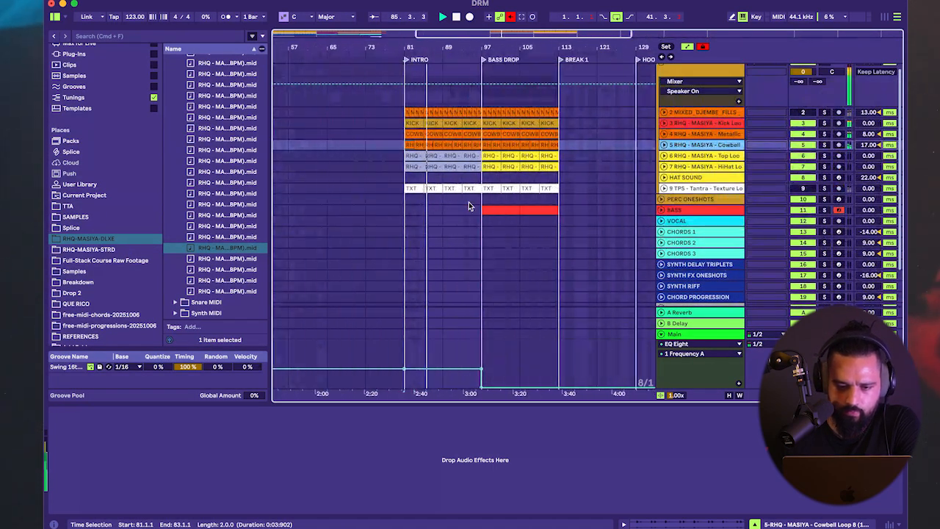
pyautogui.click(450, 157)
pyautogui.click(470, 155)
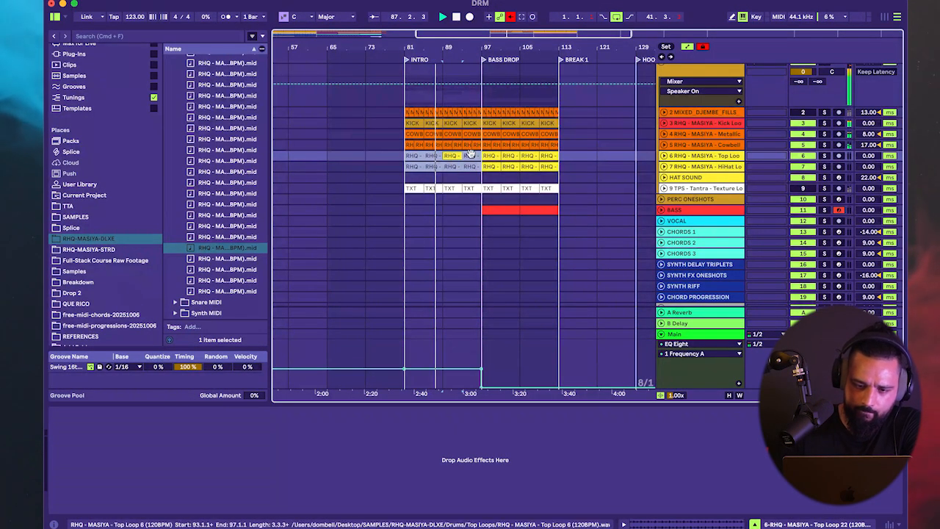
# - Cut the last beat before BASS DROP, 96.4.1 to 97.1.1, out of the GROOVE group's tracks
pyautogui.scroll(-3, 481, 187)
pyautogui.scroll(-4, 481, 186)
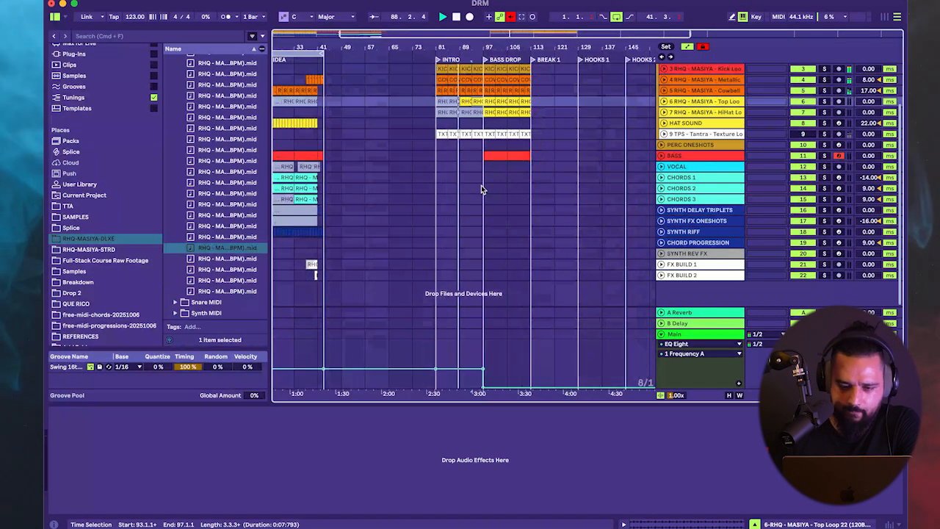
pyautogui.hscroll(-3, 481, 186)
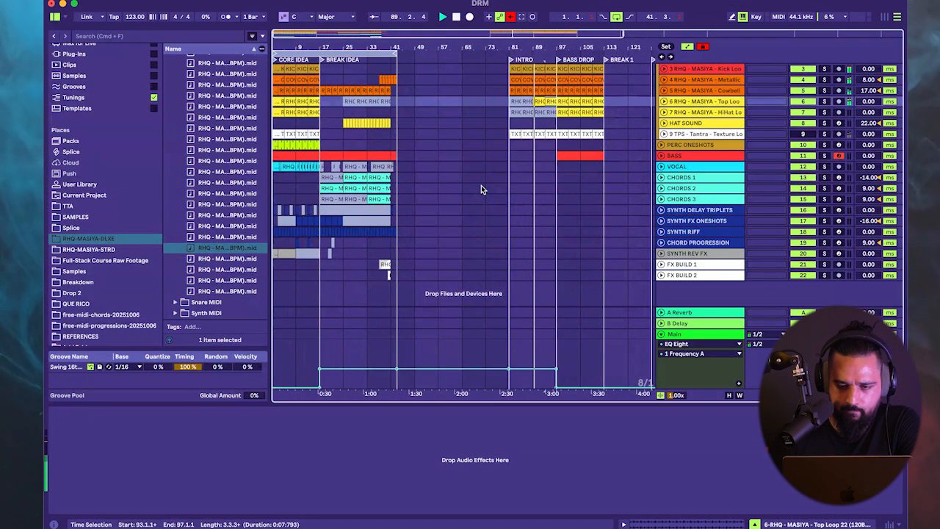
pyautogui.click(546, 190)
pyautogui.scroll(5, 546, 191)
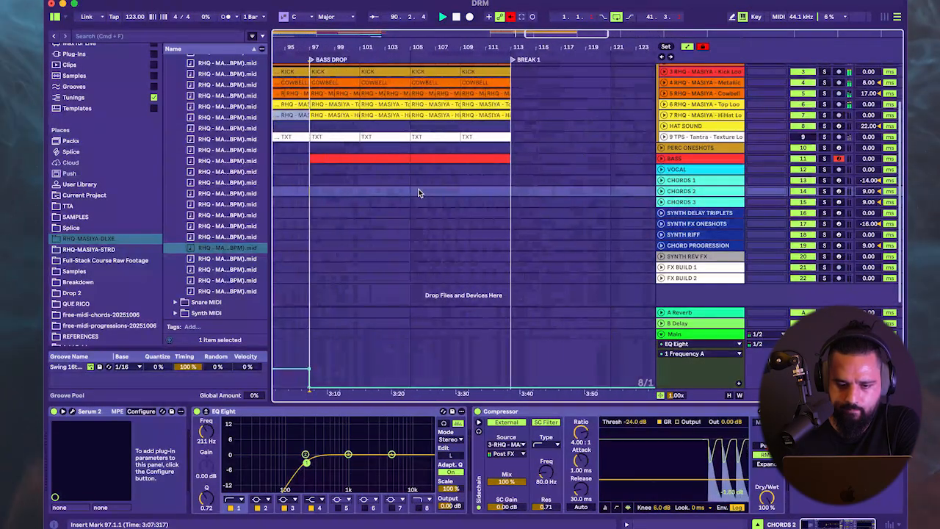
pyautogui.rightClick(418, 193)
pyautogui.press('Escape')
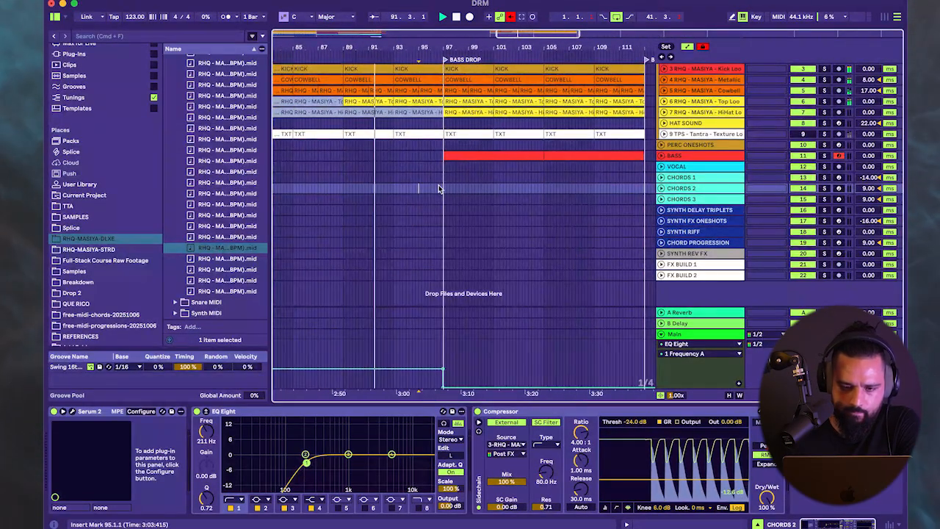
pyautogui.scroll(3, 439, 184)
pyautogui.moveTo(451, 191); pyautogui.dragTo(446, 72)
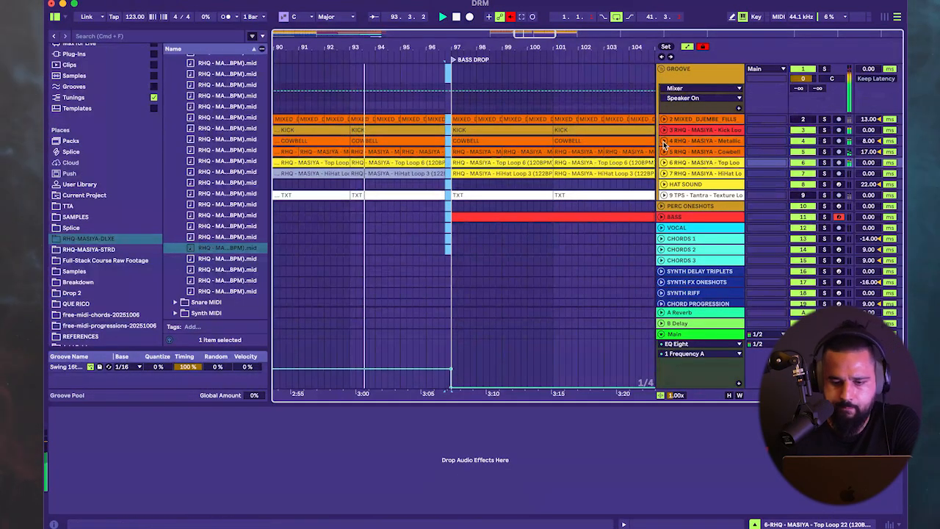
pyautogui.scroll(-1, 408, 232)
pyautogui.scroll(-4, 408, 233)
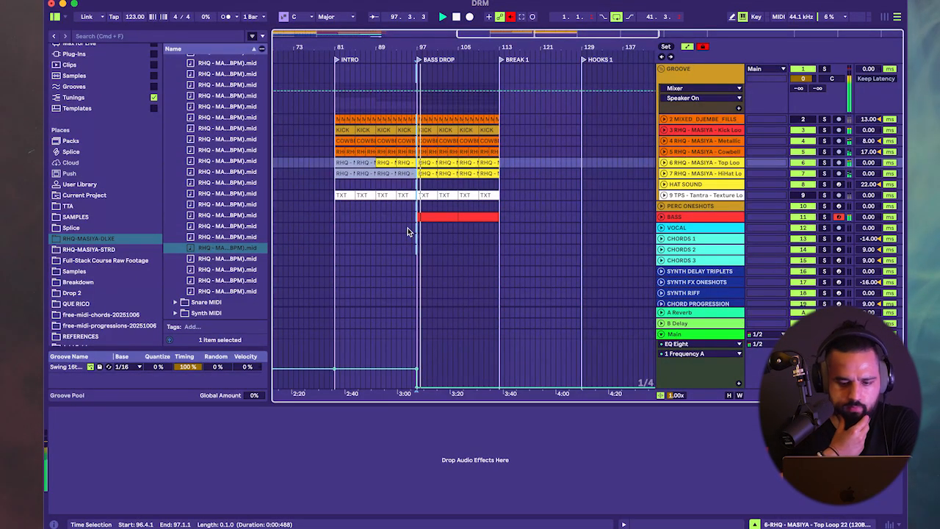
# - Unfold the BASS track and check its Serum 2 macros and filter, closing the synth window again
pyautogui.click(673, 218)
pyautogui.click(661, 217)
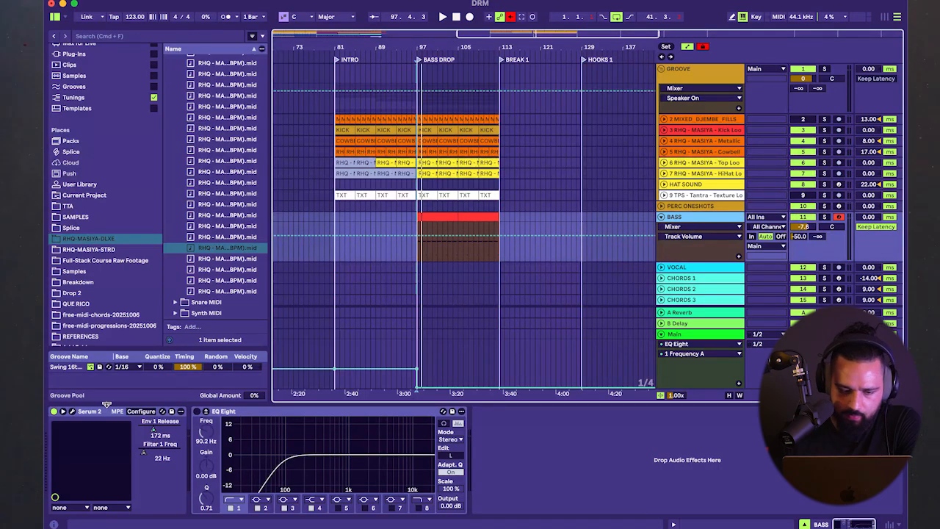
pyautogui.click(71, 411)
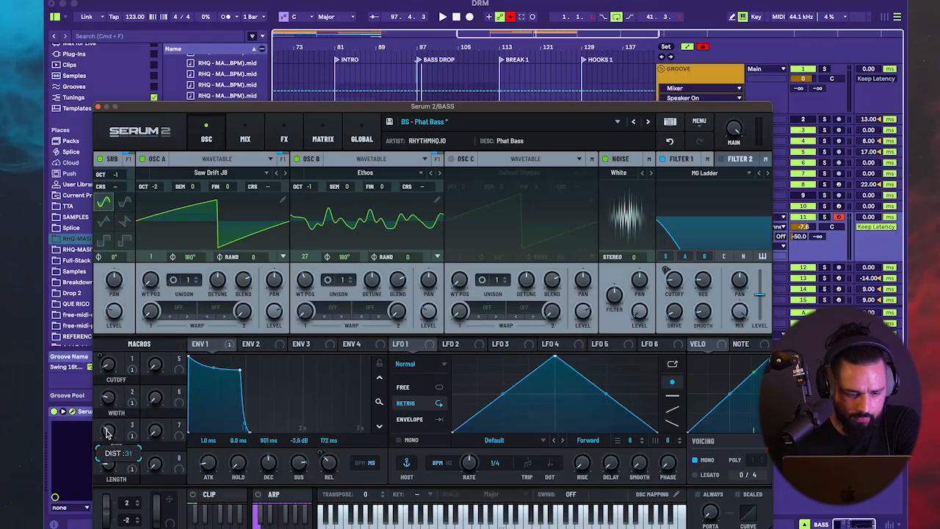
pyautogui.click(101, 107)
# - Try to copy the BASS clips from BASS DROP into the INTRO section
pyautogui.click(429, 222)
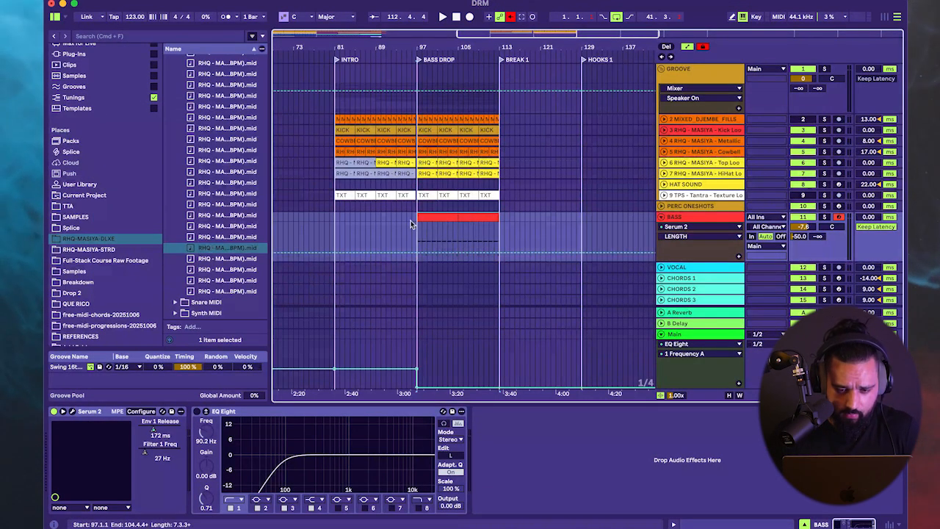
pyautogui.rightClick(330, 218)
pyautogui.click(408, 379)
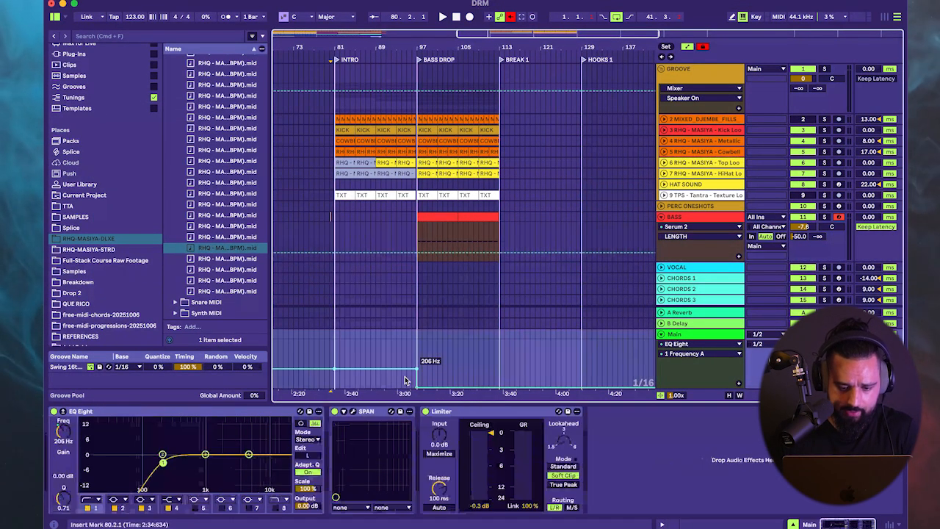
pyautogui.click(440, 216)
pyautogui.keyDown('shift'); pyautogui.click(476, 218); pyautogui.keyUp('shift')
pyautogui.press('super+c')
pyautogui.click(334, 219)
pyautogui.press('super+v')
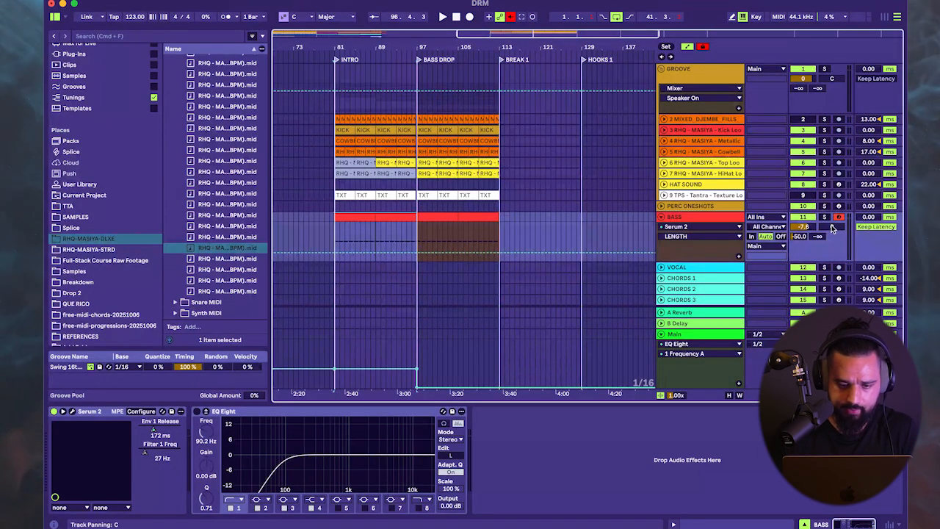
# - Lower the BASS track volume to -9.2 dB, play the start of INTRO, and undo the volume change and pasted clips
pyautogui.moveTo(803, 227); pyautogui.dragTo(803, 235)
pyautogui.press('space')
pyautogui.scroll(3, 328, 263)
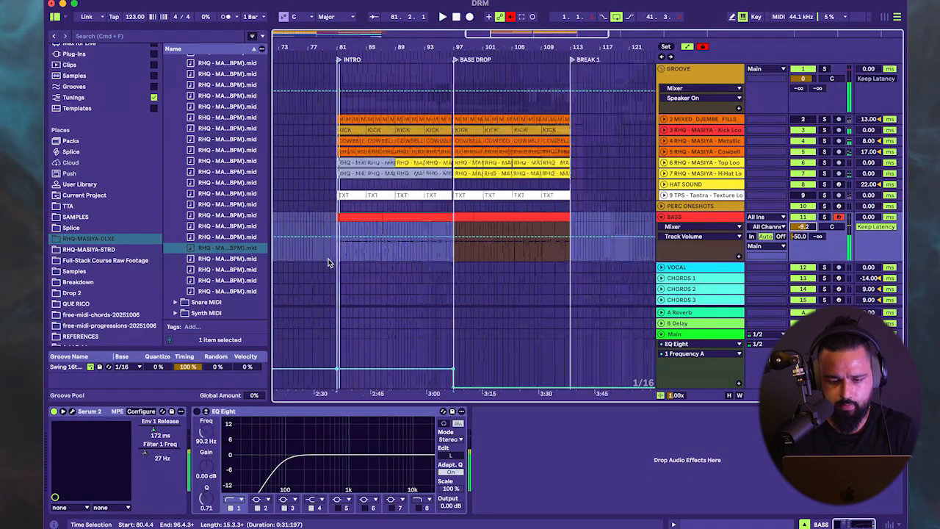
pyautogui.scroll(2, 329, 263)
pyautogui.press('super+z')
pyautogui.press('super+z')
# - Set the grid to 2/1 and copy the BASS clips from BASS DROP to the start of INTRO at bar 81
pyautogui.click(520, 218)
pyautogui.keyDown('shift'); pyautogui.click(581, 217); pyautogui.keyUp('shift')
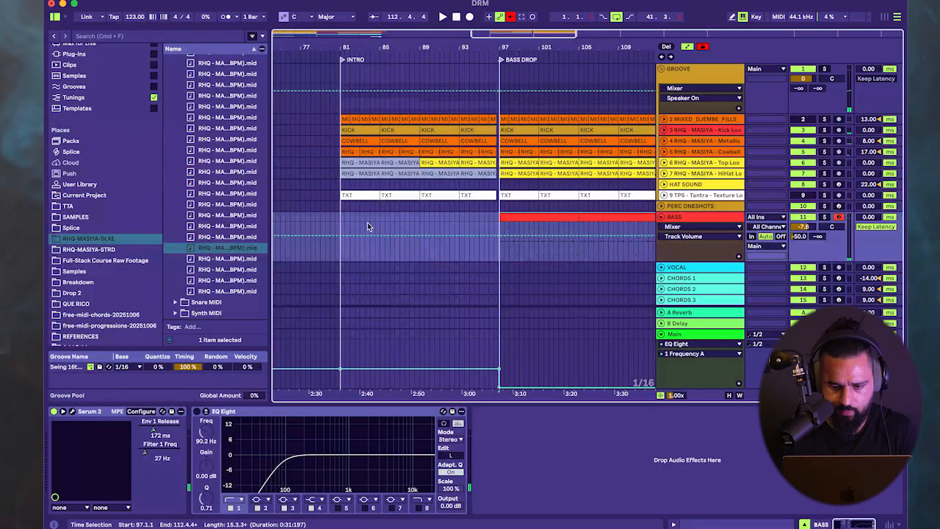
pyautogui.click(340, 216)
pyautogui.rightClick(340, 216)
pyautogui.click(410, 367)
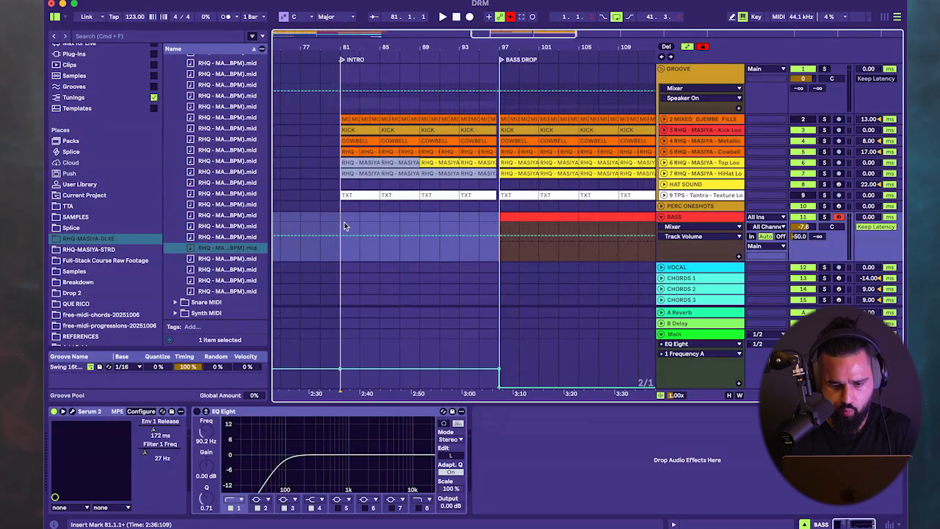
pyautogui.press('super+v')
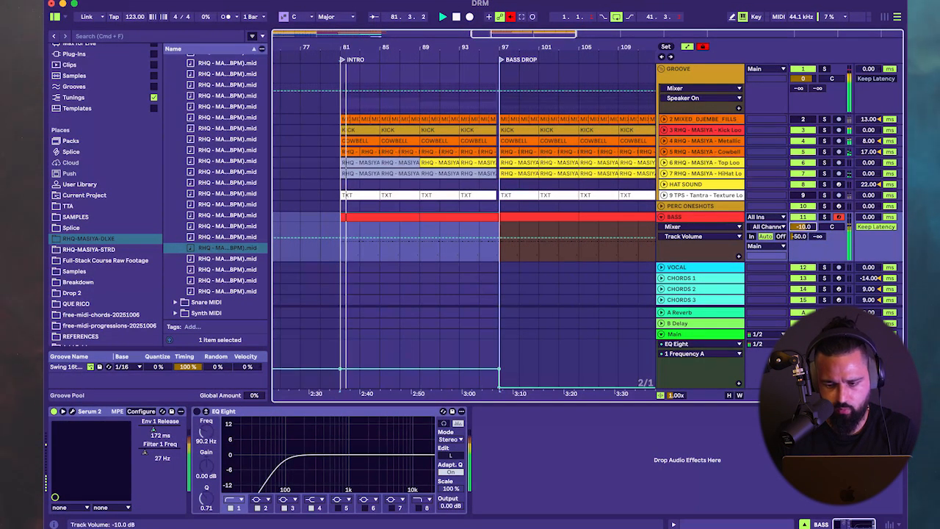
# - Lower the BASS track volume to -16.6 dB and deactivate its first INTRO clip, bars 81 to 89
pyautogui.click(403, 219)
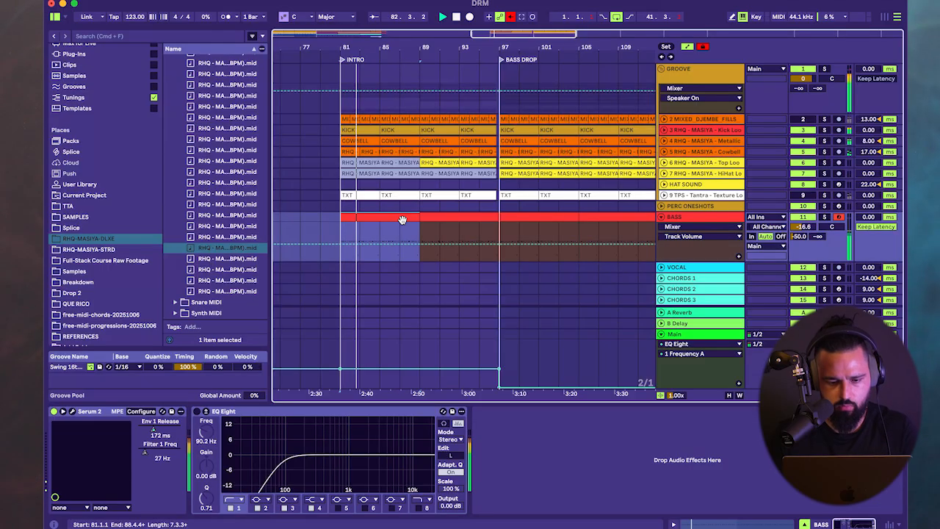
pyautogui.press('-')
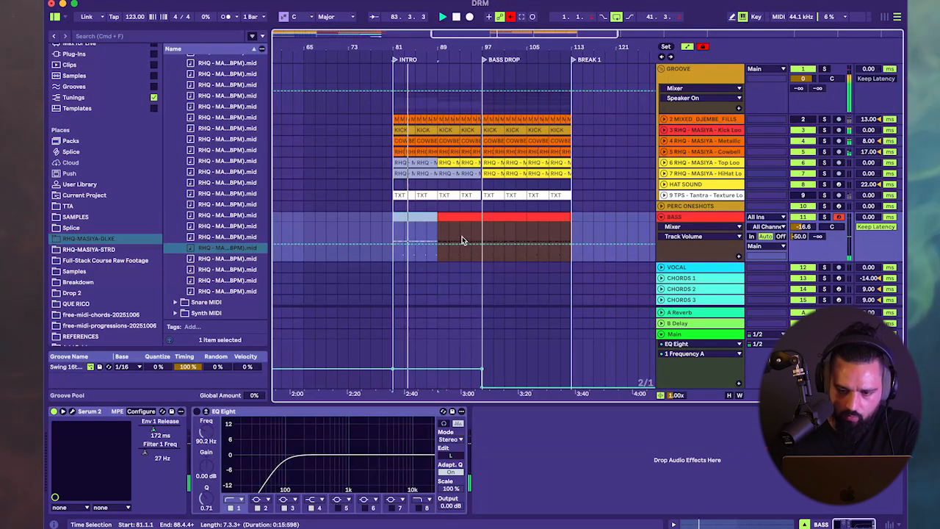
pyautogui.click(683, 218)
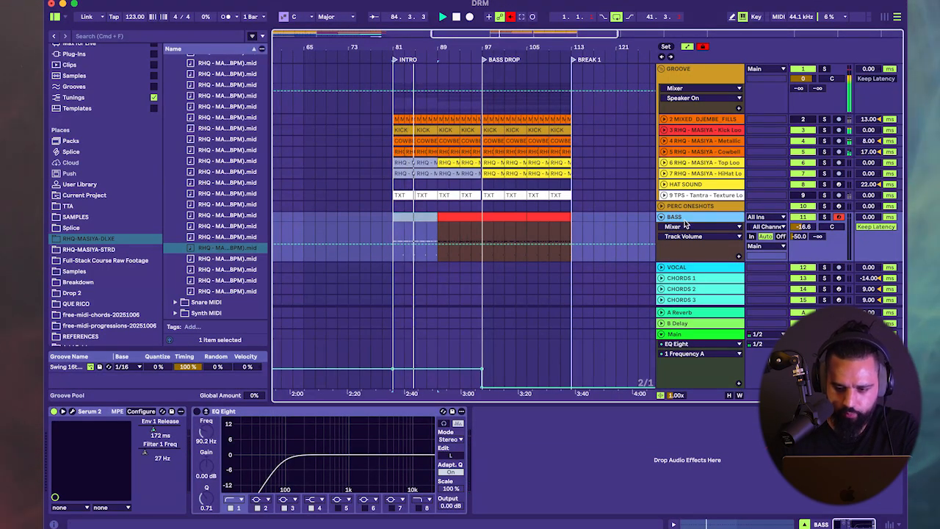
pyautogui.scroll(3, 137, 89)
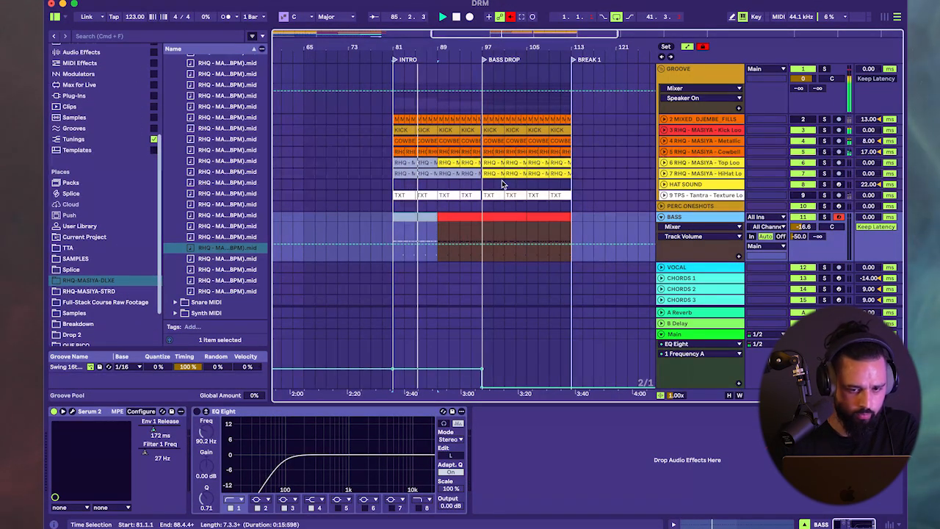
# - Show the Hybrid Reverb Dry/Wet automation on the Metallic Loop track and draw a short dip between bars 96 and 97
pyautogui.click(664, 141)
pyautogui.click(685, 144)
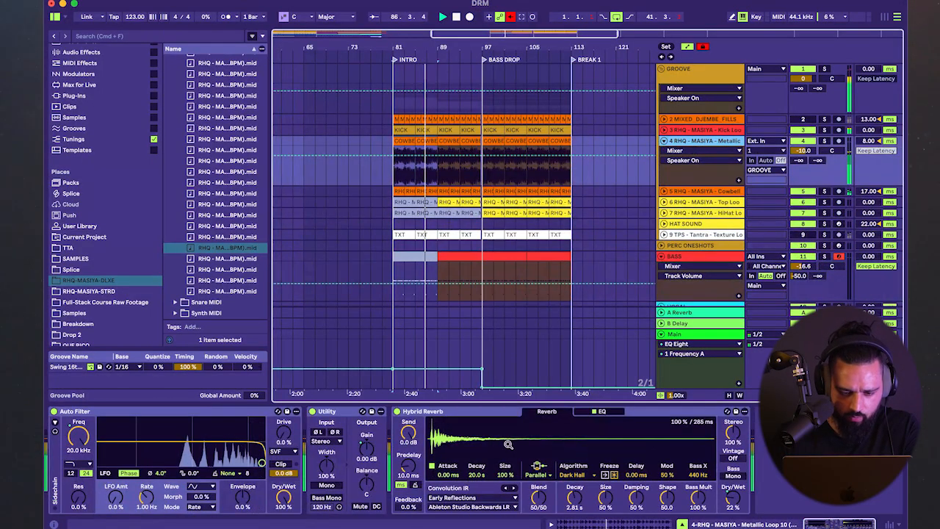
pyautogui.rightClick(733, 508)
pyautogui.click(764, 457)
pyautogui.scroll(3, 460, 176)
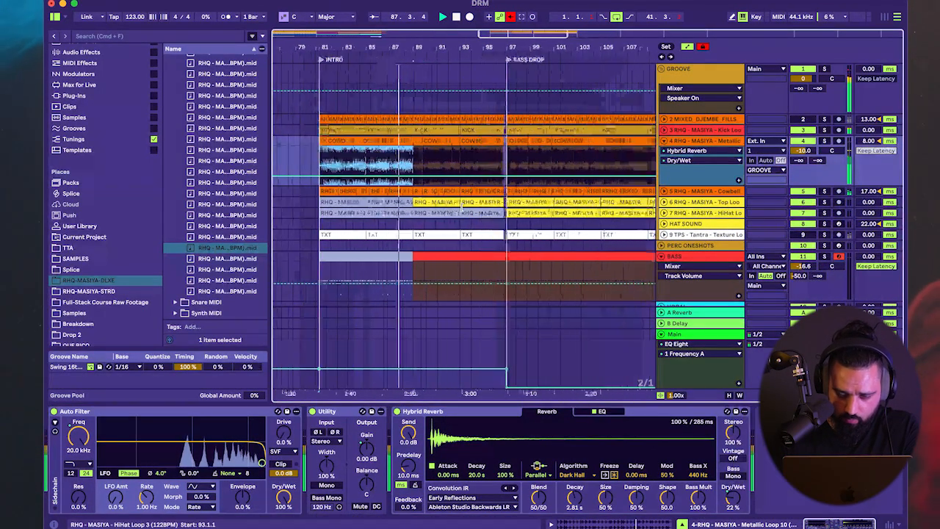
pyautogui.moveTo(494, 179)
pyautogui.mouseDown()
pyautogui.moveTo(507, 177)
pyautogui.moveTo(504, 185)
pyautogui.mouseUp()
pyautogui.scroll(-1, 478, 208)
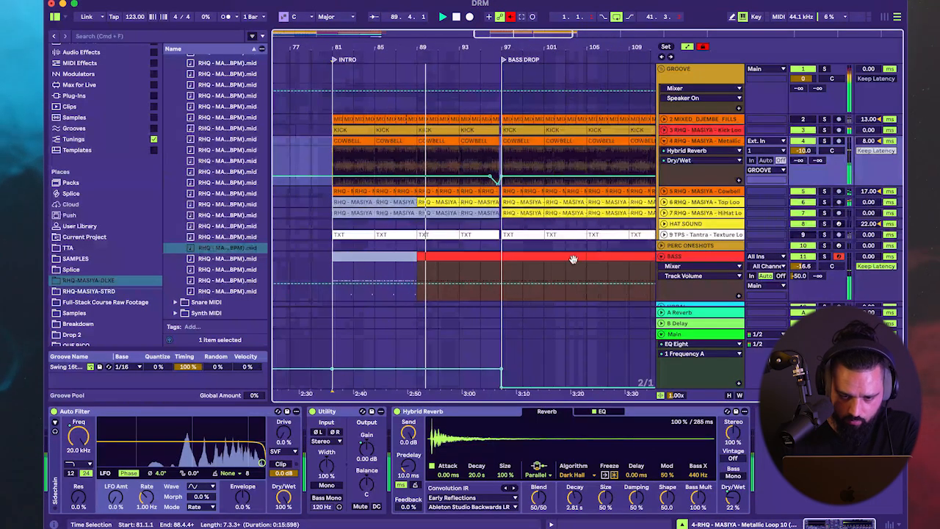
# - Set the BASS track delay to 20 ms and trim its volume to about -17 dB
pyautogui.moveTo(863, 257); pyautogui.dragTo(863, 263)
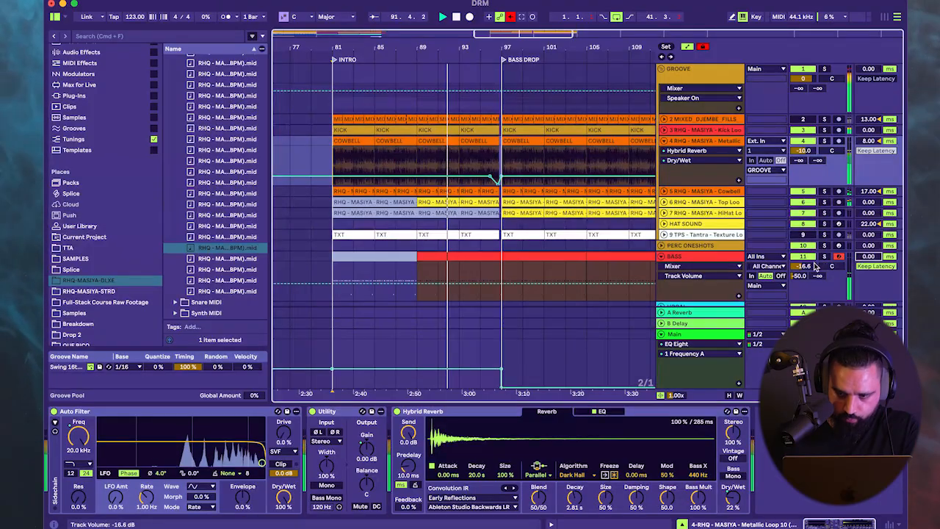
pyautogui.click(798, 276)
pyautogui.click(802, 266)
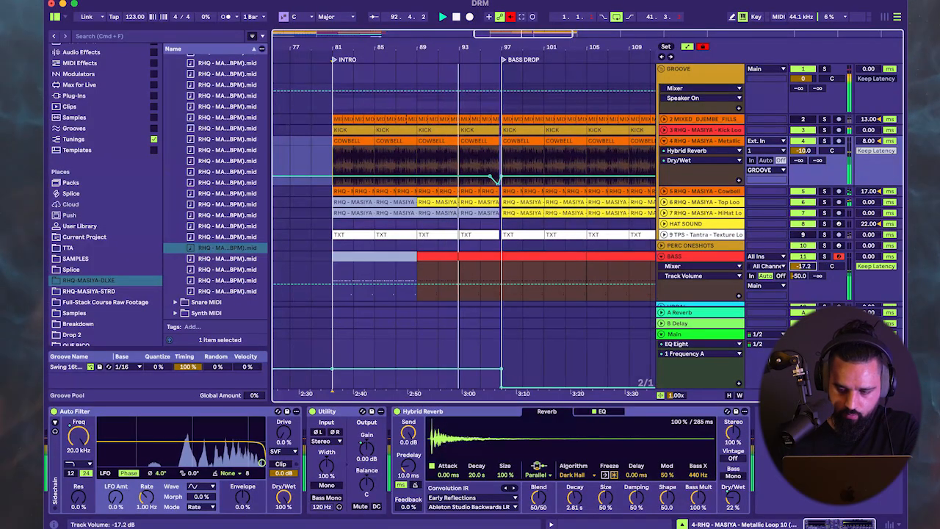
# - Adjust the BASS track's Serum 2 patch, setting the Filter 1 cutoff to 20 Hz, and raise the track volume to -12.5 dB
pyautogui.click(570, 293)
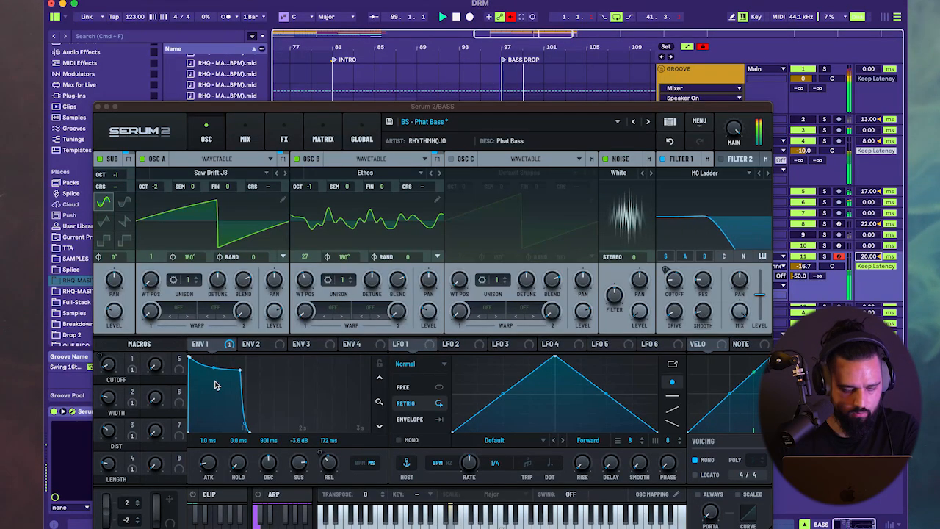
pyautogui.moveTo(673, 285); pyautogui.dragTo(673, 272)
pyautogui.moveTo(803, 266); pyautogui.dragTo(803, 260)
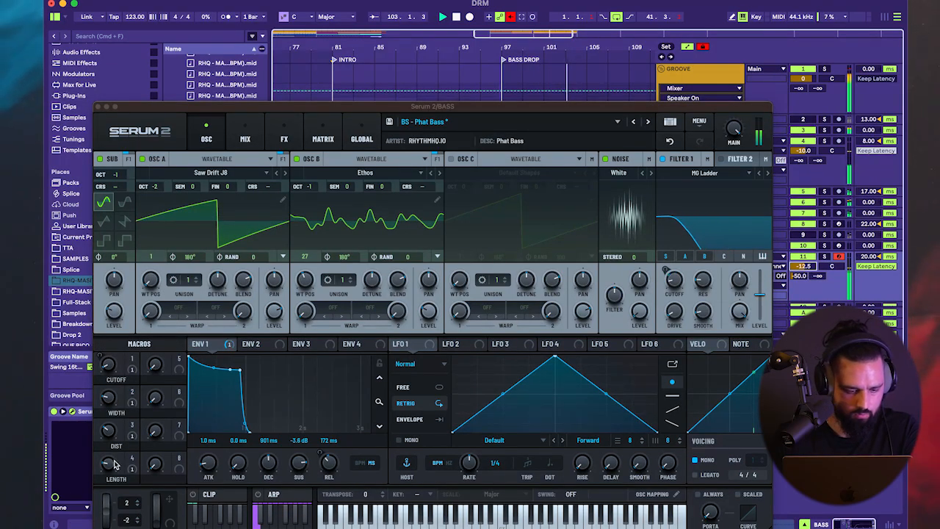
pyautogui.moveTo(113, 450); pyautogui.dragTo(114, 479)
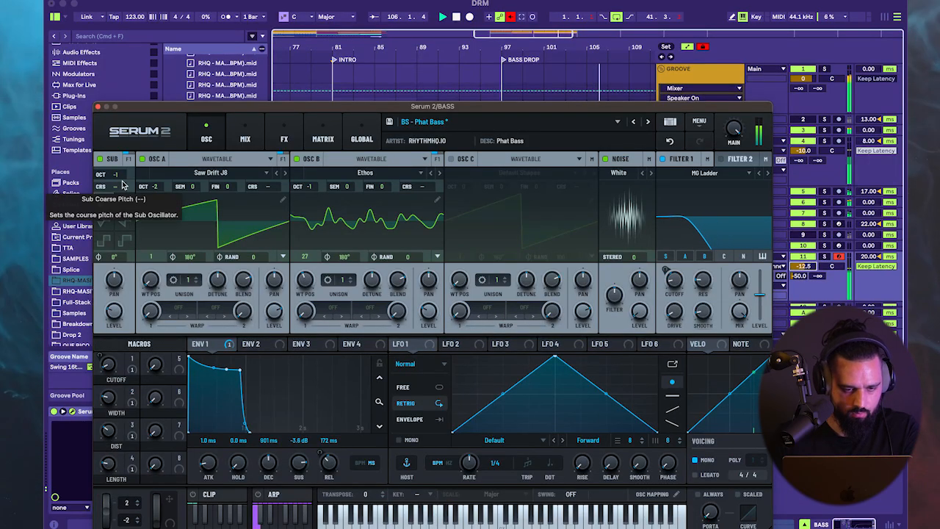
pyautogui.moveTo(667, 271)
pyautogui.mouseDown()
pyautogui.moveTo(667, 238)
pyautogui.moveTo(664, 274)
pyautogui.mouseUp()
pyautogui.moveTo(671, 283)
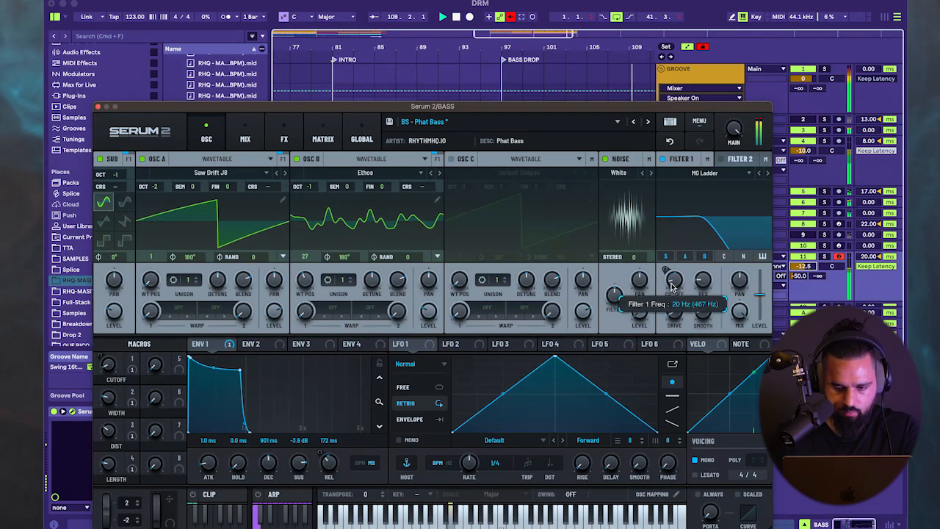
pyautogui.click(97, 106)
# - Play the arrangement from bar 87 and again from bar 89 to check the bass entry in INTRO
pyautogui.scroll(-5, 541, 243)
pyautogui.click(479, 246)
pyautogui.press('space')
pyautogui.press('space')
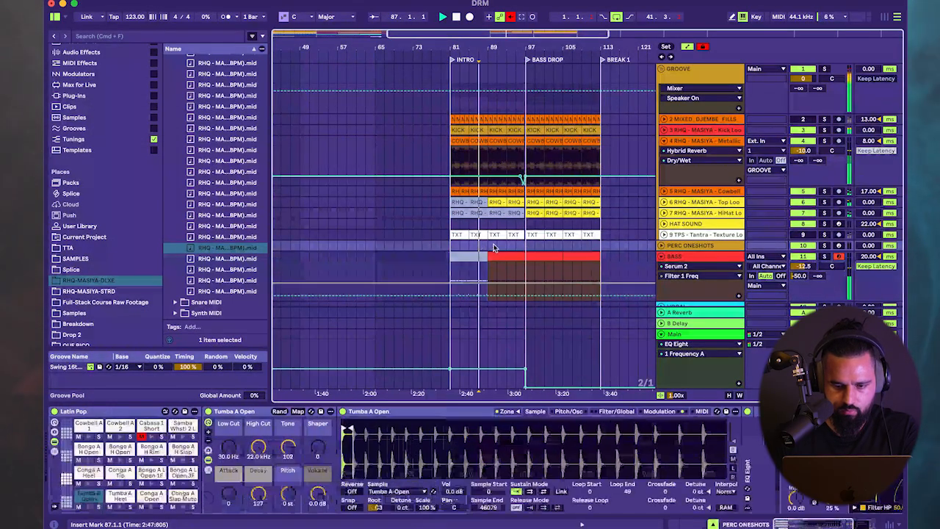
pyautogui.click(497, 249)
pyautogui.press('space')
pyautogui.press('space')
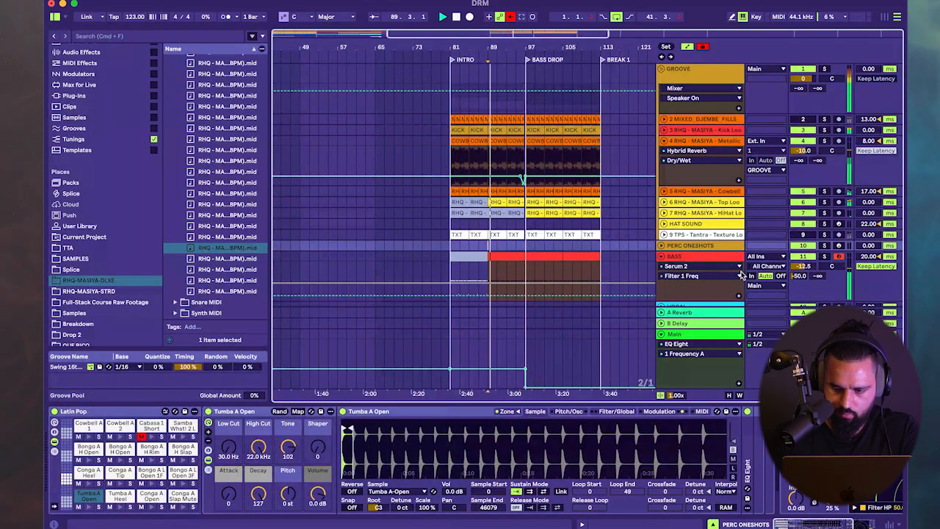
pyautogui.scroll(-5, 518, 278)
pyautogui.hscroll(2, 518, 278)
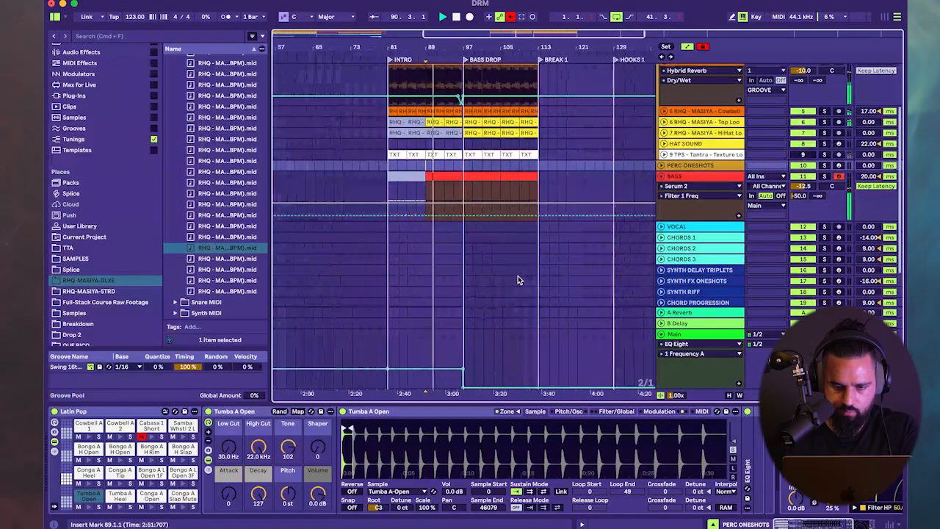
# - Reactivate the first INTRO clip on the BASS track, bars 81 to 89, and play from bar 81
pyautogui.click(444, 174)
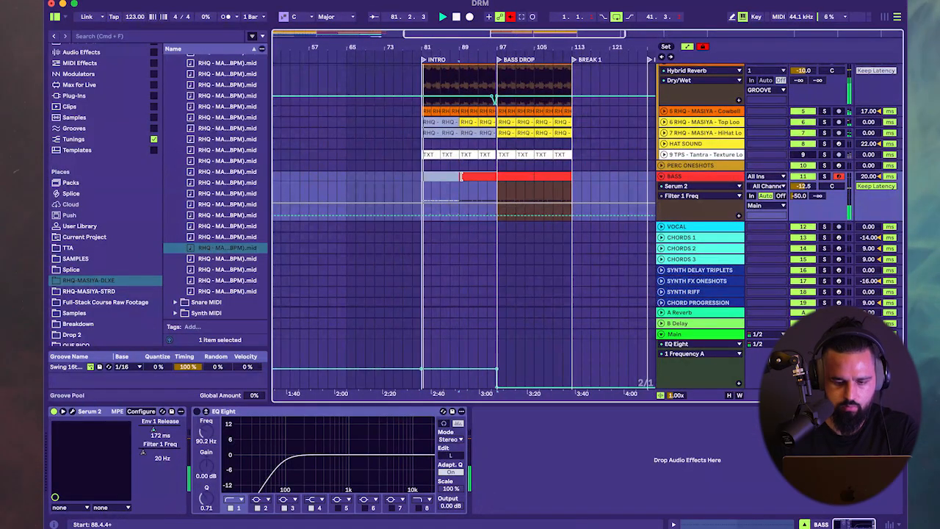
pyautogui.click(436, 176)
pyautogui.press('0')
pyautogui.press('space')
pyautogui.press('space')
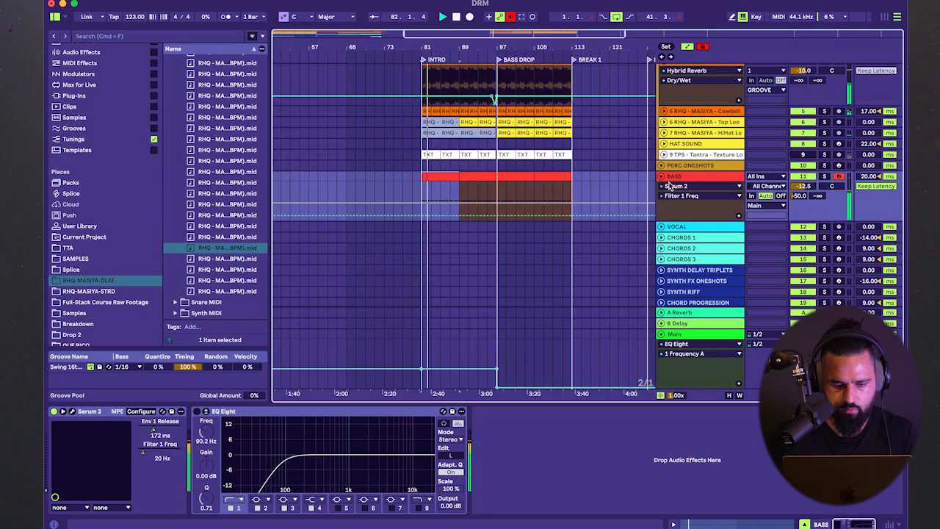
# - Add an Auto Filter to the BASS track with its frequency at 263 Hz and set the track volume to -13.0 dB
pyautogui.scroll(3, 103, 184)
pyautogui.click(140, 130)
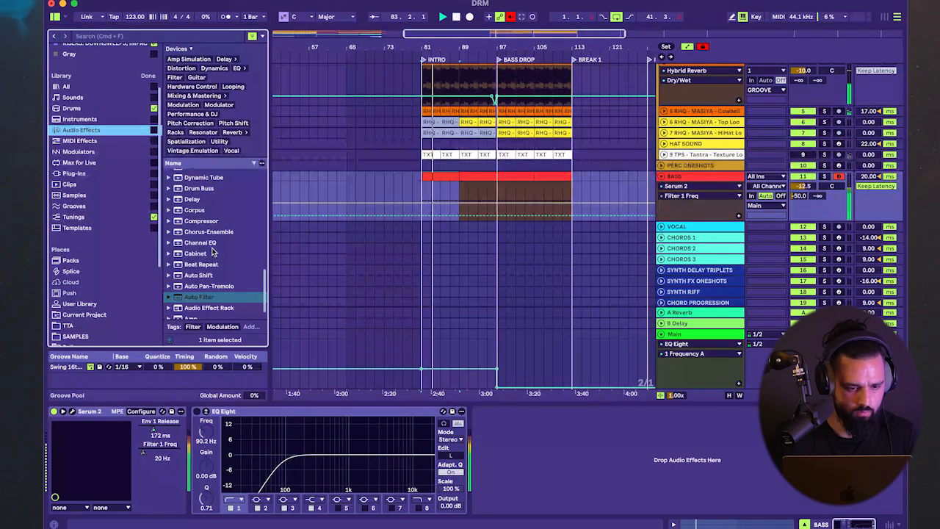
pyautogui.scroll(5, 212, 252)
pyautogui.scroll(-5, 212, 251)
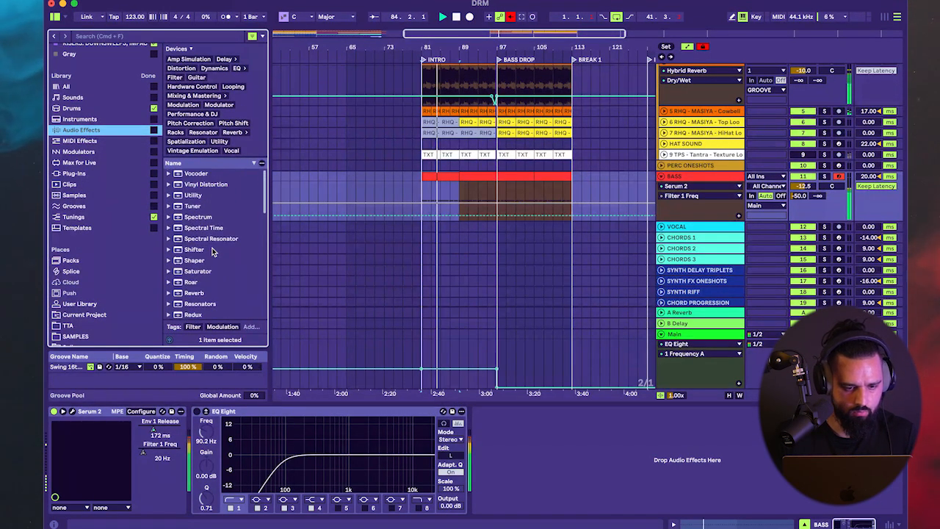
pyautogui.moveTo(202, 281); pyautogui.dragTo(558, 477)
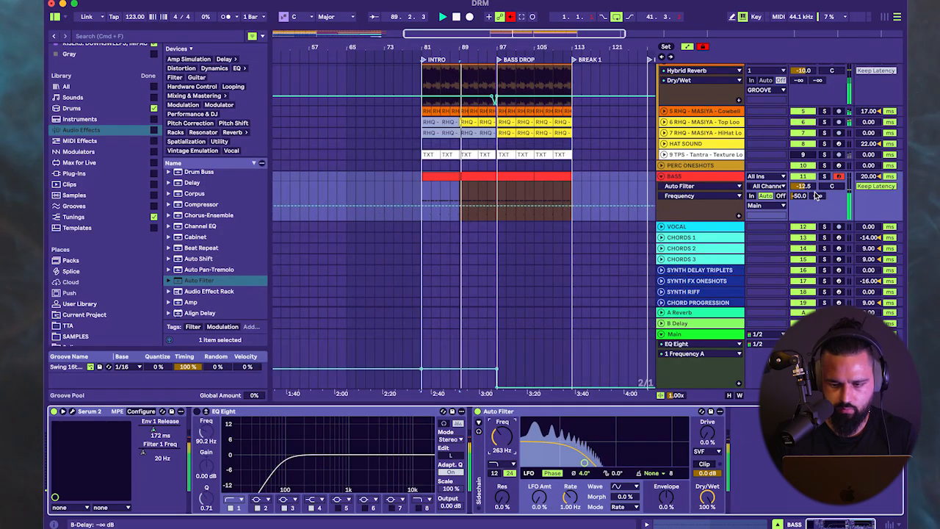
pyautogui.click(804, 186)
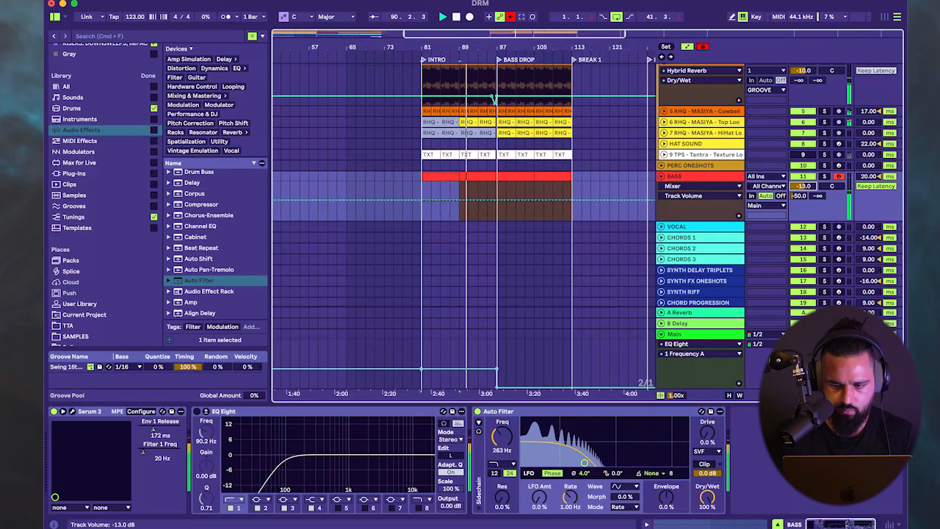
# - Open the first INTRO clip on the BASS track and select its low D1 notes
pyautogui.doubleClick(434, 178)
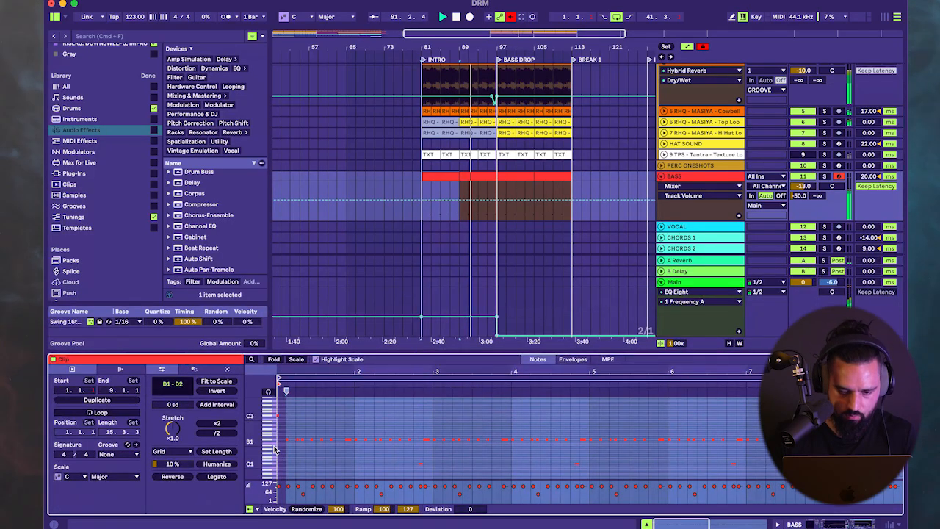
pyautogui.moveTo(292, 407); pyautogui.dragTo(265, 436)
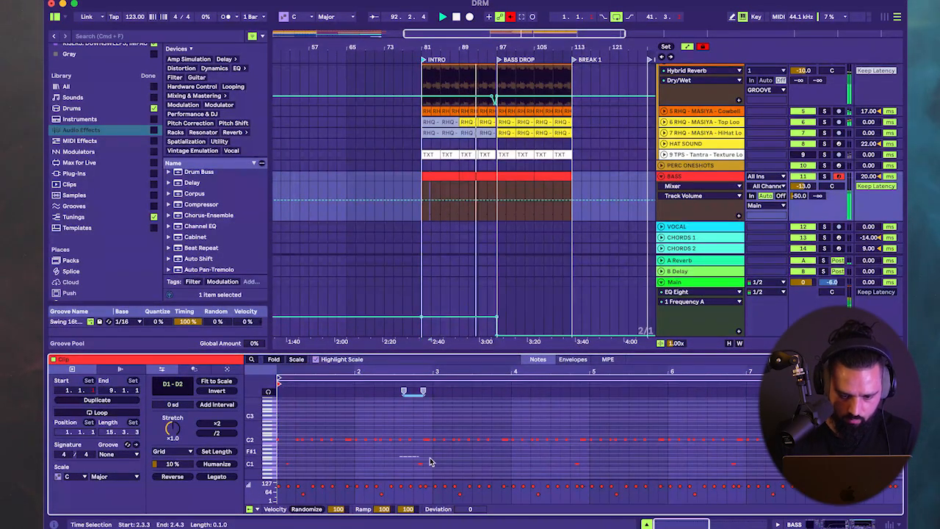
pyautogui.moveTo(431, 461); pyautogui.dragTo(647, 493)
pyautogui.click(439, 176)
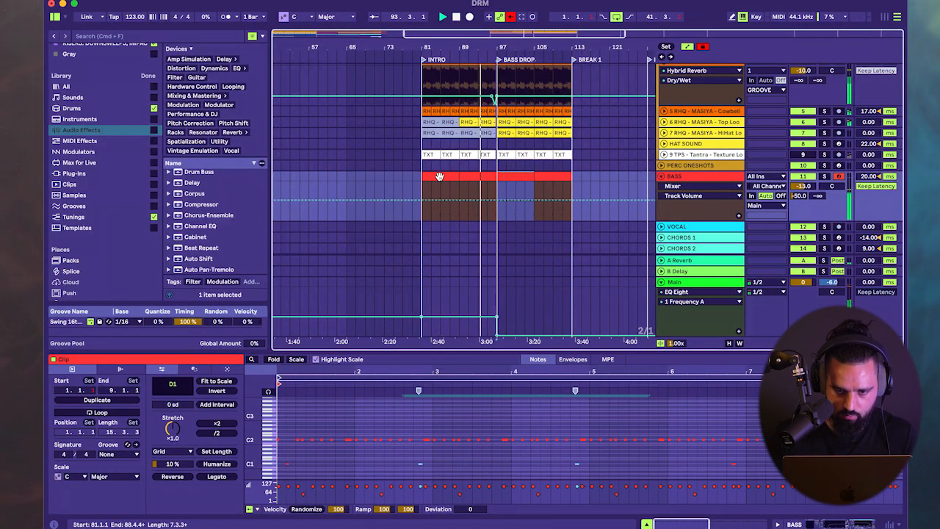
# - Fold the Metallic loop track and look over the arrangement, comparing the CORE and BREAK IDEA sections with INTRO and BASS DROP
pyautogui.scroll(3, 518, 198)
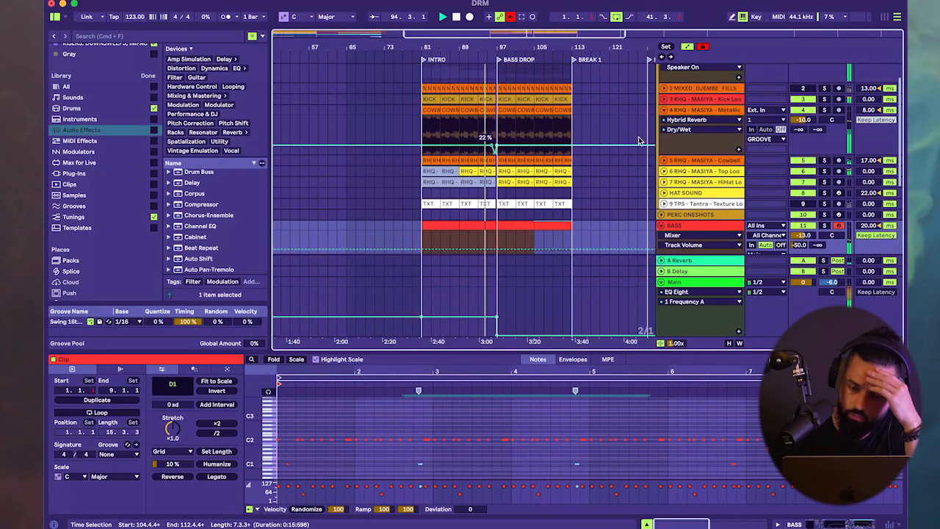
pyautogui.click(662, 111)
pyautogui.scroll(-5, 477, 221)
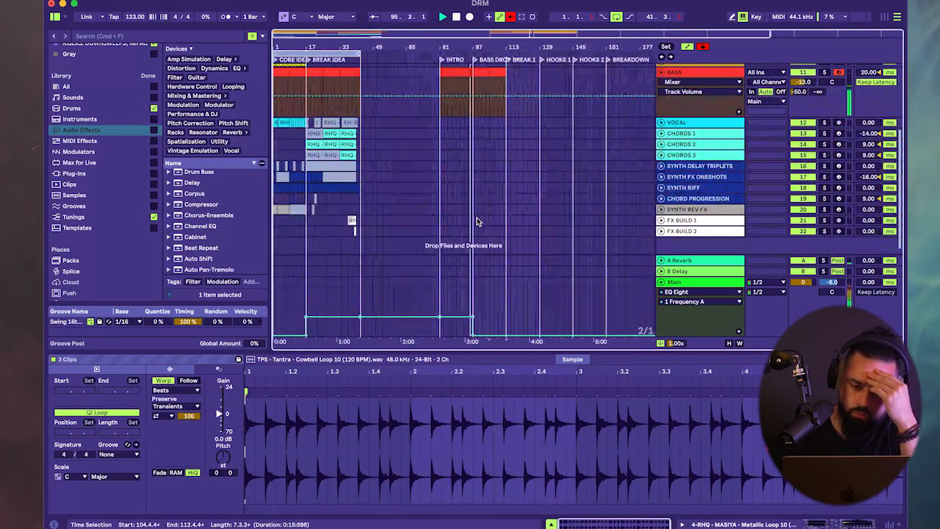
pyautogui.scroll(3, 477, 220)
pyautogui.hscroll(-2, 476, 220)
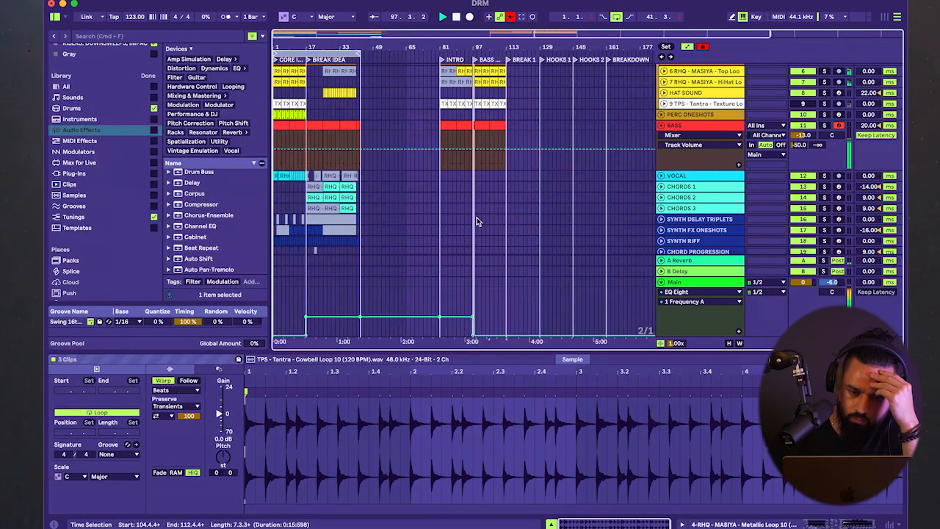
pyautogui.scroll(3, 477, 218)
pyautogui.scroll(2, 476, 221)
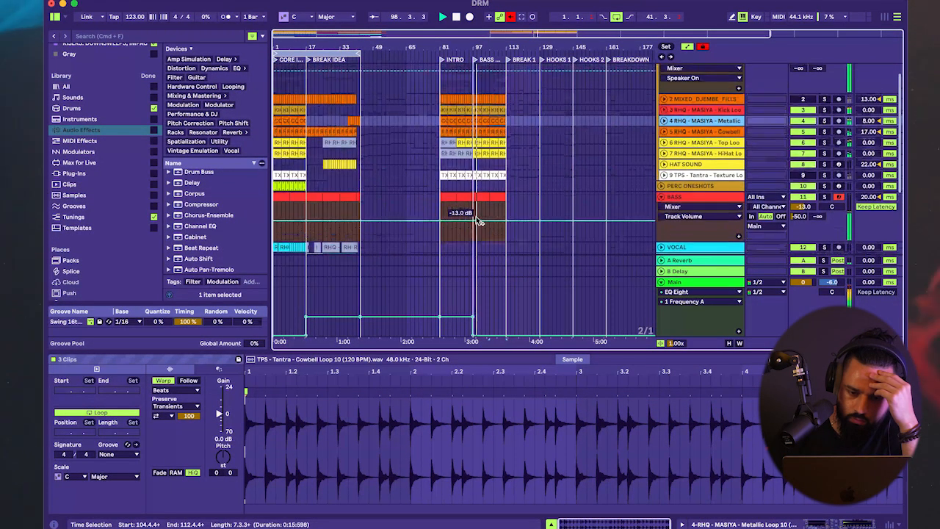
pyautogui.scroll(4, 477, 220)
pyautogui.scroll(-2, 477, 220)
pyautogui.hscroll(-2, 477, 220)
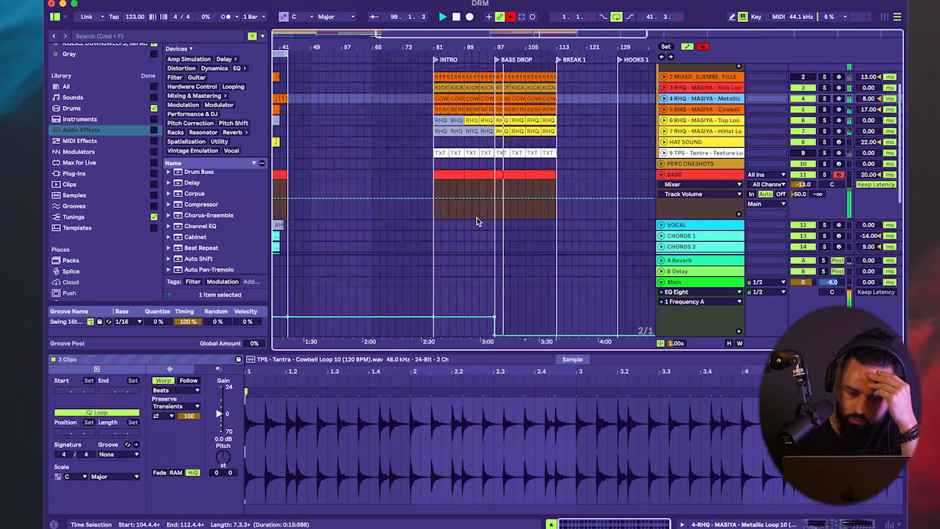
# - Fold the GROOVE group and play the arrangement from bar 93 in INTRO
pyautogui.click(705, 180)
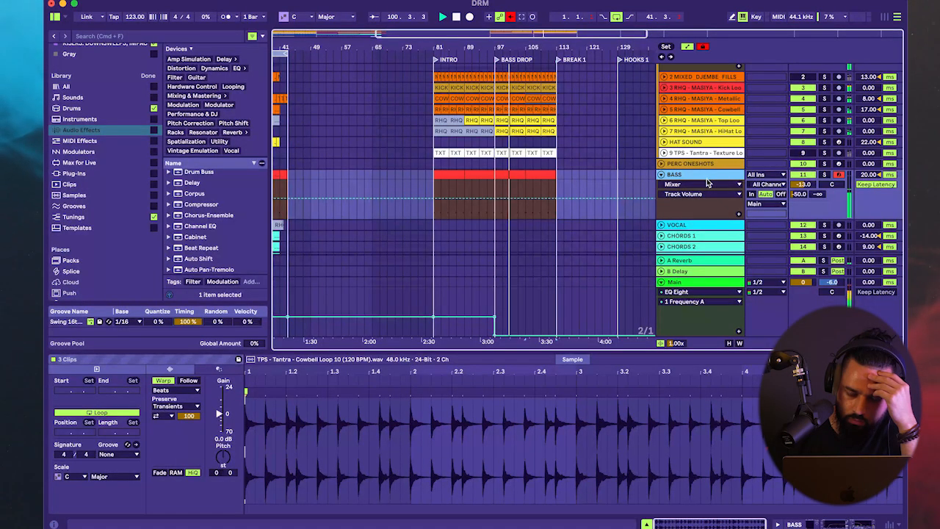
pyautogui.click(478, 182)
pyautogui.scroll(2, 677, 70)
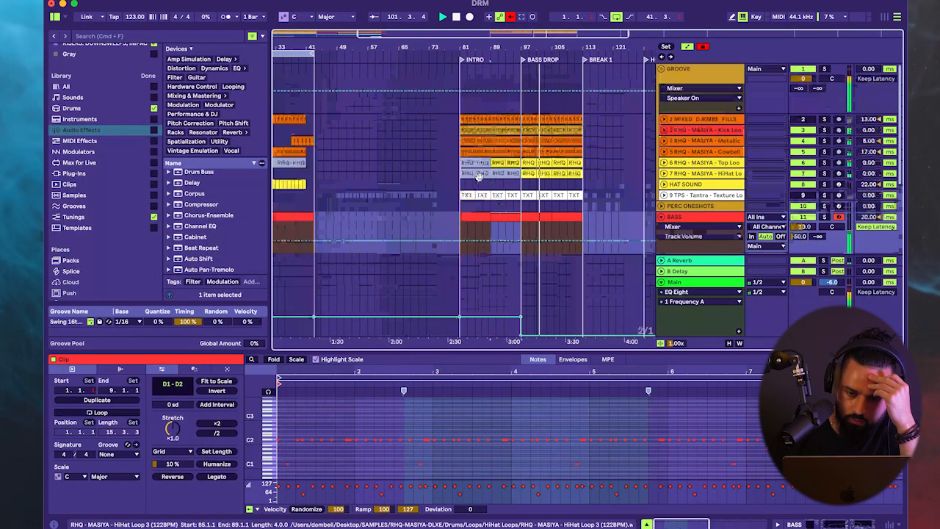
pyautogui.click(661, 69)
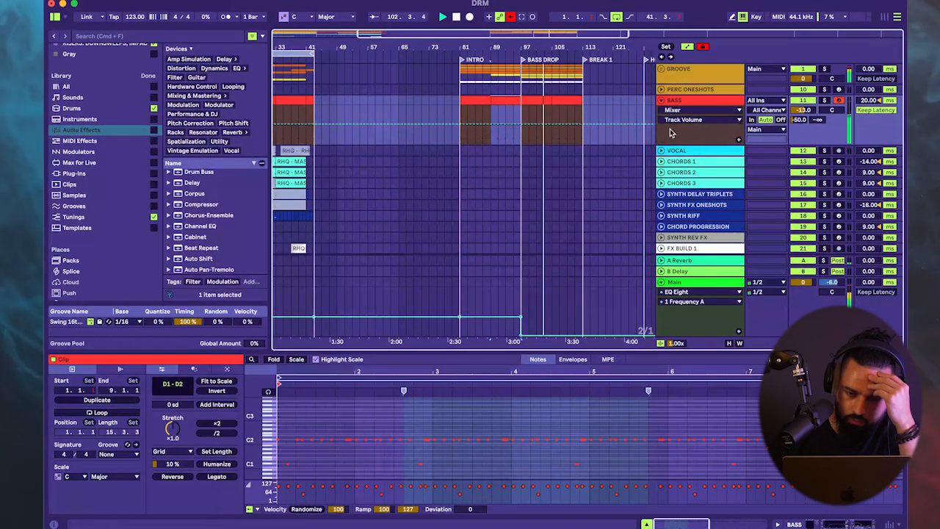
pyautogui.click(506, 92)
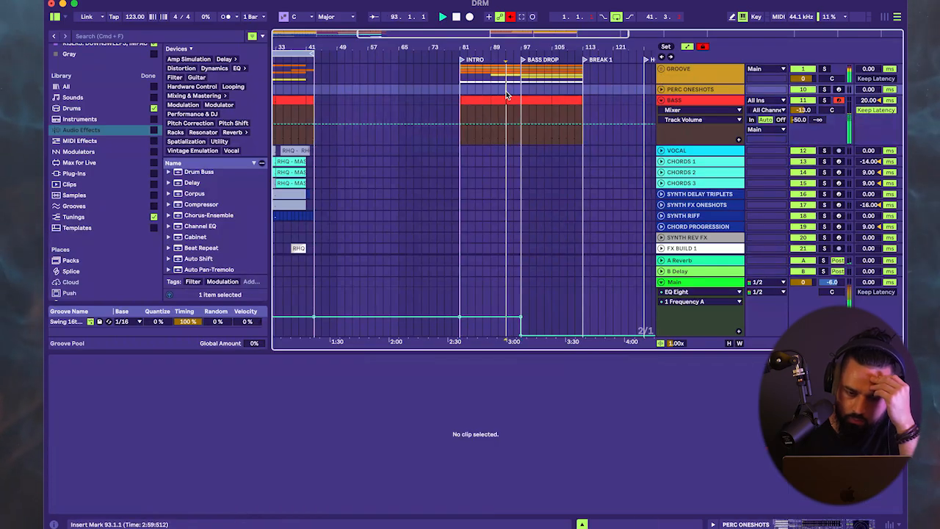
# - Set the Auto Filter frequency on the BASS track to 346 Hz
pyautogui.click(710, 106)
pyautogui.doubleClick(709, 107)
pyautogui.moveTo(503, 452); pyautogui.dragTo(504, 448)
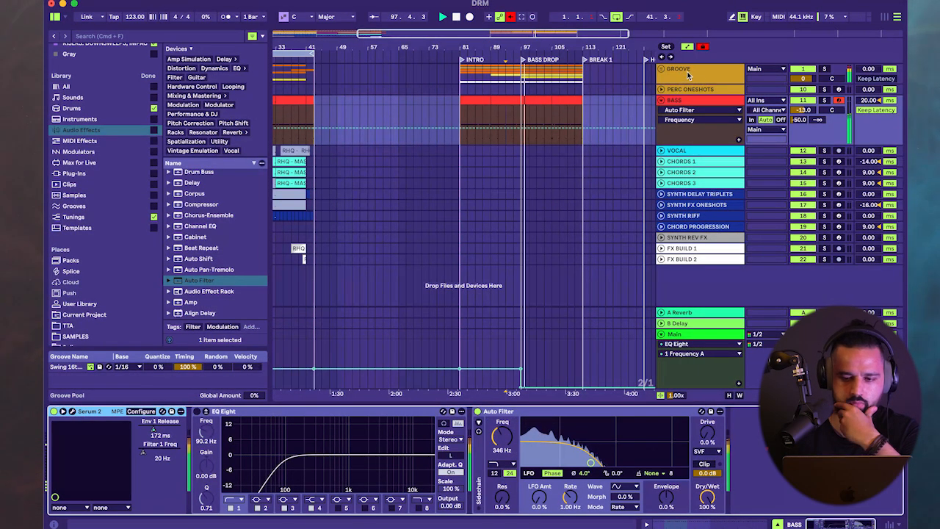
# - Unfold the GROOVE group, solo the Kick Loop and BASS tracks around bar 97, and bypass the Auto Filter on BASS
pyautogui.click(660, 69)
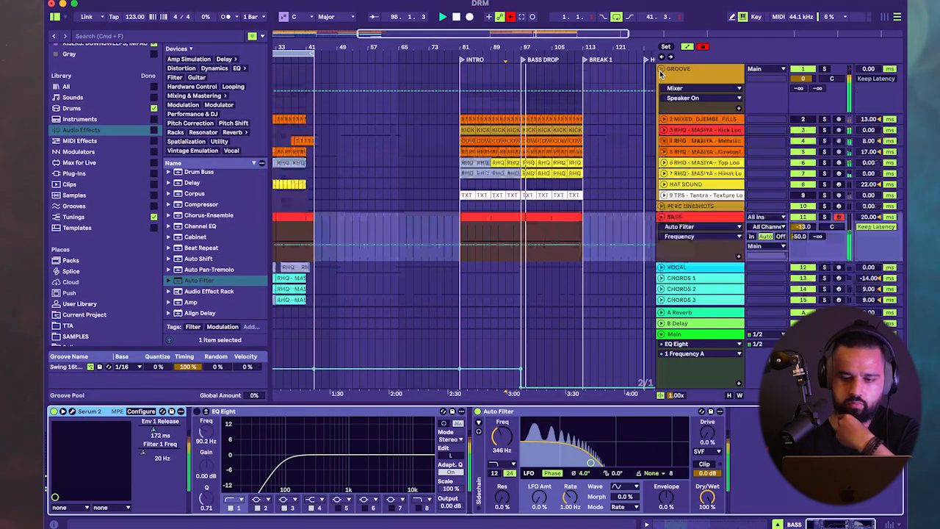
pyautogui.click(682, 131)
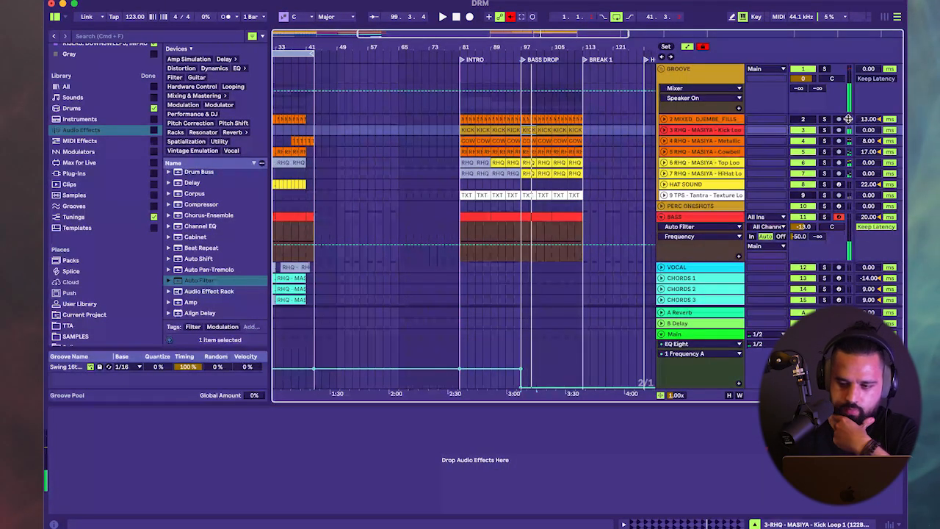
pyautogui.click(824, 130)
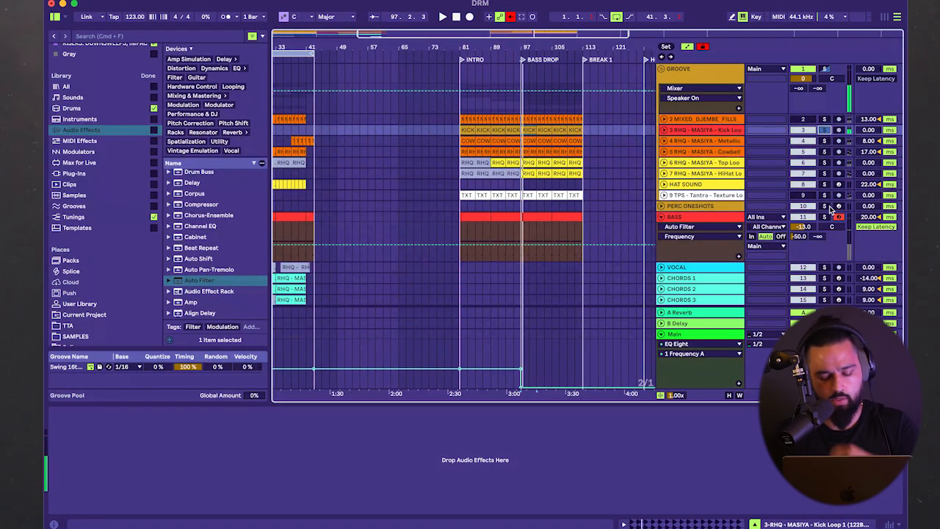
pyautogui.click(830, 218)
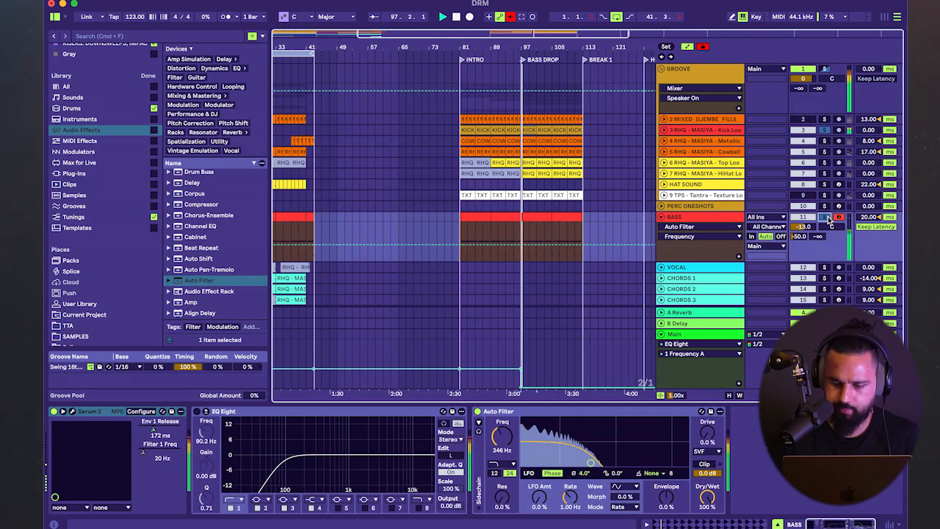
pyautogui.click(477, 411)
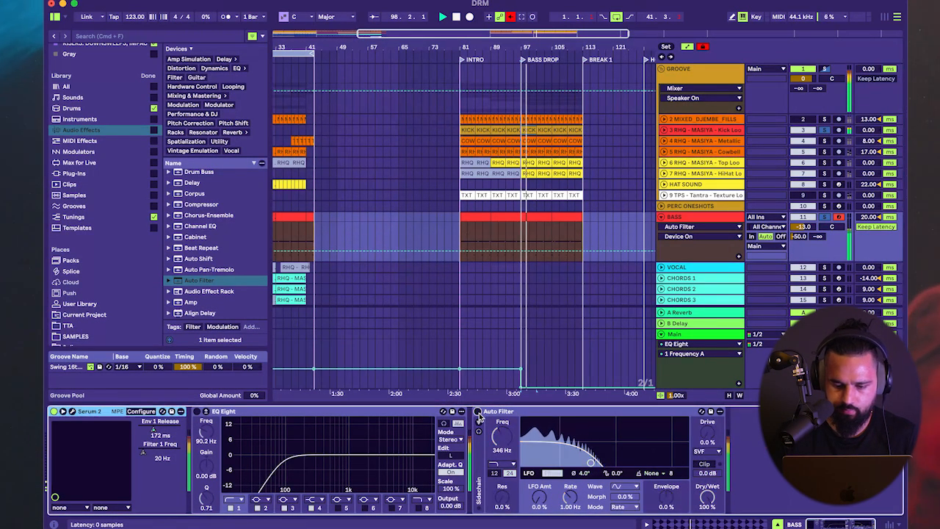
# - Audition Serum 2 presets on the BASS track, load BS - Mellow Fifth Bass, and set the sub, OSC A and OSC B octaves to -1
pyautogui.click(73, 412)
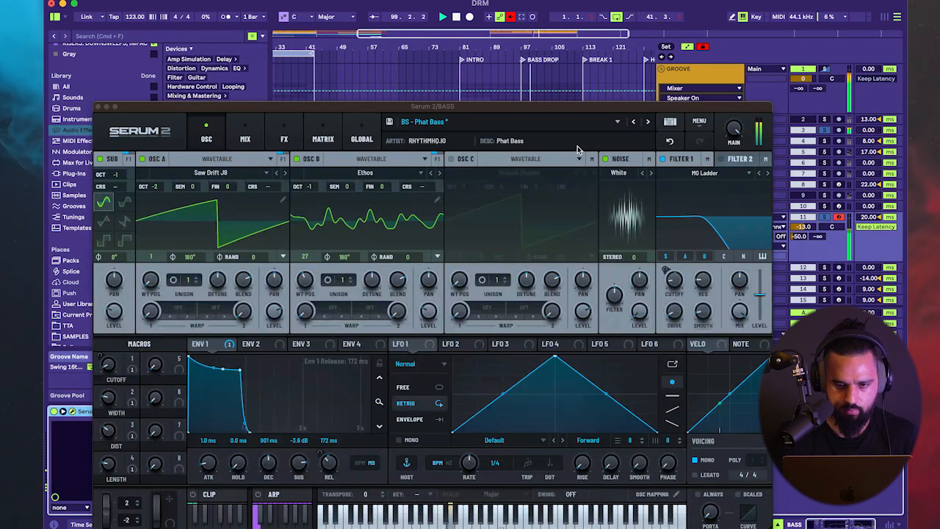
pyautogui.click(647, 121)
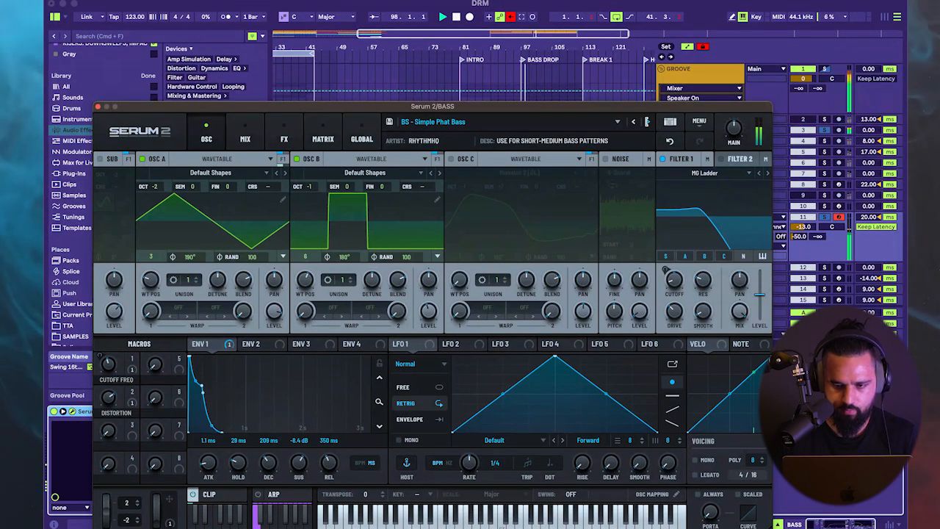
pyautogui.click(647, 122)
pyautogui.click(647, 121)
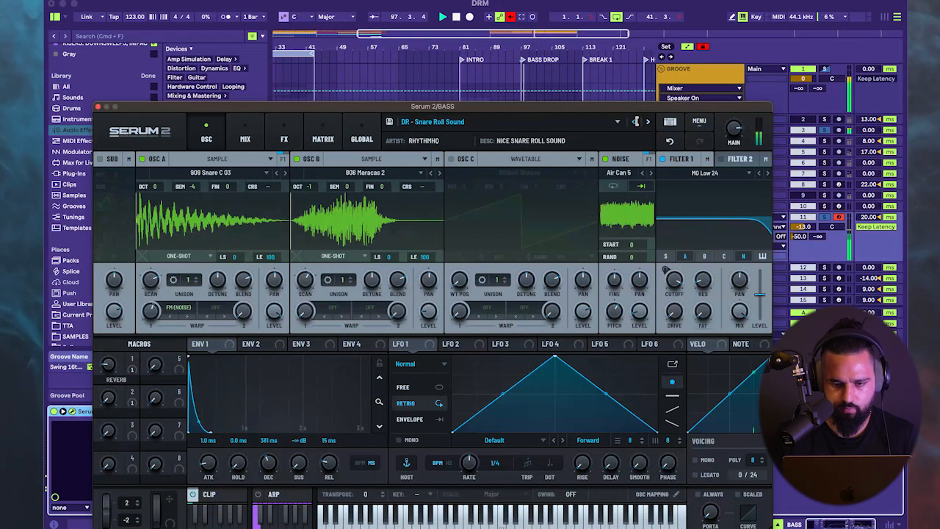
pyautogui.click(647, 122)
pyautogui.click(647, 121)
pyautogui.click(636, 122)
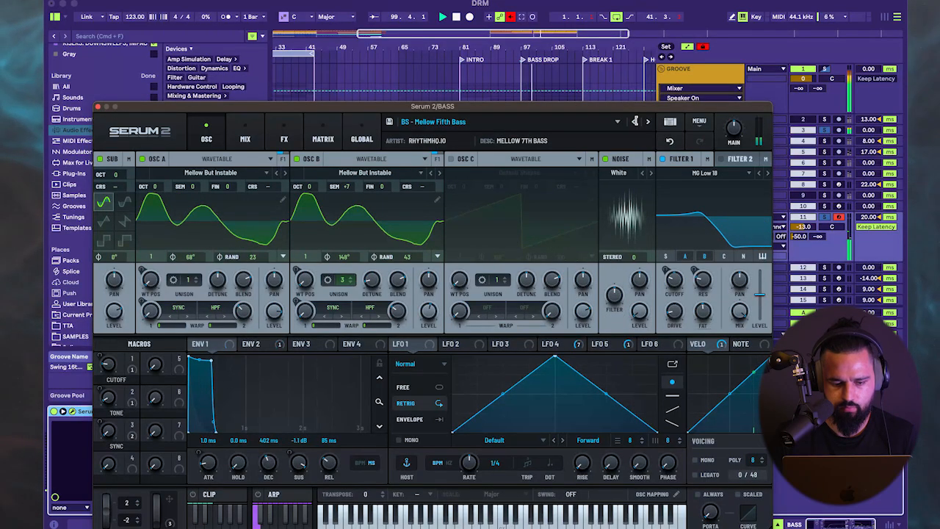
pyautogui.moveTo(154, 186); pyautogui.dragTo(159, 197)
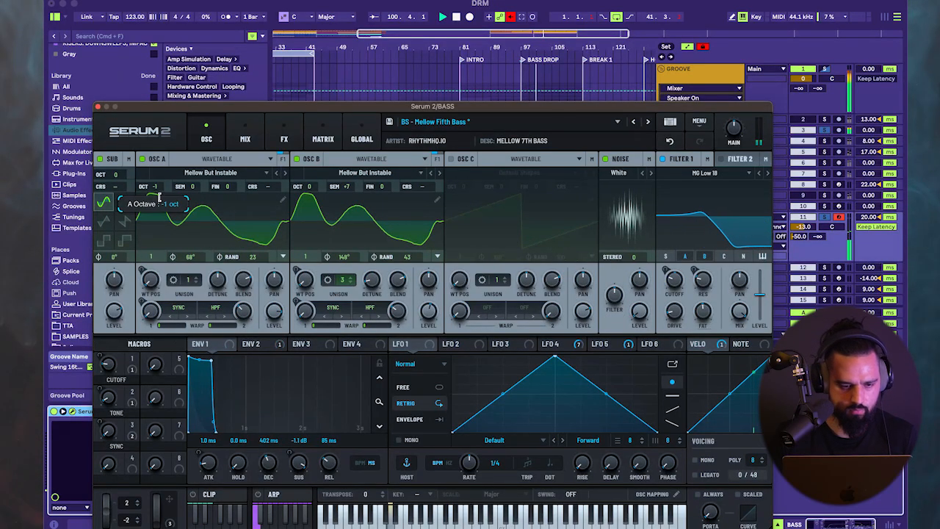
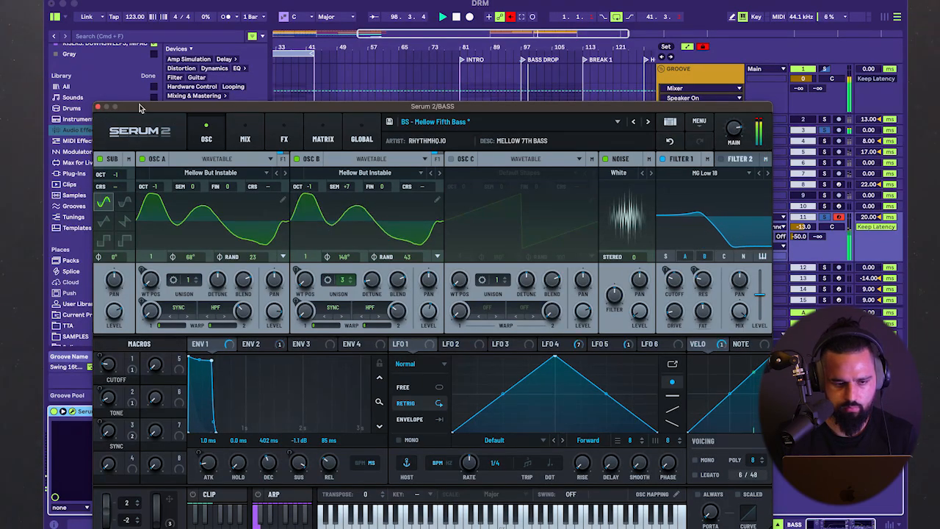
pyautogui.click(98, 107)
# - Take the Kick Loop and BASS tracks out of solo and play the full arrangement from bar 1
pyautogui.scroll(-5, 437, 254)
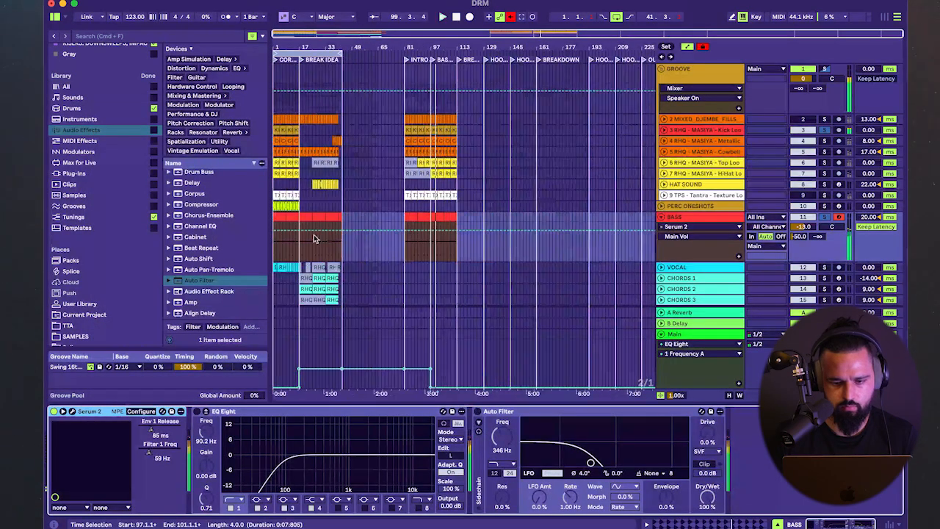
pyautogui.click(281, 217)
pyautogui.press('space')
pyautogui.press('space')
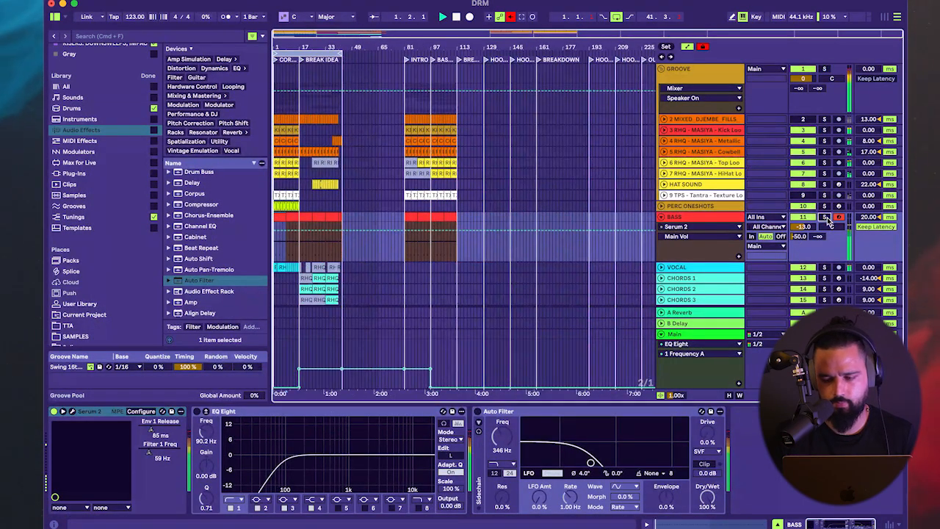
pyautogui.click(823, 217)
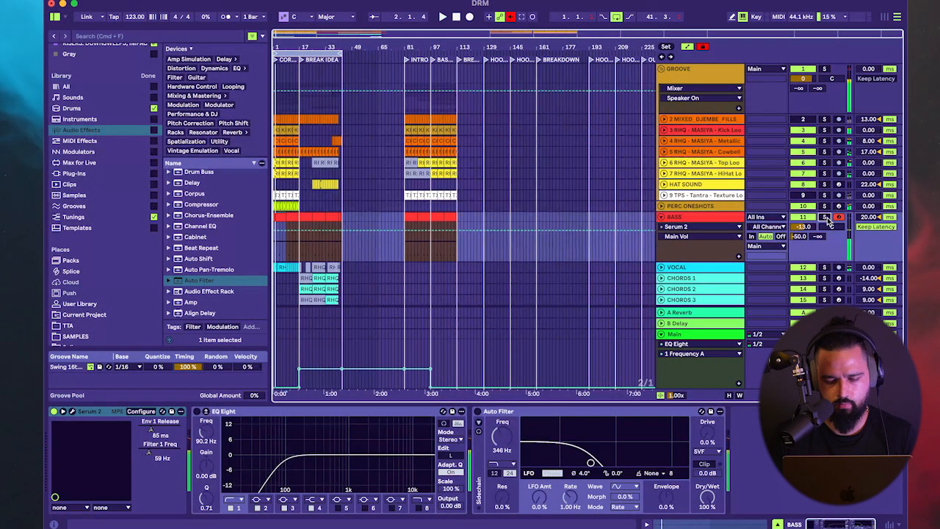
# - Audition earlier Serum 2 user presets on the BASS track against the full groove and load BS - Analog Pluck Bass
pyautogui.click(72, 411)
pyautogui.click(482, 123)
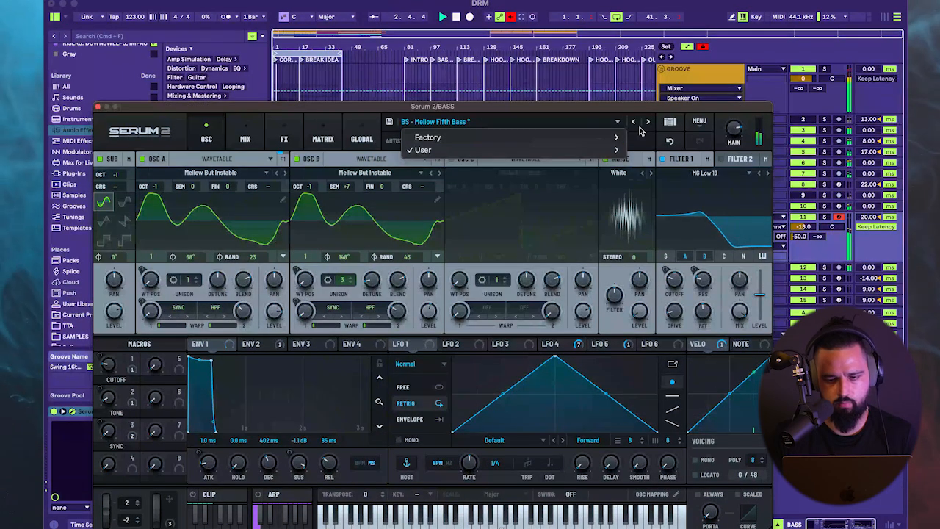
pyautogui.click(634, 125)
pyautogui.click(635, 125)
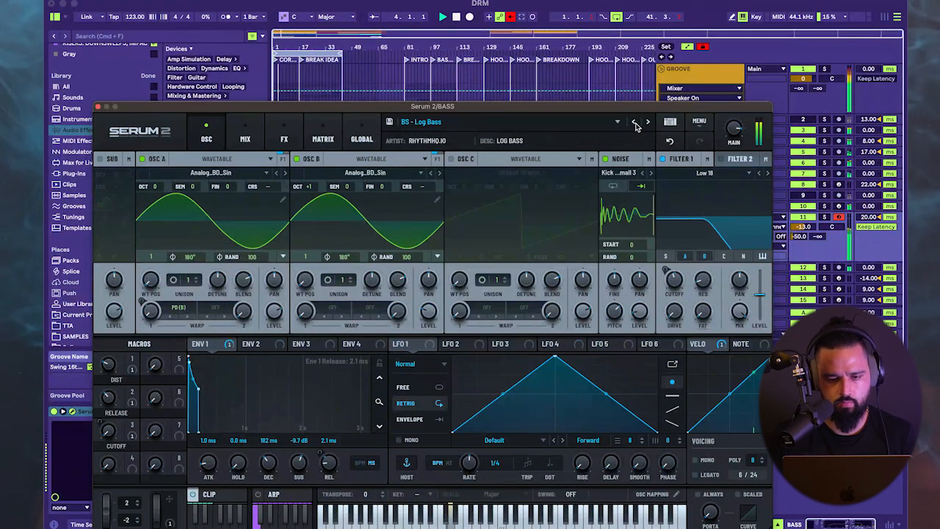
pyautogui.click(636, 125)
pyautogui.click(635, 124)
pyautogui.click(635, 125)
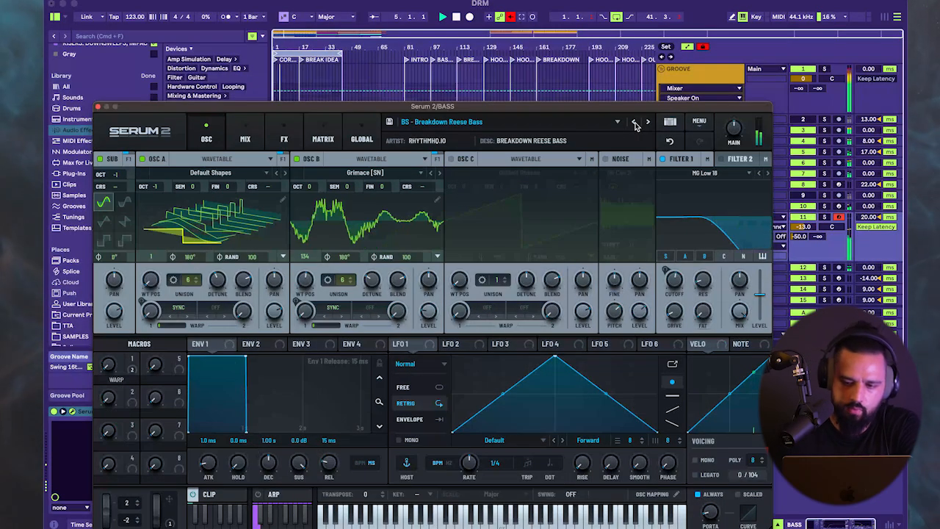
pyautogui.click(635, 125)
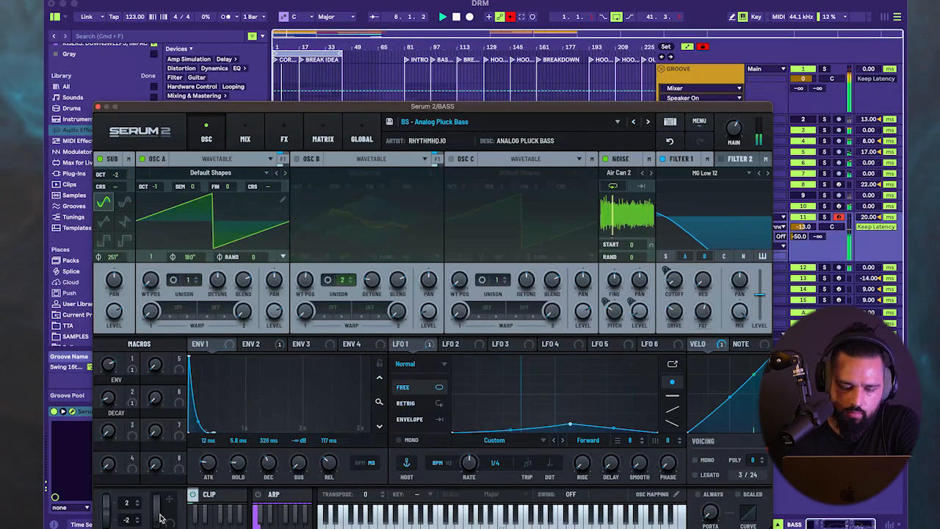
# - Load the BS - Analog Bite Bass preset on the BASS track and raise the track volume to -8.4 dB
pyautogui.click(191, 495)
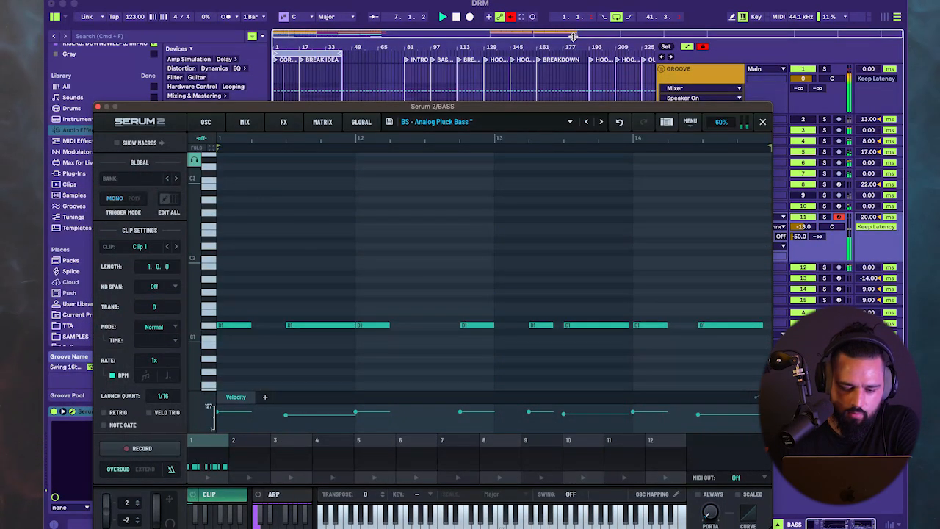
pyautogui.click(586, 123)
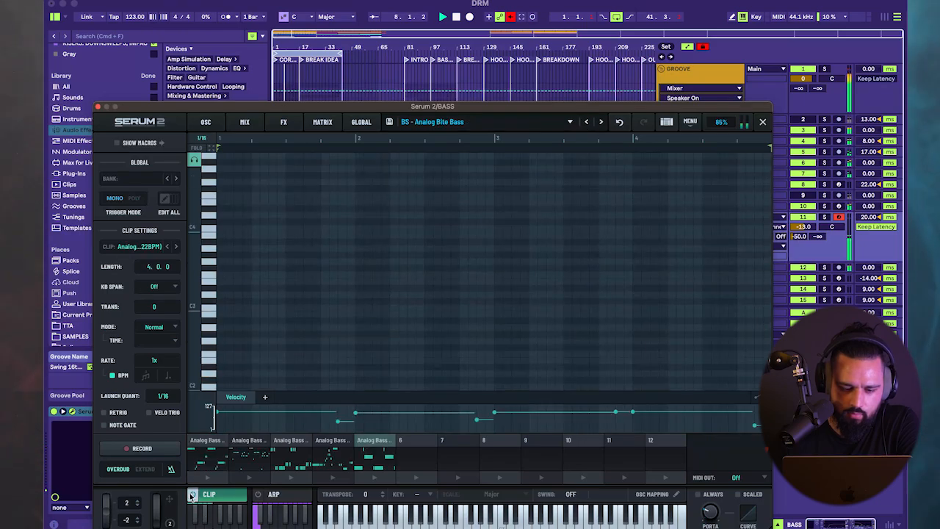
pyautogui.click(208, 124)
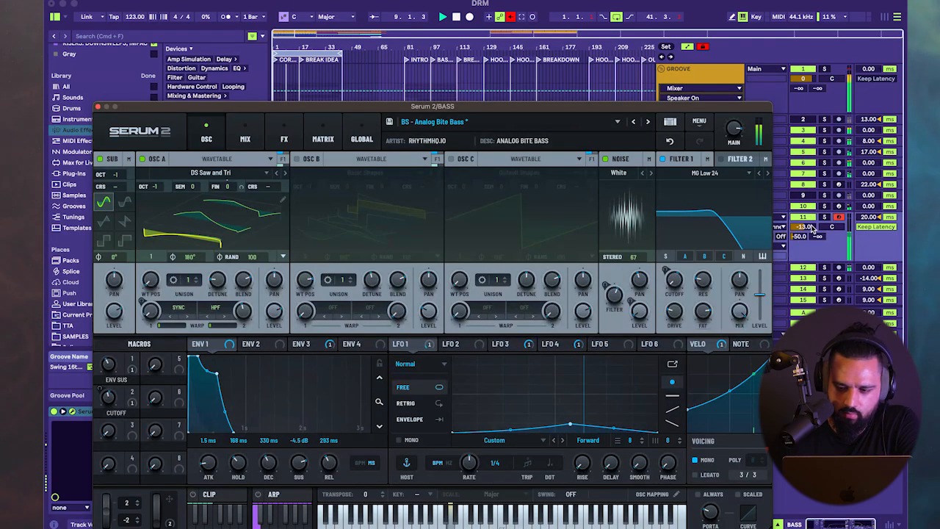
pyautogui.moveTo(811, 229); pyautogui.dragTo(812, 219)
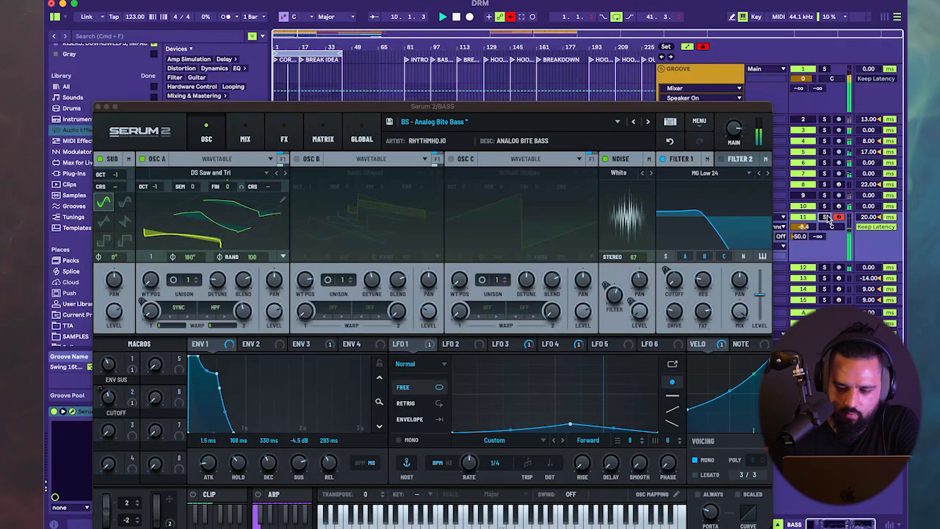
# - Solo the BASS track while lowering the sub oscillator's octave to -2, and take it back out of solo
pyautogui.click(826, 218)
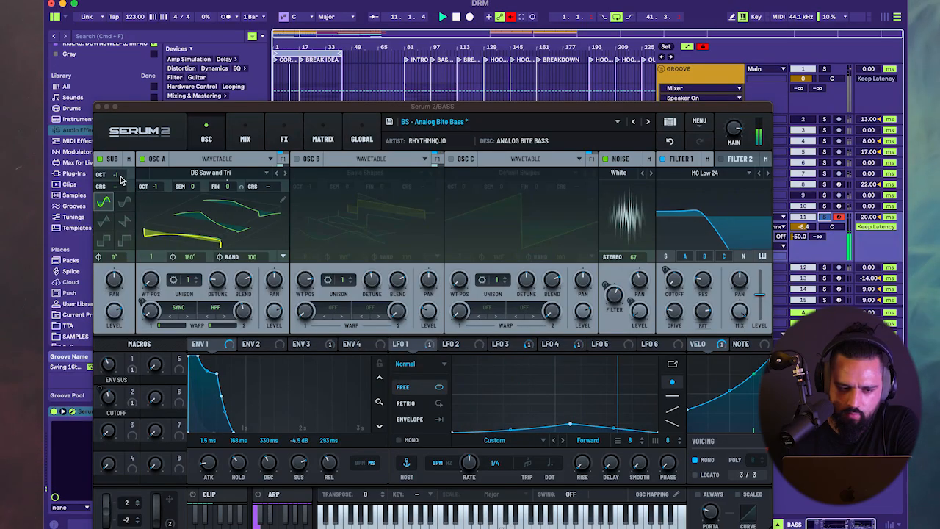
pyautogui.moveTo(121, 180); pyautogui.dragTo(121, 189)
pyautogui.click(825, 218)
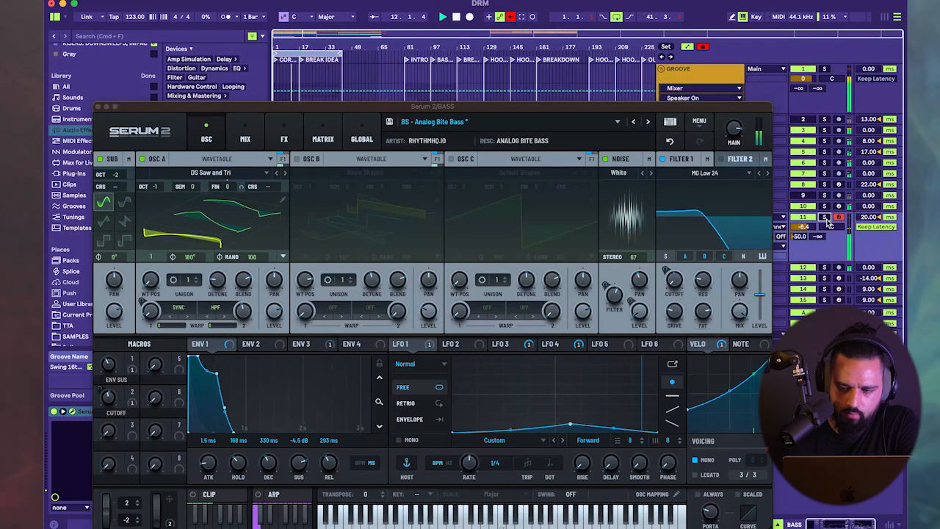
# - Load the BS - Phat Bass preset from RhythmHQ.io - Masiya Serum 2 Presets on the BASS track and close the synth window
pyautogui.click(558, 123)
pyautogui.moveTo(546, 151)
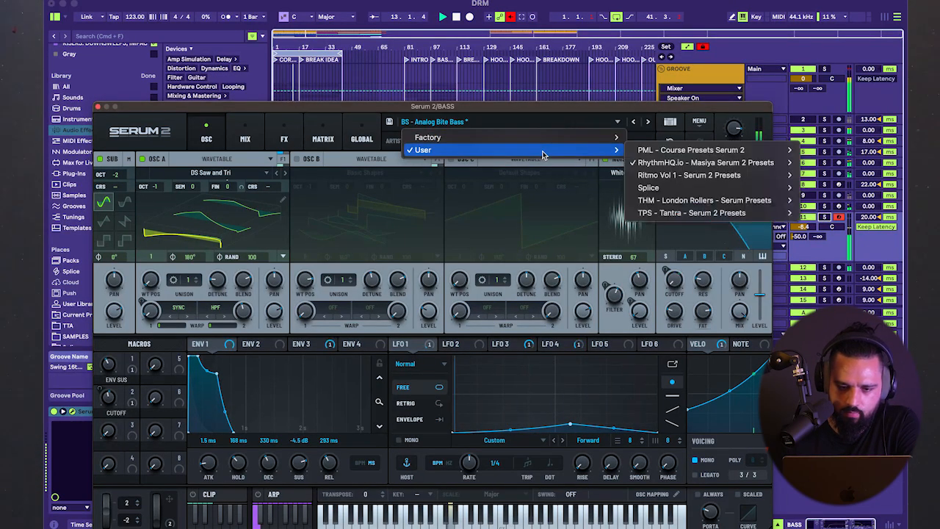
pyautogui.moveTo(700, 162)
pyautogui.scroll(-10, 556, 420)
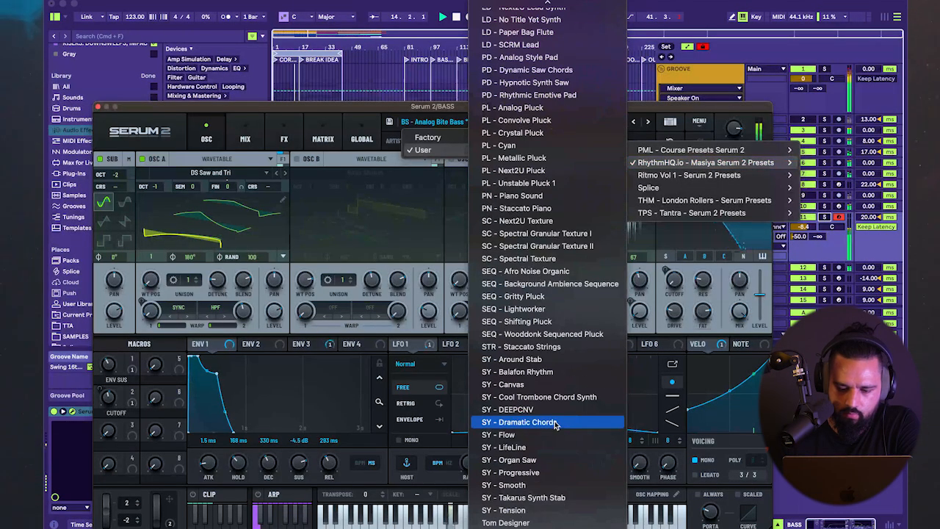
pyautogui.scroll(1, 556, 423)
pyautogui.scroll(10, 556, 424)
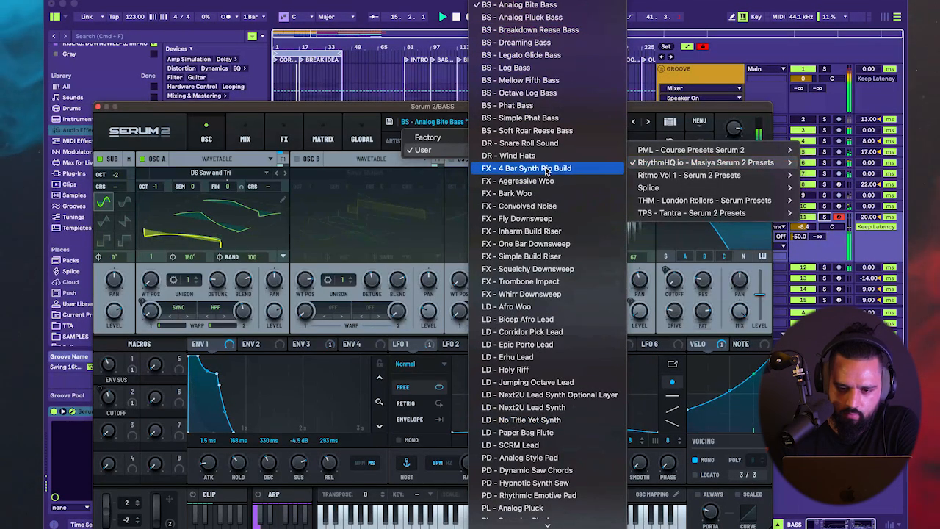
pyautogui.click(537, 106)
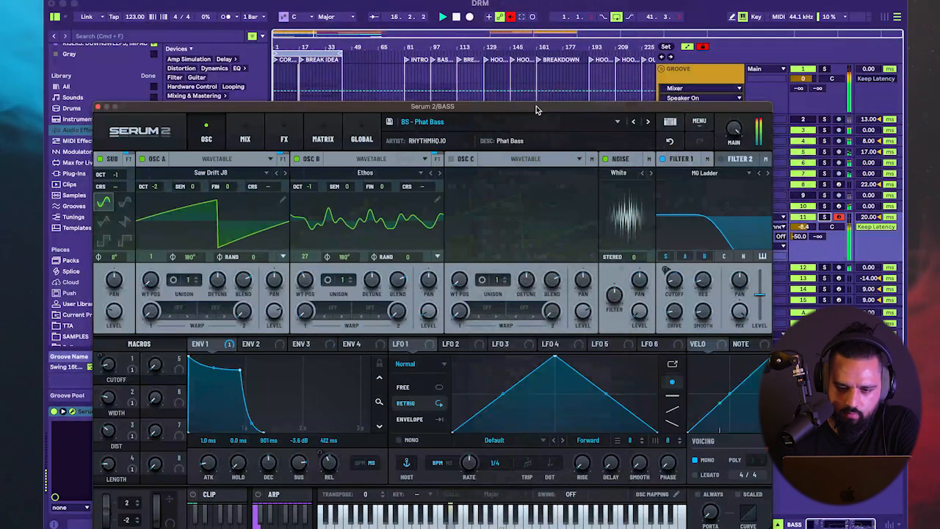
pyautogui.click(98, 107)
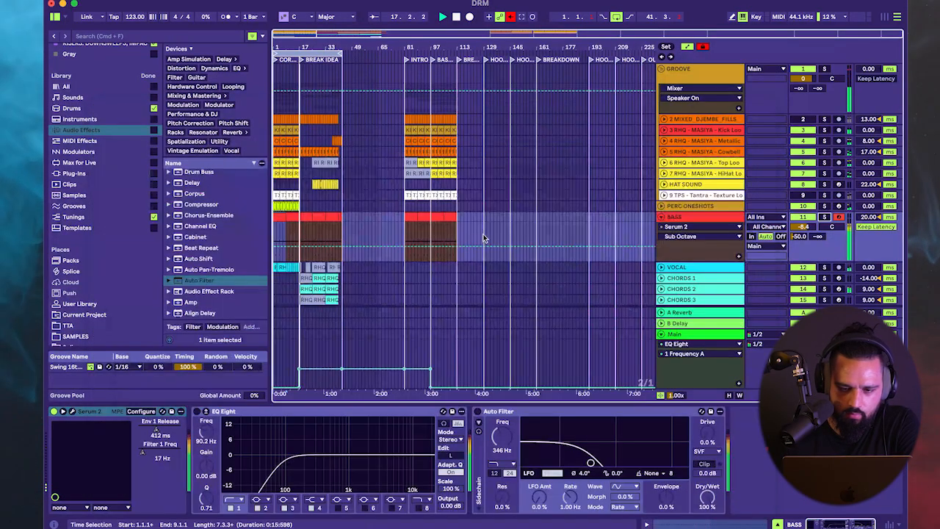
# - Play the arrangement from the start of the INTRO section at bar 81
pyautogui.click(407, 217)
pyautogui.press('space')
pyautogui.scroll(3, 408, 218)
pyautogui.scroll(-2, 409, 221)
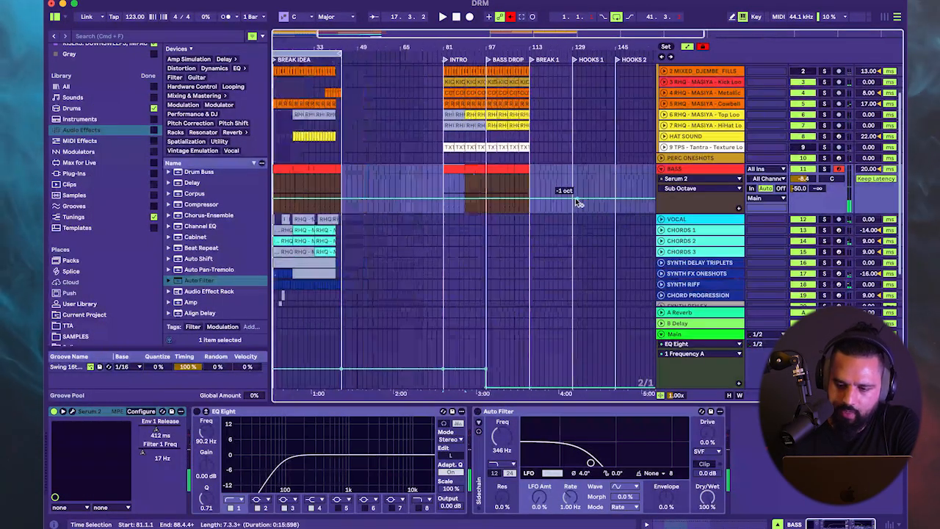
pyautogui.scroll(3, 457, 196)
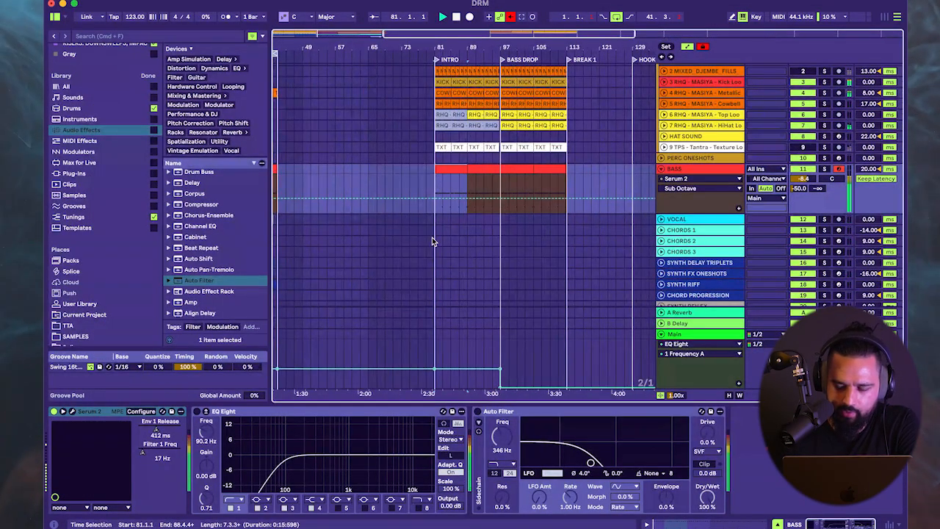
pyautogui.press('space')
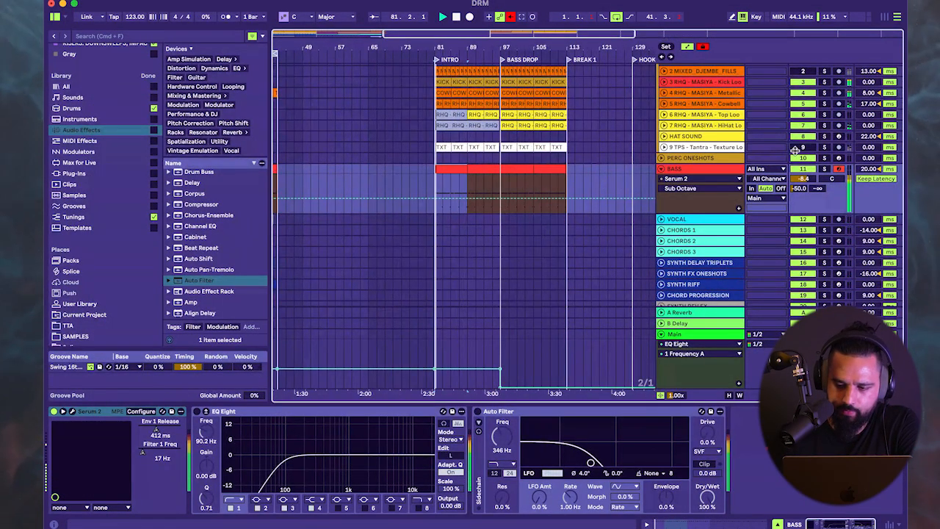
# - Set the BASS track volume to -9.6 dB and delete the BASS clips across the INTRO section
pyautogui.click(818, 179)
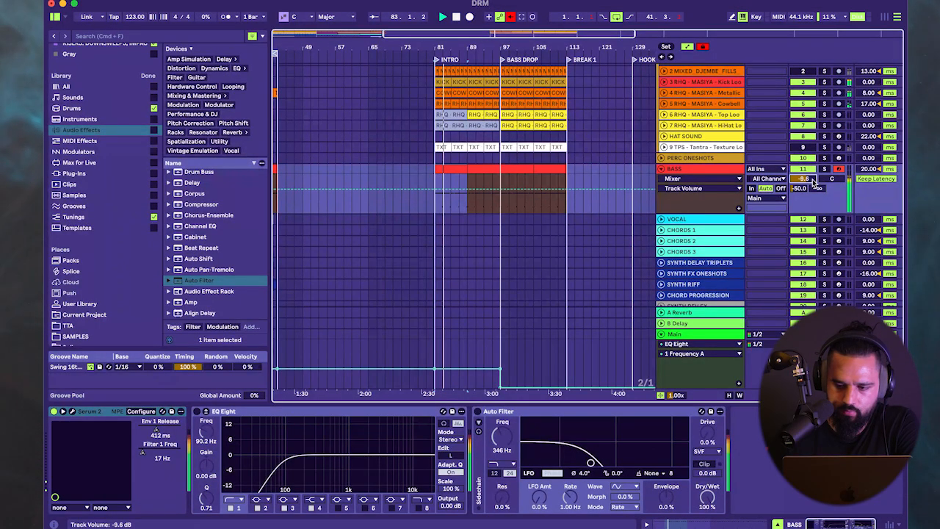
pyautogui.click(443, 173)
pyautogui.click(483, 183)
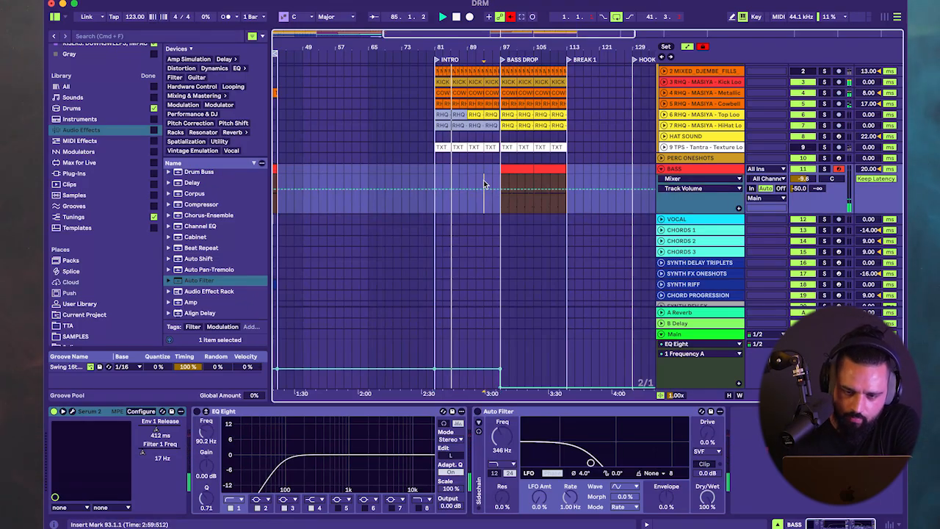
# - Play from bar 93 into the BASS DROP while reviewing the tracks in the CORE IDEA and BREAK IDEA sections
pyautogui.scroll(3, 596, 213)
pyautogui.scroll(-5, 595, 213)
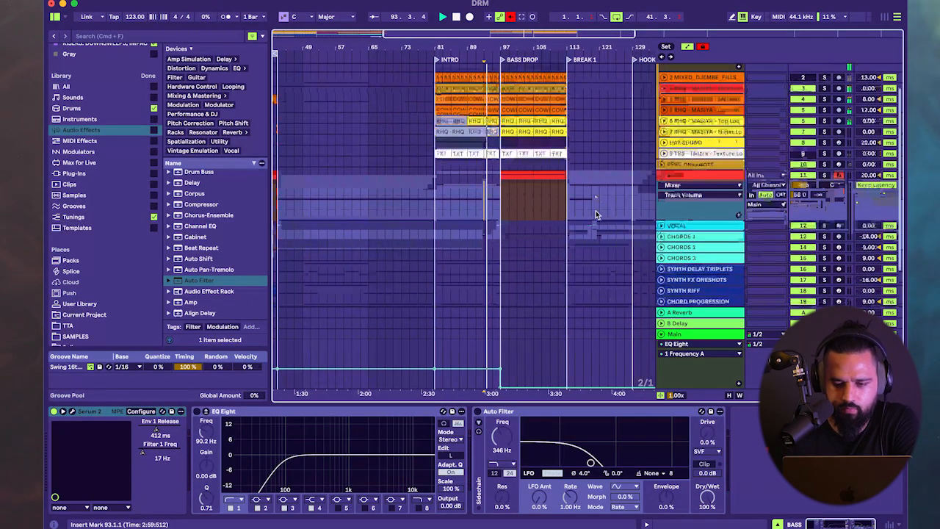
pyautogui.hscroll(-5, 599, 207)
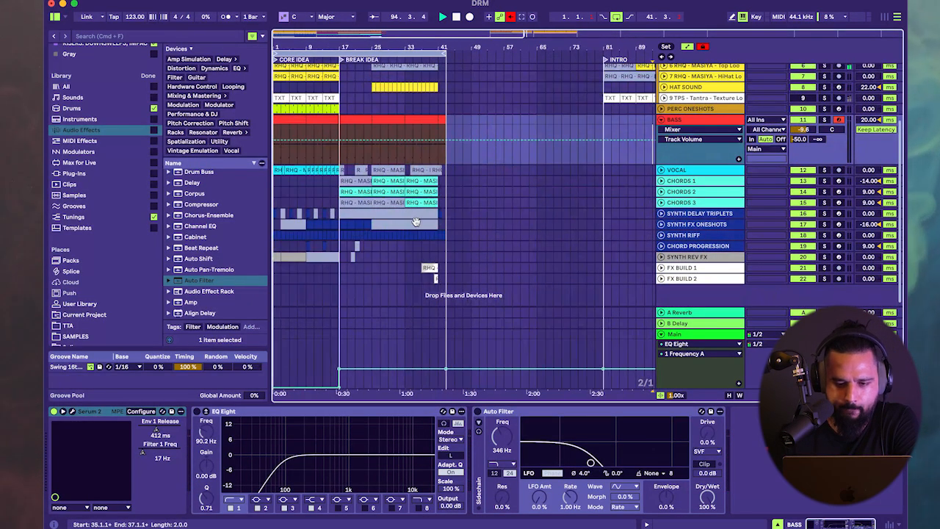
pyautogui.scroll(-3, 601, 226)
pyautogui.hscroll(3, 476, 211)
pyautogui.hscroll(-3, 477, 211)
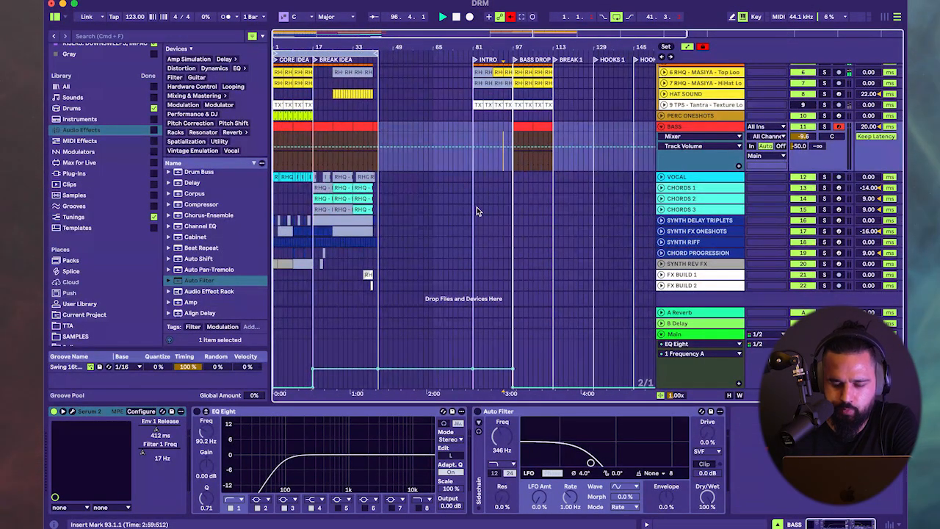
pyautogui.hscroll(2, 481, 195)
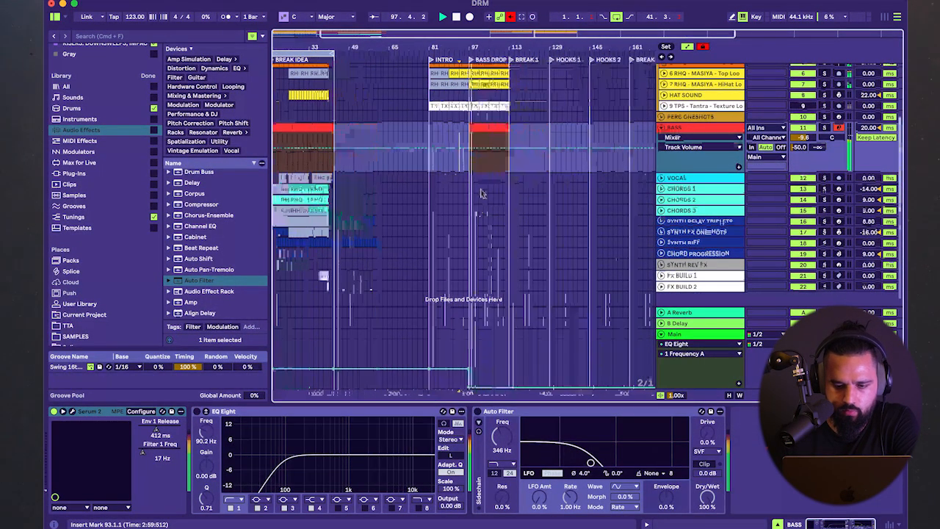
pyautogui.scroll(3, 482, 193)
# - Raise the low notes at 1.1.3 and 4.4.2 of the first BASS DROP bass clip by an octave to D2
pyautogui.doubleClick(471, 128)
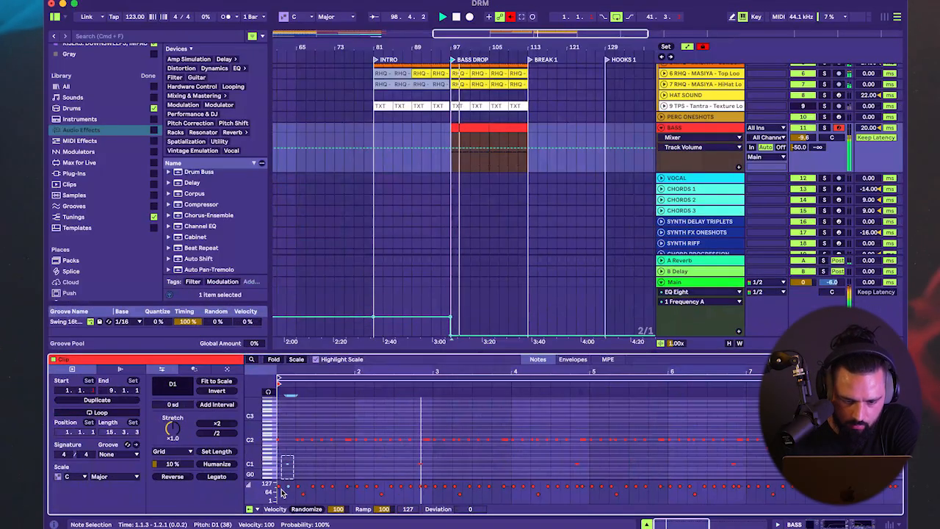
pyautogui.hotkey('shift', 'Up')
pyautogui.press('space')
pyautogui.press('space')
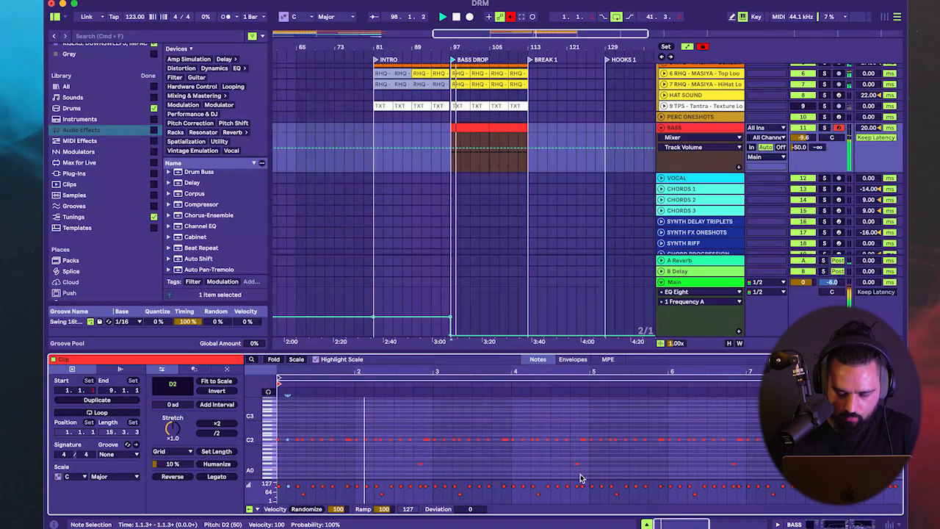
pyautogui.hscroll(5, 625, 470)
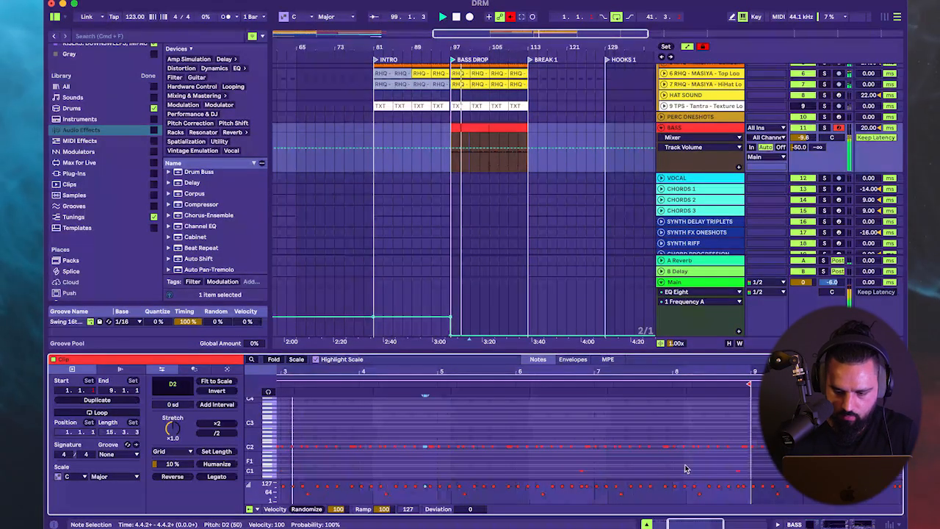
pyautogui.hscroll(-1, 727, 468)
# - Split the first BASS DROP bass clip at bar 101 and duplicate its first four bars three times up to bar 113
pyautogui.click(453, 160)
pyautogui.scroll(3, 453, 160)
pyautogui.click(494, 160)
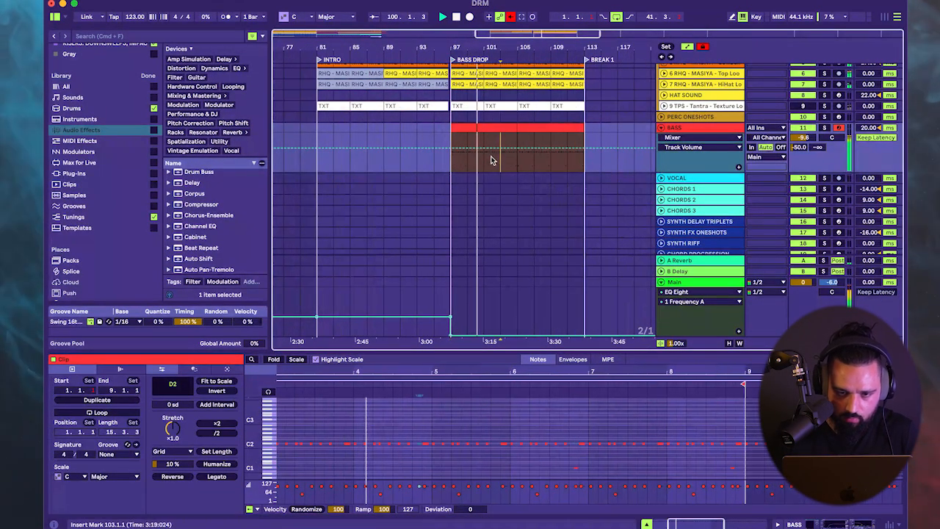
pyautogui.press('super+e')
pyautogui.click(463, 129)
pyautogui.press('super+d')
pyautogui.press('super+d')
pyautogui.press('super+d')
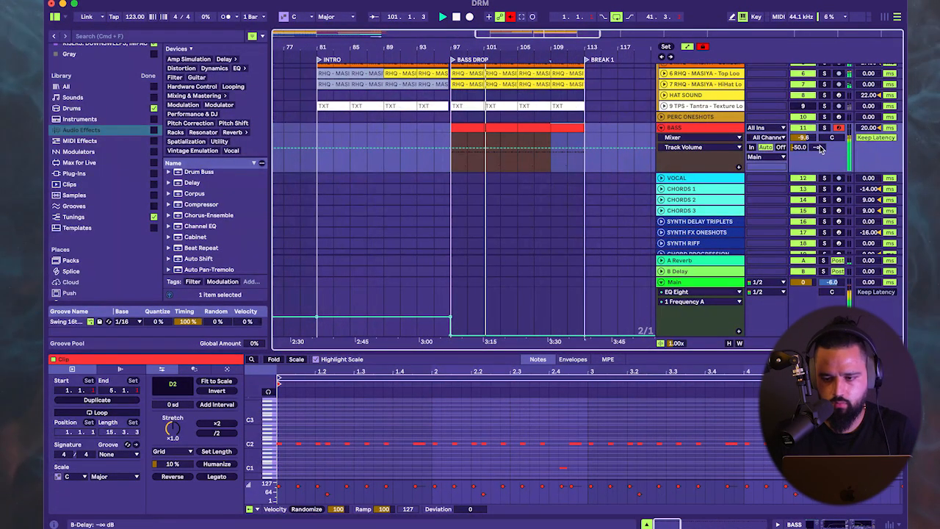
# - Set the BASS track volume to -12.0 dB and fold the BASS track
pyautogui.moveTo(811, 138); pyautogui.dragTo(811, 144)
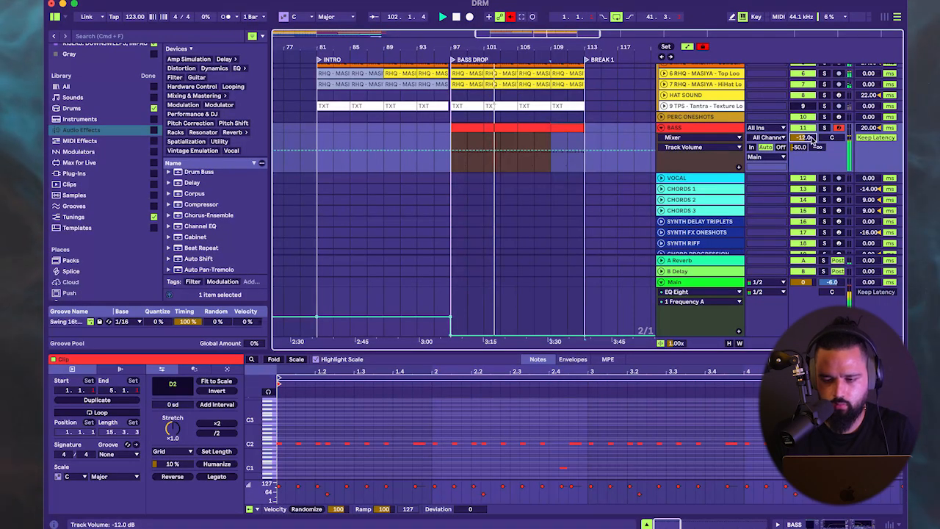
pyautogui.click(668, 130)
pyautogui.click(661, 128)
pyautogui.scroll(-3, 453, 198)
pyautogui.scroll(2, 453, 198)
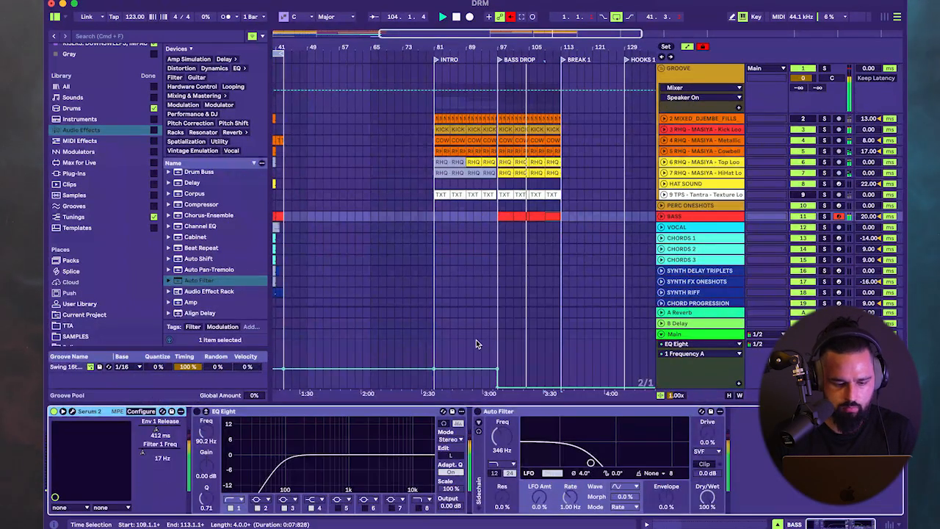
# - Stop playback and select the groove loop, BASS and VOCAL tracks one after another to check their device chains
pyautogui.hscroll(-10, 476, 339)
pyautogui.press('Up')
pyautogui.press('Up')
pyautogui.press('Up')
pyautogui.press('Up')
pyautogui.press('Up')
pyautogui.press('Up')
pyautogui.press('Up')
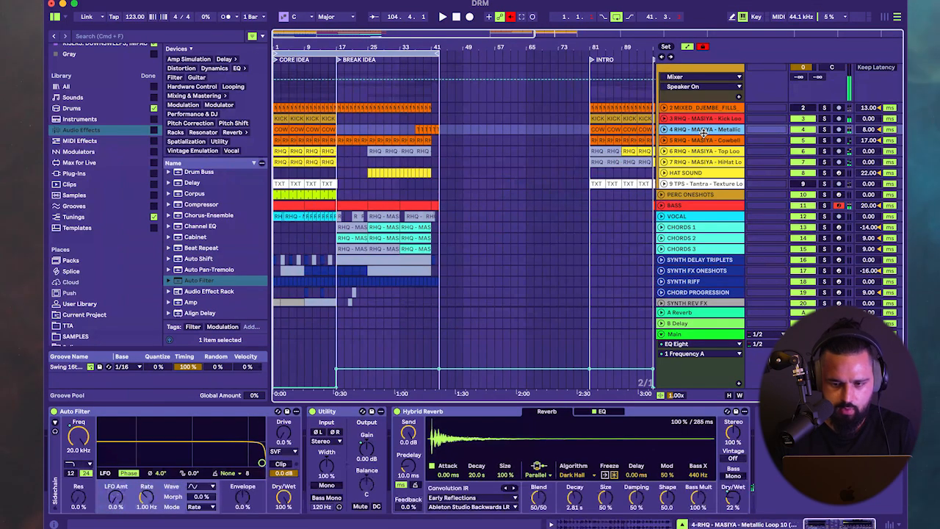
pyautogui.click(719, 152)
pyautogui.click(718, 141)
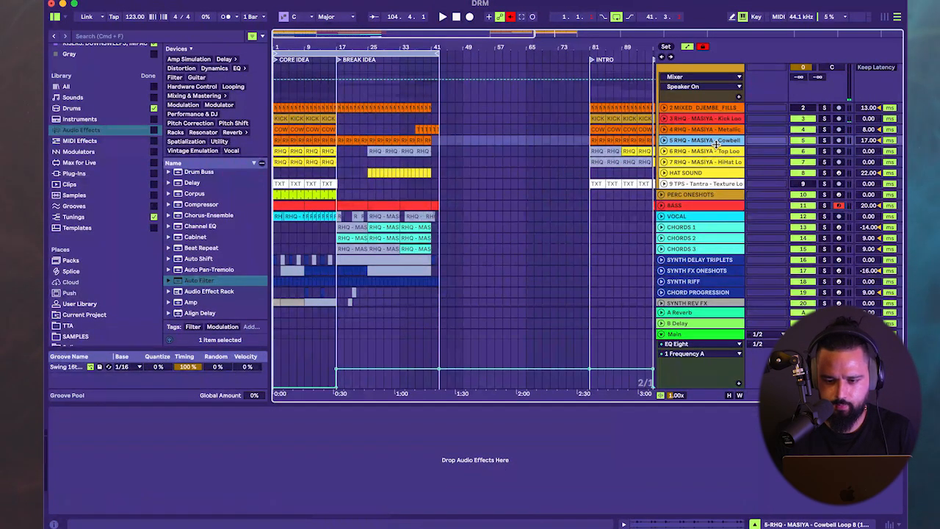
pyautogui.click(720, 130)
pyautogui.click(724, 120)
pyautogui.click(720, 161)
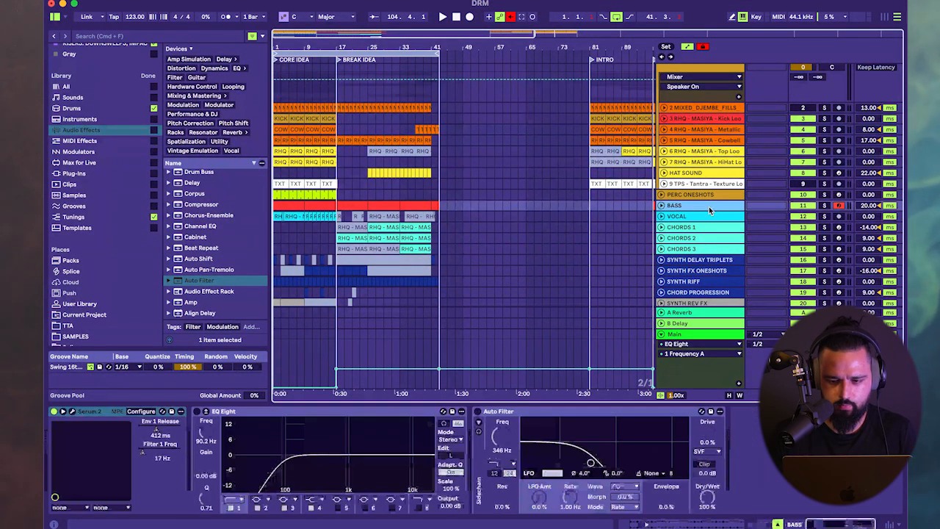
pyautogui.click(708, 215)
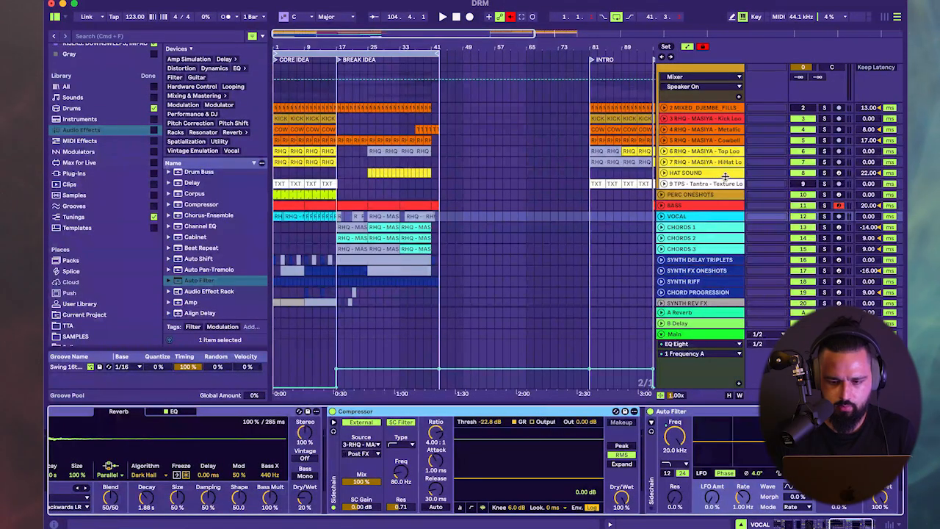
# - Play the BASS DROP from bar 97 and solo the BASS track to check its sidechain Compressor
pyautogui.click(712, 205)
pyautogui.hscroll(4, 661, 455)
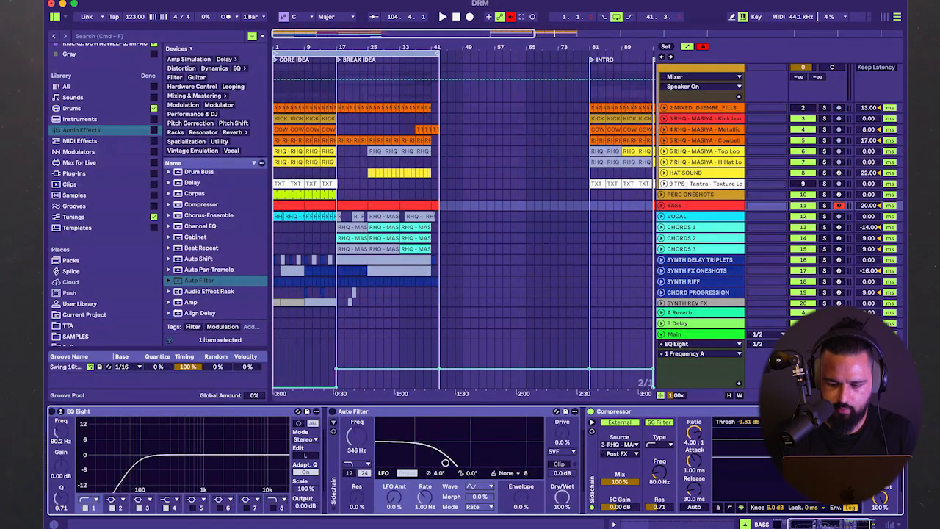
pyautogui.hscroll(6, 607, 296)
pyautogui.click(496, 213)
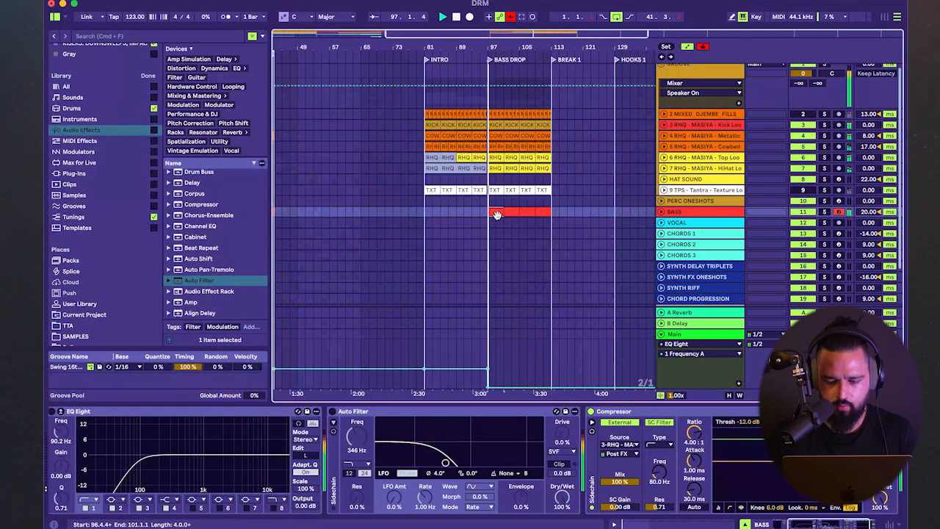
pyautogui.hotkey('shift', 'Tab')
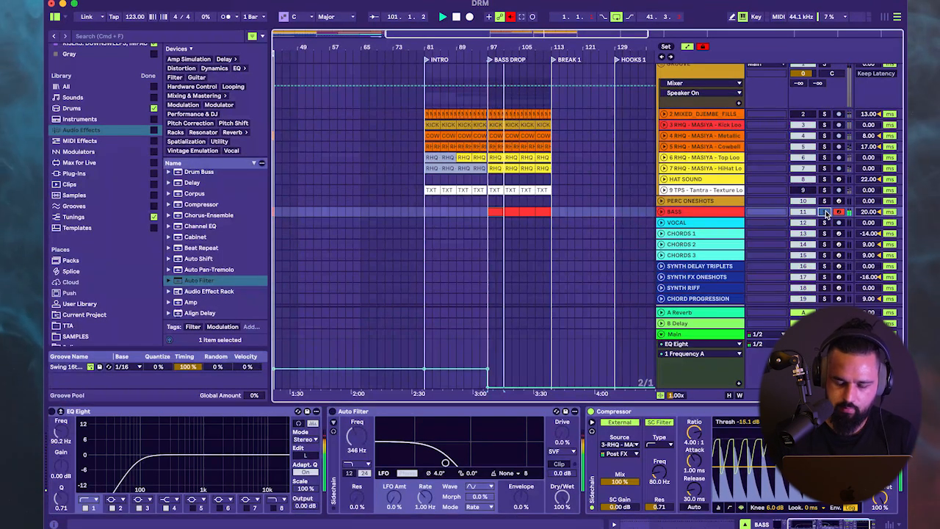
pyautogui.click(495, 220)
pyautogui.press('space')
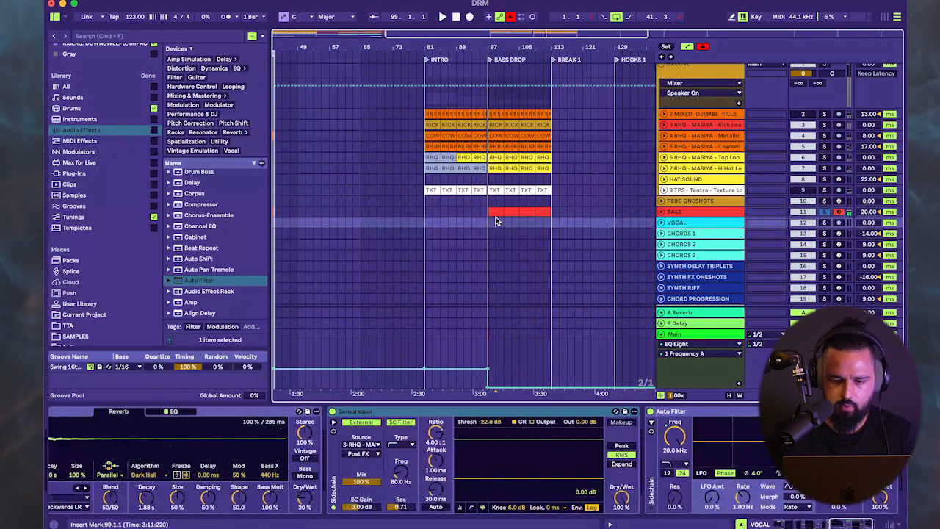
# - Try filling the INTRO from bar 81 to 97 with copies of the four-bar BASS DROP bass clip and play it back
pyautogui.click(495, 212)
pyautogui.press('super+c')
pyautogui.click(425, 213)
pyautogui.press('super+v')
pyautogui.press('super+d')
pyautogui.press('super+d')
pyautogui.press('super+d')
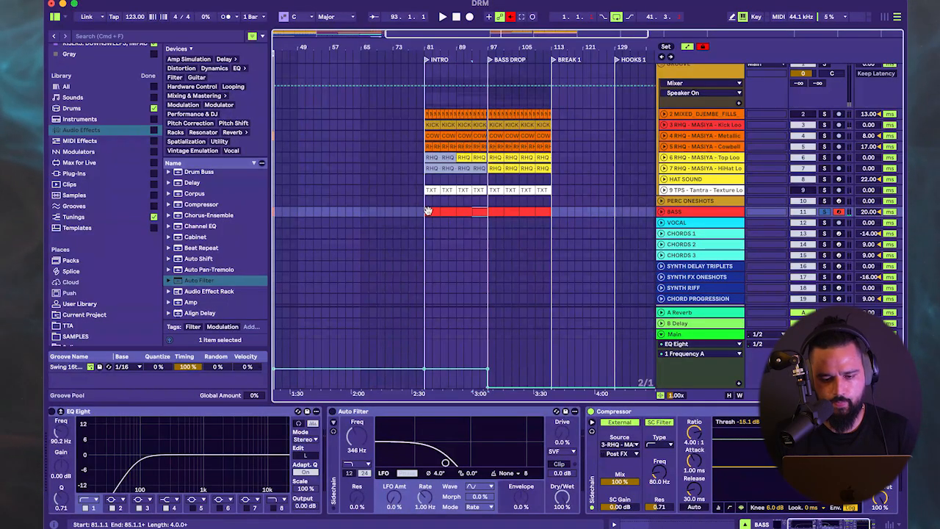
pyautogui.click(429, 212)
pyautogui.press('space')
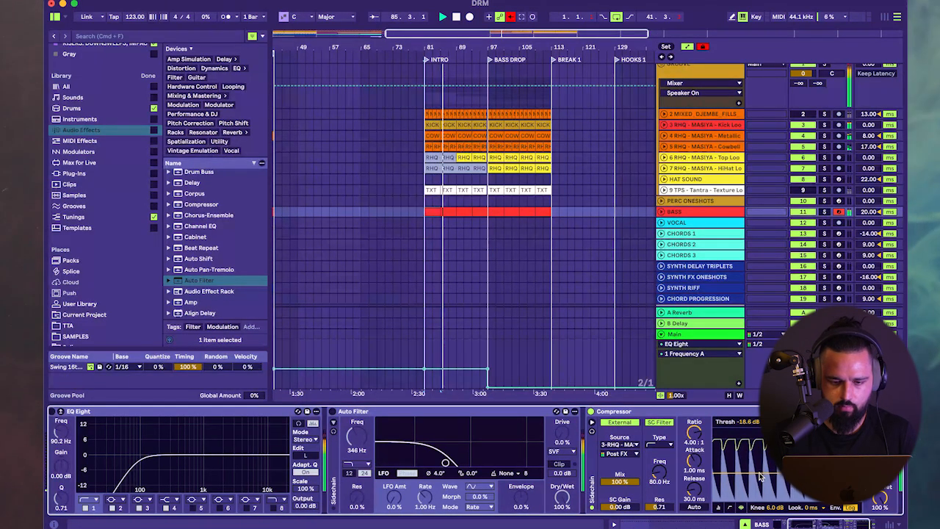
pyautogui.press('space')
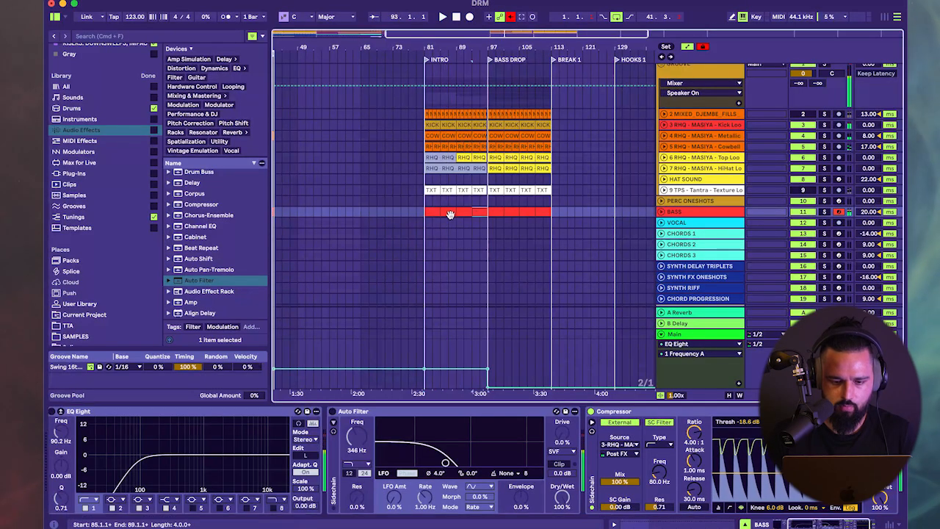
# - Remove the bass copies from the INTRO and set the BASS track delay to 17.00 ms
pyautogui.click(433, 212)
pyautogui.keyDown('shift'); pyautogui.click(433, 213); pyautogui.keyUp('shift')
pyautogui.moveTo(868, 212); pyautogui.dragTo(868, 216)
# - Play the transition into the BASS DROP from bar 93 and compare the new sections with CORE IDEA and BREAK IDEA
pyautogui.click(474, 218)
pyautogui.press('space')
pyautogui.scroll(-3, 475, 218)
pyautogui.hscroll(-2, 475, 218)
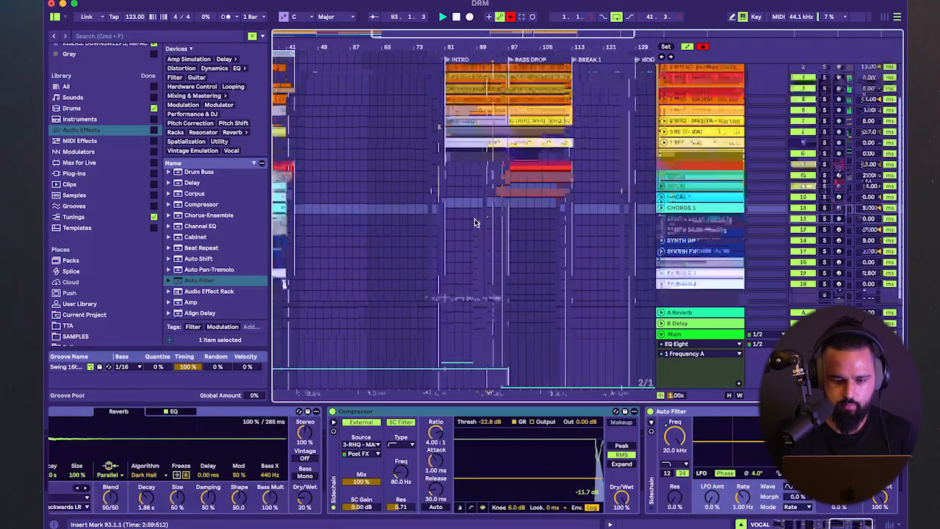
pyautogui.scroll(2, 585, 183)
pyautogui.click(703, 101)
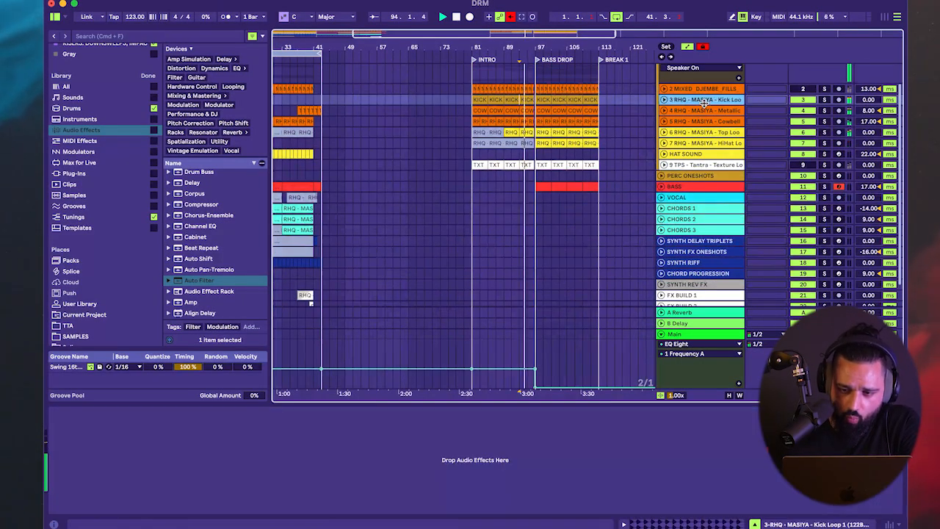
pyautogui.hscroll(-3, 545, 242)
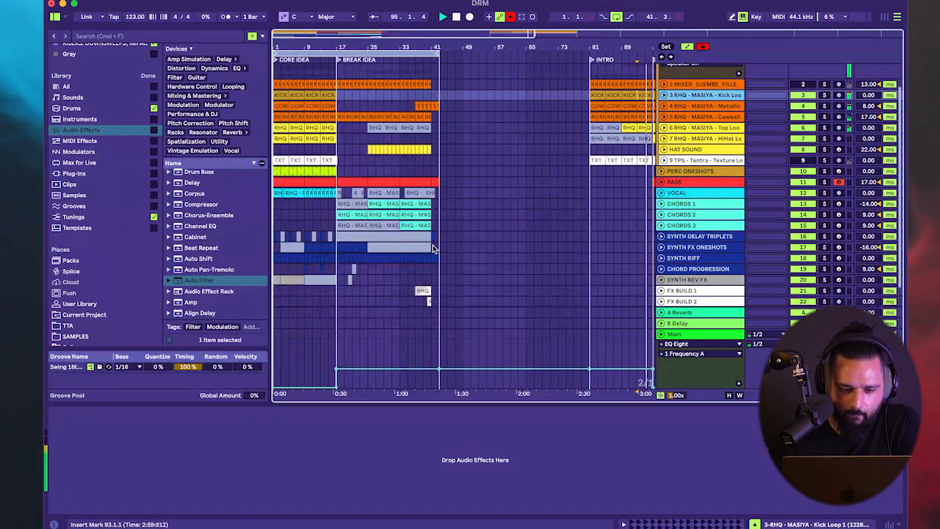
pyautogui.hscroll(5, 433, 248)
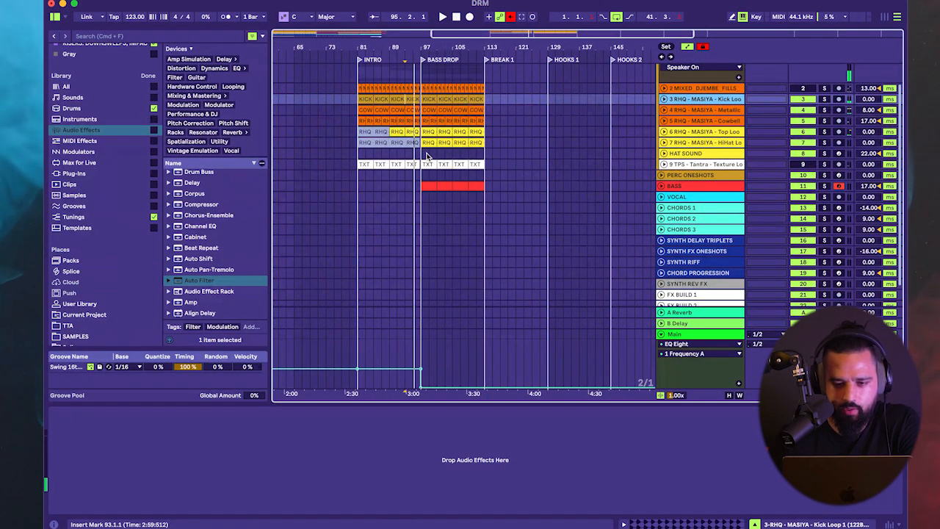
pyautogui.hscroll(-10, 426, 156)
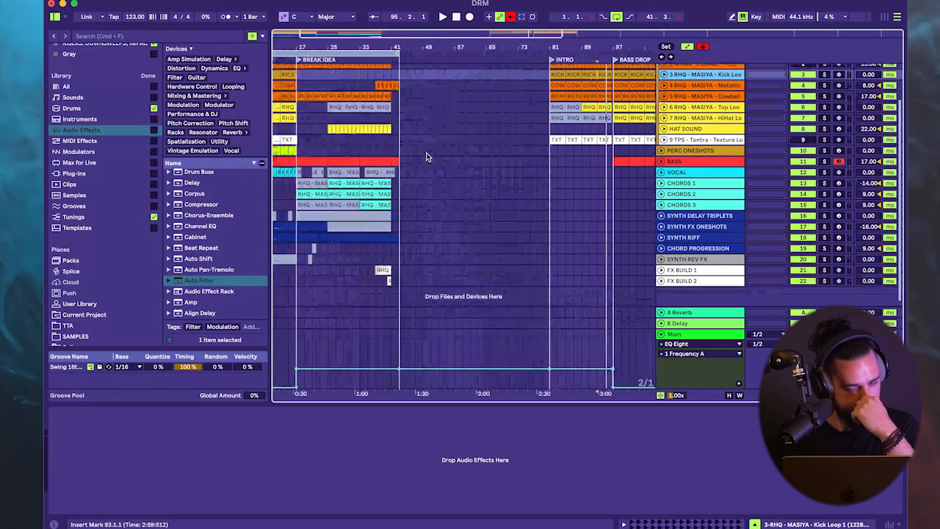
pyautogui.scroll(-2, 424, 152)
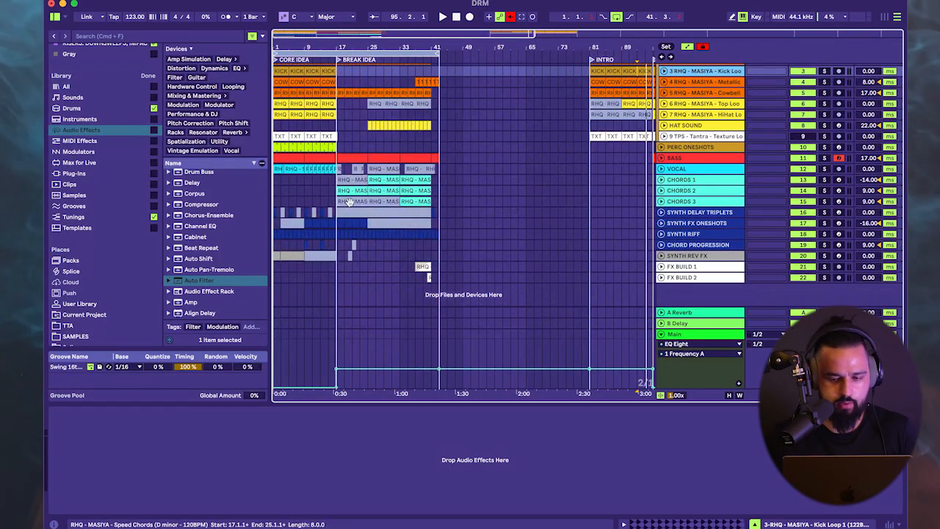
pyautogui.hscroll(5, 514, 184)
pyautogui.scroll(2, 536, 125)
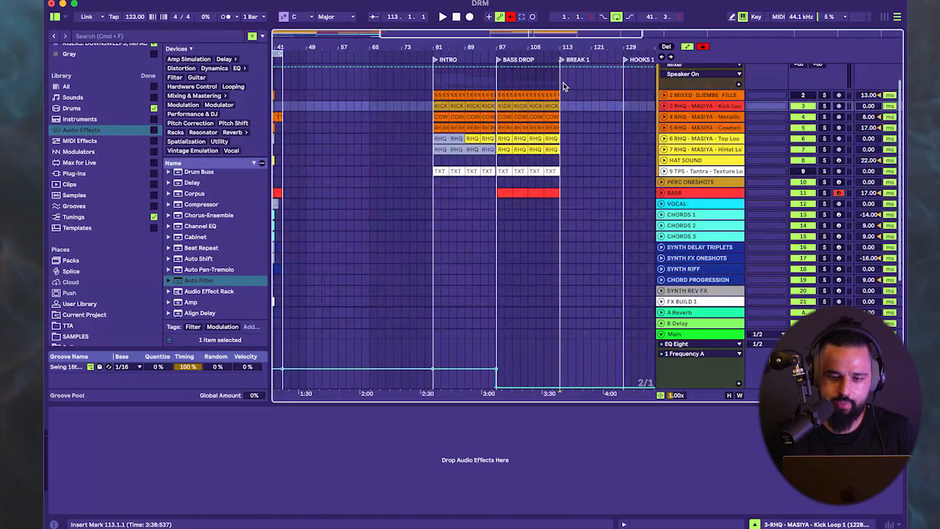
# - Raise the Main track's EQ Eight 1 Frequency A automation to 225 Hz across BREAK 1, from bar 113 to 129
pyautogui.moveTo(565, 89); pyautogui.dragTo(621, 223)
pyautogui.hscroll(3, 558, 174)
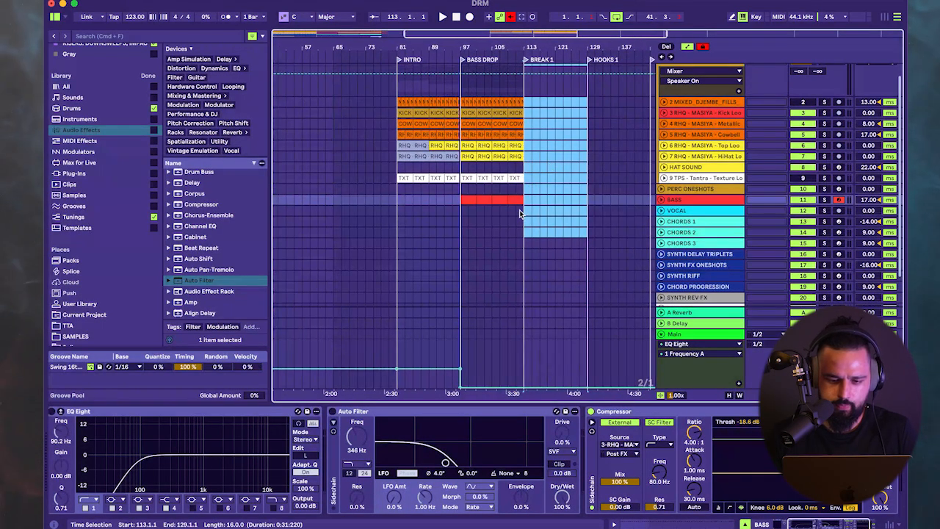
pyautogui.click(519, 213)
pyautogui.click(525, 387)
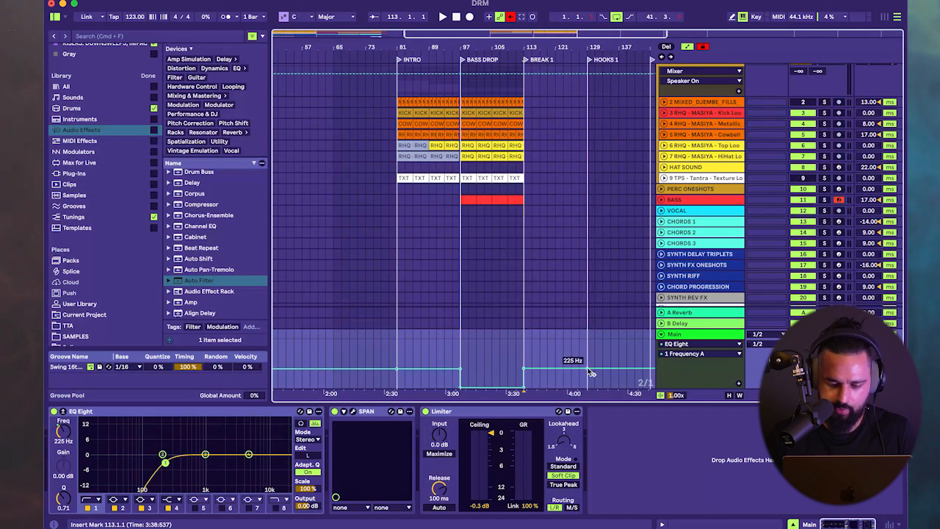
# - Copy the PERC ONESHOTS clips from bars 1 to 17 of CORE IDEA into the BASS DROP at bar 97
pyautogui.hscroll(-3, 530, 243)
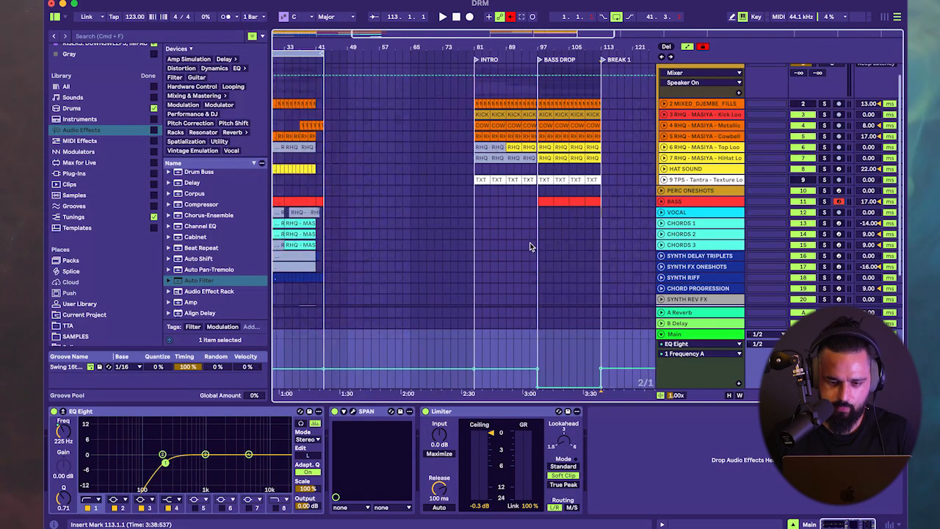
pyautogui.scroll(-3, 529, 243)
pyautogui.scroll(1, 277, 221)
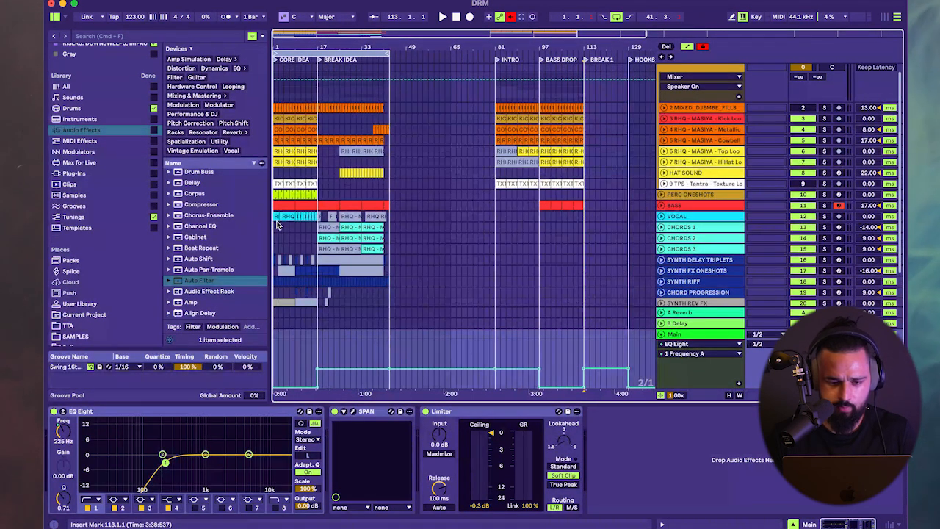
pyautogui.click(307, 207)
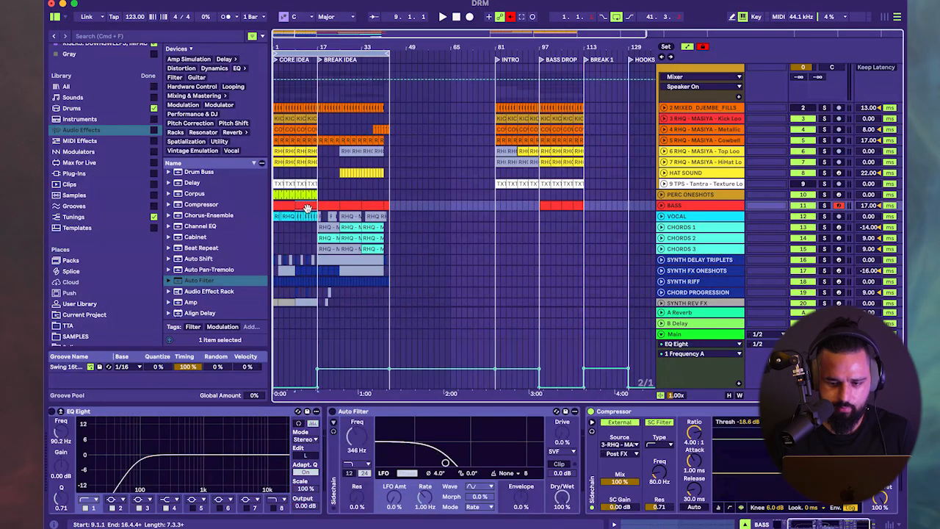
pyautogui.click(285, 196)
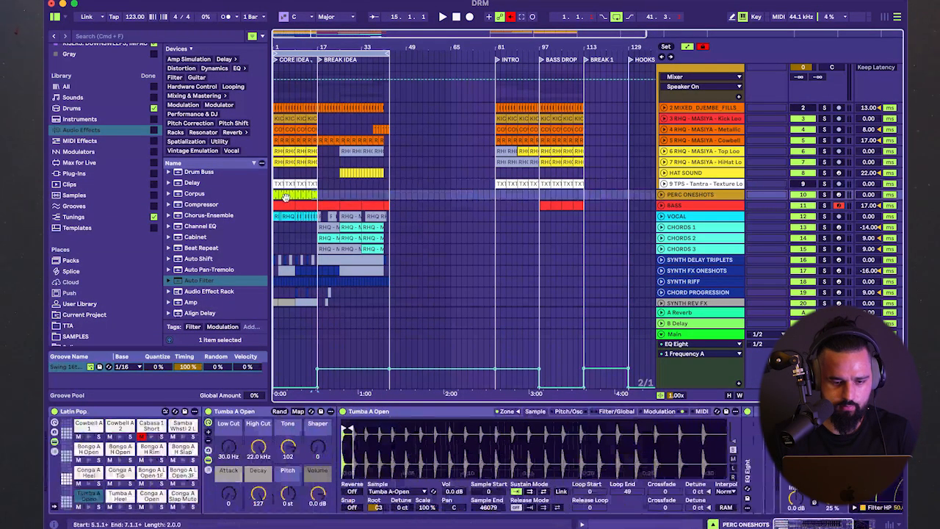
pyautogui.scroll(3, 573, 201)
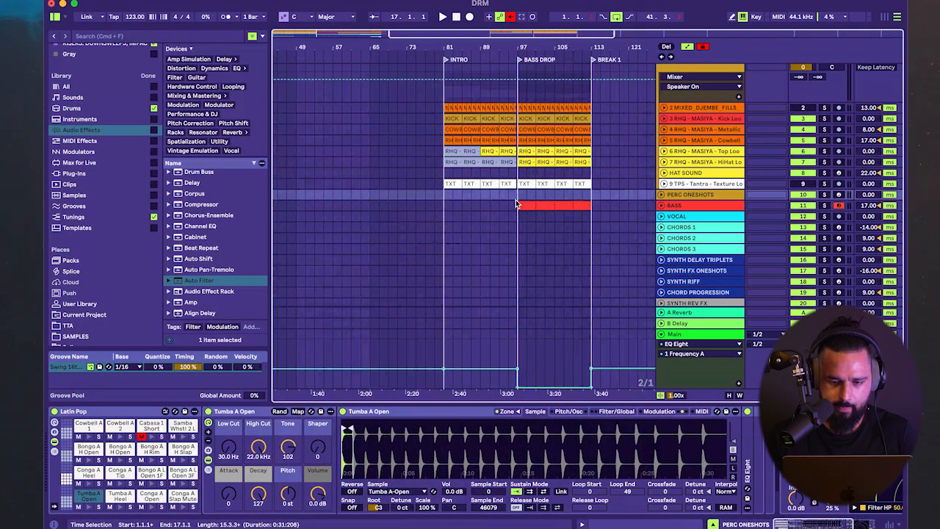
pyautogui.click(518, 198)
pyautogui.press('super+v')
# - Delete the PERC ONESHOTS clips in the first eight bars of the BASS DROP, from bar 97 to 105
pyautogui.click(520, 196)
pyautogui.keyDown('shift'); pyautogui.click(551, 196); pyautogui.keyUp('shift')
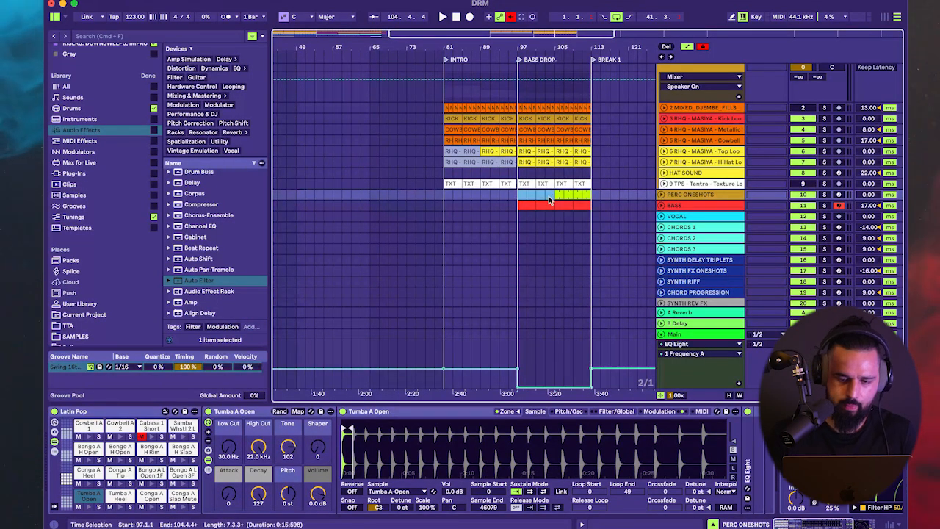
pyautogui.press('Delete')
# - Set the arrangement grid to 4/1
pyautogui.scroll(-5, 505, 201)
pyautogui.scroll(2, 380, 199)
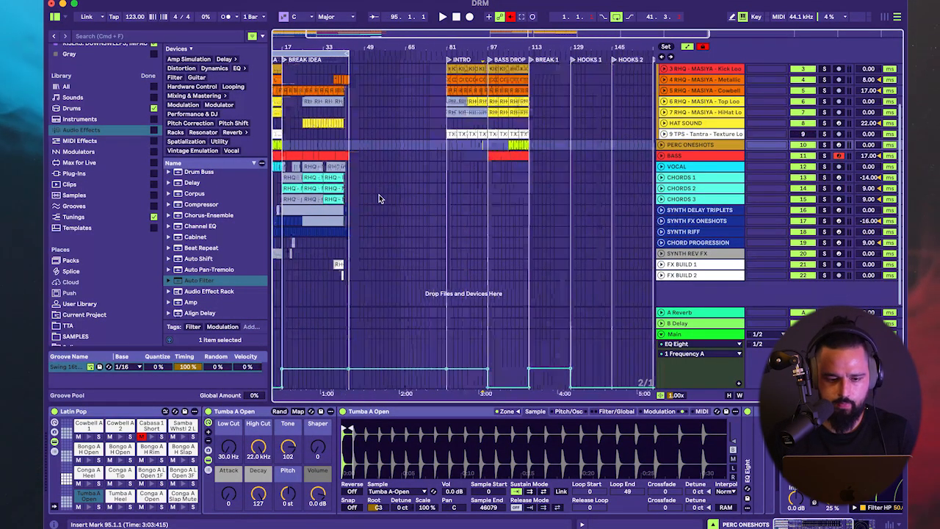
pyautogui.hscroll(-2, 380, 199)
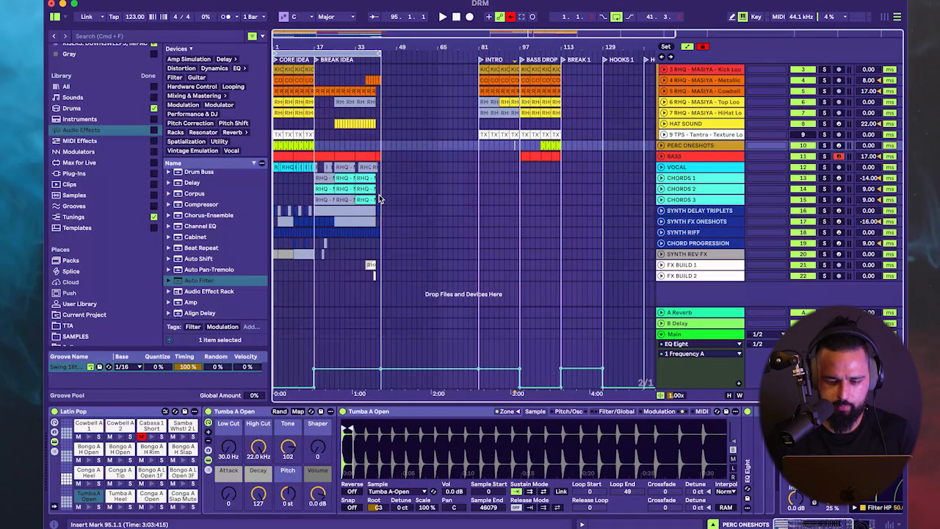
pyautogui.scroll(1, 376, 199)
pyautogui.rightClick(296, 207)
pyautogui.click(345, 357)
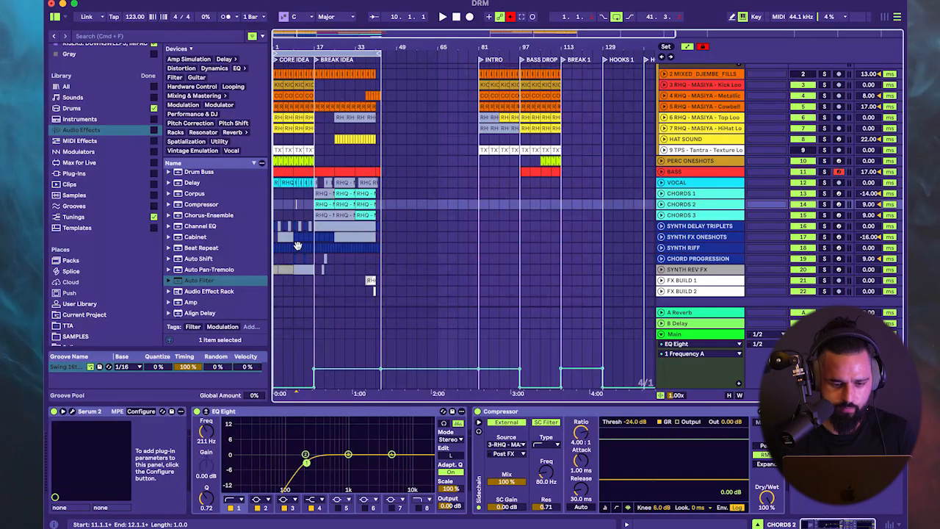
# - Copy the CHORD PROGRESSION clips from bars 9 to 17 into the BASS DROP, repeating them up to bar 113, and play from the INTRO
pyautogui.scroll(3, 297, 245)
pyautogui.hscroll(-1, 336, 255)
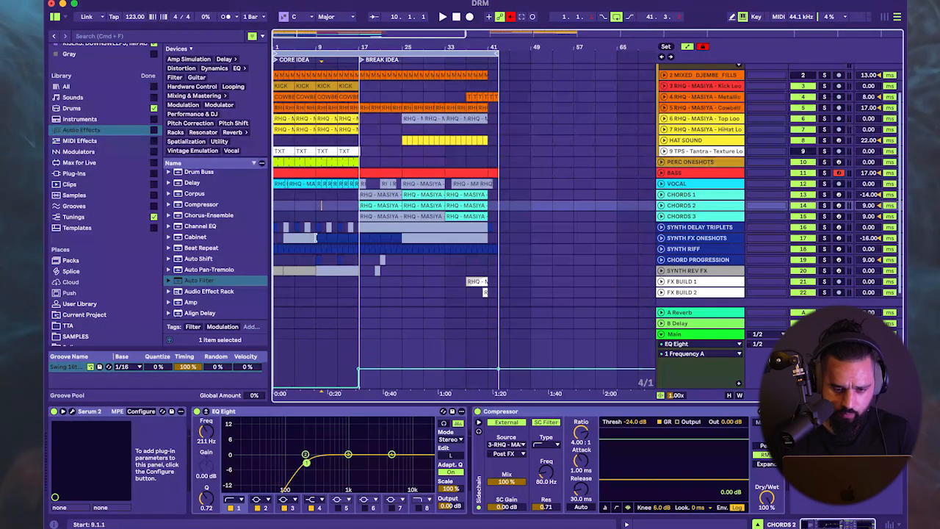
pyautogui.click(320, 238)
pyautogui.click(342, 243)
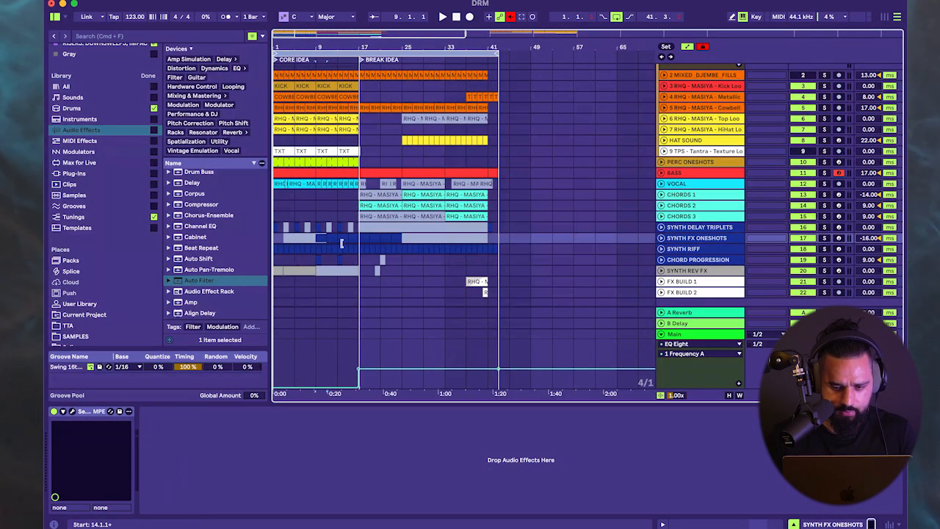
pyautogui.click(318, 259)
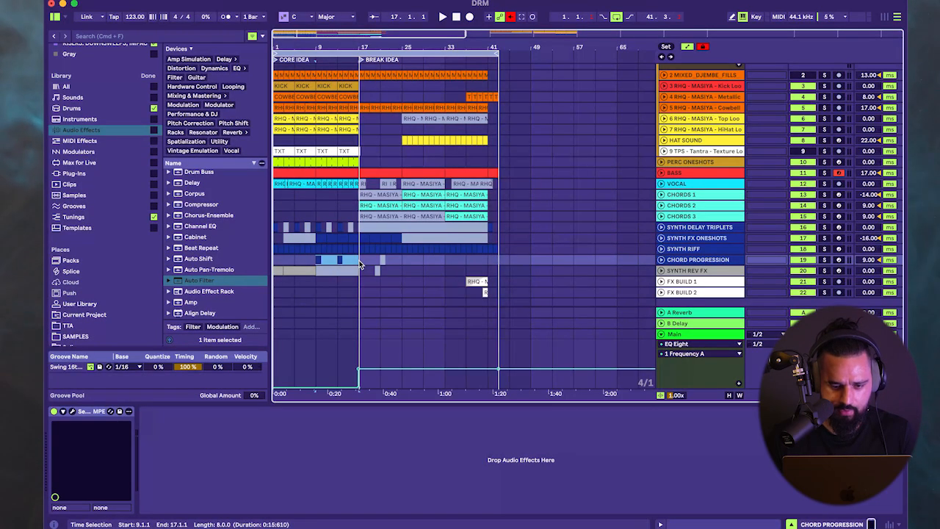
pyautogui.hscroll(10, 360, 264)
pyautogui.click(514, 264)
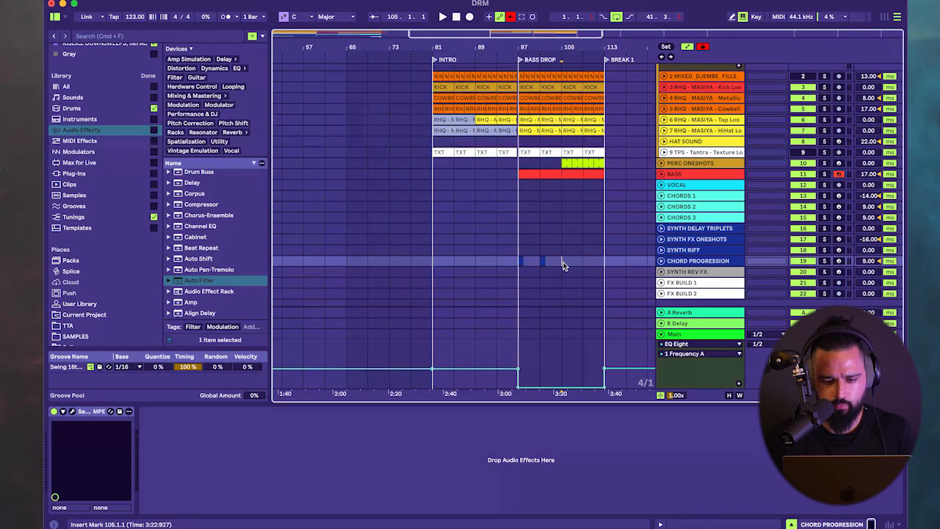
pyautogui.press('Up')
pyautogui.press('space')
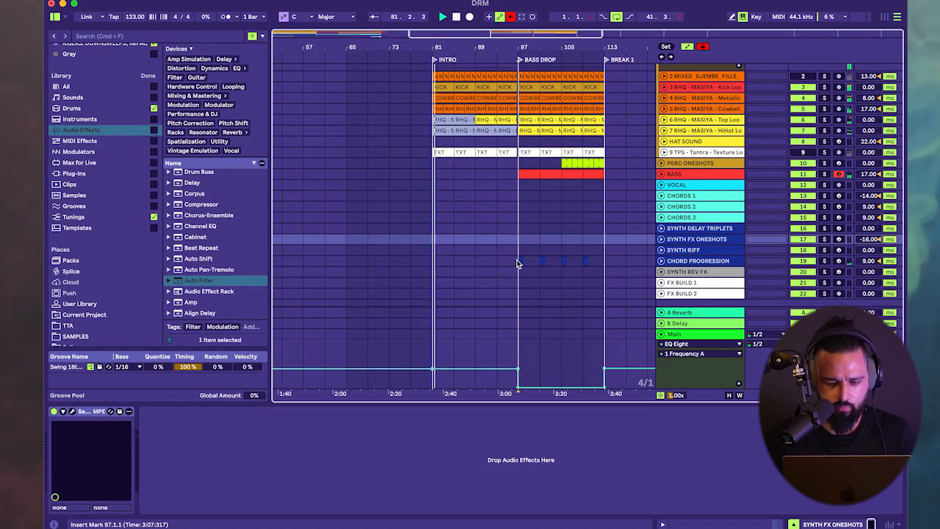
# - Move the four CHORD PROGRESSION clips from the BASS DROP to BREAK 1, starting at bar 113
pyautogui.moveTo(519, 262); pyautogui.dragTo(596, 263)
pyautogui.hscroll(1, 595, 264)
pyautogui.press('Right')
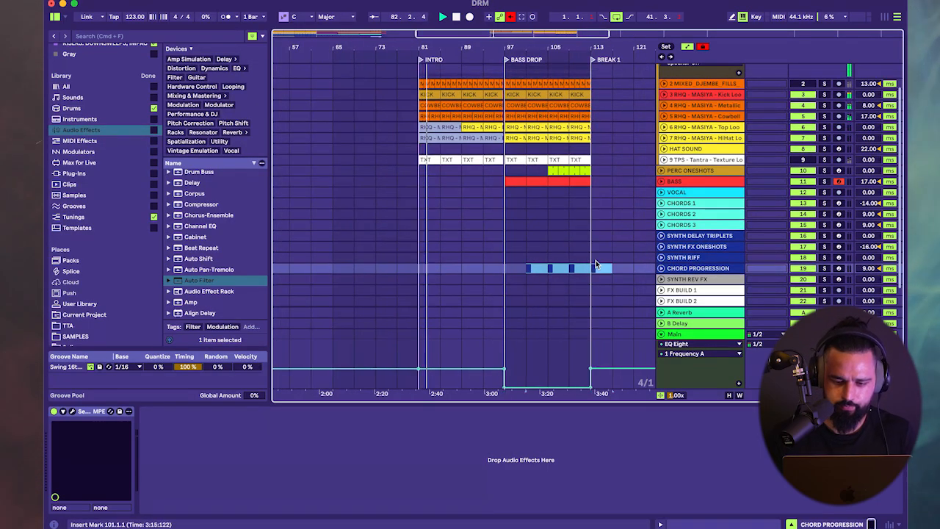
pyautogui.hscroll(2, 596, 263)
pyautogui.hscroll(2, 595, 262)
pyautogui.press('Right')
pyautogui.press('Right')
pyautogui.press('Right')
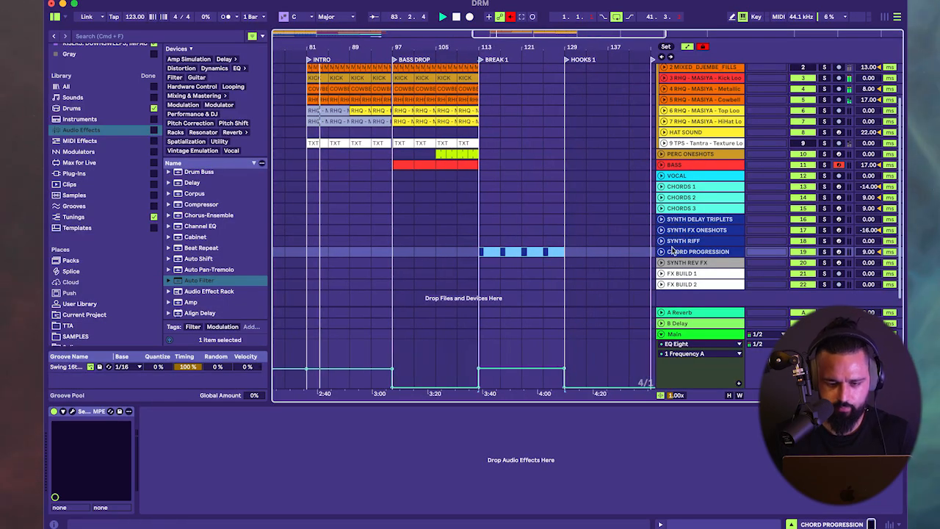
# - Switch to the desktop, open taketurns.png to examine the lead and supporting roles chart, and return to Ableton Live
pyautogui.hscroll(-5, 582, 266)
pyautogui.hscroll(-3, 582, 270)
pyautogui.click(381, 228)
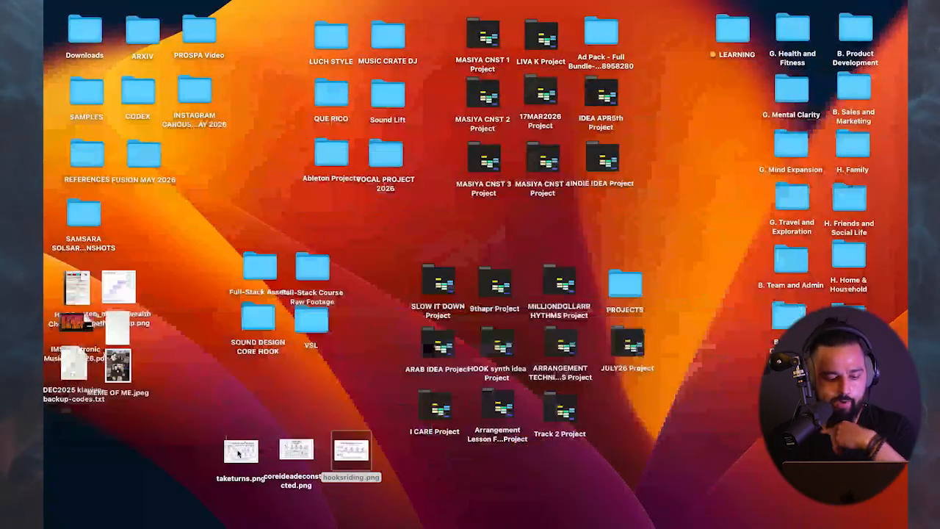
pyautogui.doubleClick(237, 453)
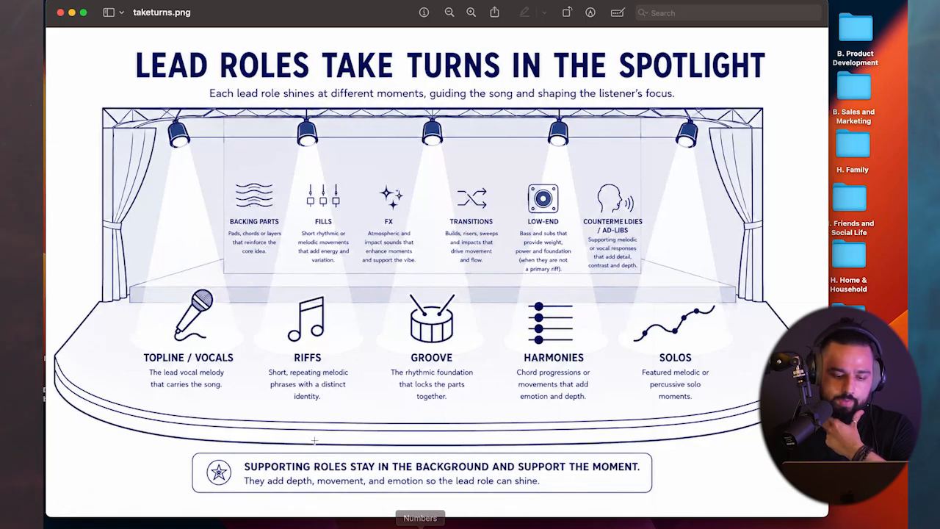
pyautogui.click(71, 12)
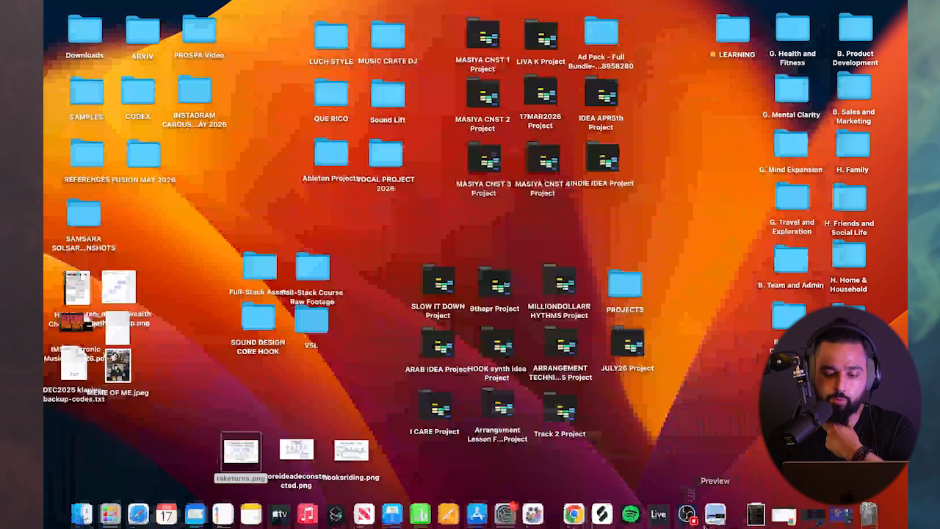
pyautogui.click(682, 517)
pyautogui.click(834, 512)
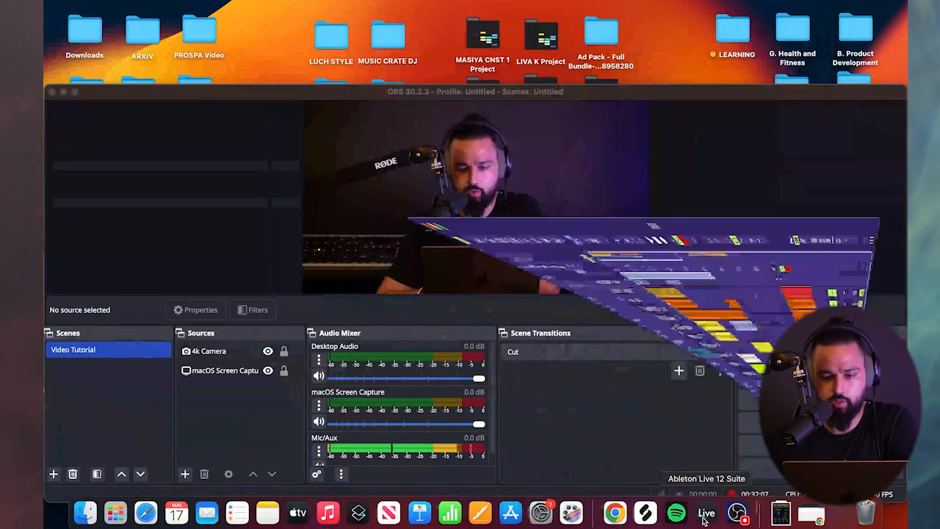
# - Play the arrangement from the start of the INTRO at bar 81 while looking over the CORE IDEA and BREAK IDEA clips
pyautogui.scroll(-3, 329, 142)
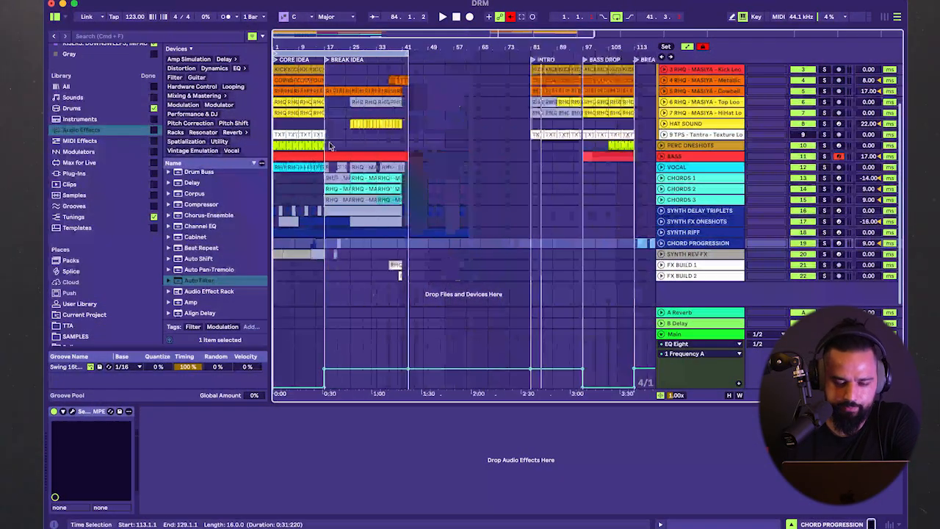
pyautogui.scroll(-3, 443, 145)
pyautogui.click(428, 158)
pyautogui.scroll(3, 411, 154)
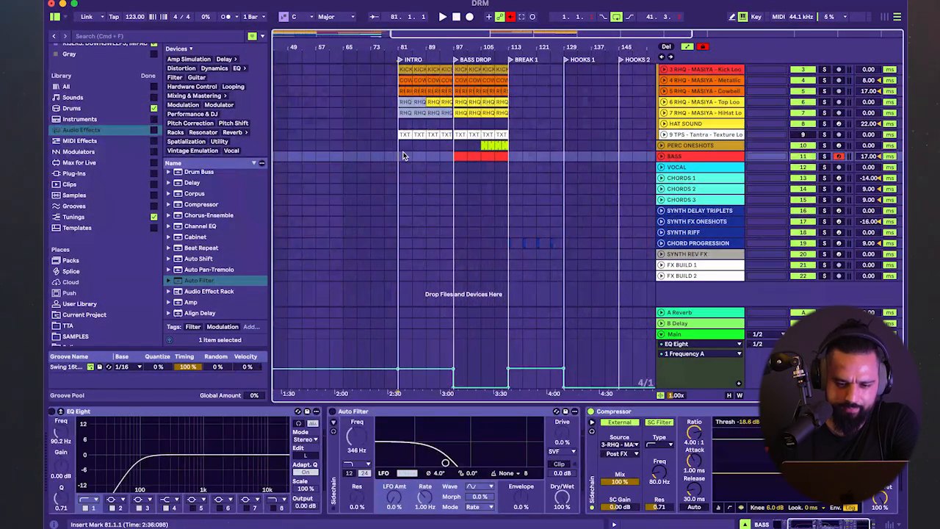
pyautogui.click(402, 151)
pyautogui.hscroll(-5, 402, 151)
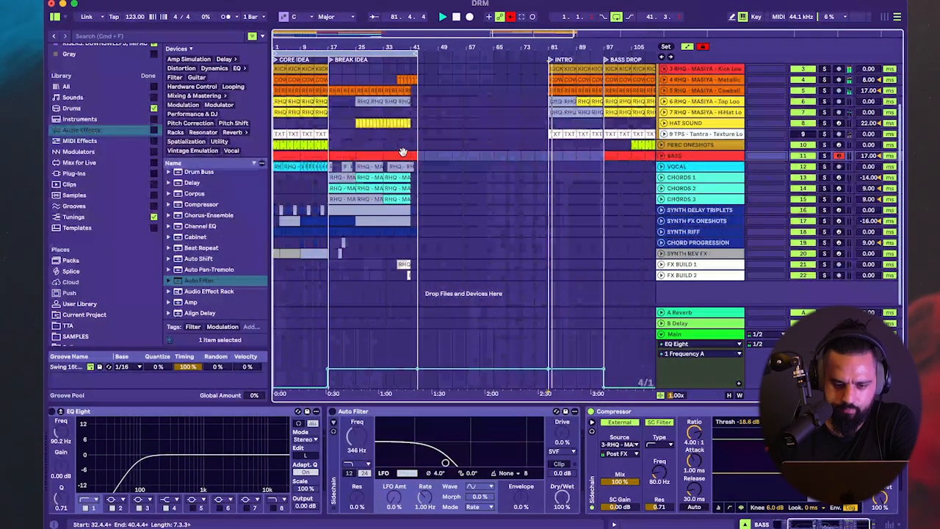
# - Play the arrangement from bar 93 through the BASS DROP and set the BASS track delay to 9 ms
pyautogui.click(504, 166)
pyautogui.press('space')
pyautogui.press('space')
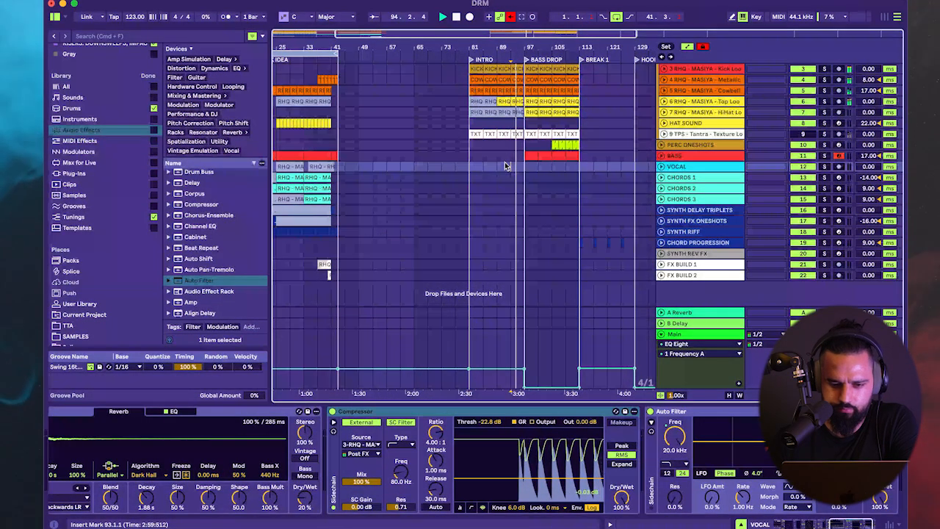
pyautogui.hscroll(-6, 505, 165)
pyautogui.hscroll(6, 505, 165)
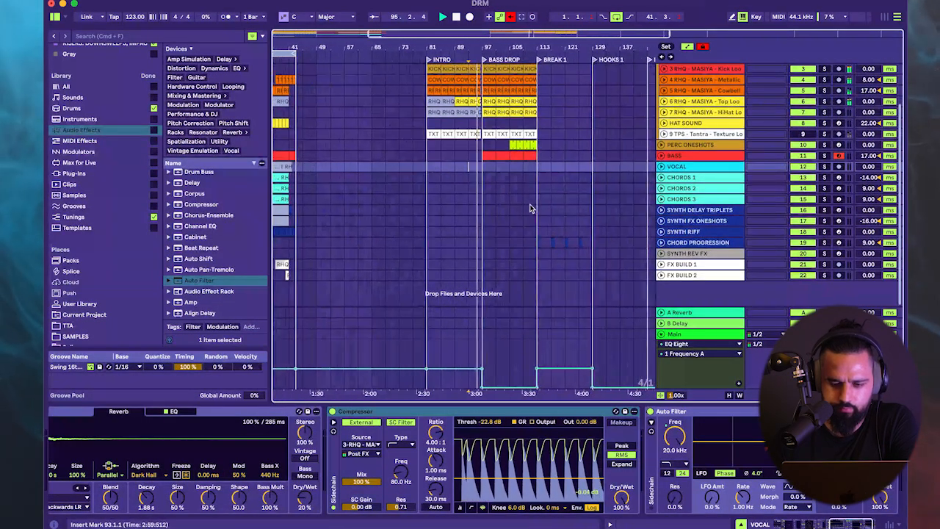
pyautogui.hscroll(2, 530, 208)
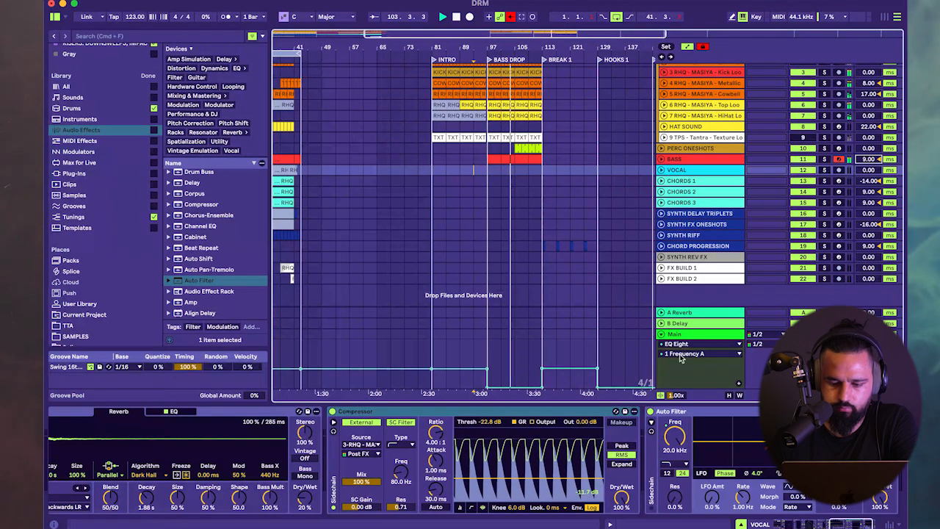
pyautogui.hscroll(-10, 562, 461)
pyautogui.click(692, 159)
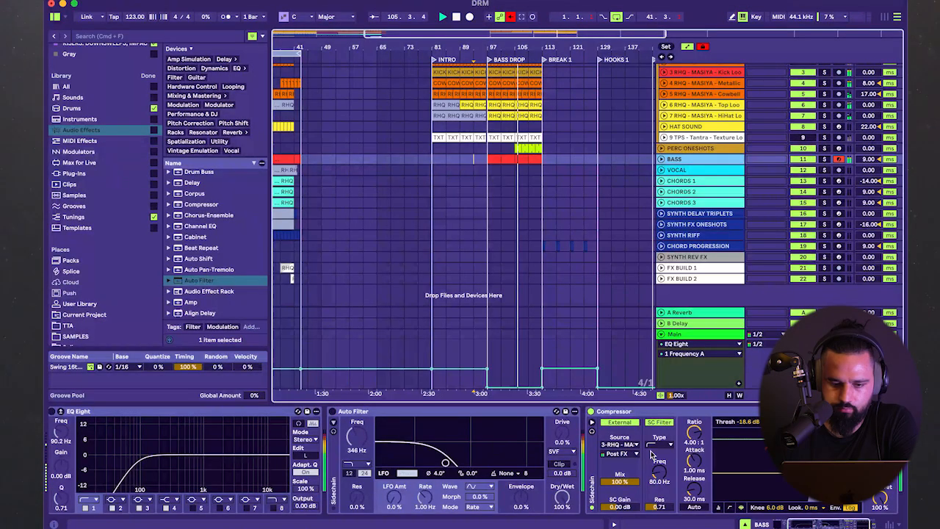
# - Set the PERC ONESHOTS track's A-Reverb send to -40 dB and its Echo feedback to 79 %
pyautogui.click(661, 148)
pyautogui.moveTo(807, 157)
pyautogui.mouseDown()
pyautogui.moveTo(807, 172)
pyautogui.moveTo(800, 156)
pyautogui.mouseUp()
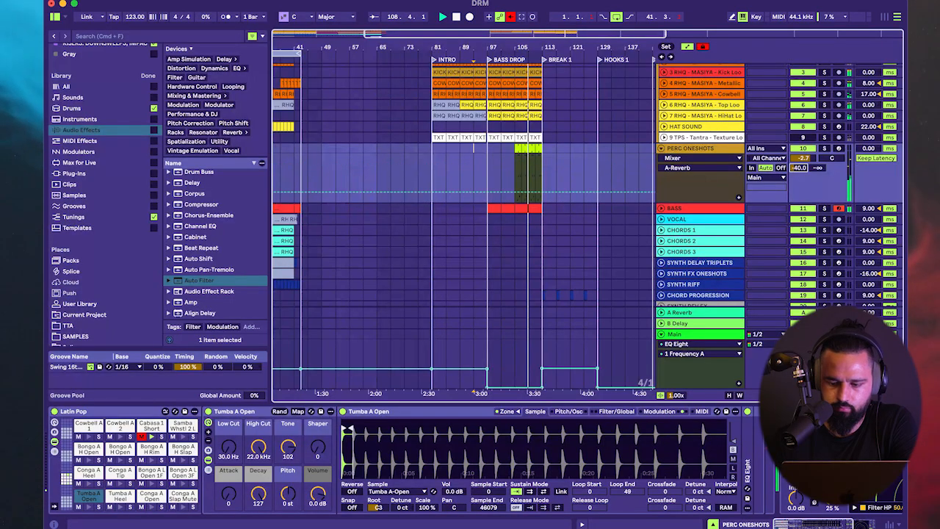
pyautogui.hscroll(4, 588, 455)
pyautogui.click(600, 433)
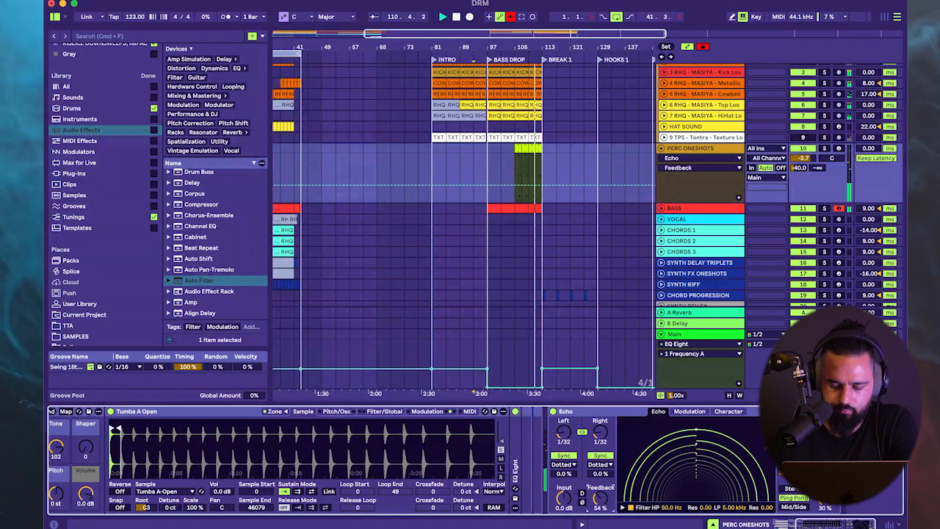
pyautogui.moveTo(601, 500); pyautogui.dragTo(600, 470)
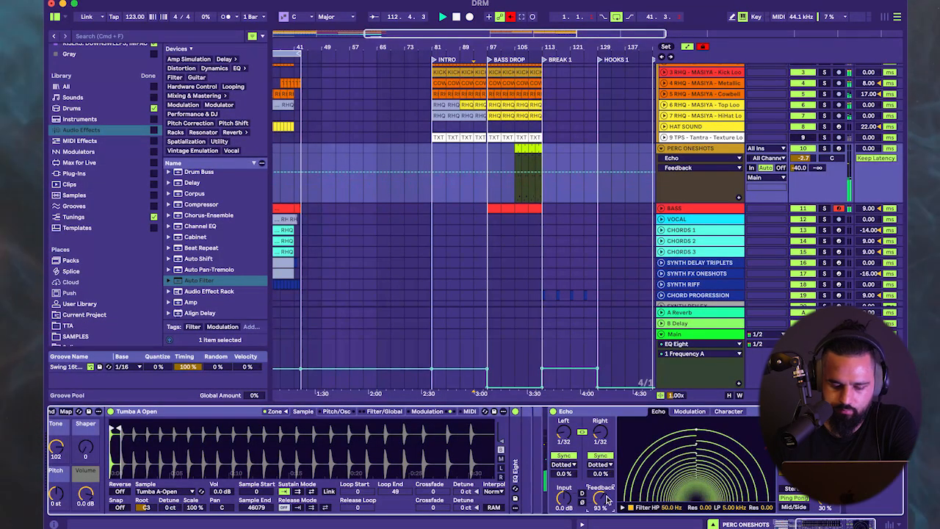
pyautogui.moveTo(604, 492); pyautogui.dragTo(606, 500)
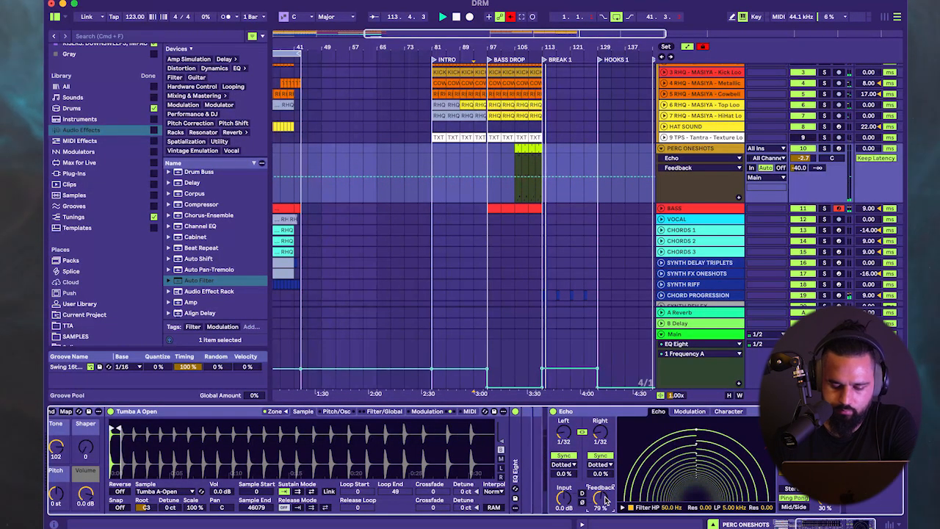
# - Unlink the PERC ONESHOTS Echo channels, with the left at an unsynced 76.2 ms and the right synced to 1/8, while playing from bar 105
pyautogui.click(564, 455)
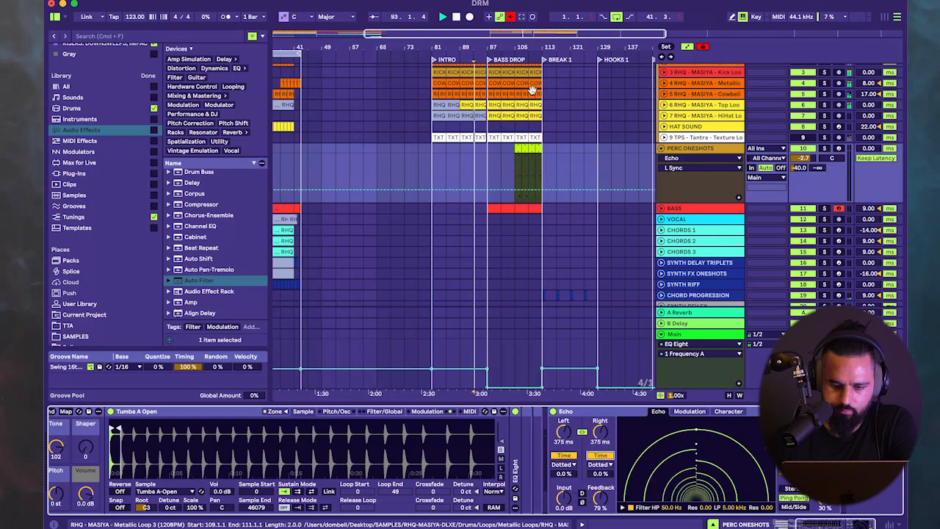
pyautogui.click(517, 149)
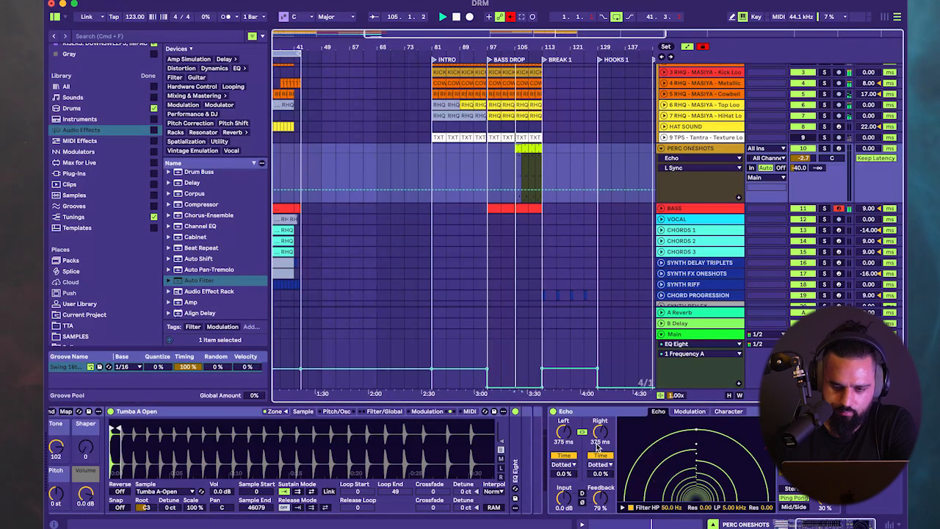
pyautogui.click(584, 433)
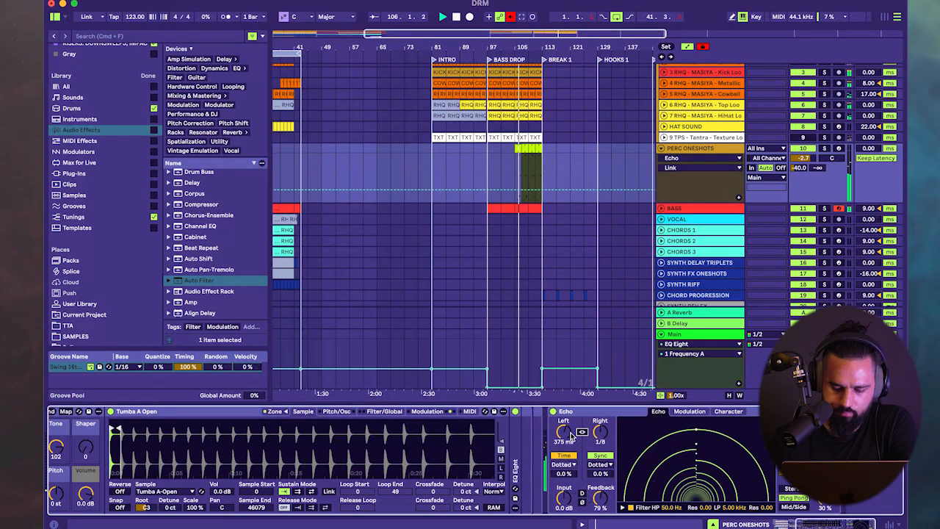
pyautogui.moveTo(570, 435); pyautogui.dragTo(572, 435)
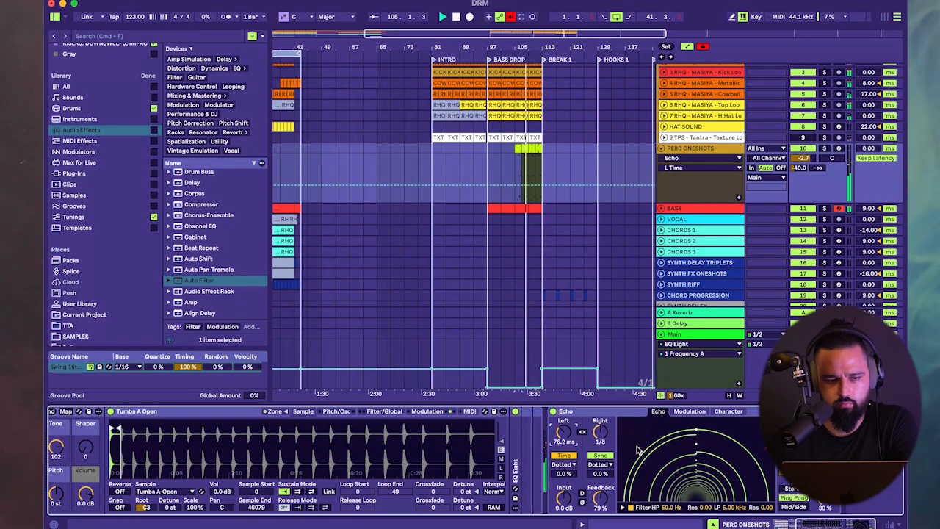
# - Look over the synth clips in the CORE IDEA and BREAK IDEA sections for material to use in BREAK 1
pyautogui.hscroll(-5, 509, 250)
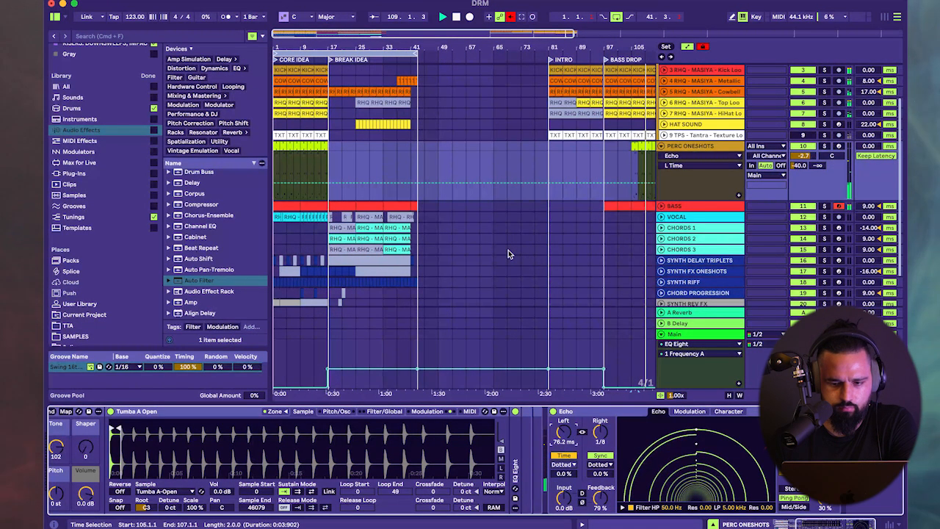
pyautogui.hscroll(5, 508, 253)
pyautogui.hscroll(-5, 509, 253)
pyautogui.hscroll(3, 508, 254)
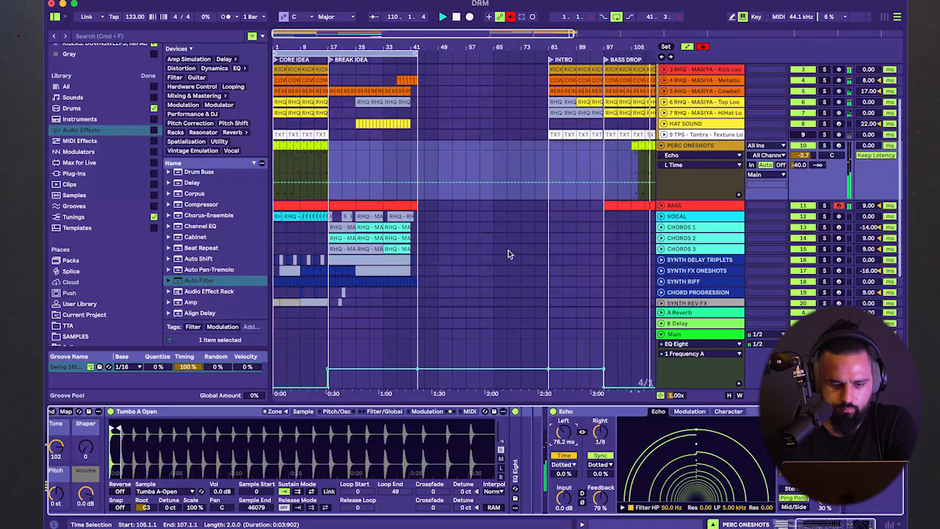
pyautogui.hscroll(3, 509, 253)
pyautogui.hscroll(-3, 508, 254)
pyautogui.hscroll(-3, 508, 253)
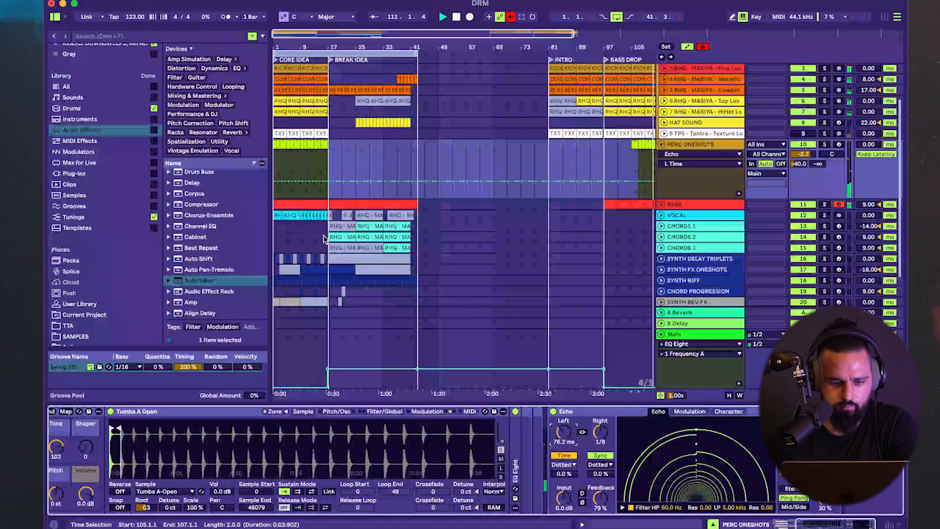
pyautogui.click(308, 264)
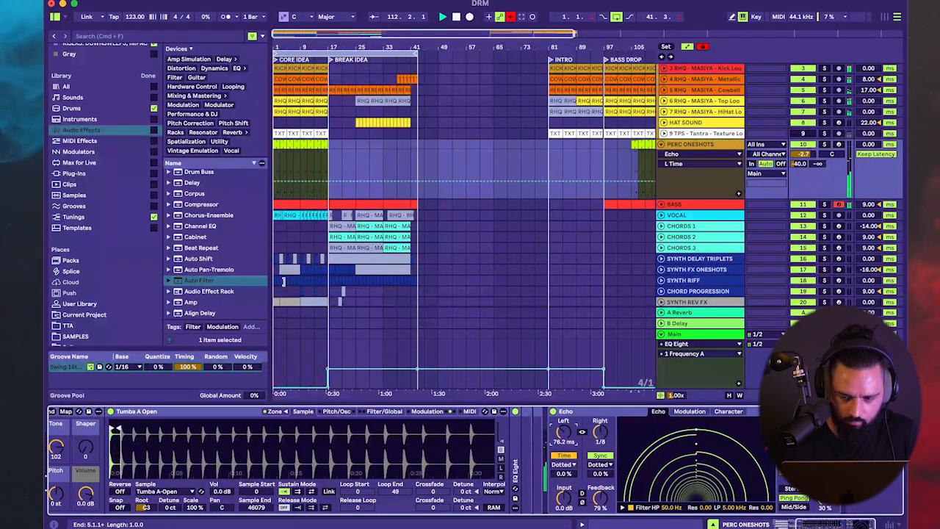
pyautogui.scroll(1, 302, 271)
pyautogui.click(319, 270)
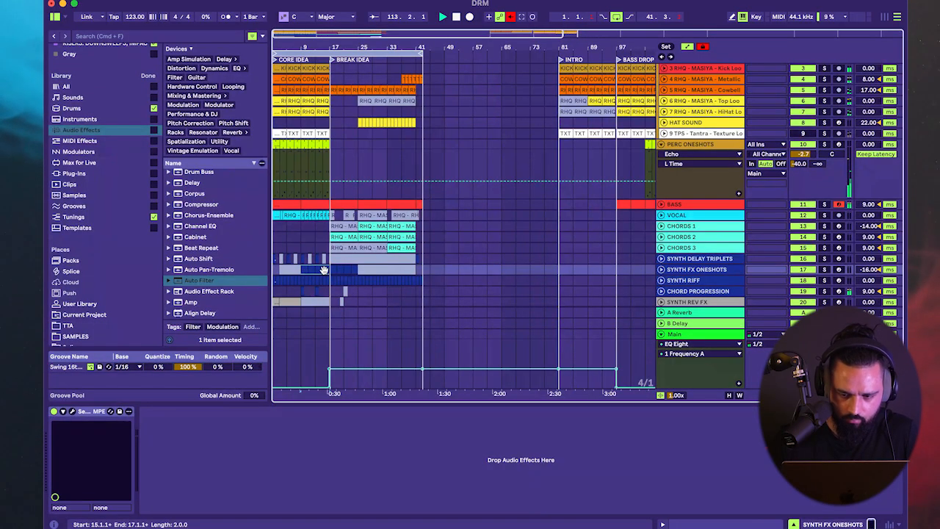
pyautogui.hscroll(3, 402, 295)
pyautogui.hscroll(-3, 401, 295)
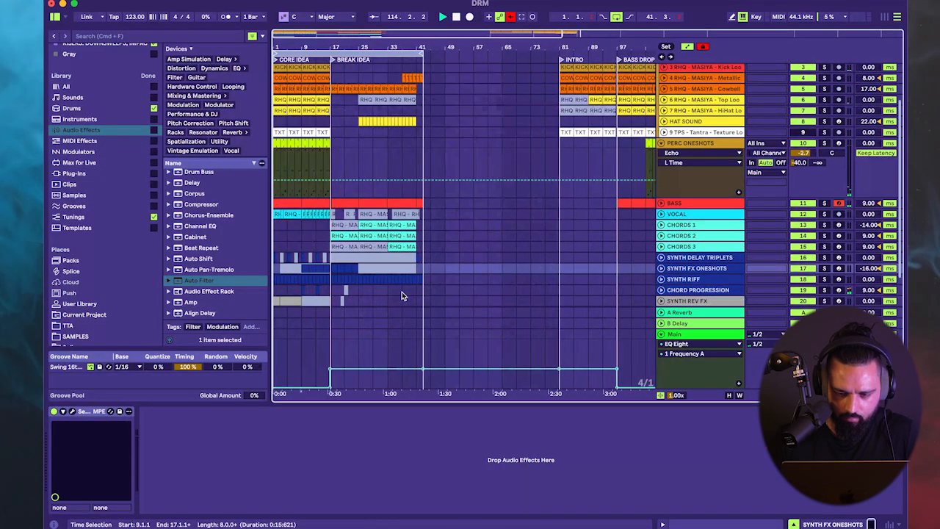
# - Copy the SYNTH RIFF clips from the CORE IDEA into BREAK 1 at bar 113 and play from there
pyautogui.click(323, 280)
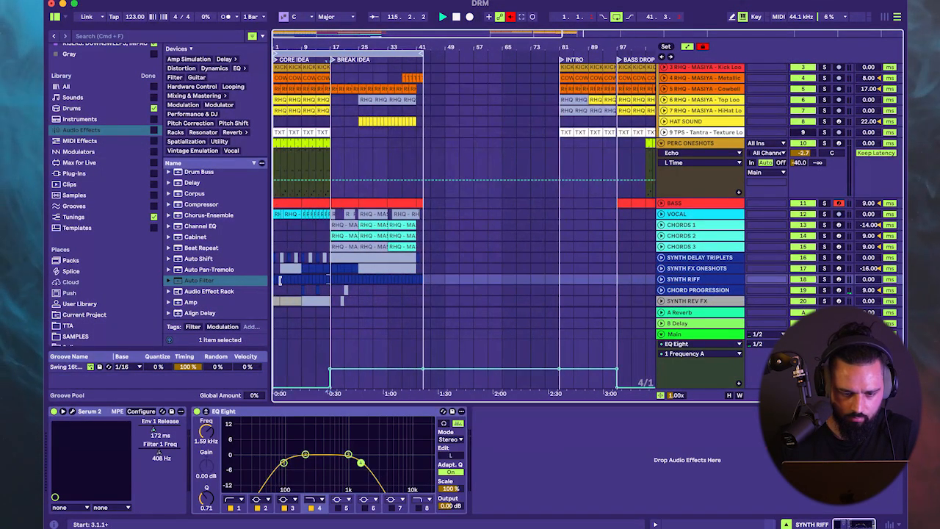
pyautogui.hscroll(4, 493, 245)
pyautogui.scroll(-1, 507, 253)
pyautogui.click(518, 275)
pyautogui.press('super+v')
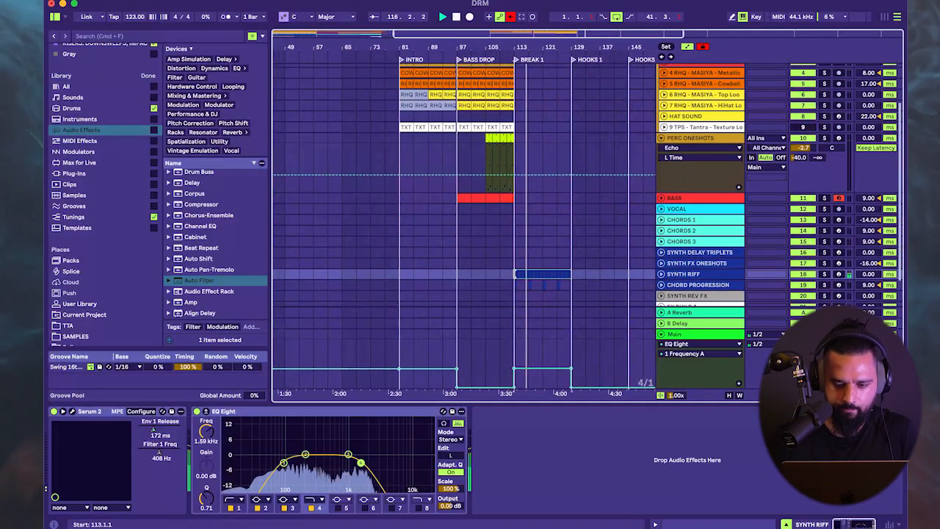
pyautogui.press('space')
pyautogui.press('space')
# - Repeat the BASS DROP's BASS clips across BREAK 1, from bar 113 to bar 129
pyautogui.scroll(-2, 514, 275)
pyautogui.scroll(3, 515, 274)
pyautogui.hscroll(-1, 515, 274)
pyautogui.scroll(-3, 514, 275)
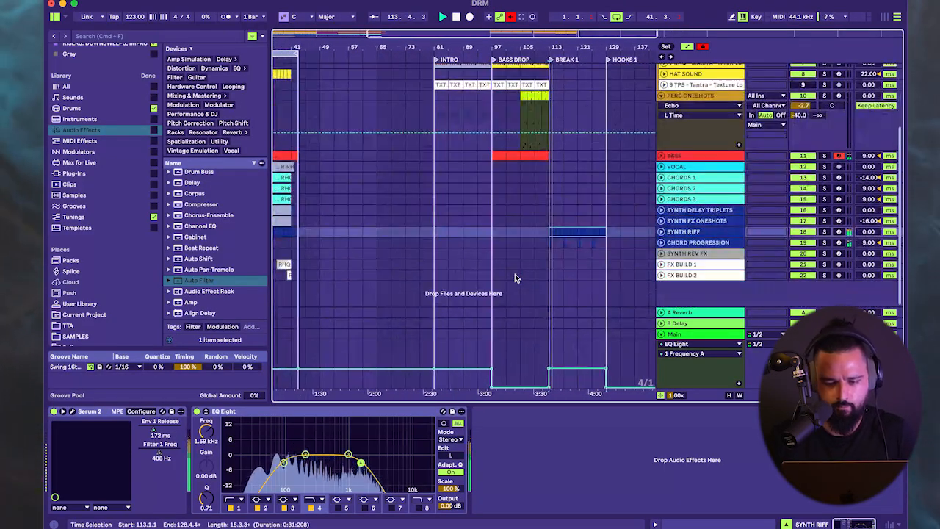
pyautogui.hscroll(3, 515, 277)
pyautogui.scroll(1, 515, 277)
pyautogui.click(461, 165)
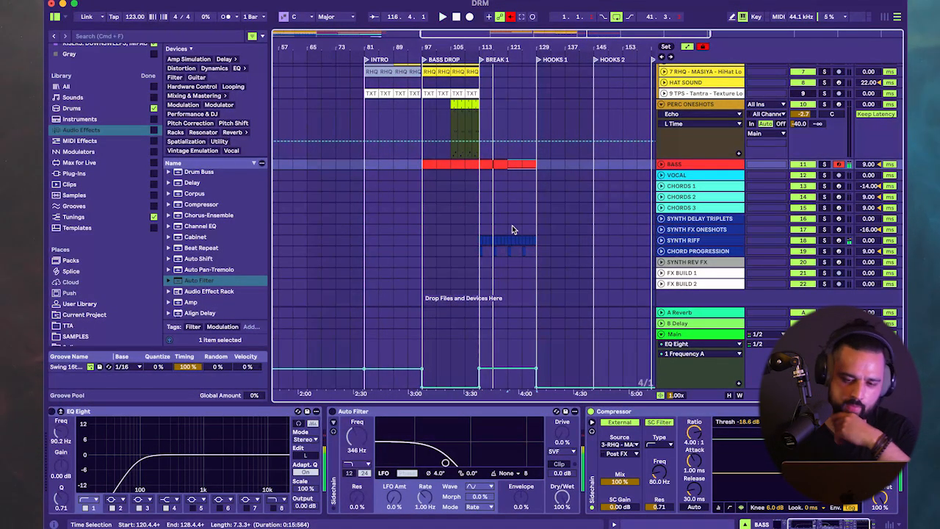
# - Fold the PERC ONESHOTS track and repeat its clips from bar 105 through BREAK 1 to bar 129
pyautogui.hscroll(3, 512, 225)
pyautogui.scroll(1, 511, 224)
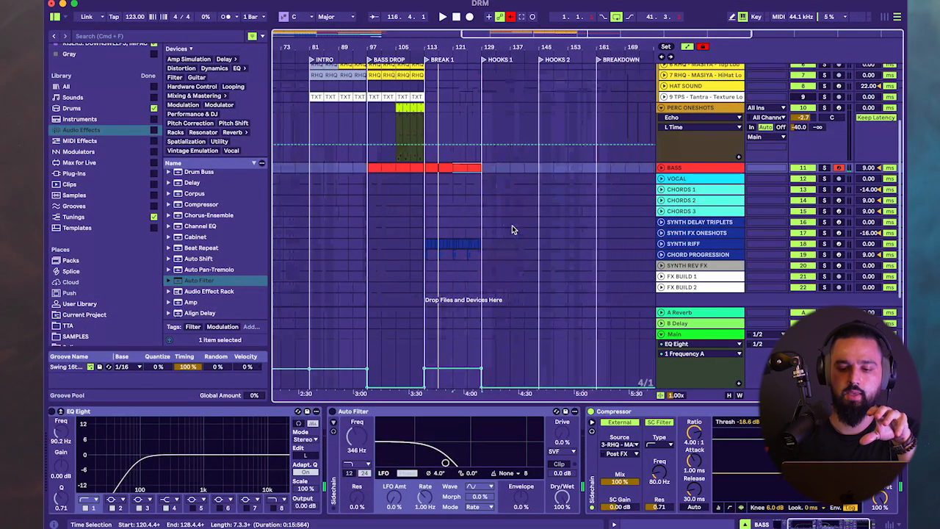
pyautogui.scroll(-2, 512, 224)
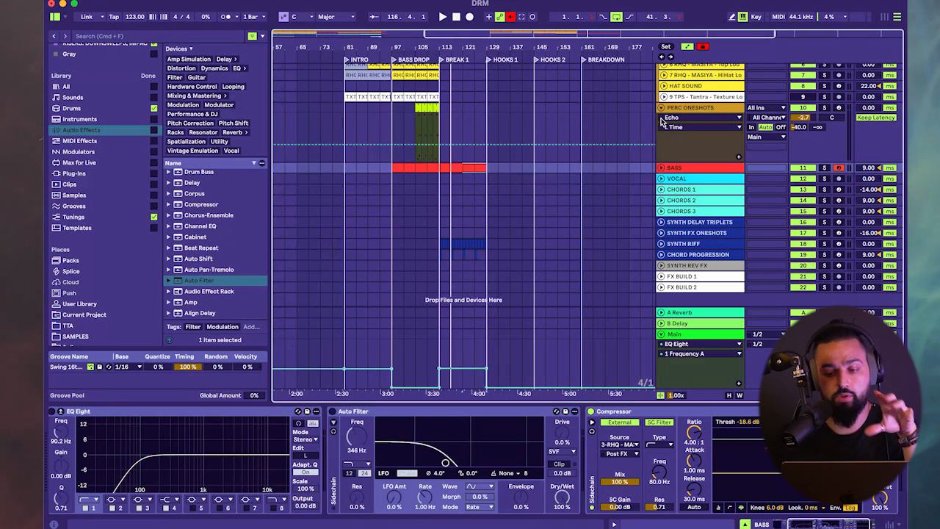
pyautogui.scroll(3, 479, 196)
pyautogui.click(444, 190)
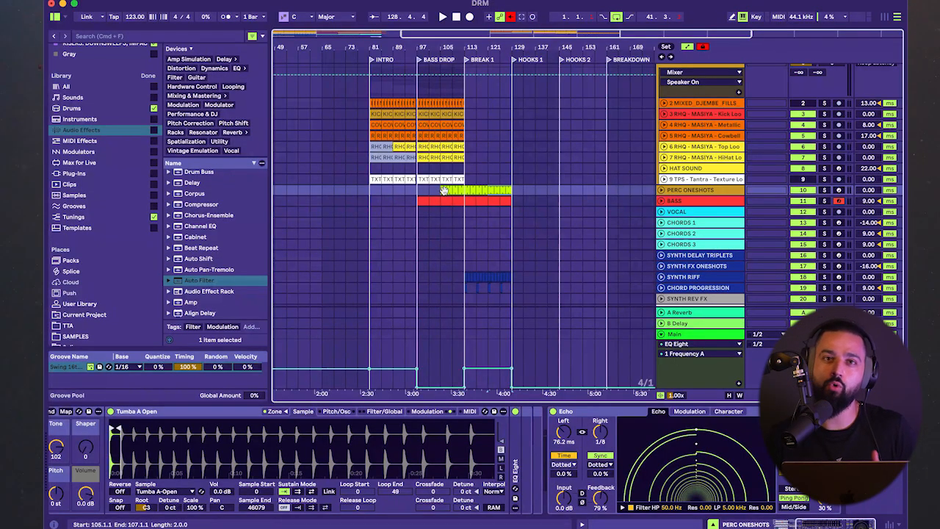
# - Collapse the GROOVE group and place the insert mark at bar 109 on the CHORDS 1 track
pyautogui.hscroll(-2, 490, 212)
pyautogui.scroll(1, 491, 211)
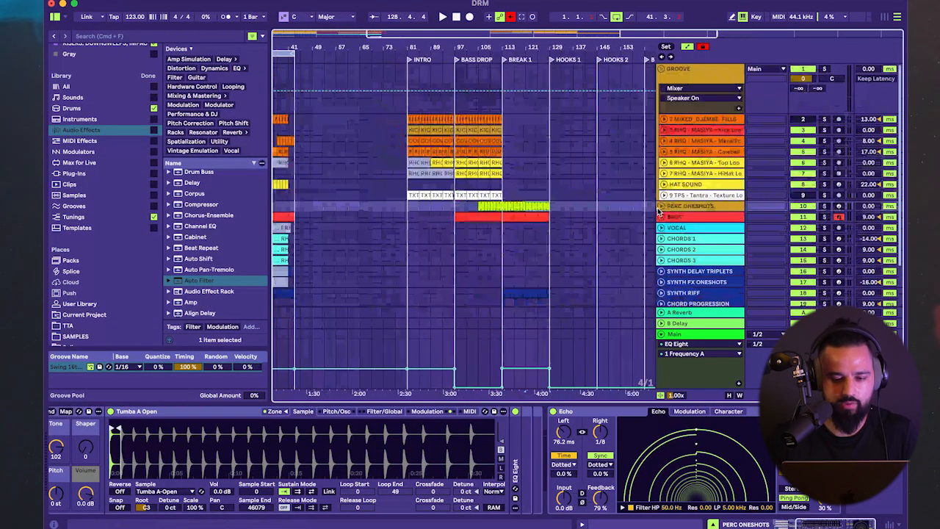
pyautogui.click(661, 69)
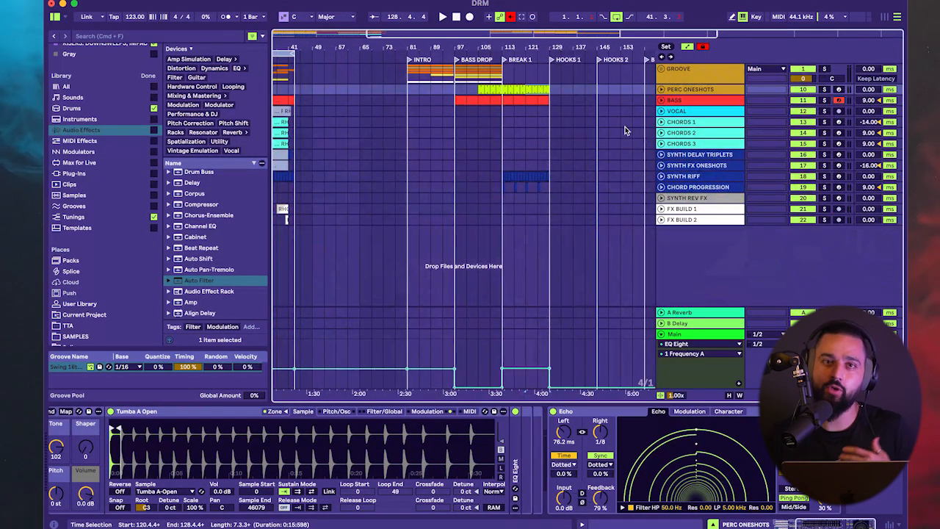
pyautogui.click(491, 122)
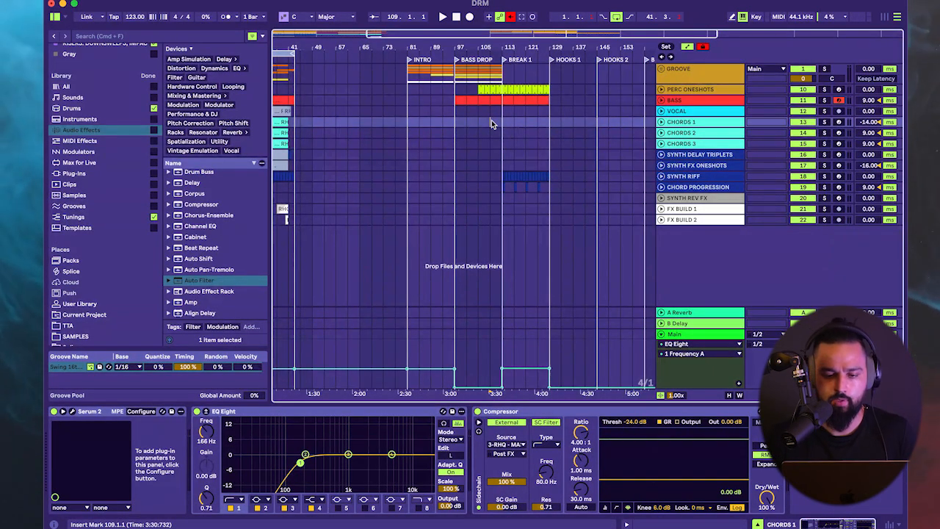
# - Copy the VOCAL clips from bars 9 to 17 of the CORE IDEA into BREAK 1, repeating them from bar 113 to bar 129
pyautogui.hscroll(-5, 595, 146)
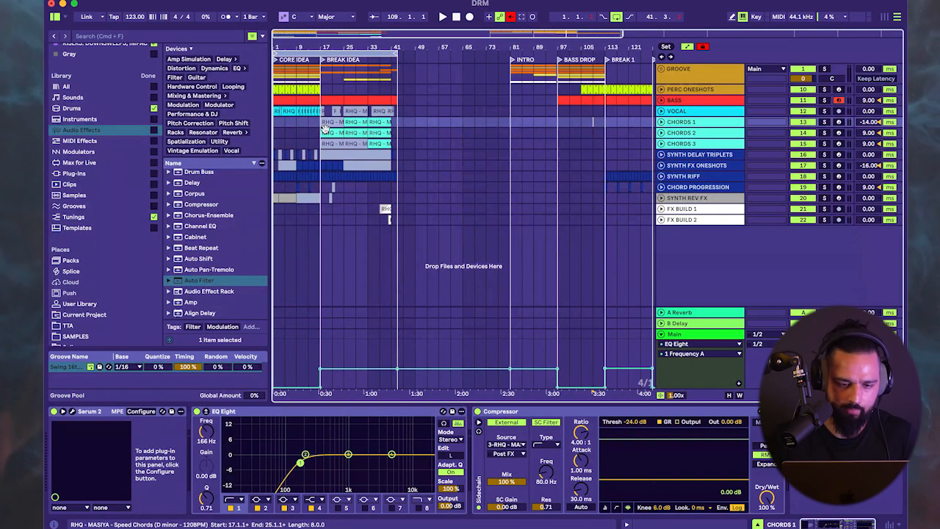
pyautogui.scroll(3, 327, 132)
pyautogui.moveTo(343, 112); pyautogui.dragTo(311, 112)
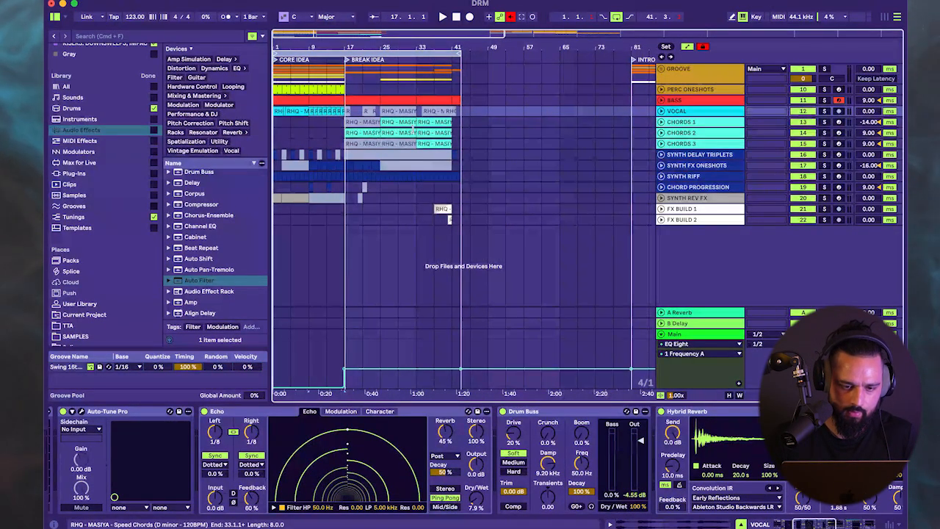
pyautogui.hscroll(5, 455, 134)
pyautogui.click(549, 112)
pyautogui.press('super+v')
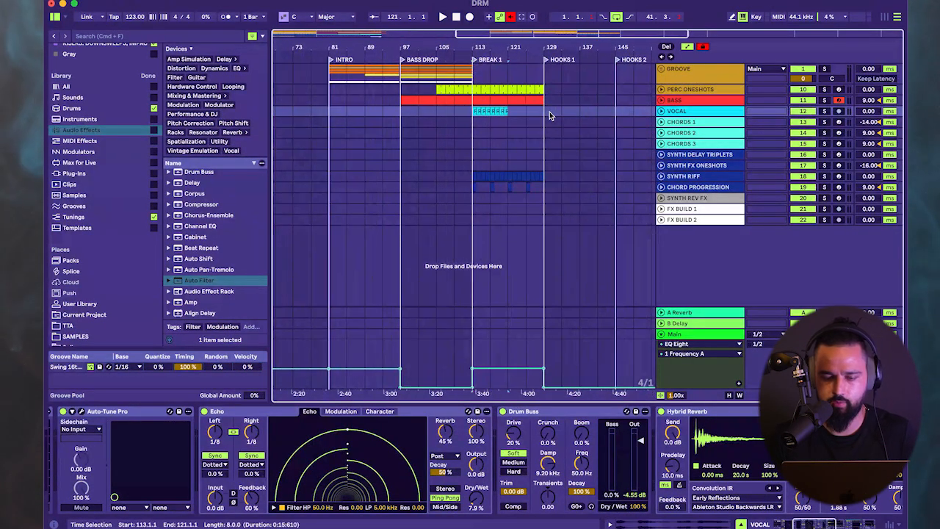
# - Automate the VOCAL track's Auto Filter frequency through BREAK 1, rising from about 30 Hz at bar 113 to 20 kHz at bar 129
pyautogui.click(661, 111)
pyautogui.click(679, 121)
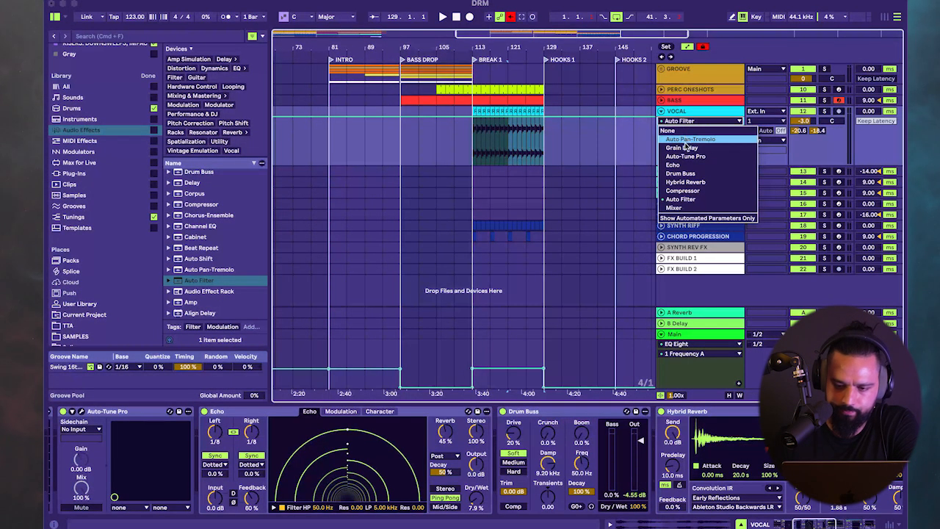
pyautogui.click(682, 199)
pyautogui.hscroll(10, 595, 439)
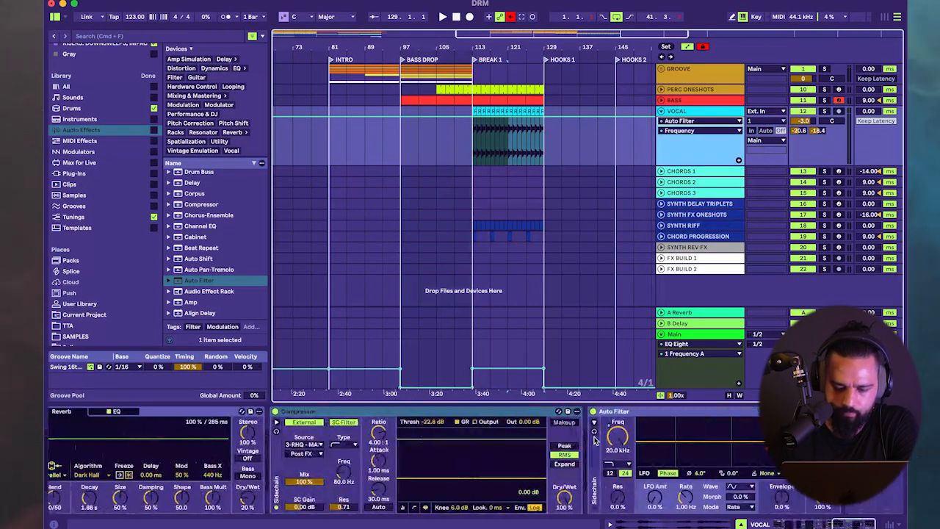
pyautogui.rightClick(612, 438)
pyautogui.click(624, 334)
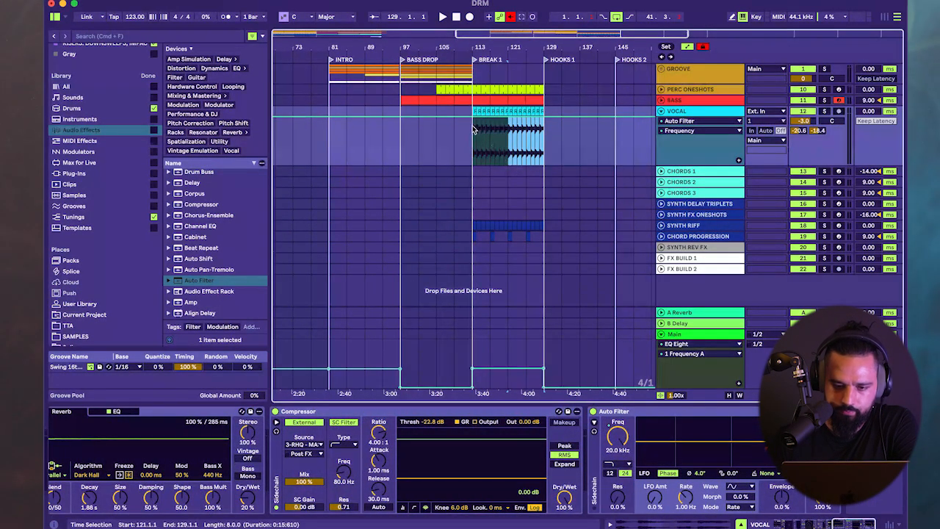
pyautogui.moveTo(475, 122); pyautogui.dragTo(473, 165)
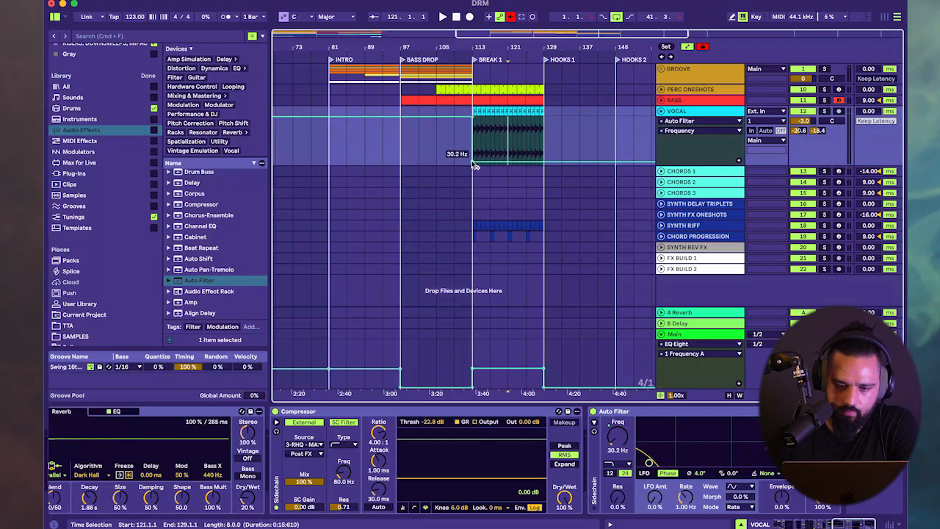
pyautogui.moveTo(549, 166); pyautogui.dragTo(548, 120)
# - Play the arrangement from the INTRO and from shortly before the BASS DROP to check the build-up
pyautogui.click(330, 103)
pyautogui.press('space')
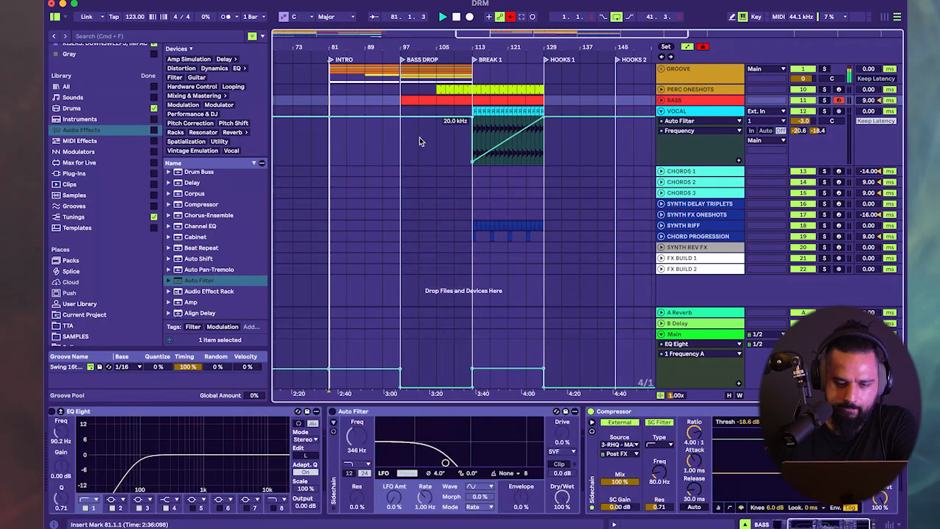
pyautogui.click(411, 147)
pyautogui.press('space')
pyautogui.press('space')
pyautogui.hscroll(3, 412, 147)
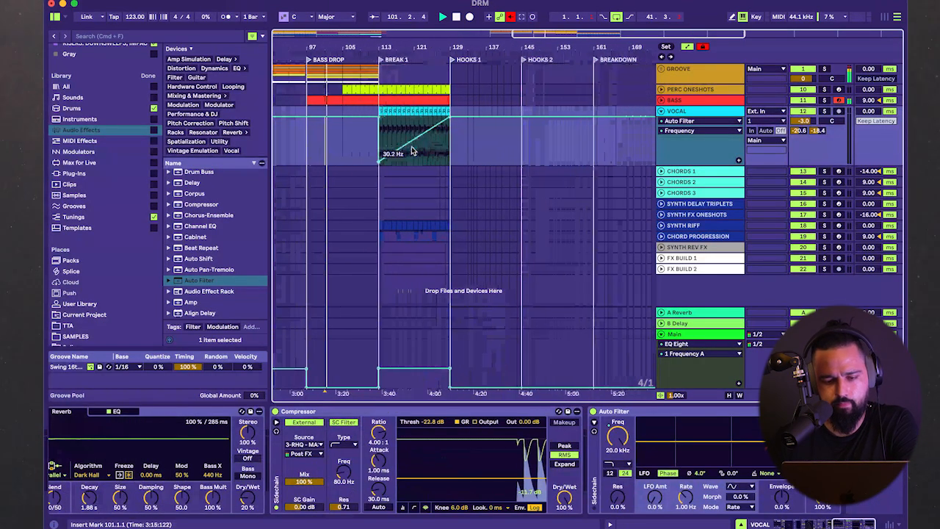
pyautogui.click(287, 101)
pyautogui.press('space')
pyautogui.press('space')
pyautogui.hscroll(-3, 287, 101)
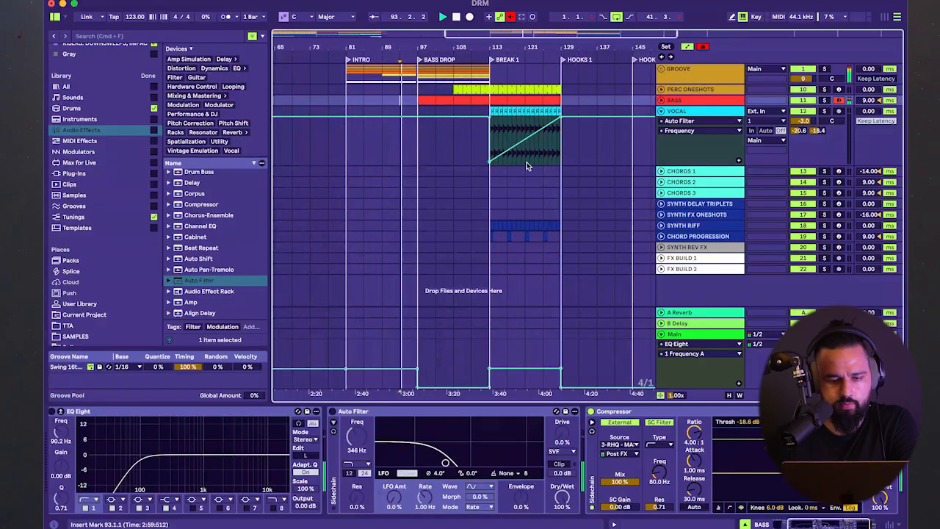
# - Unfold the BASS and GROOVE tracks and inspect the kick loop clip at bar 97 while playing from there
pyautogui.click(664, 101)
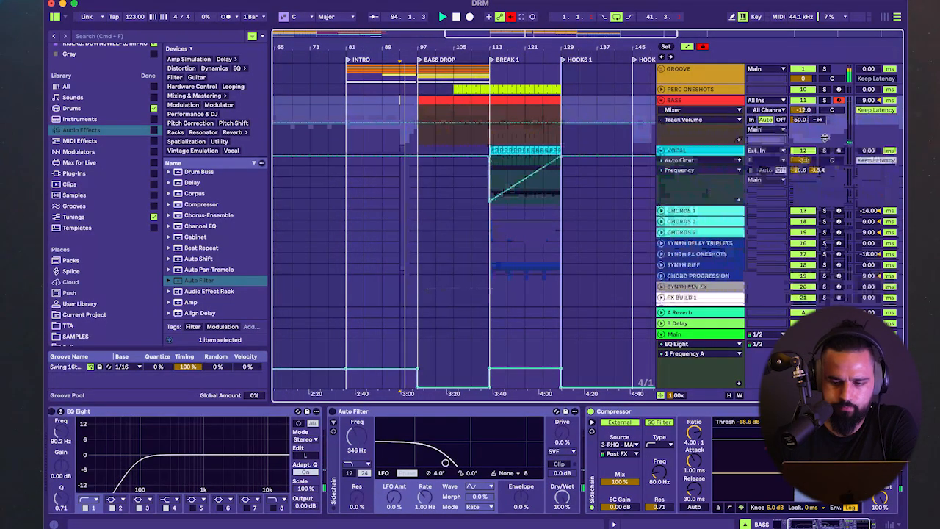
pyautogui.click(661, 69)
pyautogui.click(678, 130)
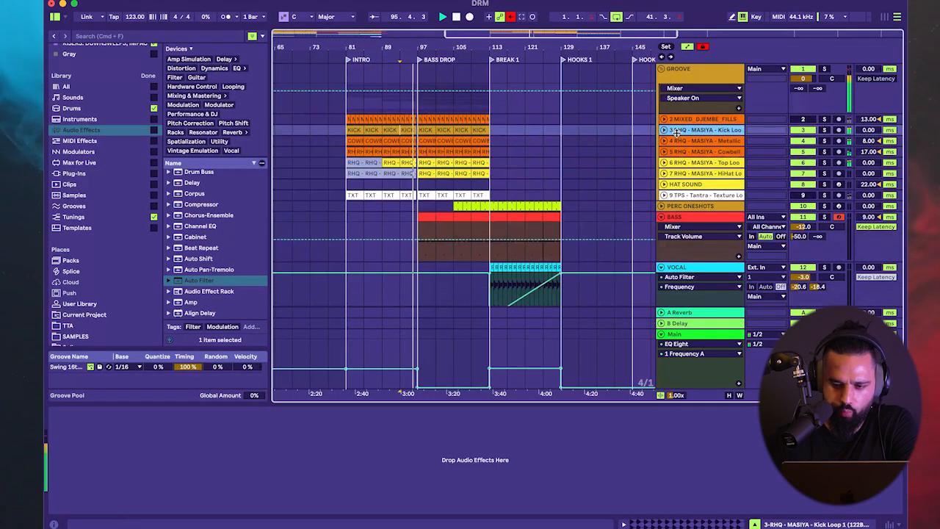
pyautogui.click(664, 130)
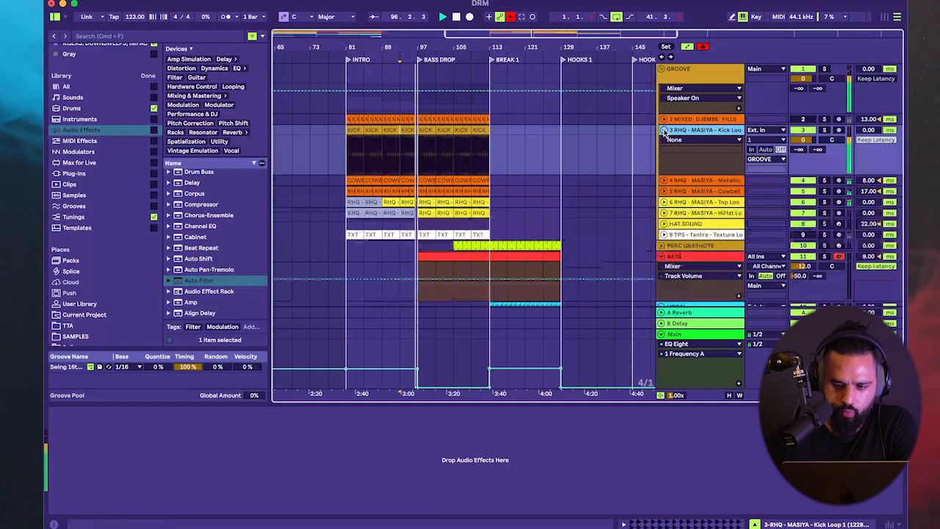
pyautogui.doubleClick(421, 135)
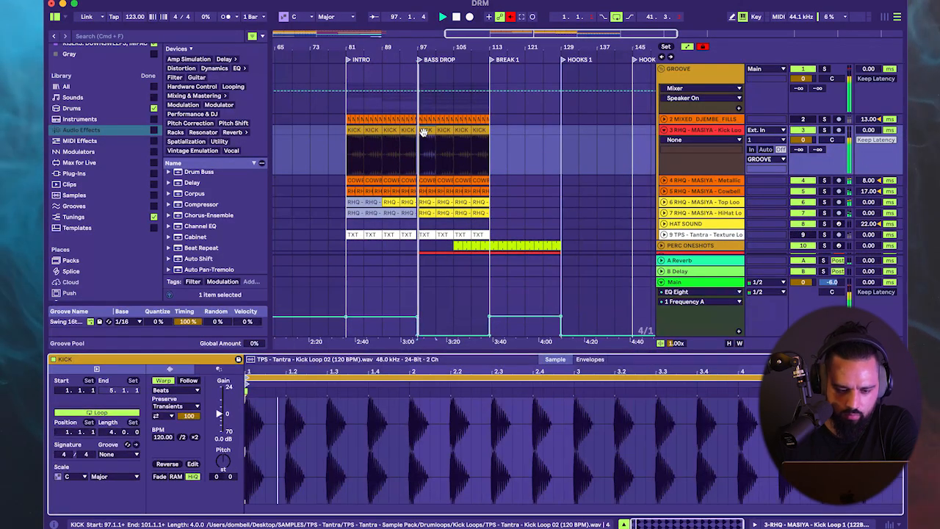
pyautogui.click(664, 131)
pyautogui.press('space')
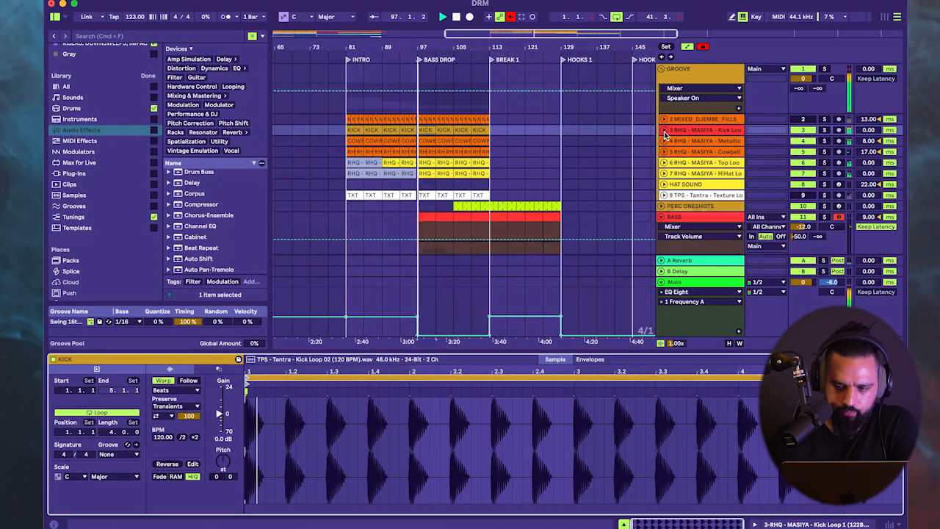
# - Solo the BASS track and examine the start marker and first notes of its clip at bar 97
pyautogui.scroll(-2, 701, 129)
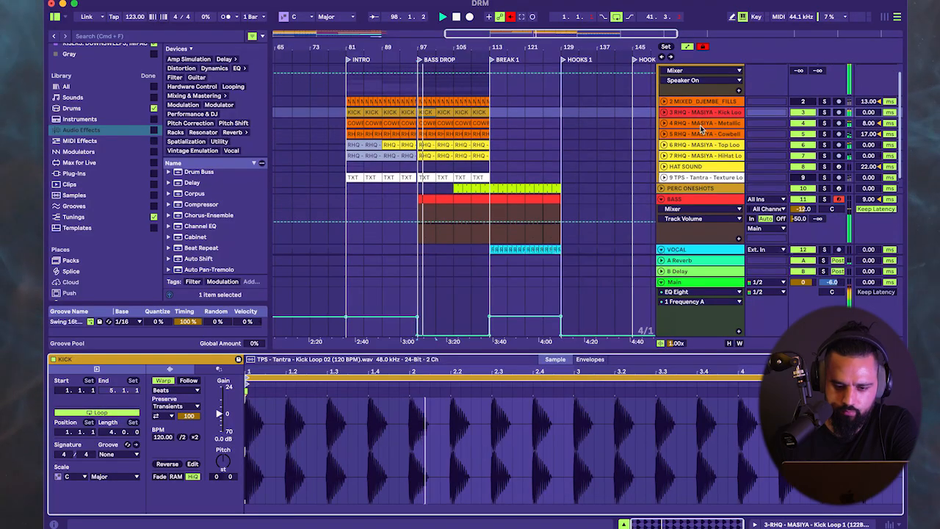
pyautogui.click(827, 192)
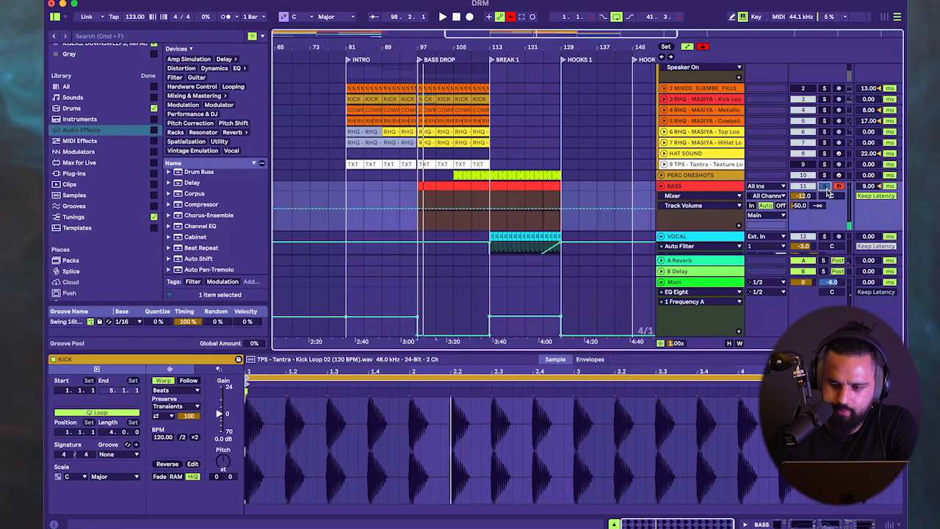
pyautogui.click(429, 189)
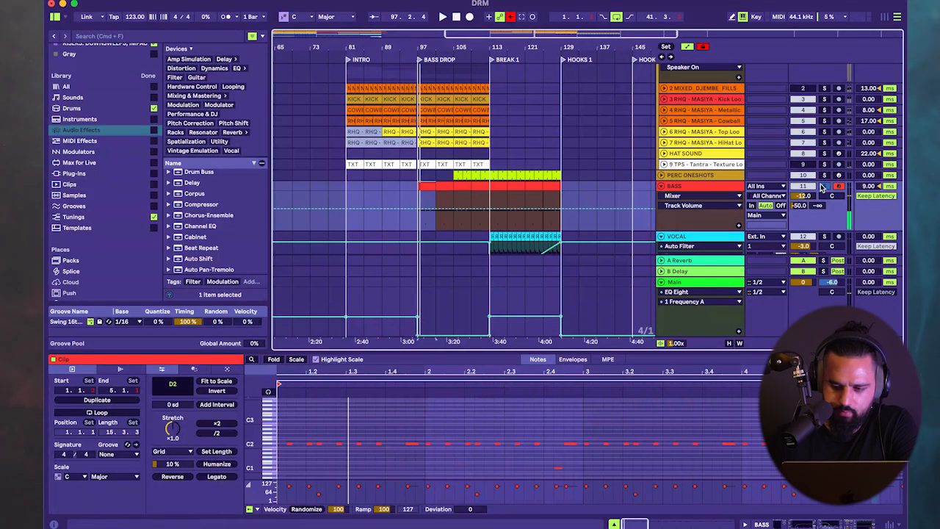
pyautogui.scroll(5, 291, 444)
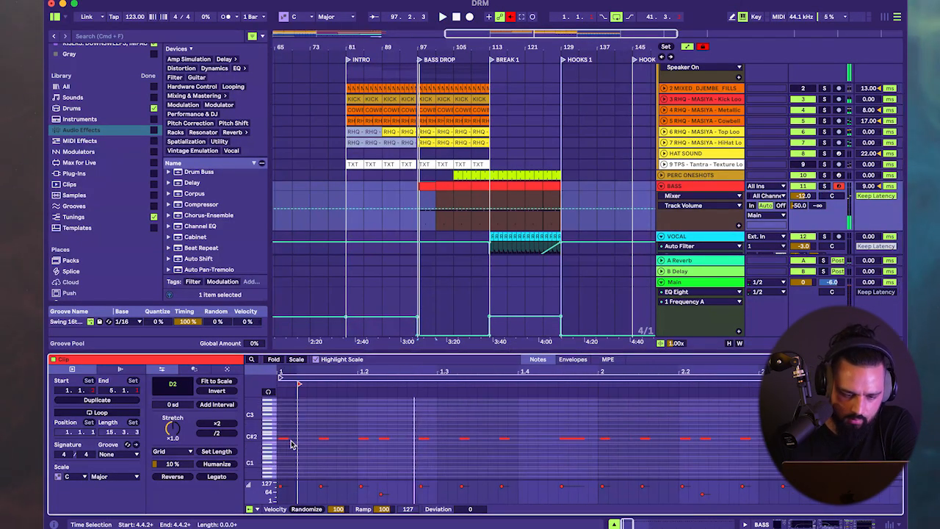
pyautogui.scroll(-1, 295, 435)
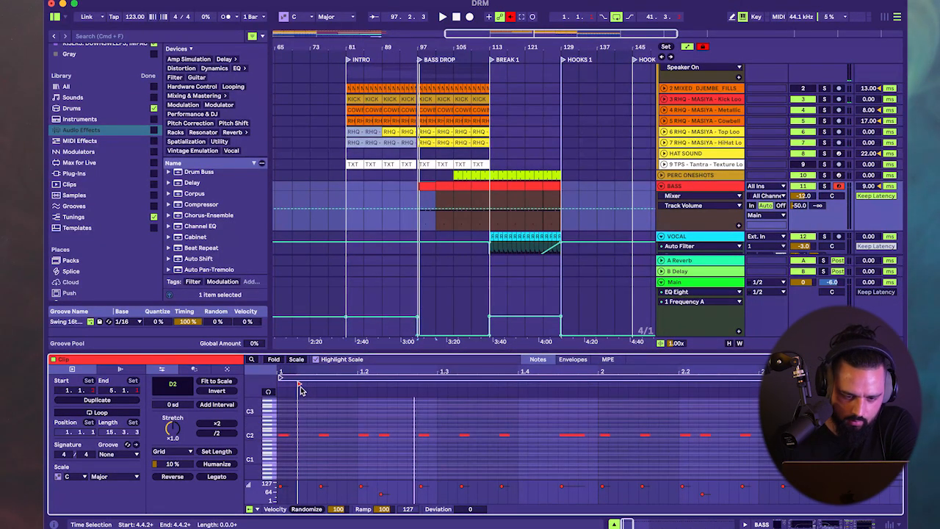
# - Copy the BASS clip from bars 1 to 9 of the CORE IDEA to the start of the BASS DROP
pyautogui.hscroll(-10, 367, 190)
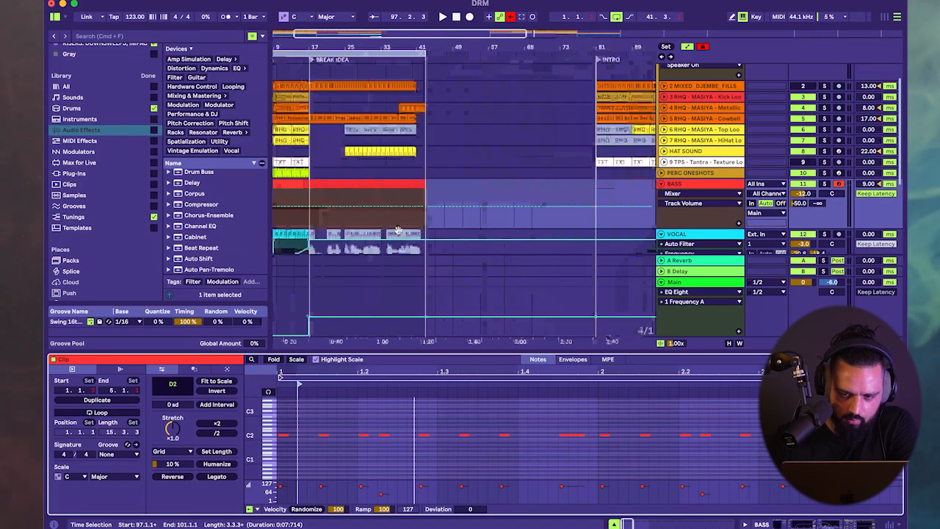
pyautogui.click(279, 183)
pyautogui.press('space')
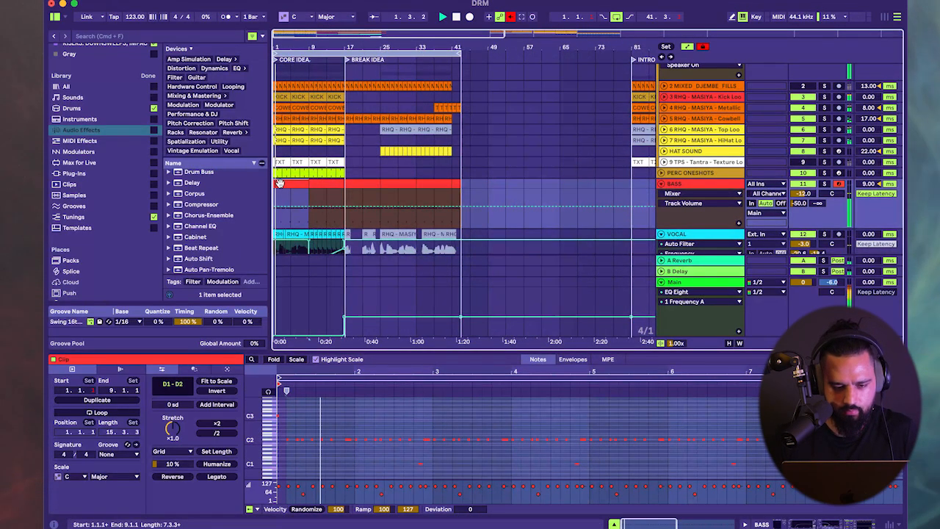
pyautogui.hscroll(10, 431, 196)
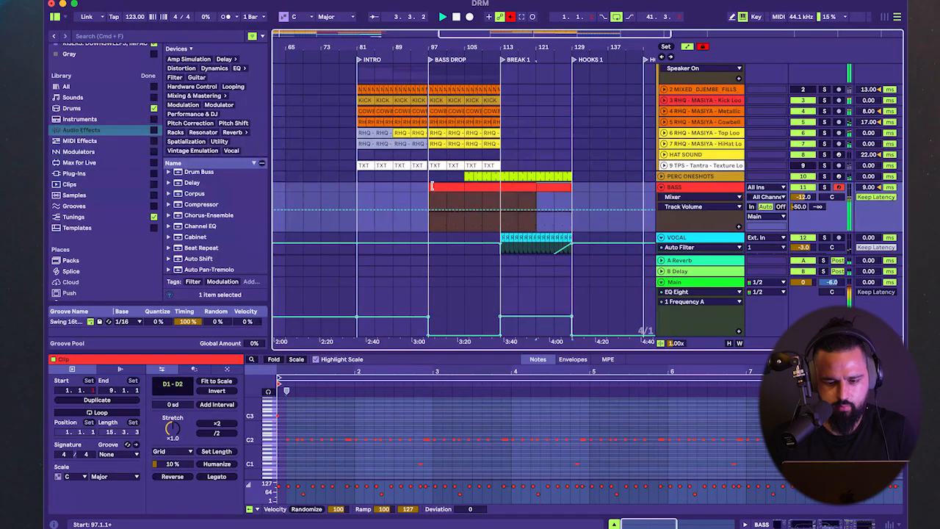
pyautogui.press('space')
# - Set the arrangement grid to 1 bar and align the copied BASS clip with the start of bar 97
pyautogui.scroll(5, 428, 188)
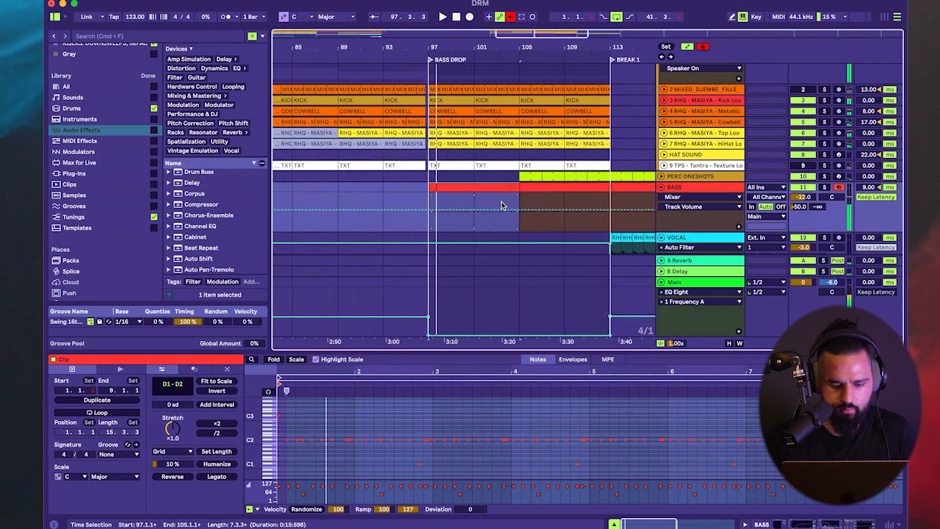
pyautogui.scroll(5, 503, 206)
pyautogui.hscroll(-2, 501, 206)
pyautogui.rightClick(354, 196)
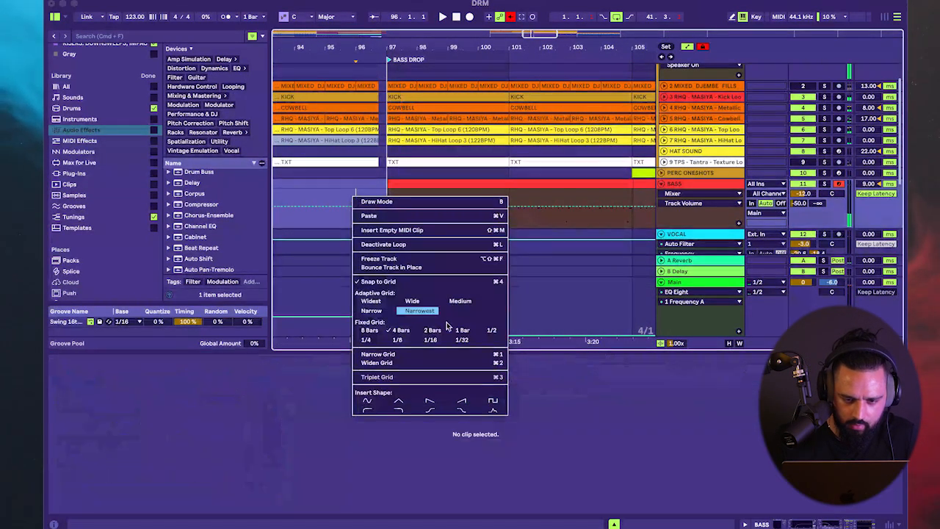
pyautogui.click(458, 332)
pyautogui.click(395, 182)
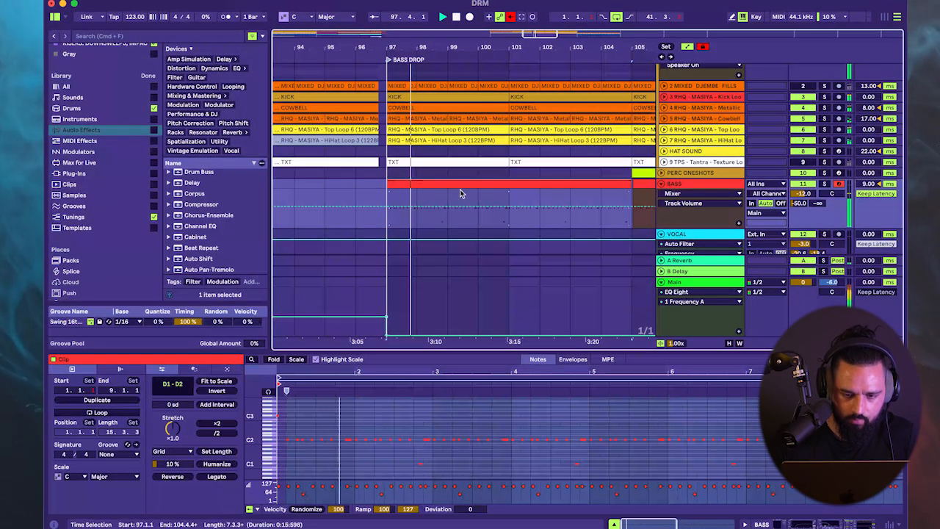
# - Repeat the realigned BASS clip through the BASS DROP and BREAK 1 up to bar 129
pyautogui.scroll(-5, 460, 189)
pyautogui.hscroll(5, 459, 189)
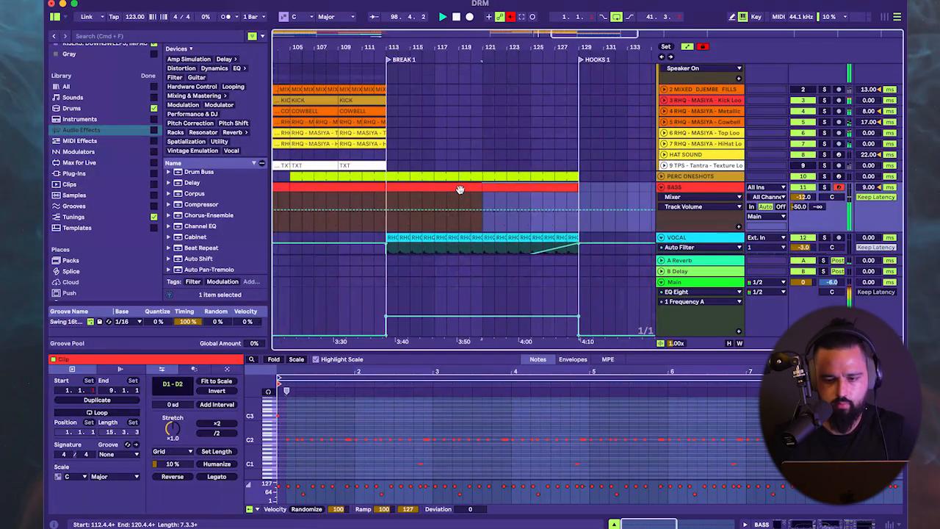
pyautogui.hscroll(-3, 460, 189)
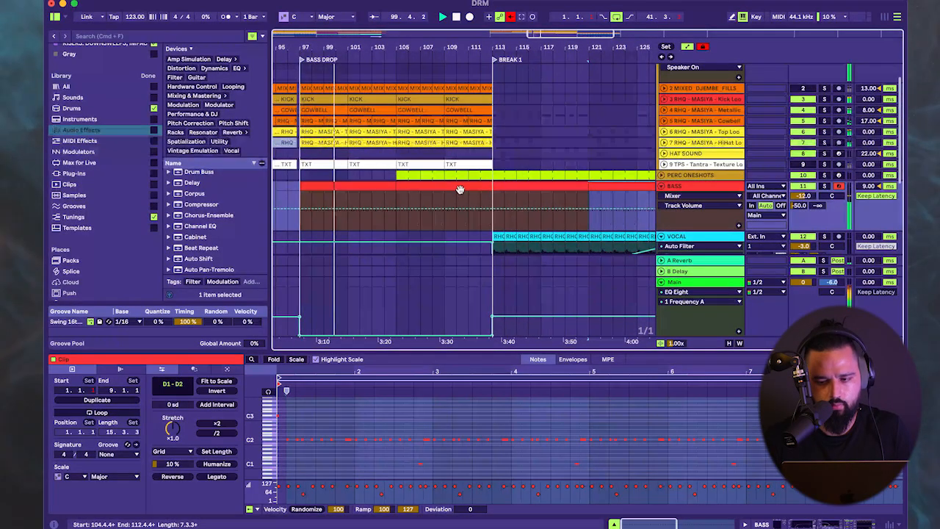
pyautogui.hscroll(-2, 459, 188)
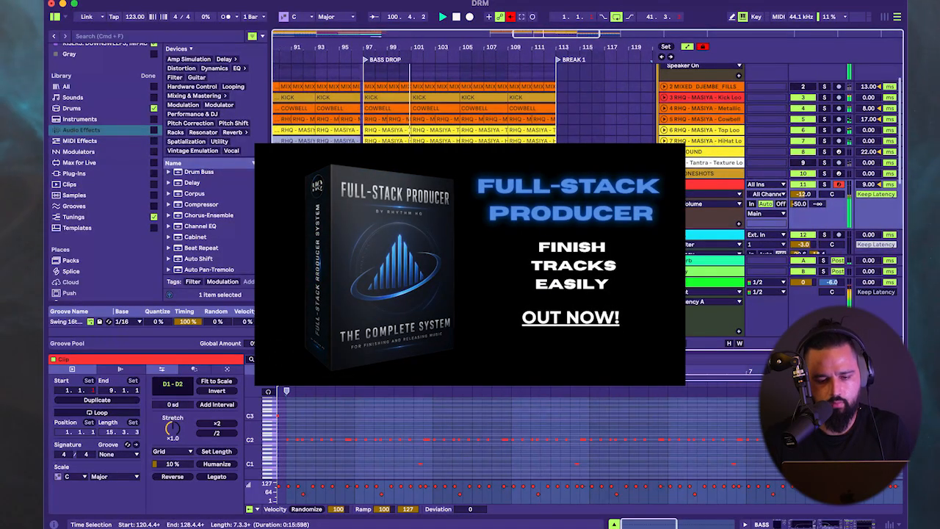
# - Show the BASS track's devices and switch its Auto Filter on and off to compare the sound
pyautogui.doubleClick(704, 184)
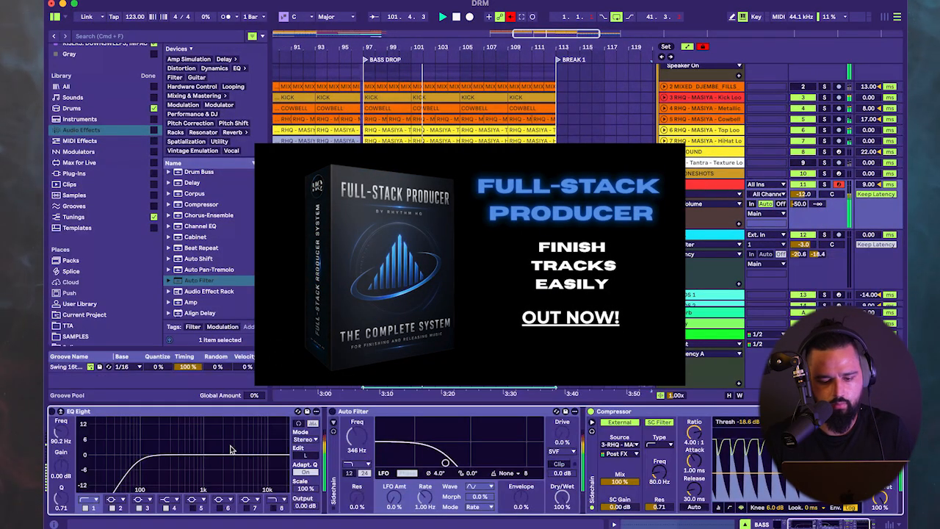
pyautogui.hscroll(-2, 224, 439)
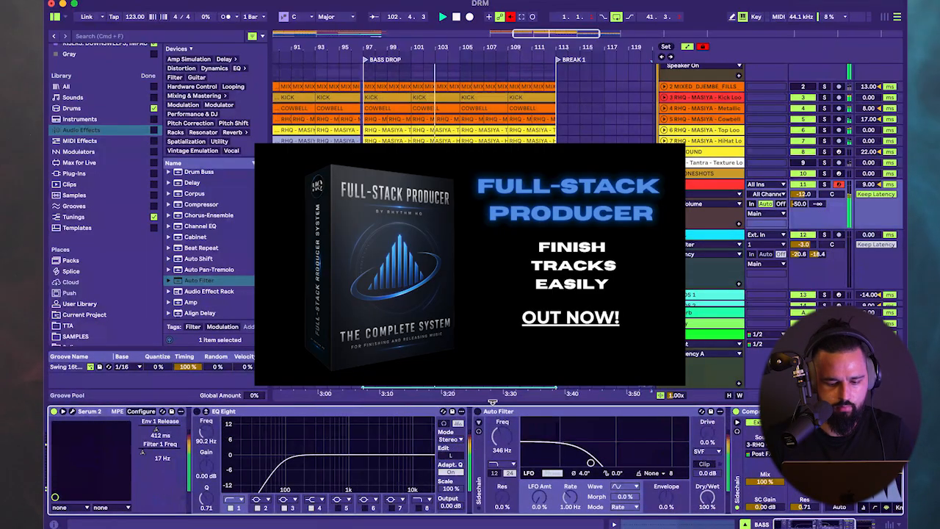
pyautogui.click(478, 412)
pyautogui.click(478, 412)
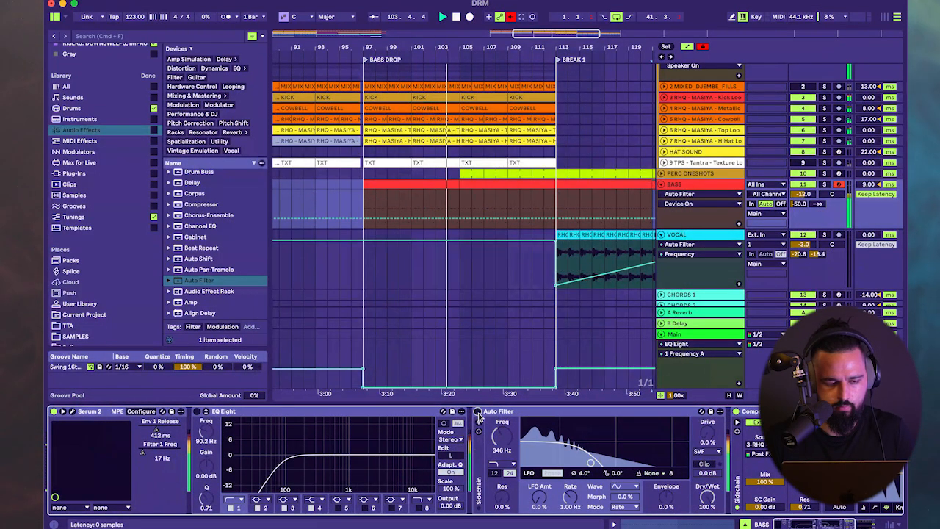
# - Adjust the Filter 1 cutoff in the BASS track's Serum 2 and close the plug-in window
pyautogui.click(72, 412)
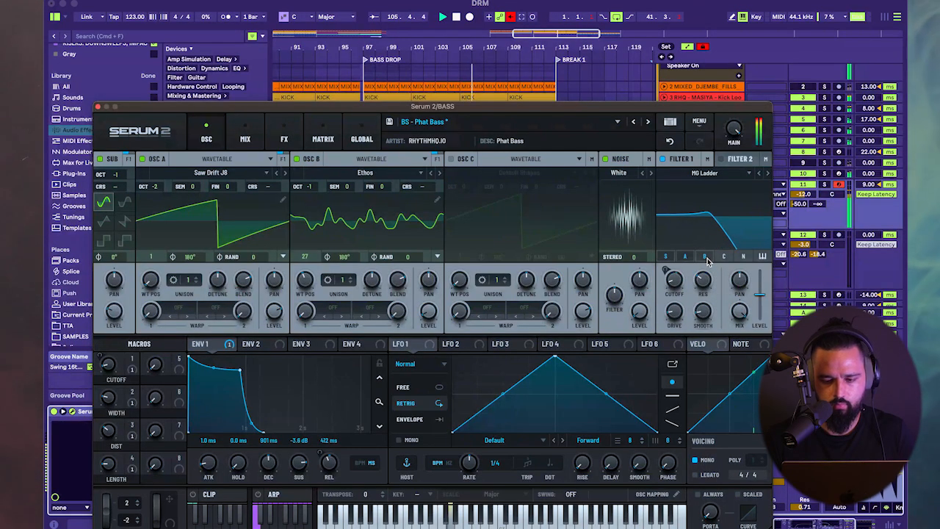
pyautogui.moveTo(674, 281); pyautogui.dragTo(676, 314)
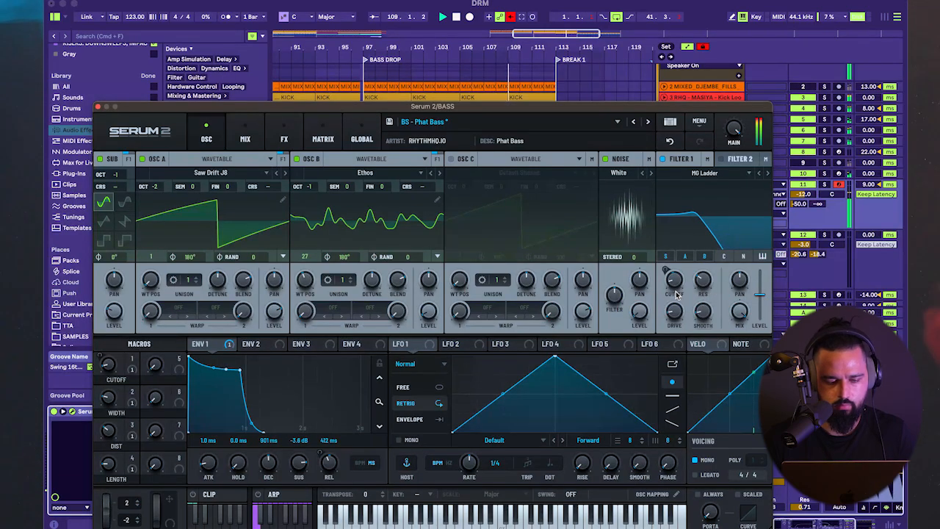
pyautogui.click(97, 107)
# - Review the BASS devices and the BASS and VOCAL tracks while the BASS DROP plays into BREAK 1
pyautogui.scroll(2, 413, 128)
pyautogui.hscroll(-2, 413, 128)
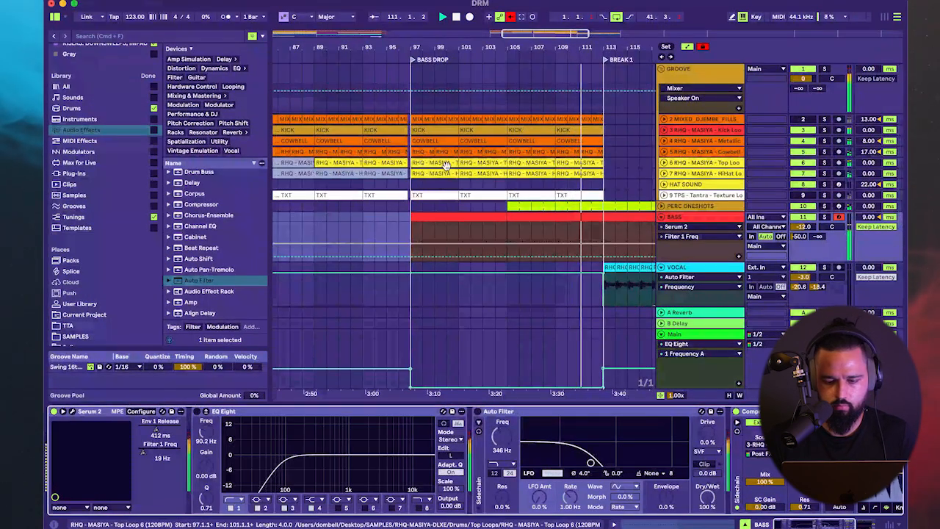
pyautogui.click(744, 500)
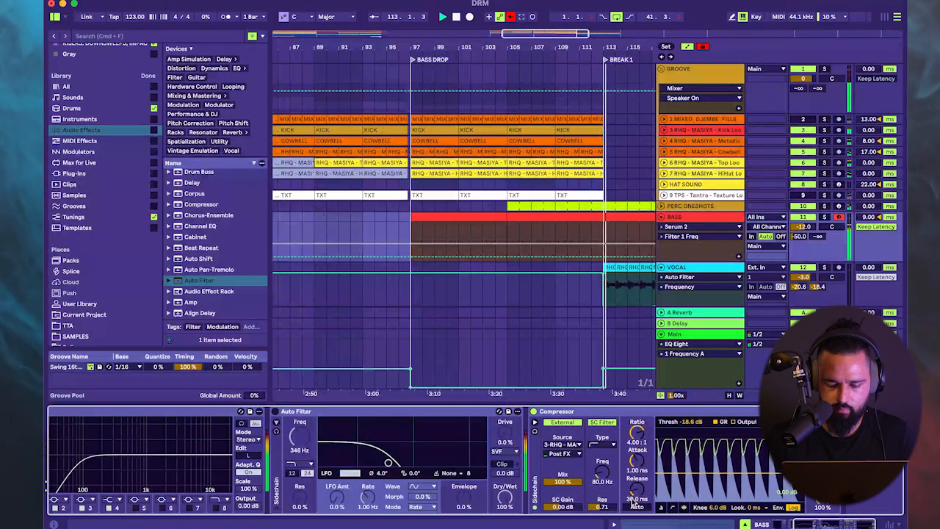
pyautogui.hscroll(3, 496, 211)
pyautogui.scroll(-4, 496, 210)
pyautogui.scroll(-5, 497, 210)
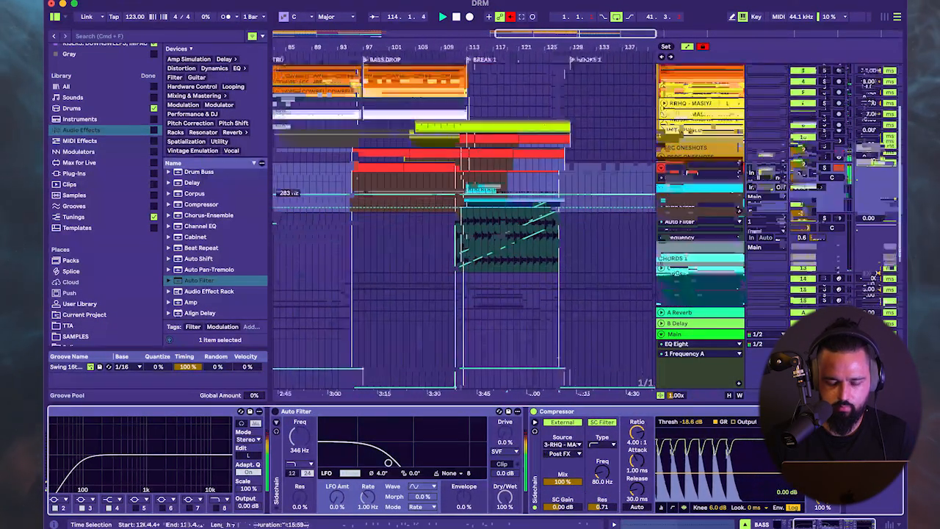
pyautogui.scroll(1, 497, 210)
pyautogui.hscroll(1, 614, 216)
pyautogui.scroll(1, 614, 216)
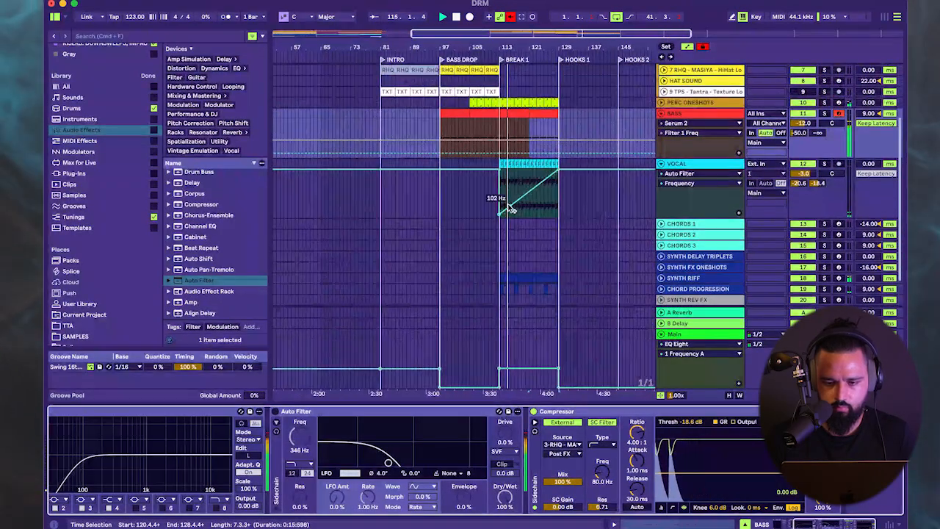
# - Raise the starting point of the VOCAL track's Auto Filter Frequency ramp at the beginning of BREAK 1
pyautogui.moveTo(499, 214); pyautogui.dragTo(499, 204)
pyautogui.scroll(5, 526, 205)
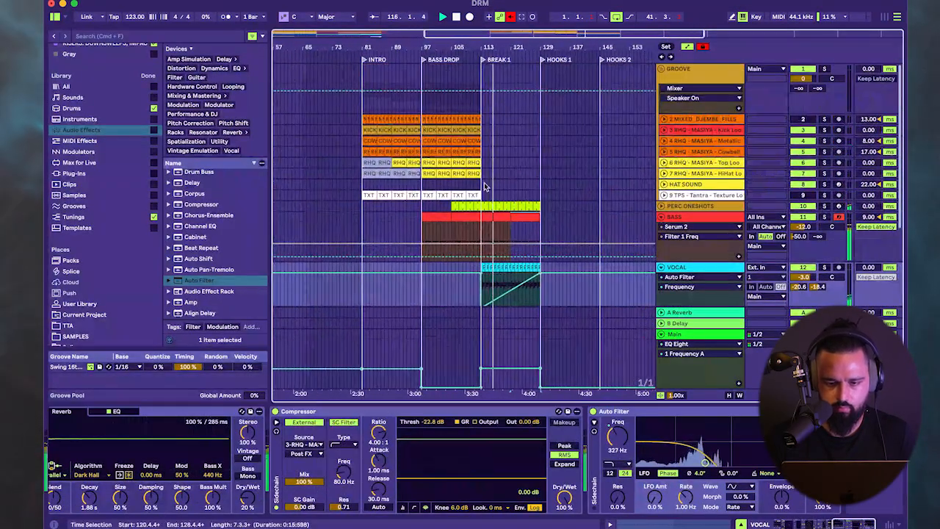
# - Repeat the Cowbell loop clips from the BASS DROP through BREAK 1 up to bar 129
pyautogui.scroll(3, 481, 180)
pyautogui.click(464, 144)
pyautogui.click(468, 152)
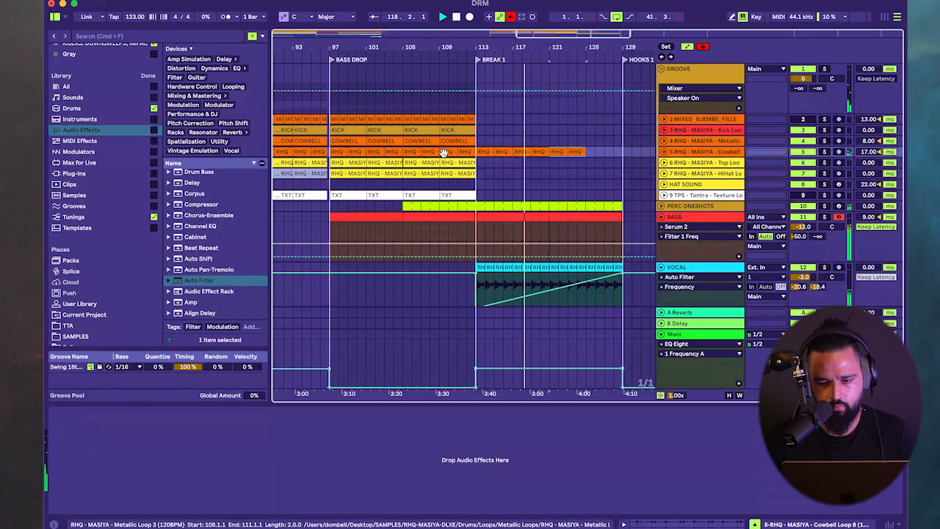
pyautogui.scroll(-2, 502, 178)
pyautogui.hscroll(2, 502, 178)
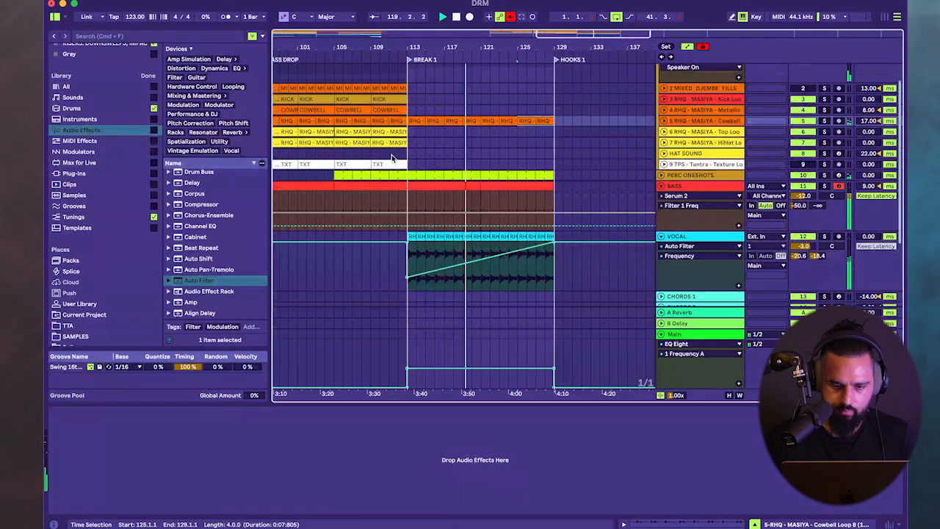
# - Copy the Top Loop and HiHat Loop clips into the second half of BREAK 1, bars 121 to 129
pyautogui.click(387, 142)
pyautogui.click(382, 132)
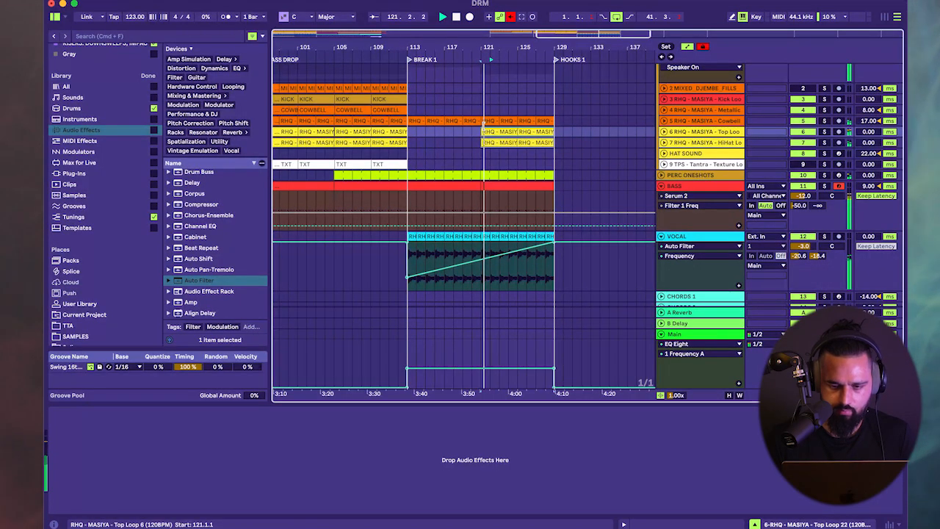
pyautogui.scroll(-6, 484, 130)
pyautogui.scroll(5, 485, 129)
# - Review all tracks across BREAK 1 and the empty HOOKS 1 section while the break plays
pyautogui.hscroll(-3, 484, 130)
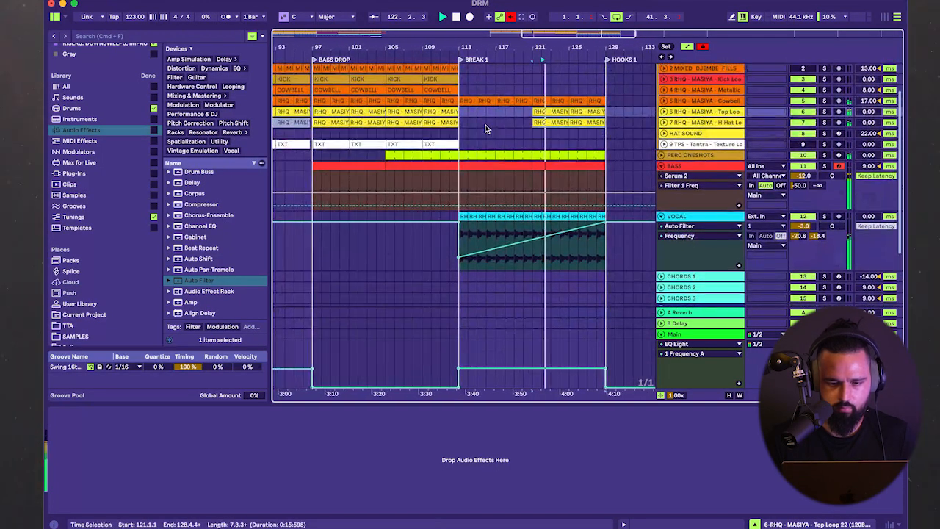
pyautogui.scroll(1, 485, 129)
pyautogui.hscroll(1, 484, 129)
pyautogui.hscroll(5, 540, 146)
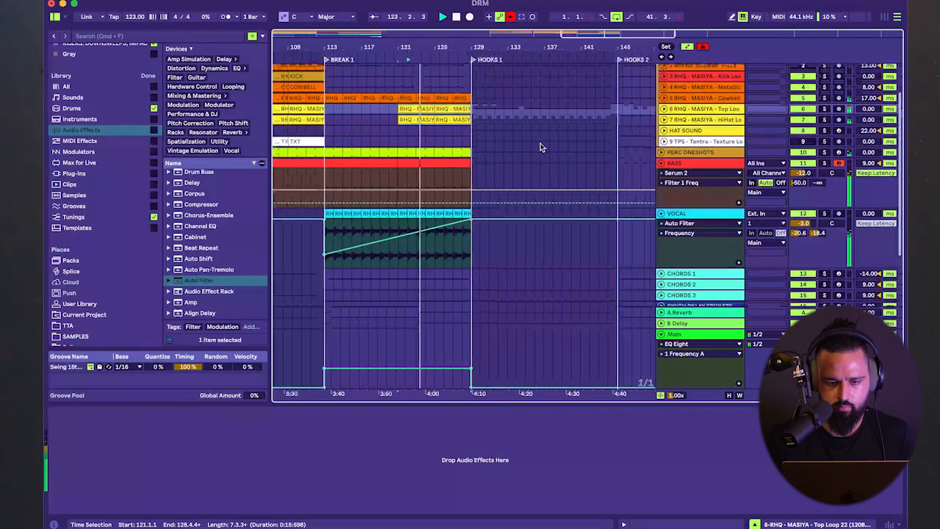
pyautogui.scroll(-3, 540, 147)
pyautogui.hscroll(-2, 541, 148)
pyautogui.scroll(-1, 540, 147)
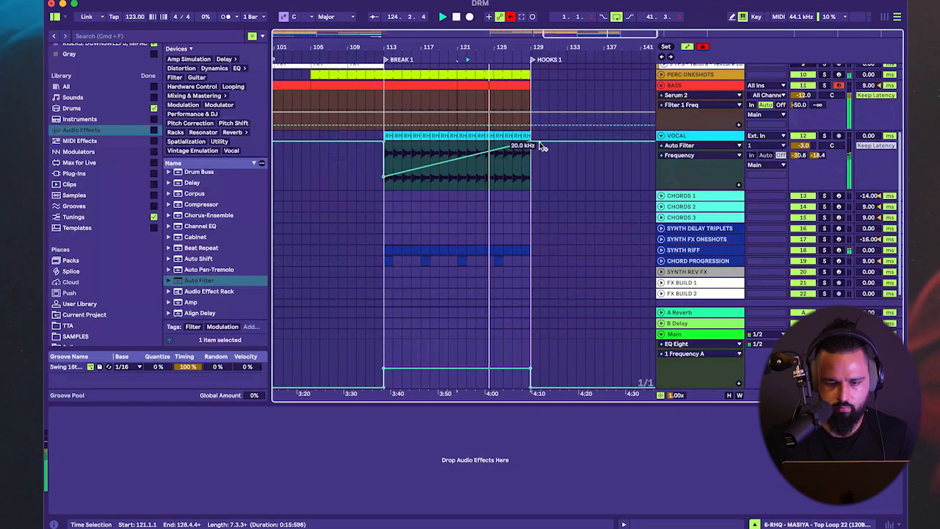
pyautogui.scroll(-5, 552, 193)
pyautogui.scroll(-1, 552, 194)
pyautogui.hscroll(-4, 552, 193)
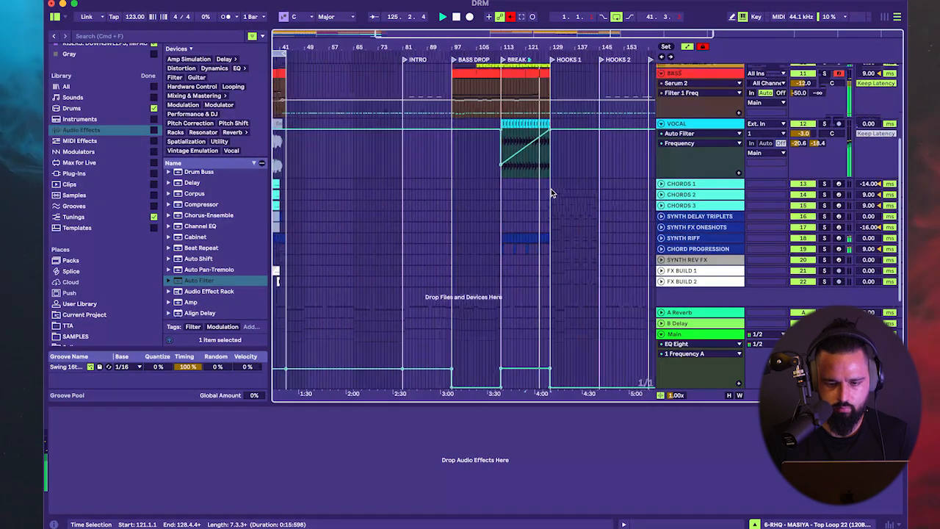
pyautogui.scroll(3, 659, 158)
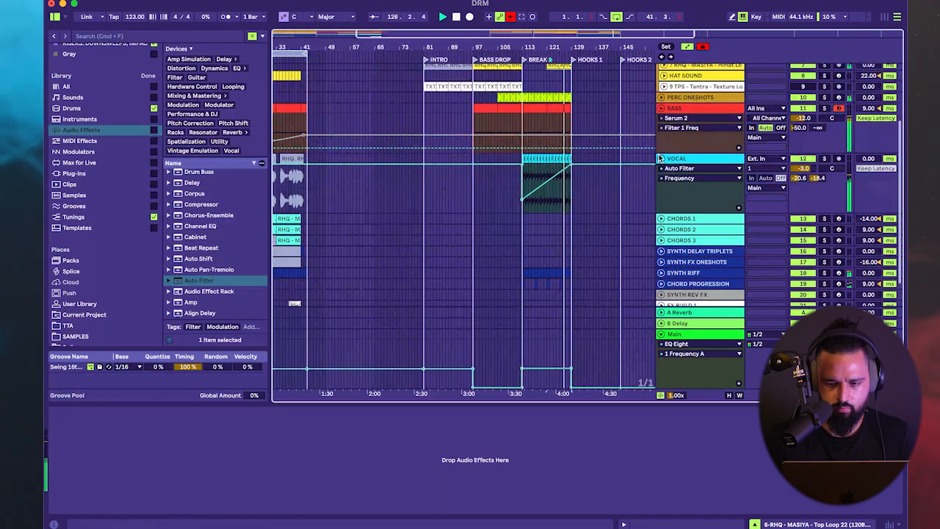
# - Collapse the VOCAL and BASS tracks in the arrangement
pyautogui.click(661, 158)
pyautogui.scroll(2, 661, 158)
pyautogui.click(661, 134)
pyautogui.scroll(3, 604, 188)
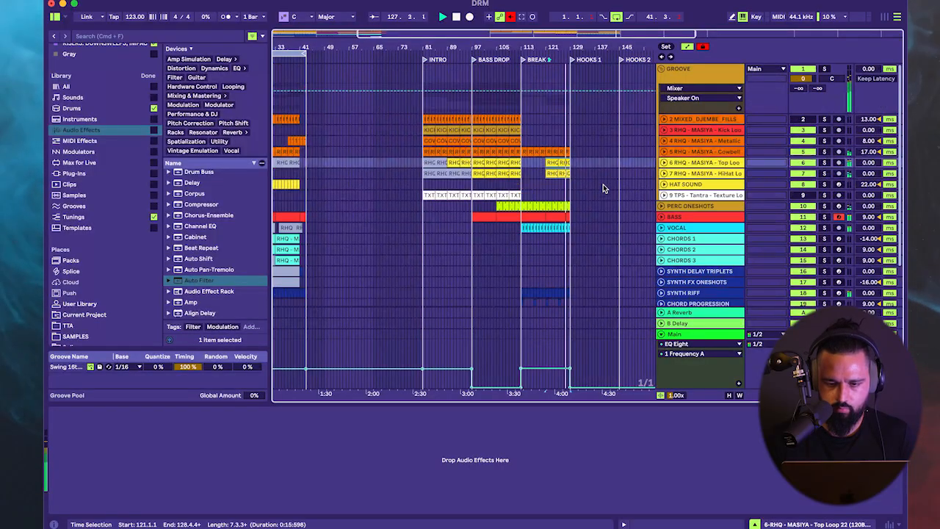
# - Set the grid to 8 bars and copy the whole CORE IDEA section, bars 1 to 17, to HOOKS 1 at bar 129
pyautogui.rightClick(604, 186)
pyautogui.click(624, 323)
pyautogui.scroll(-2, 554, 213)
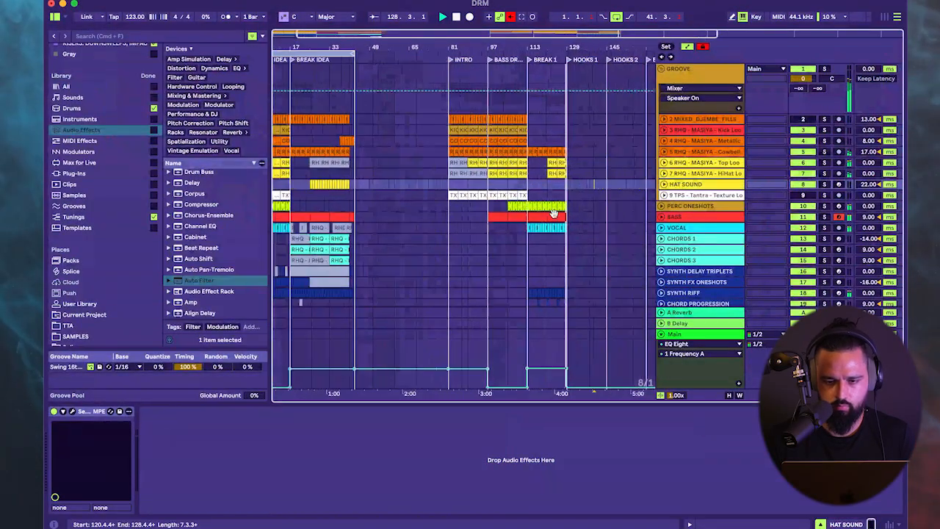
pyautogui.hscroll(-1, 554, 213)
pyautogui.scroll(-3, 554, 213)
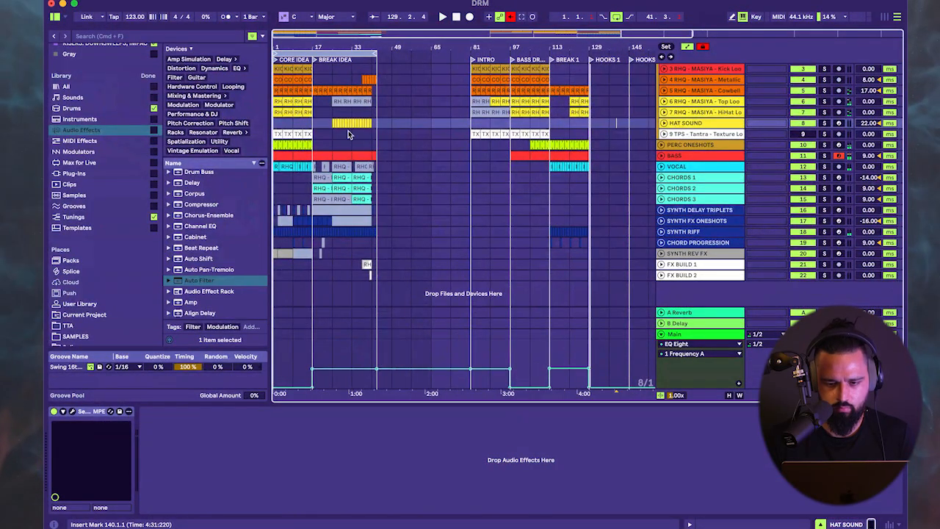
pyautogui.moveTo(309, 275); pyautogui.dragTo(277, 72)
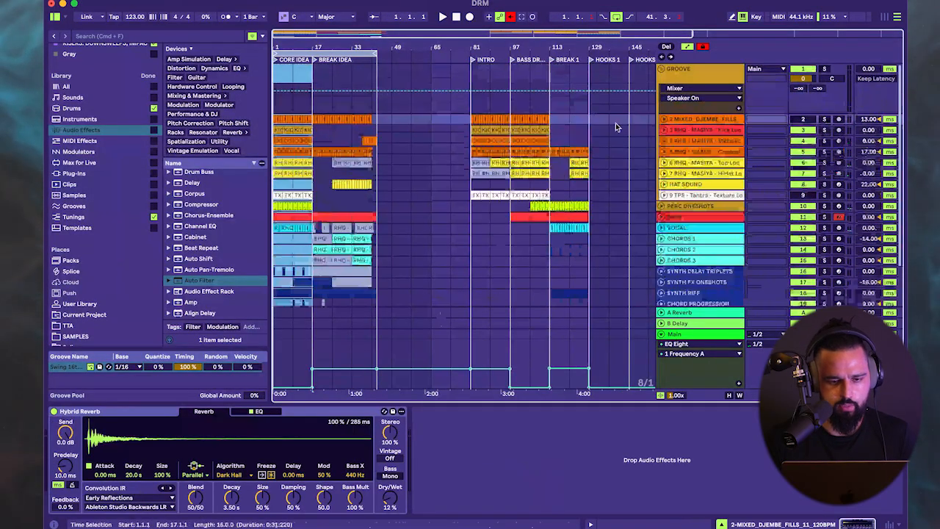
pyautogui.press('super+c')
pyautogui.click(594, 120)
pyautogui.press('super+v')
pyautogui.hscroll(3, 626, 156)
pyautogui.scroll(-1, 626, 157)
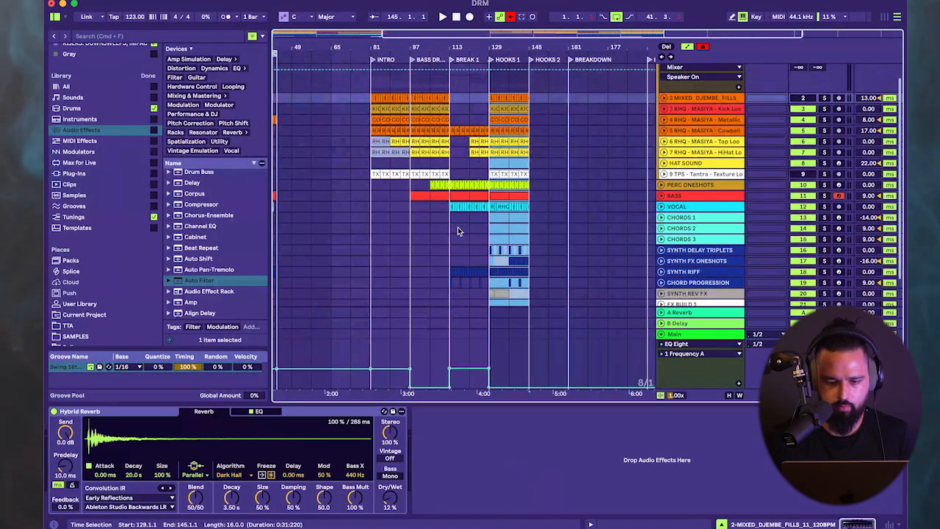
# - Play from bar 121 and, on a 1/4 grid, delete the last two beats of BREAK 1 from the Cowbell track down to VOCAL
pyautogui.click(470, 218)
pyautogui.press('space')
pyautogui.press('z')
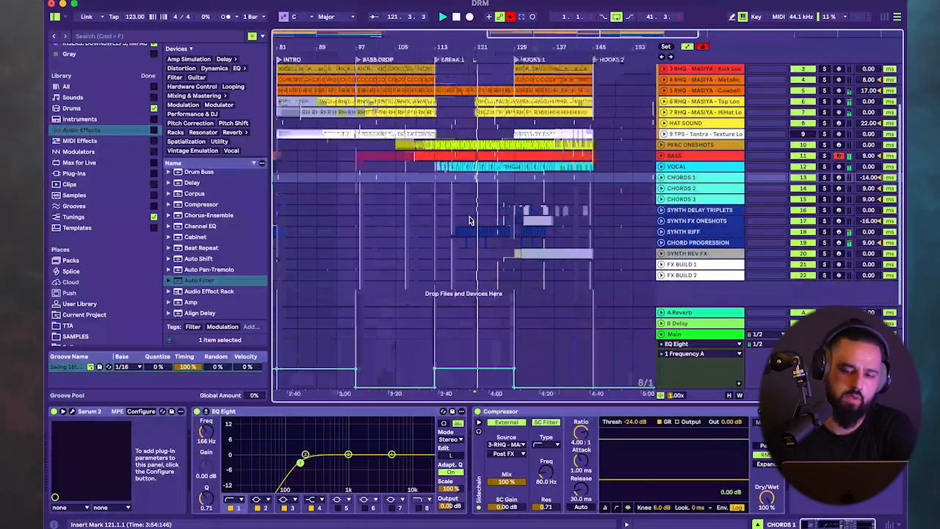
pyautogui.rightClick(488, 211)
pyautogui.click(499, 359)
pyautogui.scroll(1, 565, 157)
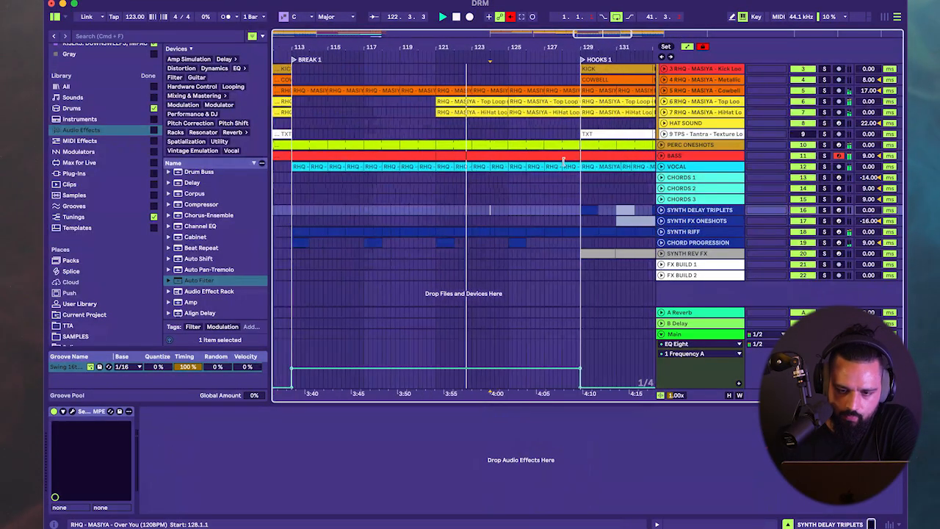
pyautogui.hscroll(3, 552, 129)
pyautogui.click(488, 91)
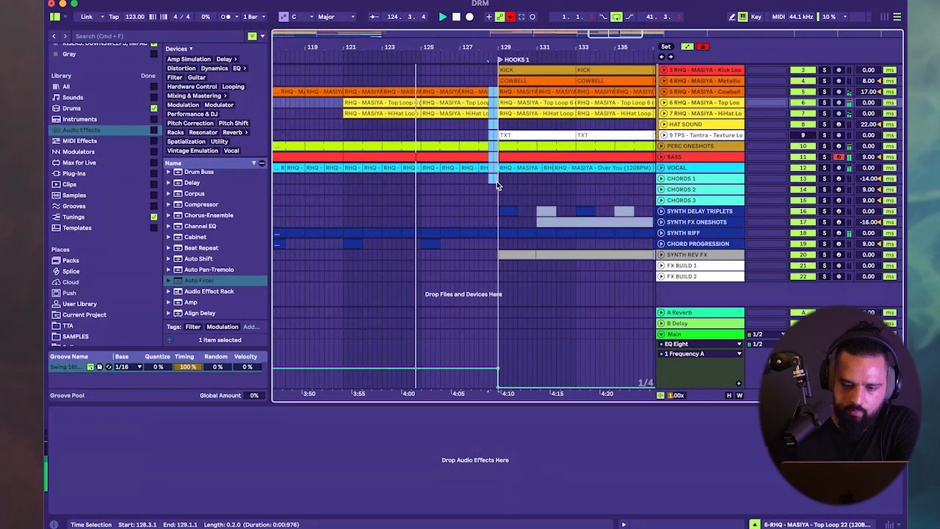
pyautogui.press('Delete')
# - Unfold the VOCAL track and extend the first HOOKS 1 vocal clip back to bar 125 over the end of BREAK 1
pyautogui.click(661, 168)
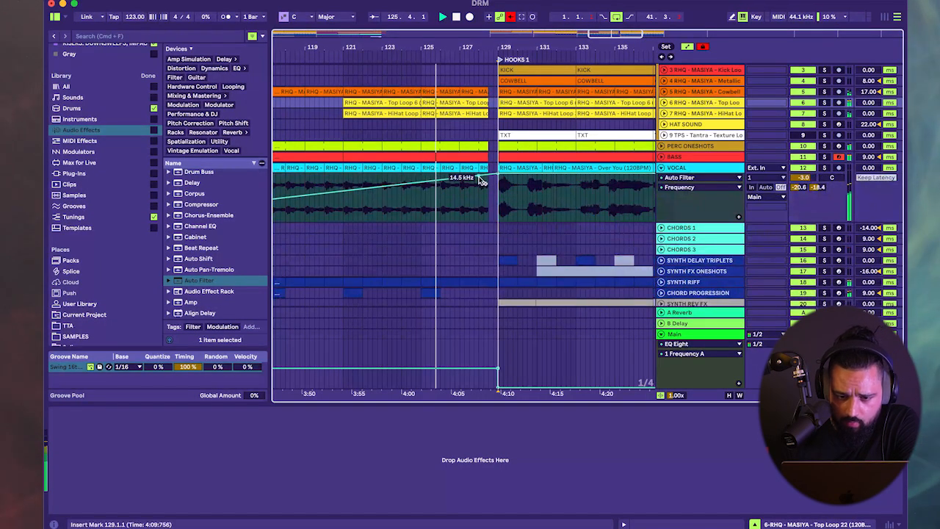
pyautogui.click(491, 180)
pyautogui.moveTo(483, 168); pyautogui.dragTo(425, 169)
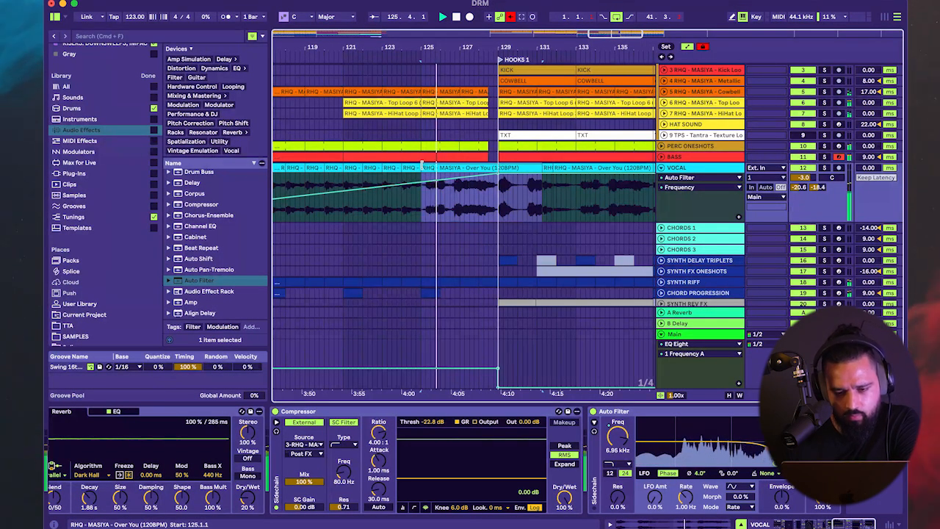
# - Review the whole arrangement around BREAK 1 and HOOKS 1 while playback moves into the hooks
pyautogui.scroll(-3, 435, 221)
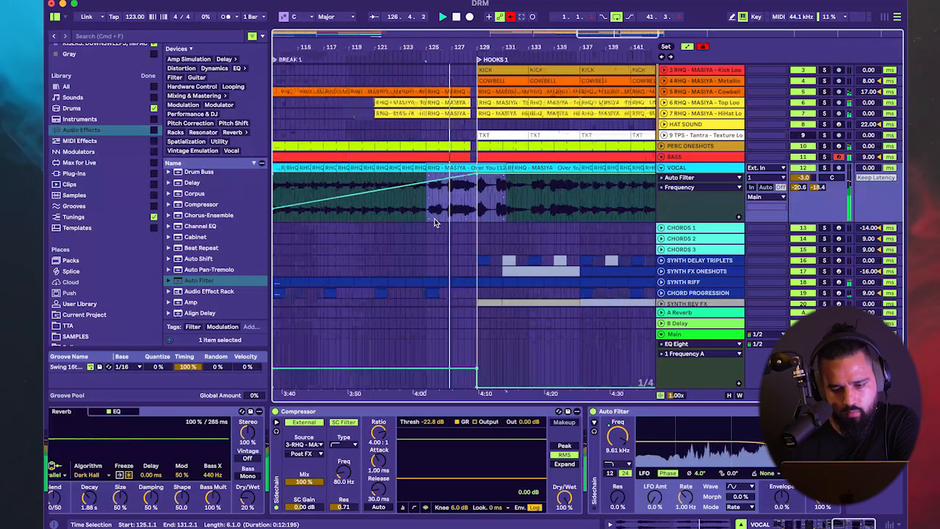
pyautogui.scroll(-5, 435, 219)
pyautogui.click(434, 218)
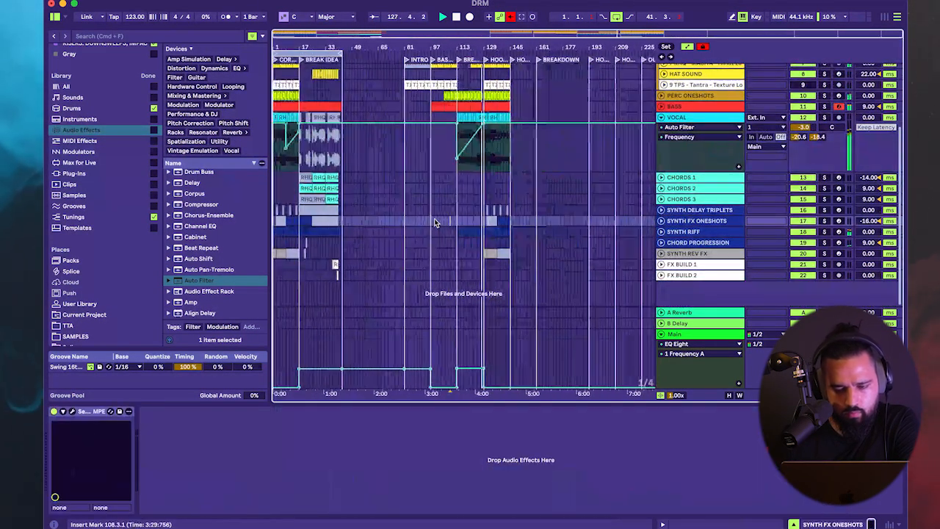
pyautogui.scroll(3, 434, 218)
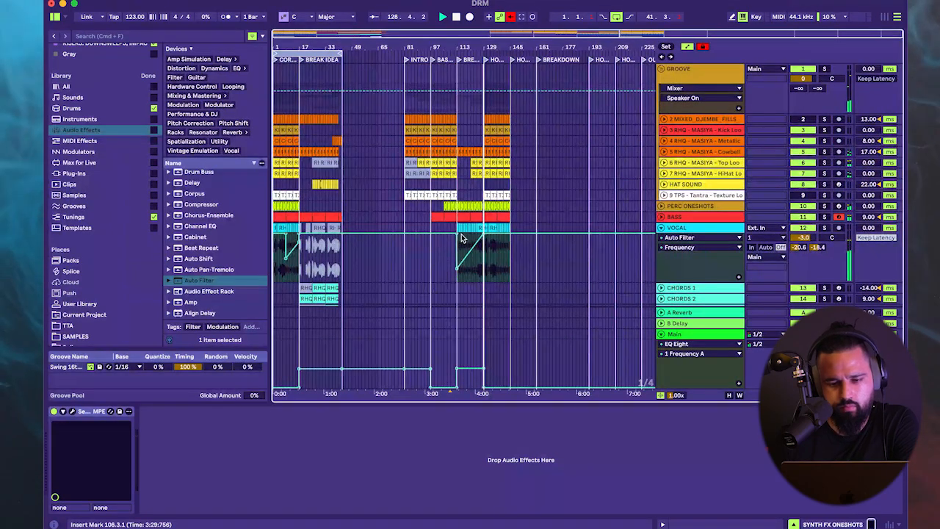
pyautogui.scroll(3, 461, 235)
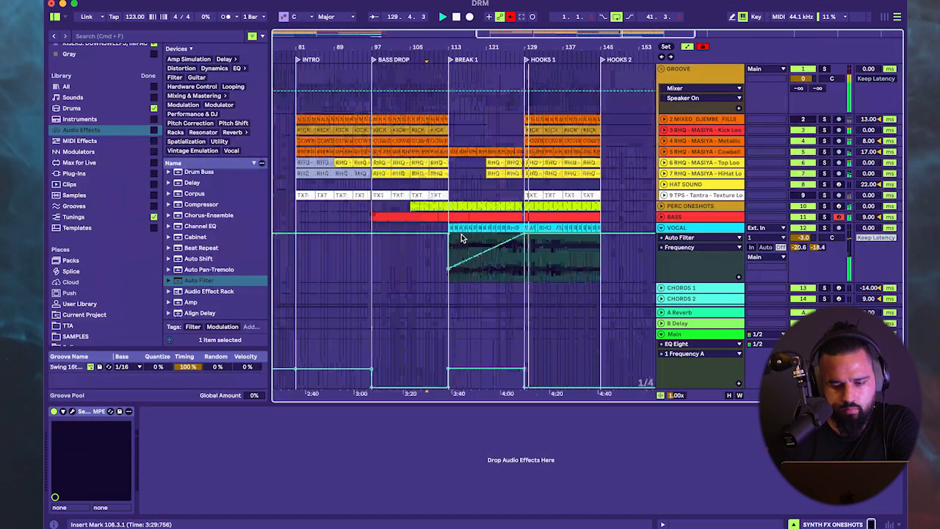
pyautogui.scroll(-5, 461, 234)
pyautogui.hscroll(3, 461, 234)
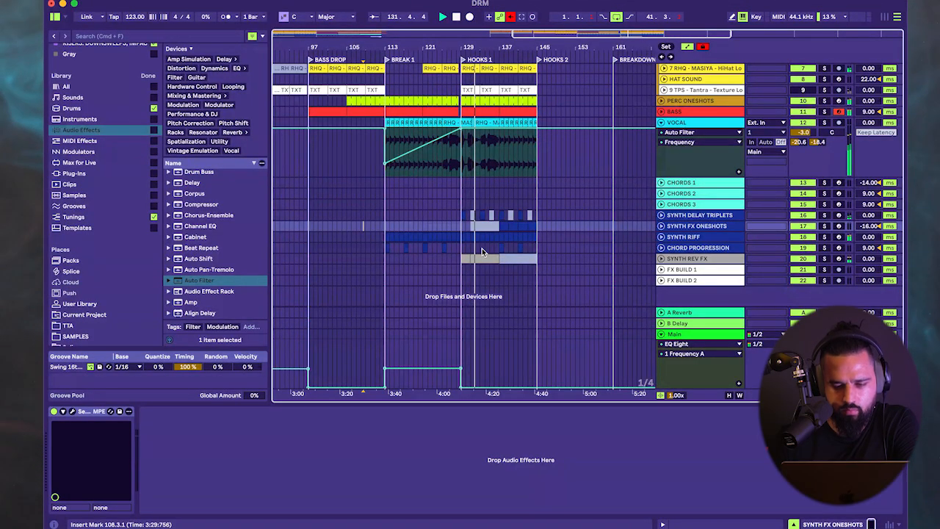
pyautogui.scroll(-4, 482, 248)
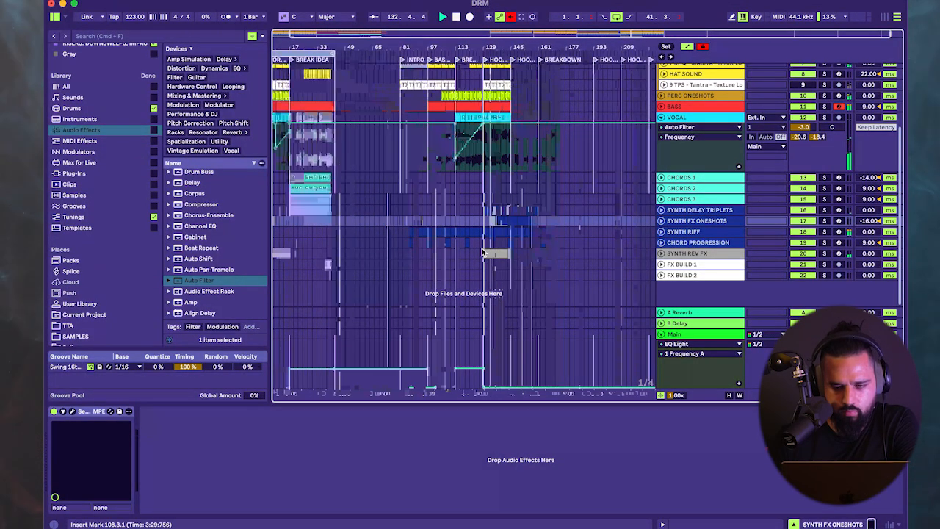
pyautogui.scroll(4, 482, 251)
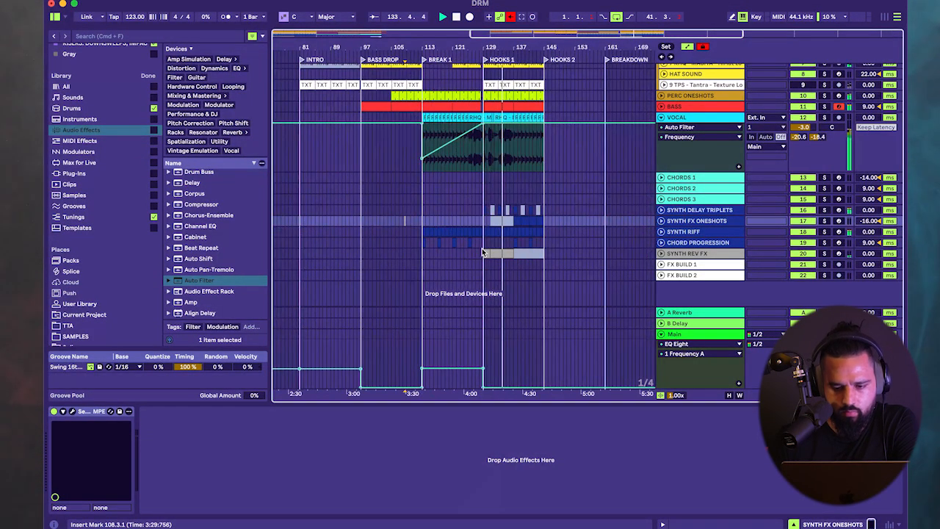
pyautogui.scroll(3, 481, 251)
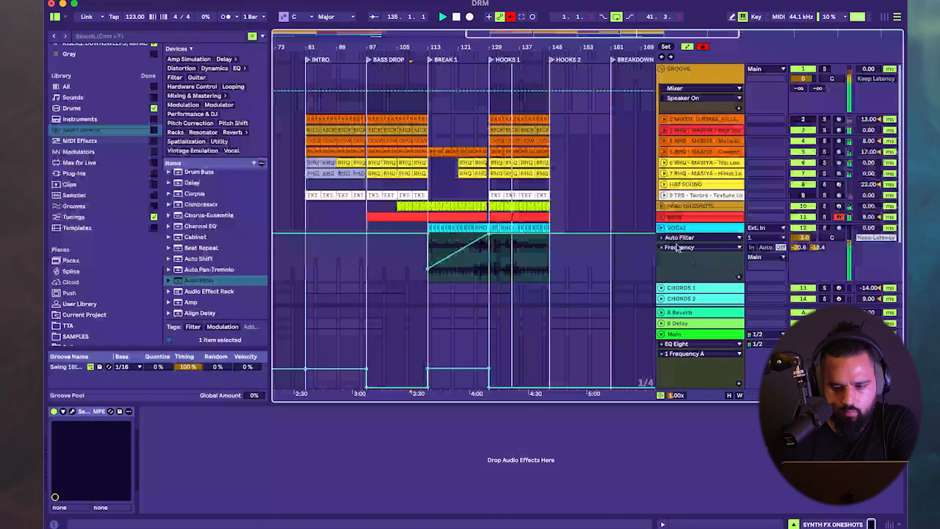
# - Lower the VOCAL track's Auto Filter Frequency automation to about 1.84 kHz from bar 137 onward in HOOKS 1
pyautogui.click(659, 227)
pyautogui.scroll(4, 472, 263)
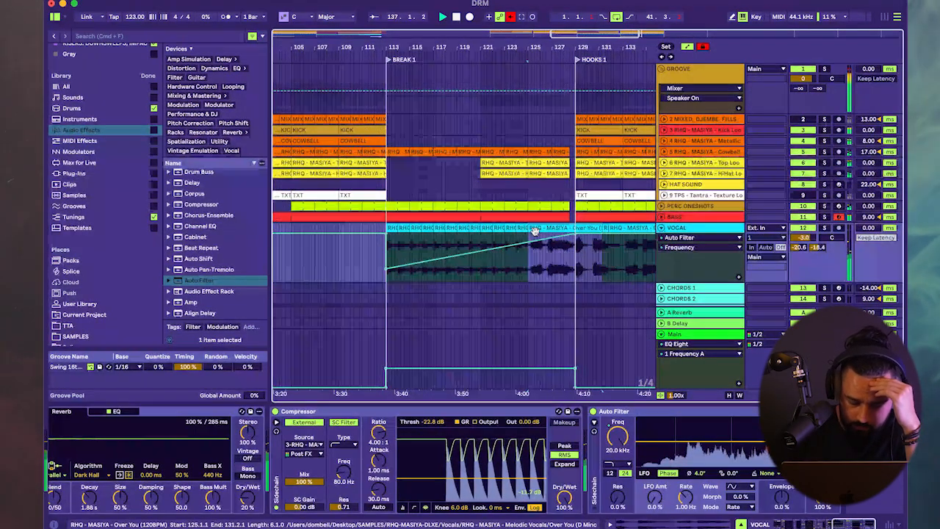
pyautogui.hscroll(5, 564, 275)
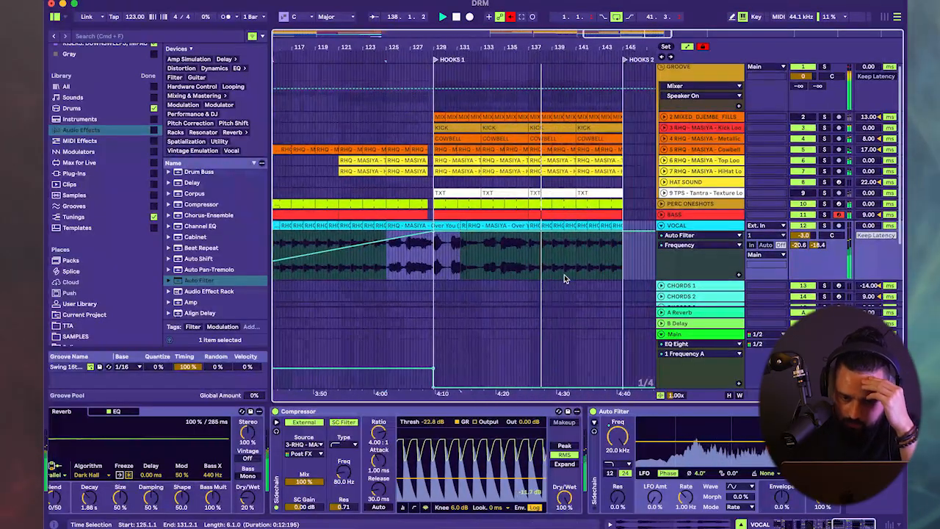
pyautogui.click(435, 261)
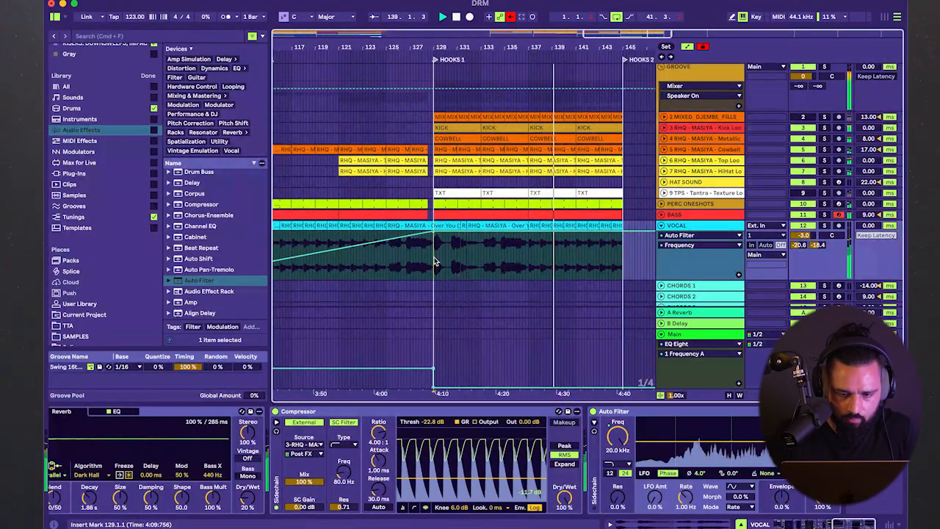
pyautogui.click(533, 224)
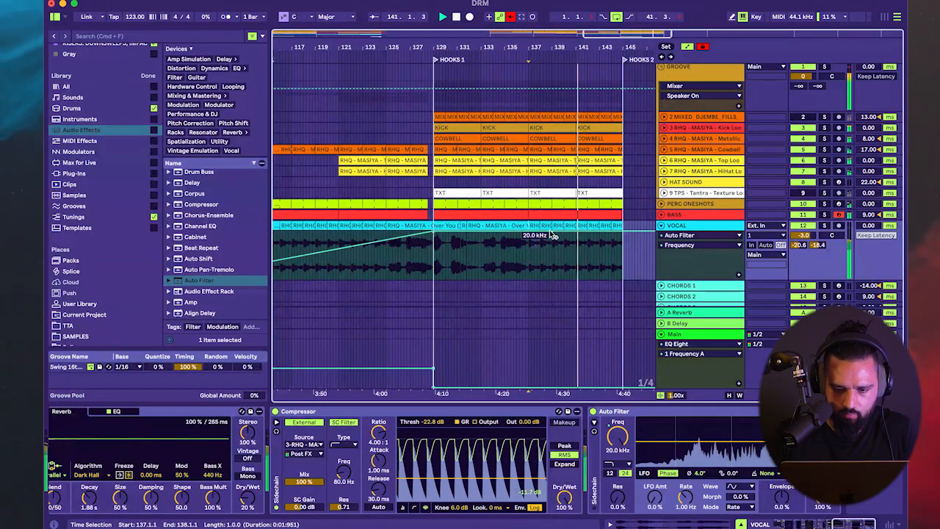
pyautogui.moveTo(535, 234); pyautogui.dragTo(536, 259)
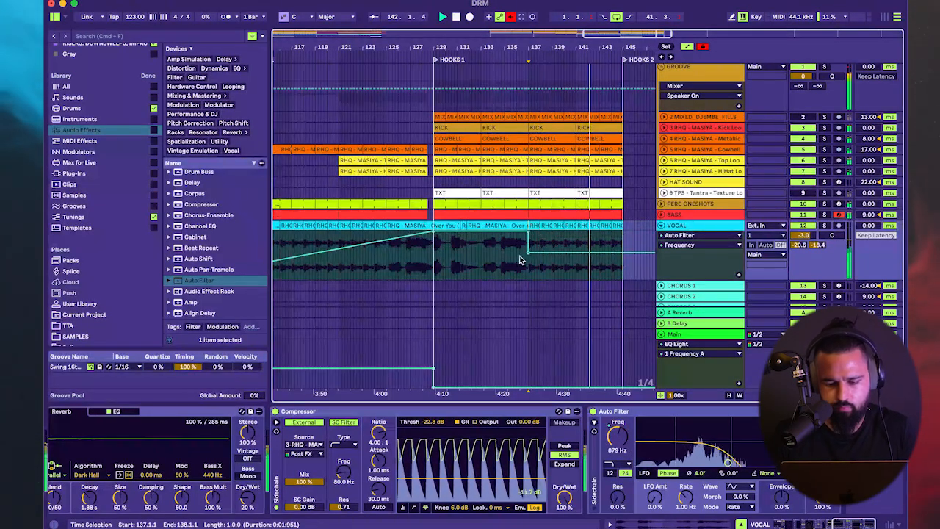
pyautogui.hscroll(-3, 529, 245)
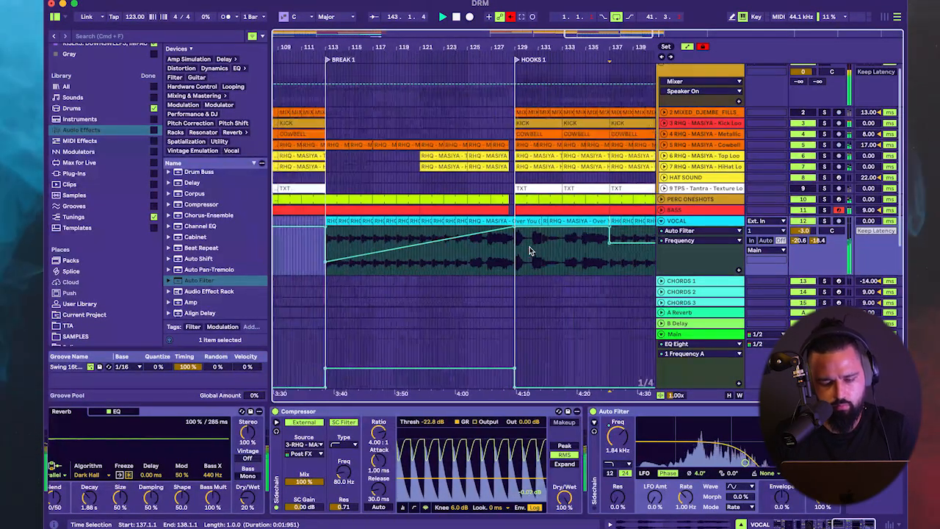
pyautogui.hscroll(4, 528, 242)
# - Set the arrangement grid to 8 bars and fold the VOCAL track
pyautogui.scroll(-5, 572, 261)
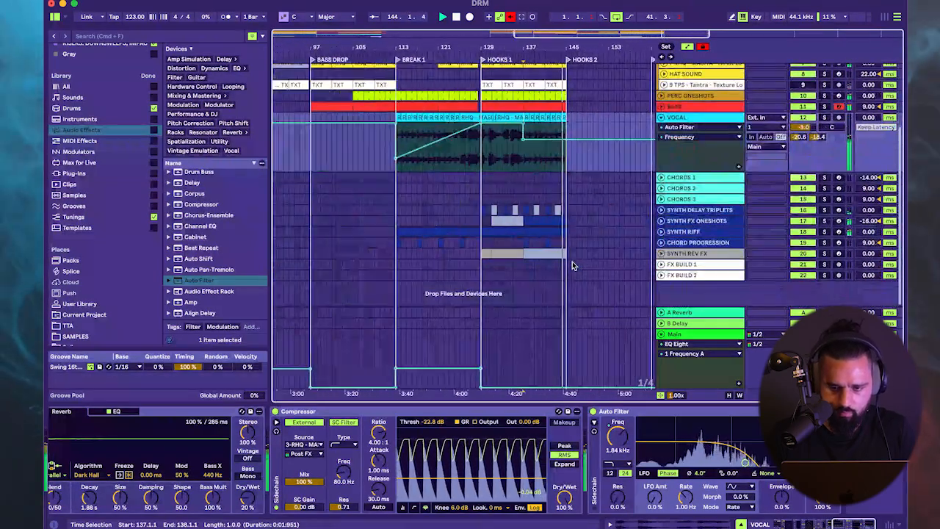
pyautogui.rightClick(572, 261)
pyautogui.click(592, 417)
pyautogui.scroll(5, 406, 250)
pyautogui.hscroll(-3, 406, 250)
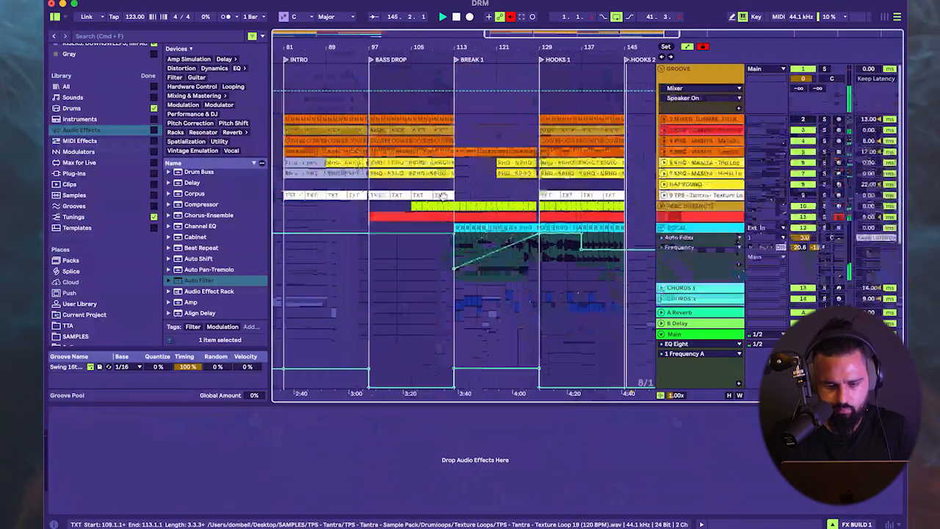
pyautogui.scroll(-5, 406, 245)
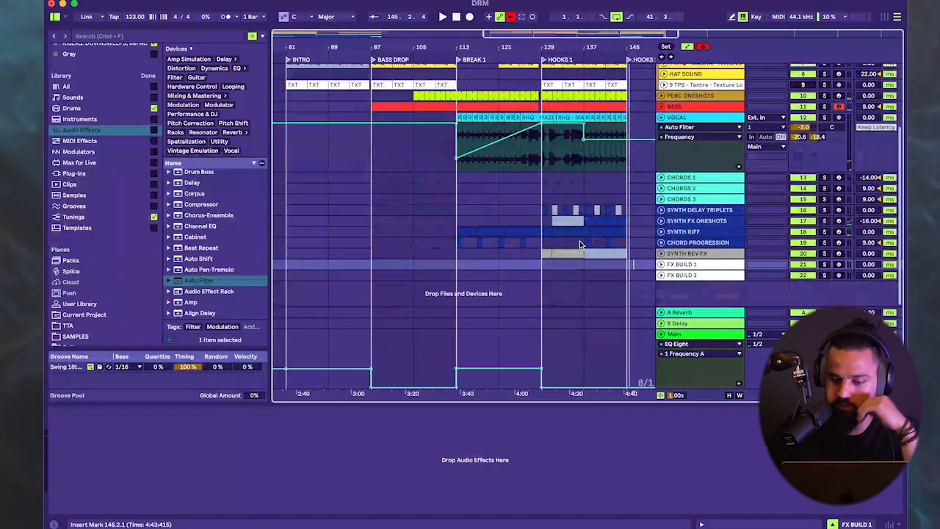
pyautogui.click(627, 217)
pyautogui.click(661, 118)
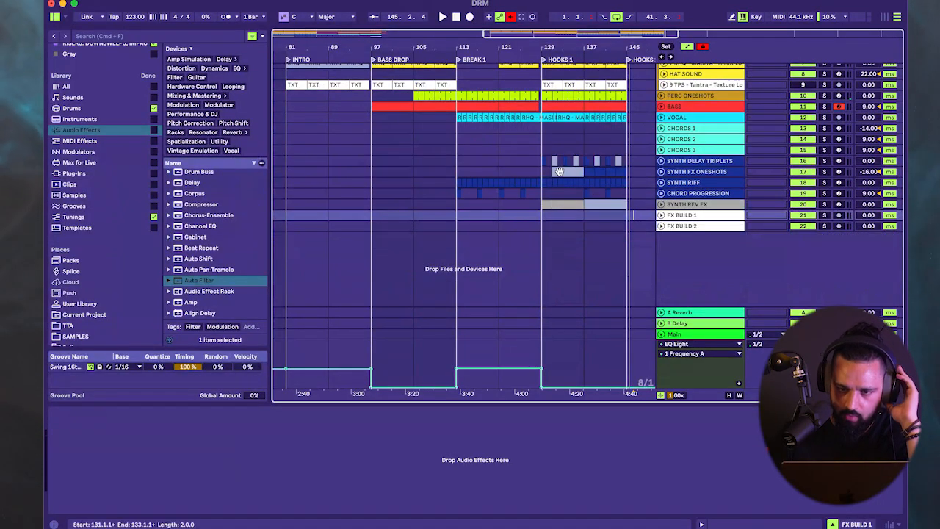
# - Duplicate the HOOKS 1 clips on all tracks, bars 129 to 145, into HOOKS 2 starting at bar 145
pyautogui.hscroll(3, 530, 110)
pyautogui.scroll(5, 530, 110)
pyautogui.moveTo(531, 110); pyautogui.dragTo(636, 386)
pyautogui.scroll(-3, 556, 225)
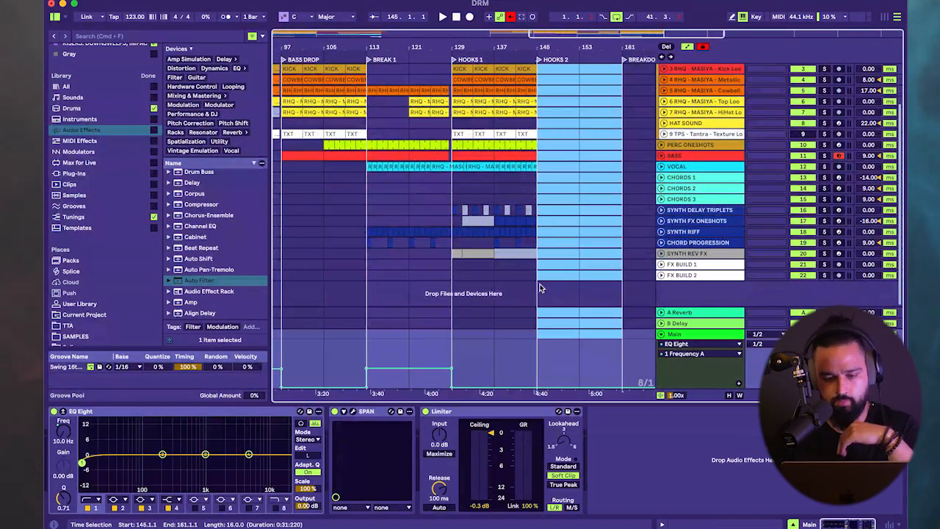
pyautogui.moveTo(534, 276); pyautogui.dragTo(454, 69)
pyautogui.scroll(3, 477, 130)
pyautogui.press('super+d')
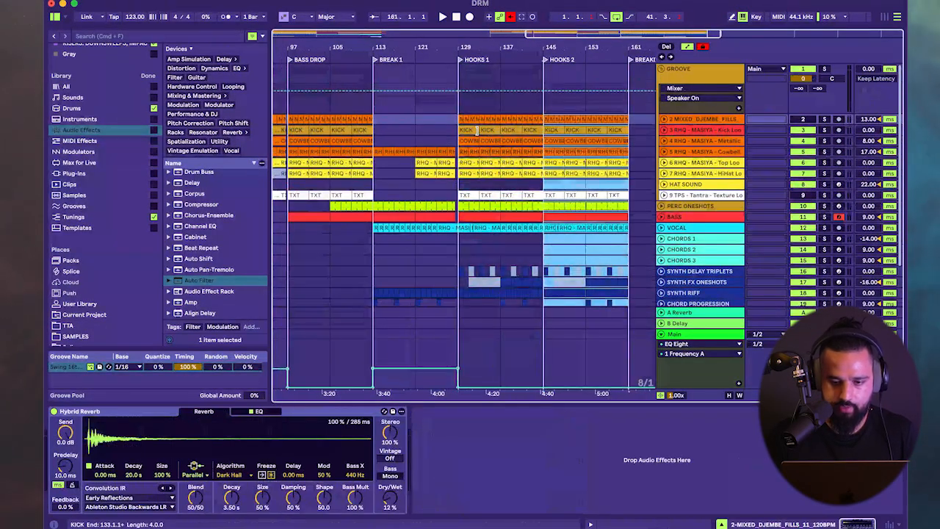
# - Unfold the VOCAL track and play the arrangement from the start of BREAK 1 at bar 113
pyautogui.scroll(-3, 479, 159)
pyautogui.hscroll(-2, 479, 159)
pyautogui.click(432, 206)
pyautogui.scroll(-3, 433, 203)
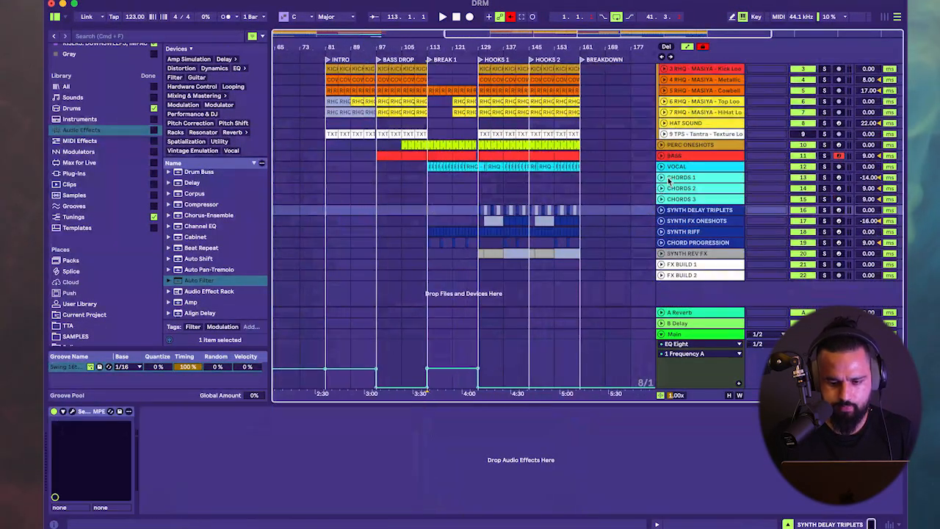
pyautogui.click(661, 167)
pyautogui.scroll(4, 478, 187)
pyautogui.hscroll(-2, 476, 186)
pyautogui.click(444, 226)
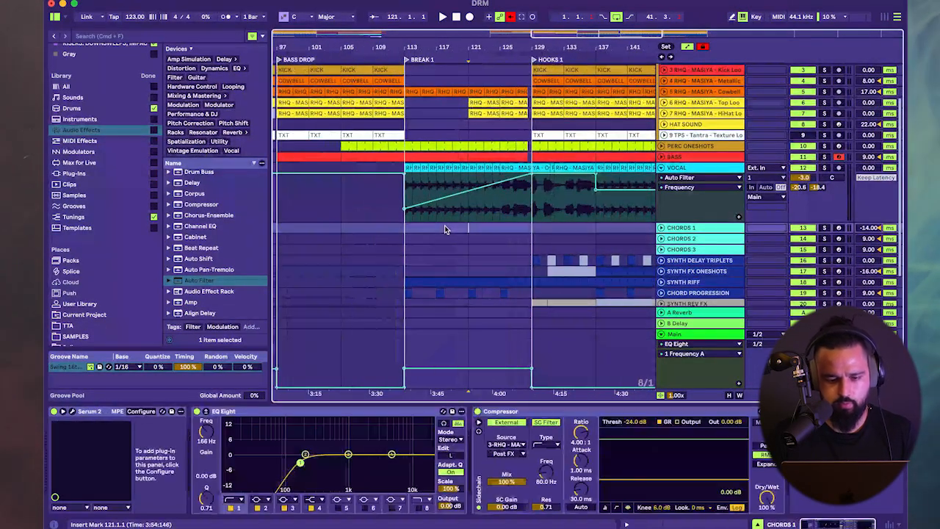
pyautogui.press('space')
pyautogui.scroll(-3, 427, 227)
pyautogui.scroll(4, 429, 229)
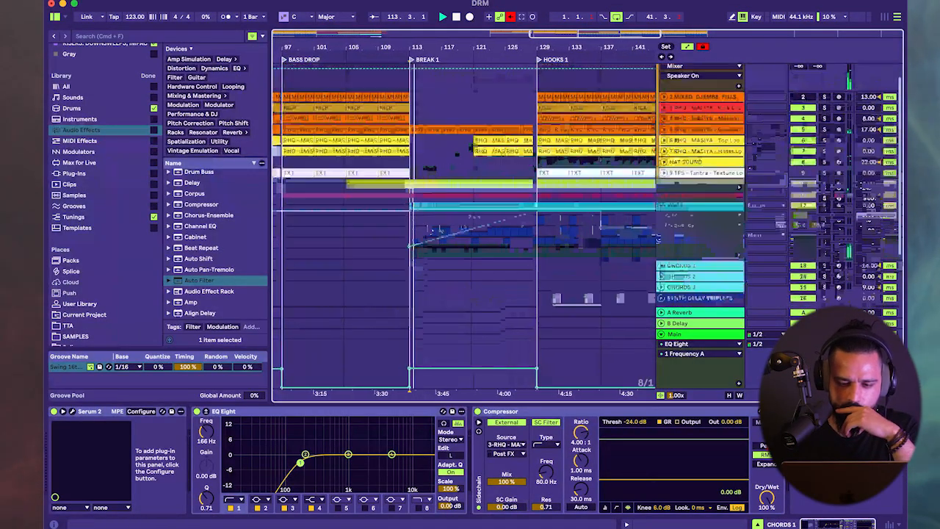
# - Fold the VOCAL track and review the whole arrangement against the core ideas while BREAK 1 plays
pyautogui.click(661, 206)
pyautogui.scroll(-3, 461, 258)
pyautogui.scroll(-4, 461, 258)
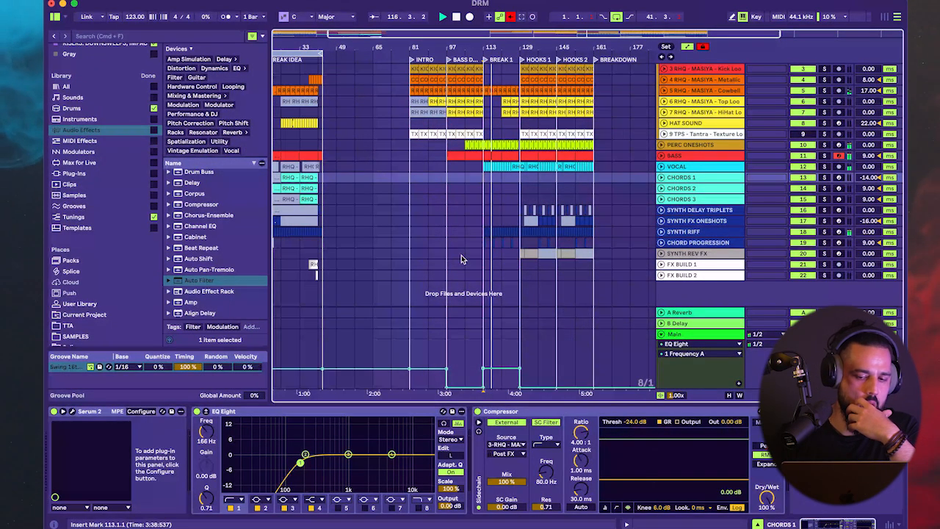
pyautogui.click(527, 230)
pyautogui.scroll(3, 528, 230)
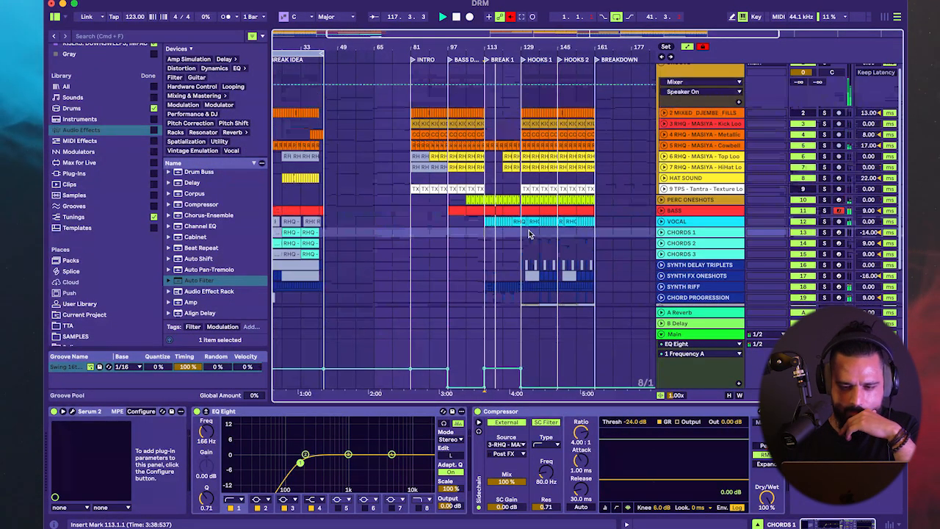
pyautogui.hscroll(-2, 529, 230)
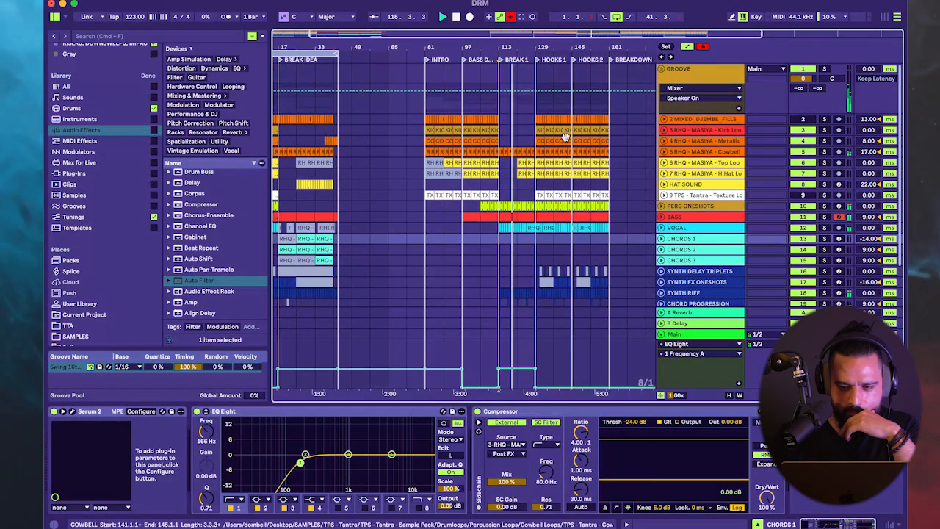
# - Copy the one-bar djembe fill at bar 129 and repeat it in BREAK 1 from bar 121
pyautogui.scroll(5, 565, 136)
pyautogui.click(516, 118)
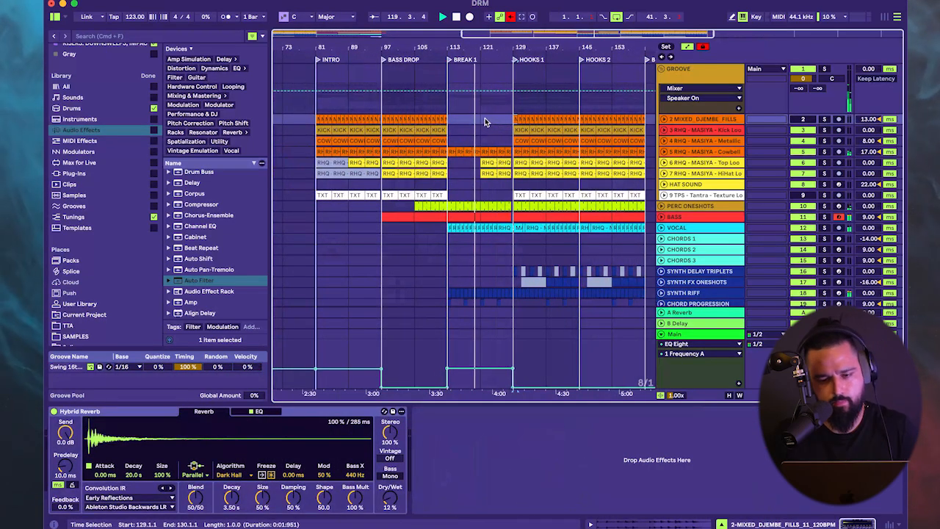
pyautogui.click(484, 119)
pyautogui.click(520, 174)
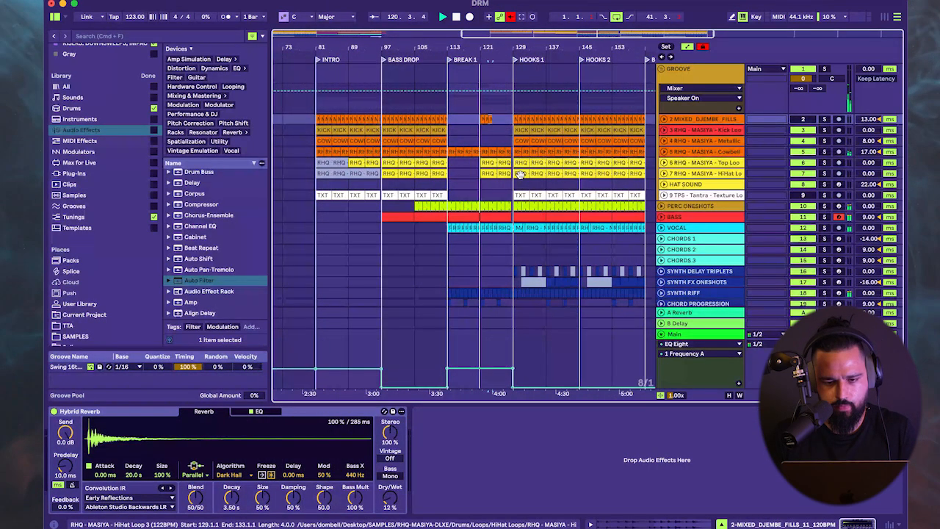
# - Repeat the mixed djembe fills clip from bar 121 up to bar 129 in BREAK 1 and activate its track
pyautogui.press('super+d')
pyautogui.press('super+d')
pyautogui.press('super+d')
pyautogui.click(807, 119)
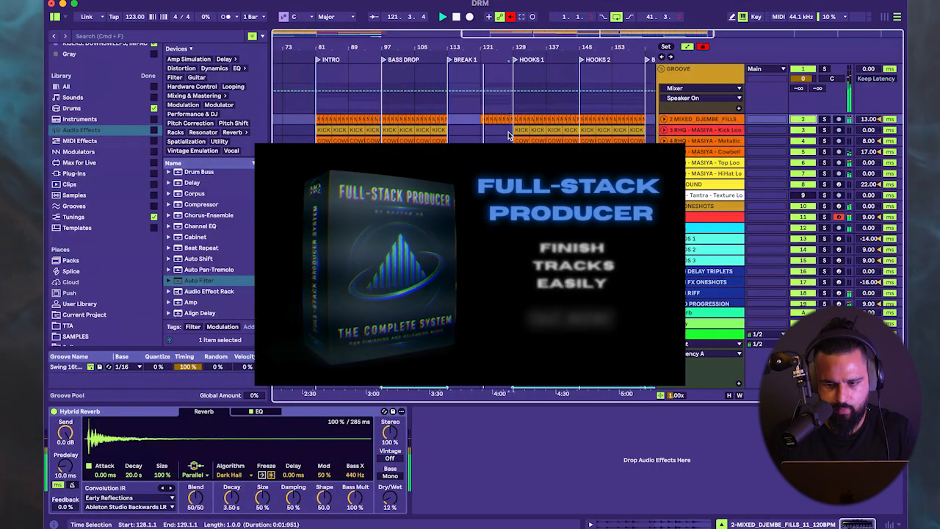
# - Delete the djembe fills in HOOKS 1 and HOOKS 2, and those in INTRO and BASS DROP
pyautogui.hscroll(2, 507, 134)
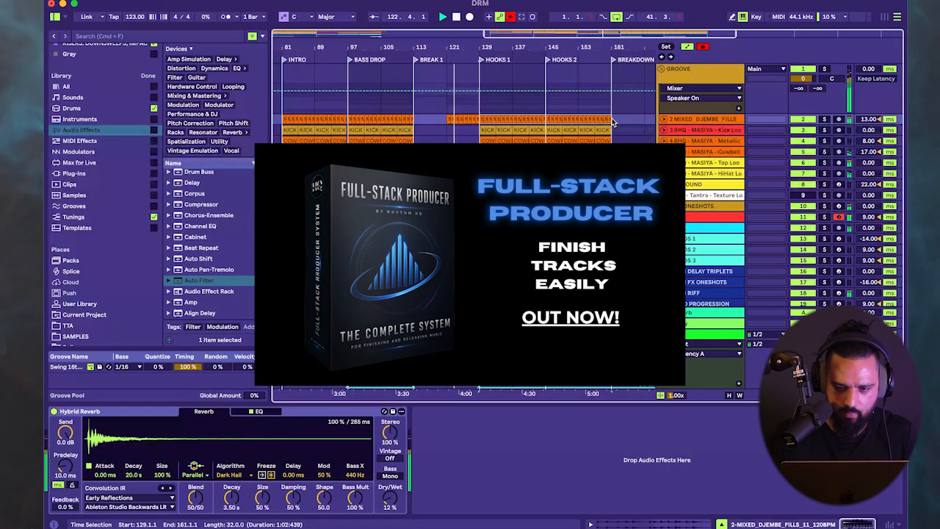
pyautogui.press('Delete')
pyautogui.hscroll(-3, 463, 117)
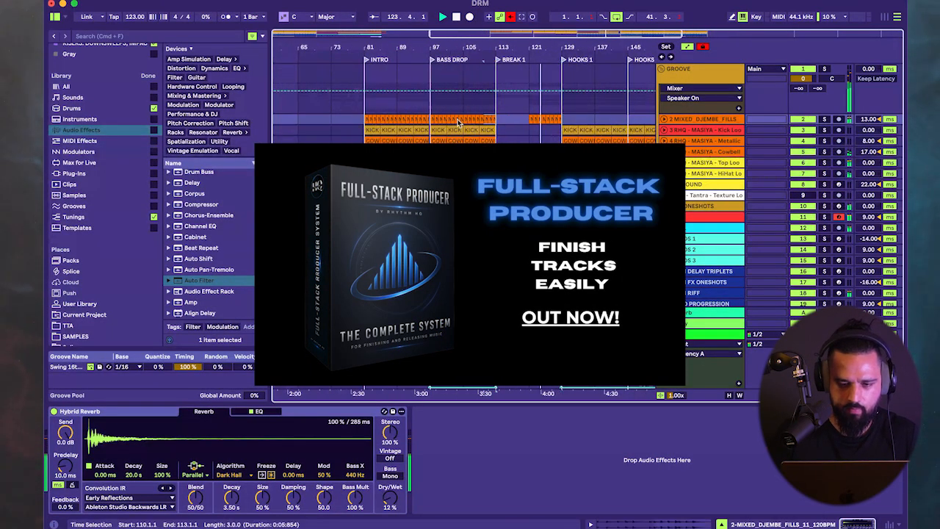
pyautogui.doubleClick(701, 120)
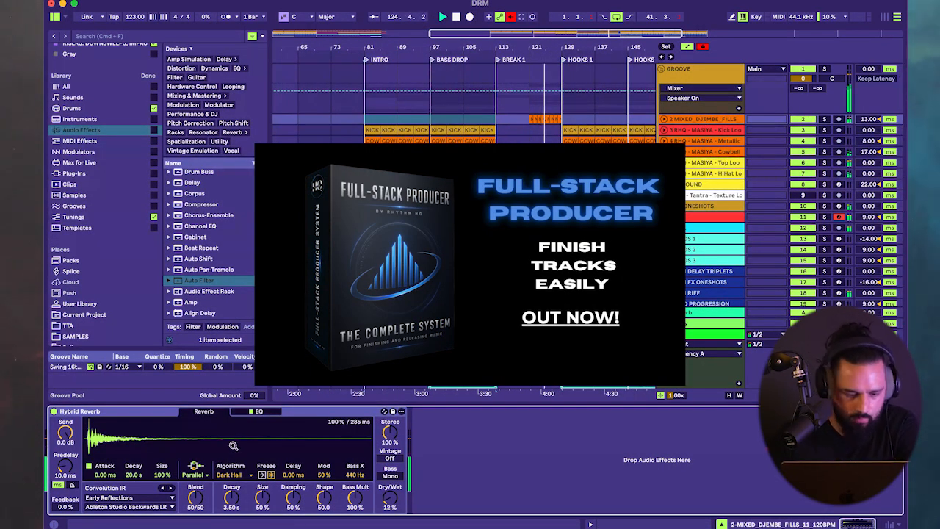
# - Set the djembe track's Hybrid Reverb convolution IR to Springs, after trying Bigger Spaces, and its Dry/Wet to 23 %
pyautogui.click(112, 498)
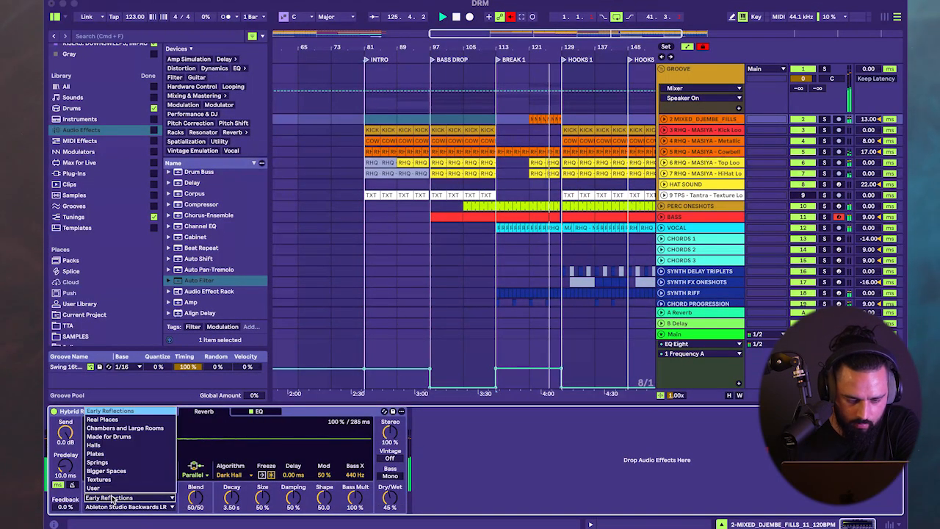
pyautogui.click(122, 471)
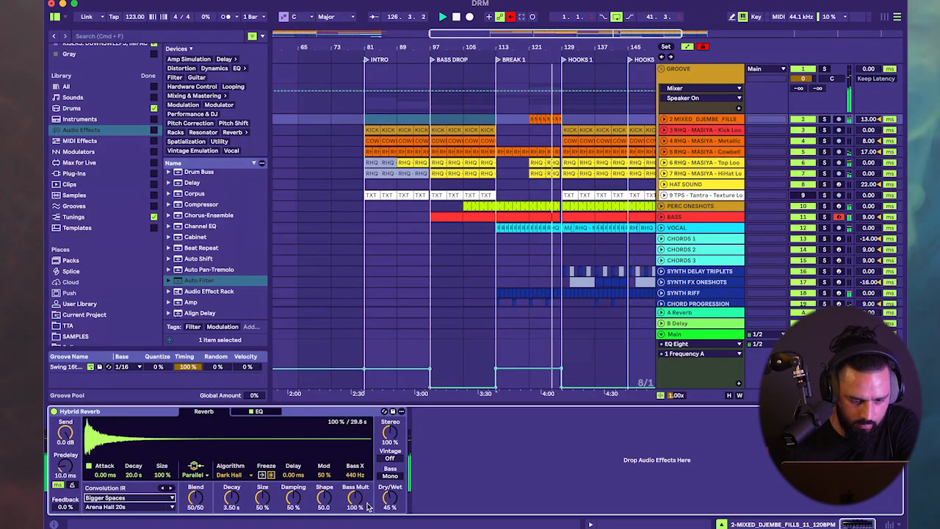
pyautogui.click(126, 498)
pyautogui.click(99, 462)
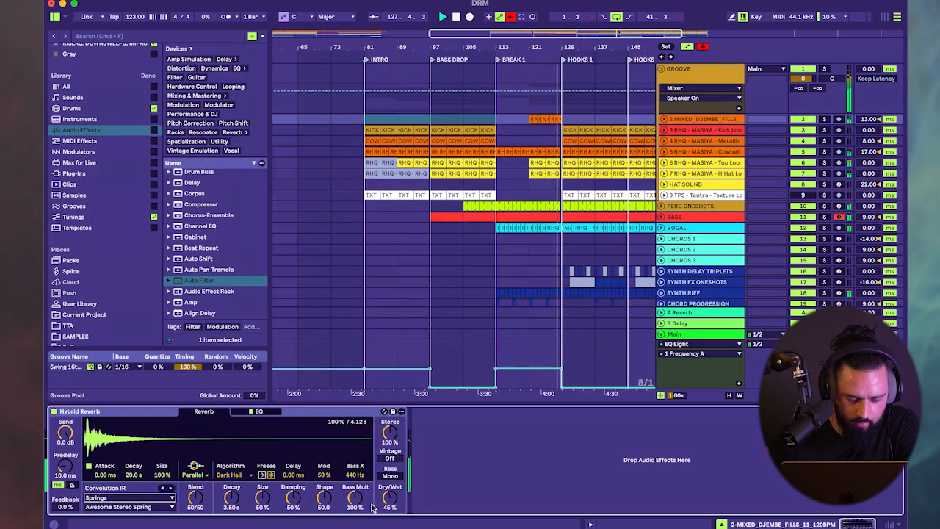
pyautogui.scroll(-3, 577, 234)
pyautogui.hscroll(5, 576, 234)
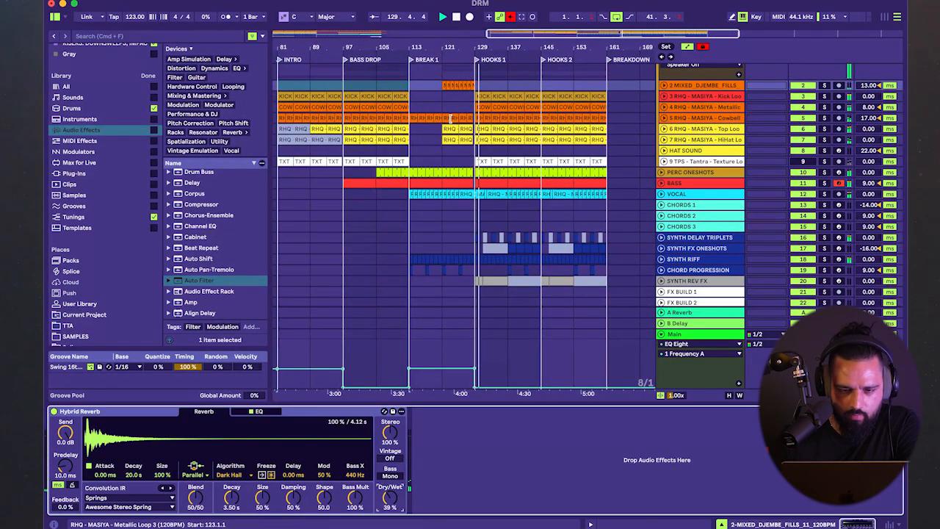
pyautogui.scroll(-2, 550, 185)
pyautogui.scroll(3, 550, 185)
pyautogui.hscroll(-3, 550, 184)
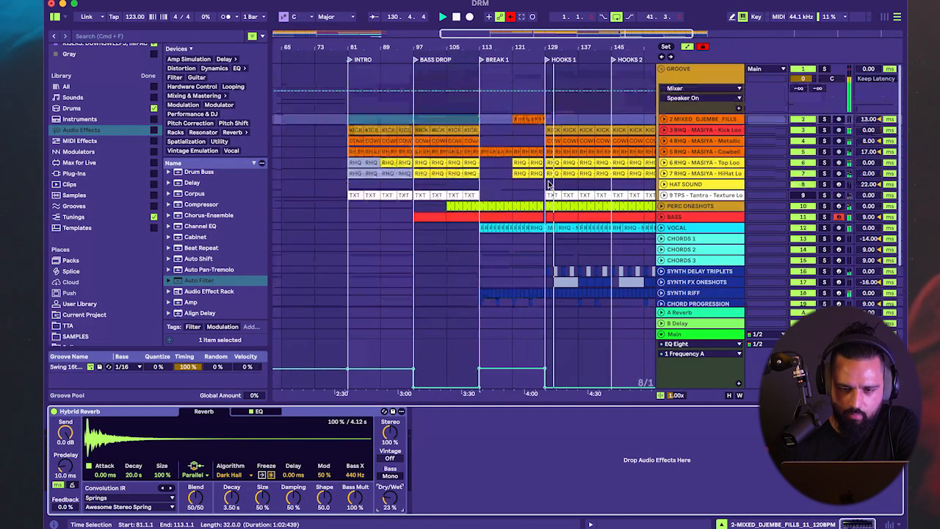
# - Fold the GROOVE group so the remaining tracks fit in the arrangement
pyautogui.scroll(-5, 520, 131)
pyautogui.click(660, 69)
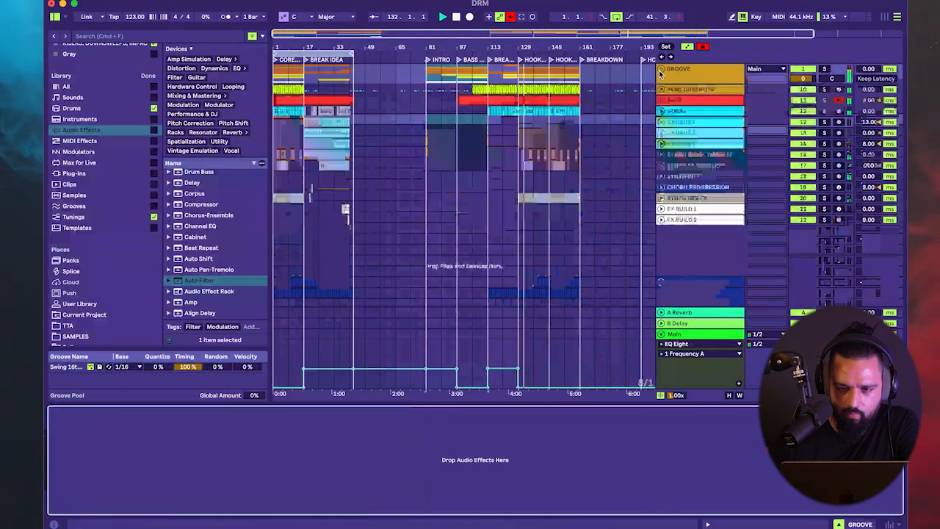
pyautogui.scroll(-3, 513, 197)
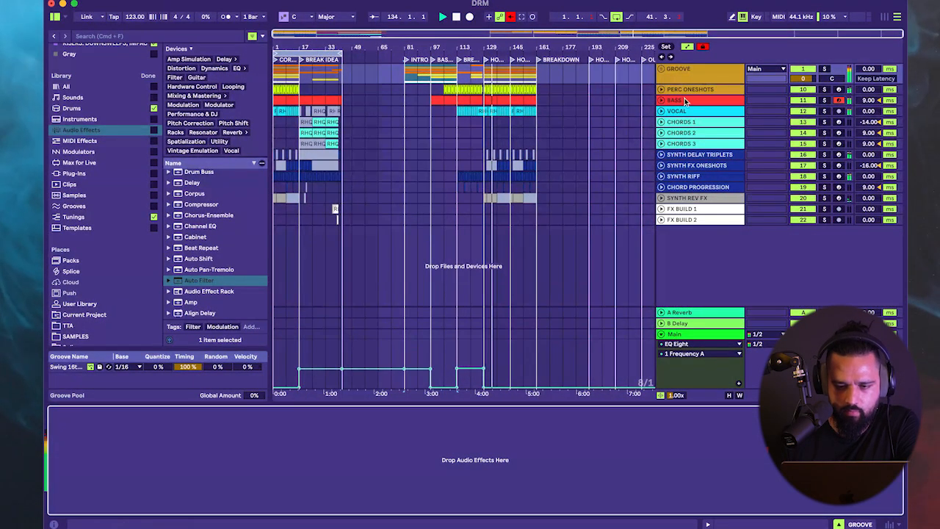
pyautogui.rightClick(435, 190)
pyautogui.press('Escape')
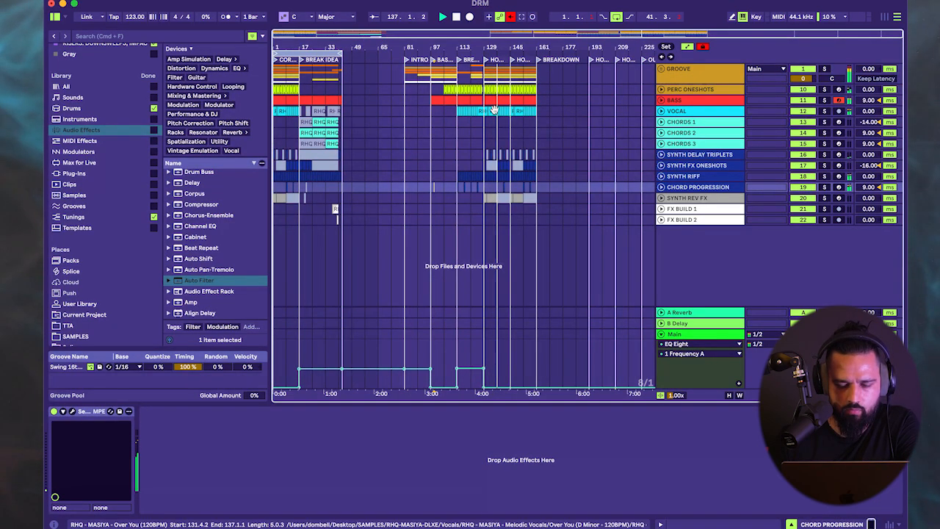
# - Unfold the VOCAL track and duplicate the HOOKS 1 vocal clips from bars 129–137 onto bars 137–145
pyautogui.click(661, 111)
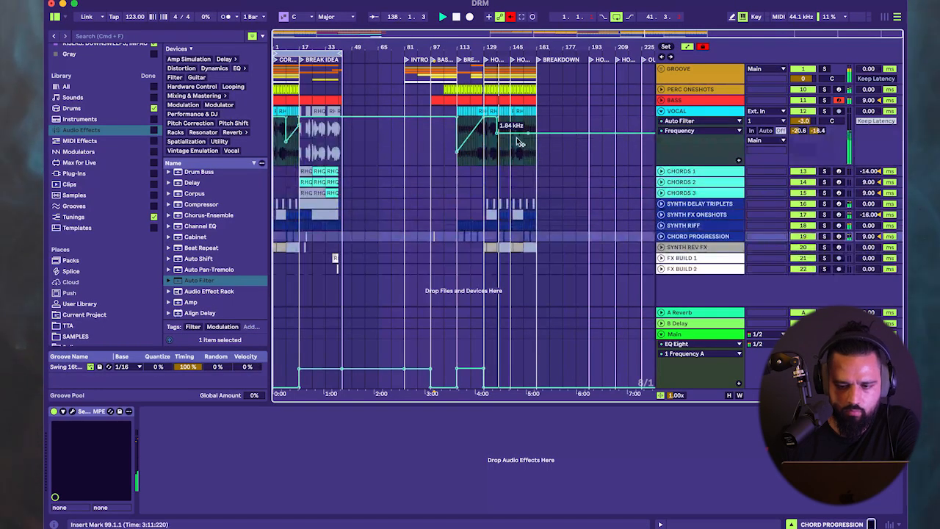
pyautogui.scroll(5, 512, 144)
pyautogui.press('space')
pyautogui.scroll(4, 462, 131)
pyautogui.click(462, 130)
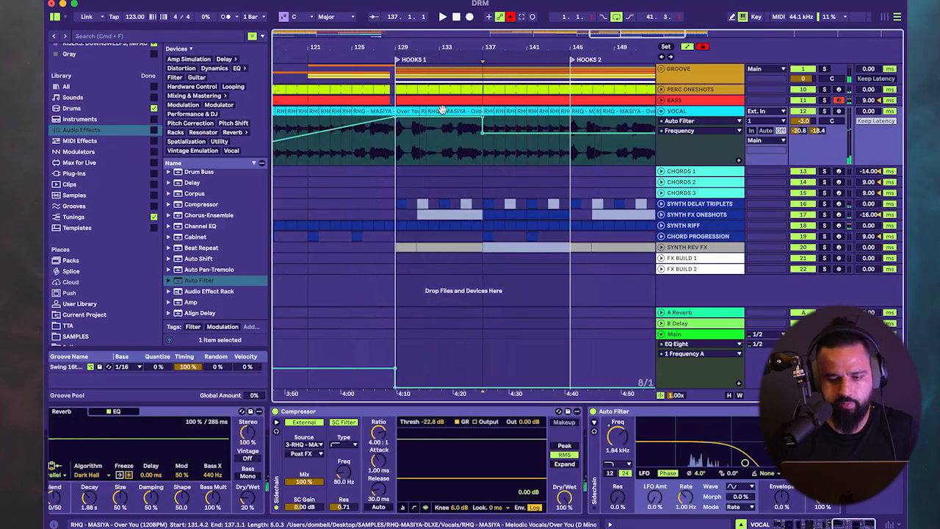
pyautogui.click(402, 140)
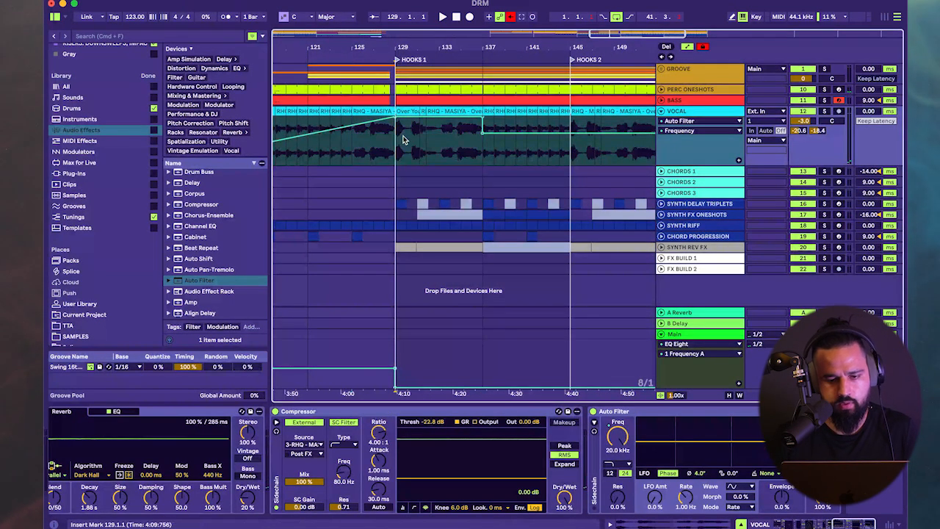
pyautogui.click(413, 110)
pyautogui.keyDown('shift'); pyautogui.click(468, 110); pyautogui.keyUp('shift')
pyautogui.press('super+d')
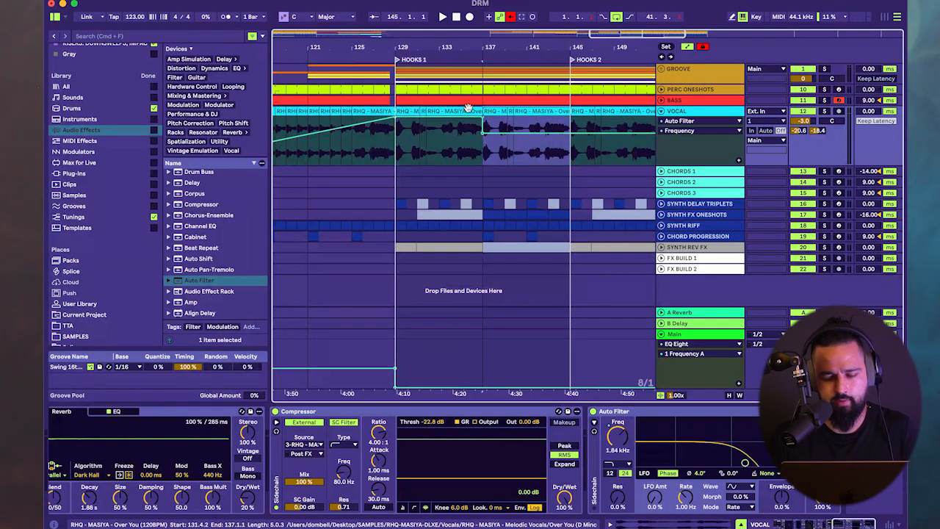
# - Raise the vocal filter frequency automation to 20 kHz from bar 137 to 153, and copy the chopped break vocals into bars 153–161
pyautogui.hscroll(2, 523, 144)
pyautogui.click(449, 136)
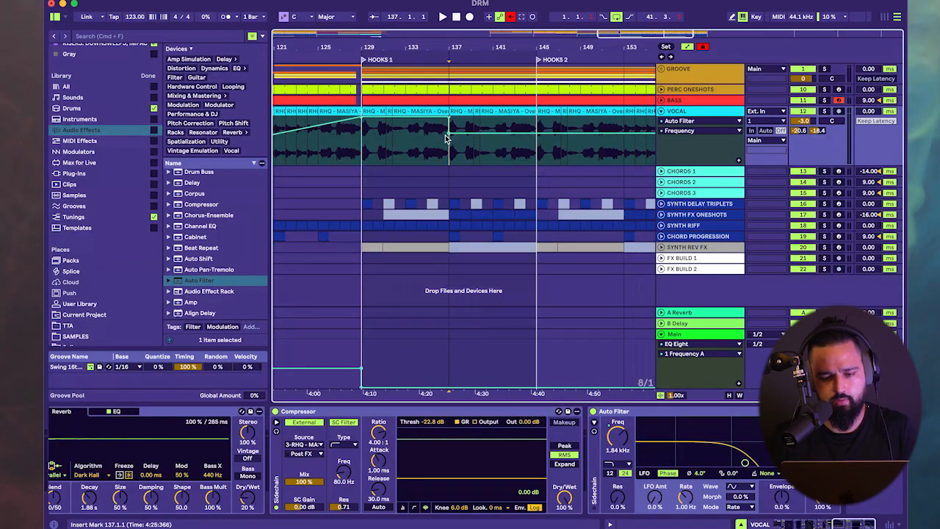
pyautogui.hscroll(-5, 402, 145)
pyautogui.moveTo(429, 133)
pyautogui.mouseDown()
pyautogui.moveTo(595, 122)
pyautogui.moveTo(465, 133)
pyautogui.mouseUp()
pyautogui.hscroll(4, 580, 127)
pyautogui.click(519, 147)
pyautogui.hscroll(1, 519, 147)
pyautogui.hscroll(2, 518, 147)
pyautogui.click(547, 113)
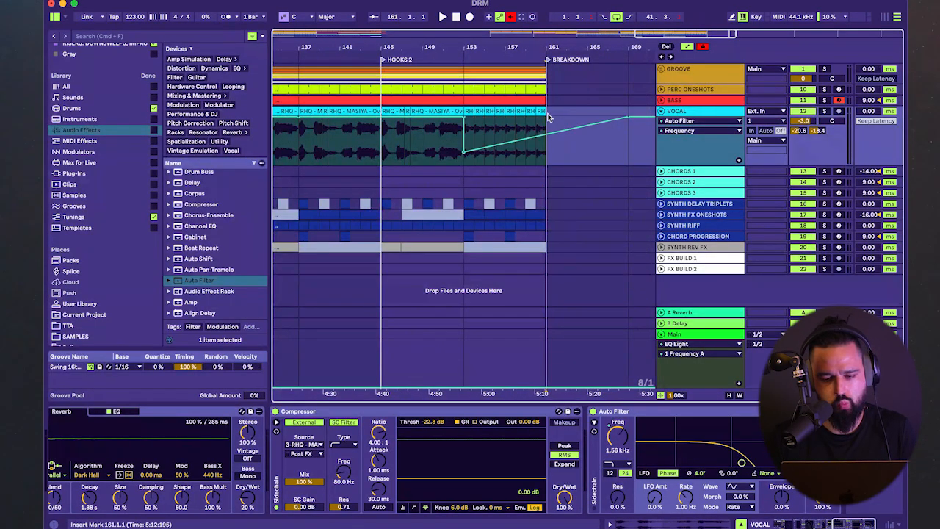
# - Copy the BREAK 1 vocals from bars 113–129 over bars 145–161 in HOOKS 2
pyautogui.hscroll(-3, 504, 126)
pyautogui.hscroll(-8, 504, 127)
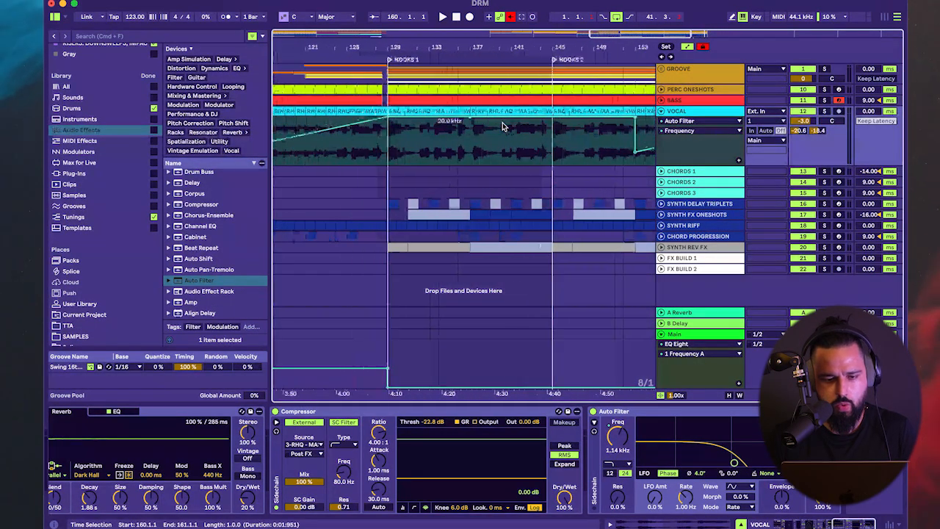
pyautogui.moveTo(479, 132); pyautogui.dragTo(323, 116)
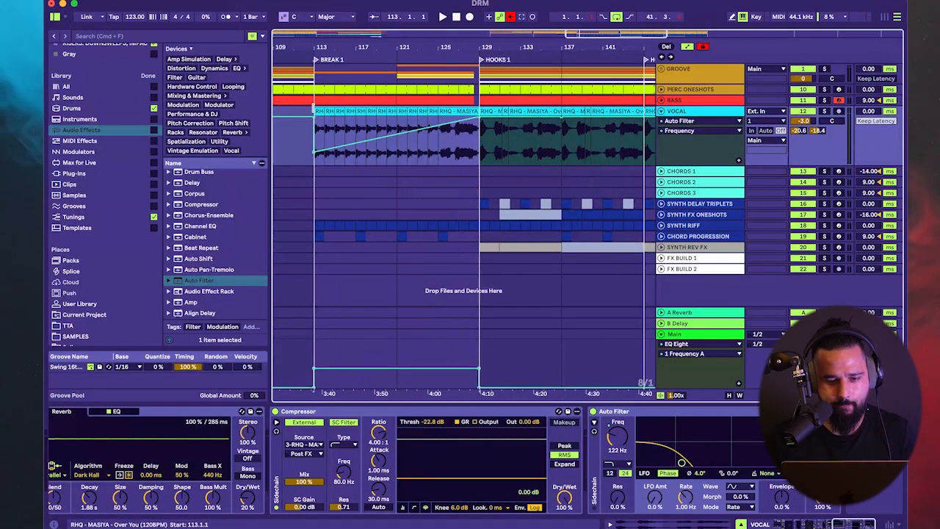
pyautogui.hscroll(8, 478, 157)
pyautogui.moveTo(546, 156); pyautogui.dragTo(376, 154)
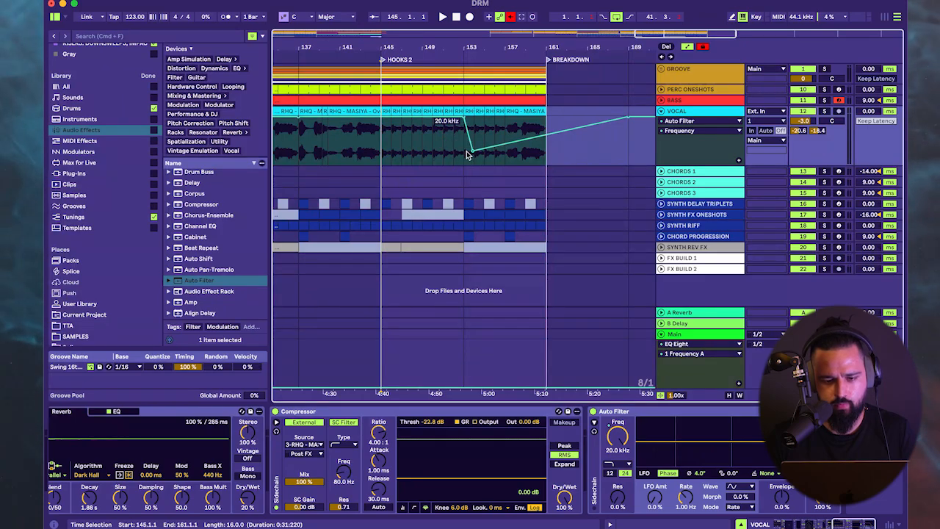
# - Restart the vocal filter sweep at bar 145 from 156 Hz, removing the low point near bar 153, and fold the VOCAL track
pyautogui.doubleClick(468, 152)
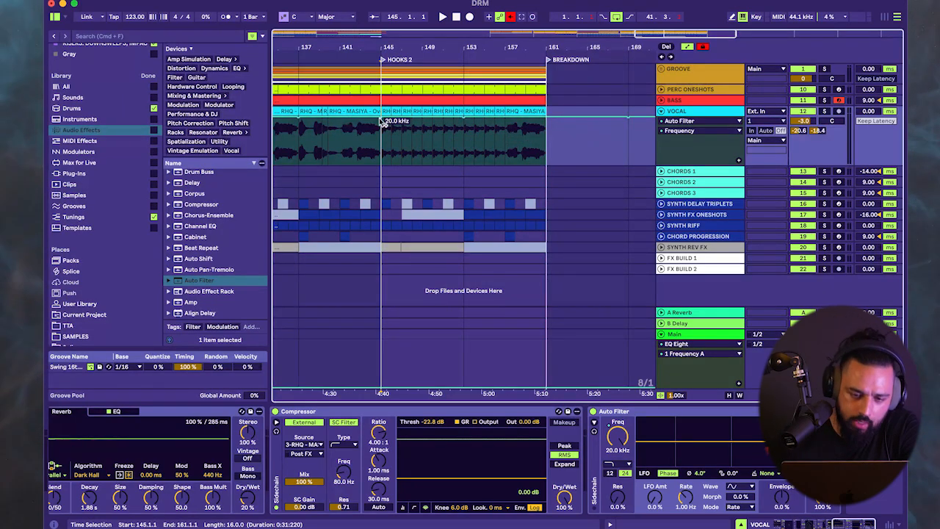
pyautogui.moveTo(381, 122); pyautogui.dragTo(381, 148)
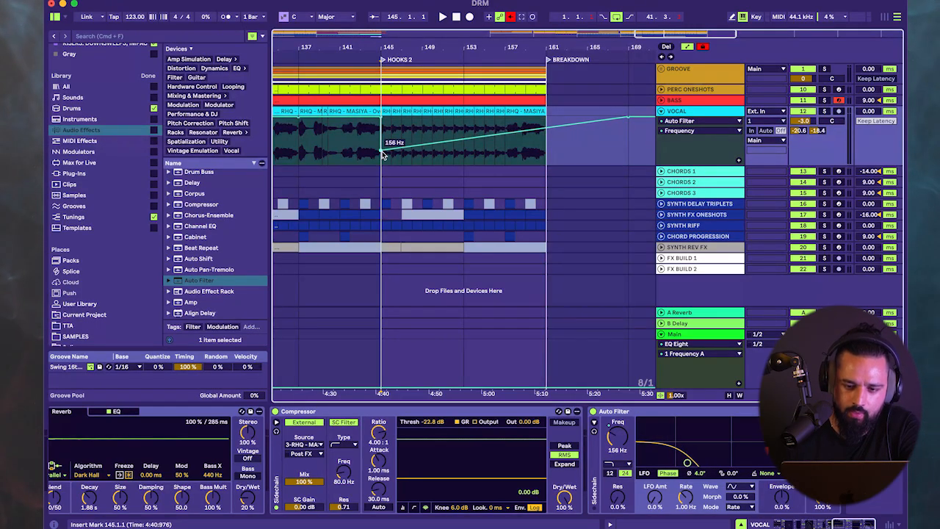
pyautogui.hscroll(-2, 382, 155)
pyautogui.scroll(-5, 382, 155)
pyautogui.click(661, 110)
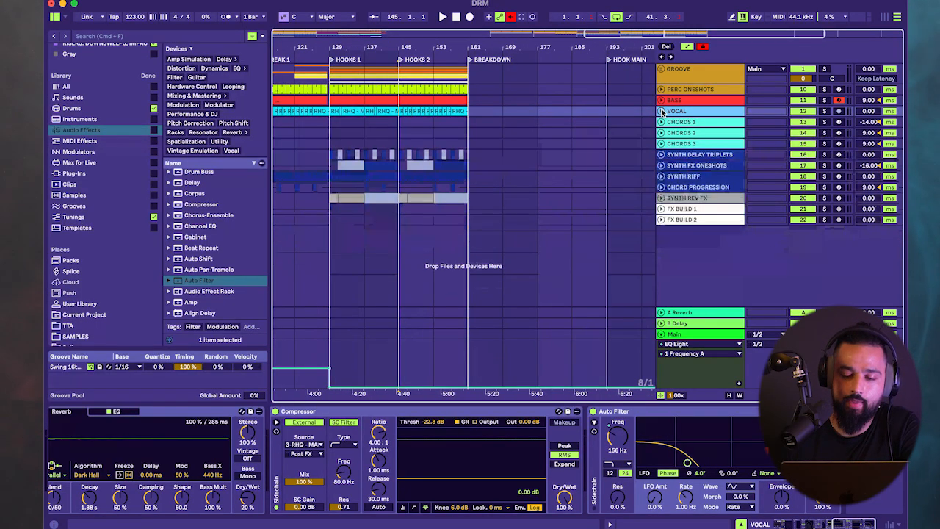
# - Insert a MIDI track and move it between PERC ONESHOTS and BASS
pyautogui.scroll(3, 408, 134)
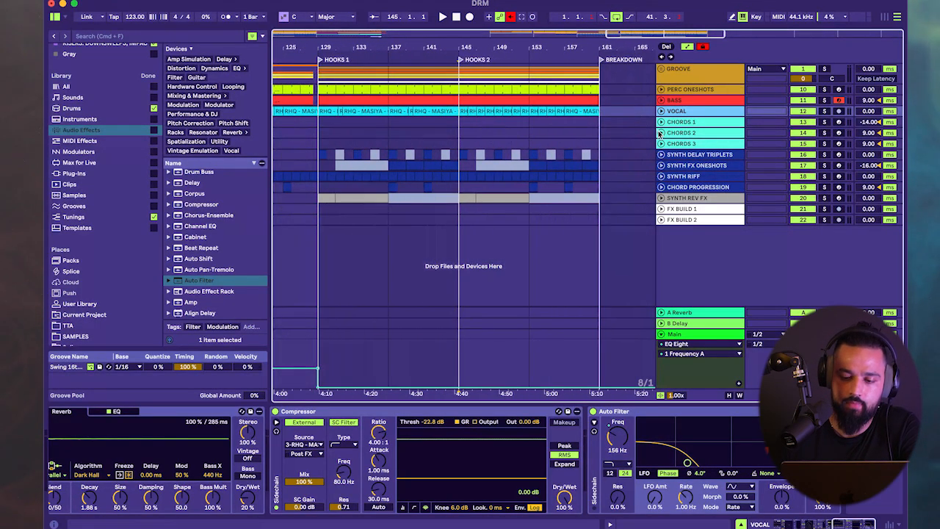
pyautogui.click(690, 199)
pyautogui.rightClick(693, 199)
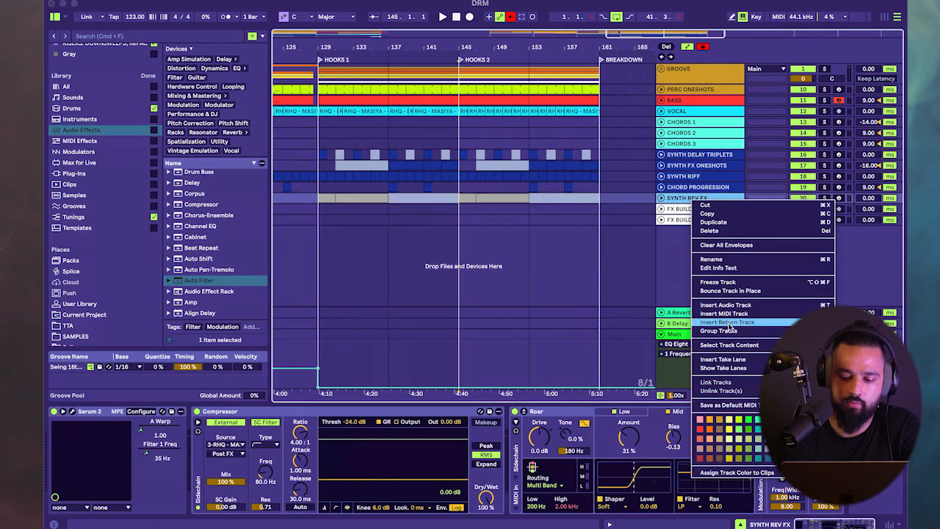
pyautogui.click(732, 315)
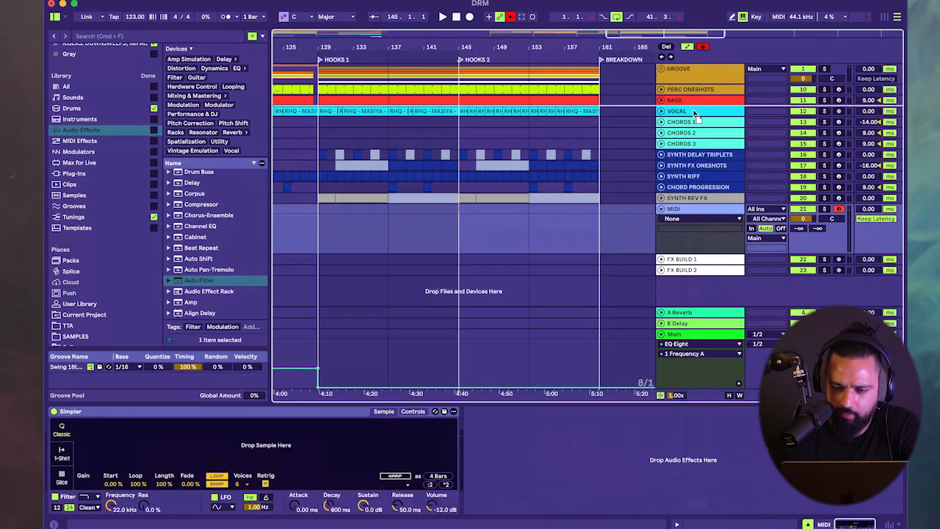
pyautogui.moveTo(696, 109); pyautogui.dragTo(697, 92)
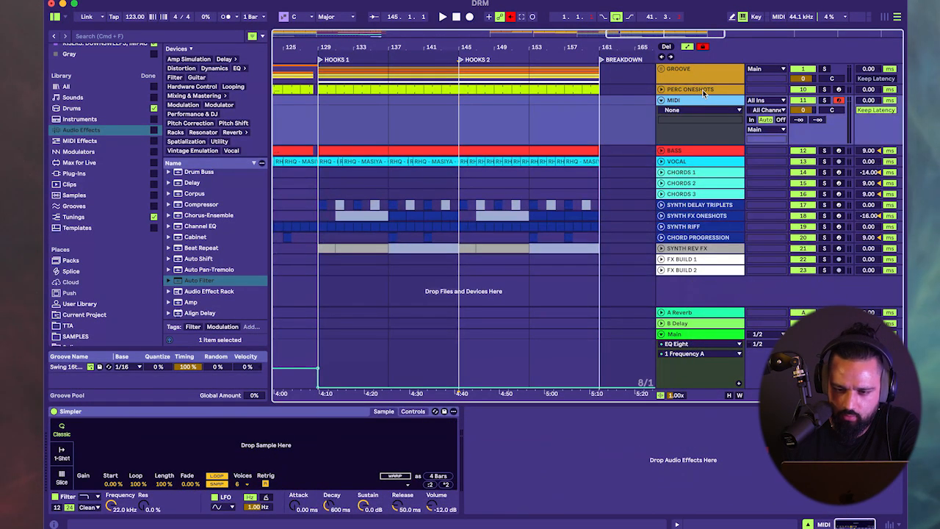
# - Rename the existing percussion track PERC ONESHOTS 1 and the new MIDI track PERC ONESHOTS 2, and colour the new one orange
pyautogui.rightClick(703, 92)
pyautogui.click(725, 140)
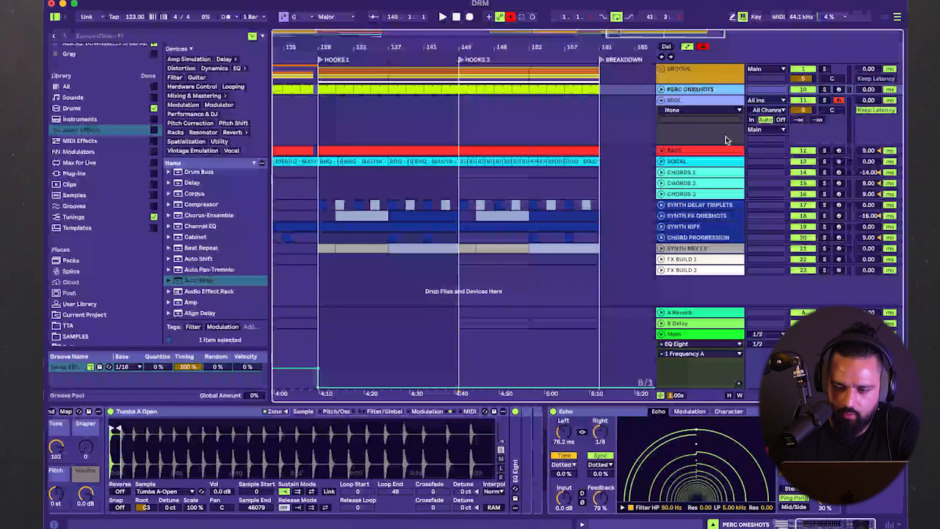
pyautogui.rightClick(696, 107)
pyautogui.click(725, 150)
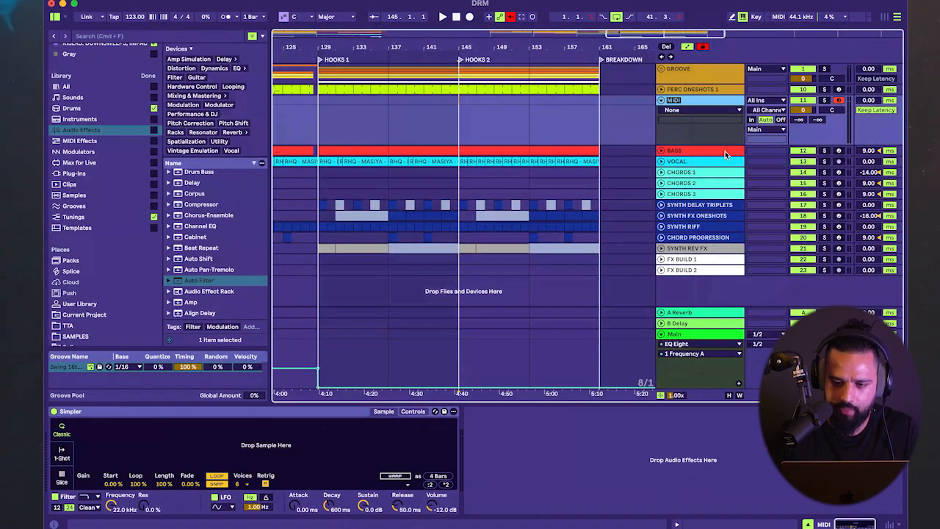
pyautogui.write('PERC ONESHOTS 2')
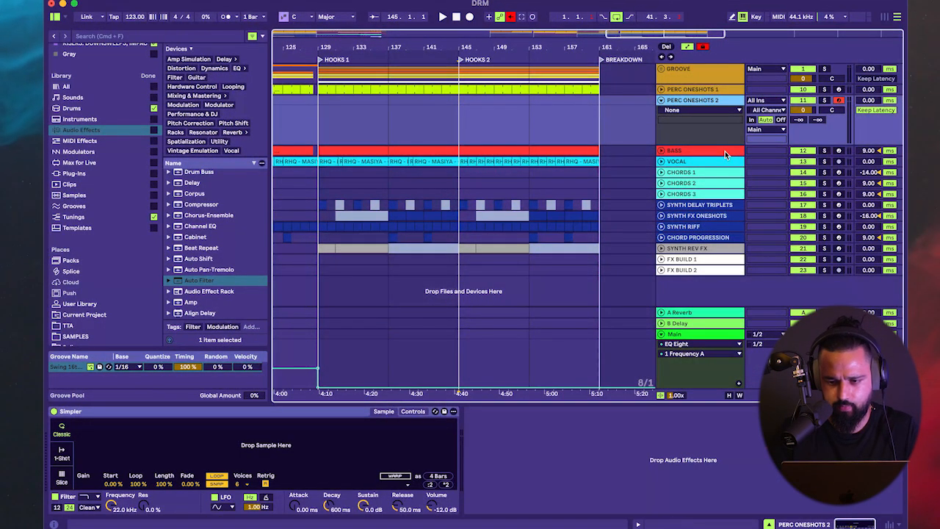
pyautogui.rightClick(691, 100)
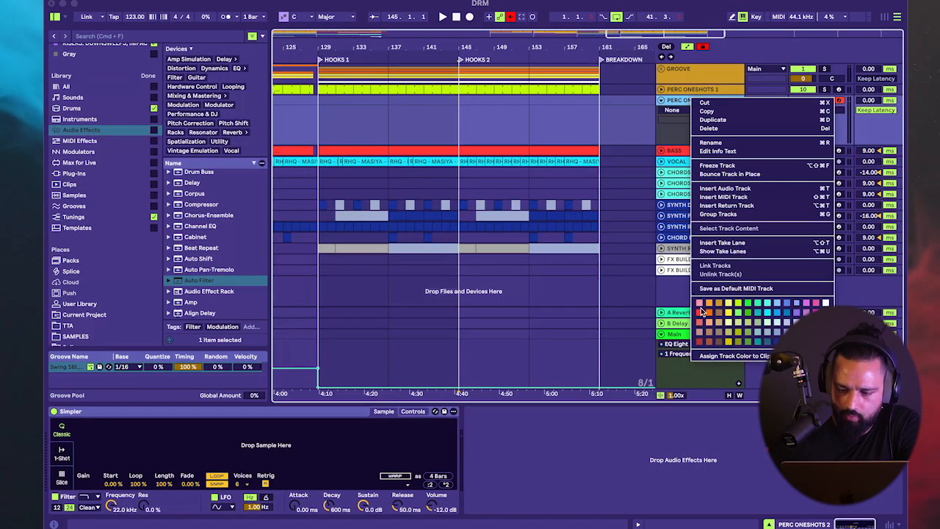
pyautogui.click(707, 312)
# - Open the SAMPLES folder in a widened browser and collapse the Fusion AfroLatin Percussion Suite Deluxe Edition folder
pyautogui.scroll(-5, 84, 268)
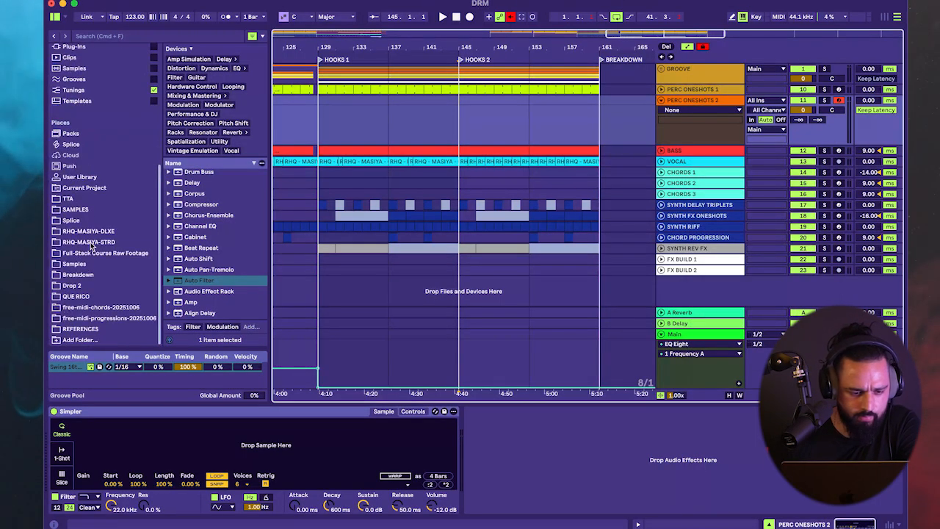
pyautogui.click(75, 209)
pyautogui.moveTo(270, 103); pyautogui.dragTo(439, 108)
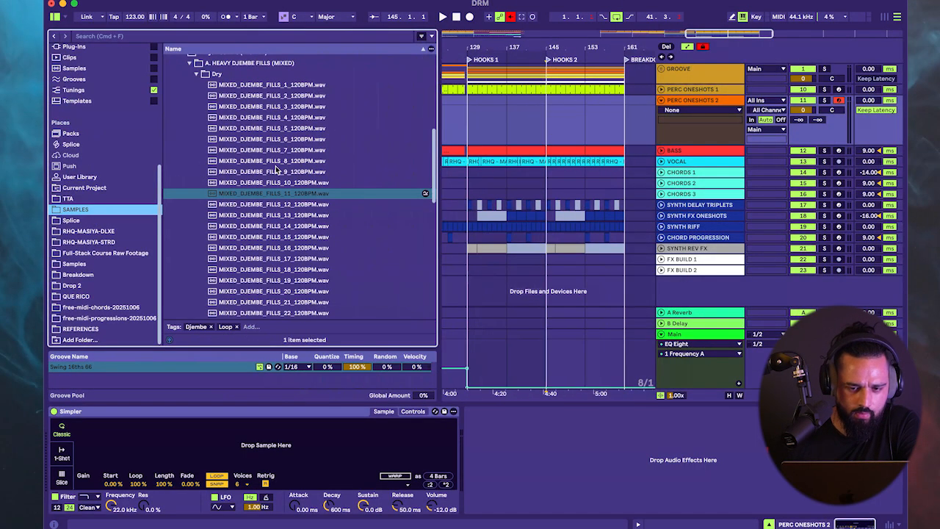
pyautogui.scroll(5, 220, 158)
pyautogui.click(168, 166)
pyautogui.scroll(4, 166, 172)
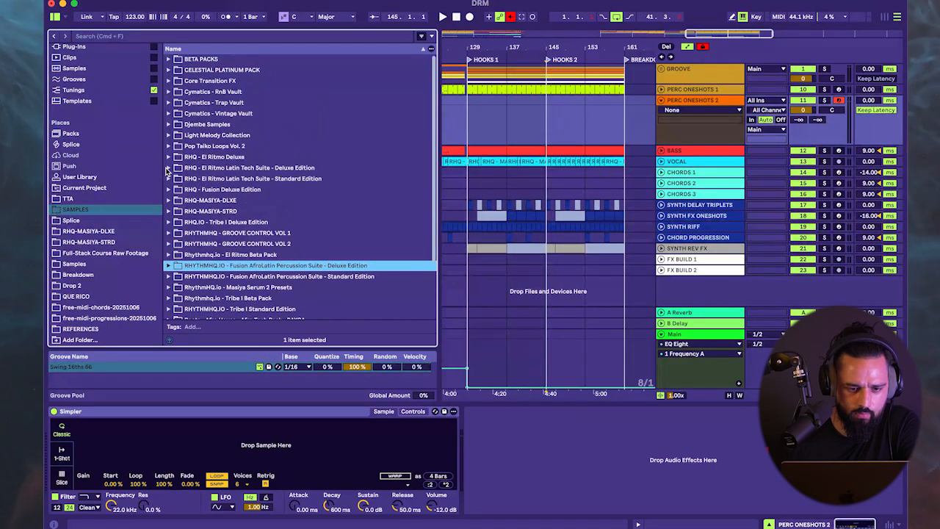
# - Expand the RHQ.IO - Tribe I Deluxe Edition pack and its World Percussion Oneshots and Percussion KITS subfolder
pyautogui.scroll(-4, 166, 171)
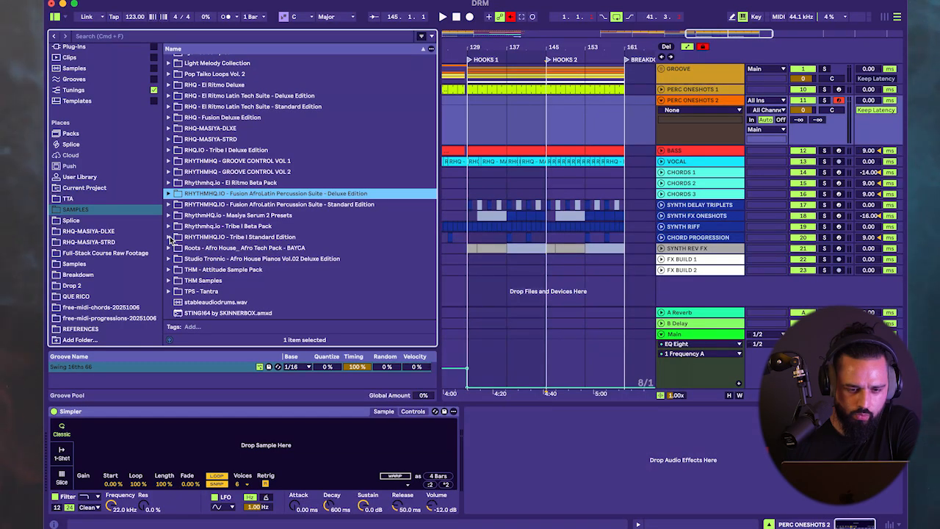
pyautogui.click(168, 149)
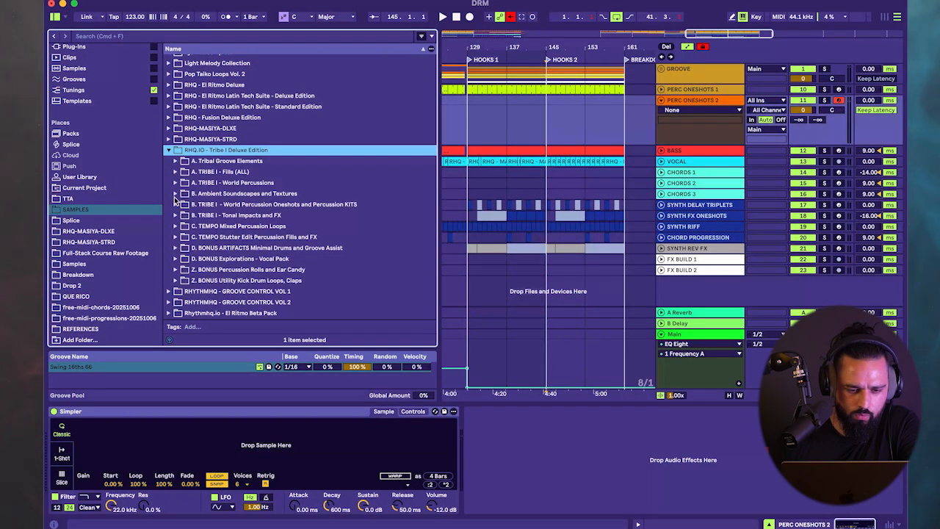
pyautogui.click(175, 184)
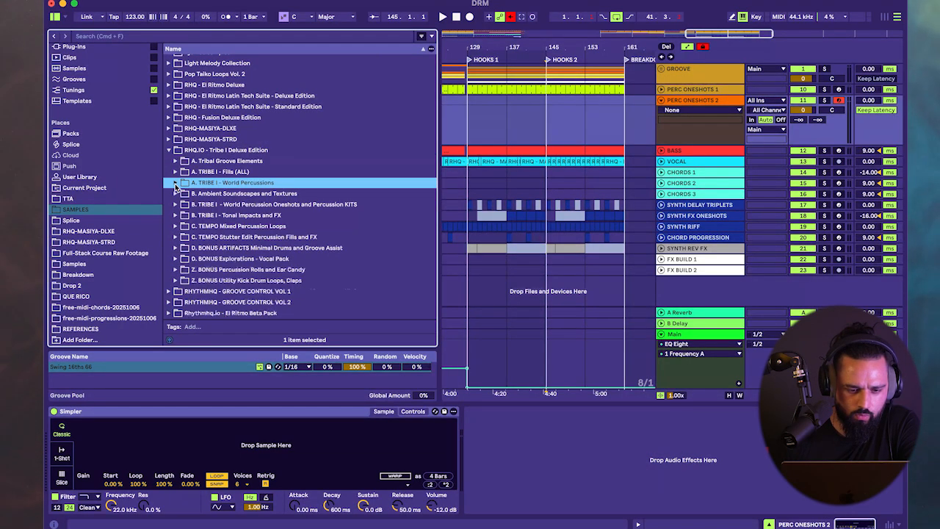
pyautogui.click(176, 171)
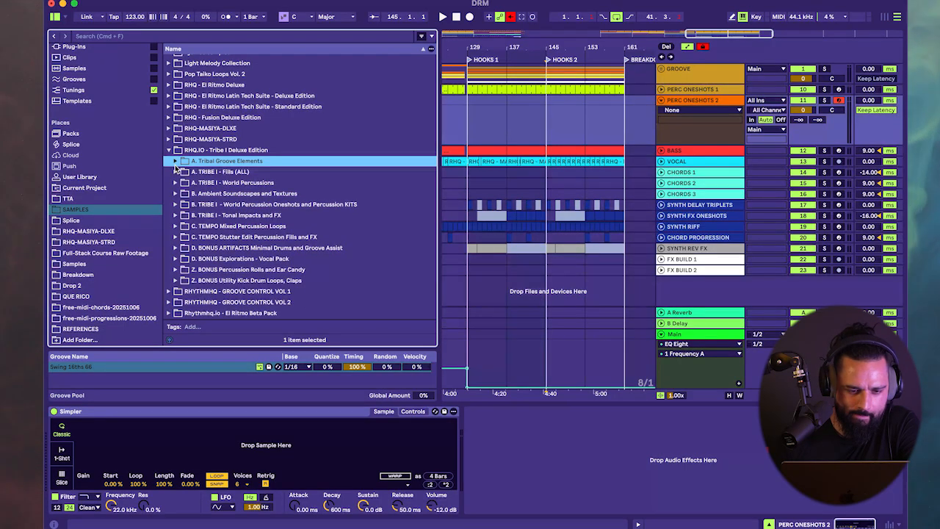
pyautogui.click(177, 203)
pyautogui.scroll(-15, 293, 211)
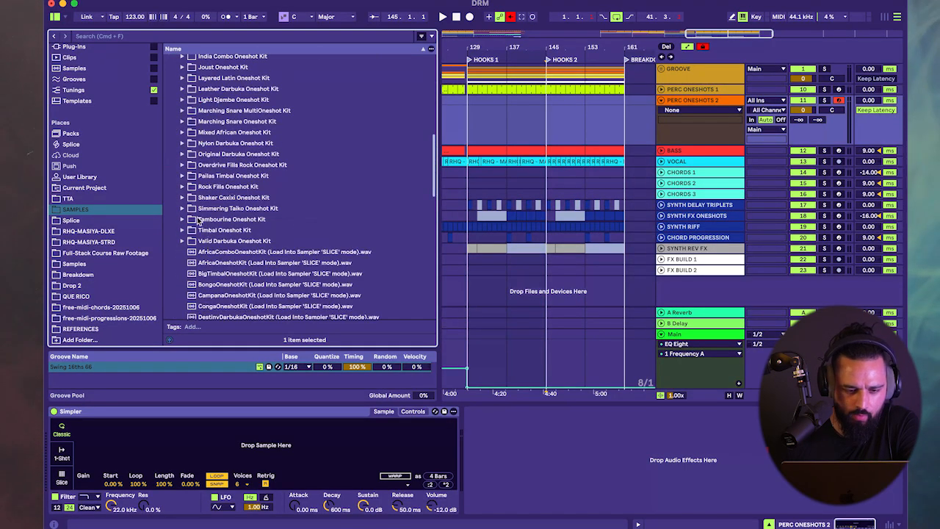
# - Audition the sliceable one-shot kit samples in the World Percussion folder, including the marching snare, Destiny darbuka, rock fills, joust and guira kits
pyautogui.scroll(-2, 293, 211)
pyautogui.click(300, 194)
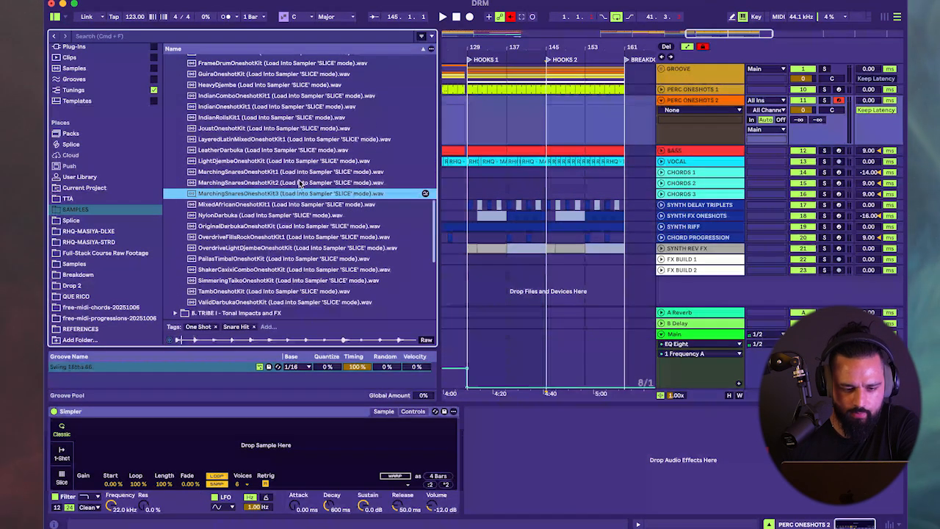
pyautogui.click(302, 182)
pyautogui.scroll(5, 302, 183)
pyautogui.click(300, 182)
pyautogui.scroll(3, 300, 183)
pyautogui.click(298, 219)
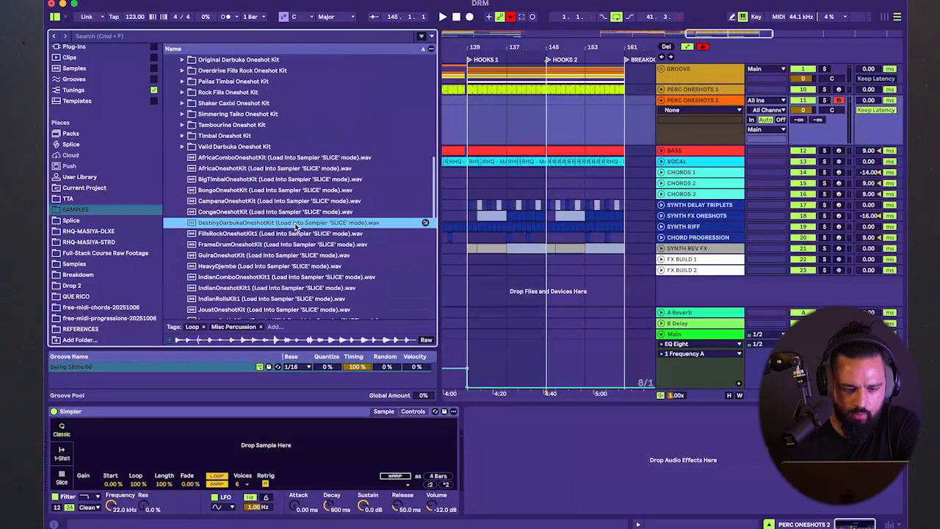
pyautogui.scroll(-3, 297, 224)
pyautogui.scroll(3, 297, 224)
pyautogui.click(295, 223)
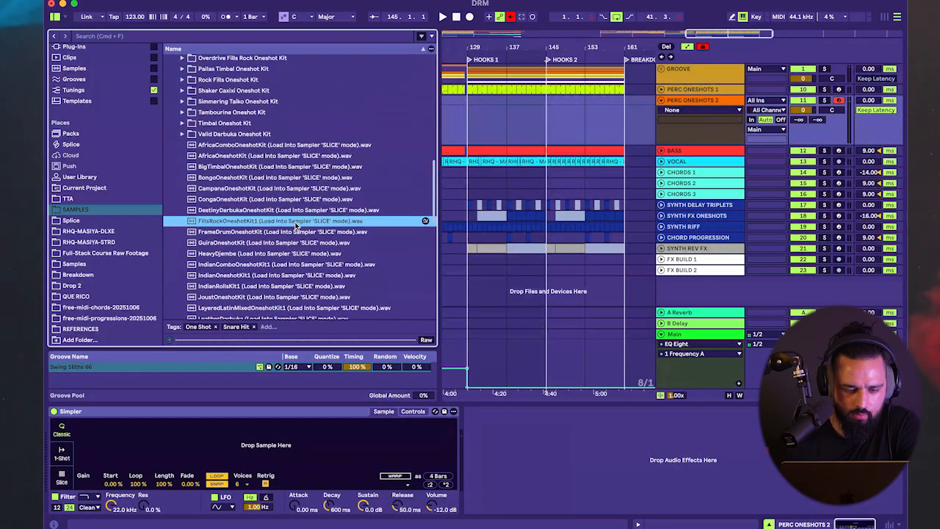
pyautogui.click(292, 234)
pyautogui.scroll(-5, 292, 235)
pyautogui.scroll(3, 292, 234)
pyautogui.click(292, 181)
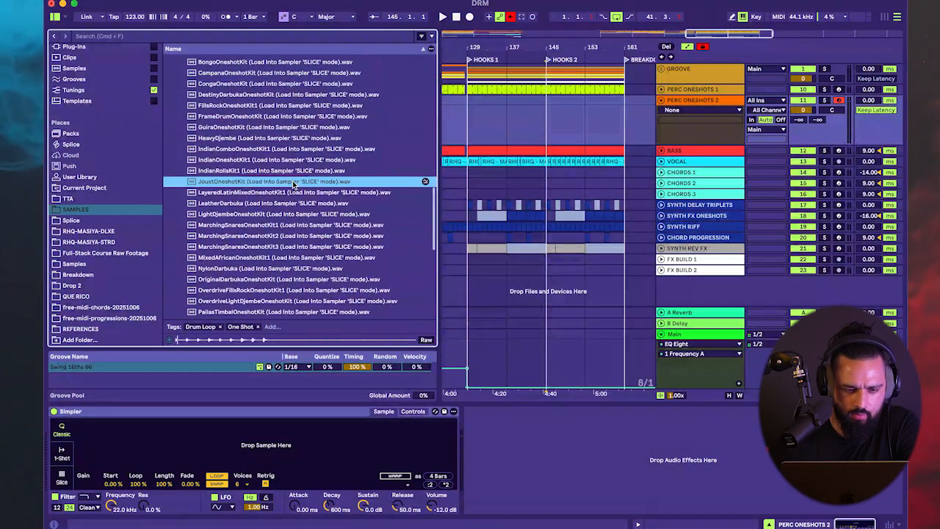
pyautogui.click(292, 192)
pyautogui.scroll(4, 291, 196)
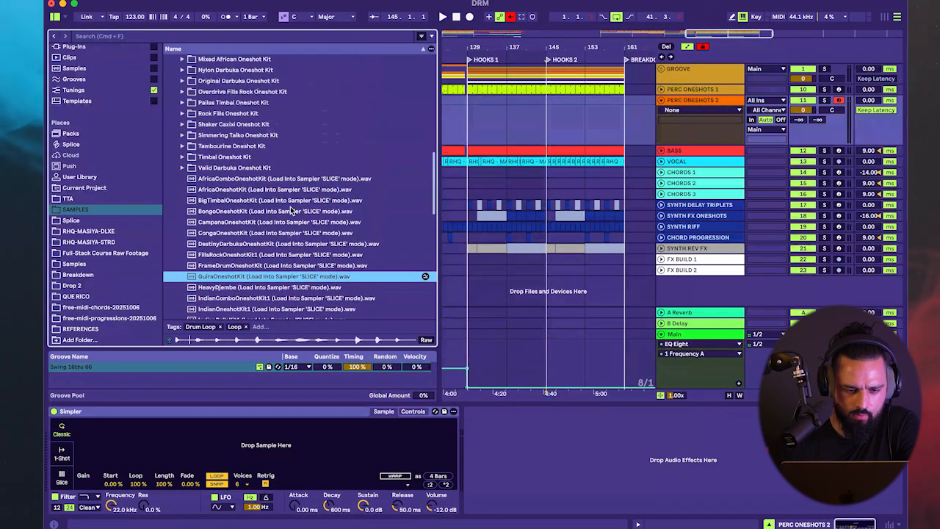
pyautogui.click(290, 201)
pyautogui.click(291, 191)
# - Audition more kit samples working back up from the folder's end, including the tambourine, third marching snares and light djembe kits
pyautogui.scroll(-10, 292, 197)
pyautogui.click(292, 186)
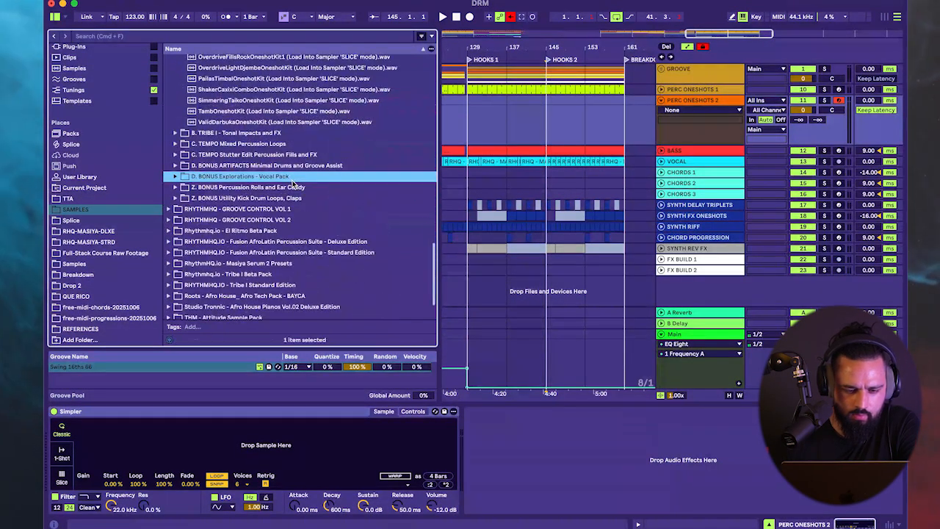
pyautogui.click(291, 165)
pyautogui.scroll(2, 291, 165)
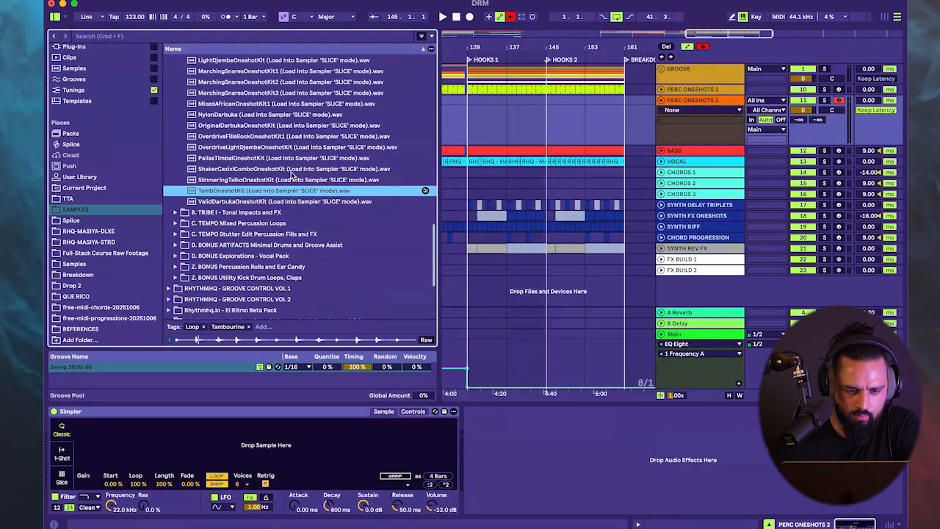
pyautogui.click(287, 158)
pyautogui.scroll(2, 286, 160)
pyautogui.click(285, 166)
pyautogui.scroll(2, 284, 165)
pyautogui.click(282, 164)
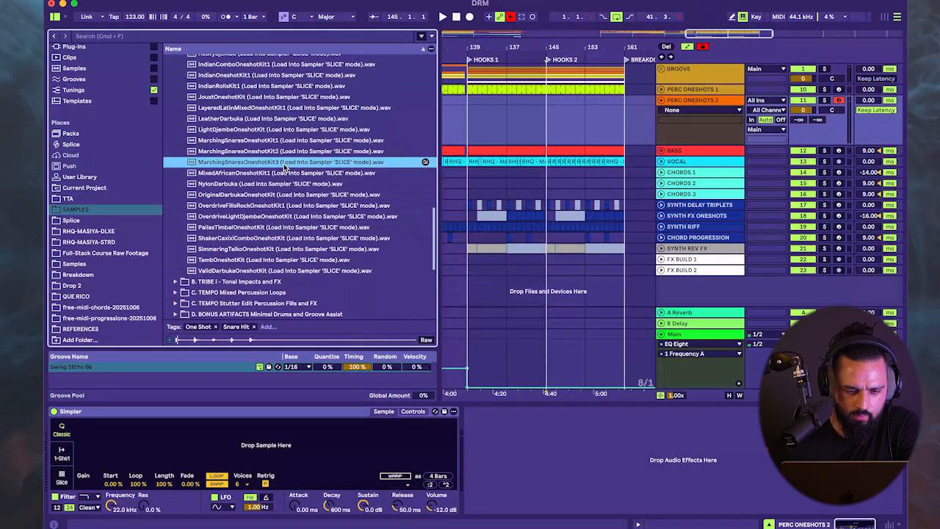
pyautogui.scroll(1, 282, 170)
pyautogui.click(282, 177)
pyautogui.scroll(1, 282, 178)
pyautogui.scroll(1, 282, 179)
pyautogui.click(282, 179)
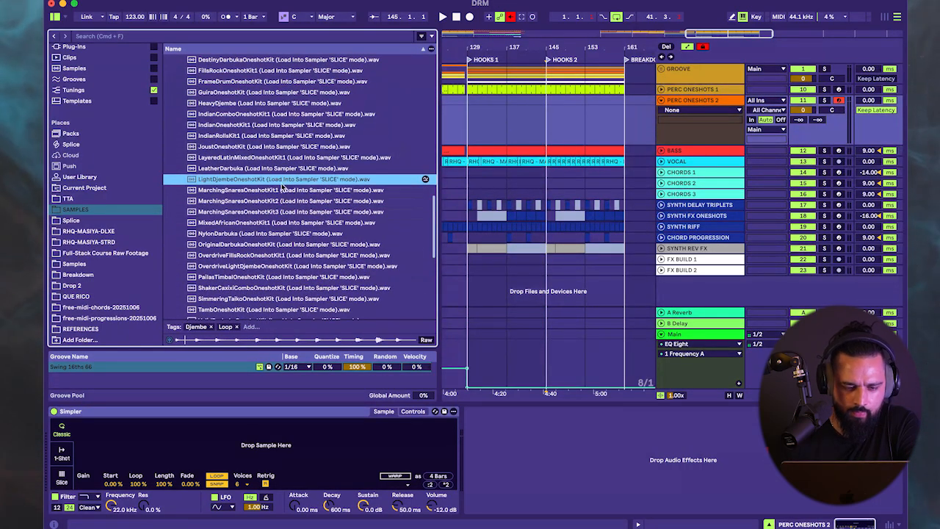
# - Compare the Indian, Valid darbuka and overdriven light djembe one-shot kits by previewing them
pyautogui.click(279, 190)
pyautogui.scroll(3, 280, 190)
pyautogui.click(284, 168)
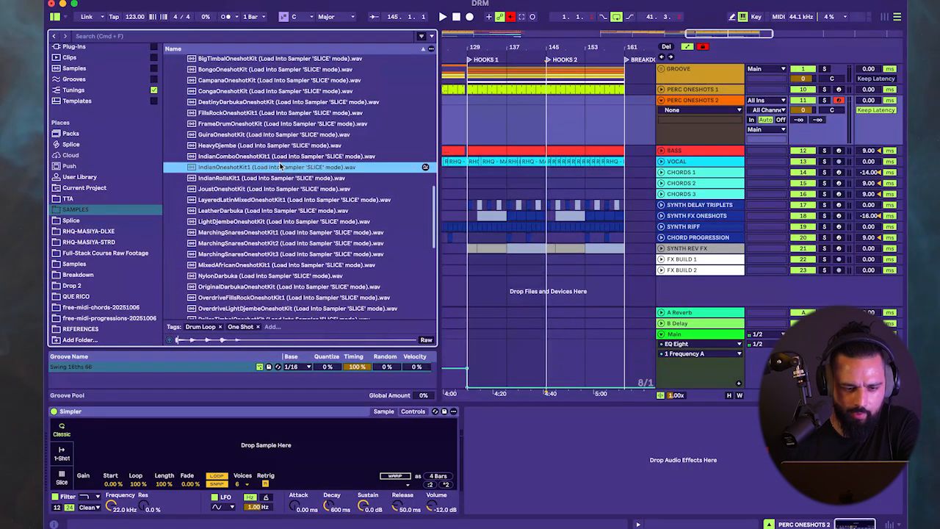
pyautogui.click(290, 135)
pyautogui.scroll(1, 291, 134)
pyautogui.scroll(1, 291, 133)
pyautogui.click(288, 148)
pyautogui.scroll(-8, 287, 151)
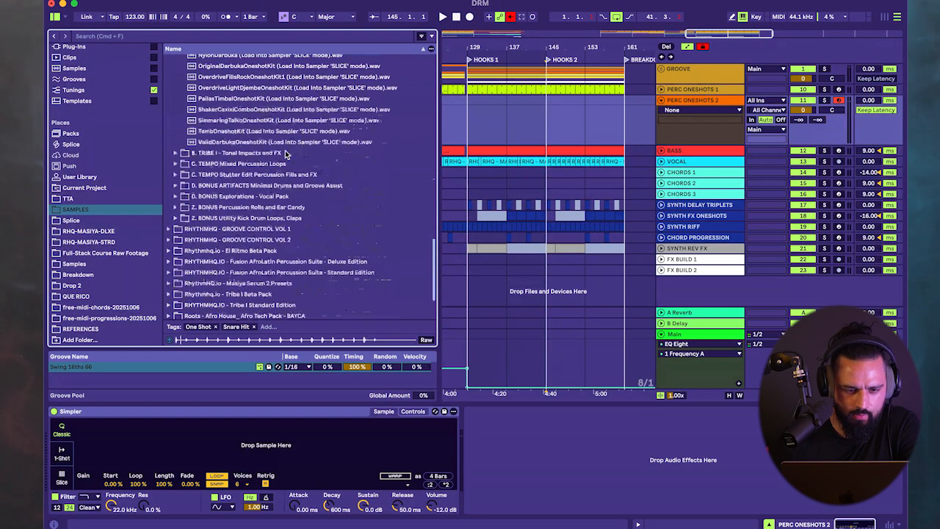
pyautogui.click(286, 147)
pyautogui.scroll(3, 286, 147)
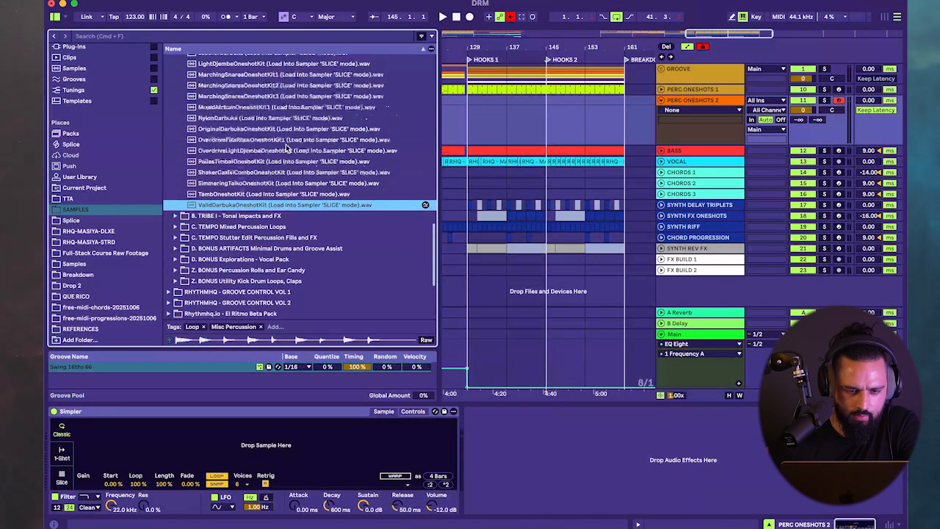
pyautogui.click(283, 174)
pyautogui.click(281, 154)
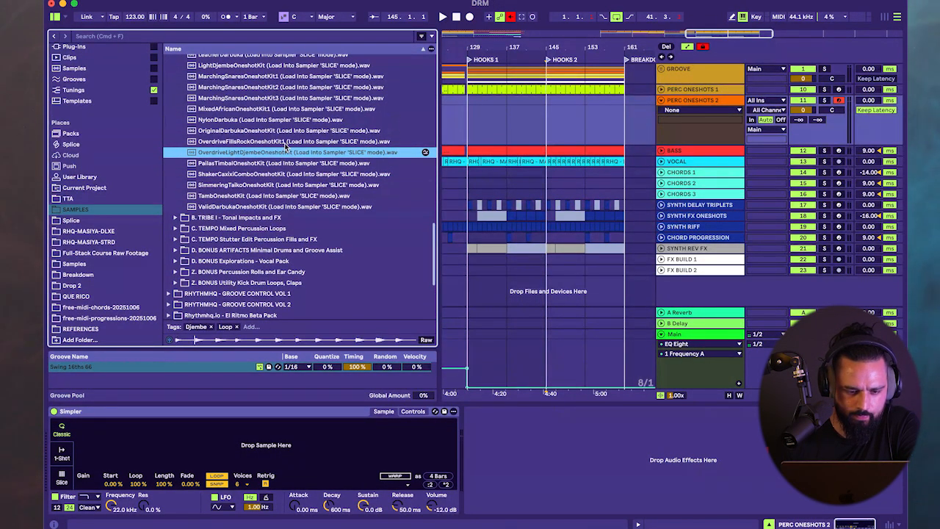
# - Load OriginalDarbukaOneshotKit into the empty Simpler on PERC ONESHOTS 2 and set it to Slice mode
pyautogui.click(292, 131)
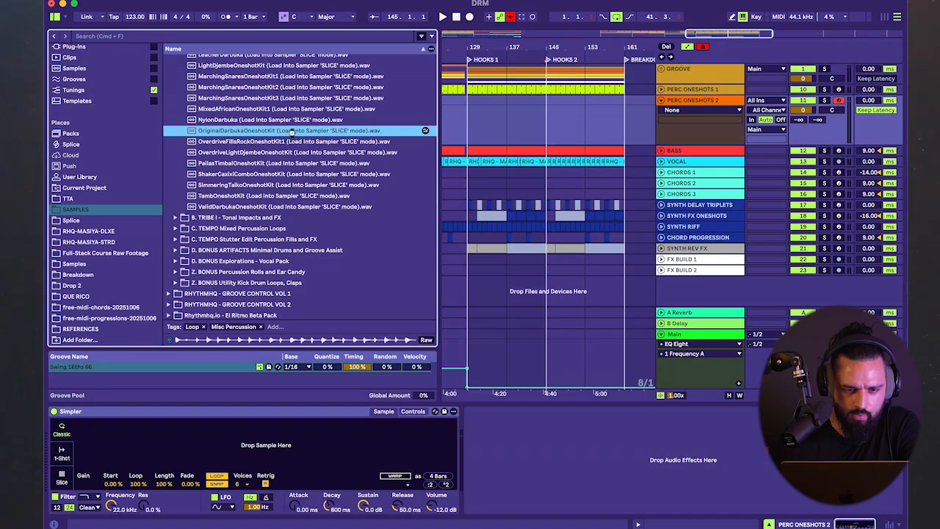
pyautogui.moveTo(292, 130); pyautogui.dragTo(237, 496)
pyautogui.click(62, 478)
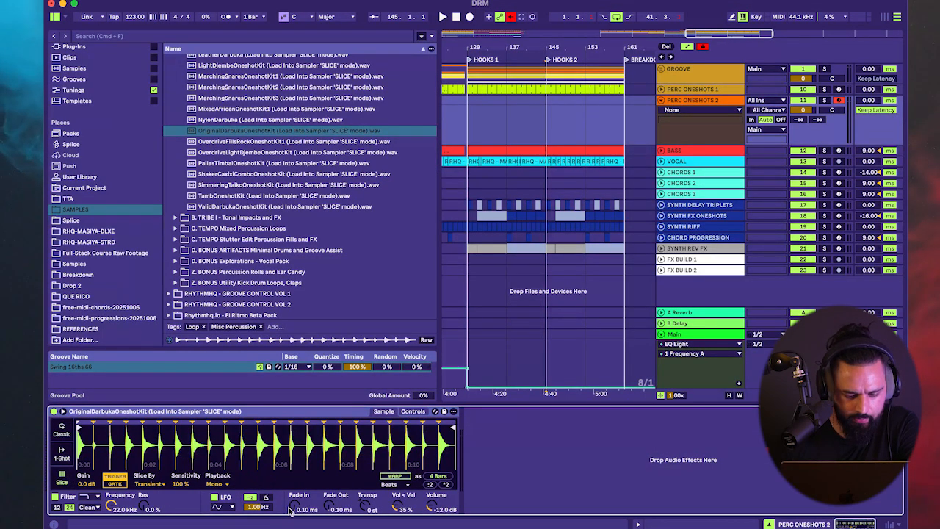
# - Raise Simpler's Fade Out to 46.6 ms, shift the computer keyboard octave down to C1 to D2 and play some slices
pyautogui.click(325, 495)
pyautogui.moveTo(328, 506); pyautogui.dragTo(328, 489)
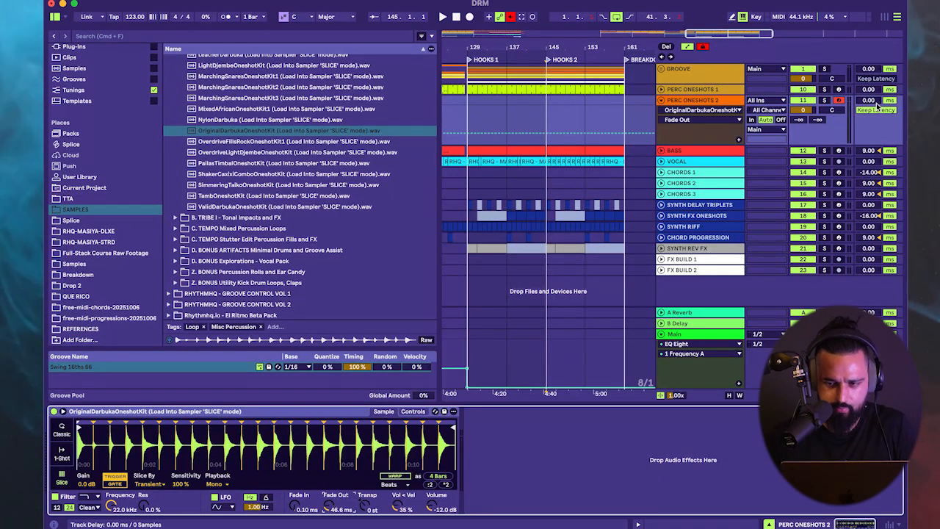
pyautogui.press('z')
pyautogui.press('a')
pyautogui.press('s')
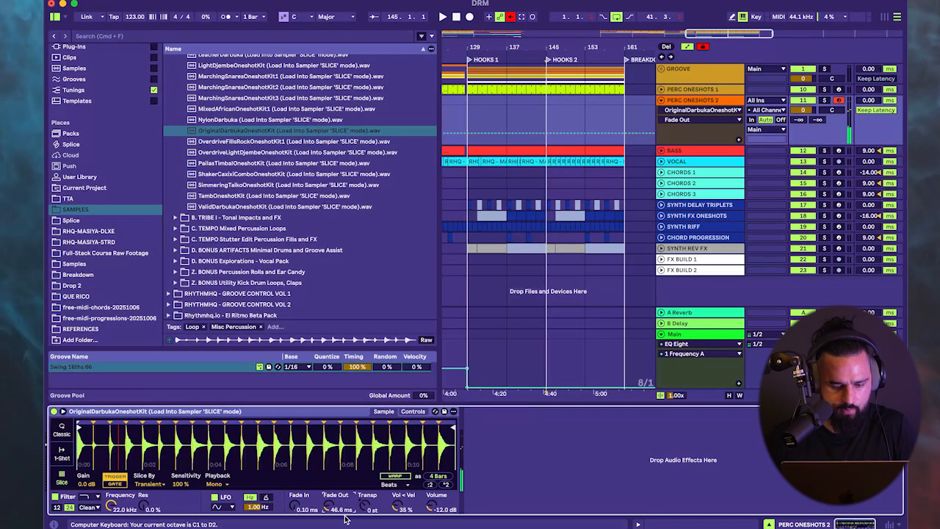
# - Try Simpler's Fade Out at 2.00 s while playing a darbuka slice repeatedly, and settle on 250 ms
pyautogui.moveTo(329, 506); pyautogui.dragTo(329, 434)
pyautogui.press('s')
pyautogui.press('s')
pyautogui.press('s')
pyautogui.press('s')
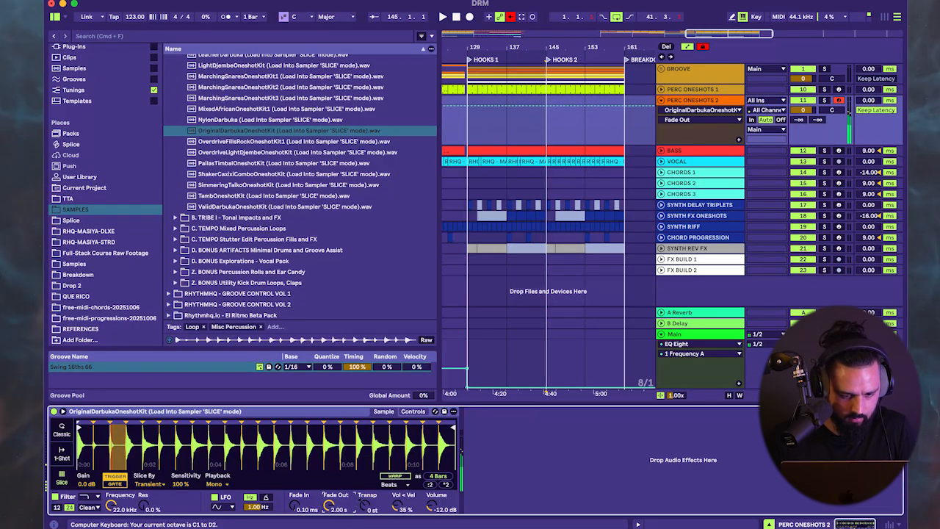
pyautogui.press('s')
pyautogui.press('s')
pyautogui.press('s')
pyautogui.moveTo(329, 506); pyautogui.dragTo(329, 459)
pyautogui.press('s')
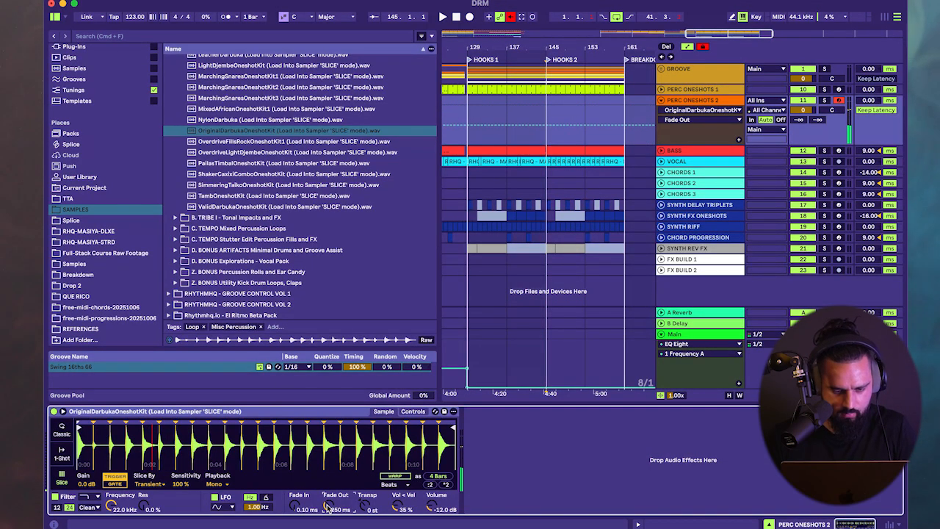
# - Find Hybrid Reverb among the audio effects and add it after Simpler on PERC ONESHOTS 2
pyautogui.scroll(5, 103, 183)
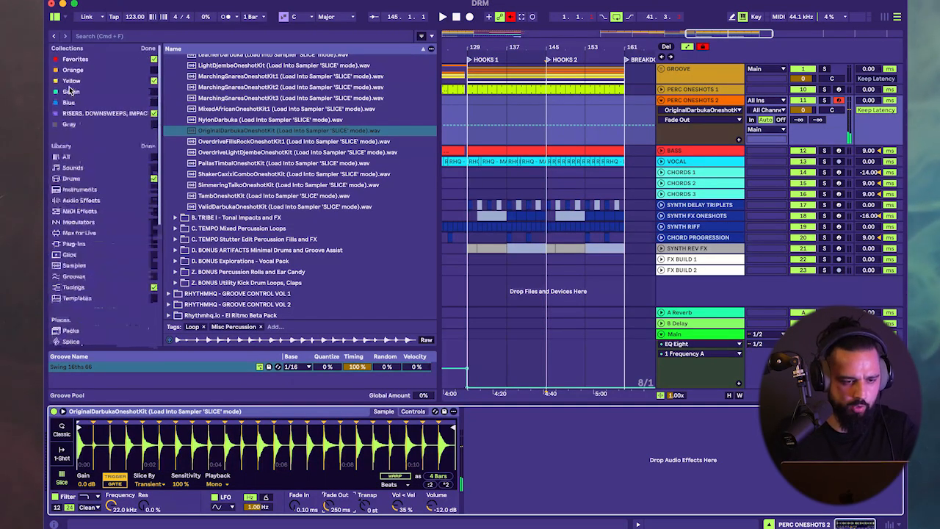
pyautogui.click(81, 200)
pyautogui.scroll(10, 215, 209)
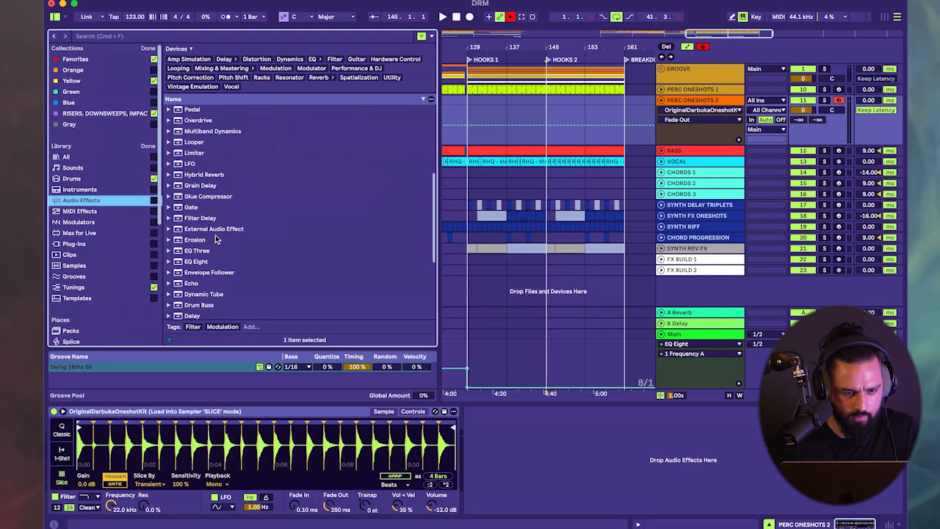
pyautogui.scroll(-3, 215, 249)
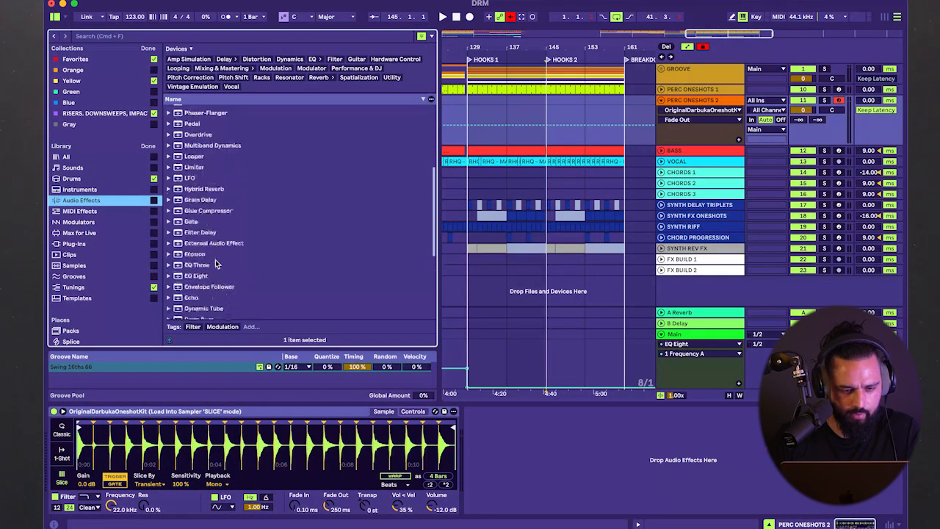
pyautogui.click(206, 190)
pyautogui.moveTo(543, 434); pyautogui.dragTo(543, 435)
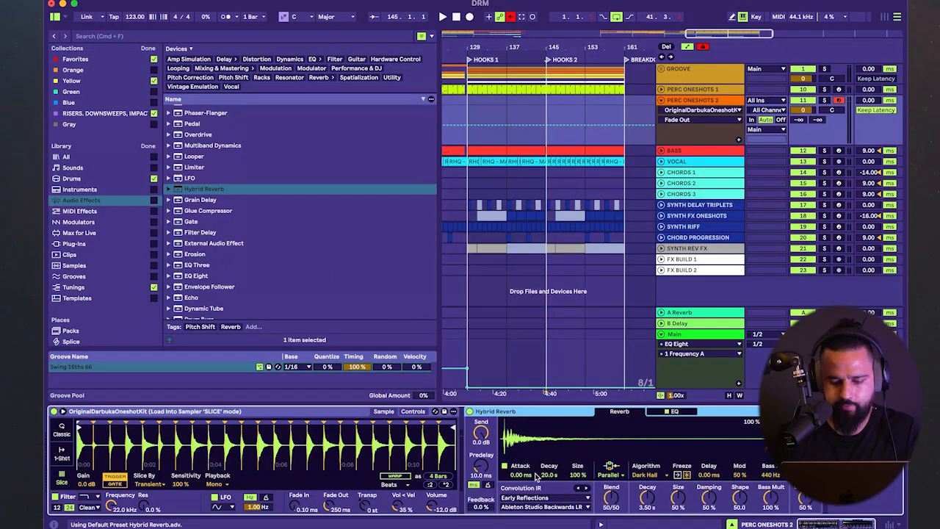
# - Set Hybrid Reverb's convolution category to Springs, Dry/Wet to 24 % and algorithm Decay to 1.52 s
pyautogui.click(539, 500)
pyautogui.click(530, 463)
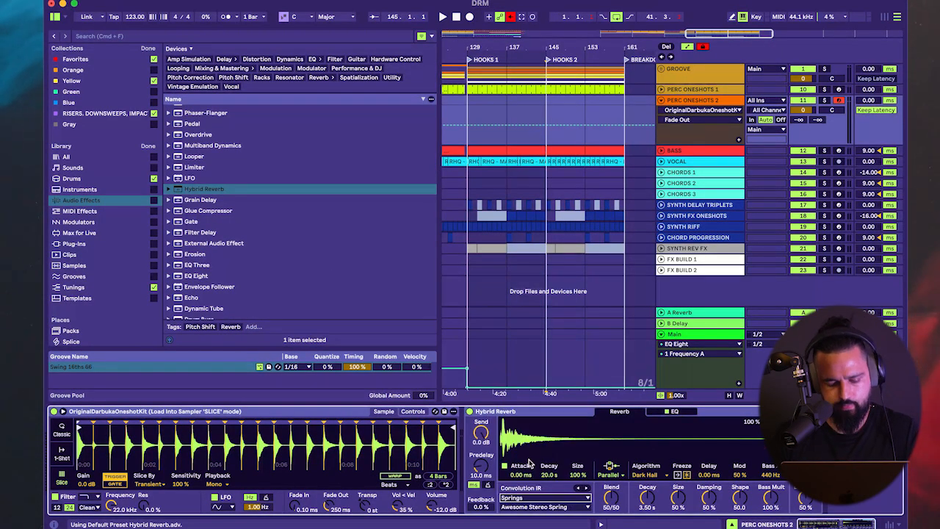
pyautogui.click(805, 501)
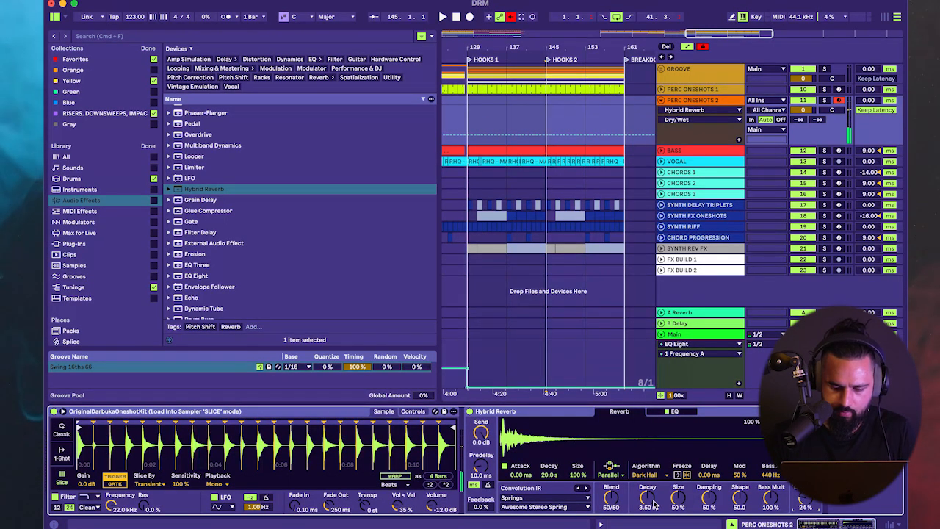
pyautogui.moveTo(647, 500); pyautogui.dragTo(647, 518)
pyautogui.scroll(-5, 472, 132)
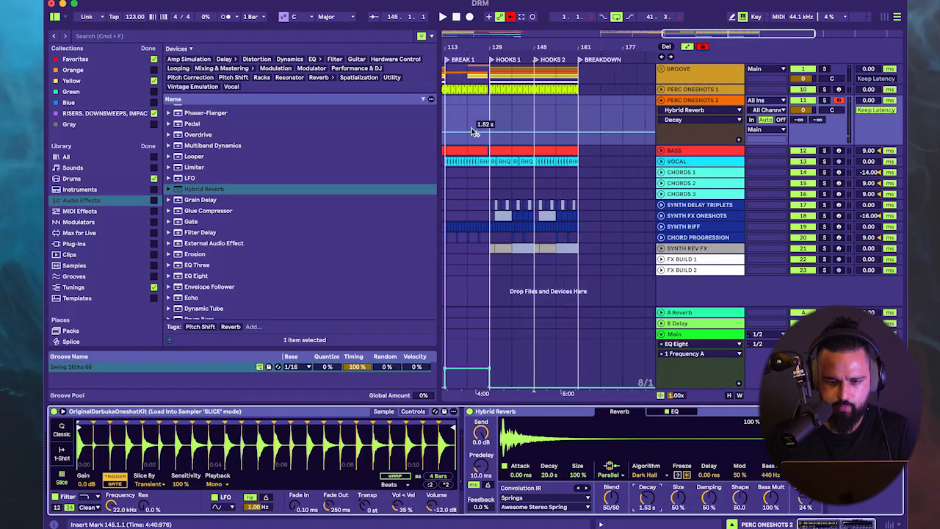
pyautogui.hscroll(-3, 476, 133)
# - Change the reverb's convolution category to Bigger Spaces and choose the Shimmering Sky LR impulse response
pyautogui.click(533, 497)
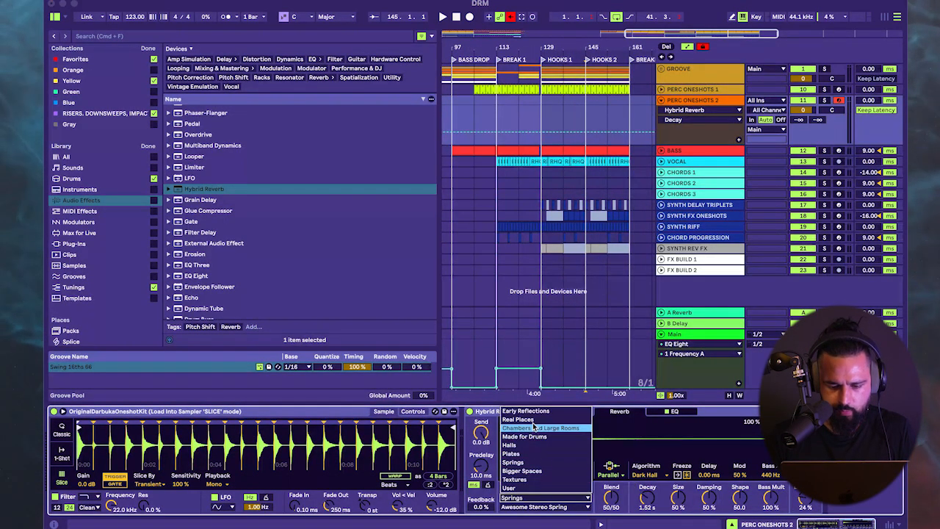
pyautogui.click(533, 472)
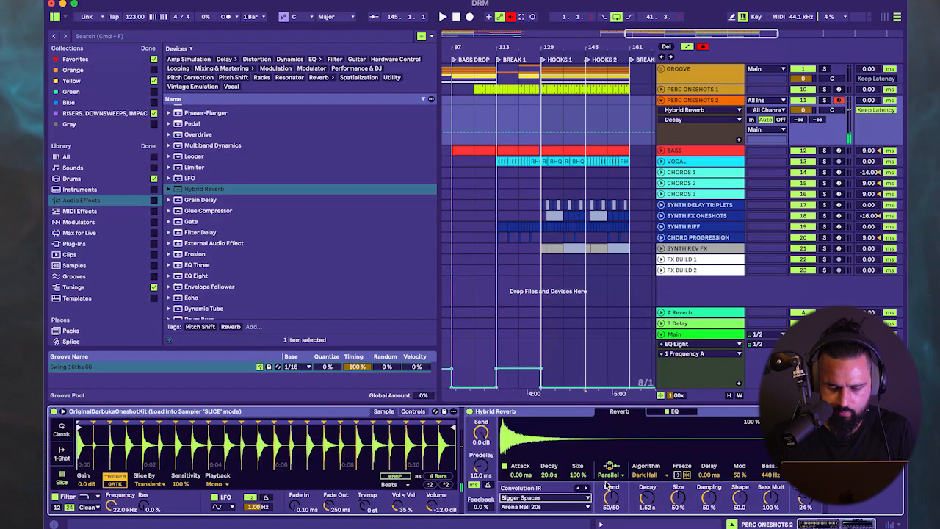
pyautogui.click(568, 506)
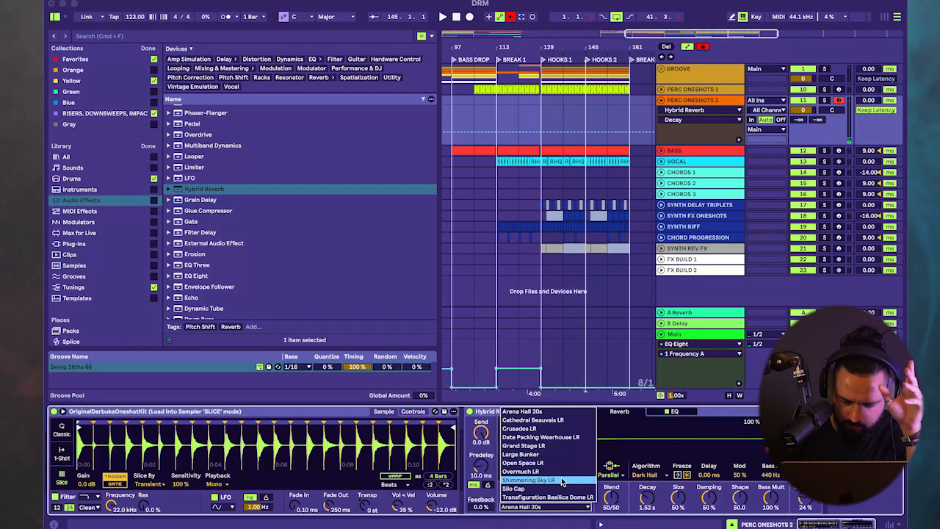
pyautogui.click(562, 480)
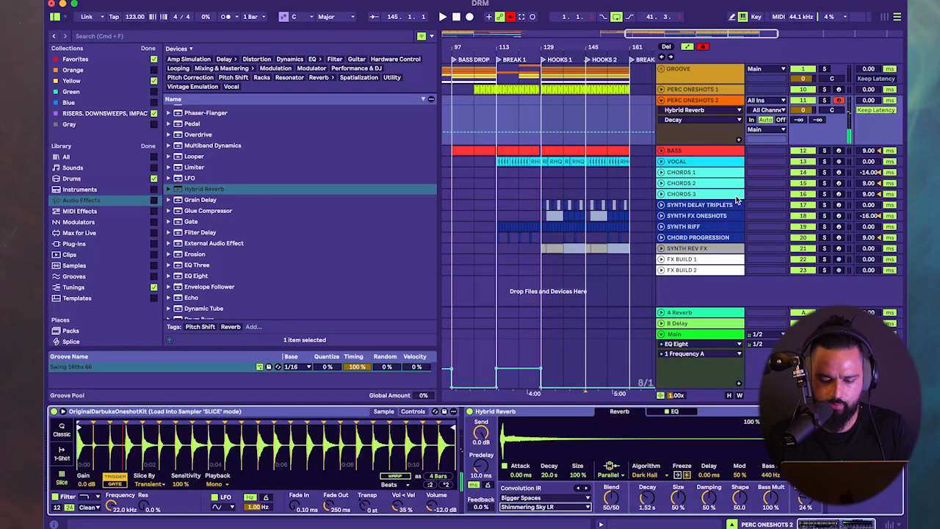
# - Perform darbuka slices on PERC ONESHOTS 2 during playback of HOOKS 2, and extend the resulting clip back to bar 145
pyautogui.click(517, 107)
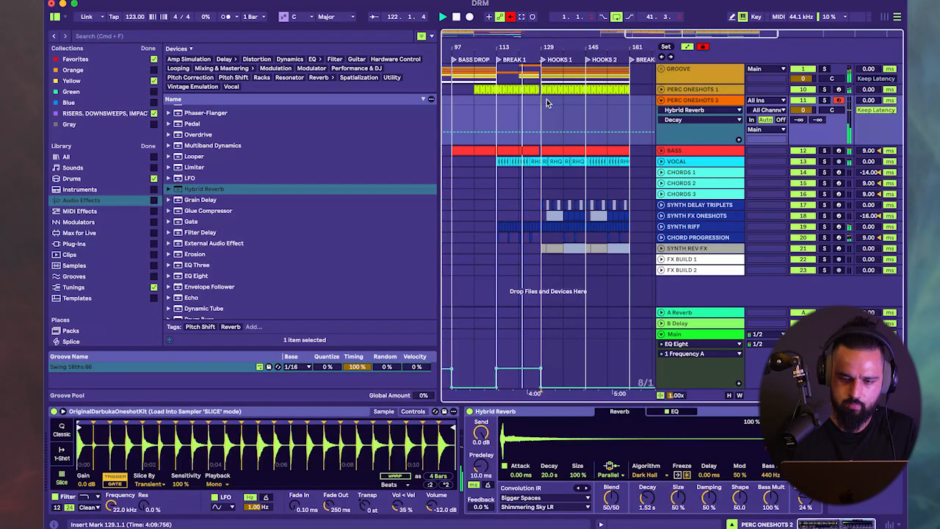
pyautogui.click(546, 99)
pyautogui.hscroll(2, 598, 141)
pyautogui.press('space')
pyautogui.press('space')
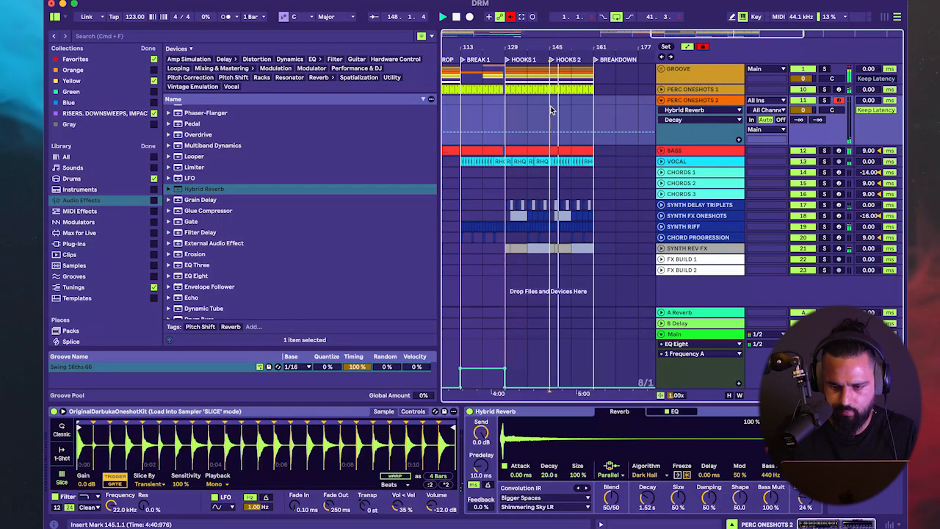
pyautogui.press('j')
pyautogui.press('u')
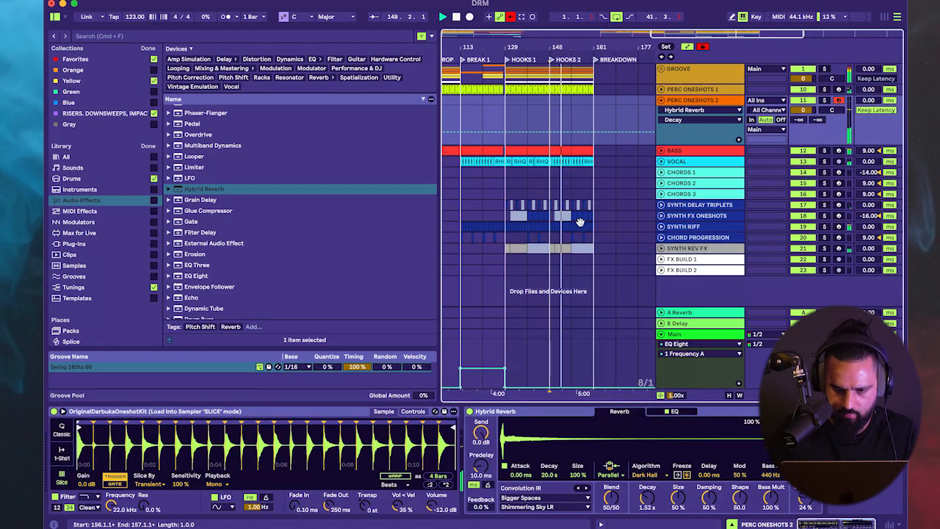
pyautogui.scroll(3, 580, 222)
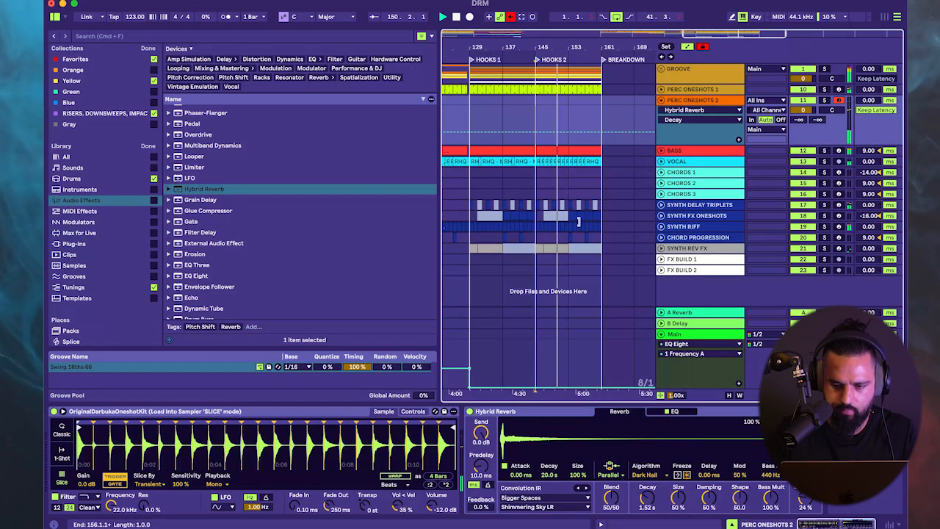
pyautogui.scroll(3, 579, 222)
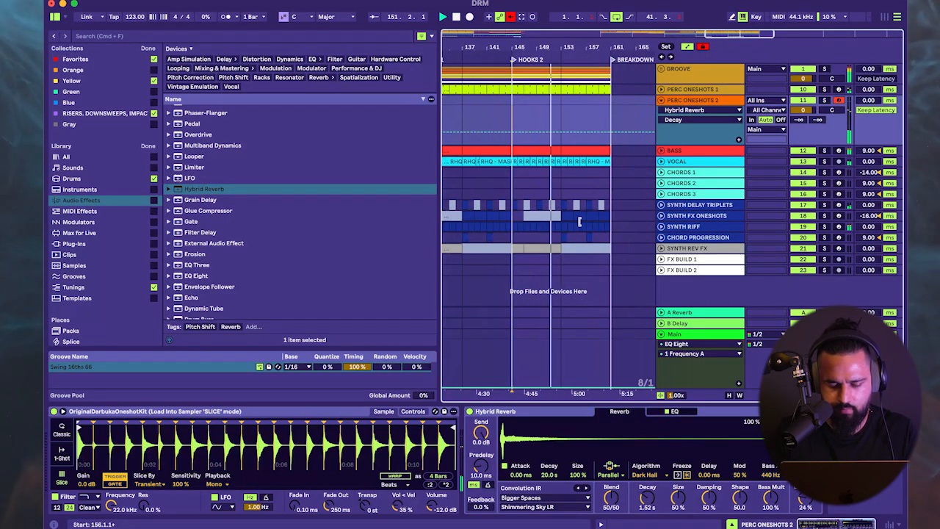
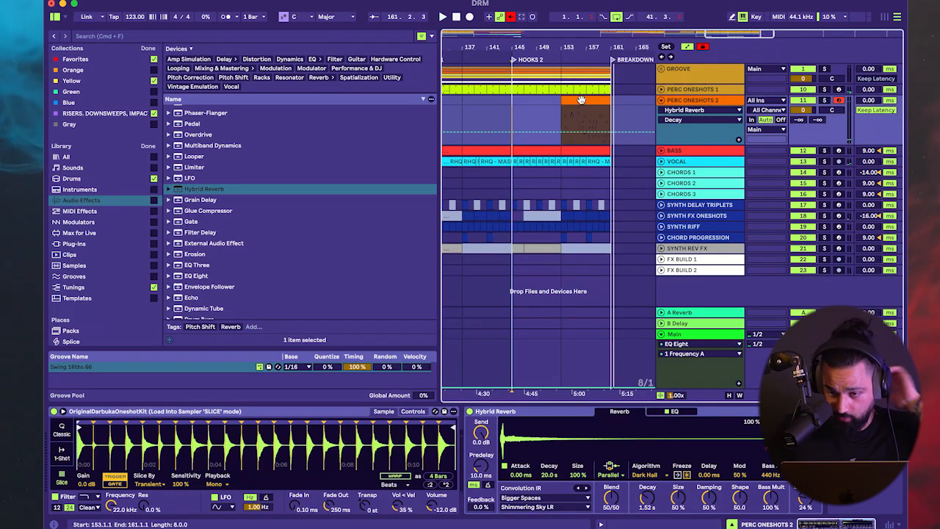
pyautogui.click(562, 101)
# - Unfold the VOCAL track and copy its bars 153–161 clips over bars 145–153
pyautogui.click(655, 161)
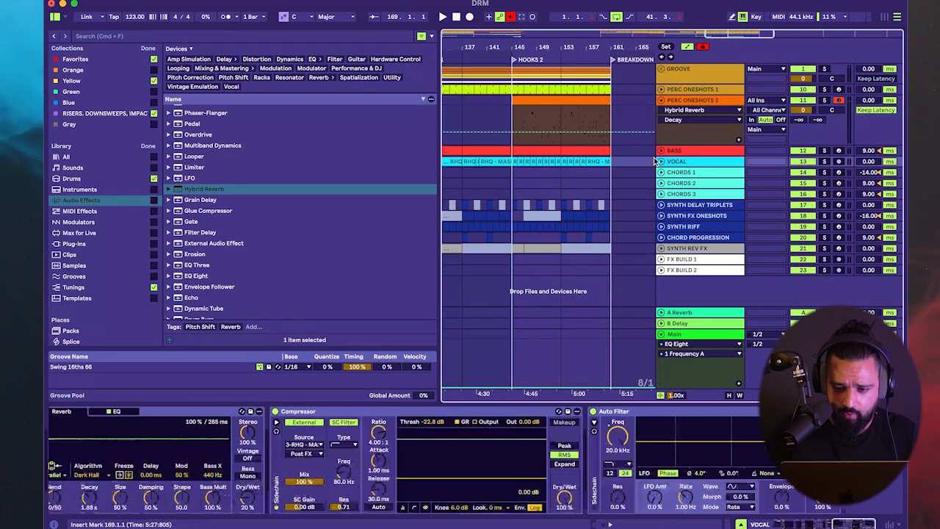
pyautogui.click(660, 161)
pyautogui.click(568, 165)
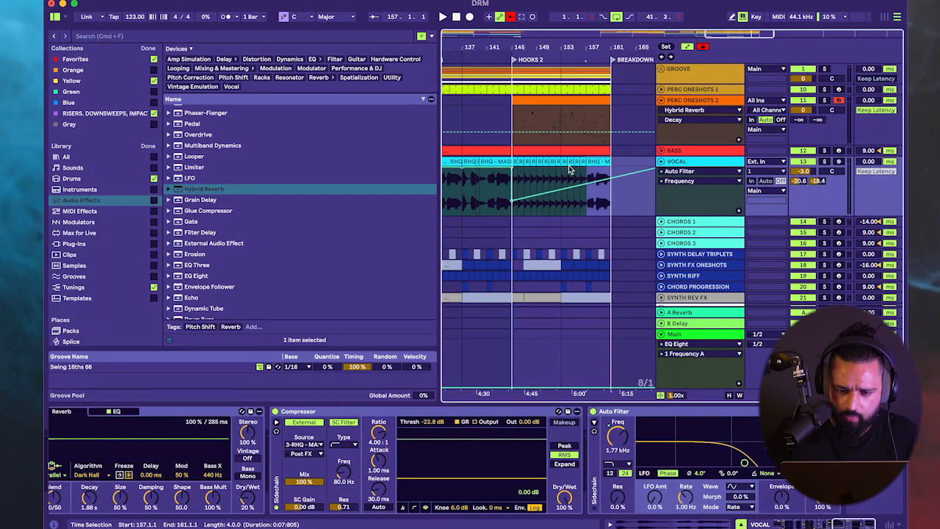
pyautogui.click(514, 165)
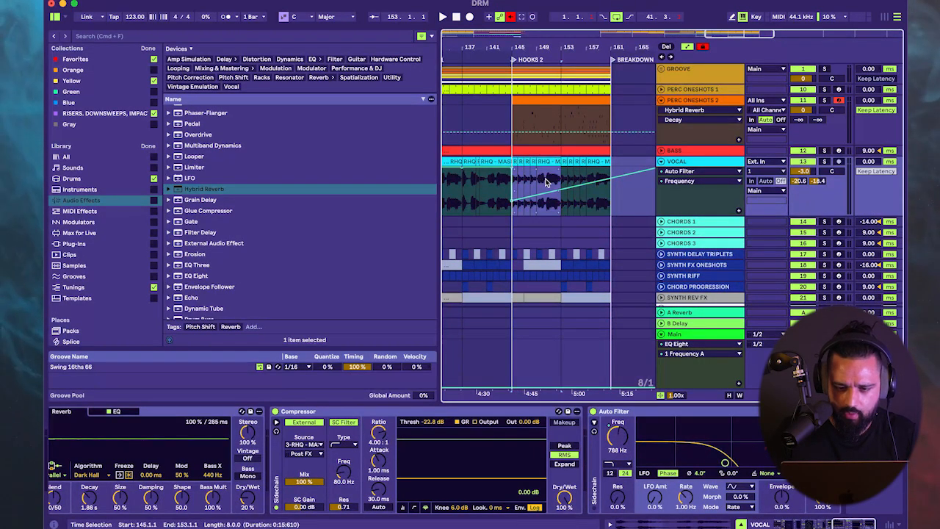
# - Play the arrangement from bar 137 in HOOKS 1 and set the fixed grid to 1/4
pyautogui.click(514, 92)
pyautogui.click(513, 101)
pyautogui.hscroll(-1, 500, 116)
pyautogui.press('-')
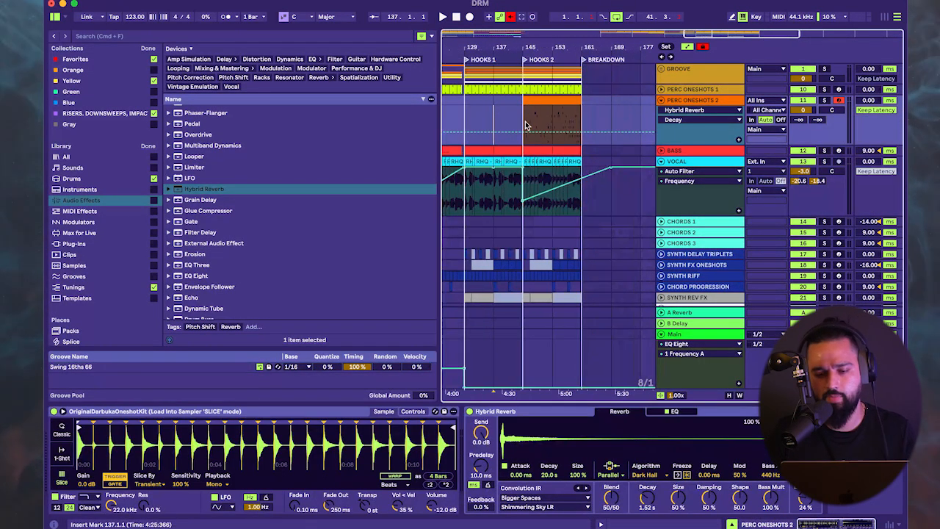
pyautogui.rightClick(517, 131)
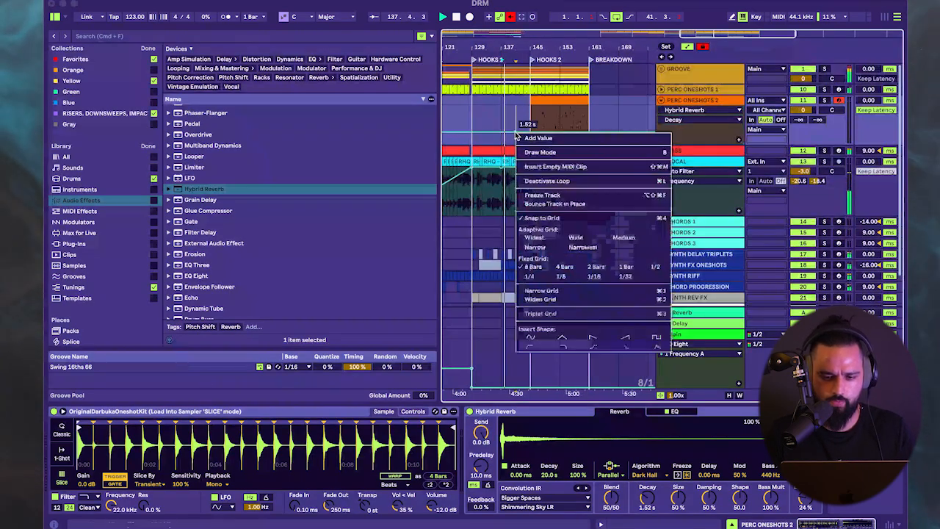
pyautogui.click(526, 274)
# - Find and unfold the SYNTH REV FX track and set its track volume to -3.7 dB
pyautogui.scroll(-2, 533, 228)
pyautogui.hscroll(-10, 533, 228)
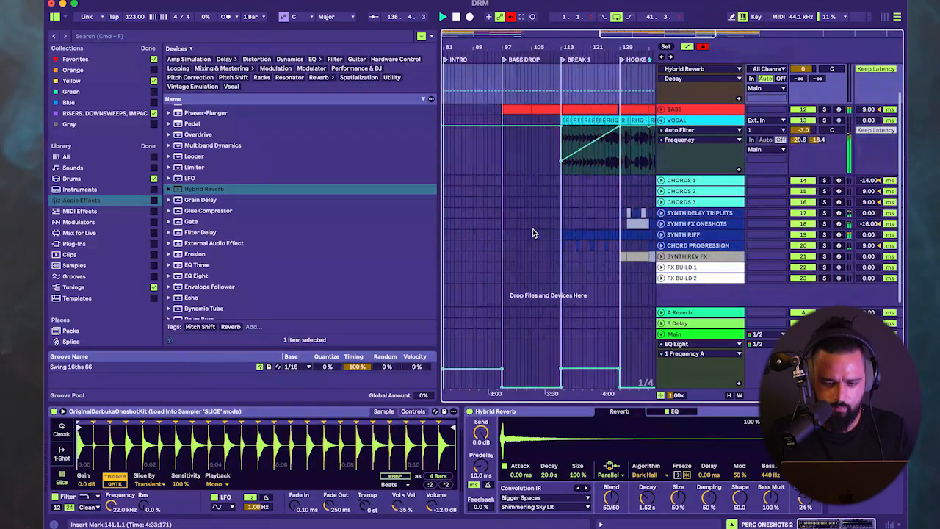
pyautogui.hscroll(-4, 533, 228)
pyautogui.scroll(3, 464, 238)
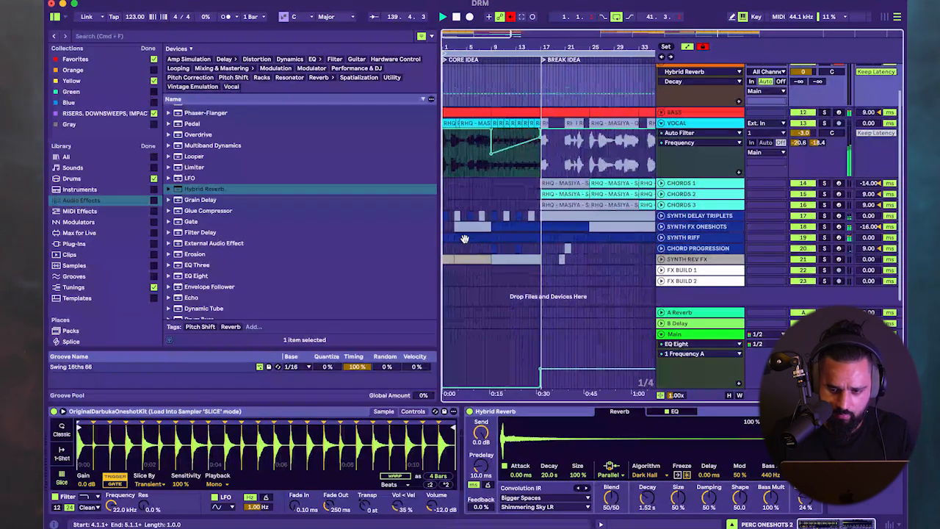
pyautogui.click(472, 261)
pyautogui.hscroll(15, 623, 294)
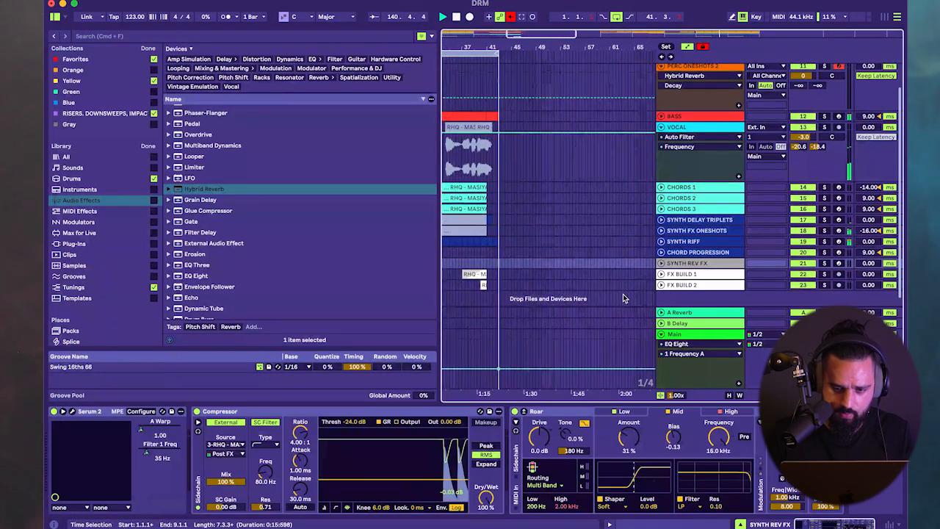
pyautogui.hscroll(1, 623, 294)
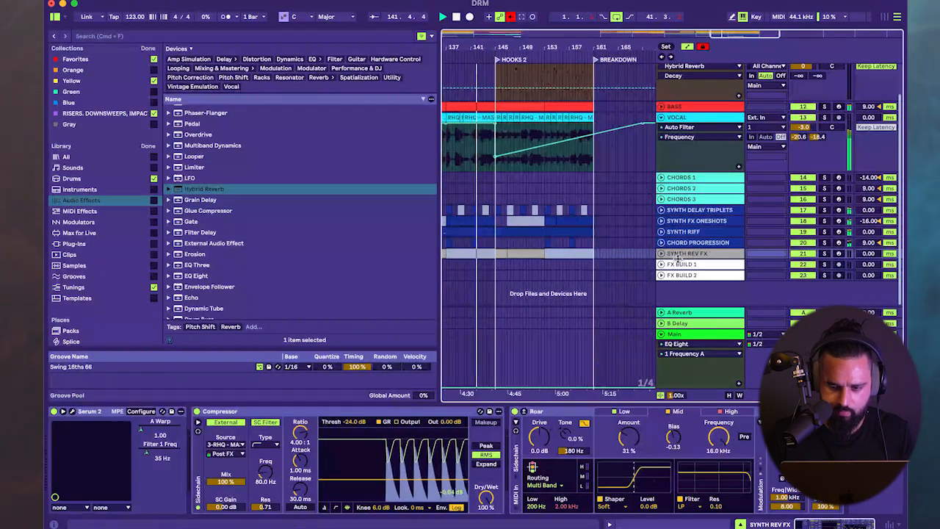
pyautogui.click(661, 253)
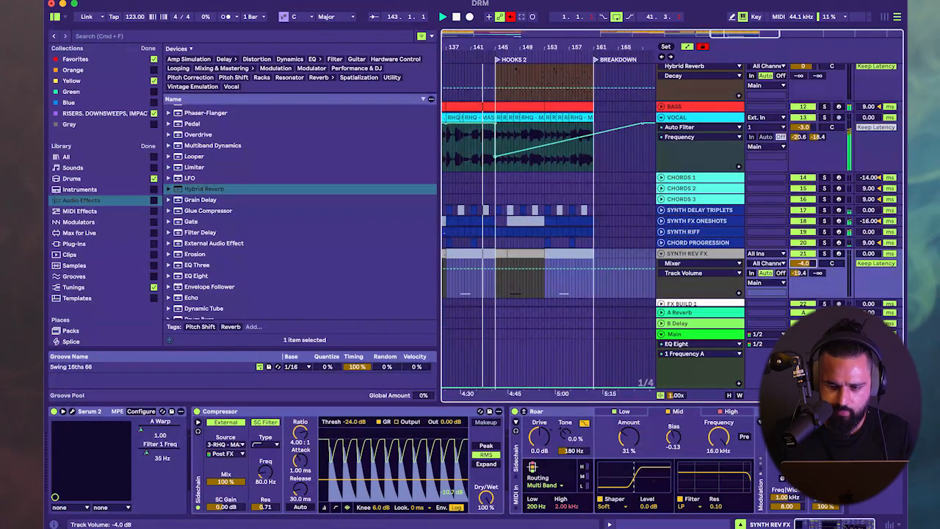
pyautogui.scroll(3, 578, 144)
pyautogui.hscroll(-2, 579, 145)
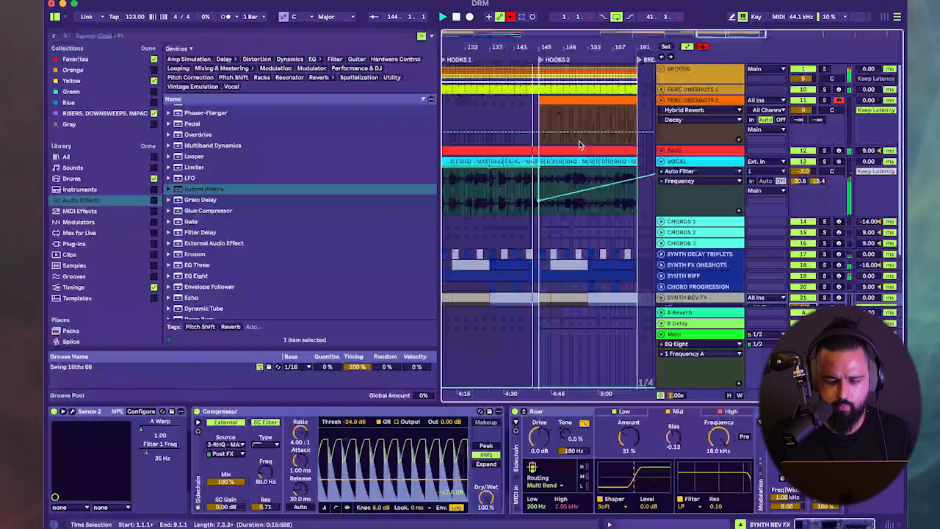
# - Set the A Reverb send of PERC ONESHOTS 2 to -14.7 dB and listen to it in HOOKS 2
pyautogui.hscroll(2, 579, 145)
pyautogui.moveTo(793, 120); pyautogui.dragTo(795, 122)
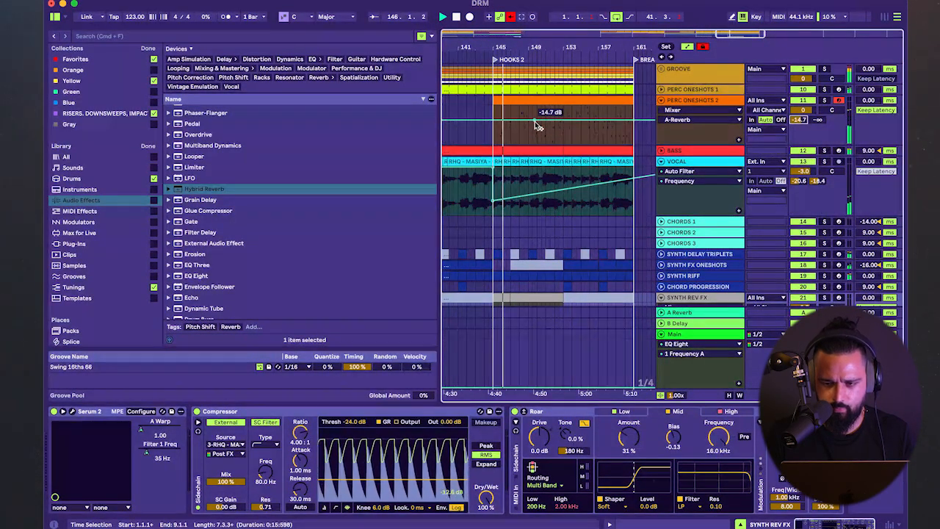
pyautogui.scroll(3, 541, 112)
pyautogui.hscroll(-2, 541, 113)
pyautogui.hscroll(2, 541, 112)
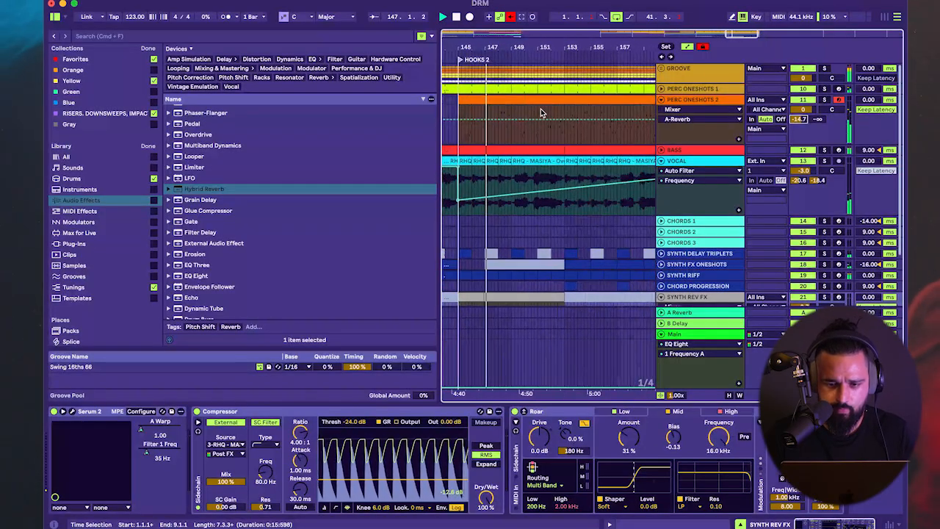
pyautogui.hscroll(-1, 541, 112)
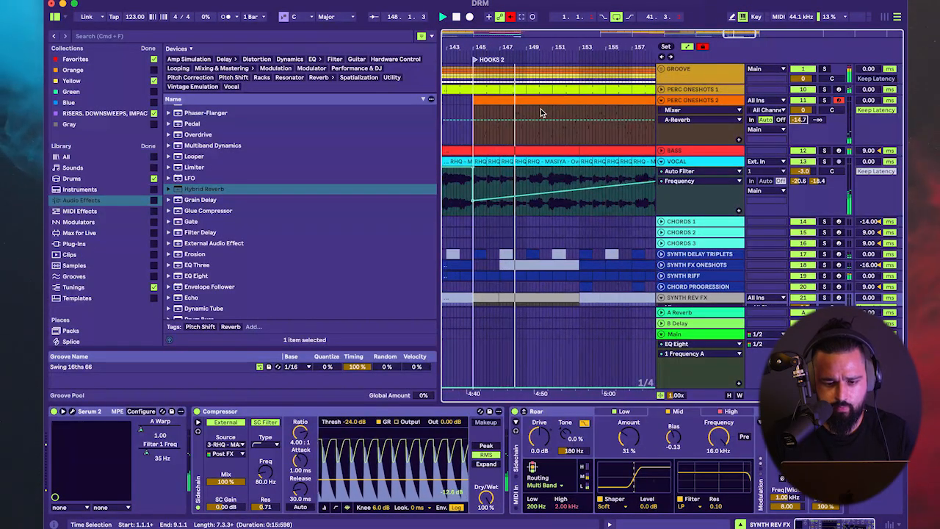
pyautogui.scroll(-3, 649, 288)
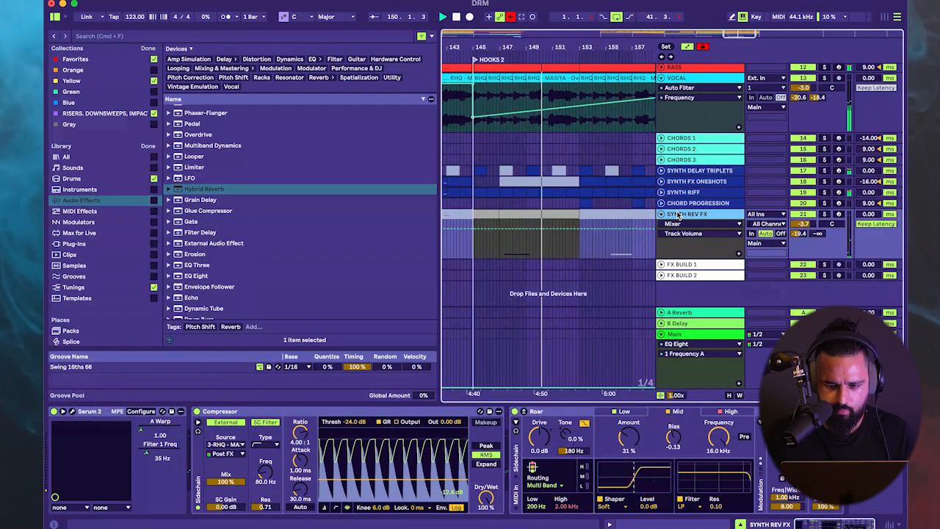
pyautogui.scroll(3, 568, 139)
# - Solo PERC ONESHOTS 2 and audition its HOOKS 2 clip, splitting it at bars 149 and 150
pyautogui.click(536, 130)
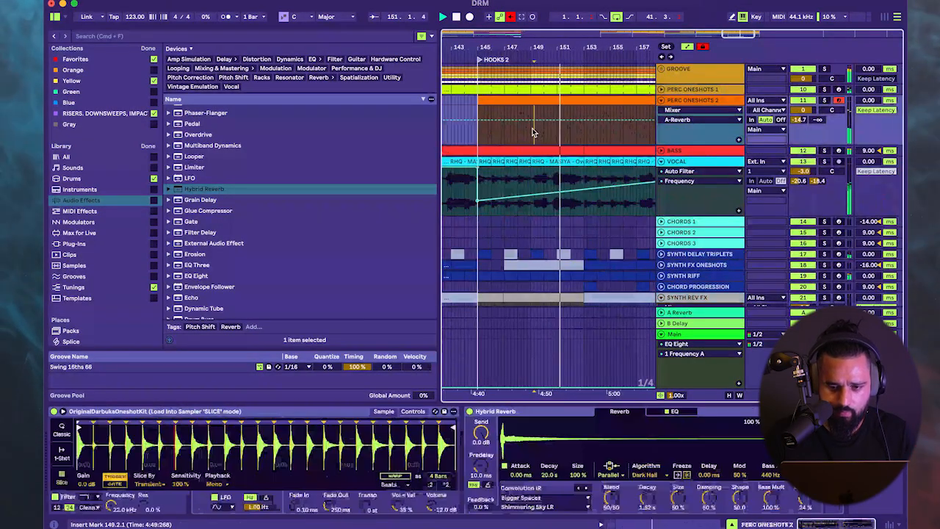
pyautogui.press('space')
pyautogui.press('space')
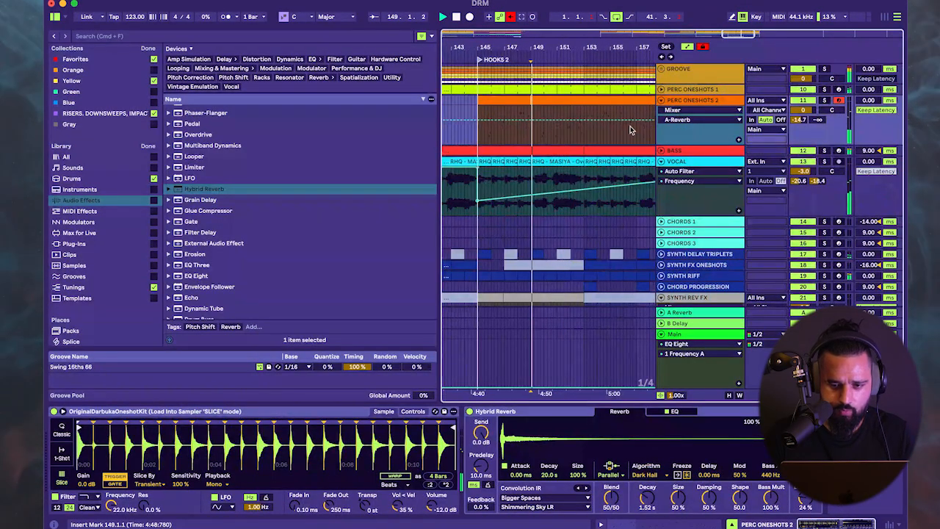
pyautogui.click(824, 100)
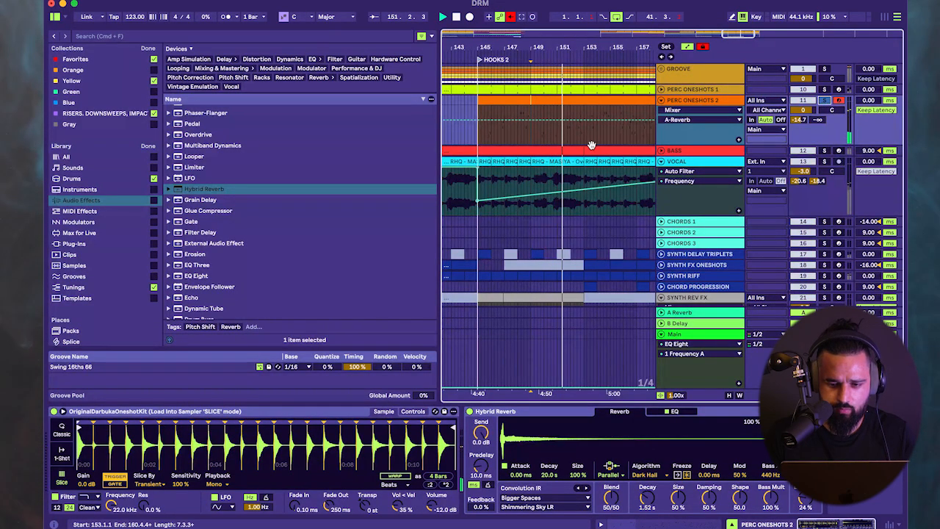
pyautogui.press('space')
pyautogui.click(543, 137)
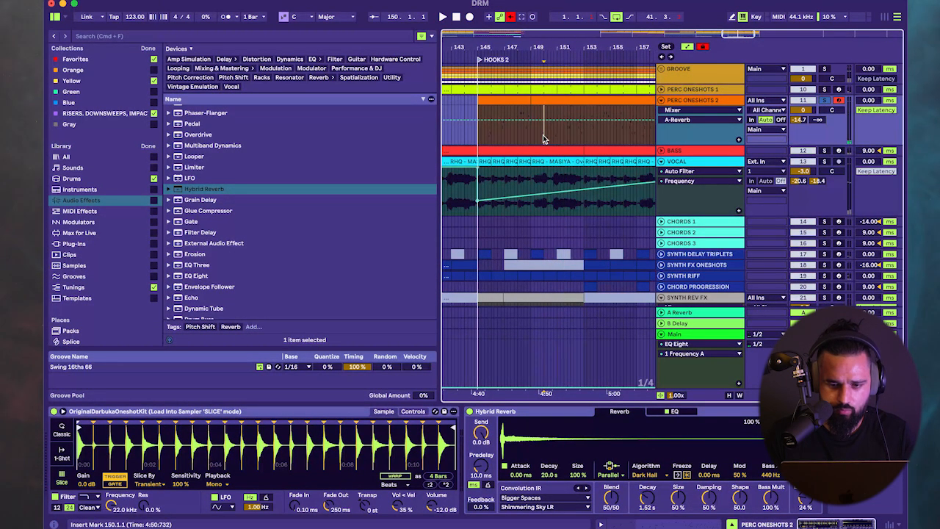
pyautogui.click(583, 112)
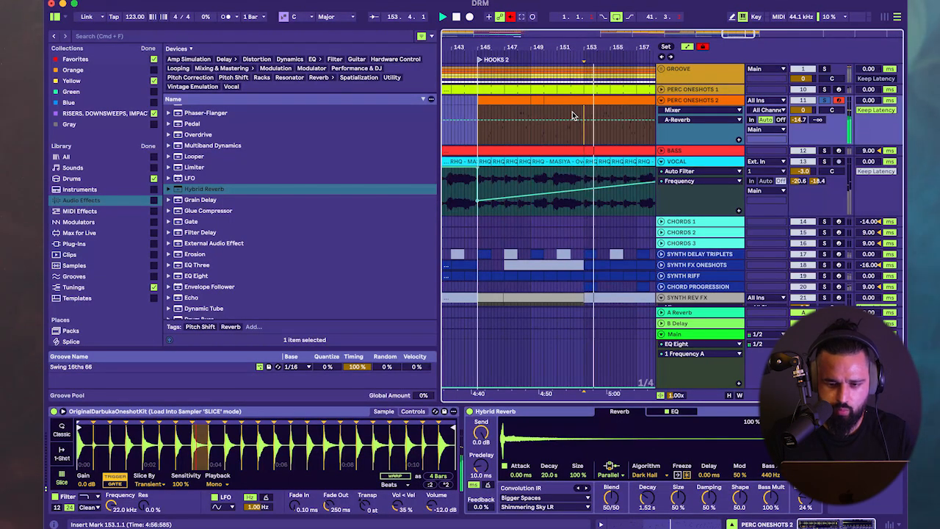
# - Set the fixed grid to 1 Bar and clear bars 149–152 and 153–155 of the PERC ONESHOTS 2 clip
pyautogui.rightClick(604, 118)
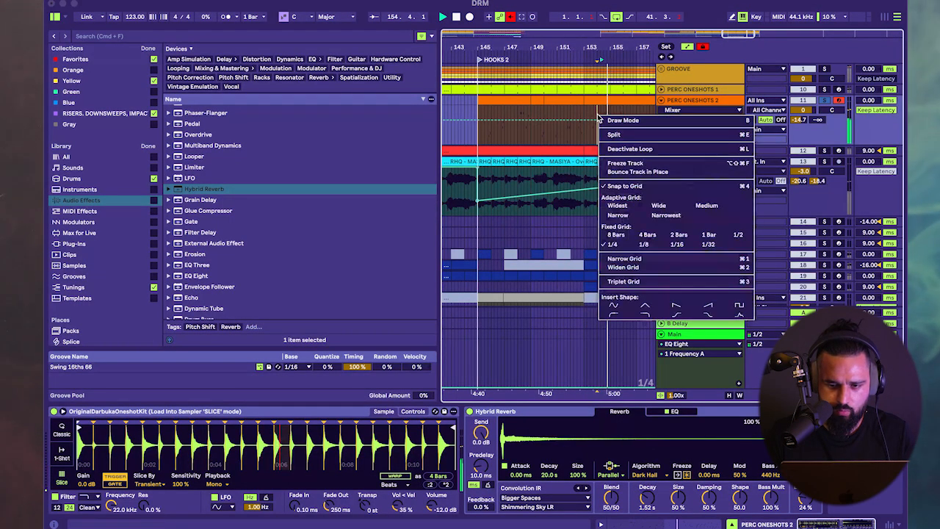
pyautogui.click(699, 234)
pyautogui.press('space')
pyautogui.moveTo(610, 117); pyautogui.dragTo(537, 102)
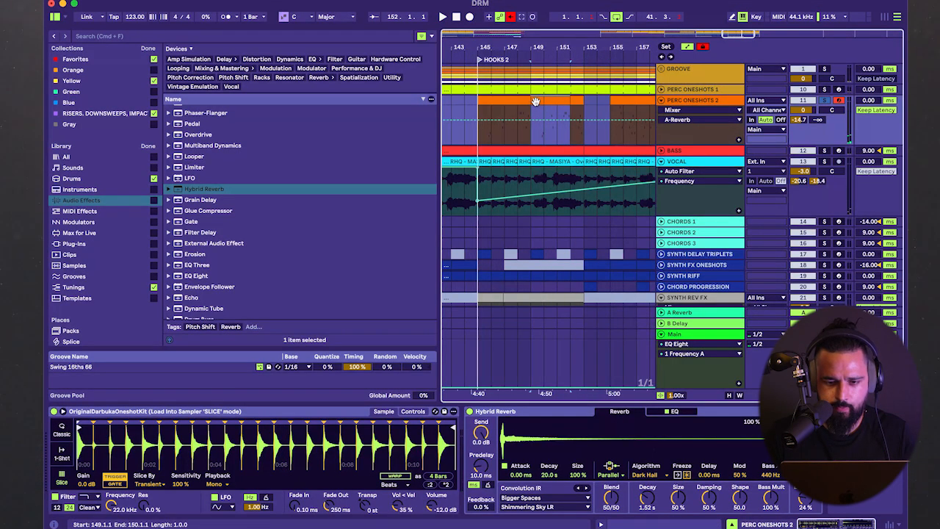
pyautogui.click(527, 102)
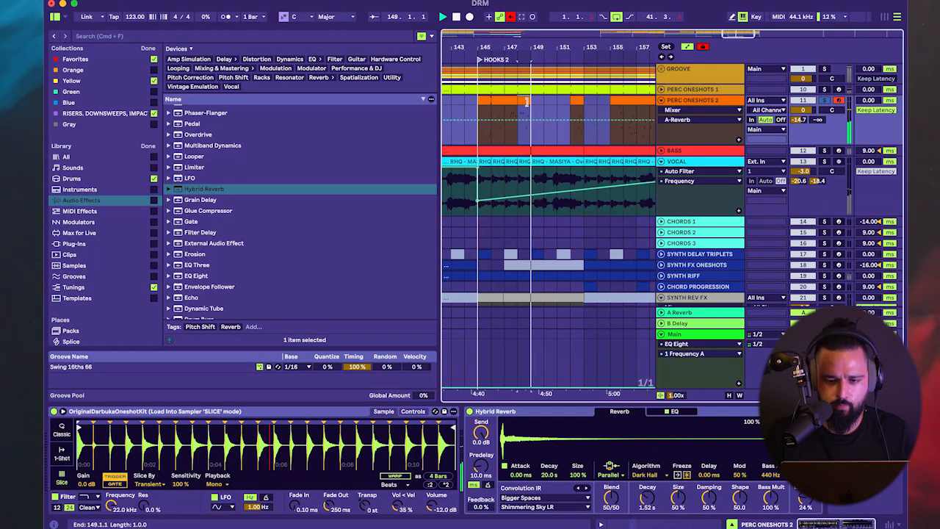
pyautogui.press('space')
# - Unsolo PERC ONESHOTS 2 and play HOOKS 2 from bar 145 to hear the darbuka hits in the full mix
pyautogui.click(482, 102)
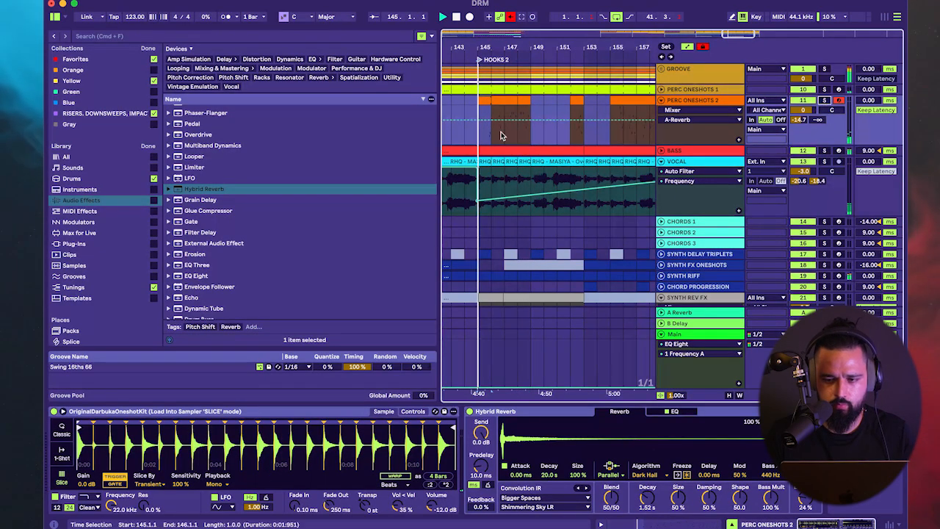
pyautogui.scroll(-5, 500, 135)
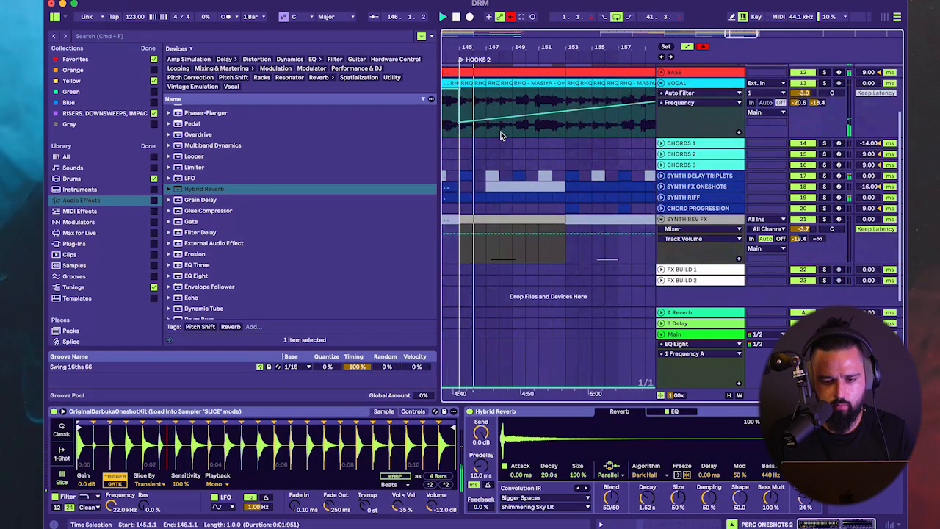
pyautogui.scroll(5, 500, 135)
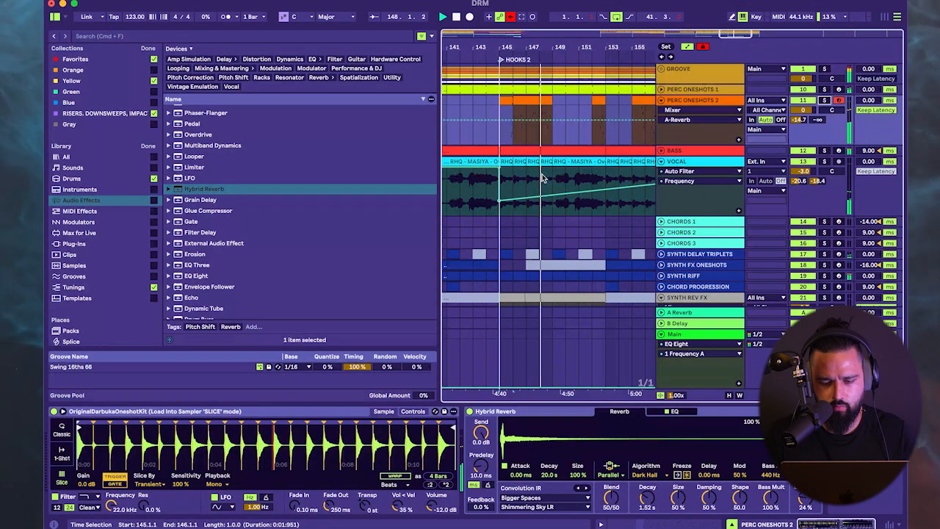
pyautogui.scroll(-5, 544, 178)
pyautogui.scroll(5, 543, 178)
# - Lower the first two notes of the darbuka clip at bar 148, taking the second down to E1 at velocity 1
pyautogui.click(547, 101)
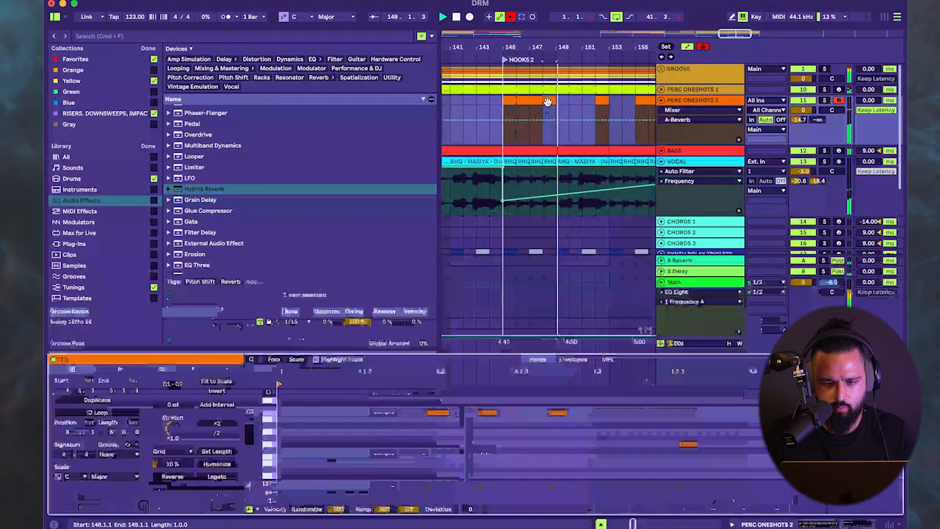
pyautogui.click(488, 418)
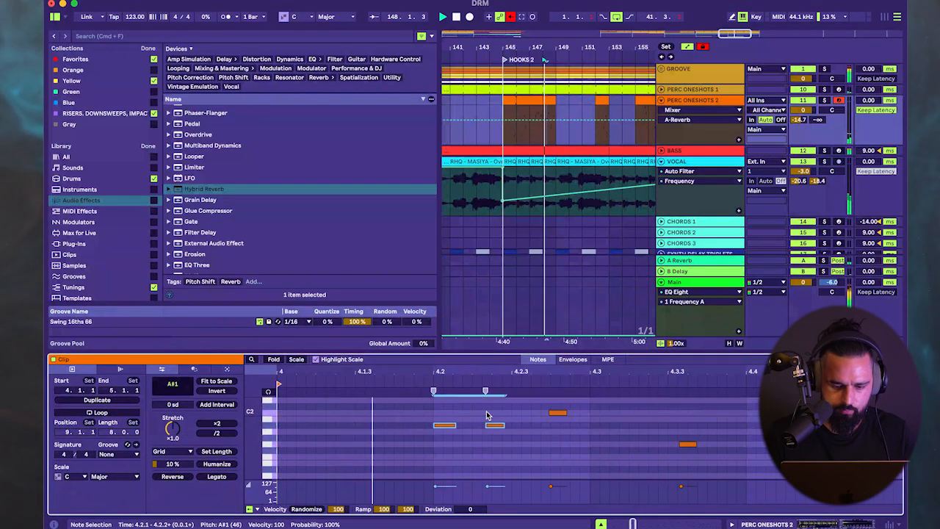
pyautogui.press('Down')
pyautogui.press('Down')
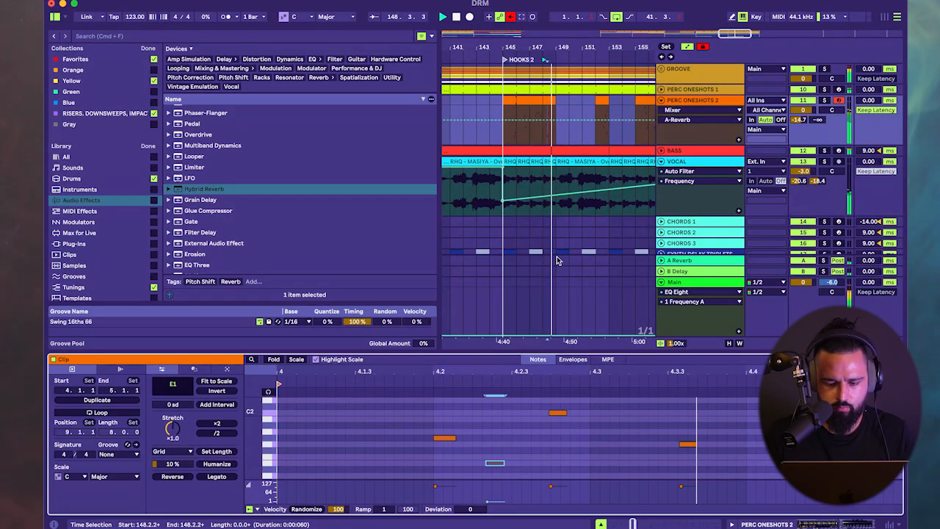
# - In the bar 148 darbuka clip, lower the third note to G#1 and raise the fourth to B1, shifting it slightly earlier
pyautogui.moveTo(558, 459); pyautogui.dragTo(558, 439)
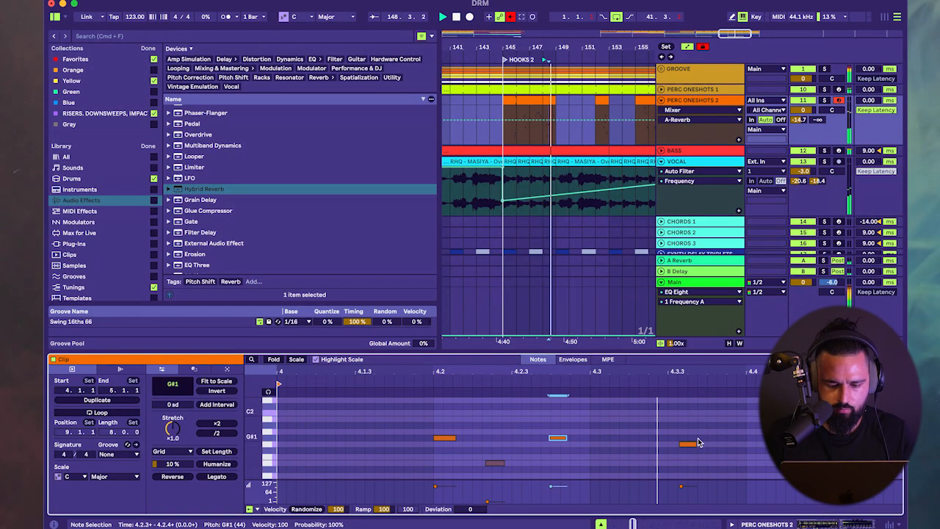
pyautogui.moveTo(690, 439); pyautogui.dragTo(683, 417)
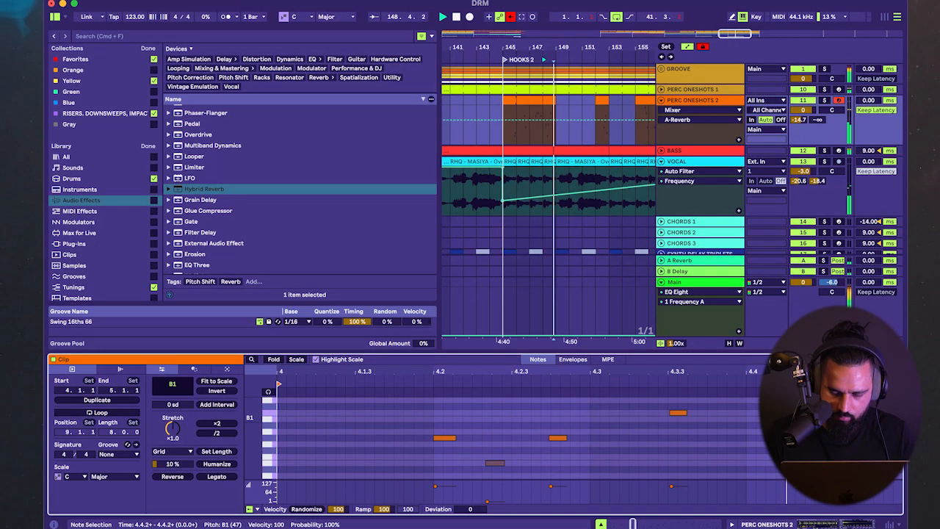
# - Insert an Echo effect between the sampler and Hybrid Reverb on PERC ONESHOTS 2 and set it to Ping Pong
pyautogui.doubleClick(701, 101)
pyautogui.press('space')
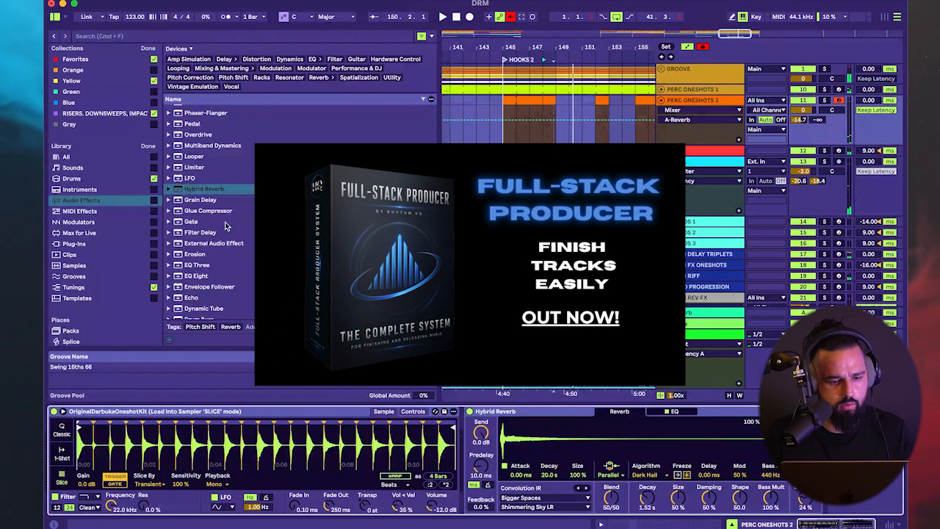
pyautogui.scroll(-5, 220, 224)
pyautogui.scroll(4, 206, 206)
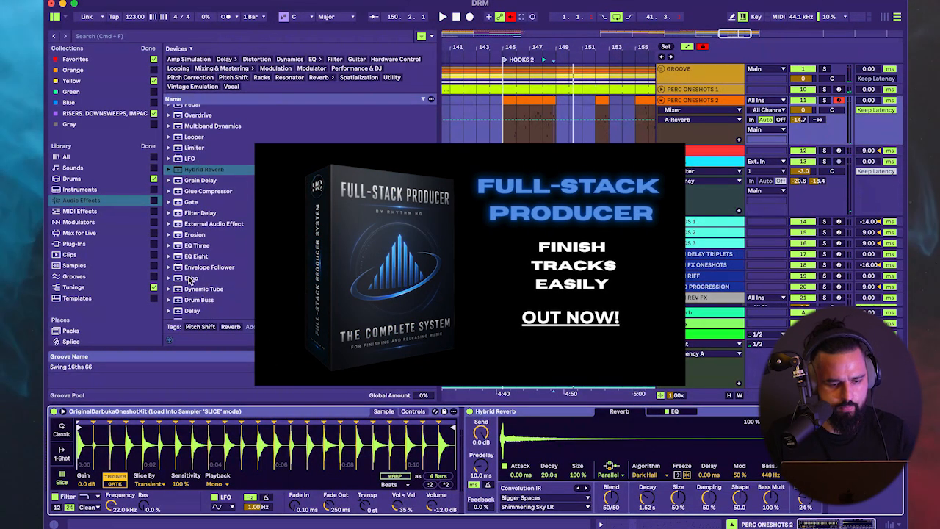
pyautogui.moveTo(191, 278); pyautogui.dragTo(581, 459)
pyautogui.press('space')
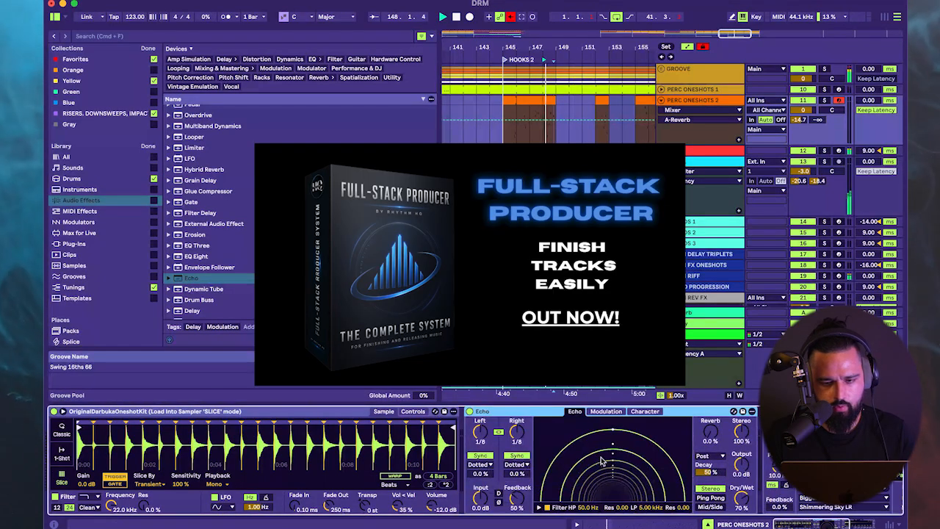
pyautogui.click(711, 498)
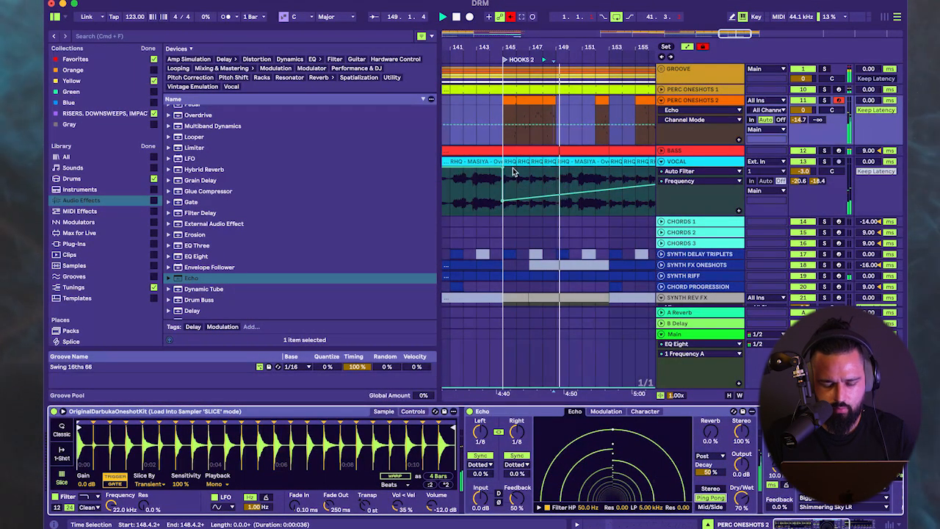
# - Transpose the darbuka sampler by +5 st and set its Vol < Vel to 71%
pyautogui.click(361, 498)
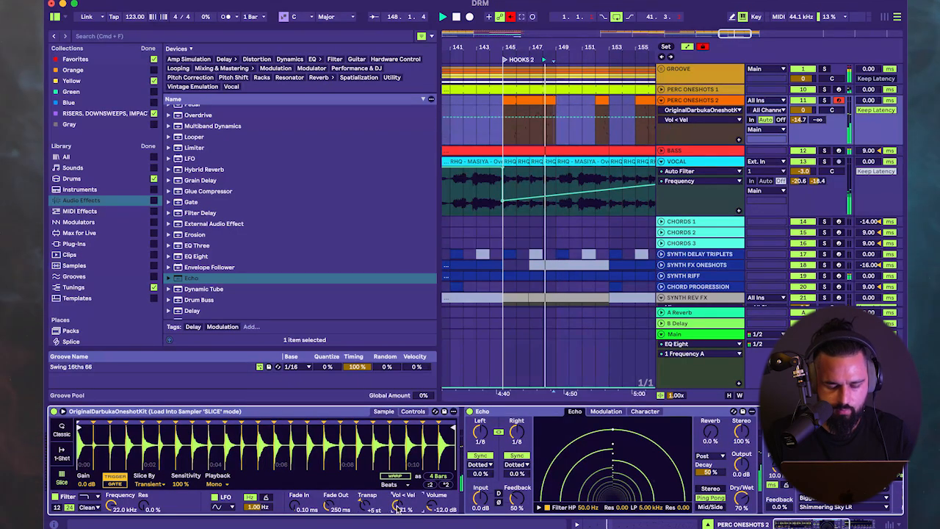
pyautogui.hscroll(3, 598, 178)
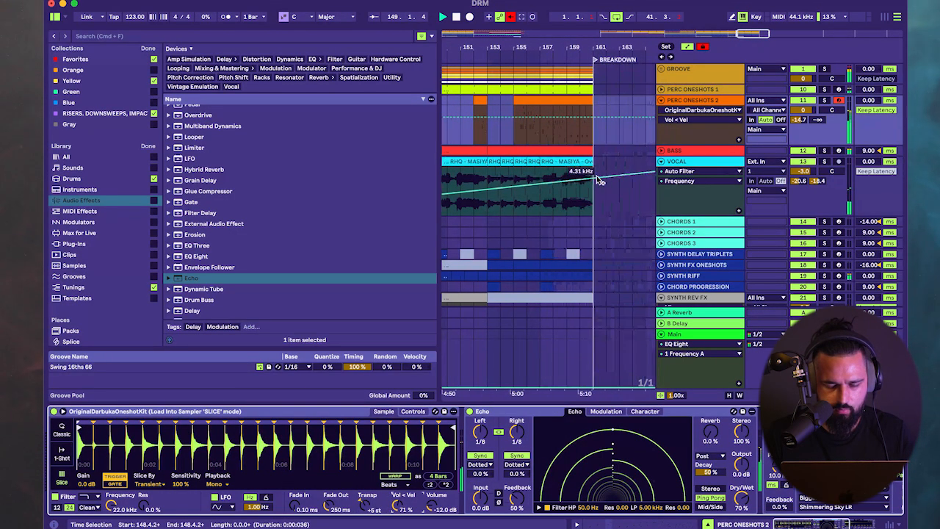
# - Clear the PERC ONESHOTS 2 clips from bar 151 to 163 and set both Echo delay times to 1/16
pyautogui.scroll(-2, 597, 178)
pyautogui.moveTo(508, 101); pyautogui.dragTo(613, 103)
pyautogui.scroll(-3, 613, 106)
pyautogui.hscroll(-3, 614, 107)
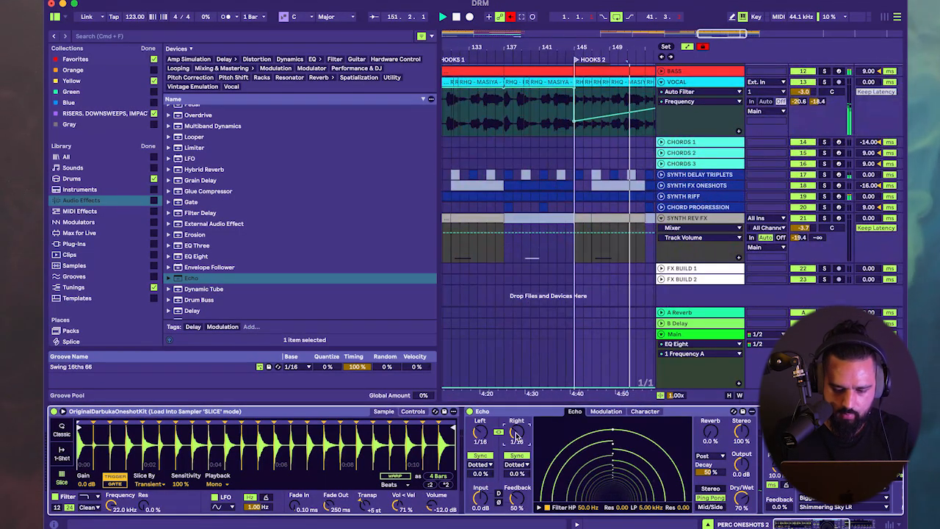
# - Listen through HOOKS 2 while examining the VOCAL, CHORD PROGRESSION and CHORDS 2 tracks
pyautogui.hscroll(3, 566, 175)
pyautogui.scroll(-3, 546, 172)
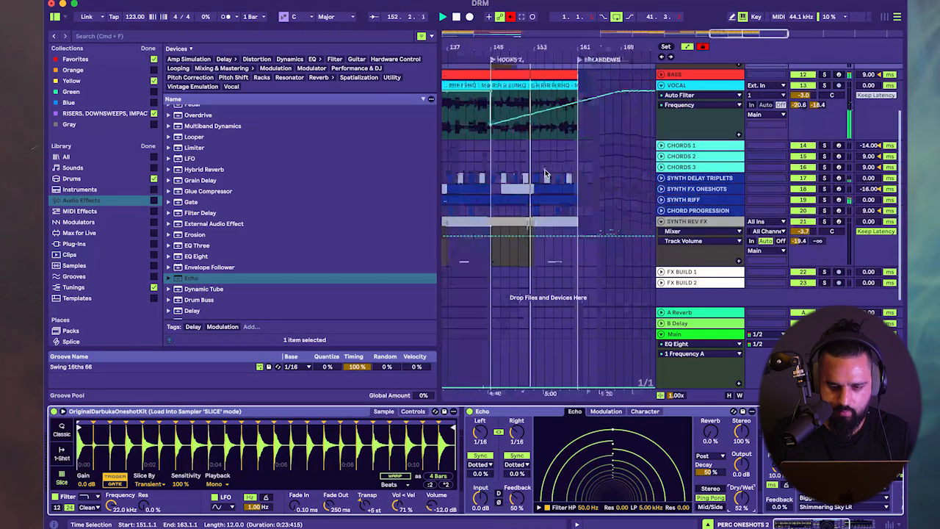
pyautogui.click(511, 86)
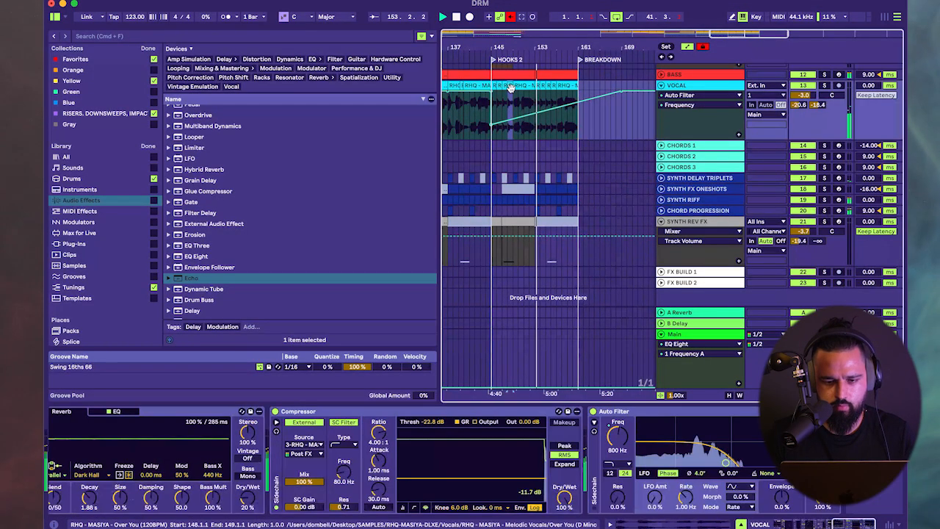
pyautogui.scroll(3, 544, 234)
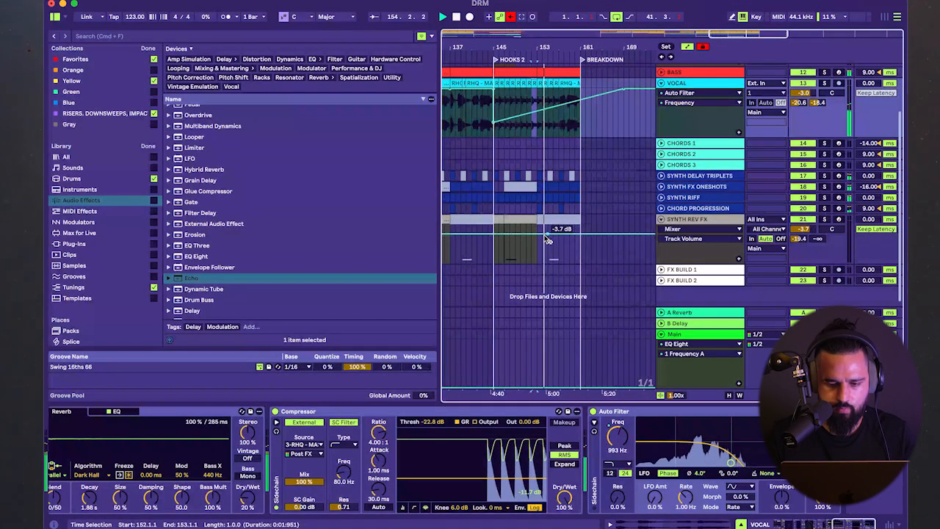
pyautogui.hscroll(-2, 547, 235)
pyautogui.click(580, 212)
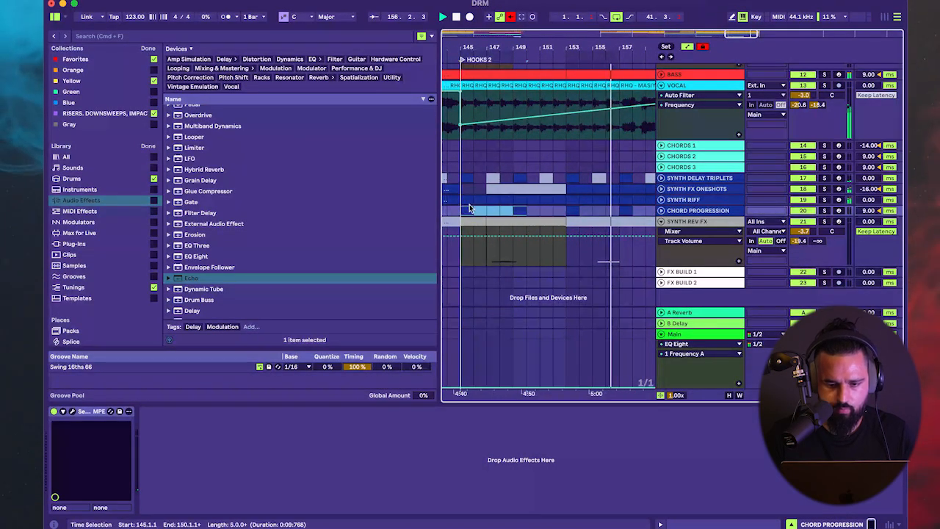
pyautogui.hscroll(-3, 469, 204)
pyautogui.click(455, 159)
pyautogui.scroll(-3, 456, 157)
pyautogui.scroll(3, 455, 156)
pyautogui.scroll(-4, 457, 158)
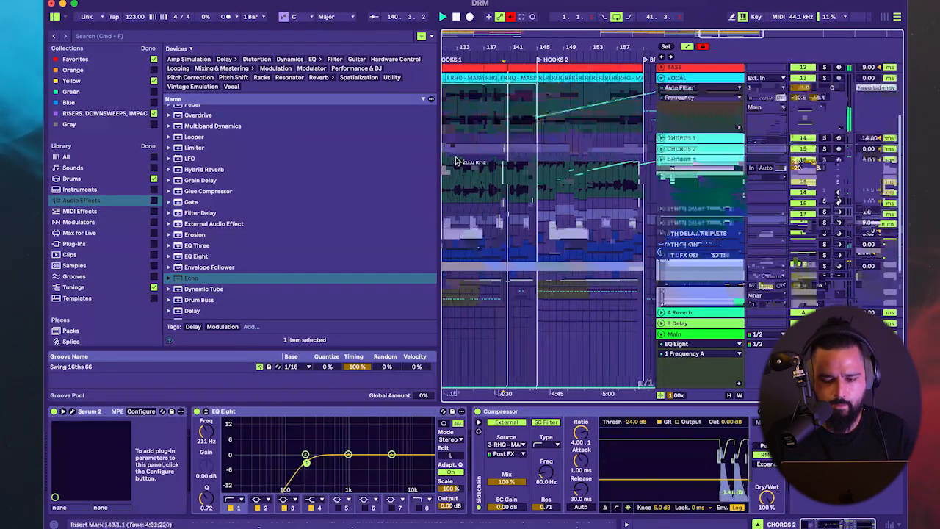
# - Solo SYNTH REV FX, play it from bar 147 and inspect its Serum 2 patch
pyautogui.click(724, 215)
pyautogui.press('space')
pyautogui.click(824, 215)
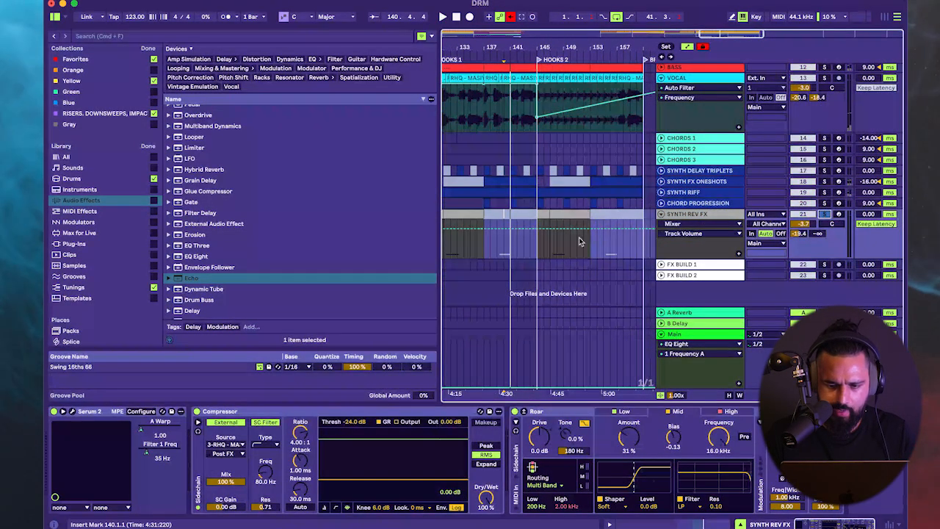
pyautogui.scroll(4, 563, 251)
pyautogui.click(527, 257)
pyautogui.press('space')
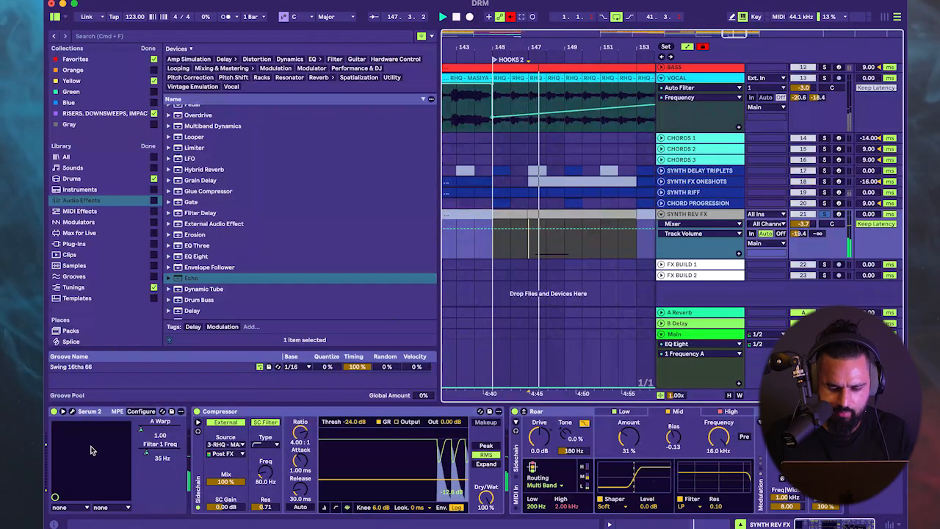
pyautogui.click(71, 412)
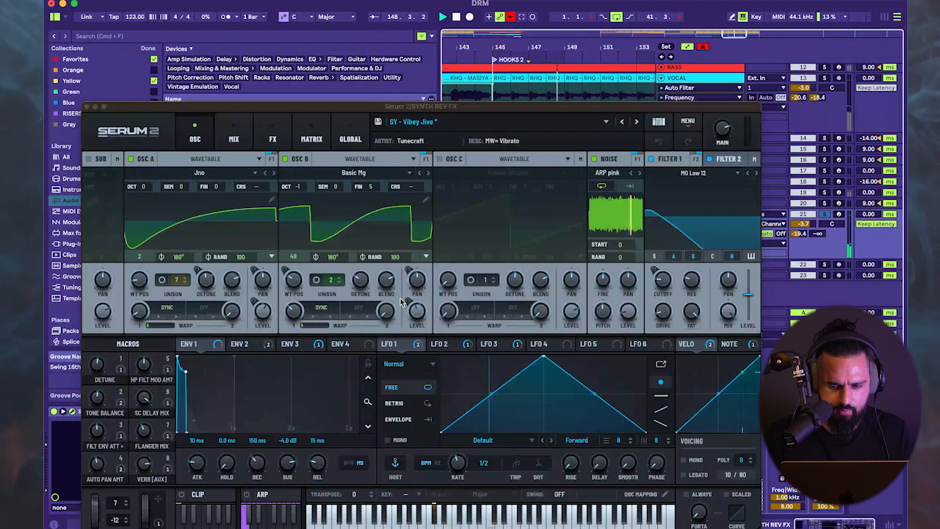
pyautogui.click(88, 108)
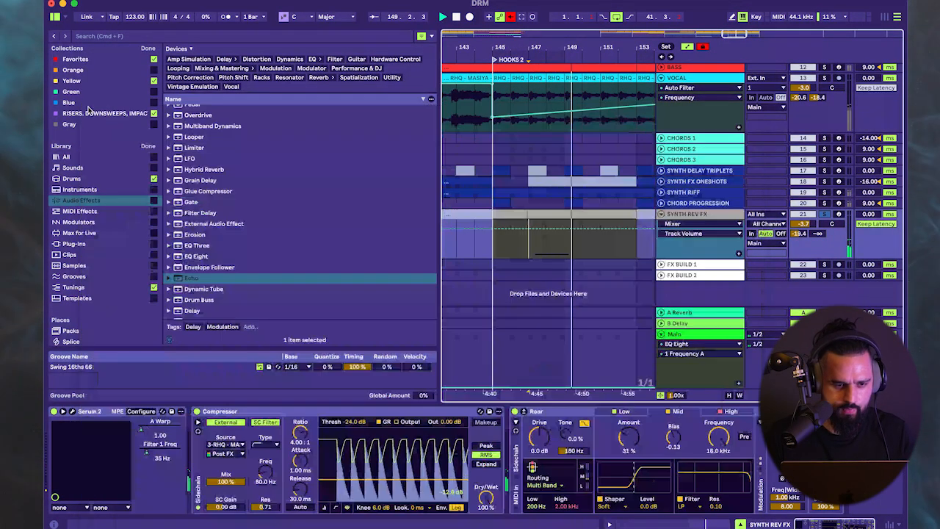
# - Show the Serum 2 Filter 1 Freq automation on SYNTH REV FX and locate its curve in CORE IDEA
pyautogui.rightClick(156, 453)
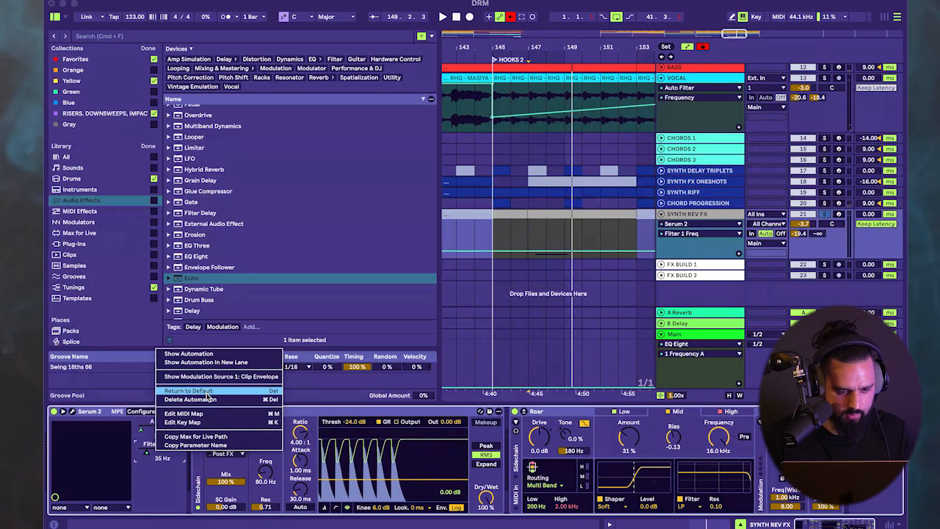
pyautogui.click(538, 302)
pyautogui.hscroll(-10, 539, 304)
pyautogui.hscroll(-20, 538, 302)
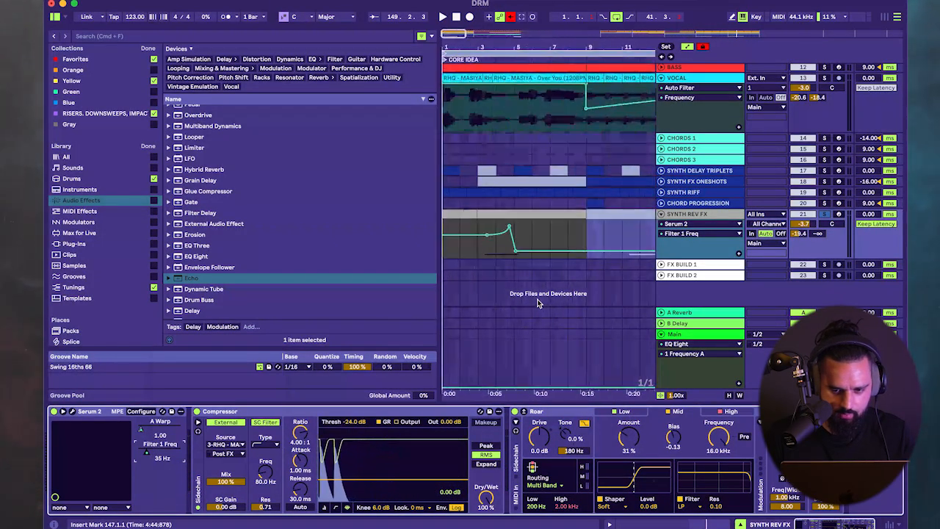
# - Try to copy the SYNTH REV FX part with its filter automation from bars 1–9 to HOOKS 1 at bar 129
pyautogui.moveTo(586, 234); pyautogui.dragTo(443, 229)
pyautogui.hscroll(20, 594, 276)
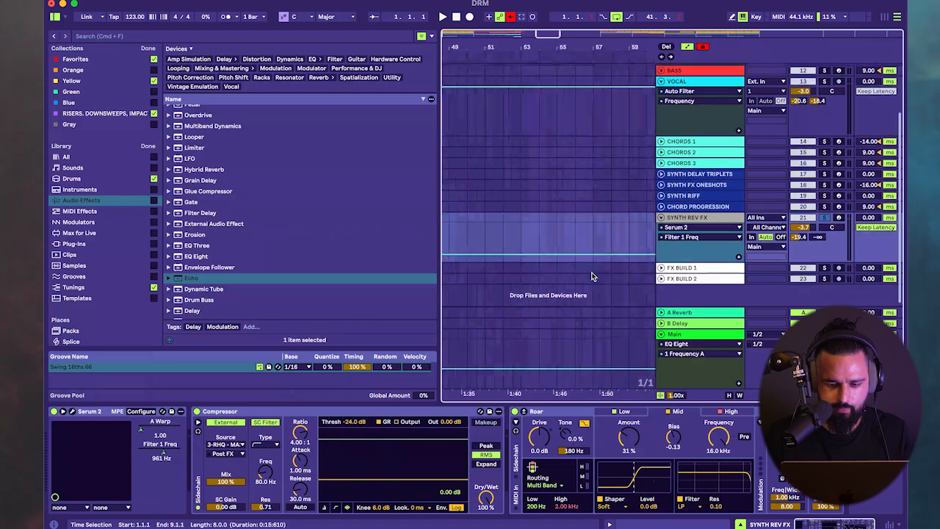
pyautogui.scroll(-5, 594, 277)
pyautogui.hscroll(10, 594, 276)
pyautogui.hscroll(-20, 593, 276)
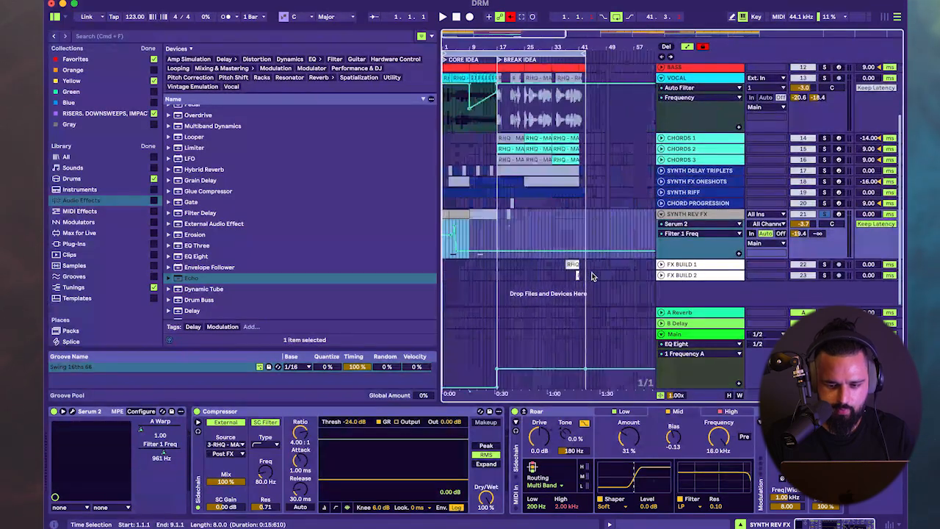
pyautogui.click(464, 216)
pyautogui.hscroll(20, 481, 223)
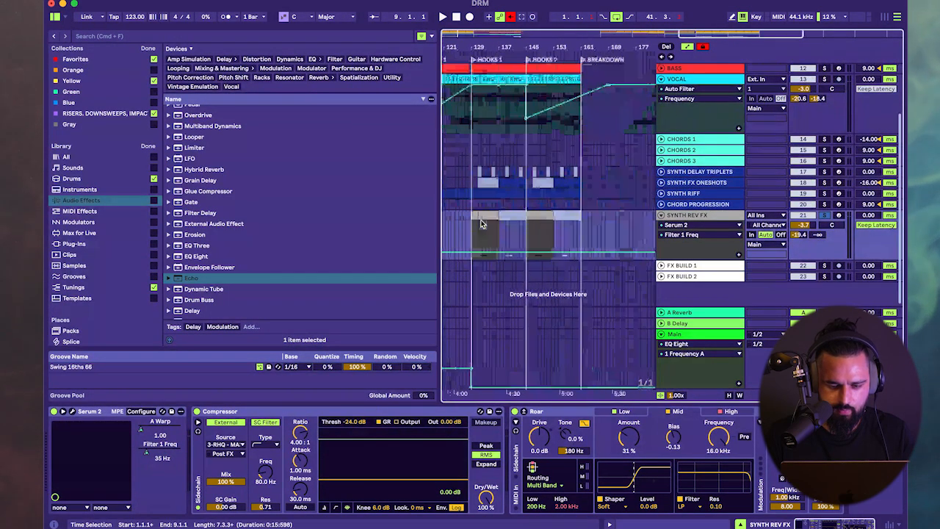
pyautogui.hscroll(-5, 481, 220)
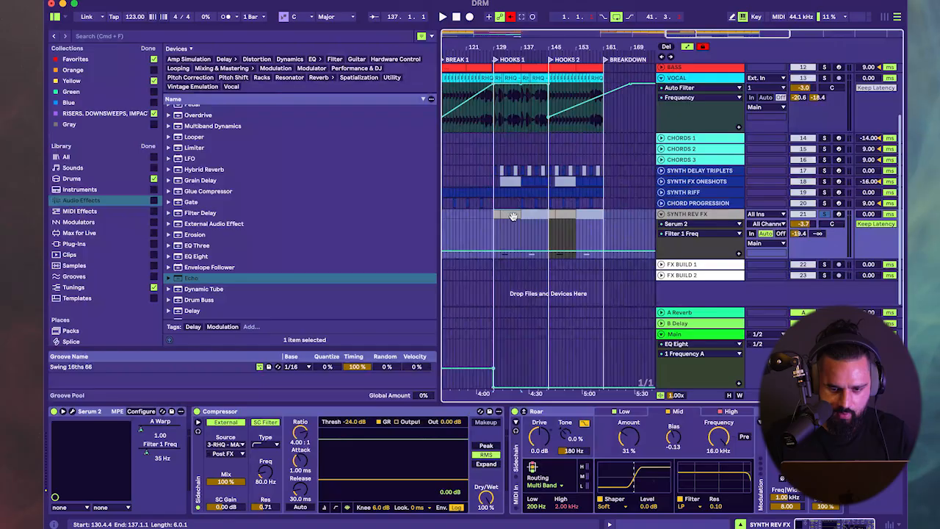
# - Retry copying the CORE IDEA SYNTH REV FX clip to bar 129 with the automation lanes hidden, and show the lanes again
pyautogui.hscroll(-20, 508, 222)
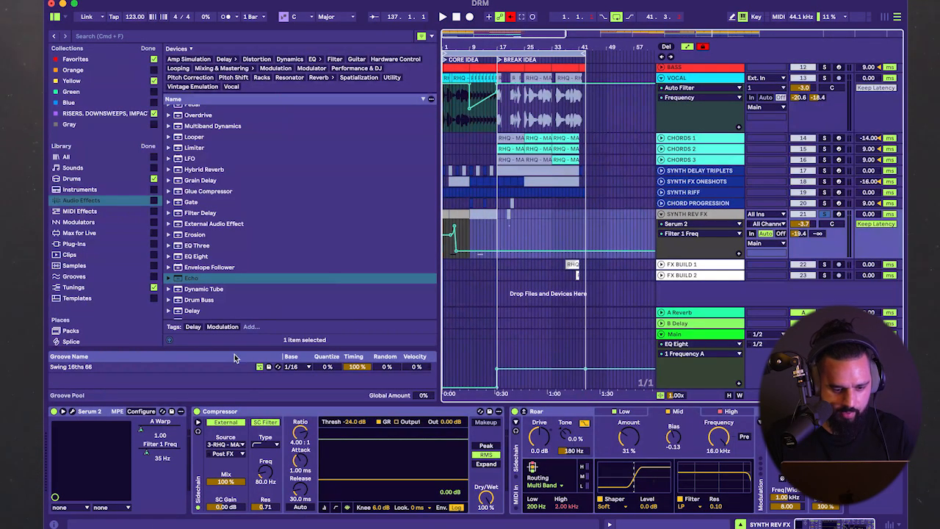
pyautogui.click(690, 47)
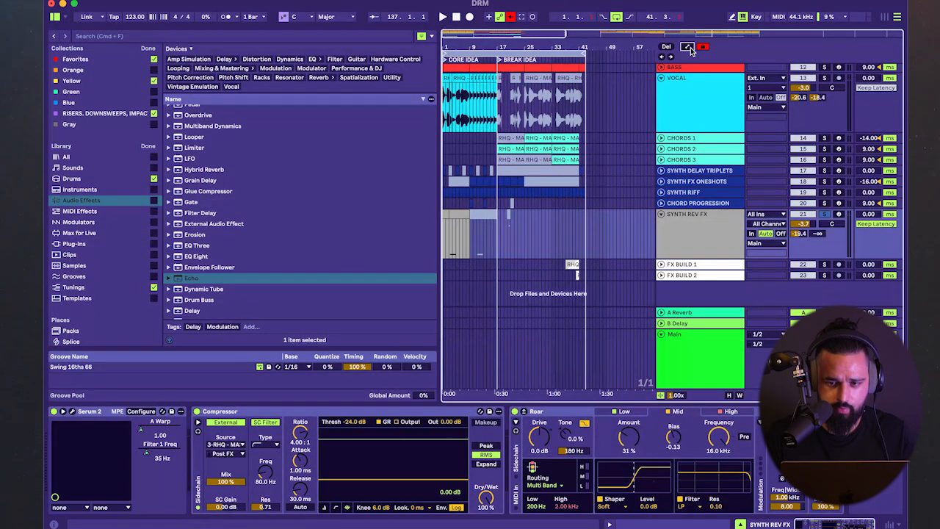
pyautogui.hscroll(20, 556, 241)
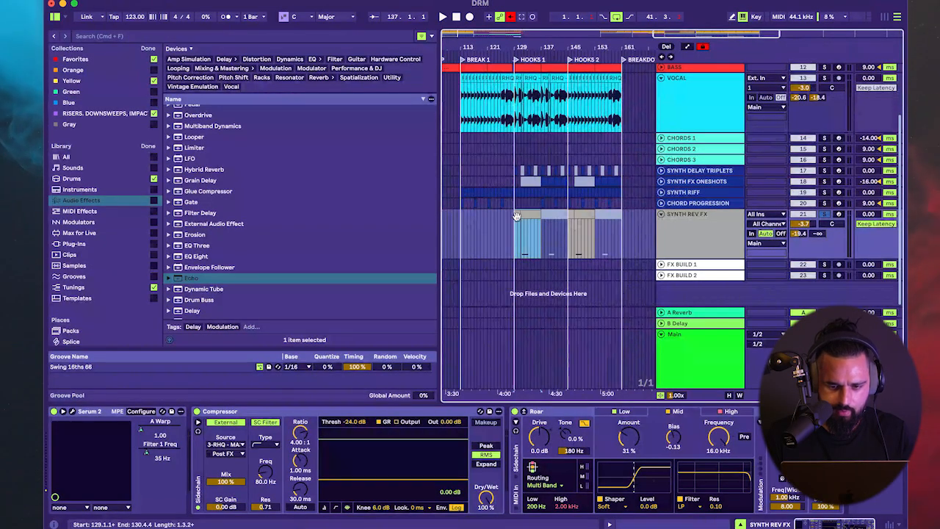
pyautogui.click(687, 47)
pyautogui.hscroll(-20, 525, 239)
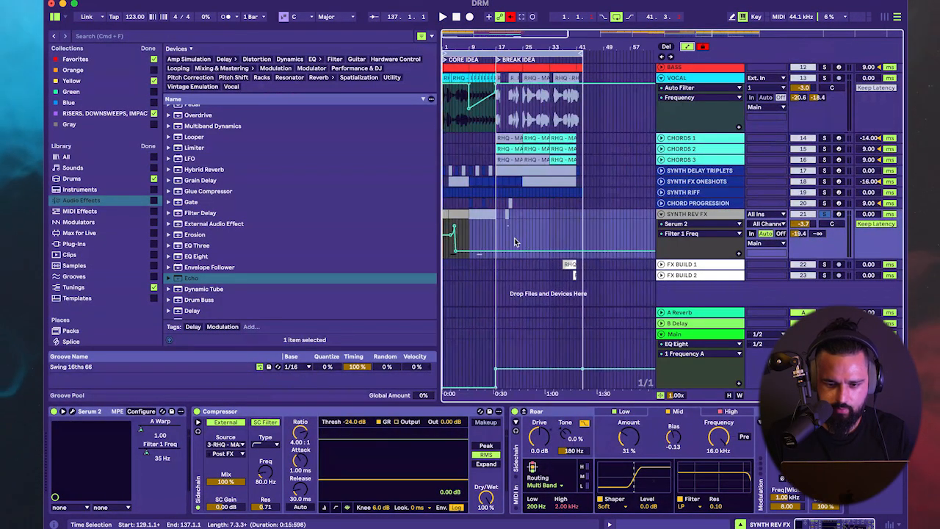
# - Copy the Filter 1 Freq automation of SYNTH REV FX from bars 1–9 to bars 129 and 145
pyautogui.moveTo(468, 237); pyautogui.dragTo(444, 235)
pyautogui.hscroll(20, 608, 231)
pyautogui.click(581, 245)
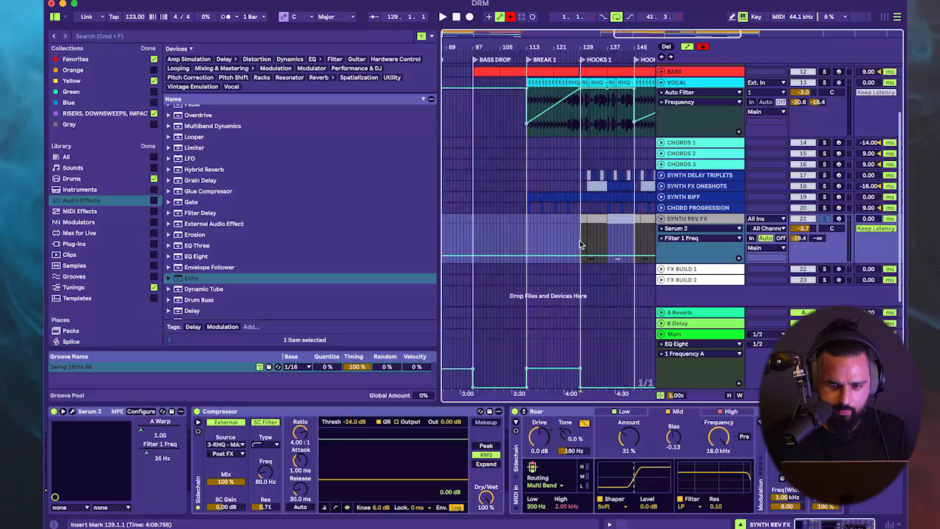
pyautogui.press('super+v')
pyautogui.hscroll(3, 581, 245)
pyautogui.click(556, 237)
pyautogui.press('super+v')
# - Copy the Serum 2 A Warp automation of SYNTH REV FX from bars 1–9 to the starts of HOOKS 1 and HOOKS 2
pyautogui.hscroll(-1, 556, 238)
pyautogui.hscroll(-20, 556, 237)
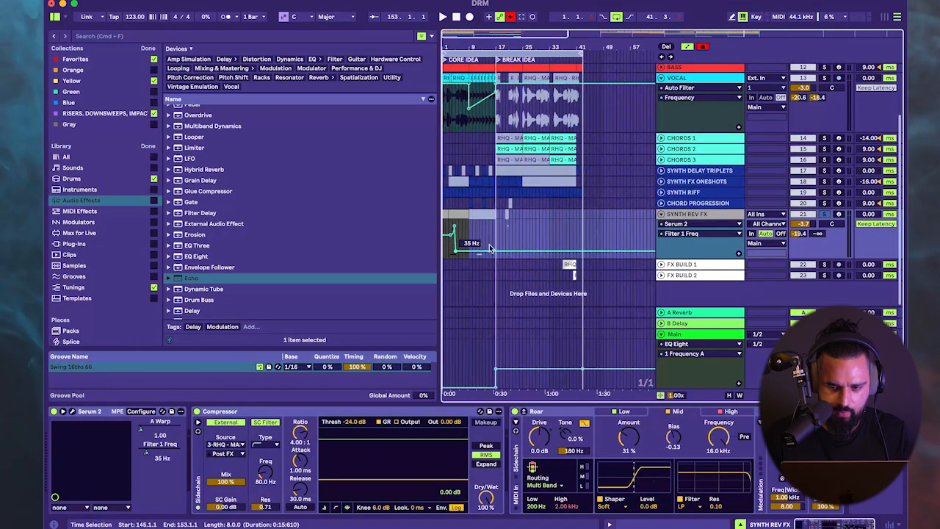
pyautogui.click(712, 235)
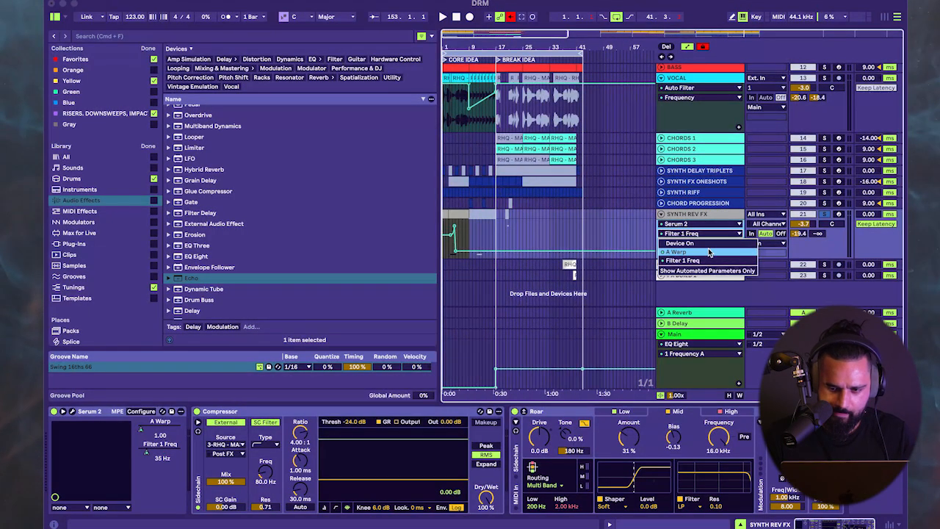
pyautogui.click(709, 253)
pyautogui.moveTo(468, 236); pyautogui.dragTo(444, 235)
pyautogui.hscroll(15, 597, 232)
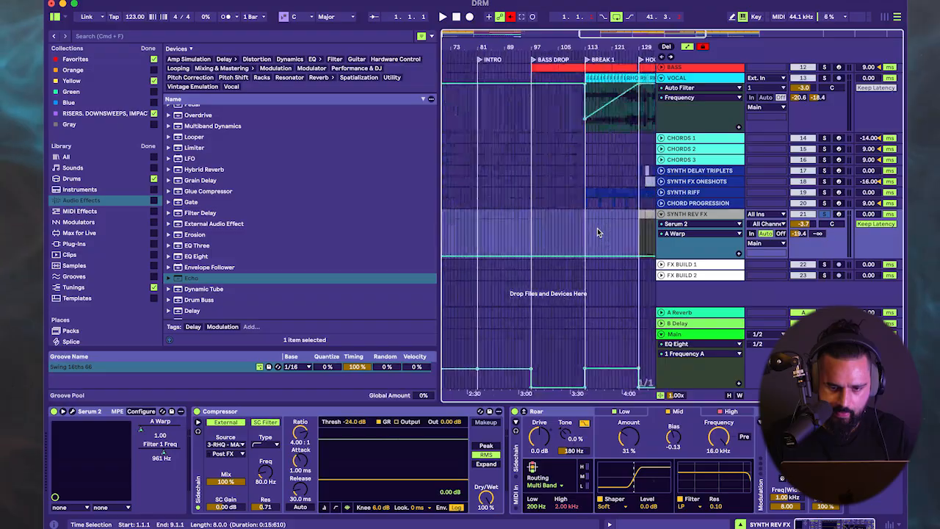
pyautogui.click(610, 224)
pyautogui.press('super+v')
pyautogui.hscroll(7, 612, 220)
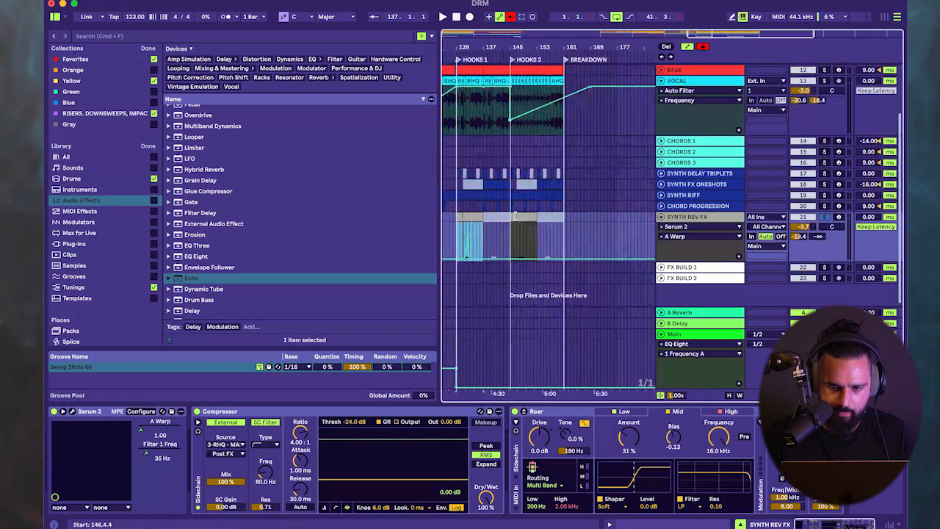
pyautogui.click(510, 225)
pyautogui.press('super+v')
# - Start playback from bar 127 and unsolo SYNTH REV FX to hear HOOKS 1 in the full mix
pyautogui.hscroll(-3, 511, 222)
pyautogui.click(512, 217)
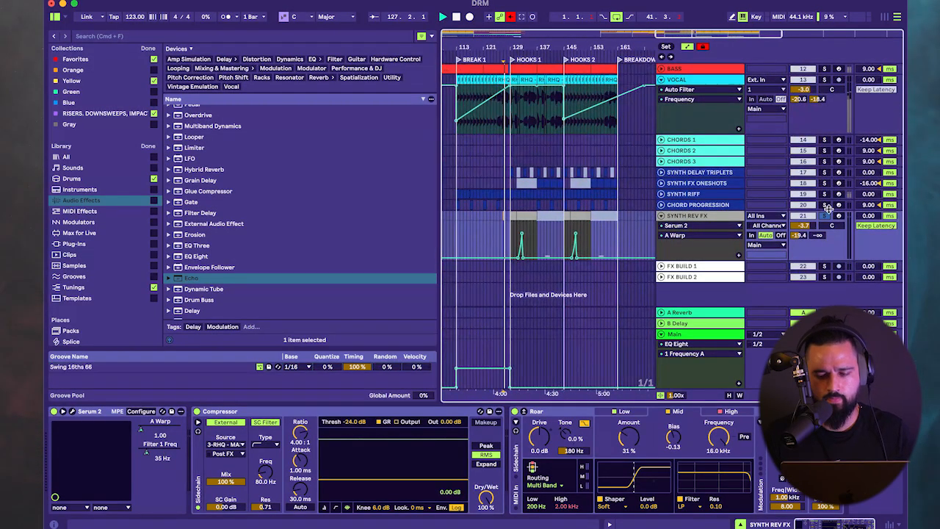
pyautogui.scroll(5, 544, 215)
pyautogui.hscroll(-4, 542, 216)
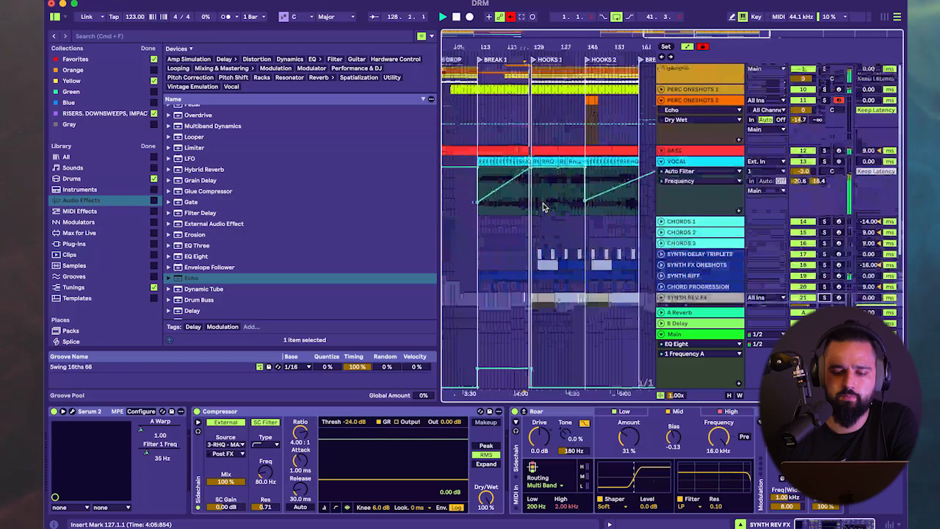
# - Lower the SYNTH REV FX track volume to -7.6 dB, and collapse the VOCAL, SYNTH REV FX and PERC ONESHOTS 2 tracks
pyautogui.scroll(-2, 542, 218)
pyautogui.scroll(-4, 541, 217)
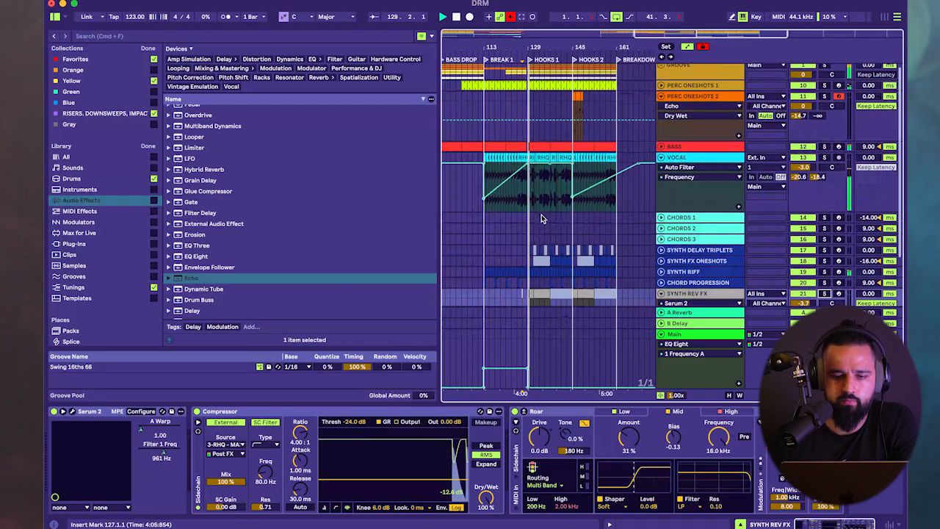
pyautogui.scroll(-2, 541, 215)
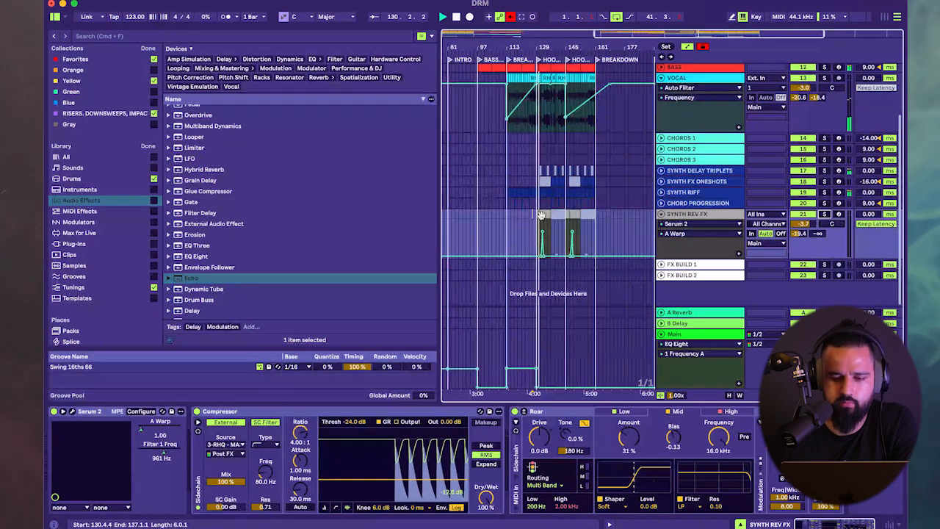
pyautogui.scroll(1, 540, 214)
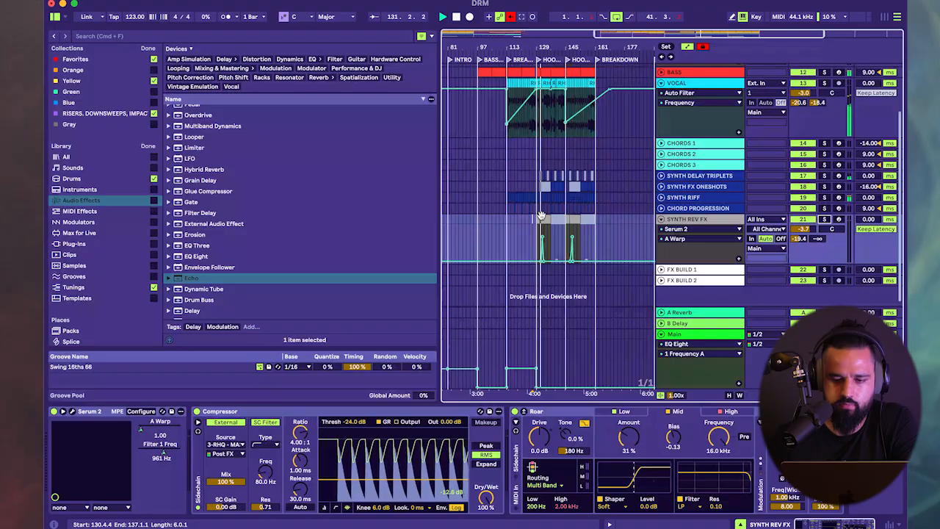
pyautogui.click(661, 83)
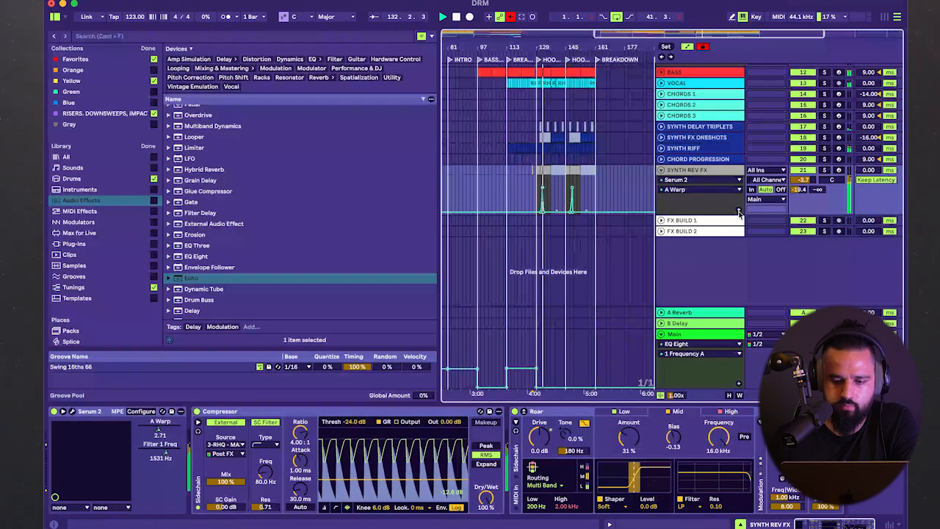
pyautogui.moveTo(809, 180); pyautogui.dragTo(812, 183)
pyautogui.click(661, 169)
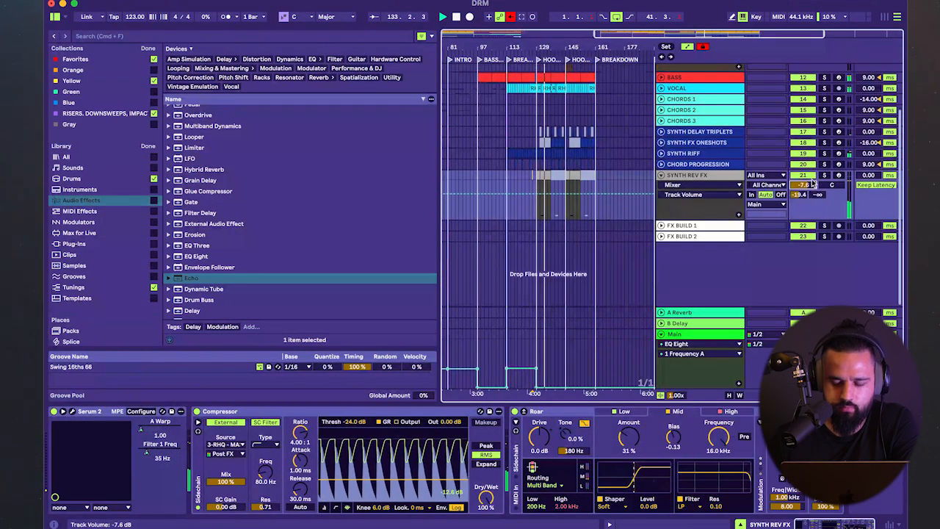
pyautogui.scroll(3, 662, 198)
pyautogui.click(661, 100)
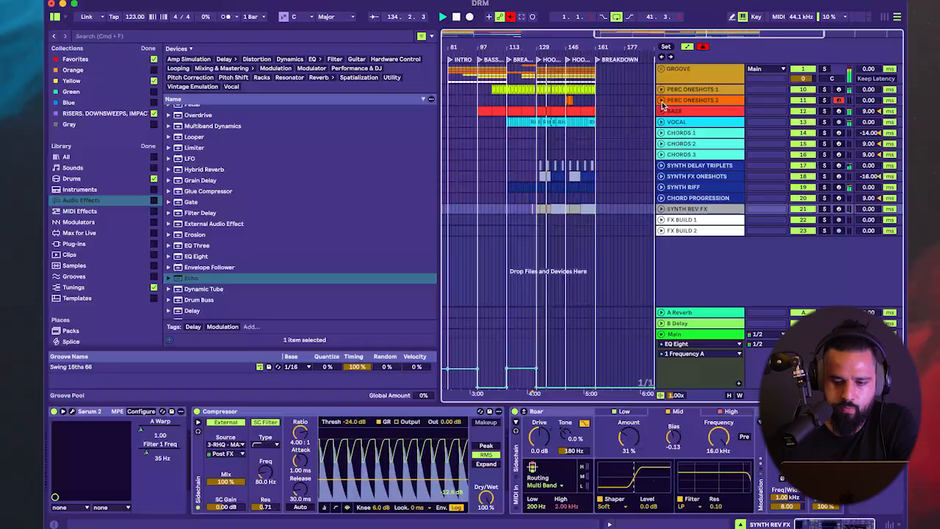
# - Set the fixed grid to 1 Bar and select bars 145 to 149 on PERC ONESHOTS 2
pyautogui.scroll(3, 582, 102)
pyautogui.rightClick(582, 100)
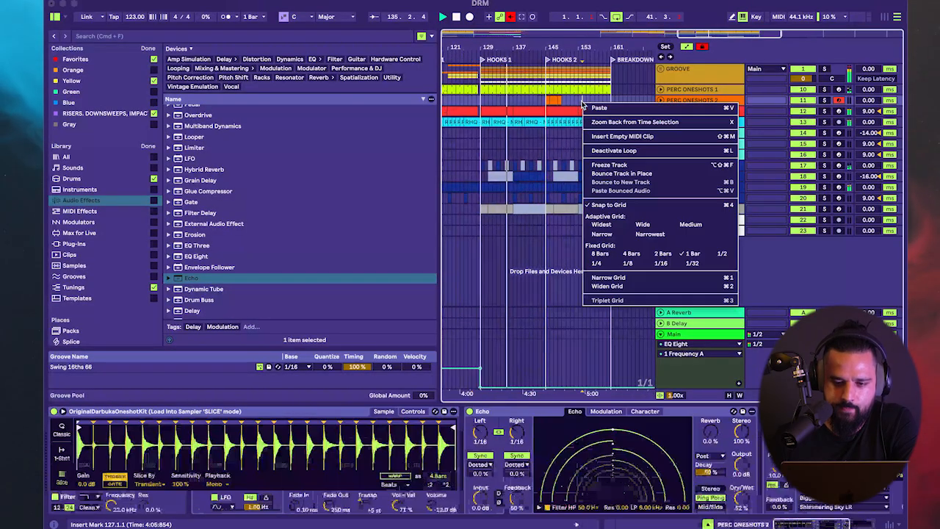
pyautogui.click(691, 255)
pyautogui.scroll(3, 595, 128)
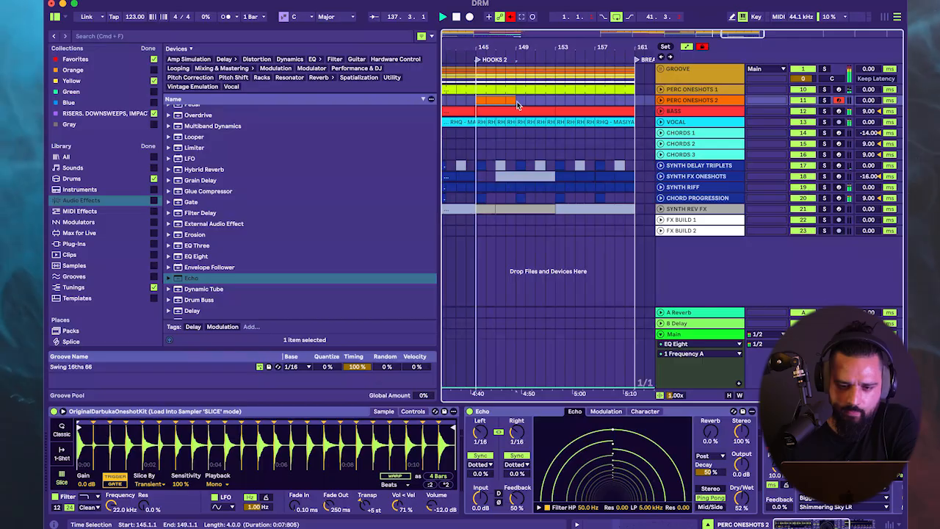
# - Deactivate the CHORD PROGRESSION clips at bars 137 and 141 in HOOKS 1
pyautogui.scroll(-3, 518, 103)
pyautogui.click(506, 176)
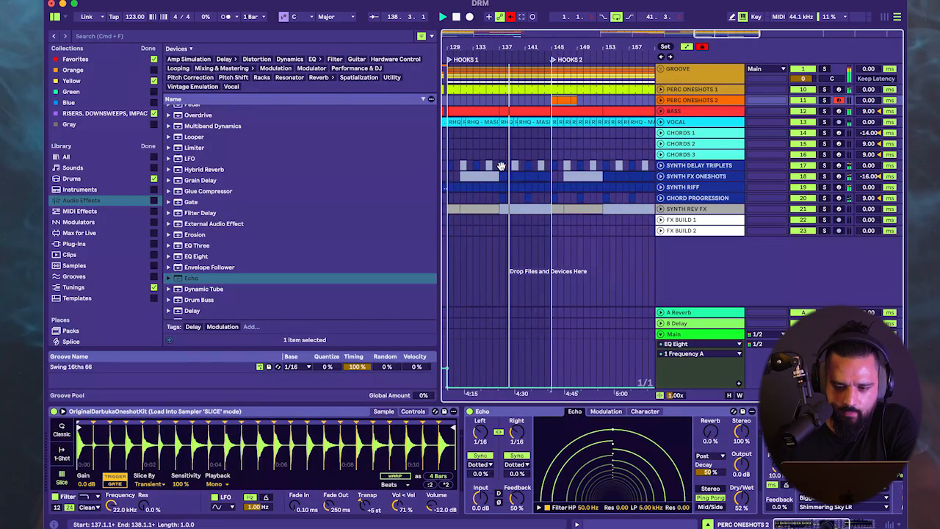
pyautogui.click(503, 197)
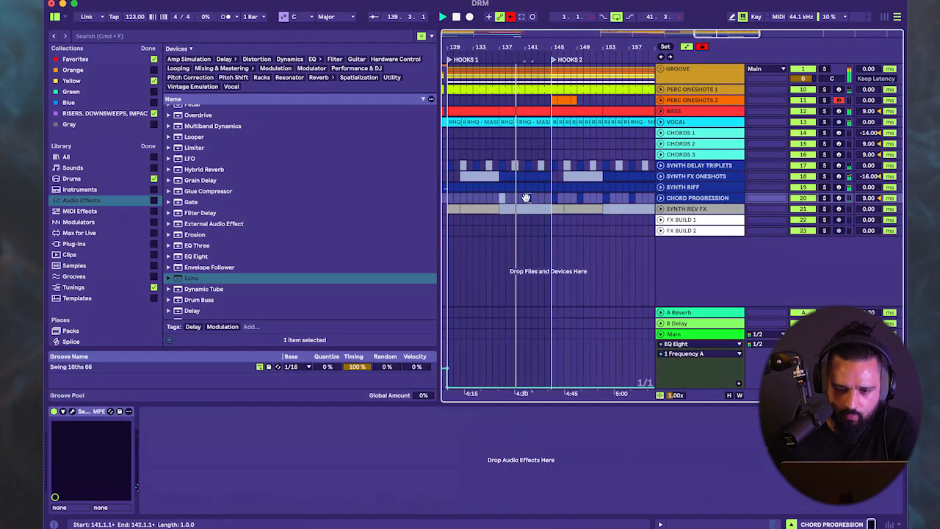
pyautogui.hscroll(-5, 526, 197)
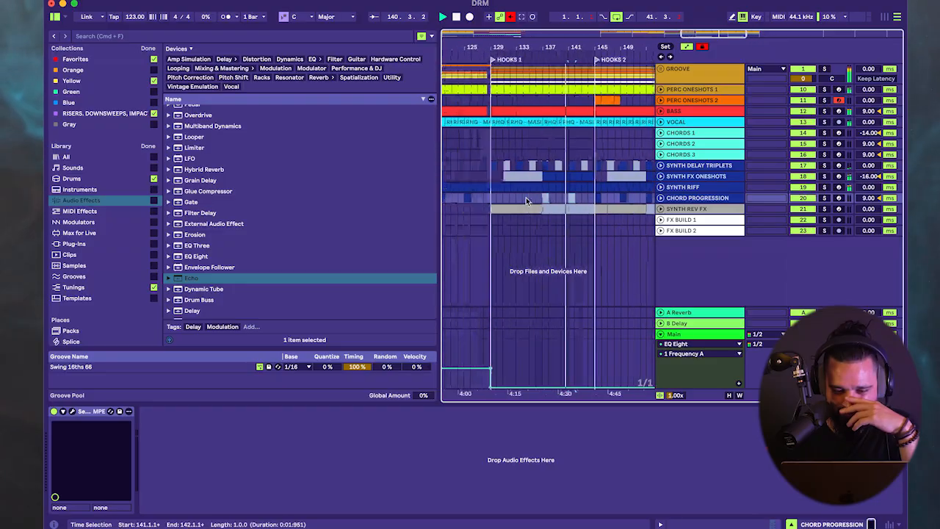
pyautogui.hscroll(3, 526, 196)
pyautogui.hscroll(-3, 545, 197)
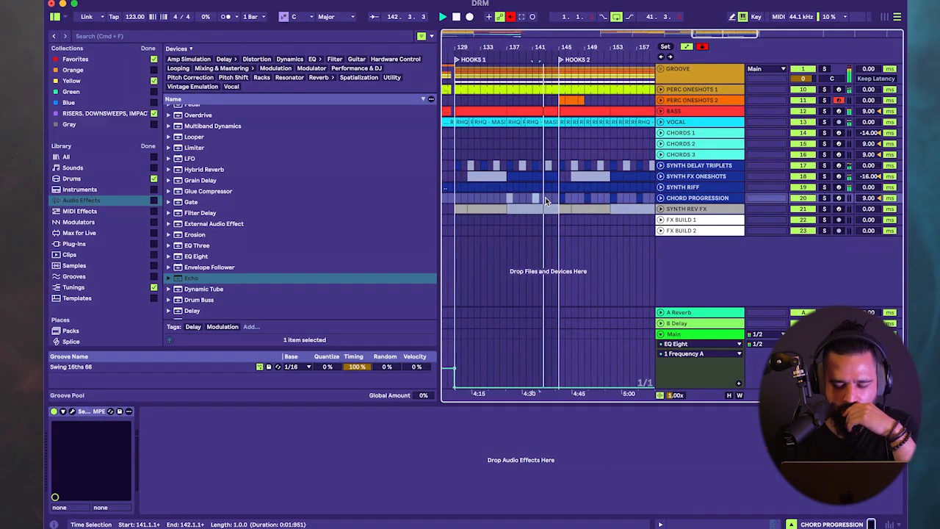
# - Unfold the SYNTH FX ONESHOTS track to review its volume, and fold it again
pyautogui.click(667, 178)
pyautogui.click(663, 177)
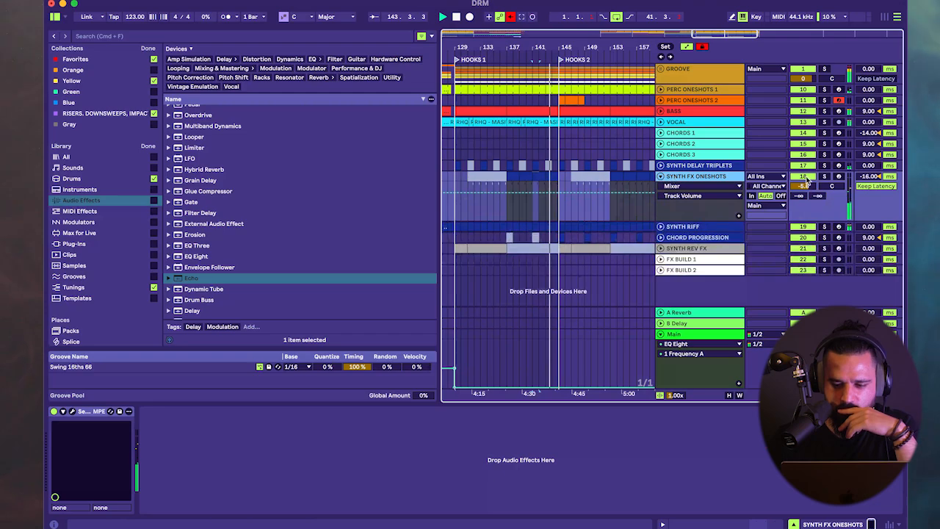
pyautogui.click(661, 177)
pyautogui.click(553, 180)
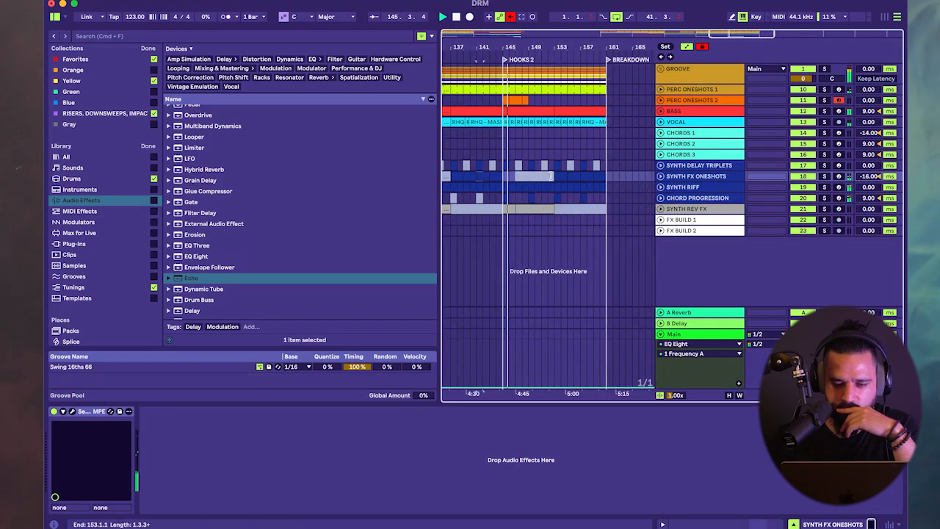
# - Review the PERC ONESHOTS 2 clip at the start of HOOKS 2, and delete the whole PERC ONESHOTS 2 track
pyautogui.click(660, 100)
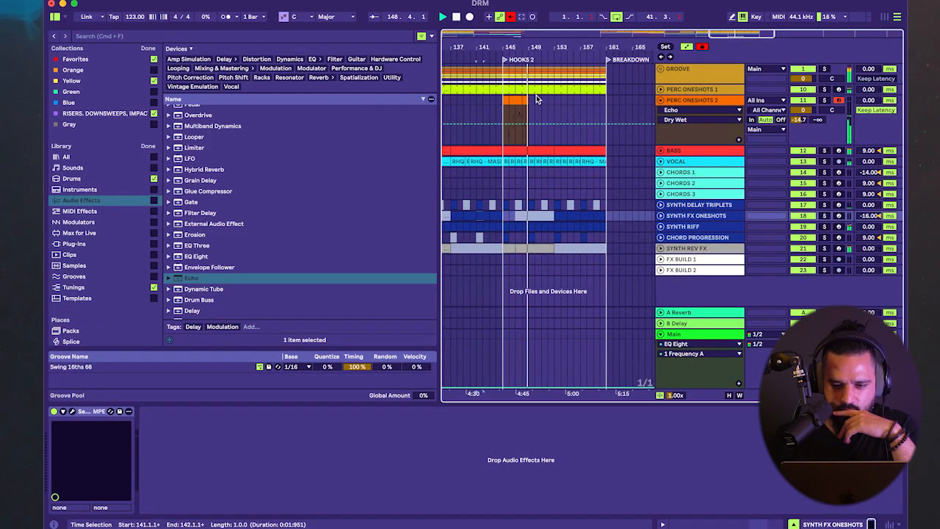
pyautogui.click(518, 101)
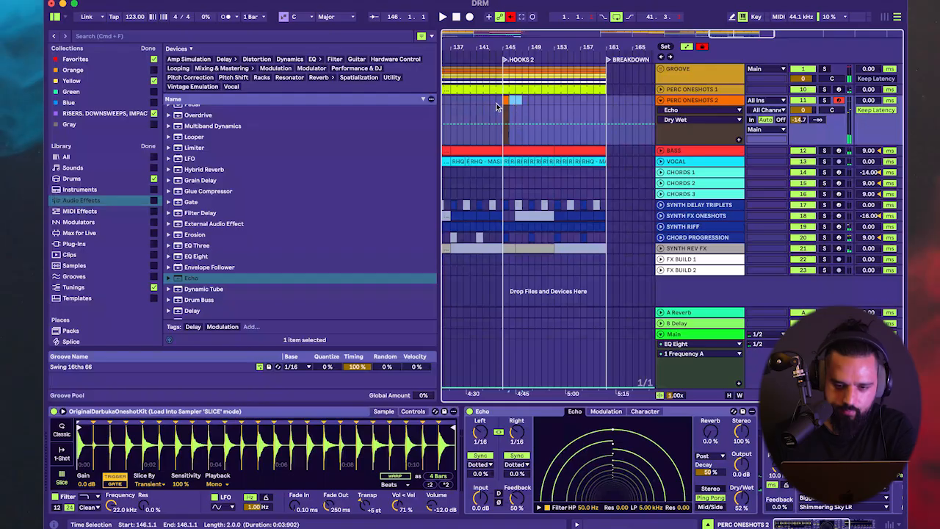
pyautogui.doubleClick(517, 102)
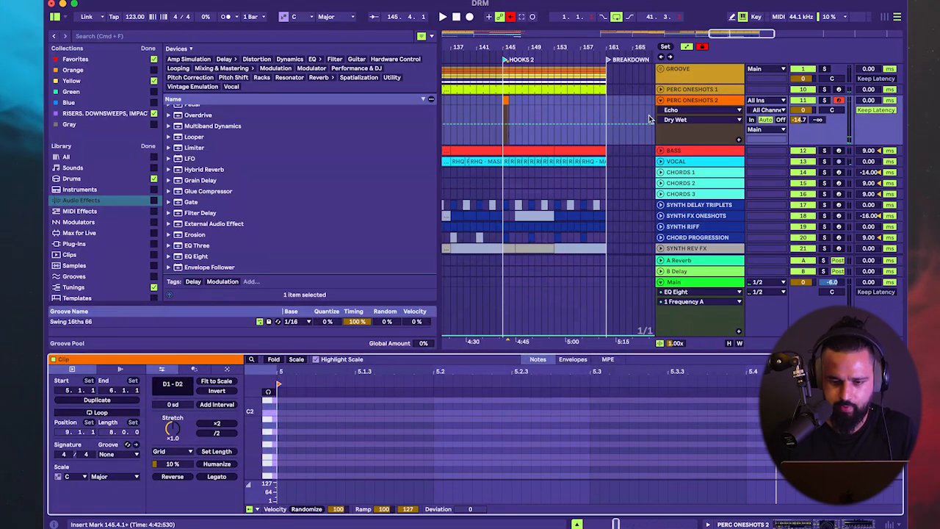
pyautogui.rightClick(709, 103)
pyautogui.click(735, 135)
# - Play the arrangement from bar 142 to hear the transition from HOOKS 1 into HOOKS 2
pyautogui.scroll(-4, 502, 151)
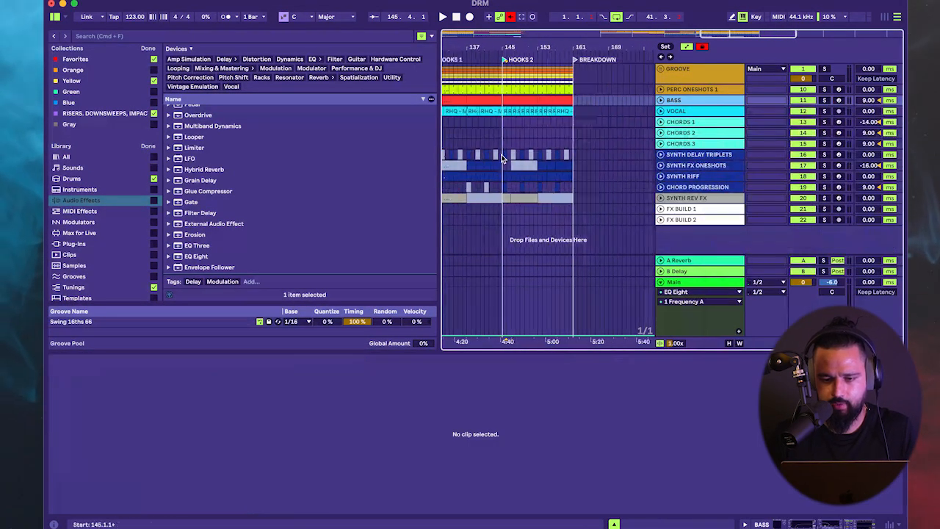
pyautogui.click(510, 131)
pyautogui.press('space')
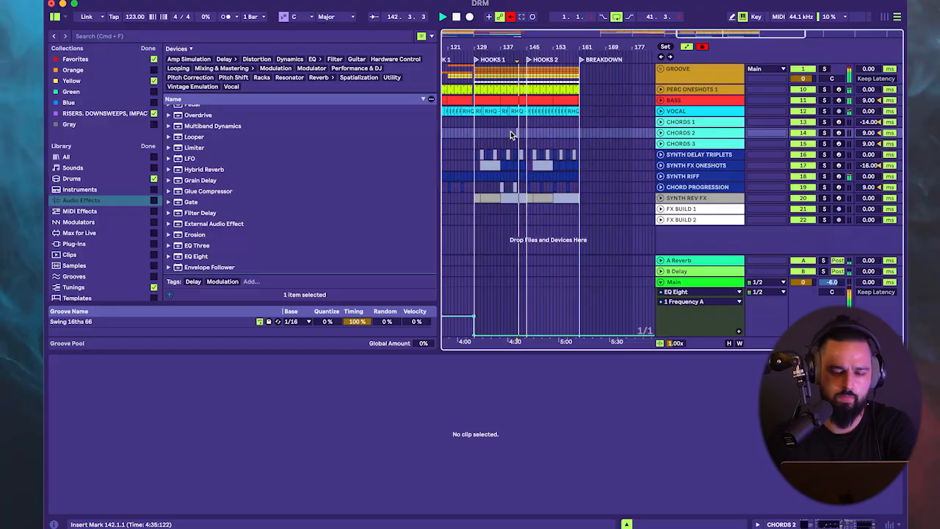
pyautogui.scroll(-5, 522, 128)
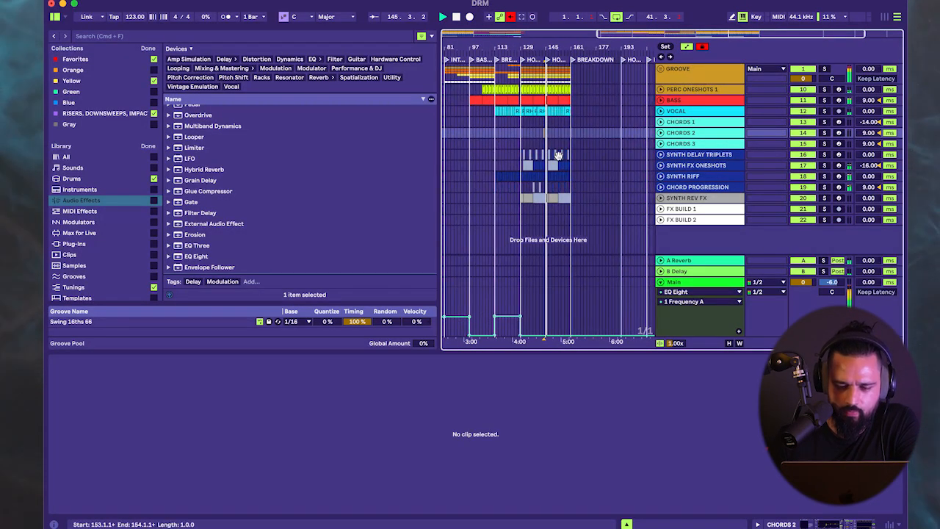
pyautogui.scroll(5, 558, 155)
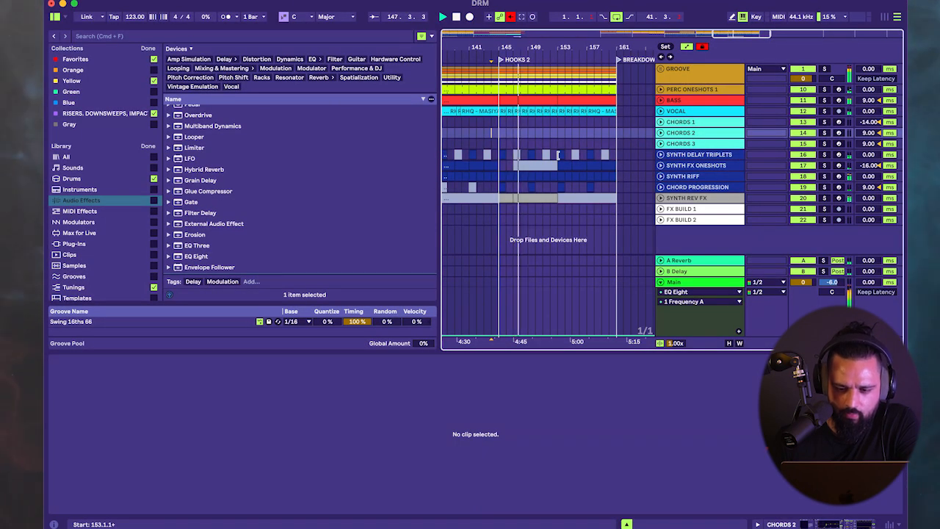
# - Reshape the Serum 2 A Warp automation of SYNTH REV FX around bar 147, setting the breakpoint just after it to about 4.30
pyautogui.click(661, 198)
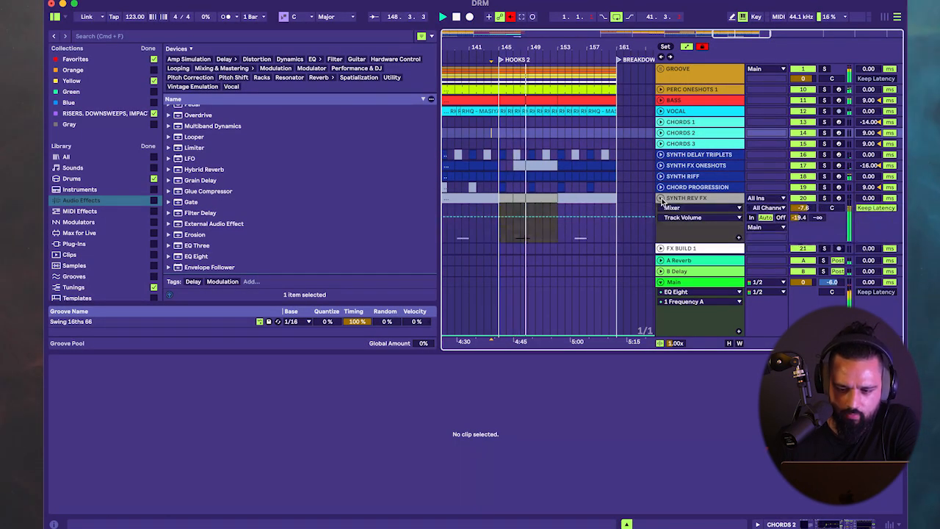
pyautogui.click(673, 208)
pyautogui.click(677, 226)
pyautogui.scroll(-2, 543, 221)
pyautogui.hscroll(-2, 550, 215)
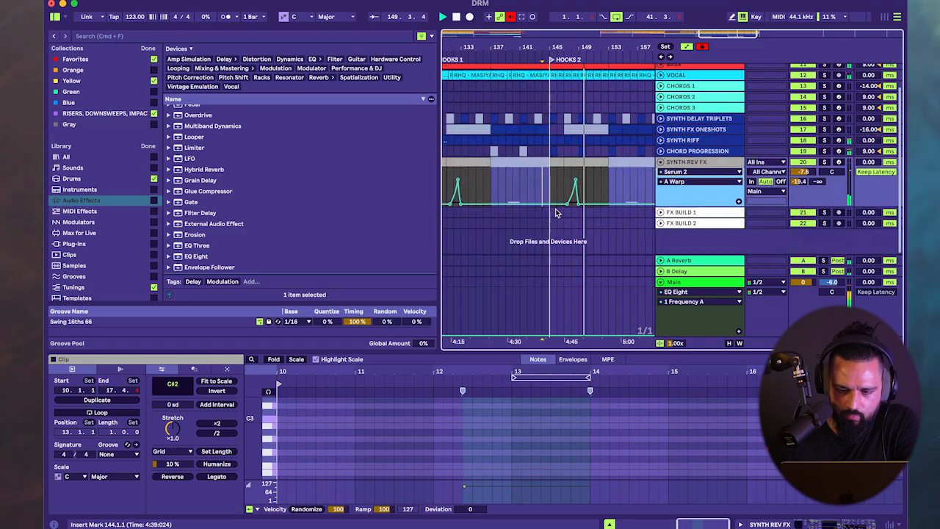
pyautogui.moveTo(562, 199); pyautogui.dragTo(566, 172)
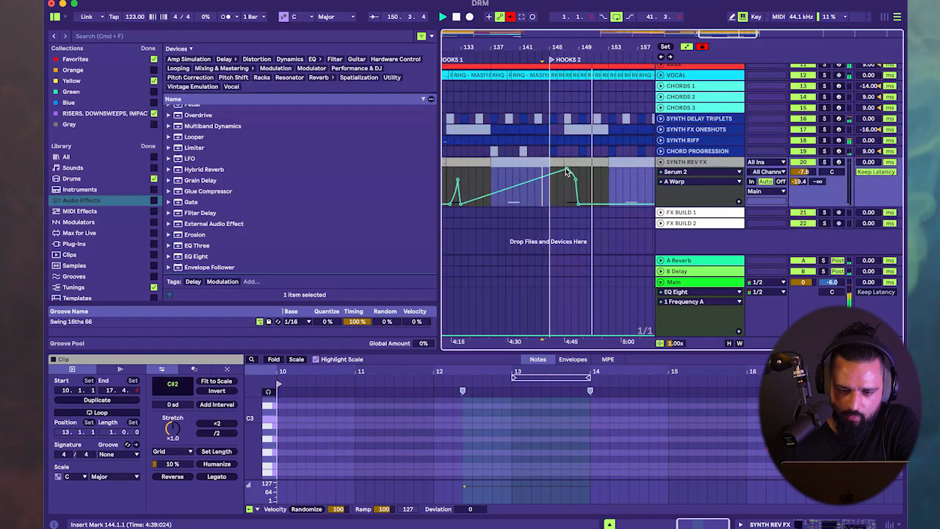
pyautogui.click(566, 204)
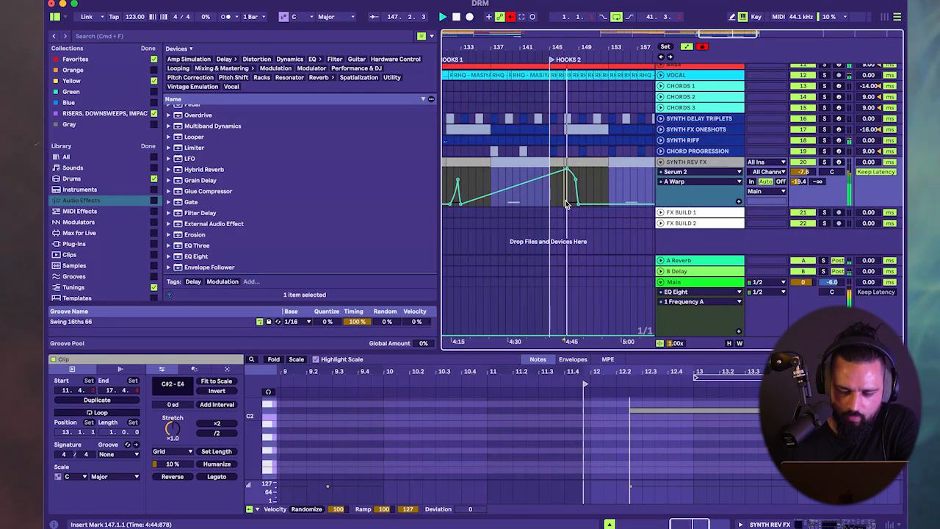
pyautogui.moveTo(570, 173); pyautogui.dragTo(570, 192)
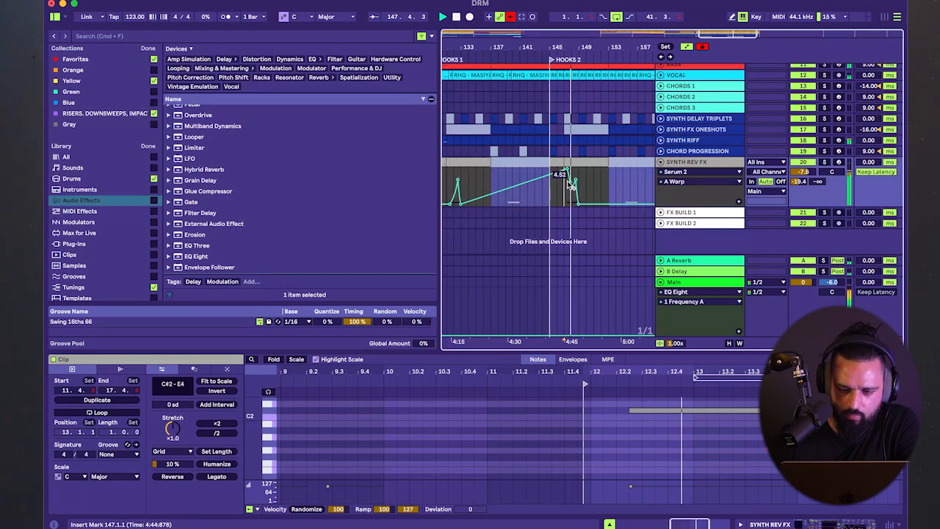
pyautogui.scroll(5, 569, 183)
pyautogui.moveTo(571, 174); pyautogui.dragTo(570, 187)
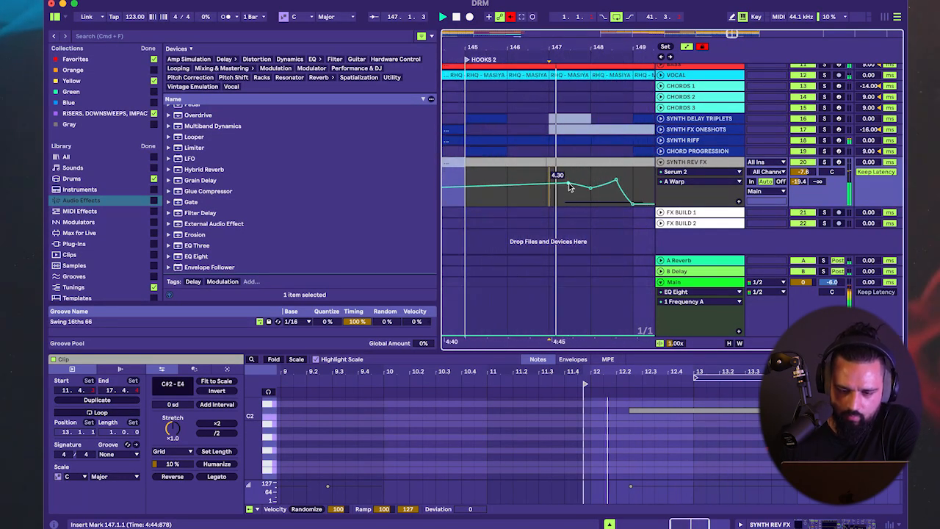
# - Show the Filter 1 Freq automation of SYNTH REV FX, stop playback, and display the clip's MIDI Ctrl Pitch Bend envelope
pyautogui.click(701, 183)
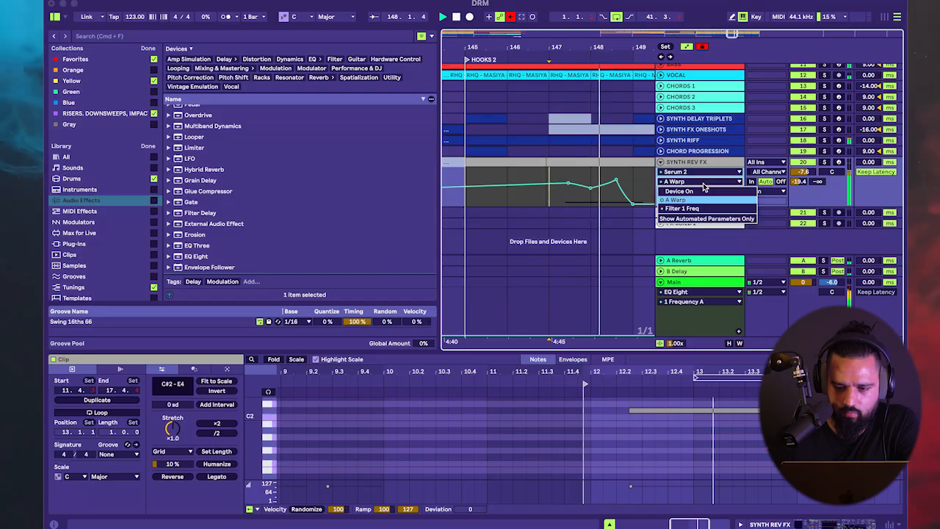
pyautogui.click(686, 208)
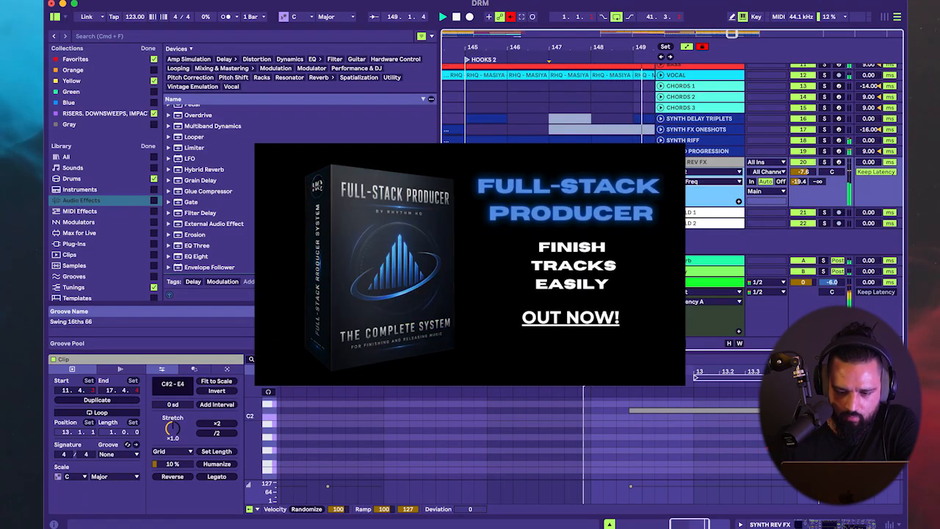
pyautogui.click(455, 359)
pyautogui.press('space')
pyautogui.click(288, 510)
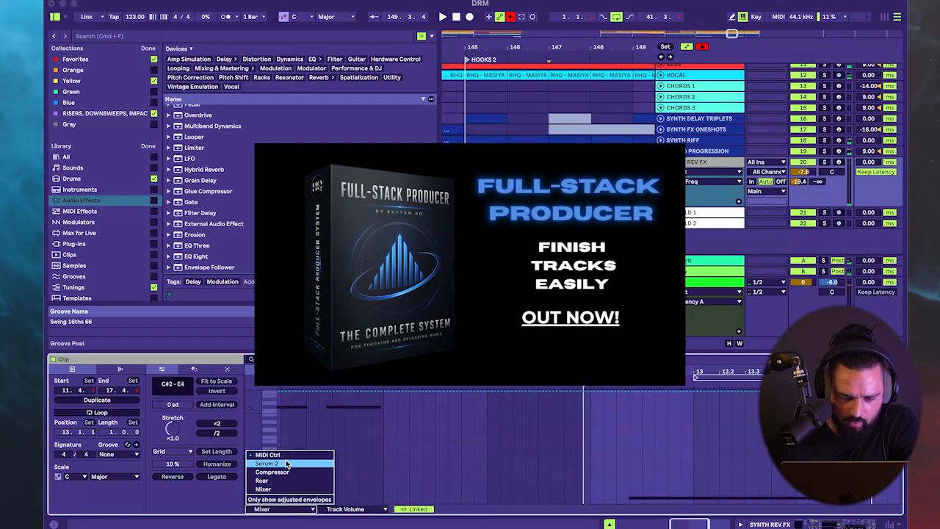
pyautogui.click(269, 454)
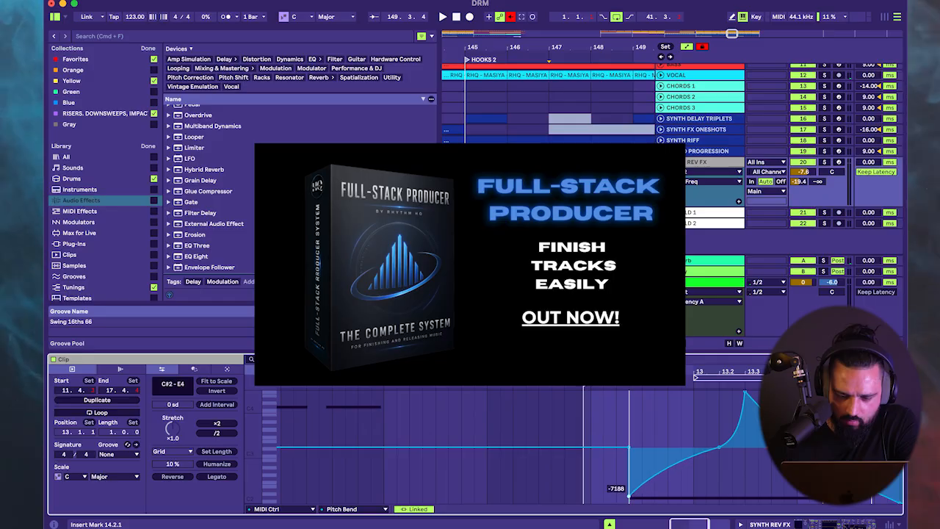
# - In the clip's Pitch Bend envelope, raise the point after 12.2 to maximum, drop the one near 13.3 to minimum, and start the ramp from 0 earlier
pyautogui.moveTo(628, 497); pyautogui.dragTo(630, 395)
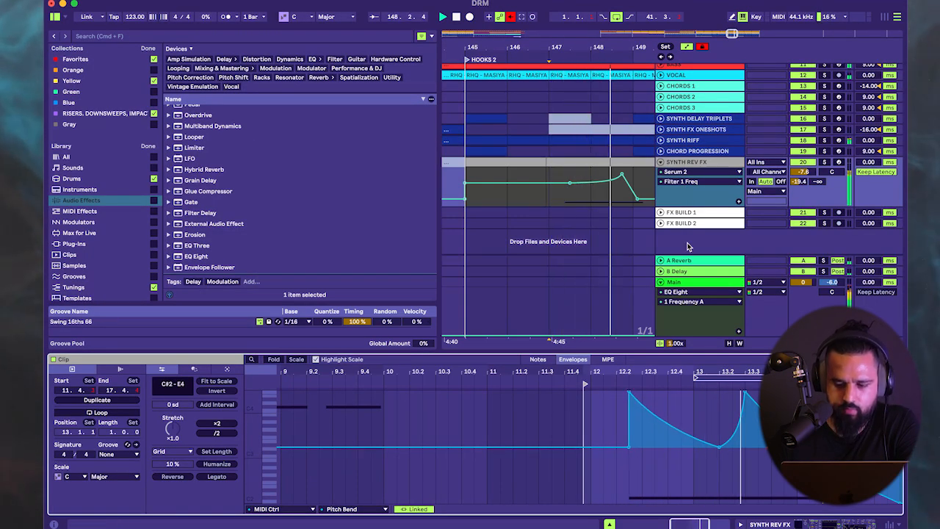
pyautogui.moveTo(744, 395); pyautogui.dragTo(746, 498)
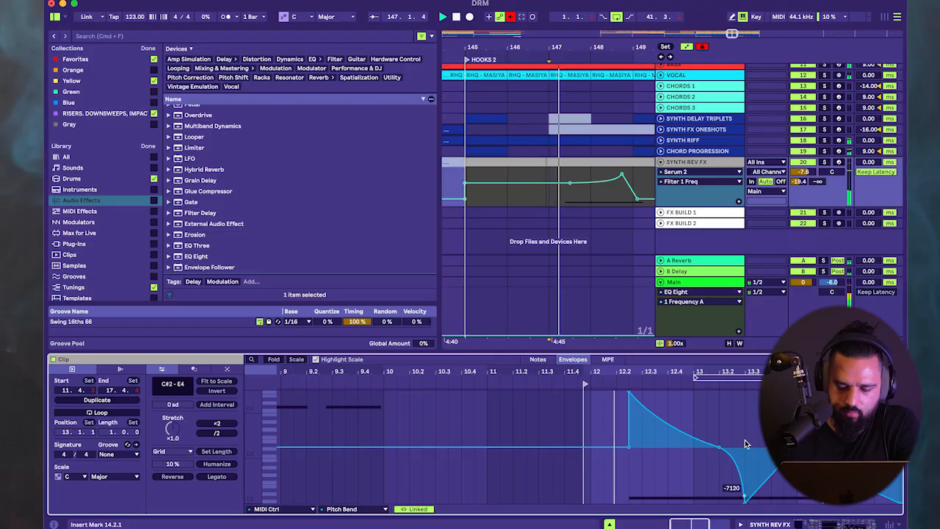
pyautogui.moveTo(628, 449); pyautogui.dragTo(615, 450)
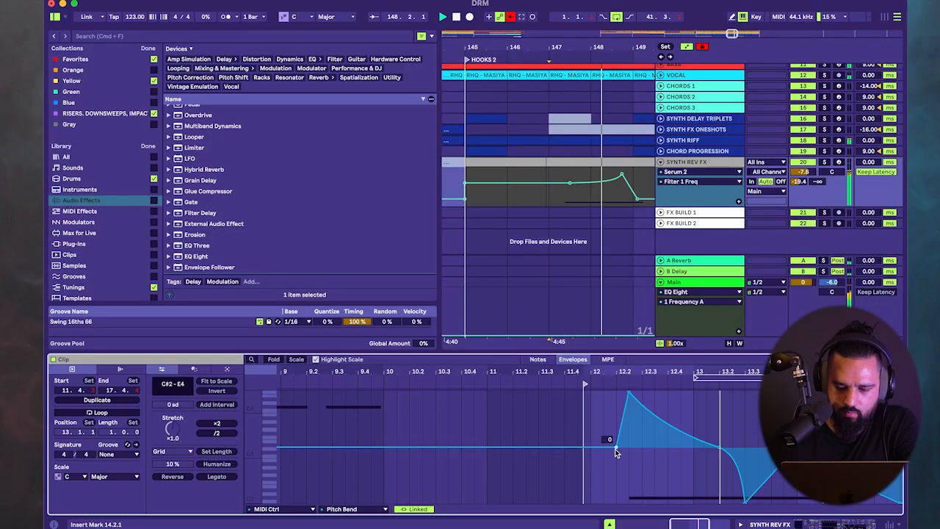
pyautogui.scroll(-5, 637, 261)
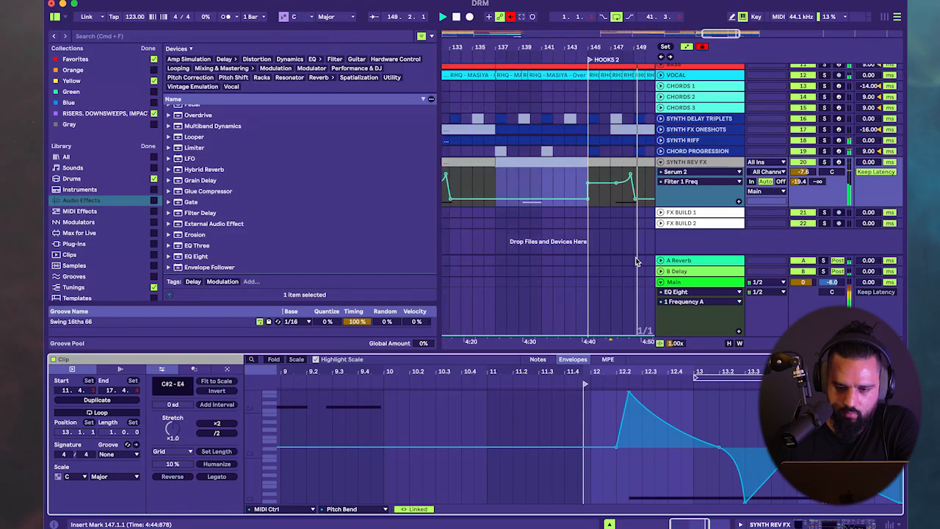
# - Stop playback and lower the SYNTH REV FX track volume to -8.3 dB
pyautogui.hscroll(4, 593, 239)
pyautogui.press('space')
pyautogui.click(804, 174)
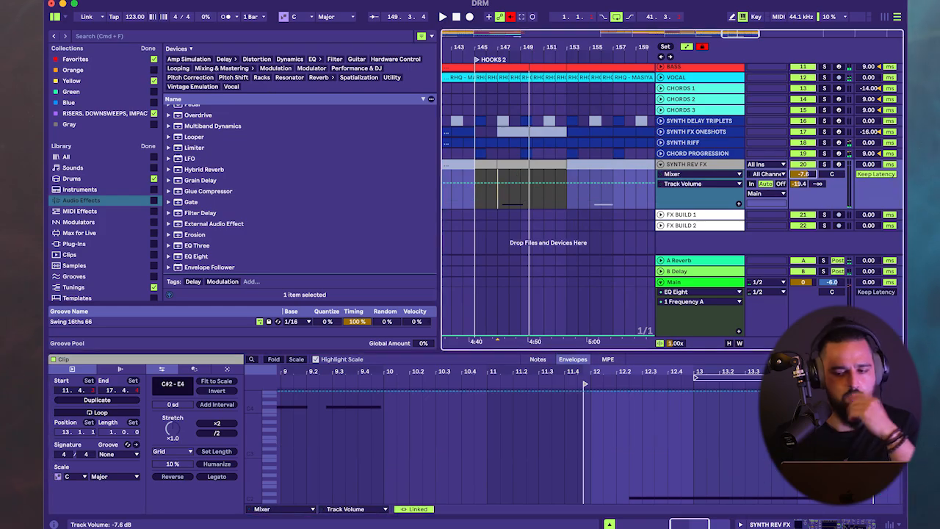
# - Look over the Serum 2 patch on SYNTH REV FX, close it and fold the track
pyautogui.doubleClick(698, 167)
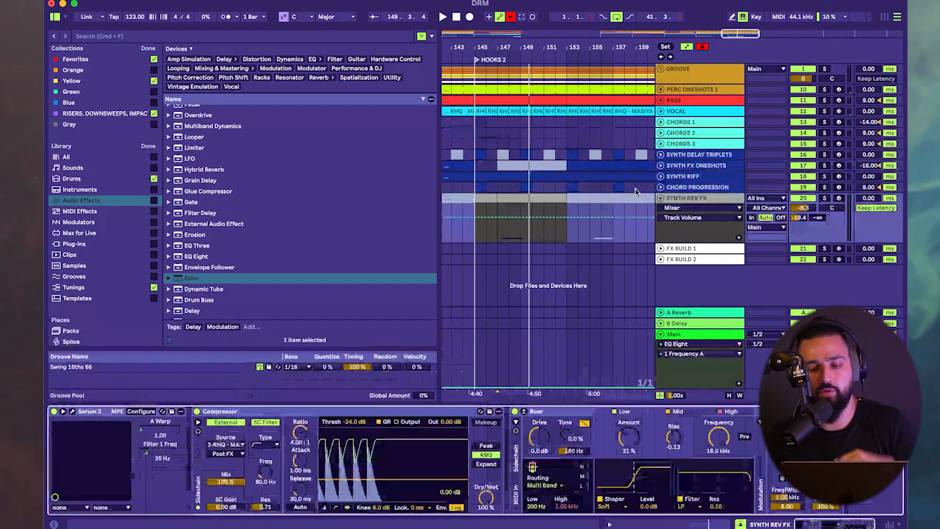
pyautogui.click(72, 412)
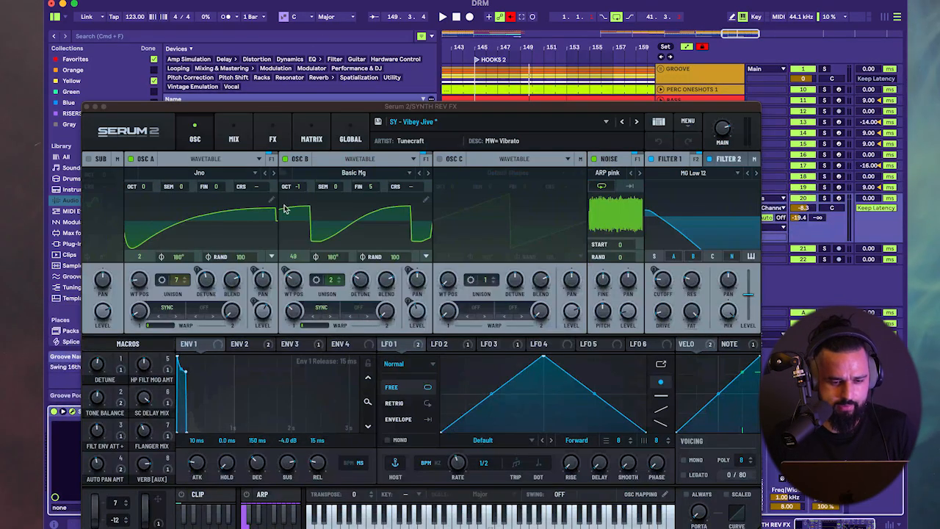
pyautogui.click(87, 107)
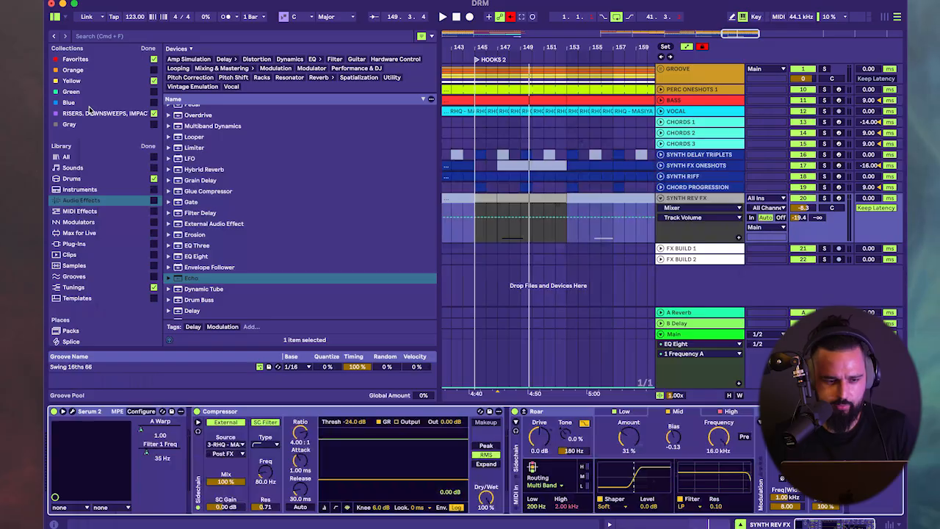
pyautogui.click(660, 199)
# - Select bars 144 to 161 from CHORDS 1 through FX BUILD 1 and set the fixed grid to 8 Bars
pyautogui.scroll(-2, 553, 249)
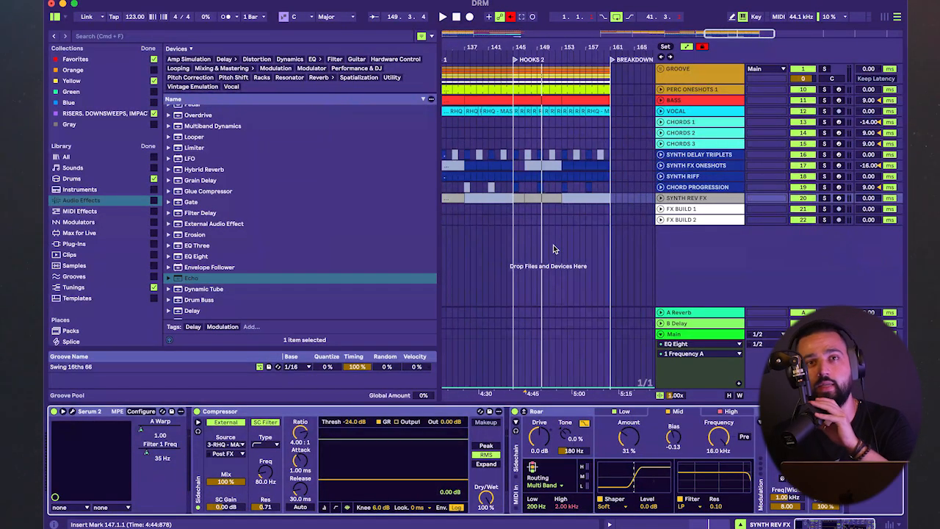
pyautogui.scroll(-1, 534, 244)
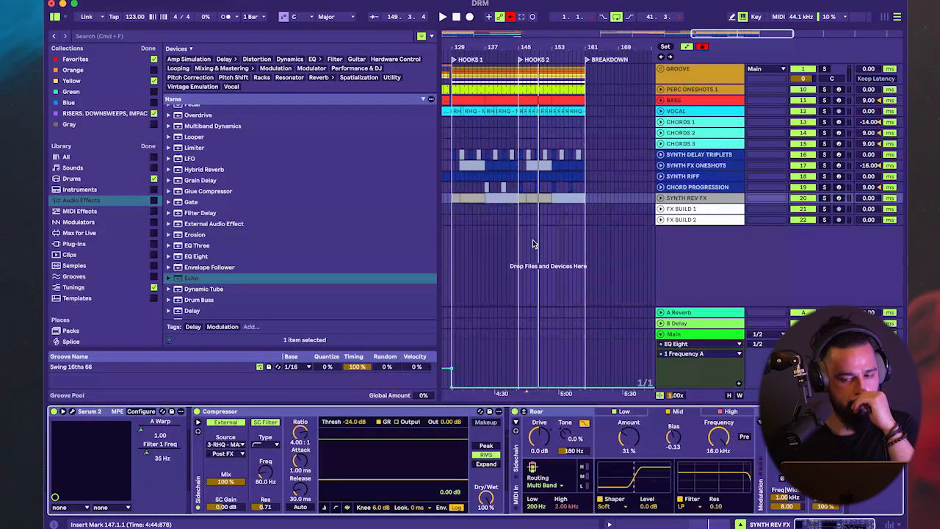
pyautogui.scroll(-3, 539, 237)
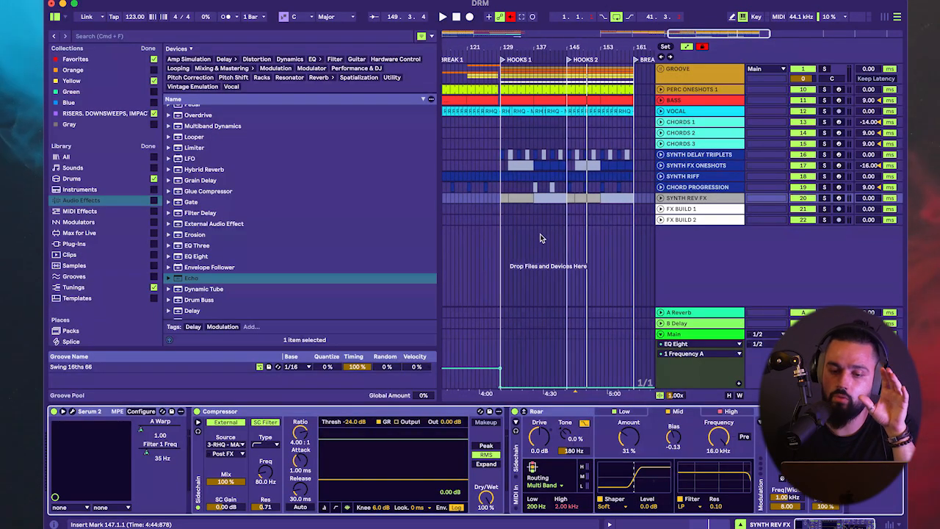
pyautogui.scroll(3, 551, 234)
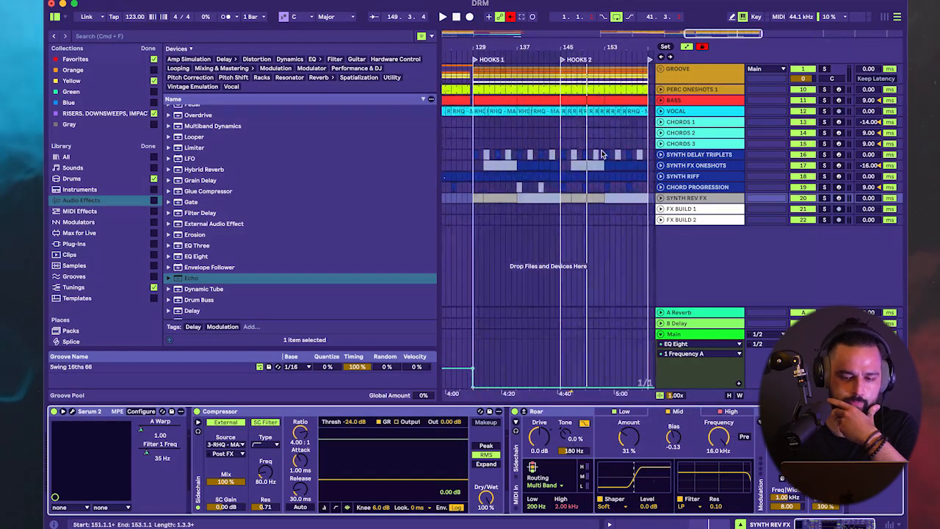
pyautogui.hscroll(1, 585, 110)
pyautogui.hscroll(1, 585, 110)
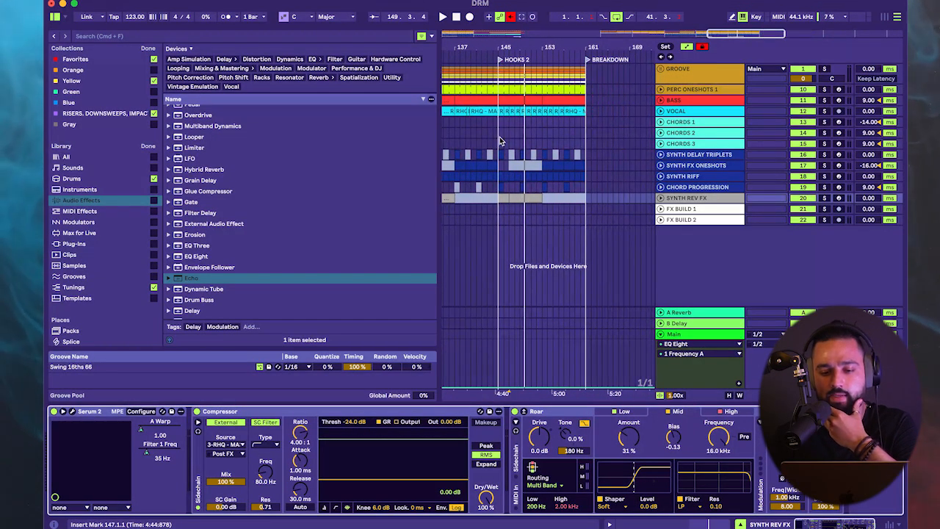
pyautogui.moveTo(499, 137); pyautogui.dragTo(584, 209)
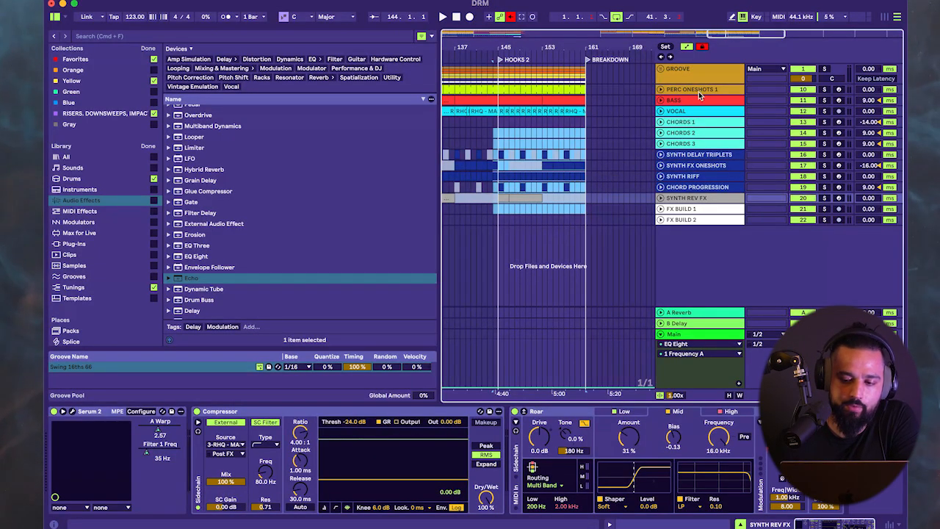
pyautogui.rightClick(533, 136)
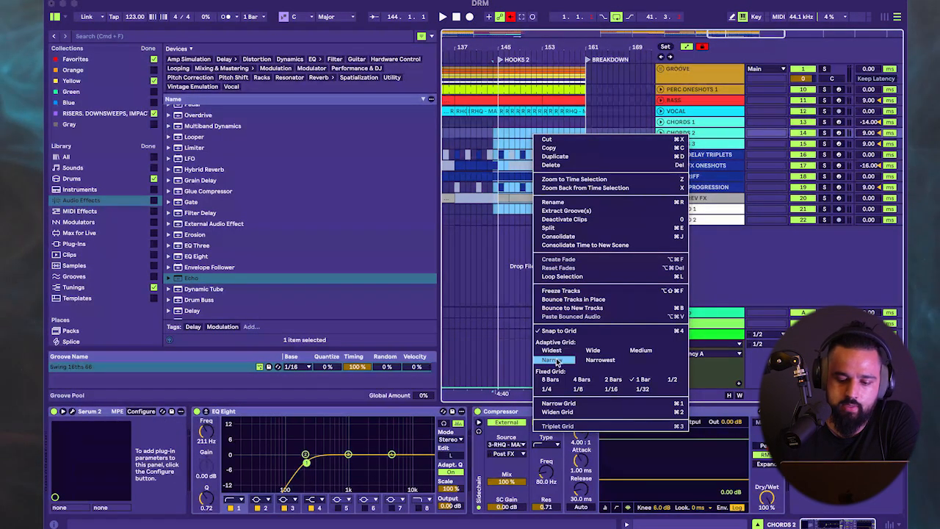
pyautogui.click(549, 379)
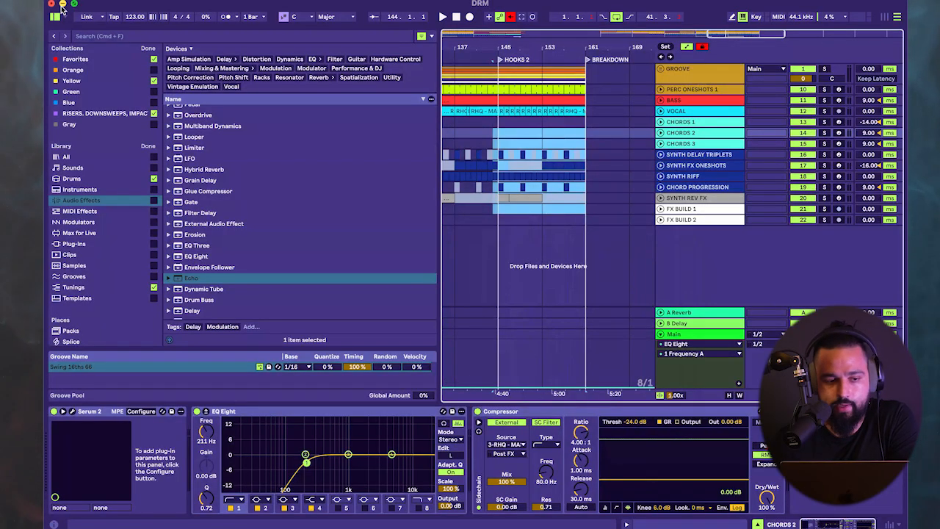
# - Minimise Ableton Live, view the coreideadeconstructed.png chart from the desktop, and return to the Live set
pyautogui.click(63, 5)
pyautogui.click(66, 92)
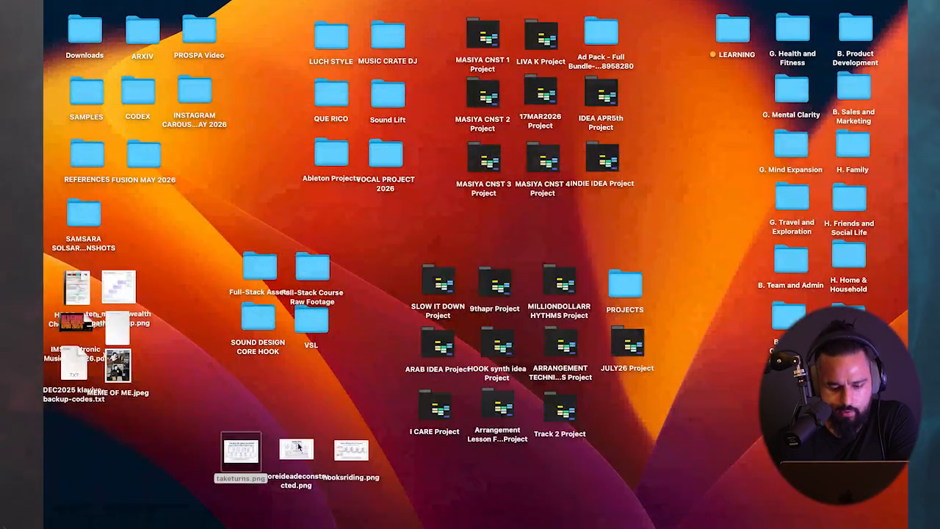
pyautogui.doubleClick(297, 448)
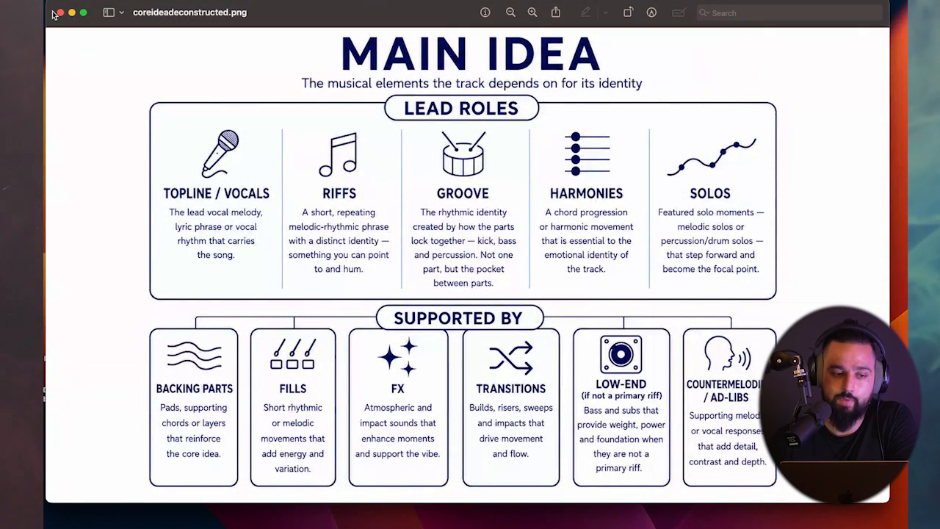
pyautogui.click(71, 13)
pyautogui.click(861, 514)
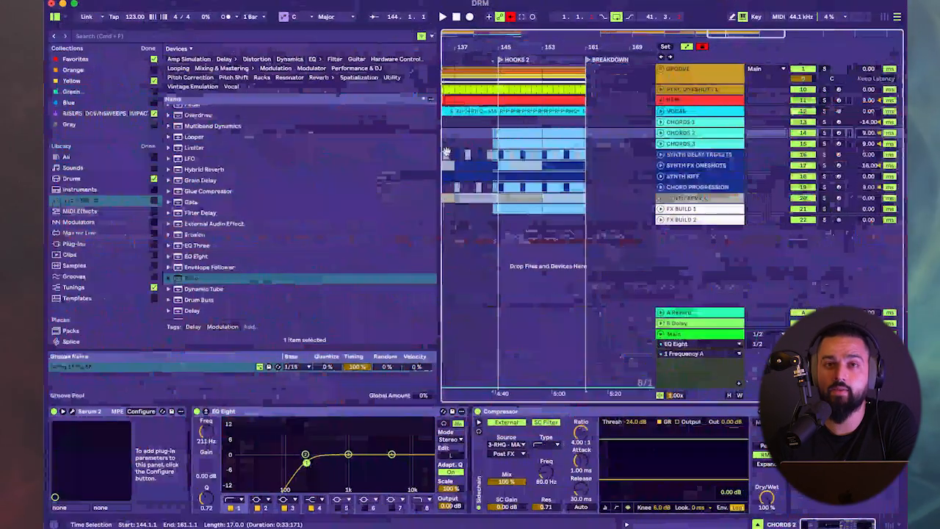
# - Play the arrangement from the start of the intro at bar 81
pyautogui.click(533, 140)
pyautogui.scroll(-3, 533, 140)
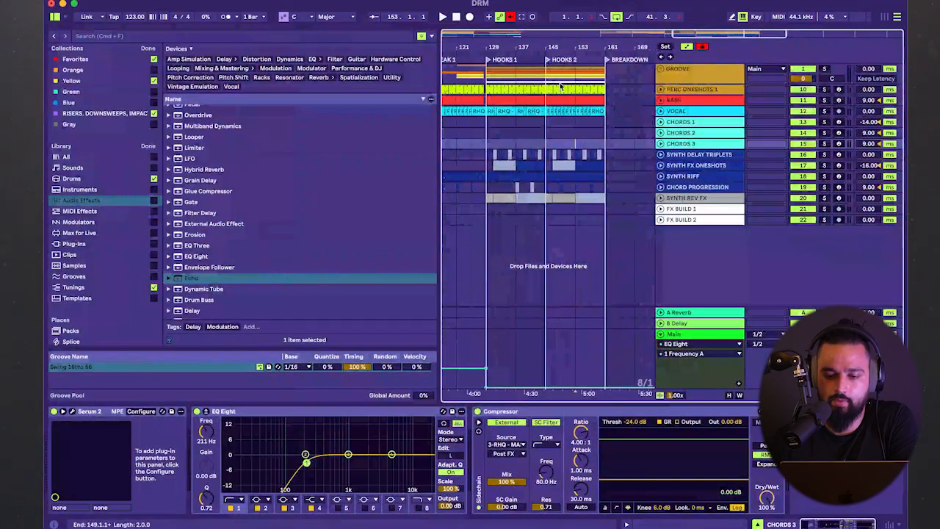
pyautogui.scroll(-4, 557, 121)
pyautogui.click(490, 131)
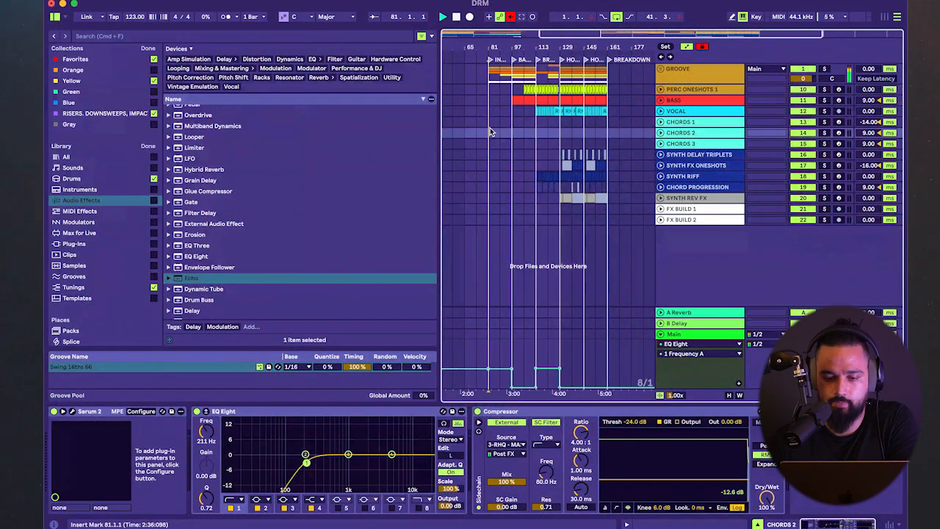
pyautogui.press('space')
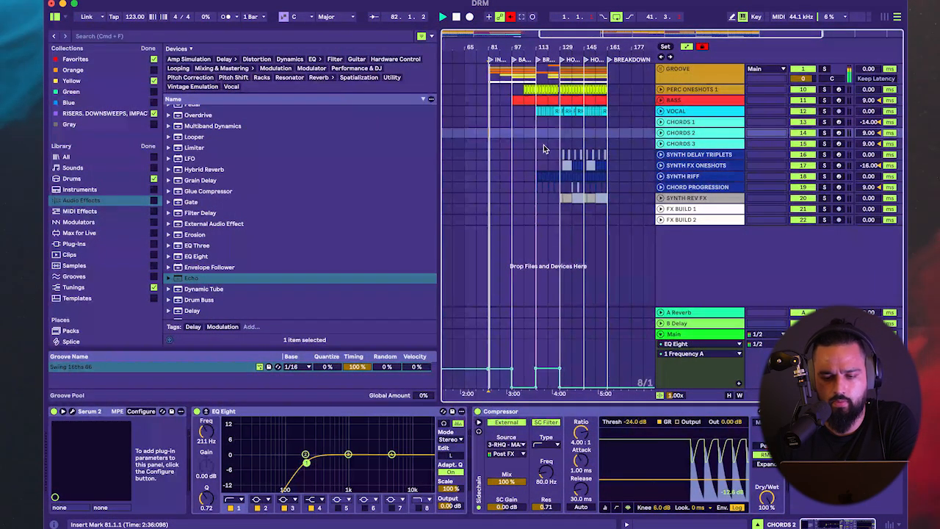
pyautogui.hscroll(2, 545, 148)
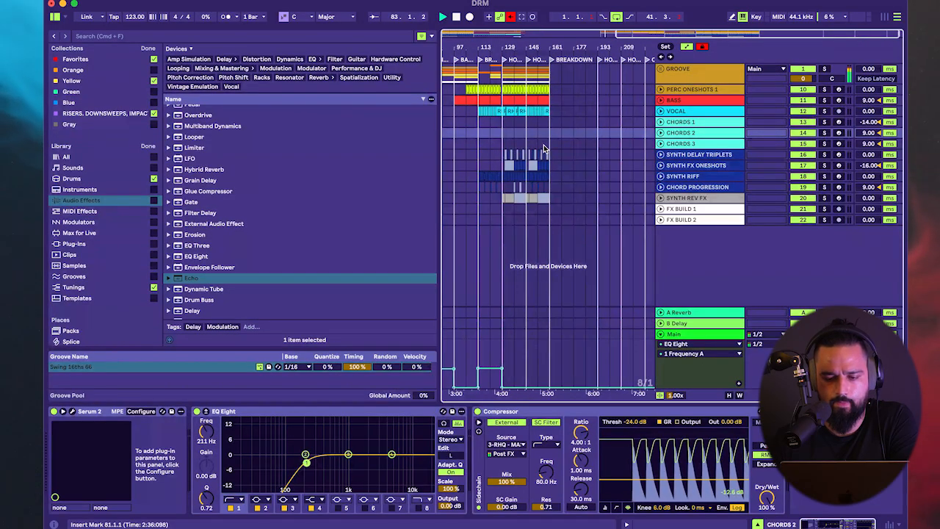
# - Restart playback from the BASS DROP at bar 97
pyautogui.hscroll(-3, 545, 148)
pyautogui.click(535, 137)
pyautogui.press('space')
pyautogui.press('space')
pyautogui.hscroll(3, 534, 138)
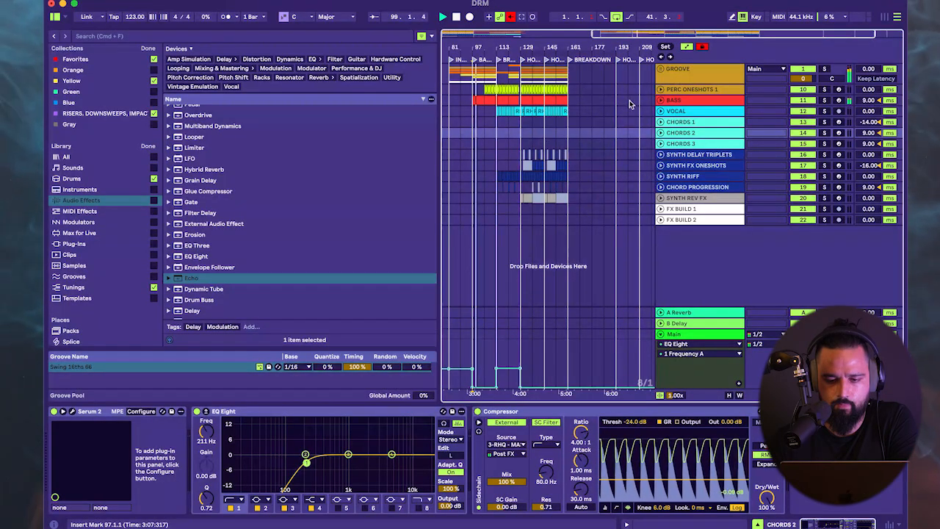
# - In the BASS track's Serum 2, switch off oscillator B and close the plug-in window
pyautogui.click(670, 101)
pyautogui.hscroll(-3, 117, 420)
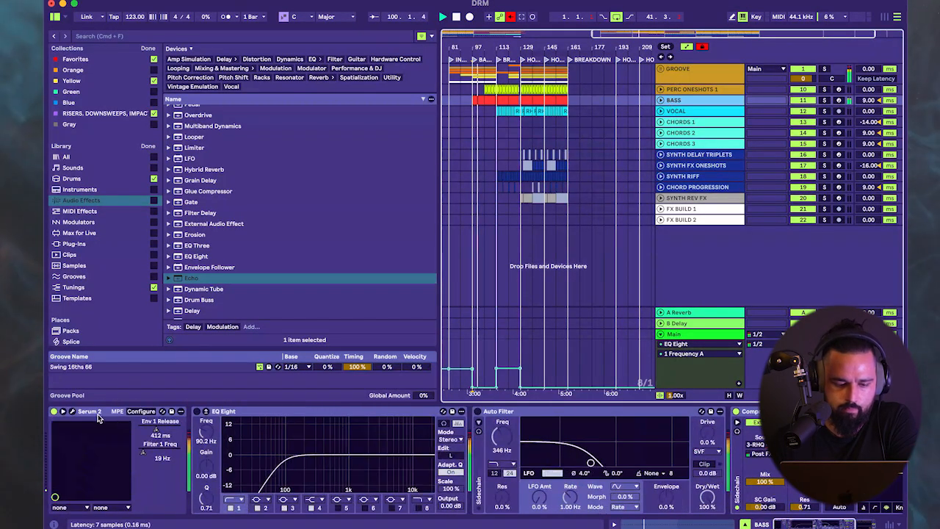
pyautogui.click(72, 411)
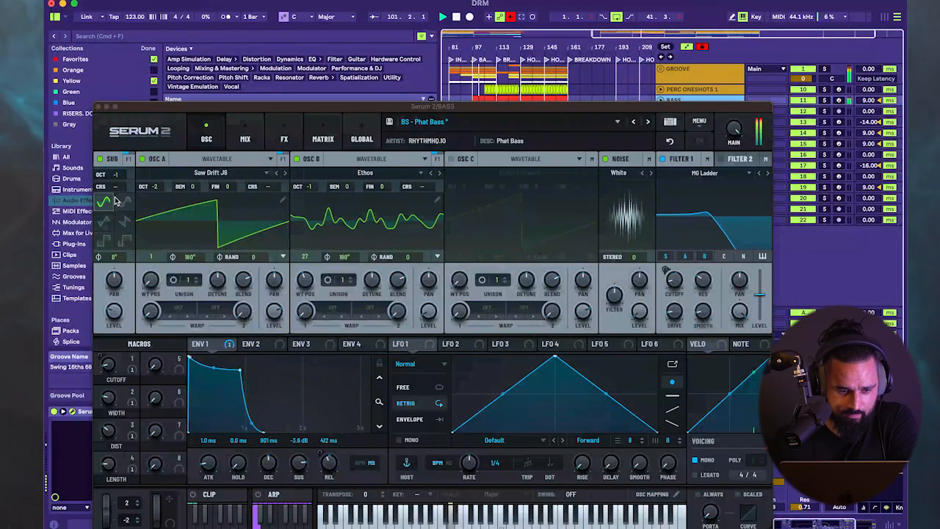
pyautogui.click(296, 159)
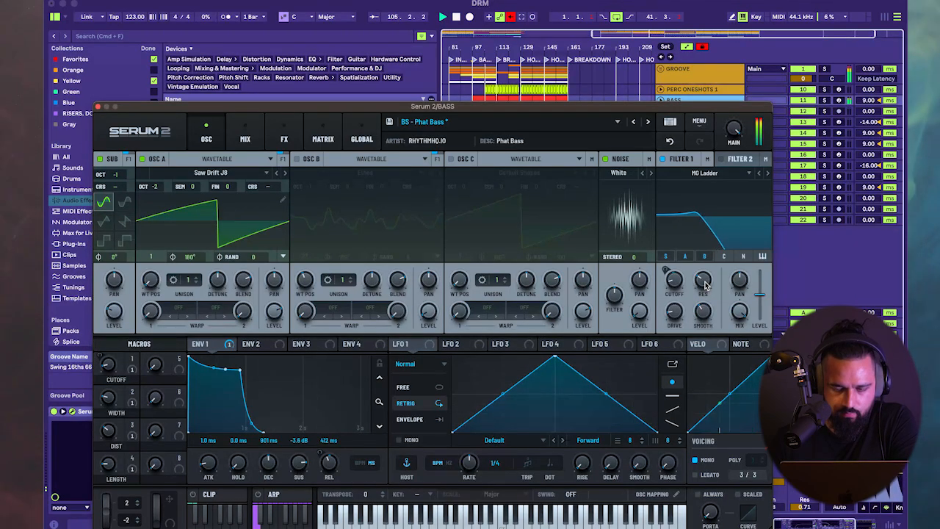
pyautogui.click(97, 106)
# - Copy the one-bar SYNTH RIFF clip at bar 113 to bar 97 and duplicate it through BASS DROP up to BREAK 1
pyautogui.scroll(5, 526, 172)
pyautogui.hscroll(-3, 527, 176)
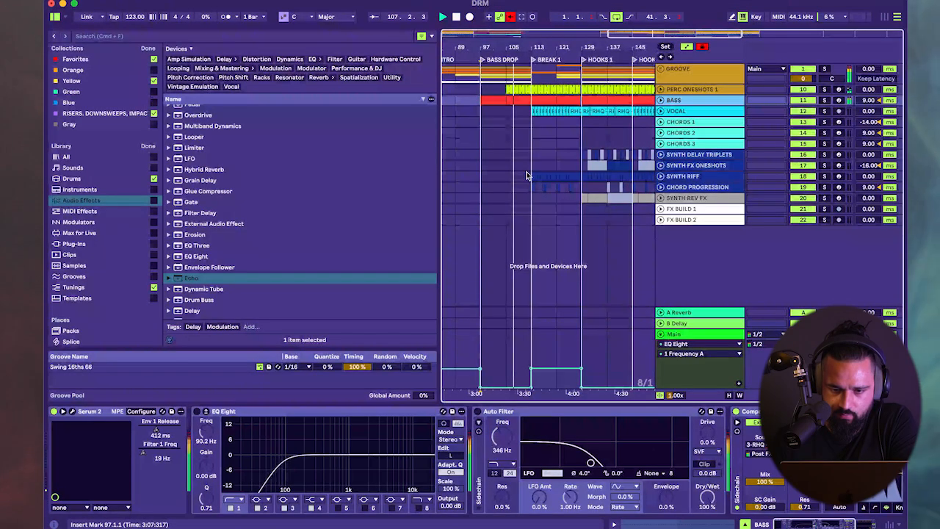
pyautogui.click(533, 177)
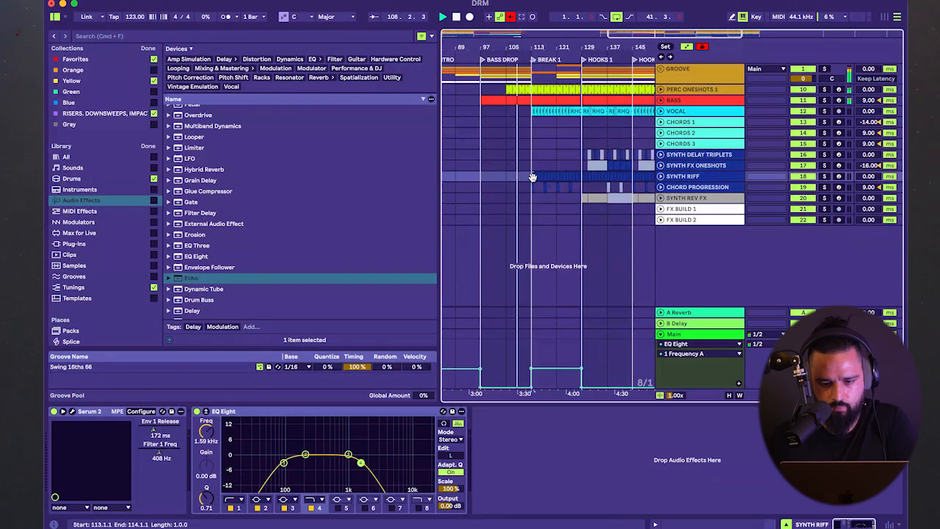
pyautogui.click(479, 177)
pyautogui.press('super+v')
pyautogui.press('super+d')
pyautogui.press('super+d')
pyautogui.press('super+d')
pyautogui.press('super+d')
pyautogui.press('super+d')
pyautogui.press('super+d')
pyautogui.press('super+d')
pyautogui.press('super+d')
pyautogui.press('super+d')
pyautogui.press('super+d')
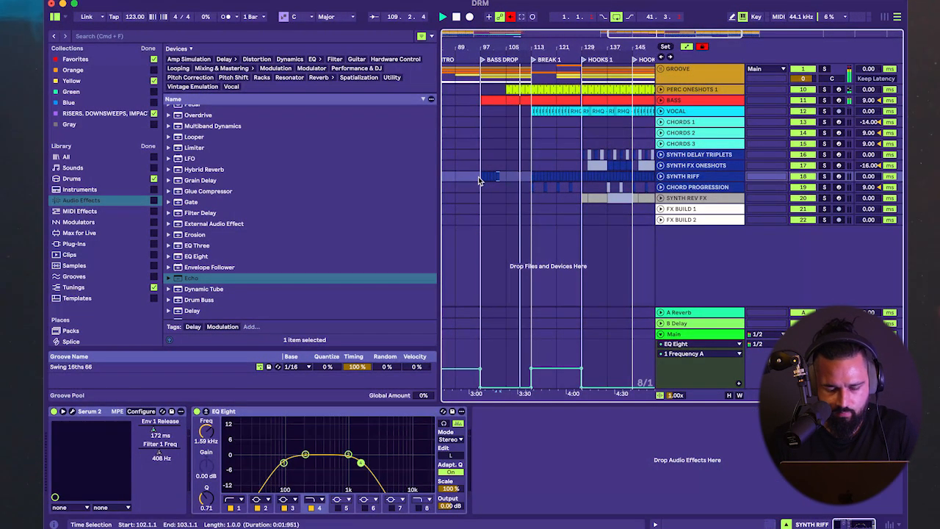
# - Check the Serum 2 patch on SYNTH RIFF, then unfold the track to show its Filter 1 Freq automation
pyautogui.click(73, 412)
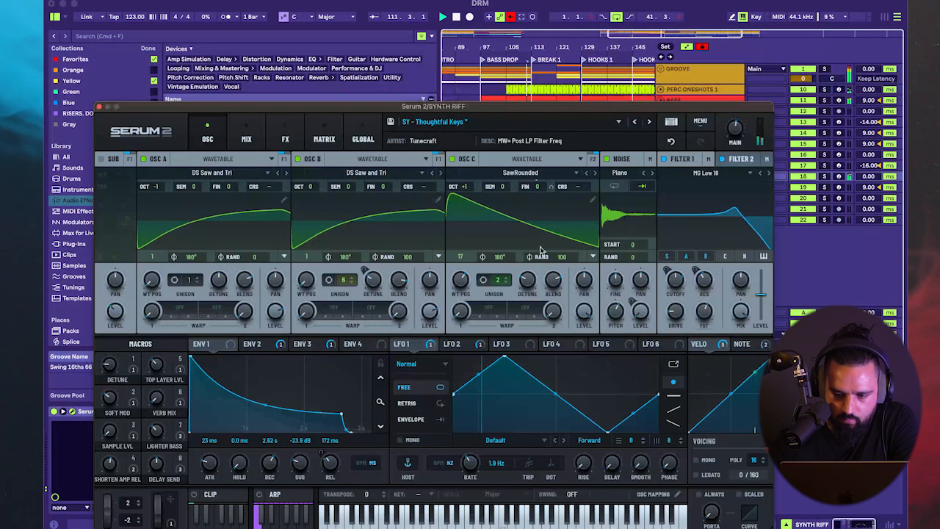
pyautogui.click(98, 106)
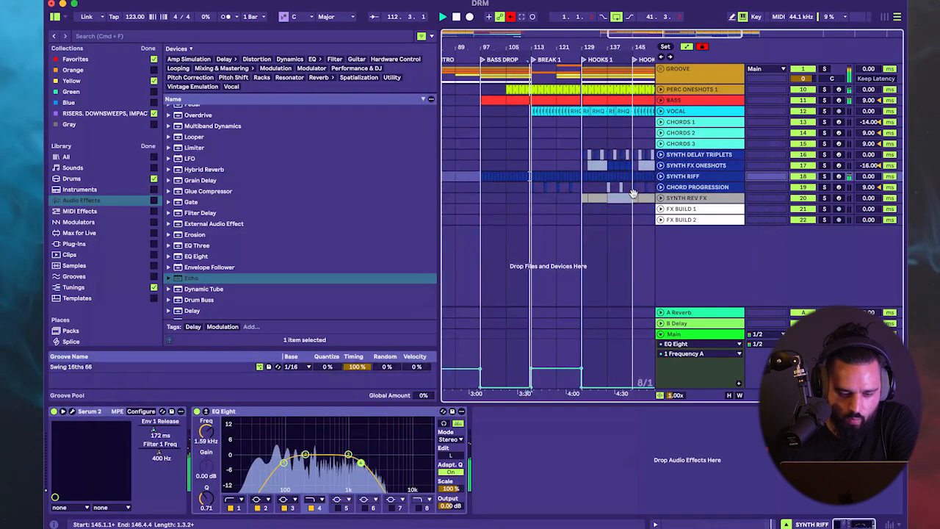
pyautogui.click(661, 177)
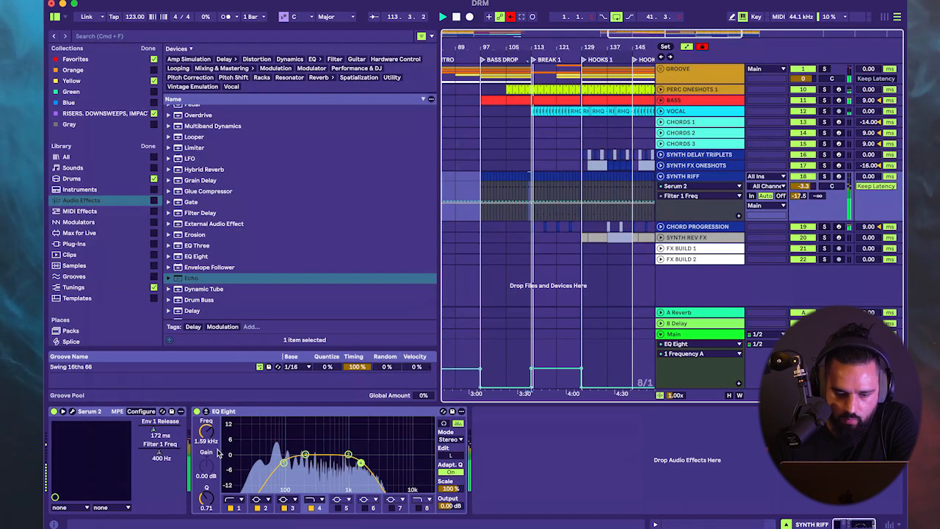
pyautogui.rightClick(156, 456)
pyautogui.click(198, 355)
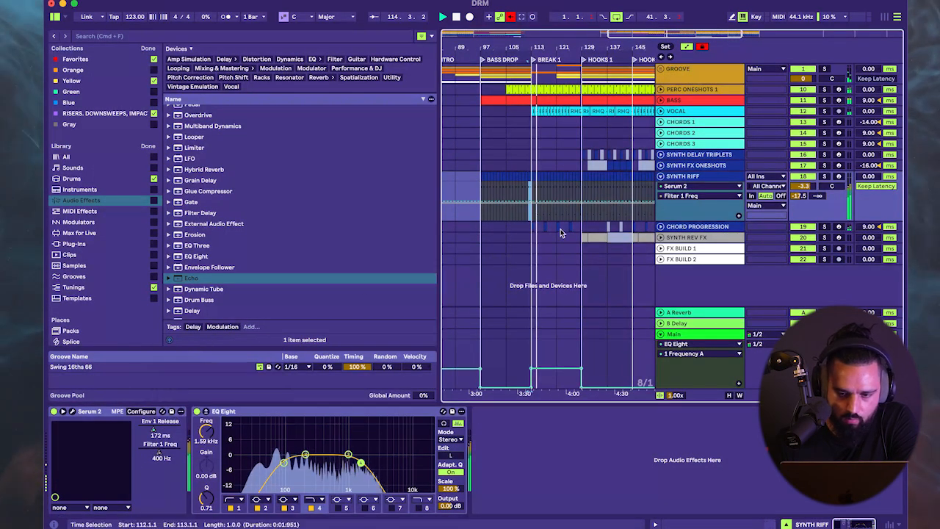
# - Re-enable SYNTH RIFF's Filter 1 Freq automation and ramp it from 30 Hz at bar 97 to 283 Hz at bar 113
pyautogui.click(538, 200)
pyautogui.rightClick(158, 443)
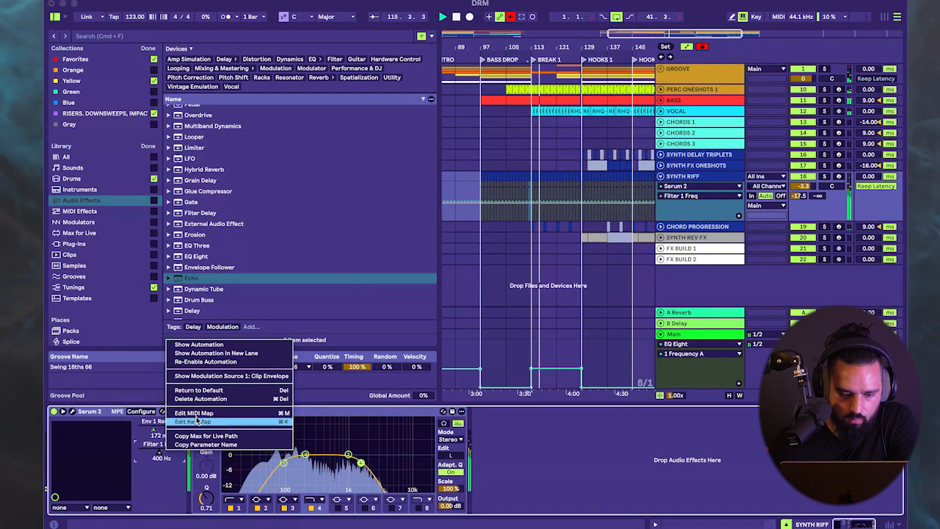
pyautogui.click(220, 362)
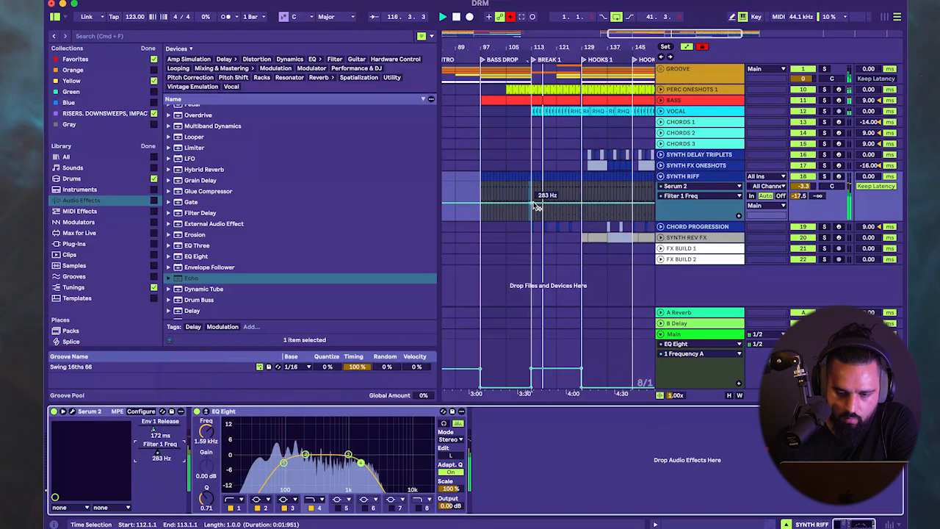
pyautogui.moveTo(480, 205); pyautogui.dragTo(481, 214)
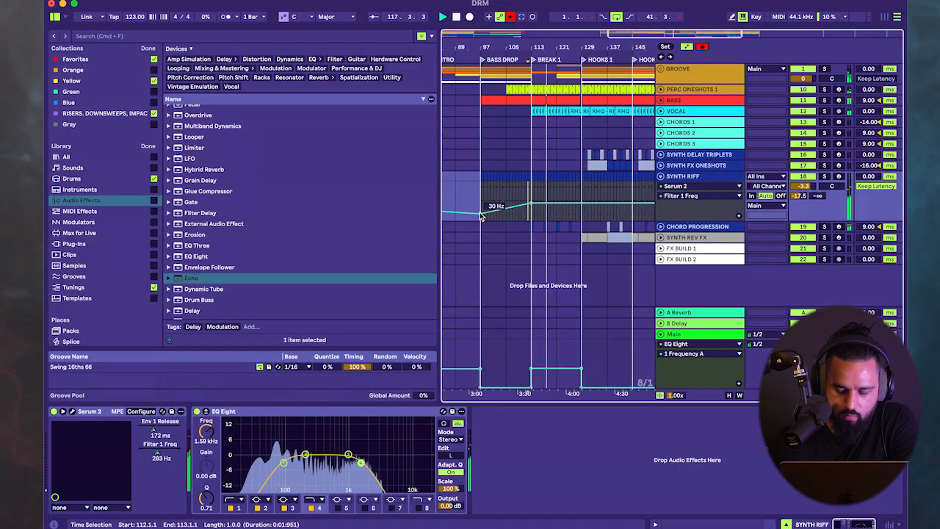
# - Play from bar 97 to hear the SYNTH RIFF filter sweep through BASS DROP
pyautogui.press('space')
pyautogui.press('space')
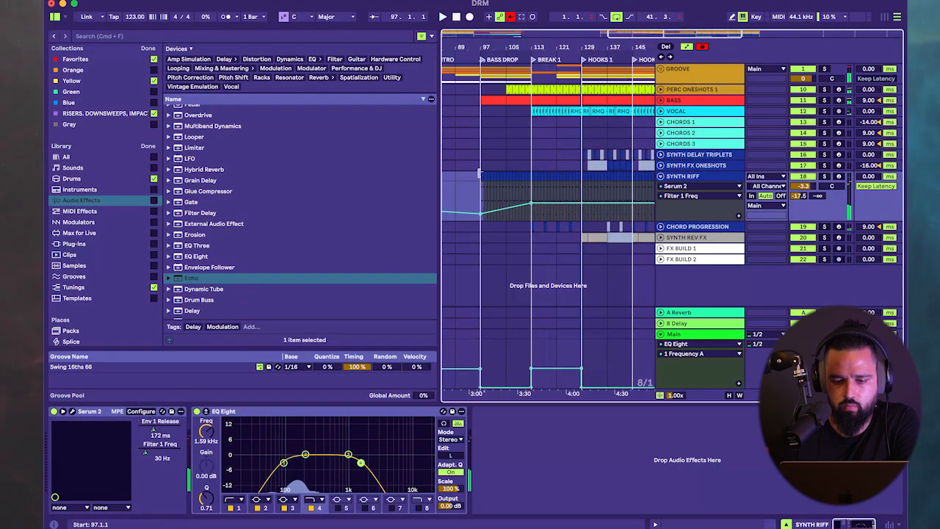
pyautogui.hscroll(3, 483, 217)
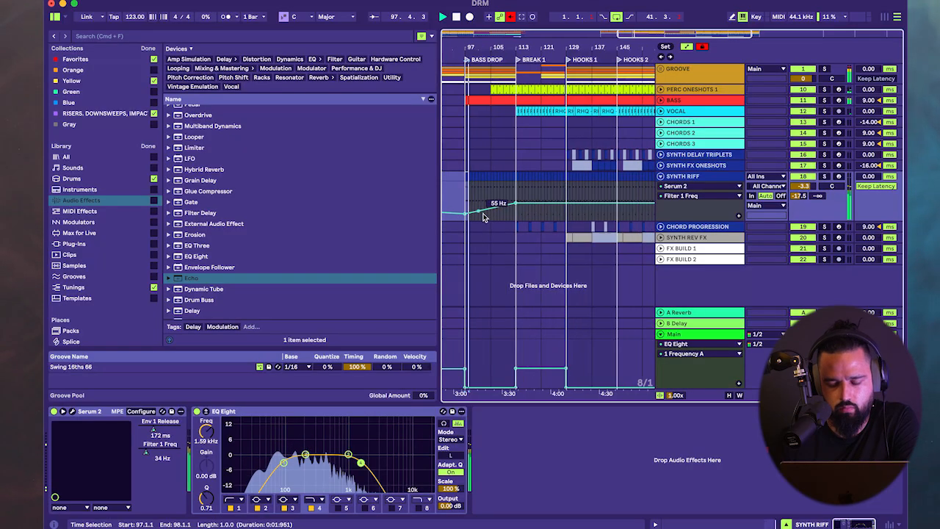
# - Lower the SYNTH RIFF track volume to -4.4 dB and fold the track
pyautogui.scroll(-5, 483, 218)
pyautogui.hscroll(-5, 484, 217)
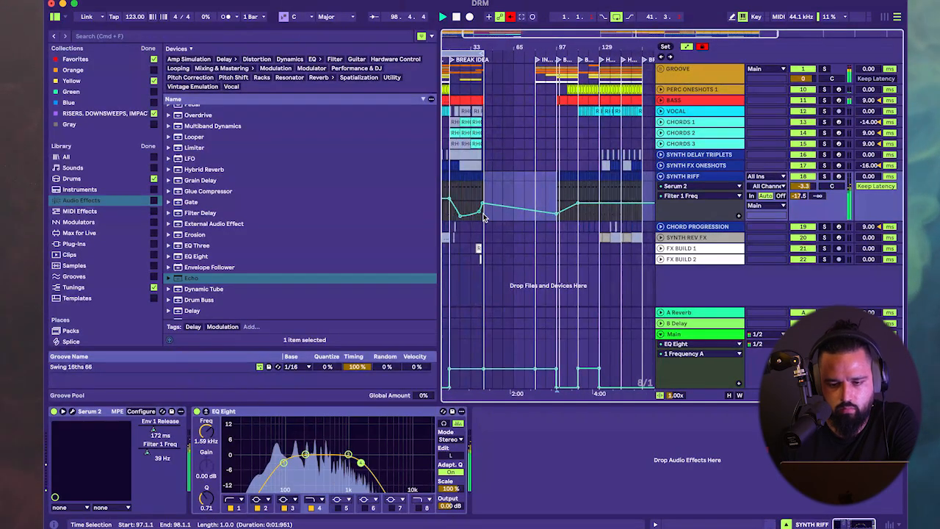
pyautogui.hscroll(3, 484, 217)
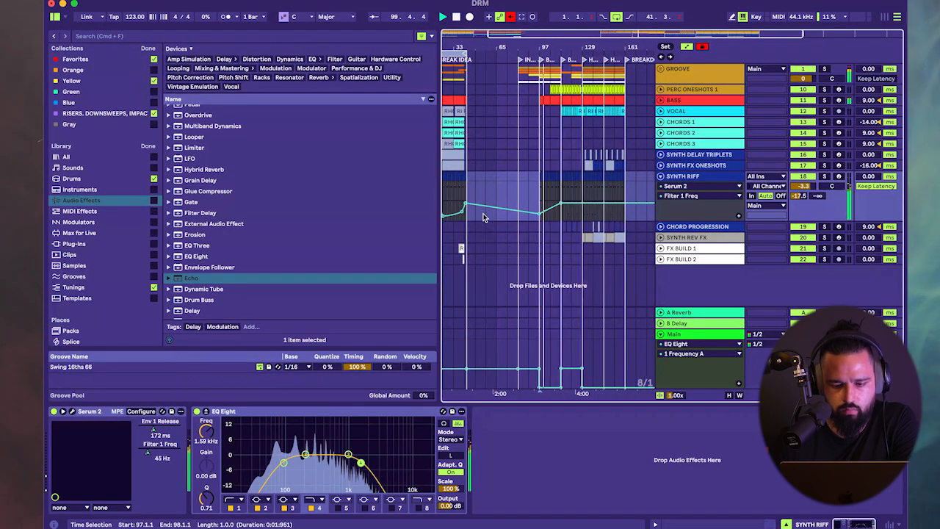
pyautogui.moveTo(802, 187); pyautogui.dragTo(801, 195)
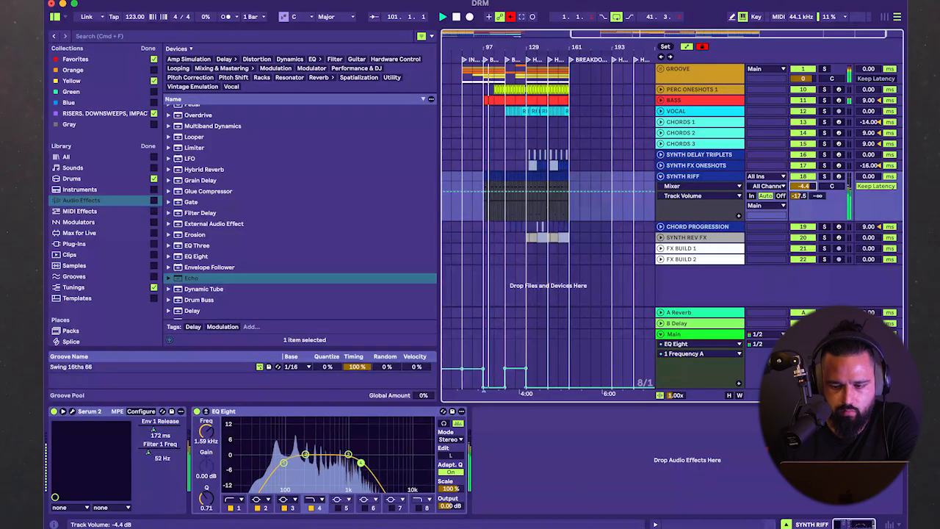
pyautogui.click(661, 177)
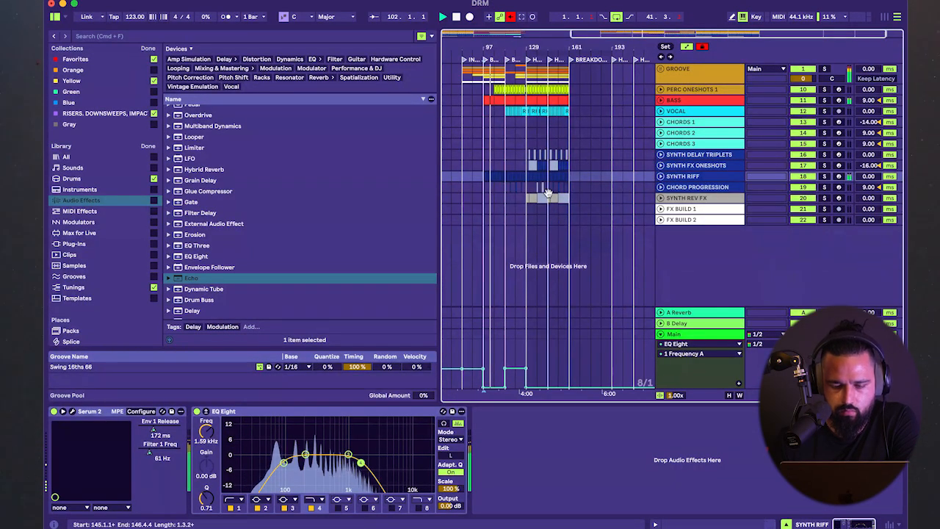
# - In SYNTH RIFF's Serum 2 patch, raise Filter 1 resonance to 36% and assign LFO 3 to modulate it
pyautogui.hscroll(-1, 548, 192)
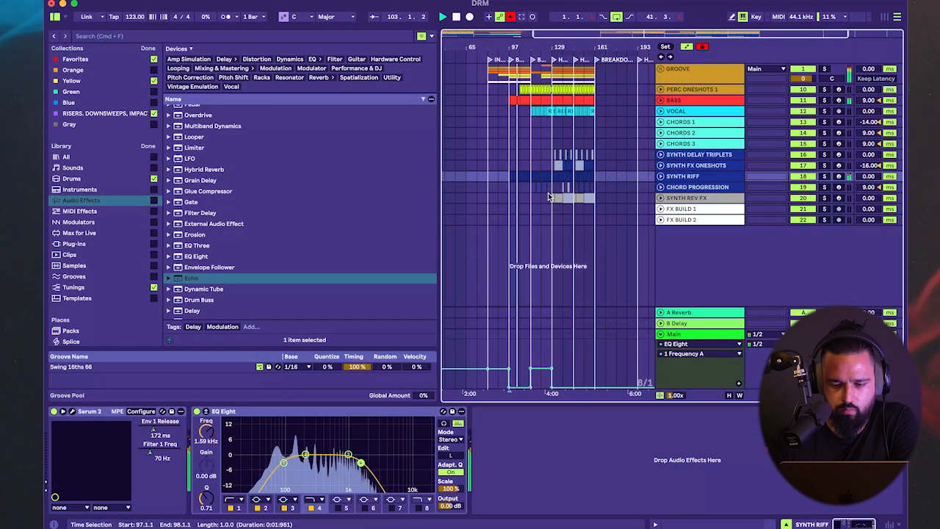
pyautogui.scroll(-3, 548, 192)
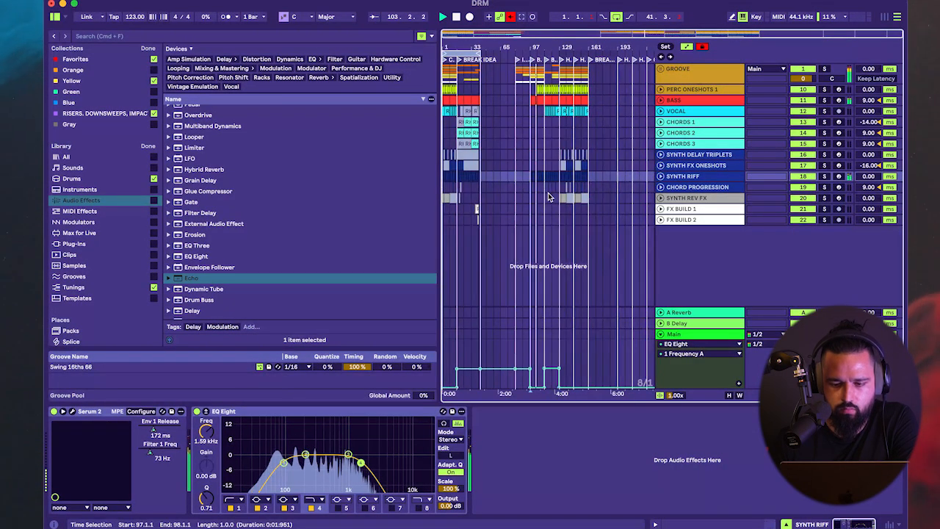
pyautogui.click(72, 412)
pyautogui.moveTo(707, 288)
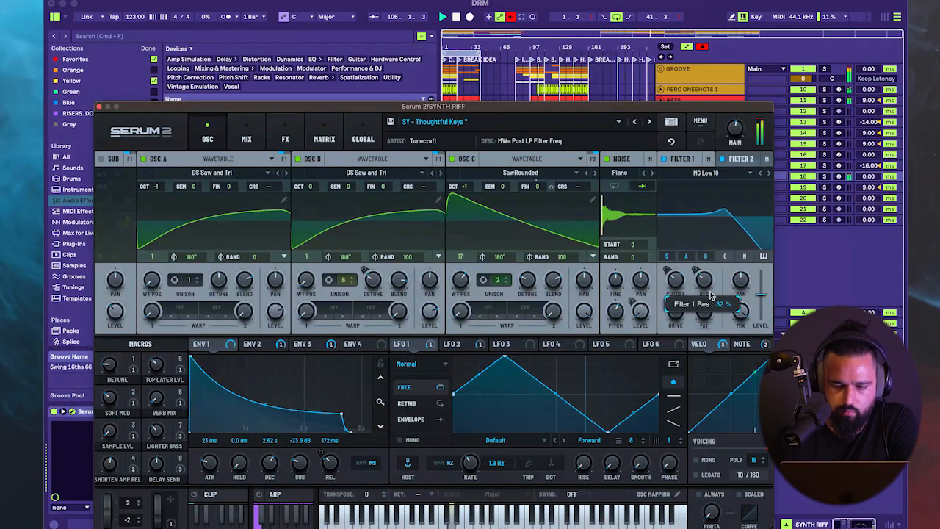
pyautogui.moveTo(705, 288)
pyautogui.mouseDown()
pyautogui.moveTo(712, 269)
pyautogui.moveTo(714, 289)
pyautogui.mouseUp()
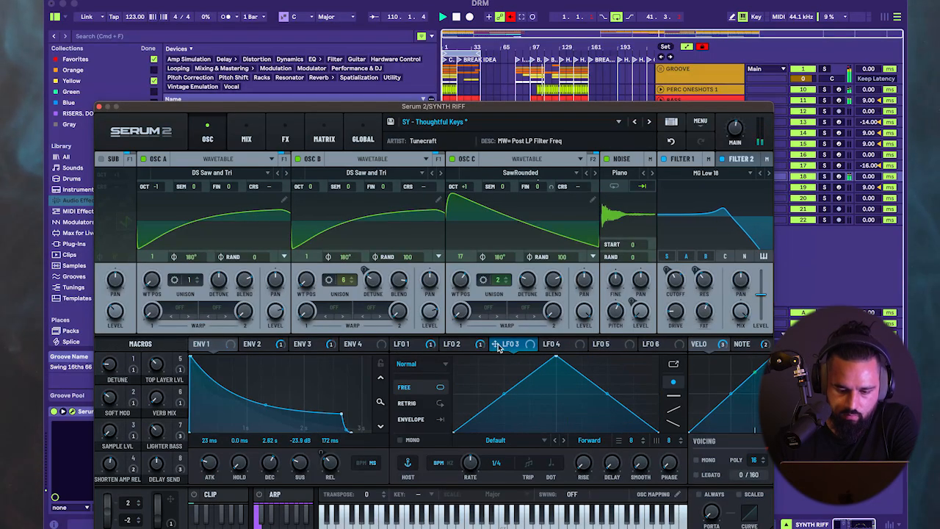
pyautogui.moveTo(505, 344); pyautogui.dragTo(703, 288)
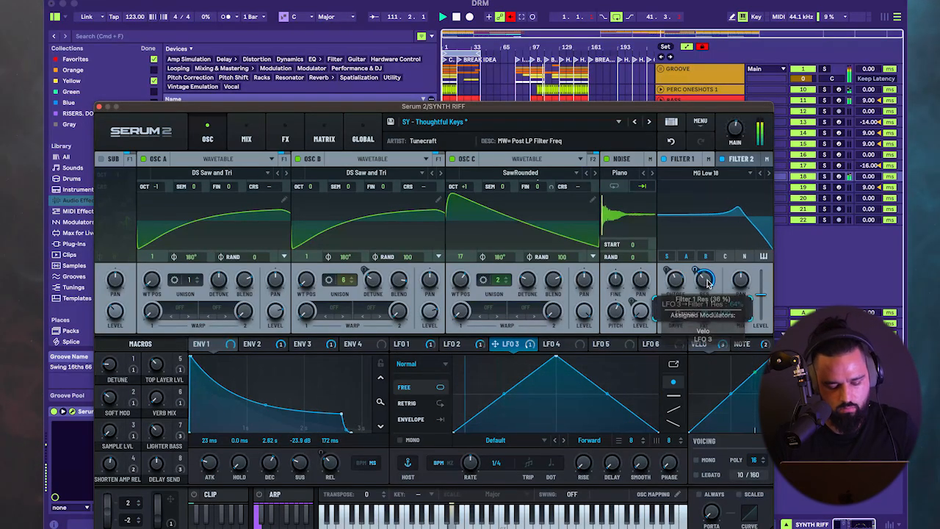
# - Change LFO 3 to Chaos: Lorenz with a rate of 1/2 and close the Serum 2 window
pyautogui.click(407, 363)
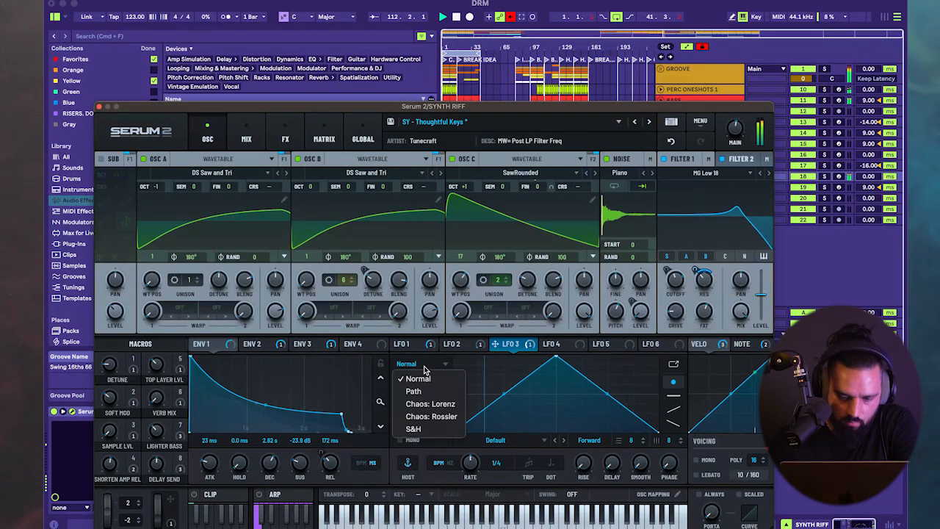
pyautogui.click(430, 404)
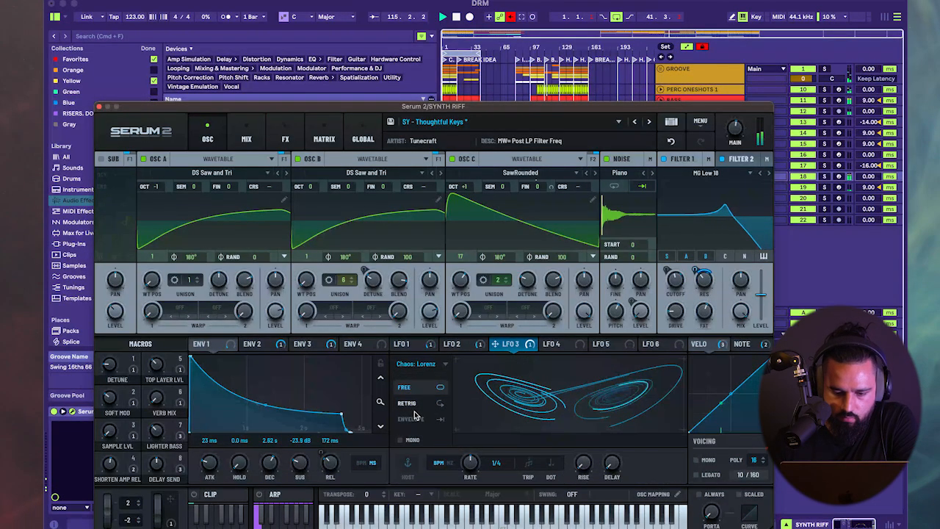
pyautogui.moveTo(701, 285)
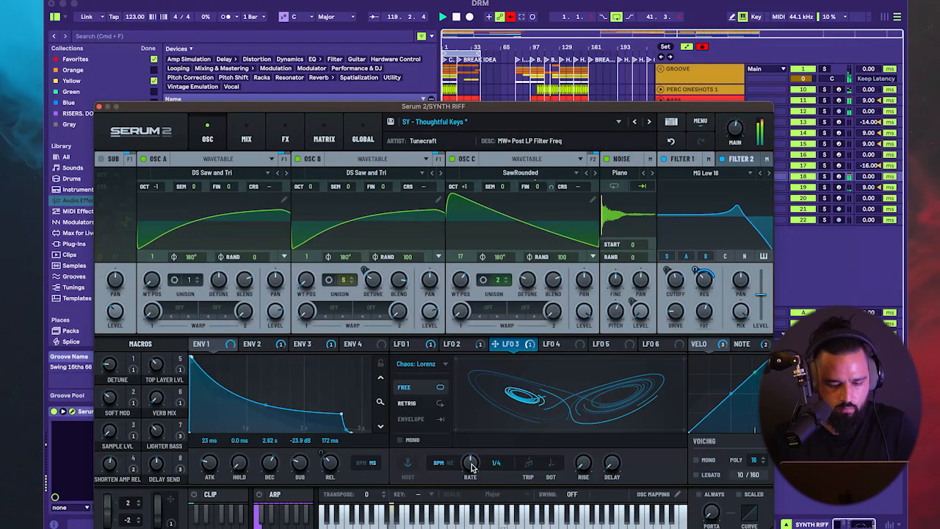
pyautogui.moveTo(471, 465); pyautogui.dragTo(472, 476)
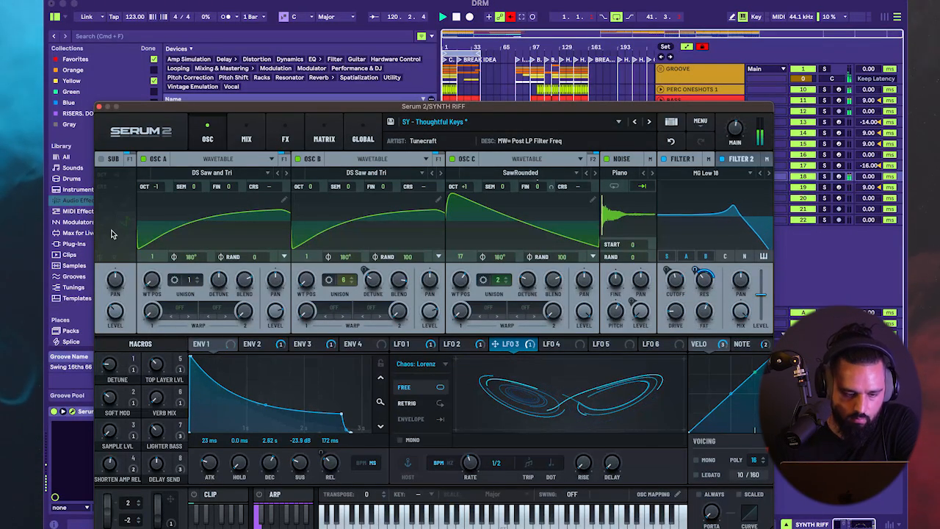
pyautogui.click(99, 106)
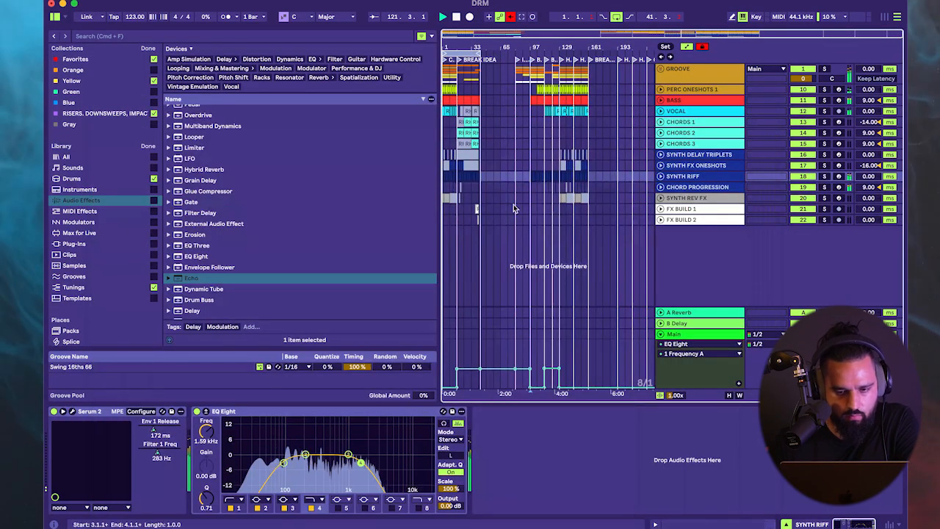
# - Unfold the GROOVE group and deactivate every second djembe fill clip in BREAK 1, from bar 122 to bar 128
pyautogui.hscroll(-3, 573, 217)
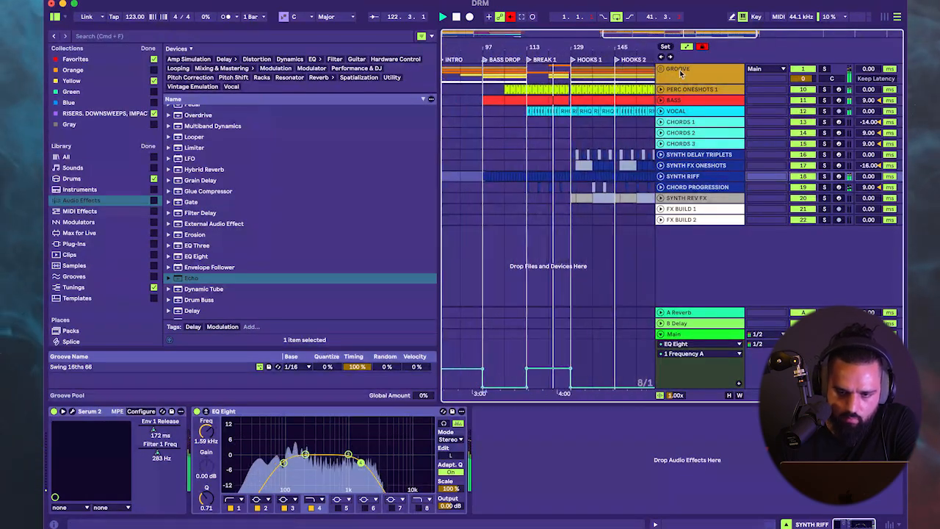
pyautogui.click(660, 69)
pyautogui.scroll(5, 562, 141)
pyautogui.click(587, 120)
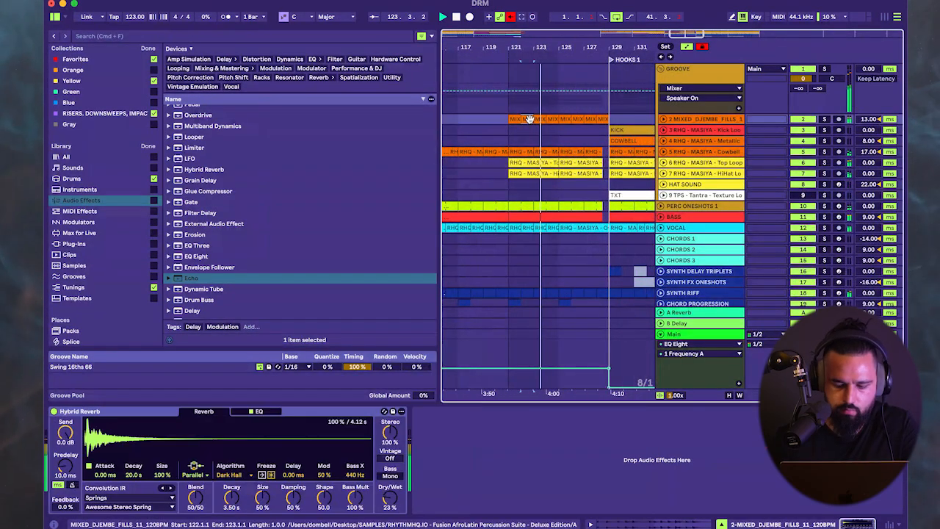
pyautogui.click(602, 120)
pyautogui.press('0')
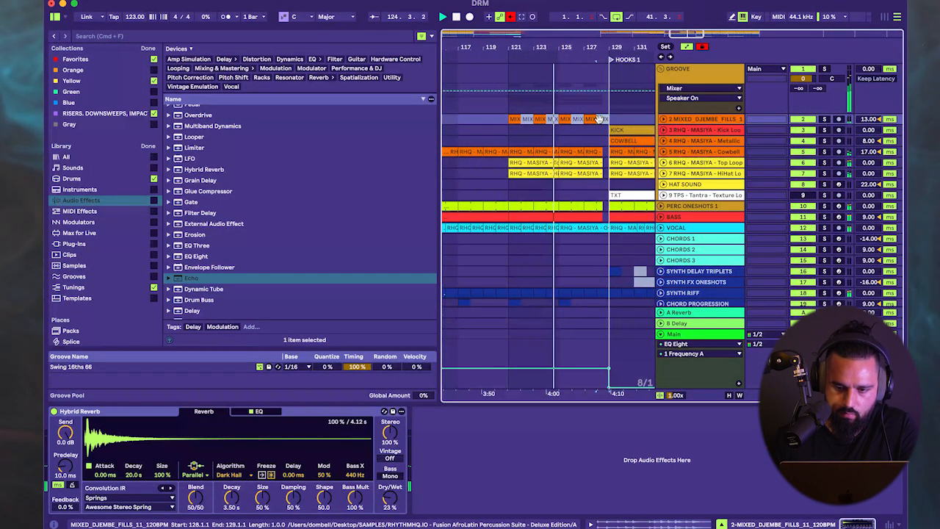
# - Set the djembe fills' Hybrid Reverb to 3.52 s decay, the Bigger Spaces impulse Arena Hall 20s and 43% Dry/Wet
pyautogui.doubleClick(677, 119)
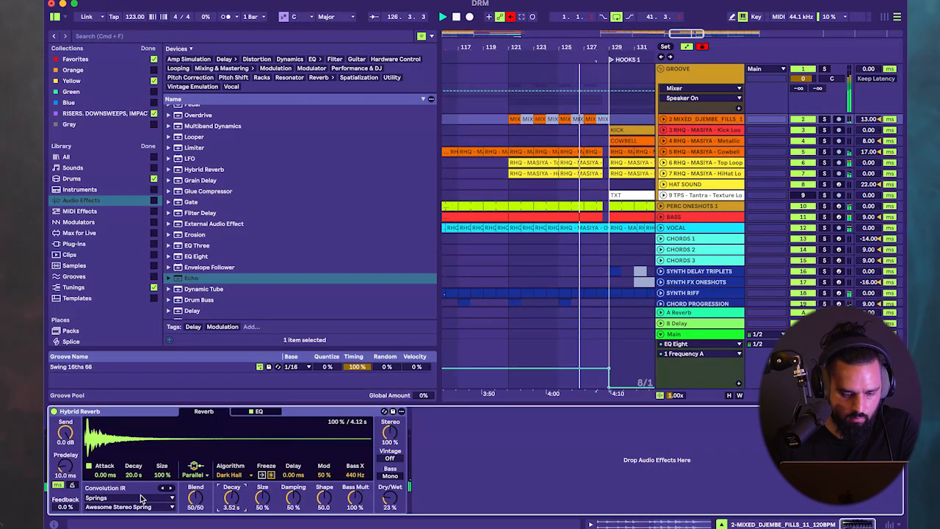
pyautogui.click(141, 498)
pyautogui.click(117, 508)
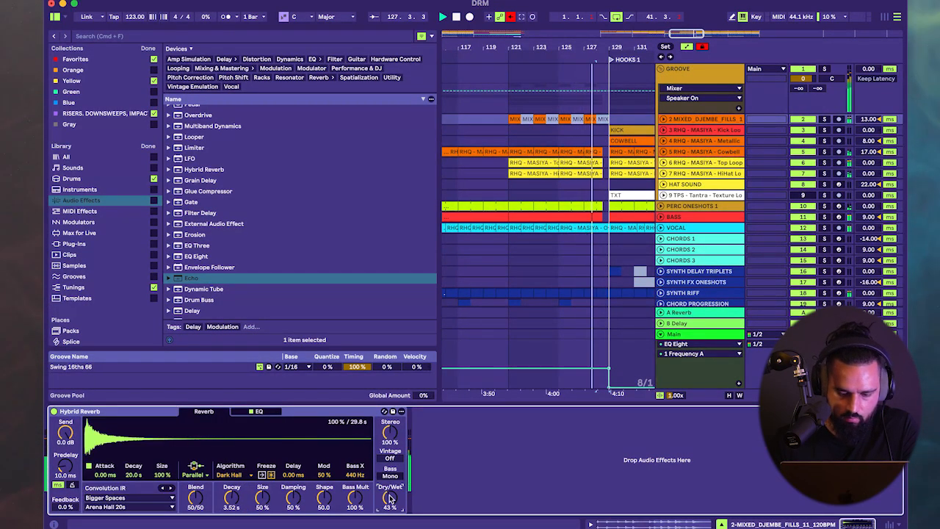
# - Set the djembe fills track volume to -4.1 dB and fold the GROOVE group
pyautogui.click(664, 119)
pyautogui.click(804, 130)
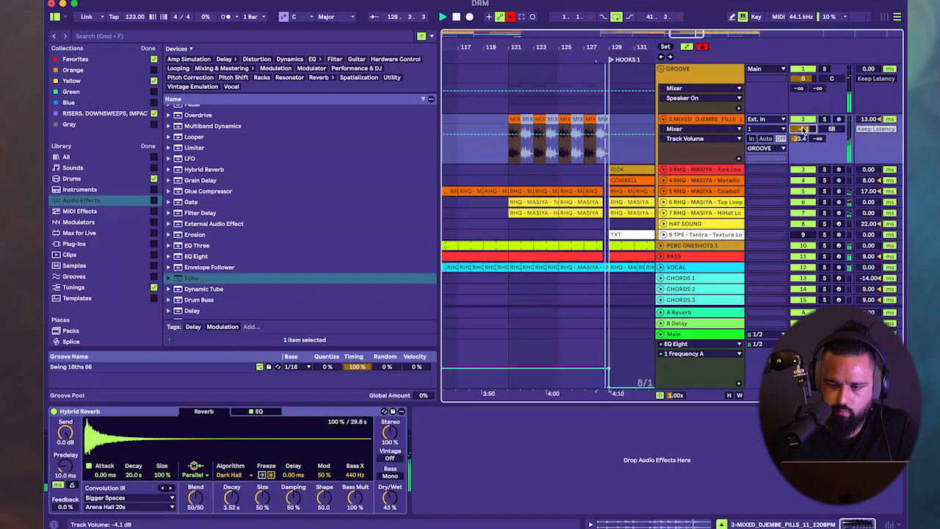
pyautogui.scroll(-5, 601, 172)
pyautogui.hscroll(3, 603, 173)
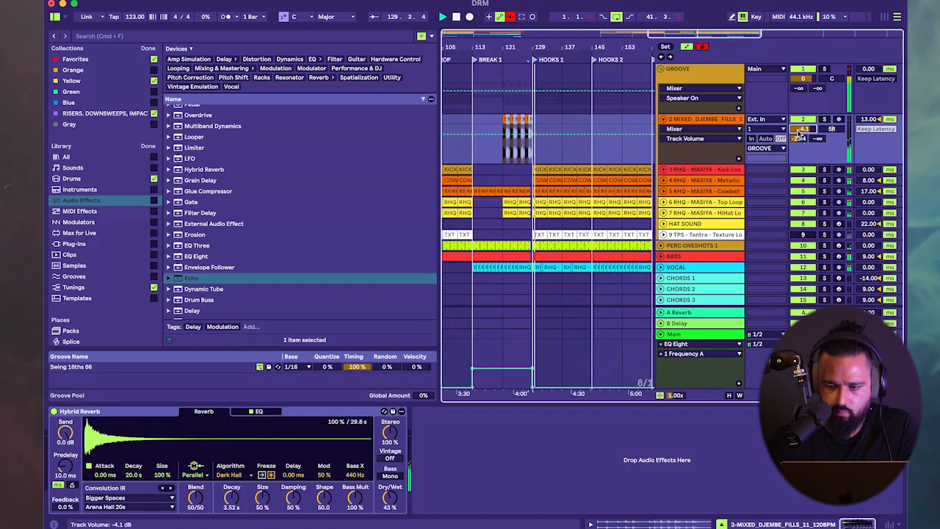
pyautogui.click(660, 69)
# - Reopen SYNTH RIFF's Serum 2 patch, reduce the LFO 3 modulation amount on Filter 1 resonance and close the window
pyautogui.hscroll(5, 533, 184)
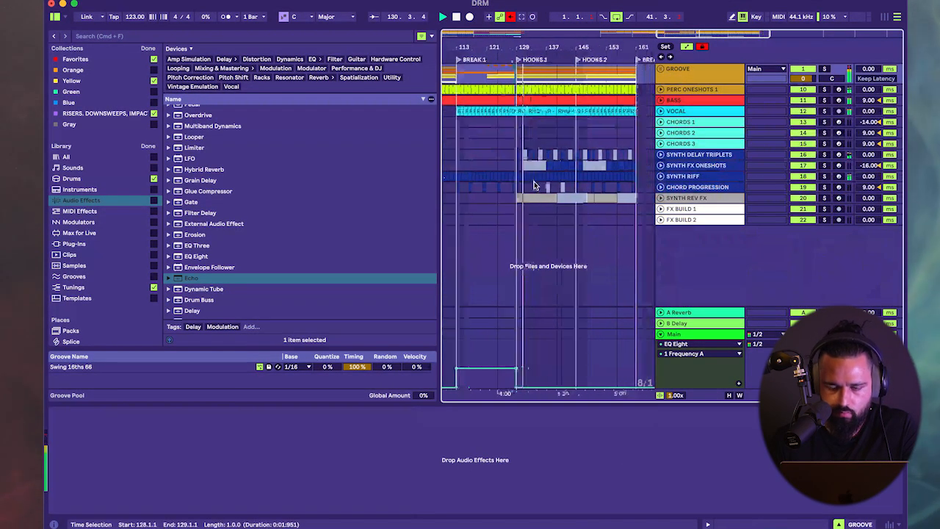
pyautogui.hscroll(-4, 534, 183)
pyautogui.click(669, 176)
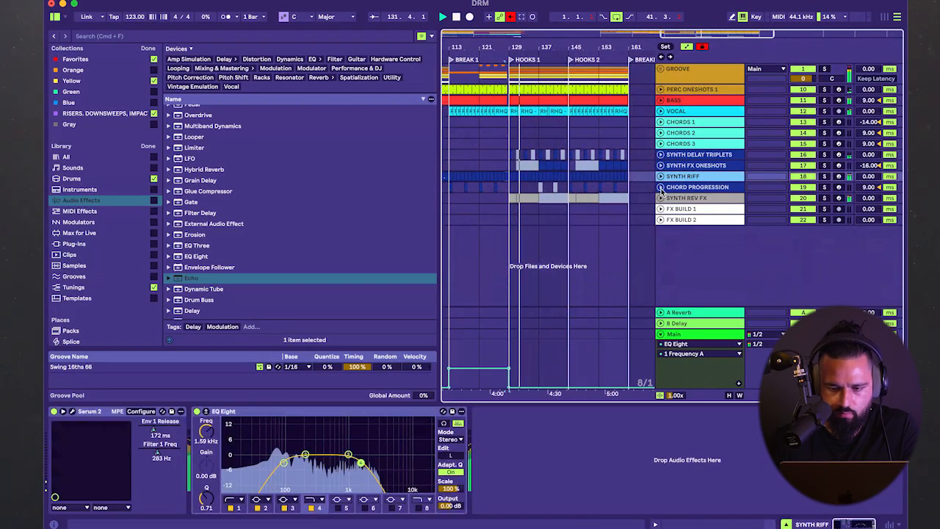
pyautogui.click(91, 417)
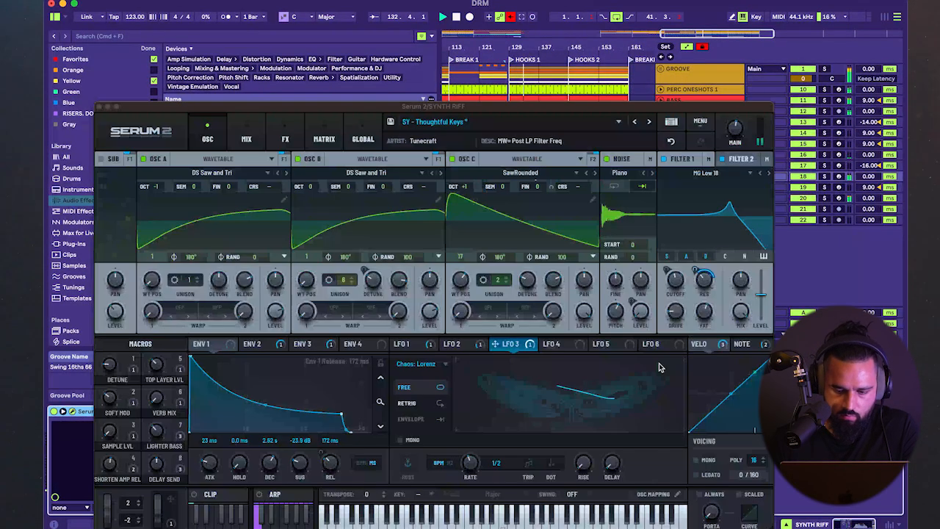
pyautogui.moveTo(702, 281); pyautogui.dragTo(703, 303)
pyautogui.moveTo(103, 111); pyautogui.dragTo(102, 111)
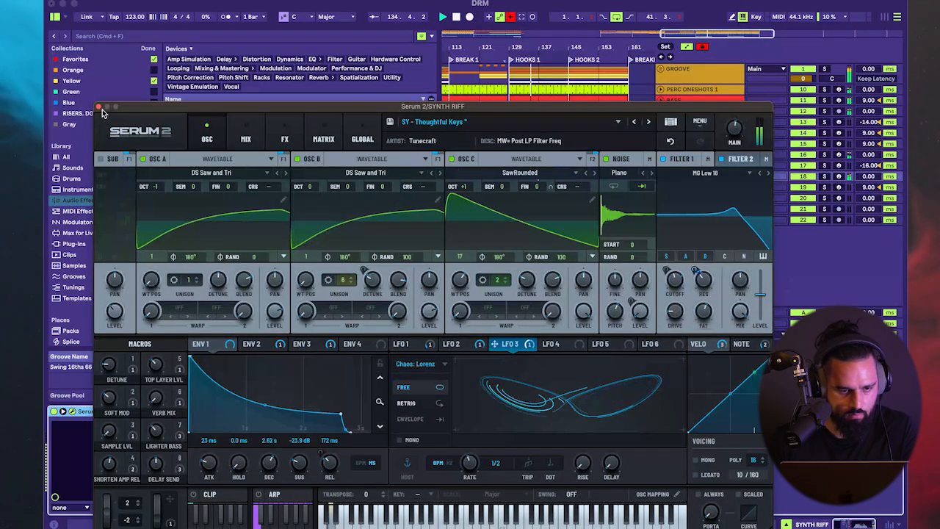
pyautogui.click(98, 107)
# - Unfold the VOCAL track to show its Auto Filter Frequency automation and set the arrangement grid to 1/4
pyautogui.scroll(-3, 541, 227)
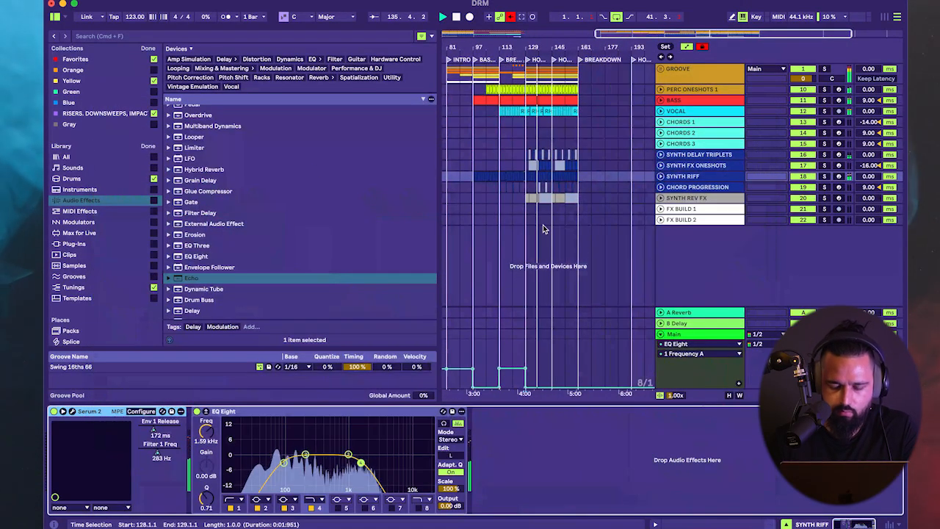
pyautogui.scroll(-1, 544, 229)
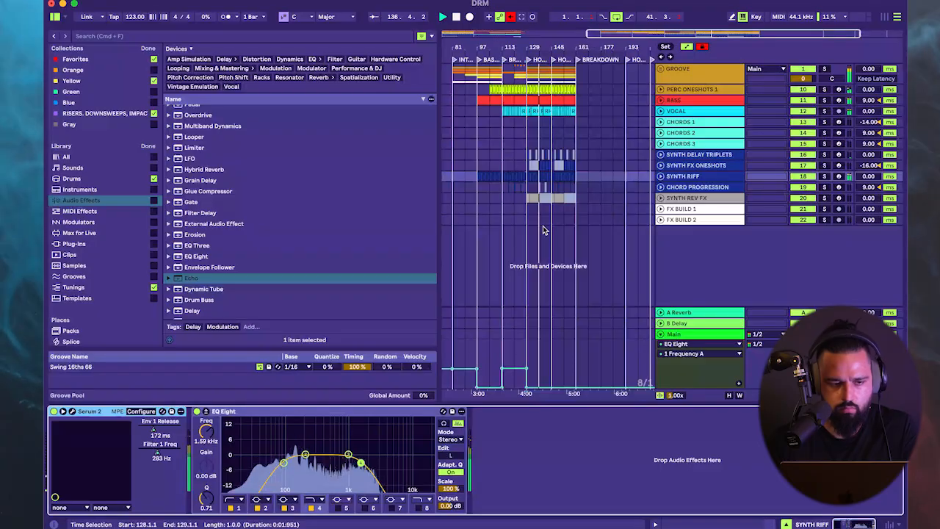
pyautogui.hscroll(-2, 543, 230)
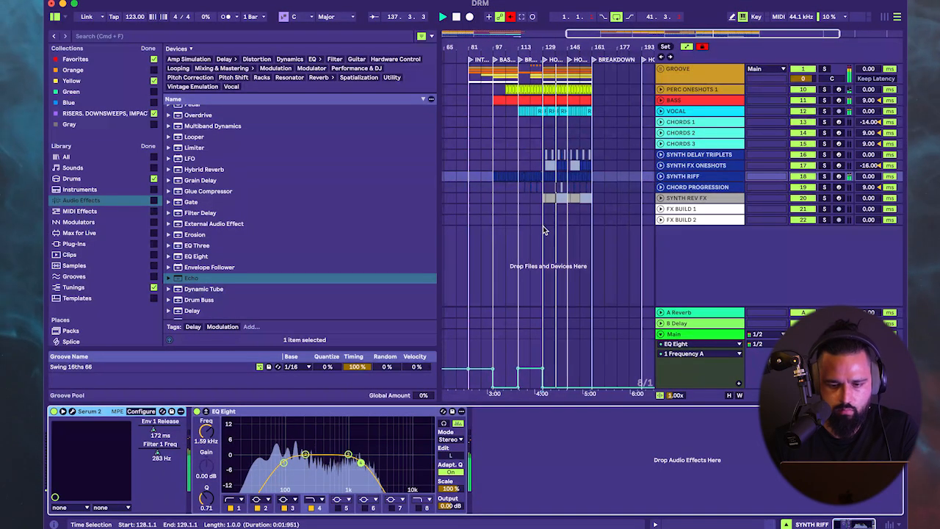
pyautogui.click(661, 111)
pyautogui.scroll(5, 547, 173)
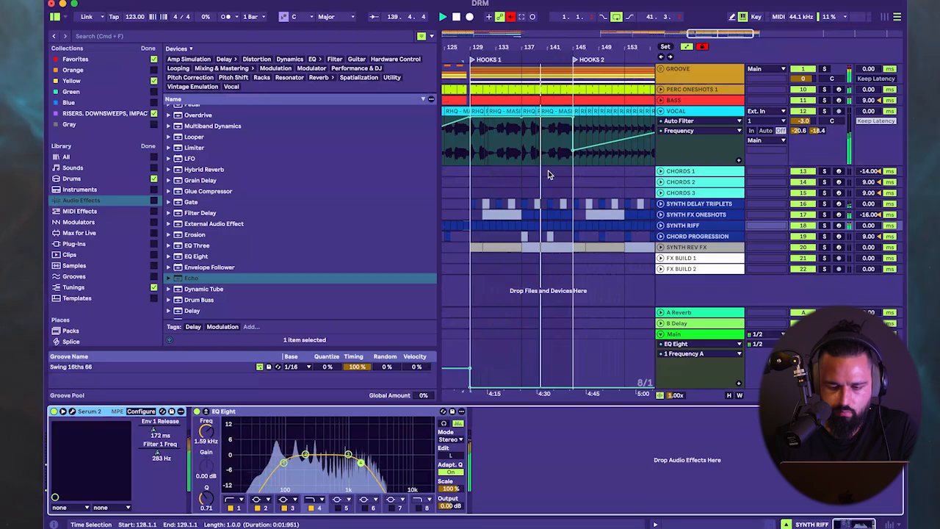
pyautogui.rightClick(548, 172)
pyautogui.click(562, 332)
pyautogui.click(547, 197)
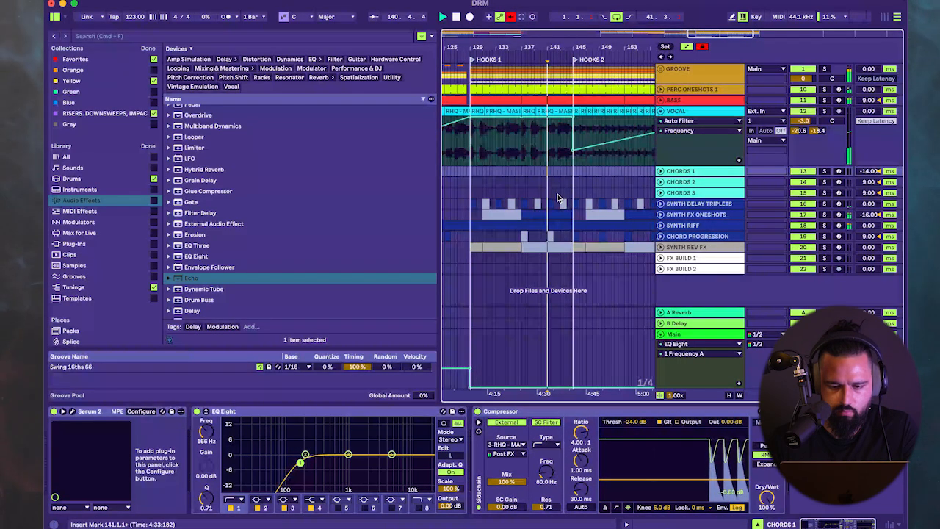
# - Set the SYNTH FX ONESHOTS track delay to 10 ms
pyautogui.scroll(3, 547, 235)
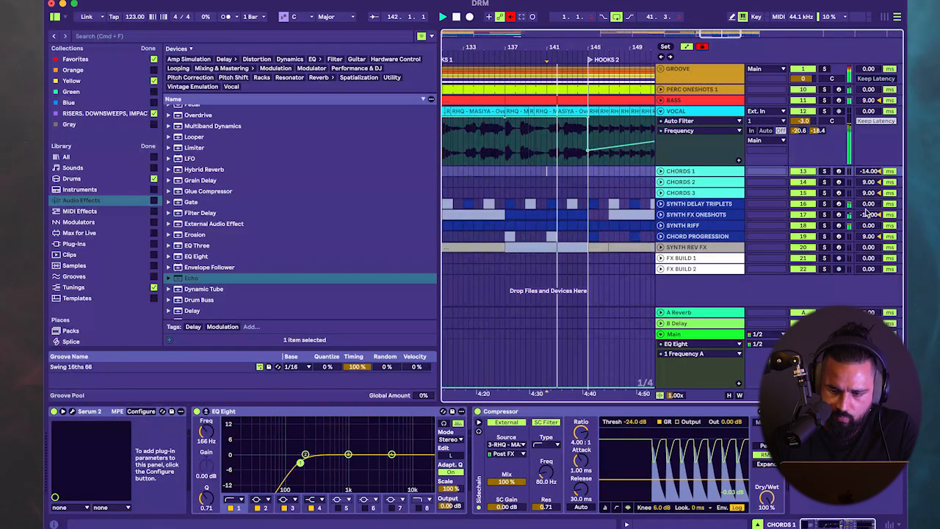
pyautogui.moveTo(869, 214); pyautogui.dragTo(869, 204)
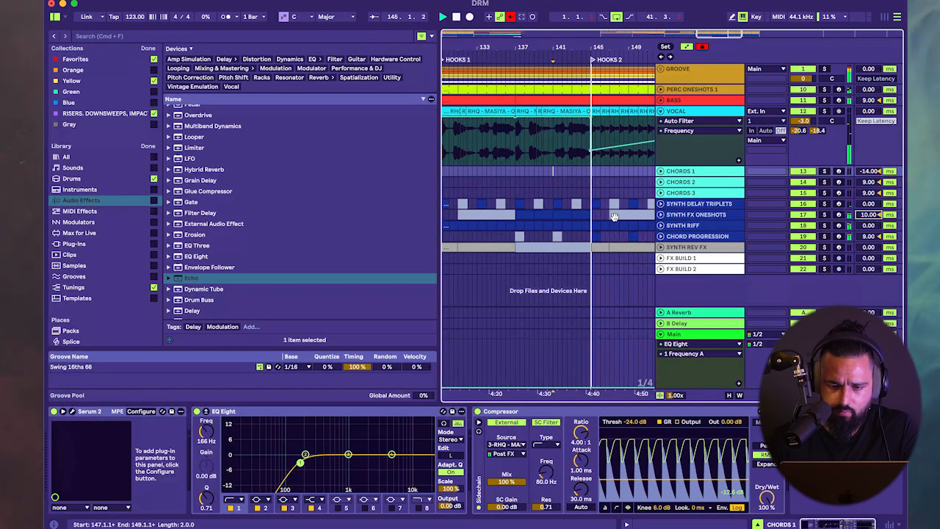
pyautogui.scroll(-3, 599, 202)
pyautogui.hscroll(4, 597, 197)
pyautogui.scroll(-5, 597, 197)
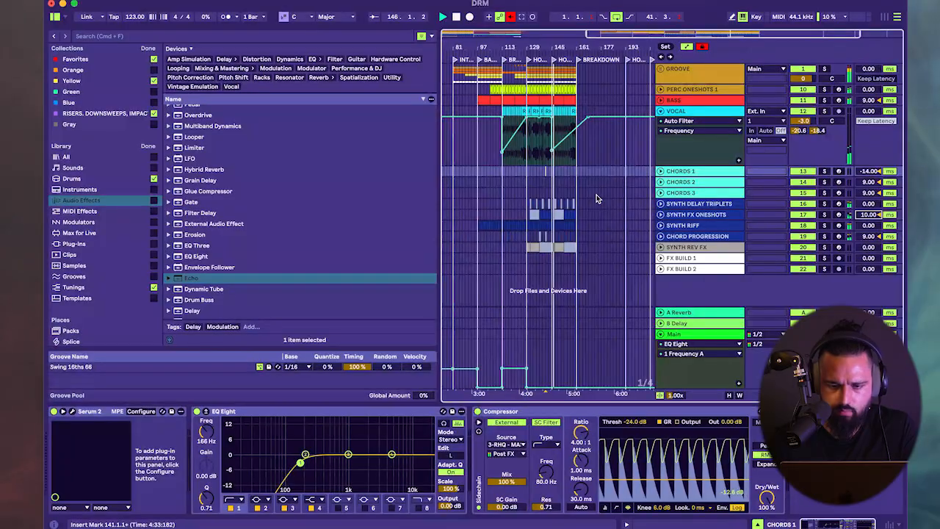
# - Set the fixed arrangement grid to 2 bars
pyautogui.rightClick(596, 195)
pyautogui.click(615, 346)
pyautogui.hscroll(-10, 580, 294)
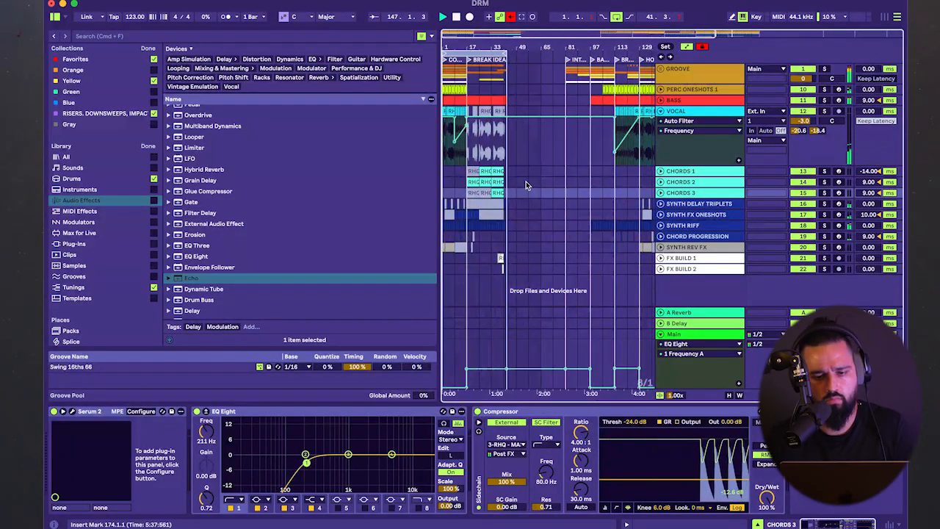
pyautogui.moveTo(505, 296); pyautogui.dragTo(469, 57)
pyautogui.rightClick(518, 77)
pyautogui.click(601, 201)
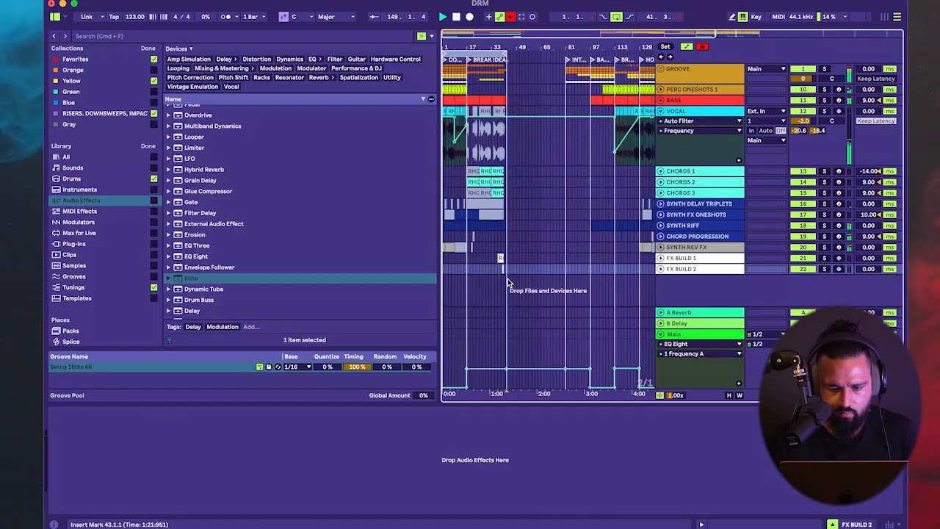
# - Copy the BREAK IDEA section across all tracks, bars 17 to 43, and paste it at the BREAKDOWN locator at bar 161
pyautogui.moveTo(507, 283); pyautogui.dragTo(477, 31)
pyautogui.hscroll(6, 552, 91)
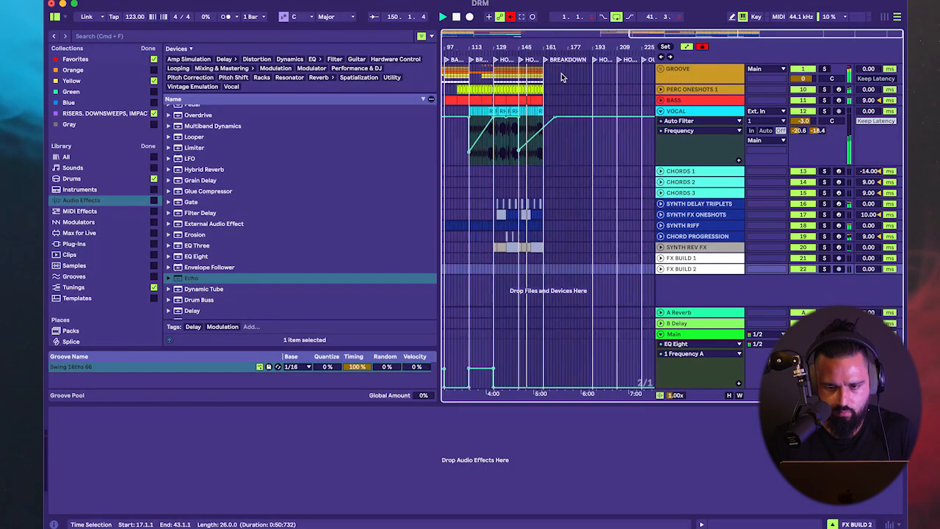
pyautogui.scroll(5, 563, 78)
pyautogui.click(496, 83)
pyautogui.press('super+v')
pyautogui.hscroll(4, 538, 108)
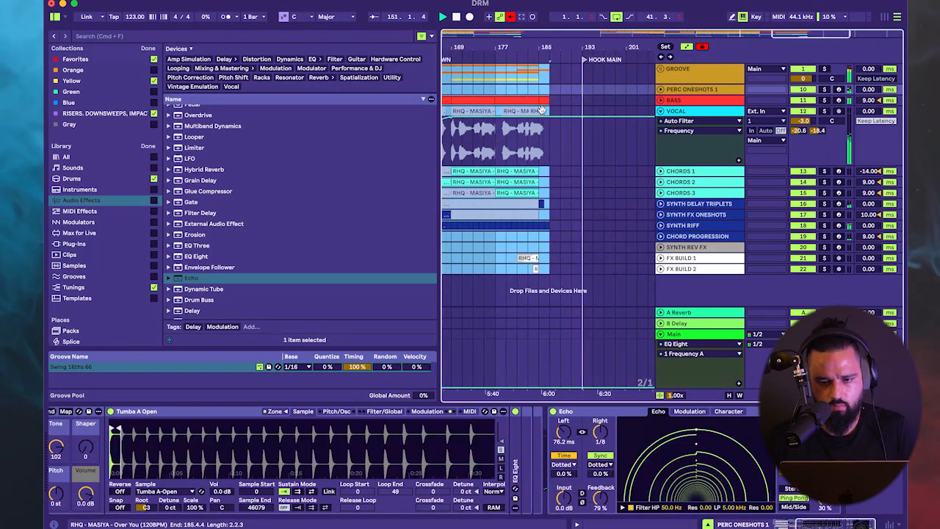
# - Move the last two bars of the pasted breakdown, bars 185 to 187 on all tracks, to the HOOK MAIN locator at bar 193
pyautogui.hscroll(-4, 565, 154)
pyautogui.hscroll(1, 585, 192)
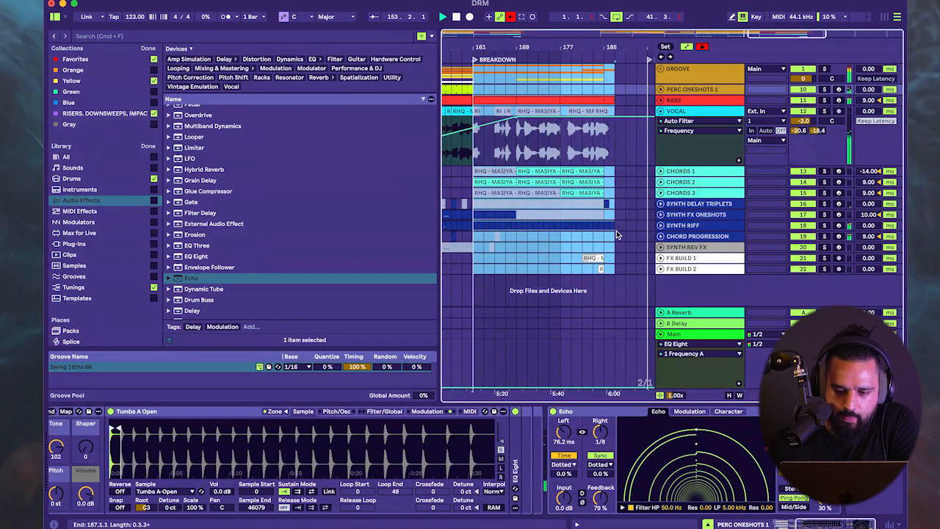
pyautogui.moveTo(618, 270); pyautogui.dragTo(608, 47)
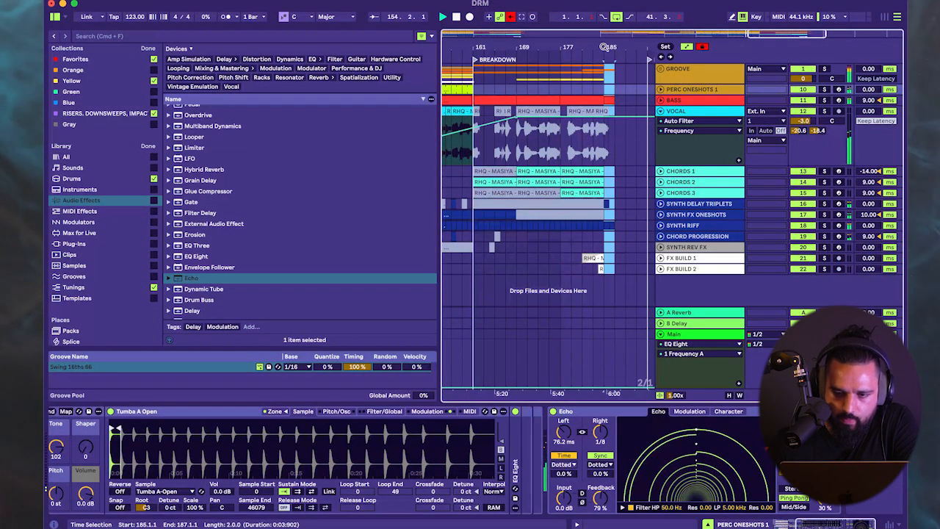
pyautogui.hscroll(1, 613, 166)
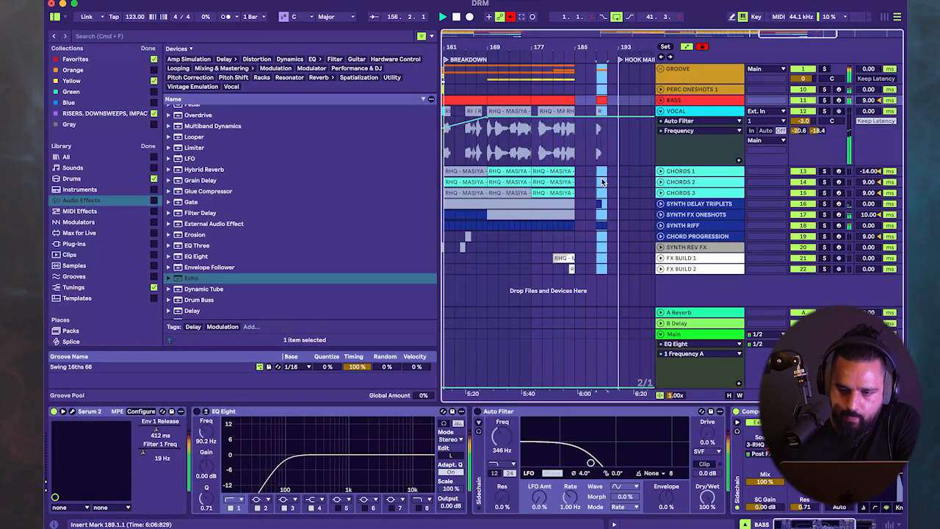
# - Check the transition from HOOKS 2 into BREAKDOWN, including the vocal filter automation around bar 161
pyautogui.hscroll(-5, 602, 182)
pyautogui.scroll(-2, 602, 181)
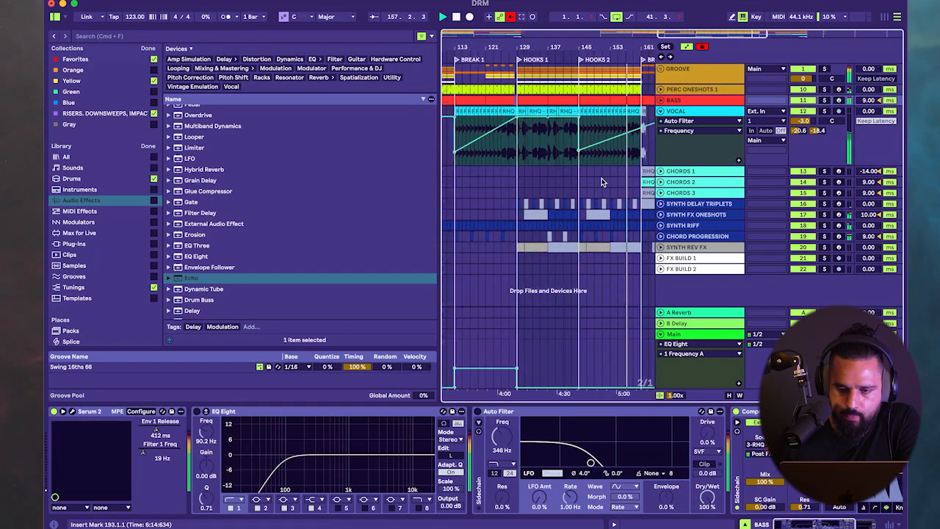
pyautogui.hscroll(3, 602, 179)
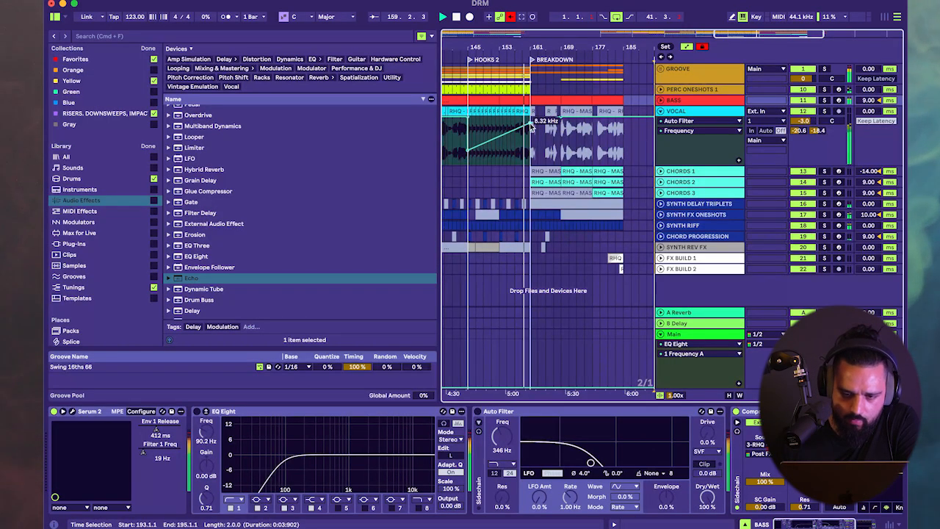
pyautogui.click(528, 147)
pyautogui.hscroll(4, 527, 147)
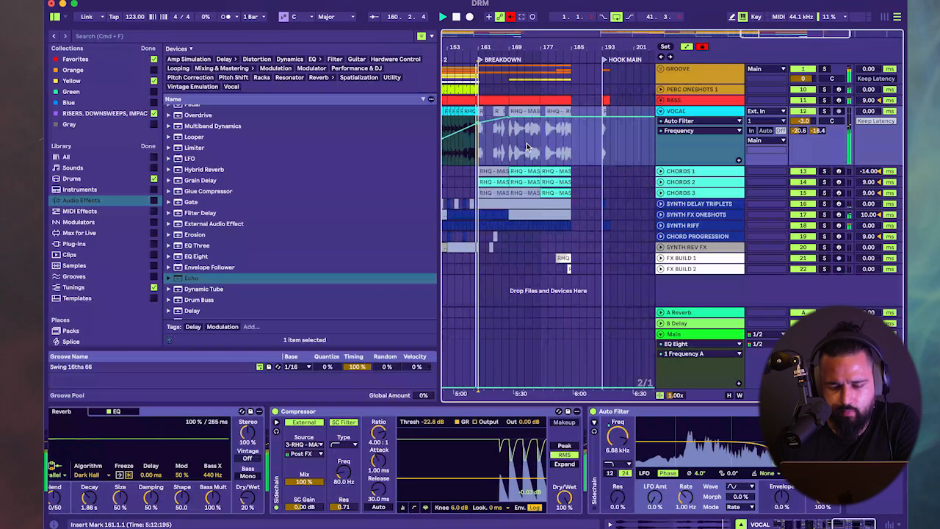
pyautogui.hscroll(-4, 527, 147)
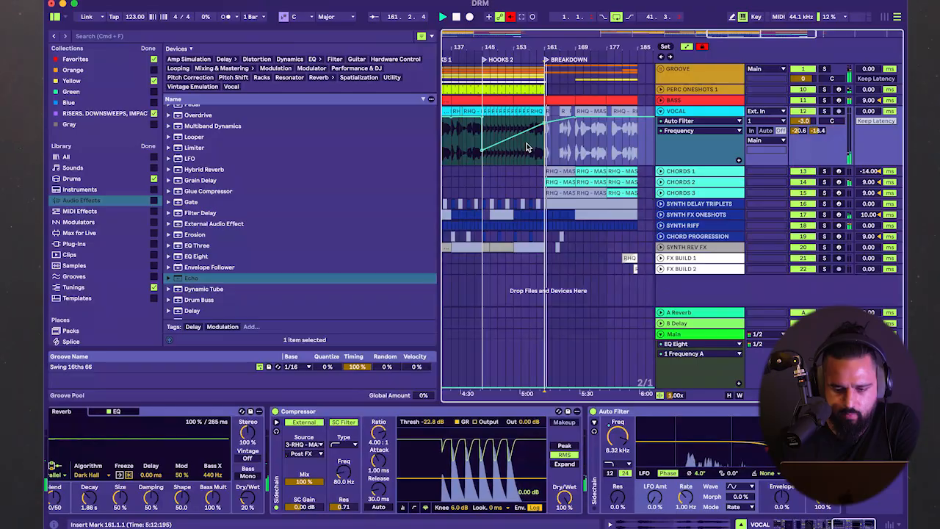
pyautogui.hscroll(3, 527, 147)
pyautogui.hscroll(-1, 527, 147)
# - Unfold the GROOVE group, set the djembe fills track volume to -7.2 dB and fold the group
pyautogui.click(661, 68)
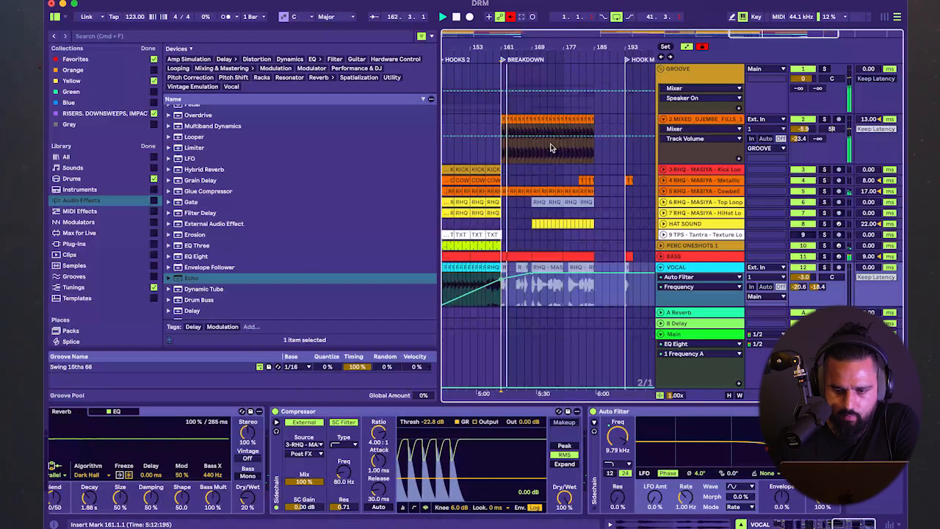
pyautogui.click(701, 124)
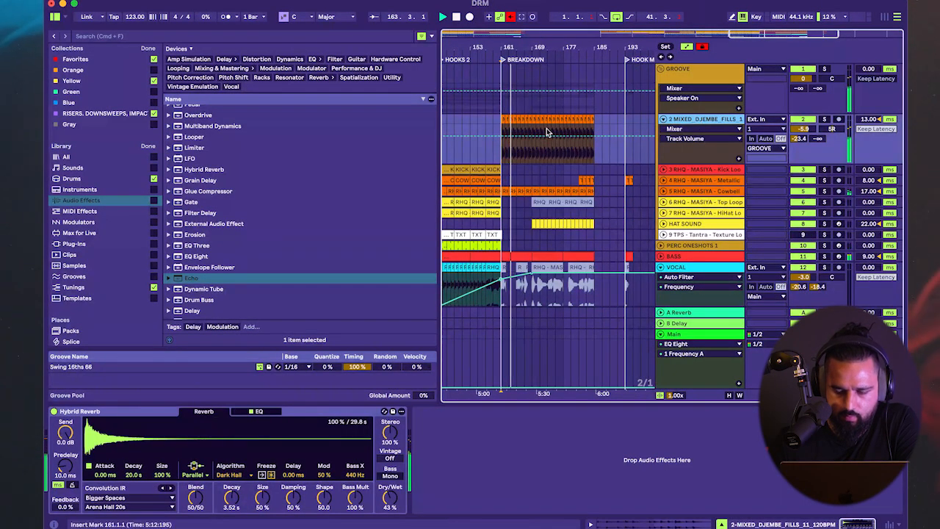
pyautogui.scroll(-5, 548, 132)
pyautogui.scroll(3, 548, 132)
pyautogui.scroll(-3, 548, 132)
pyautogui.scroll(3, 548, 133)
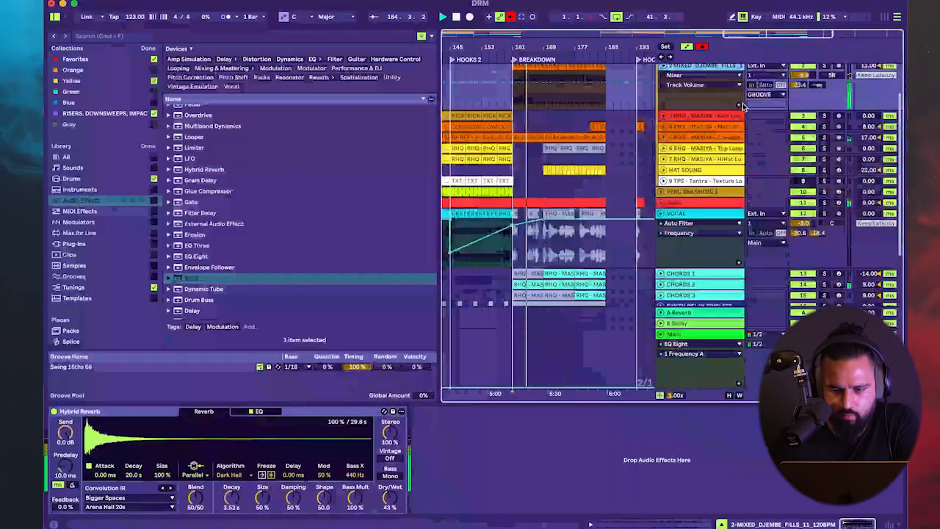
pyautogui.scroll(2, 667, 147)
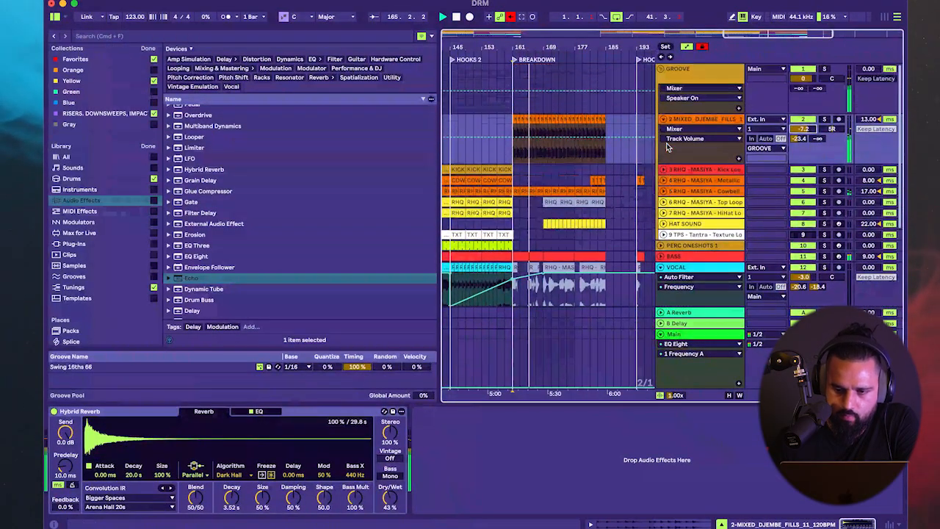
pyautogui.click(660, 70)
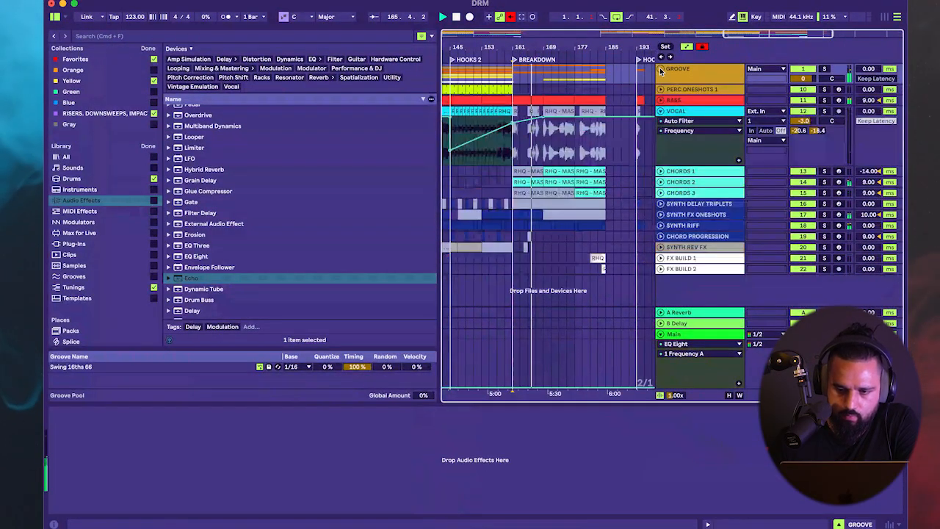
# - Activate the muted VOCAL clips in the breakdown from about bar 169 to bar 185
pyautogui.click(573, 112)
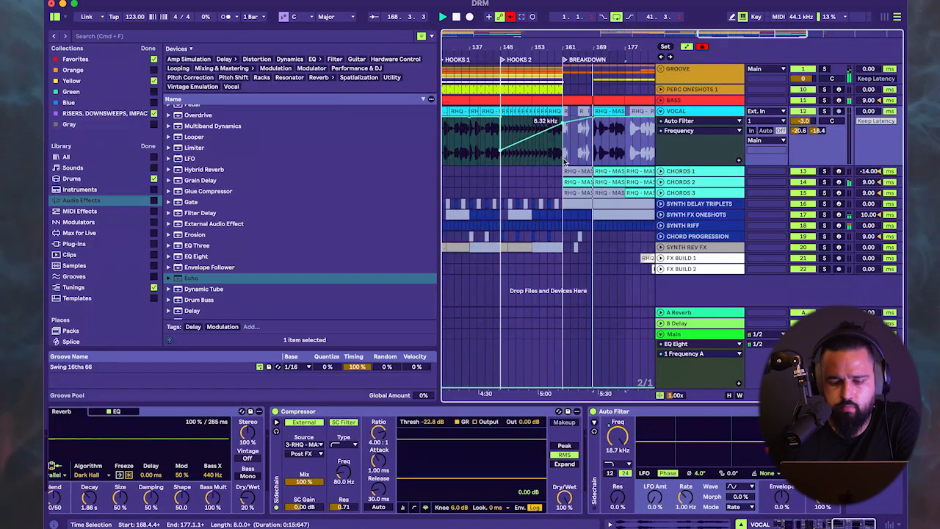
pyautogui.hscroll(3, 582, 175)
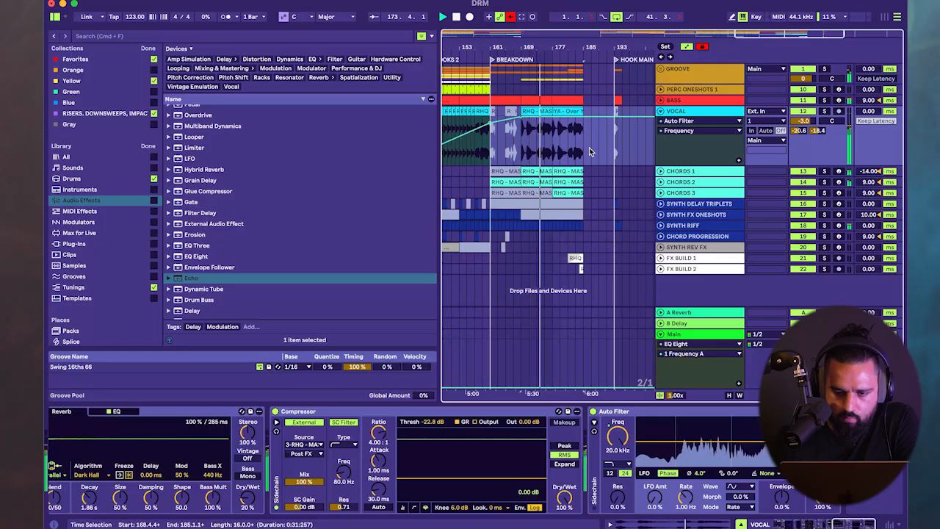
pyautogui.scroll(-5, 591, 152)
pyautogui.scroll(2, 591, 152)
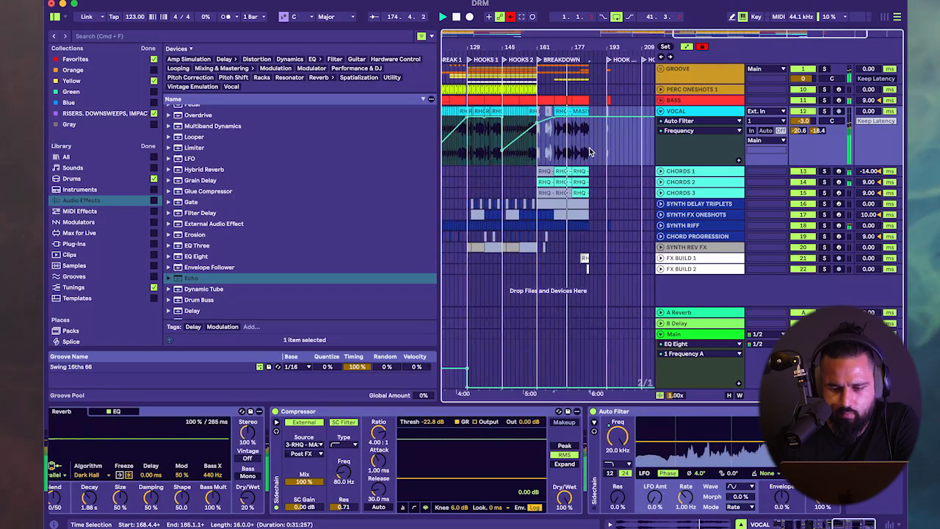
# - Move the two-bar groove, bass and vocal clips from bar 193 back to bar 185 and shift the HOOK MAIN locator to bar 187
pyautogui.scroll(2, 598, 141)
pyautogui.scroll(-2, 598, 140)
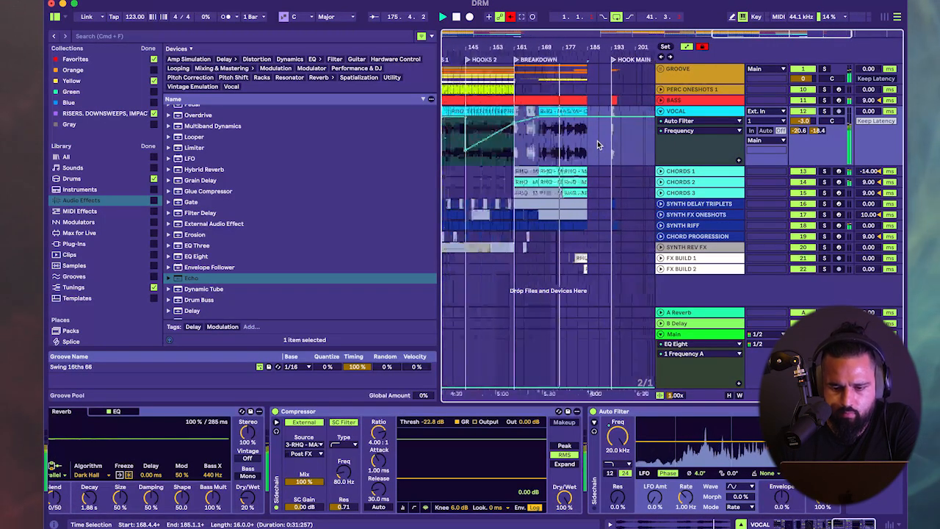
pyautogui.scroll(3, 597, 141)
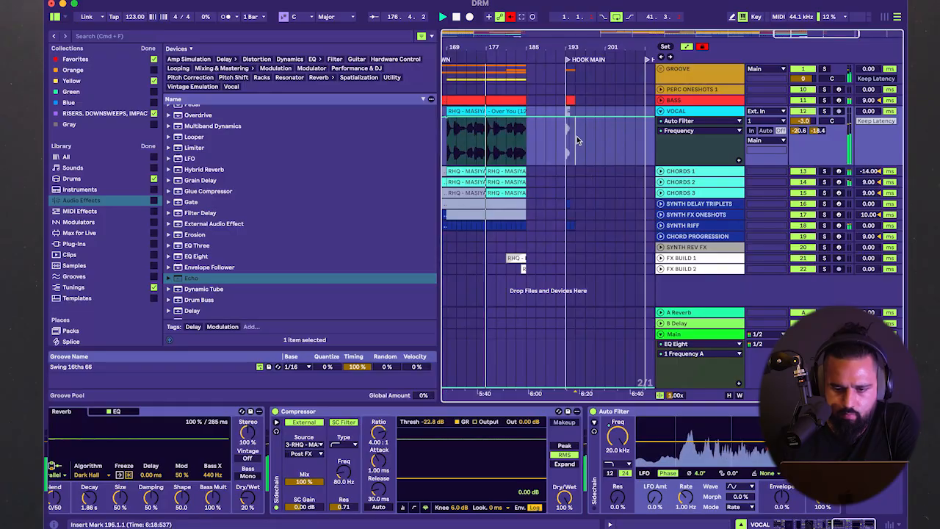
pyautogui.click(566, 64)
pyautogui.press('Left')
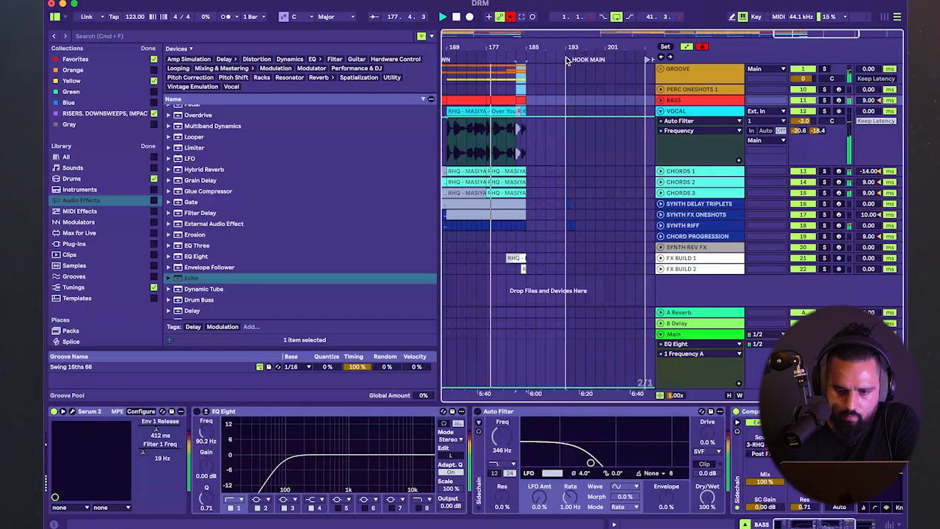
pyautogui.moveTo(566, 62); pyautogui.dragTo(536, 63)
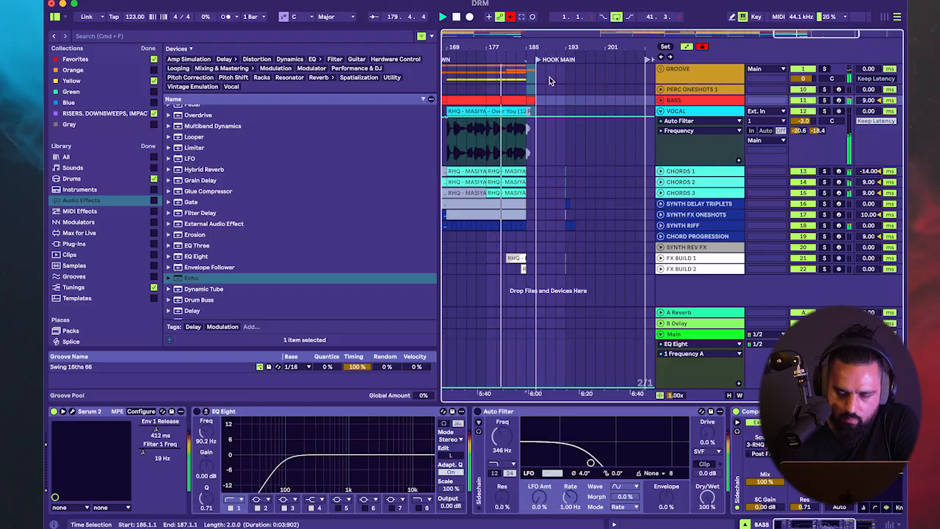
# - Copy HOOKS 1 and HOOKS 2 across all tracks, bars 129 to 161, and paste them at the HOOK MAIN locator at bar 187
pyautogui.click(551, 79)
pyautogui.hscroll(-6, 551, 79)
pyautogui.scroll(-3, 541, 239)
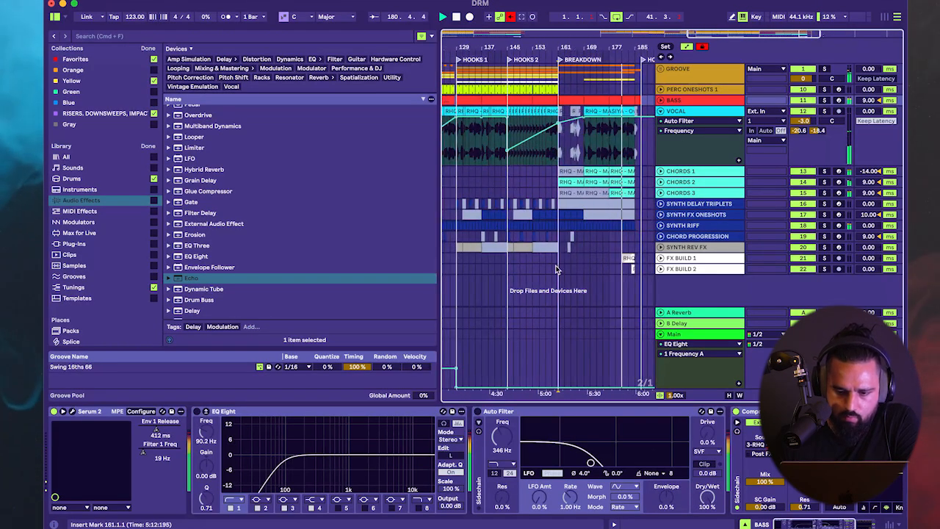
pyautogui.moveTo(556, 268); pyautogui.dragTo(459, 81)
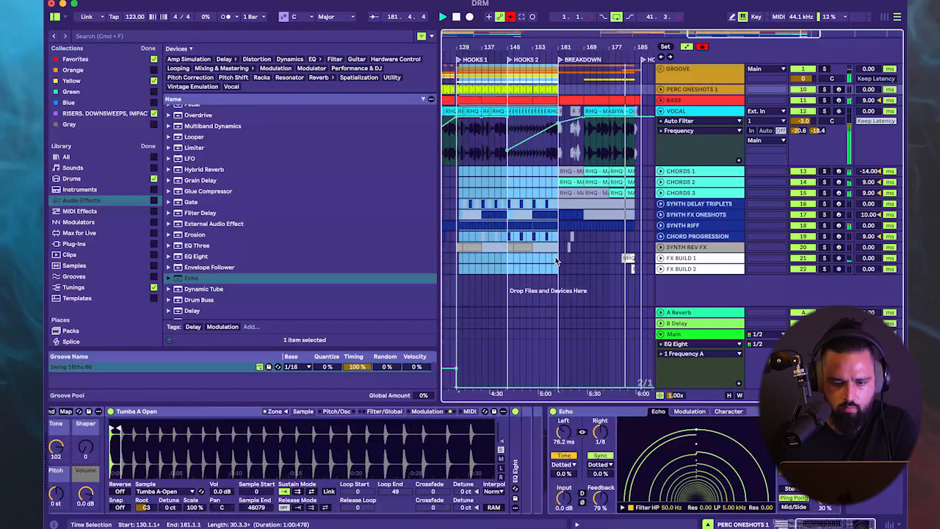
pyautogui.moveTo(558, 269); pyautogui.dragTo(456, 80)
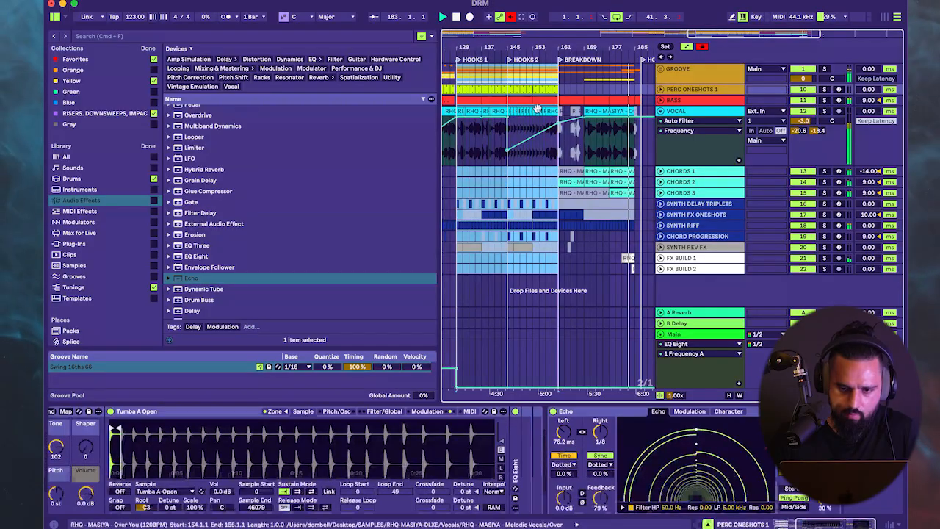
pyautogui.hscroll(5, 547, 117)
pyautogui.scroll(1, 620, 78)
pyautogui.scroll(3, 521, 76)
pyautogui.click(496, 72)
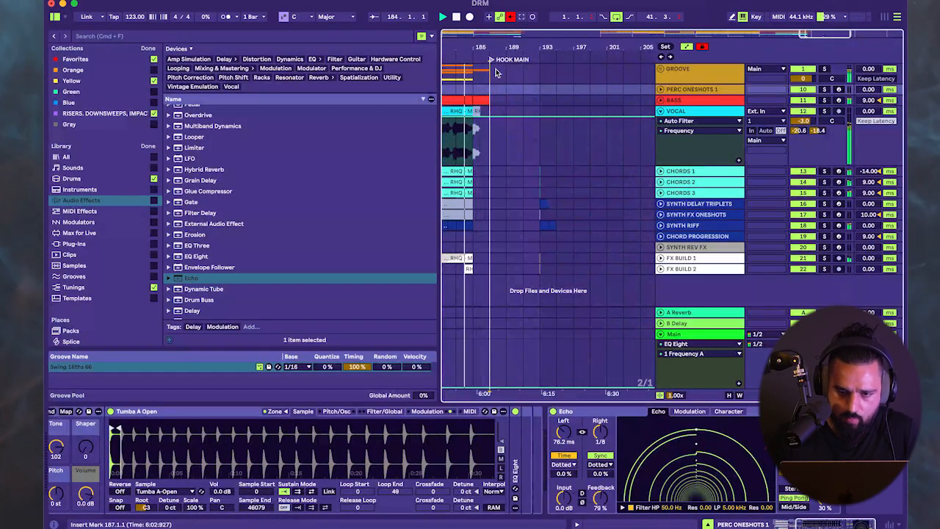
pyautogui.scroll(-3, 497, 81)
# - Move the HOOK VARIATIONS locator earlier, to the midpoint of the pasted hook section
pyautogui.click(503, 109)
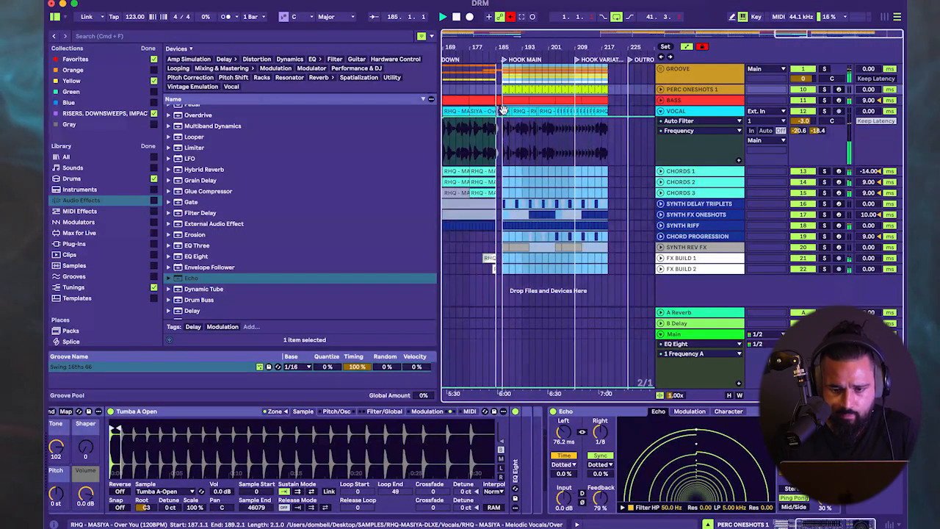
pyautogui.click(503, 109)
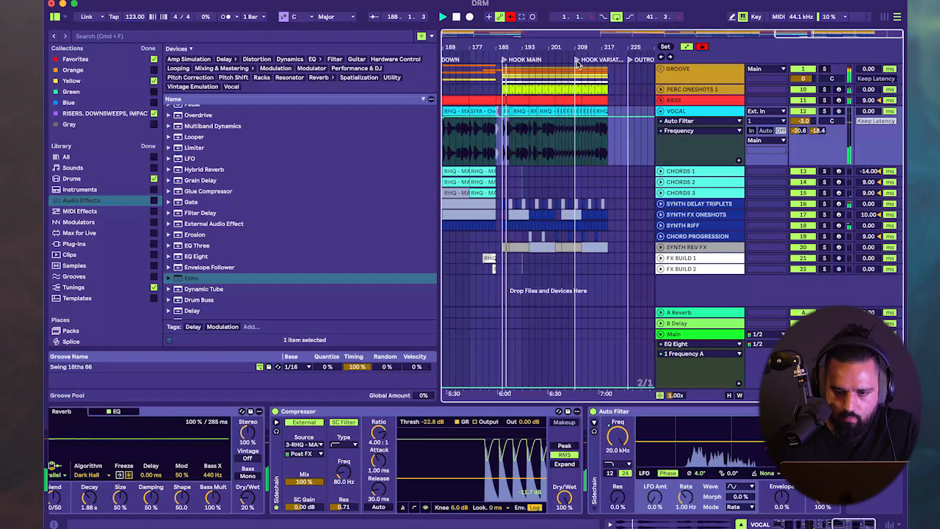
pyautogui.hscroll(-3, 577, 78)
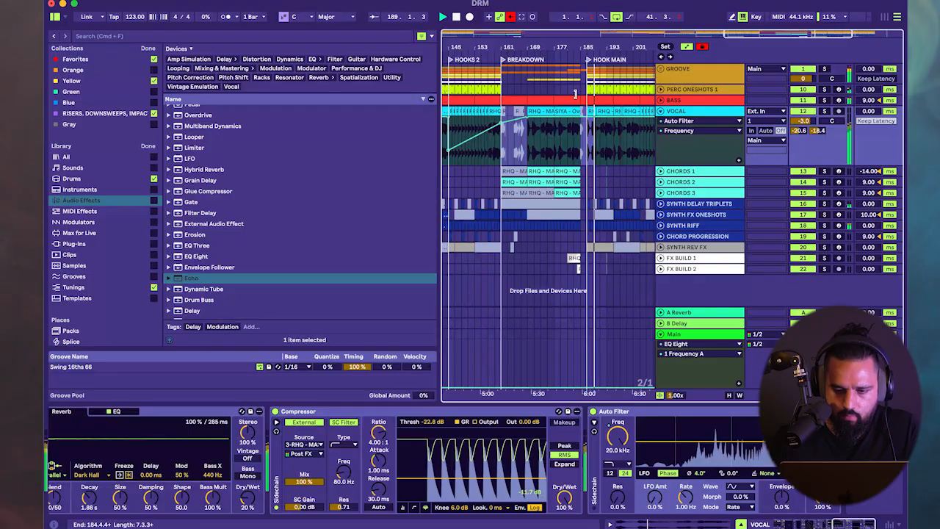
pyautogui.hscroll(3, 578, 94)
pyautogui.hscroll(1, 591, 66)
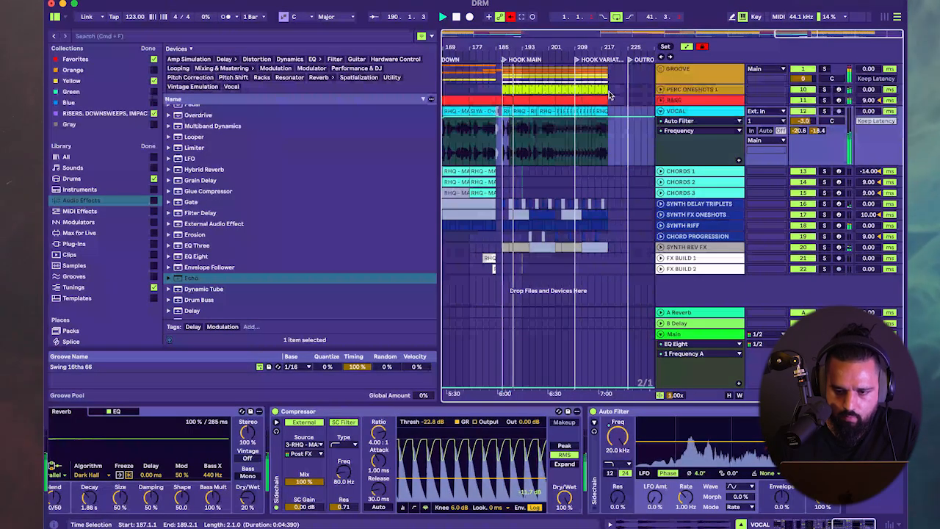
pyautogui.rightClick(578, 62)
pyautogui.click(577, 62)
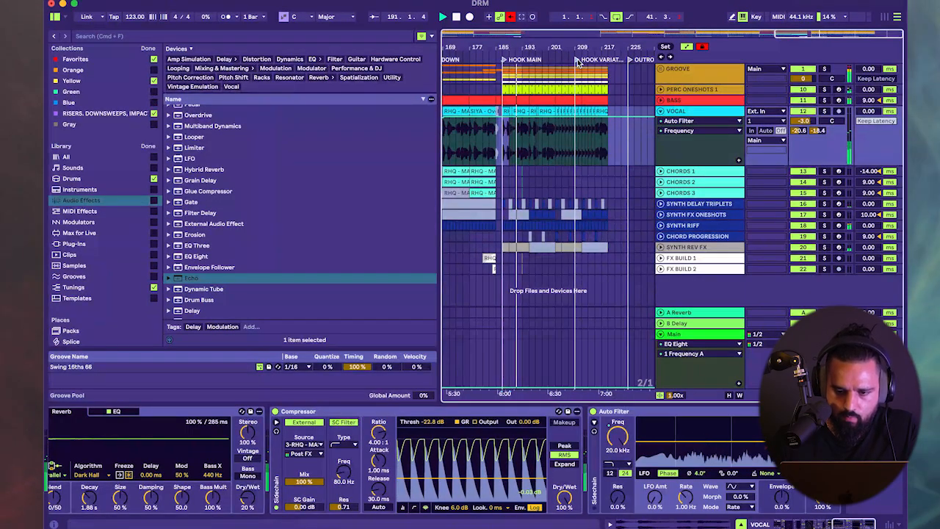
pyautogui.moveTo(578, 61); pyautogui.dragTo(557, 64)
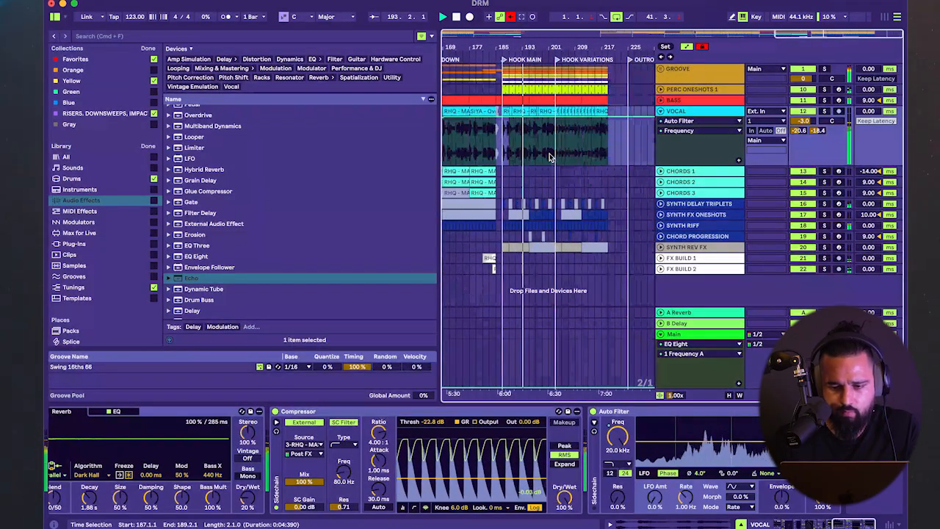
# - Set the arrangement's fixed grid to 1/4
pyautogui.hscroll(-3, 550, 155)
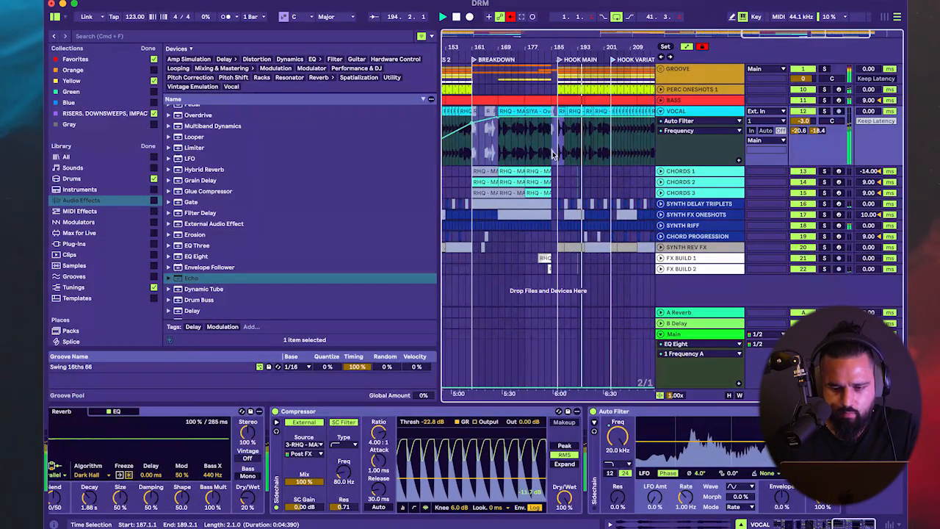
pyautogui.scroll(5, 549, 153)
pyautogui.hscroll(2, 556, 151)
pyautogui.rightClick(555, 182)
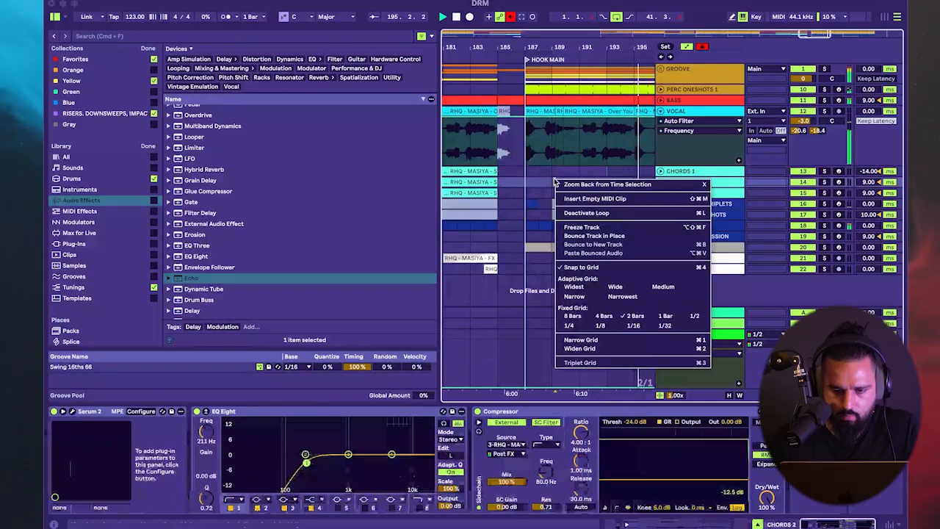
pyautogui.click(572, 325)
# - Expand the SYNTH RIFF track and review its automation across the HOOK MAIN and HOOK VARIATIONS sections
pyautogui.scroll(-6, 551, 141)
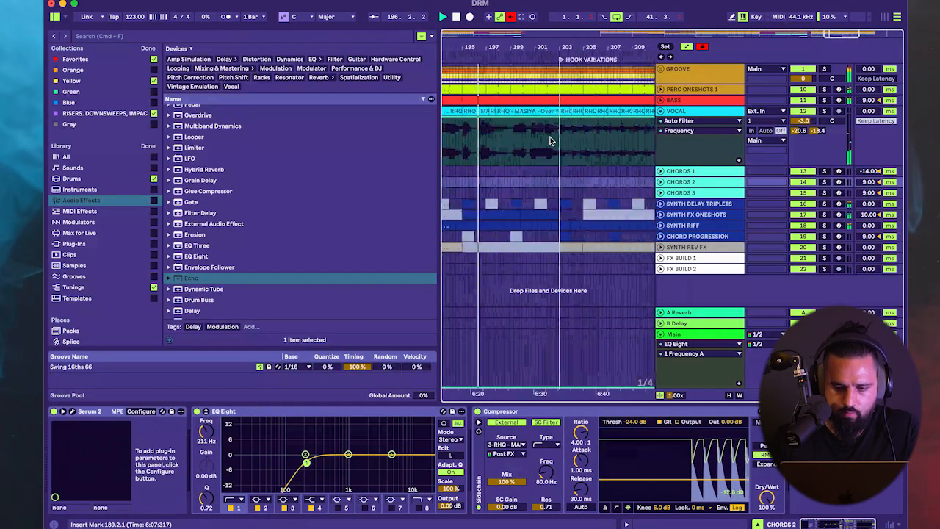
pyautogui.hscroll(-4, 552, 143)
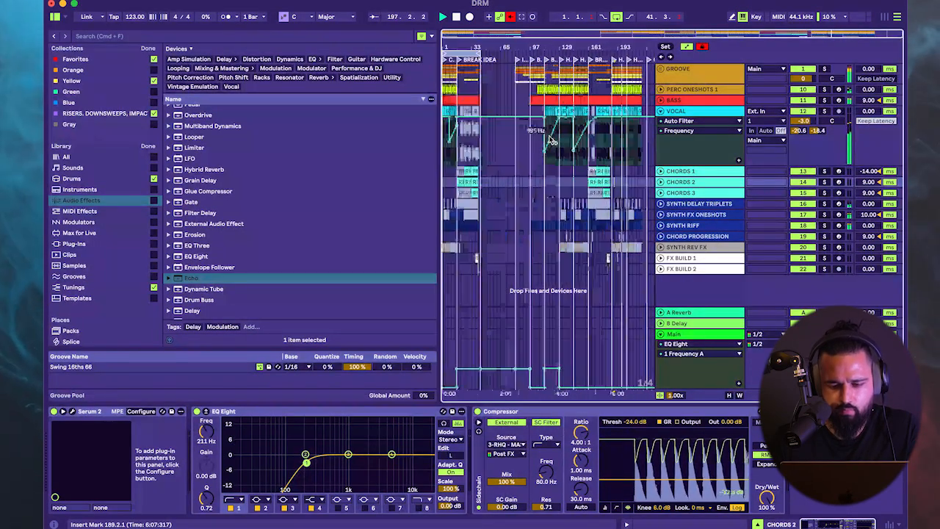
pyautogui.scroll(-2, 612, 162)
pyautogui.hscroll(2, 613, 163)
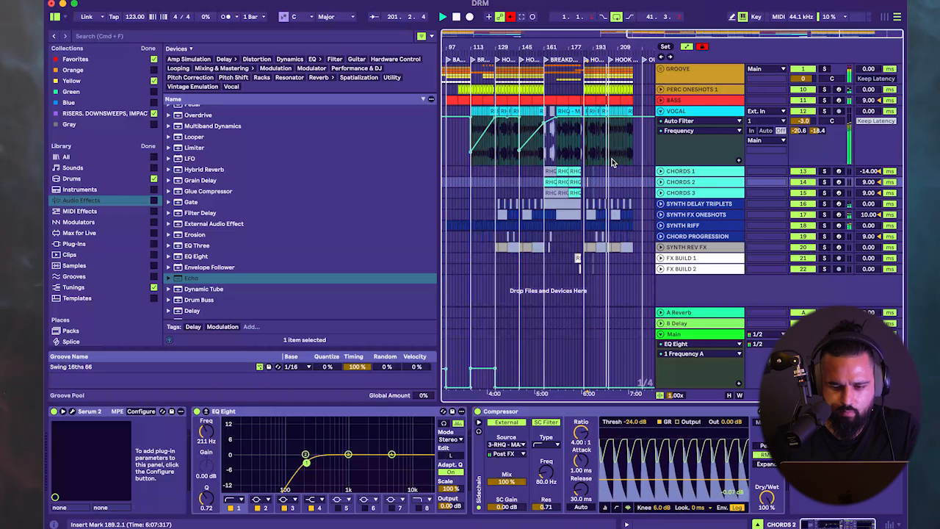
pyautogui.scroll(5, 613, 162)
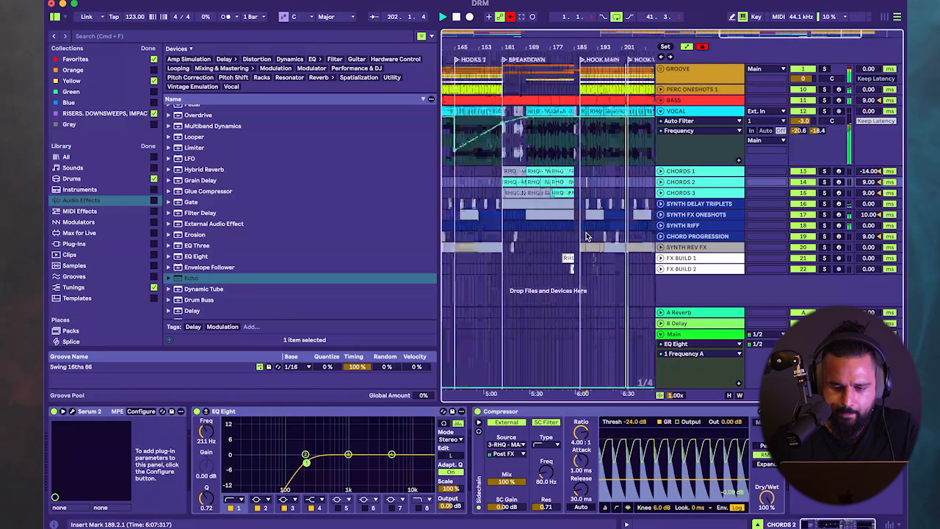
pyautogui.click(660, 224)
pyautogui.hscroll(3, 565, 262)
pyautogui.press('-')
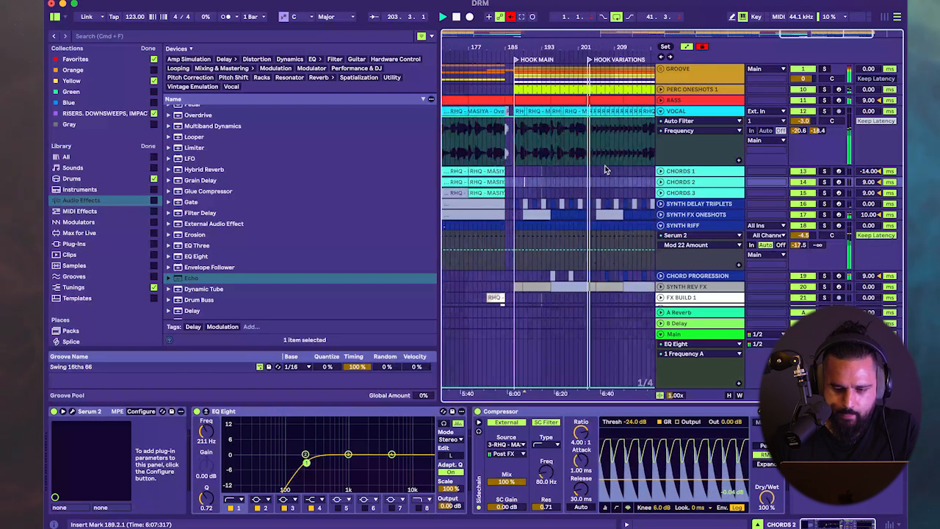
# - Deactivate the VOCAL clips in the HOOK VARIATIONS section, from bar 203 to bar 219
pyautogui.hscroll(3, 564, 137)
pyautogui.click(578, 111)
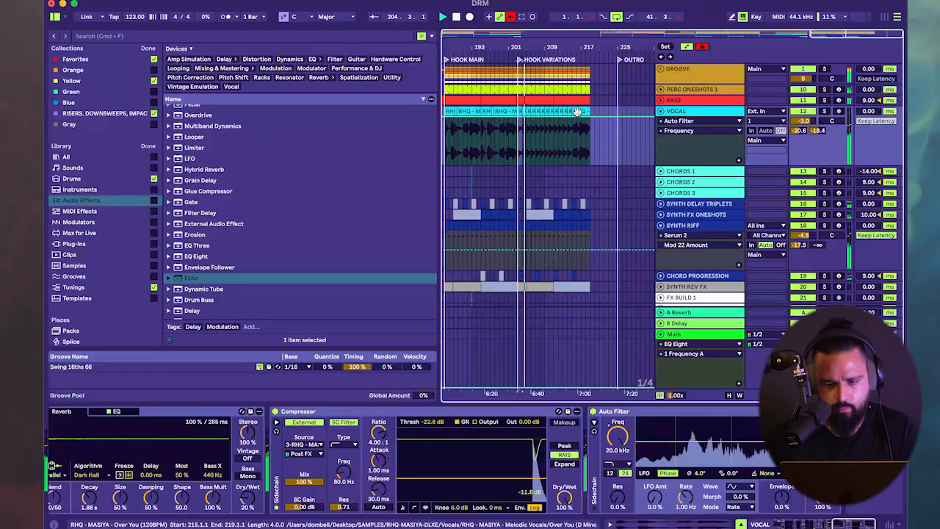
pyautogui.scroll(-3, 578, 110)
pyautogui.hscroll(-3, 578, 125)
pyautogui.scroll(5, 580, 154)
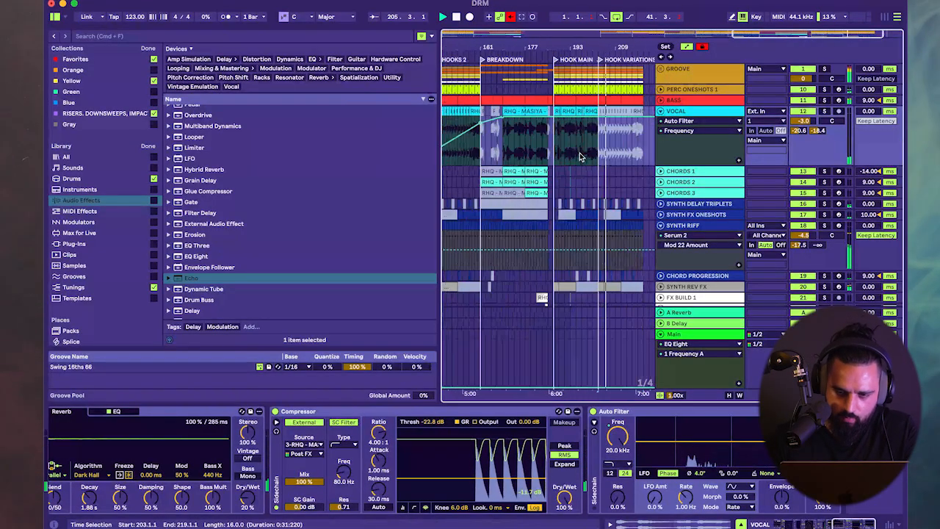
# - Collapse the SYNTH RIFF track and move the OUTRO locator back to bar 219, where the hook clips end
pyautogui.hscroll(4, 580, 155)
pyautogui.scroll(-4, 580, 153)
pyautogui.hscroll(-3, 579, 153)
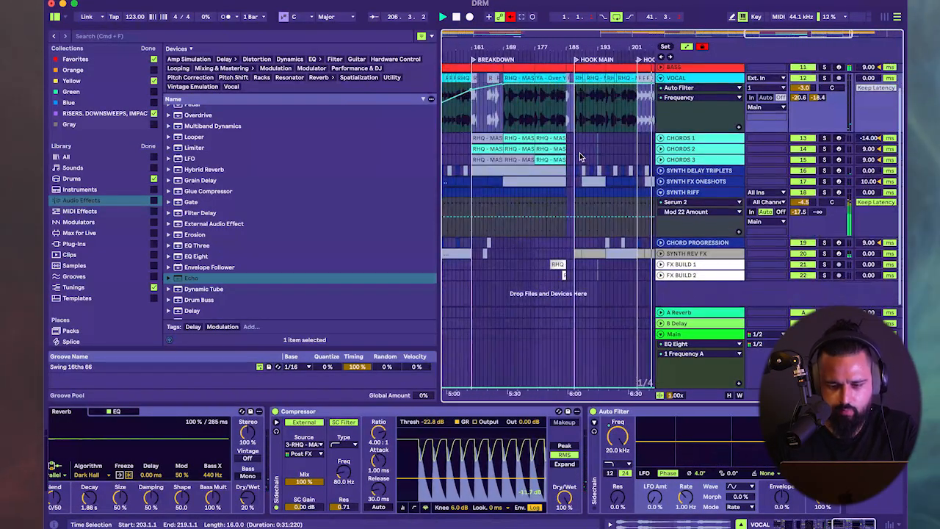
pyautogui.scroll(3, 588, 231)
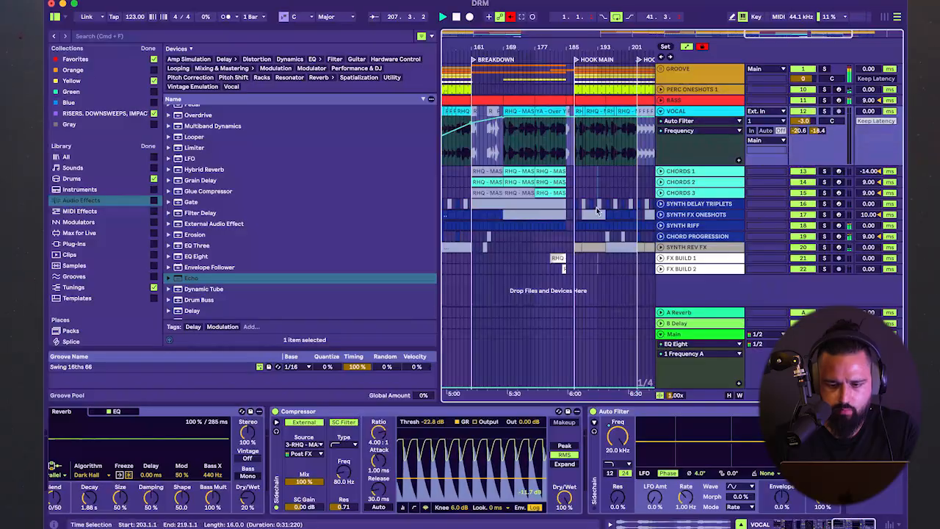
pyautogui.scroll(-5, 547, 224)
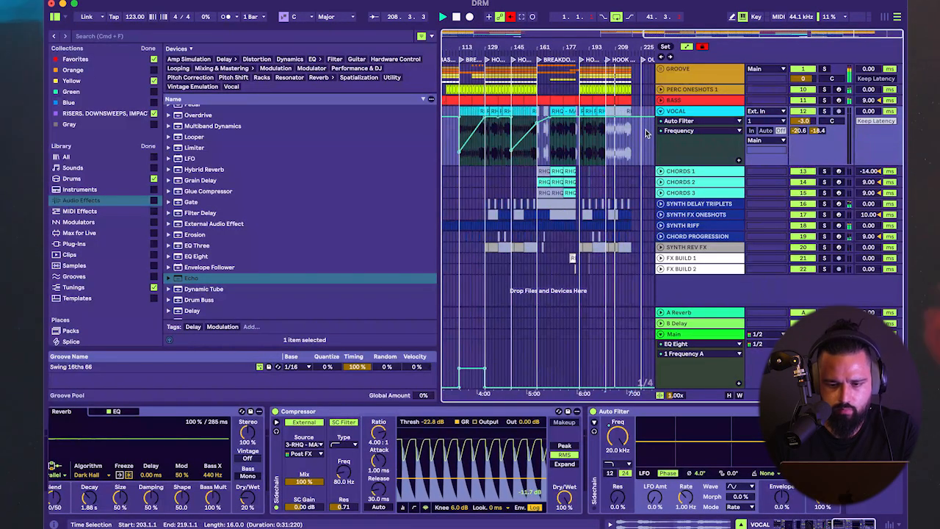
pyautogui.scroll(5, 646, 129)
pyautogui.scroll(4, 616, 90)
pyautogui.hscroll(3, 641, 73)
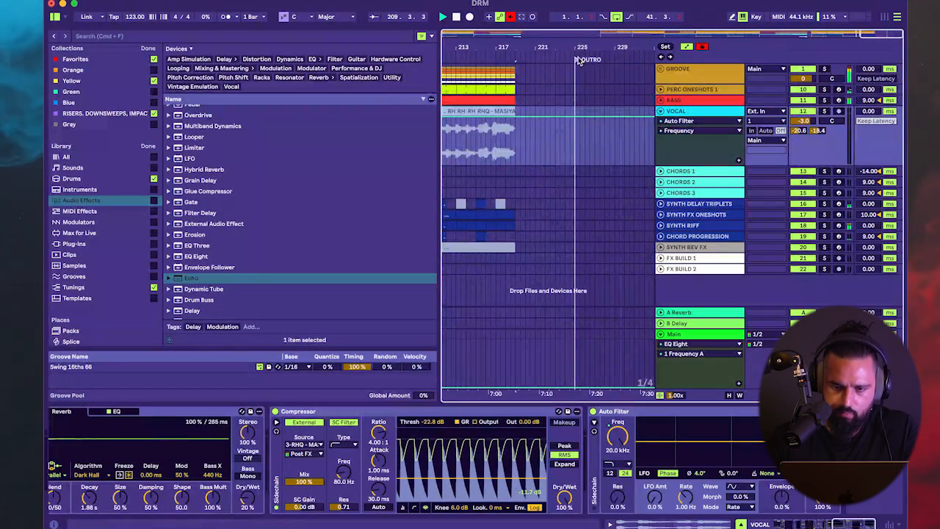
# - Set the grid to 4 bars and duplicate the GROOVE, PERC ONESHOTS 1 and BASS clips from bars 211 to 219 into the outro
pyautogui.rightClick(550, 91)
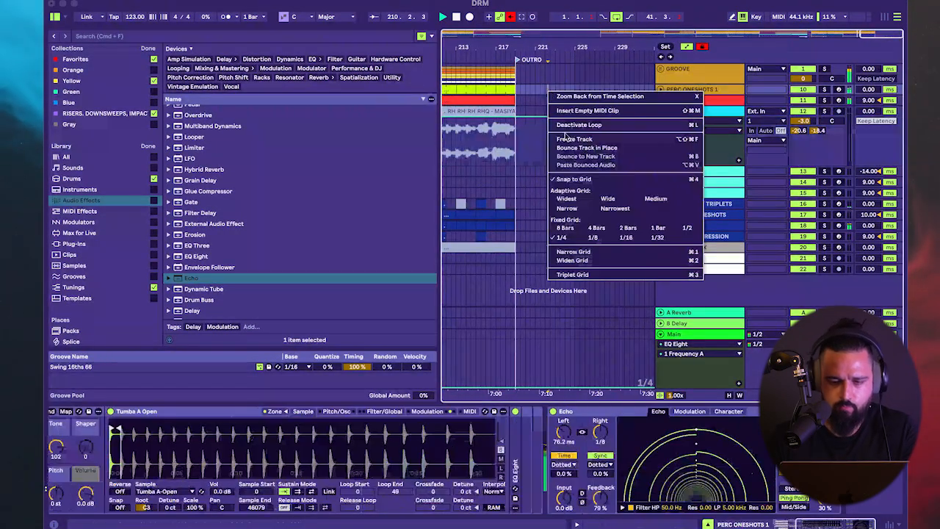
pyautogui.click(602, 230)
pyautogui.scroll(-3, 620, 92)
pyautogui.hscroll(-3, 632, 89)
pyautogui.hscroll(2, 625, 94)
pyautogui.moveTo(610, 101); pyautogui.dragTo(567, 82)
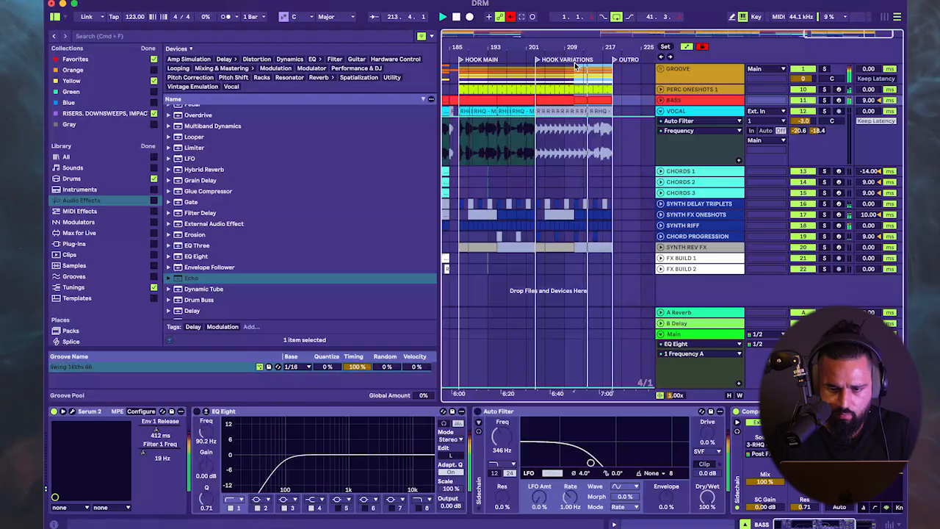
pyautogui.press('super+d')
# - Collapse the VOCAL track in the arrangement
pyautogui.click(599, 142)
pyautogui.scroll(-3, 600, 144)
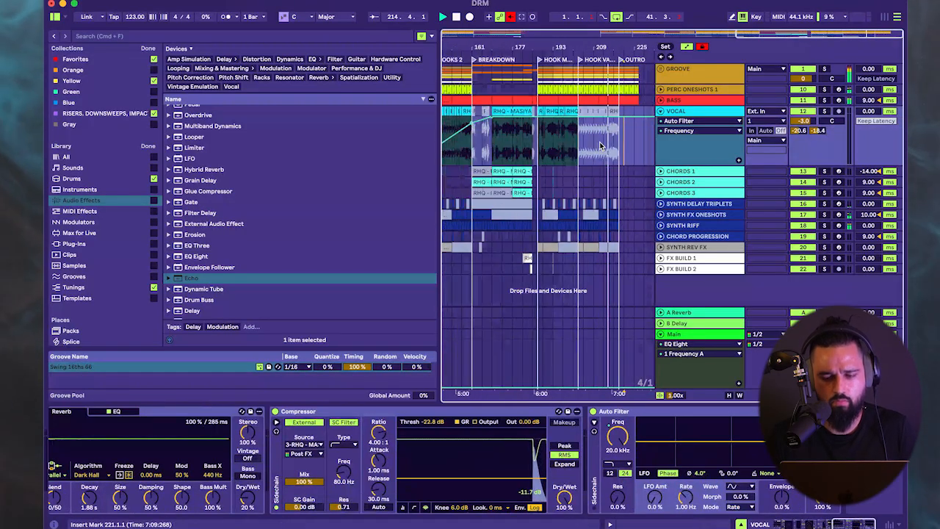
pyautogui.scroll(-4, 600, 144)
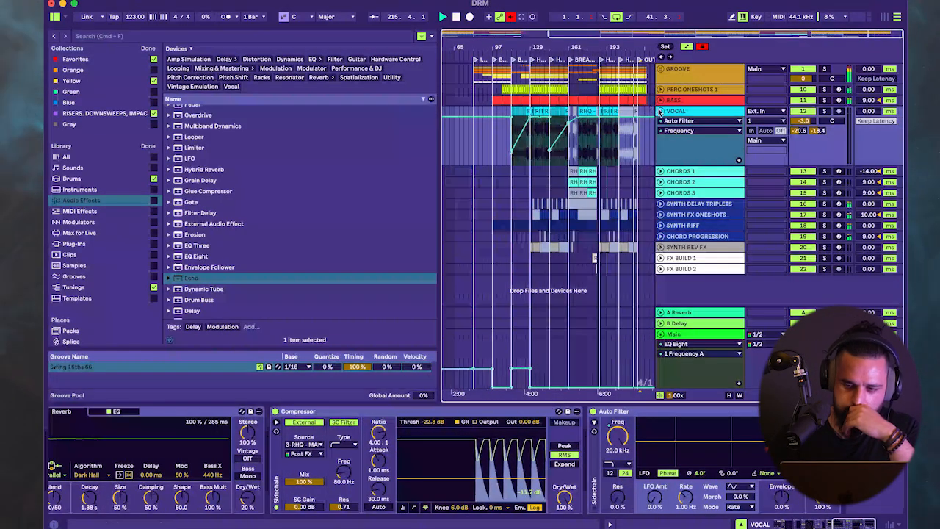
pyautogui.click(660, 110)
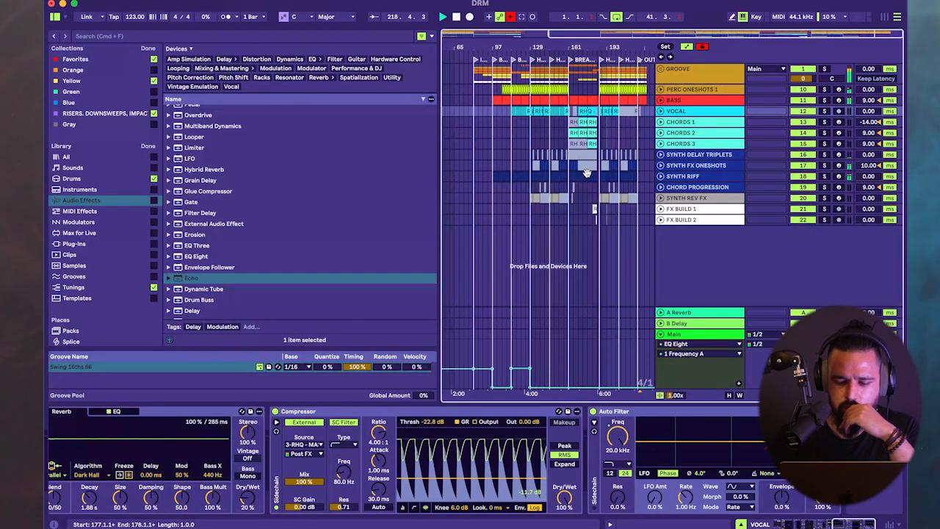
# - Raise the Main track's EQ Eight 1 Frequency A automation slightly across the BREAKDOWN, with breakpoints at bars 161 and 187
pyautogui.scroll(4, 587, 173)
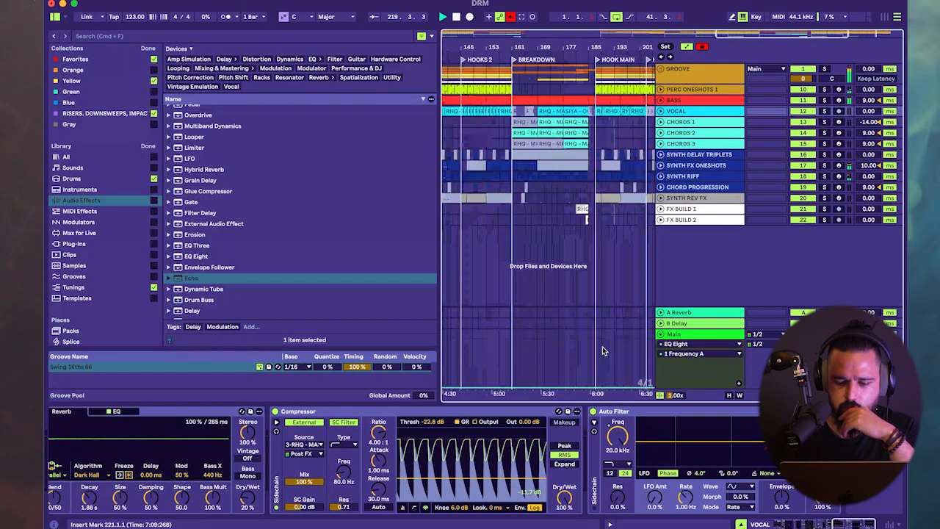
pyautogui.click(513, 388)
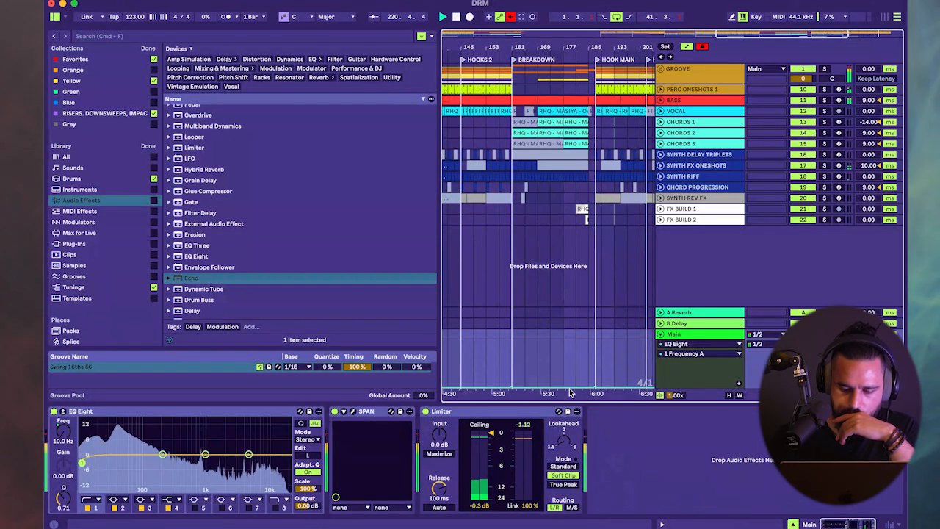
pyautogui.moveTo(512, 388); pyautogui.dragTo(512, 376)
pyautogui.moveTo(595, 387); pyautogui.dragTo(595, 376)
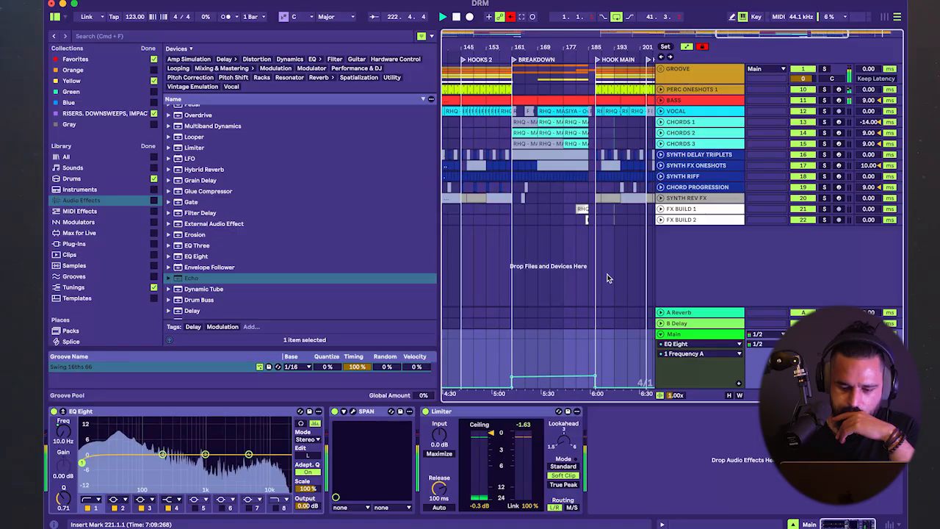
# - Set the grid to 1 bar and duplicate bars 219 to 227 of the groove, percussion, bass and vocal tracks to extend the outro
pyautogui.scroll(-4, 608, 275)
pyautogui.scroll(6, 600, 114)
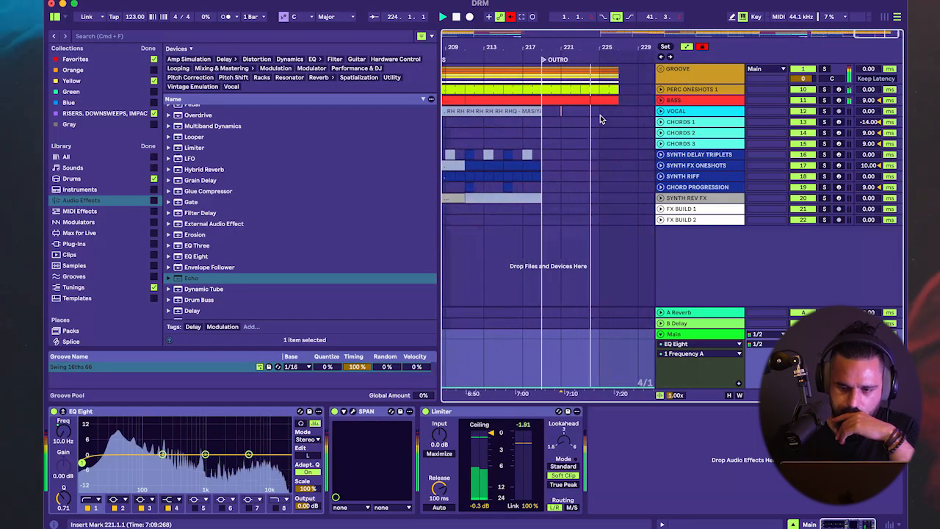
pyautogui.moveTo(617, 114); pyautogui.dragTo(560, 82)
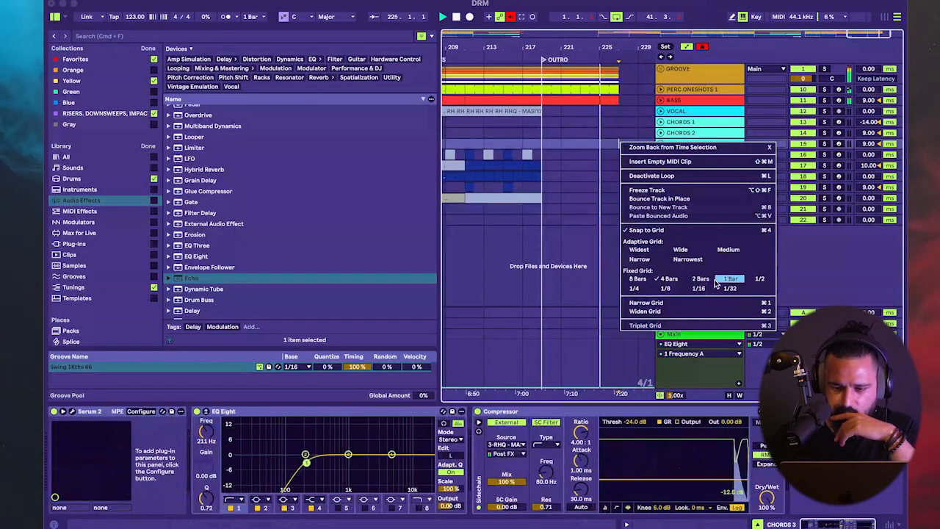
pyautogui.click(730, 278)
pyautogui.moveTo(617, 109); pyautogui.dragTo(544, 62)
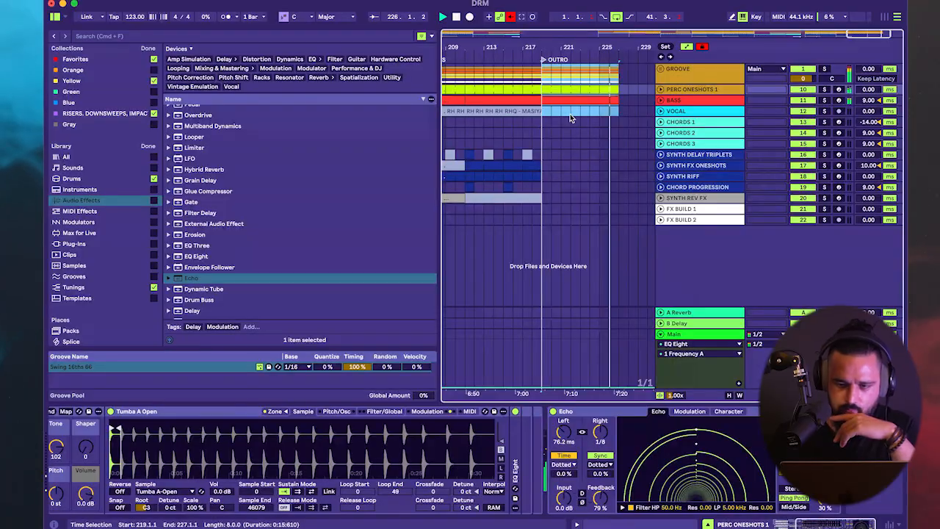
pyautogui.press('super+d')
# - Deactivate the BASS and PERC ONESHOTS 1 clips in the outro's last eight bars, from bar 227
pyautogui.click(578, 103)
pyautogui.press('0')
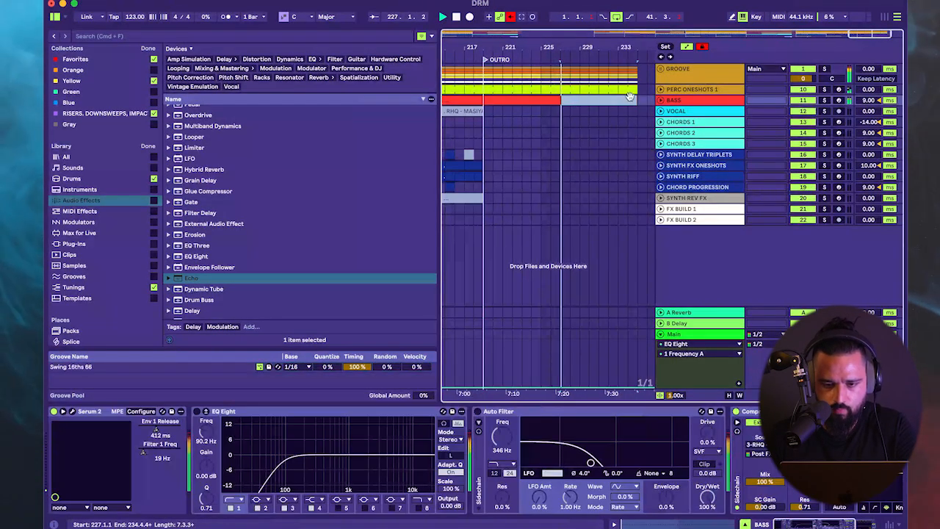
pyautogui.click(573, 90)
pyautogui.press('0')
pyautogui.click(609, 90)
pyautogui.press('0')
pyautogui.click(628, 90)
pyautogui.press('0')
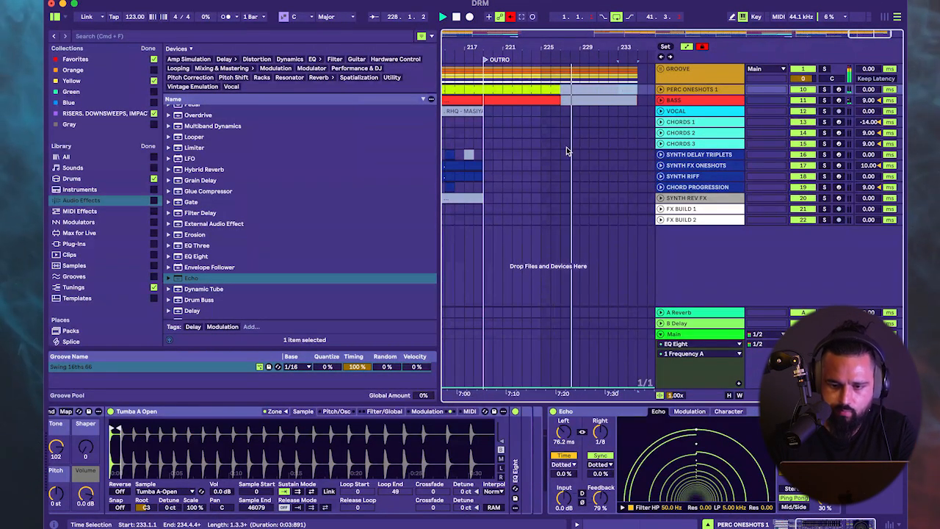
# - Stop playback and save the current Set
pyautogui.press('-')
pyautogui.press('-')
pyautogui.press('space')
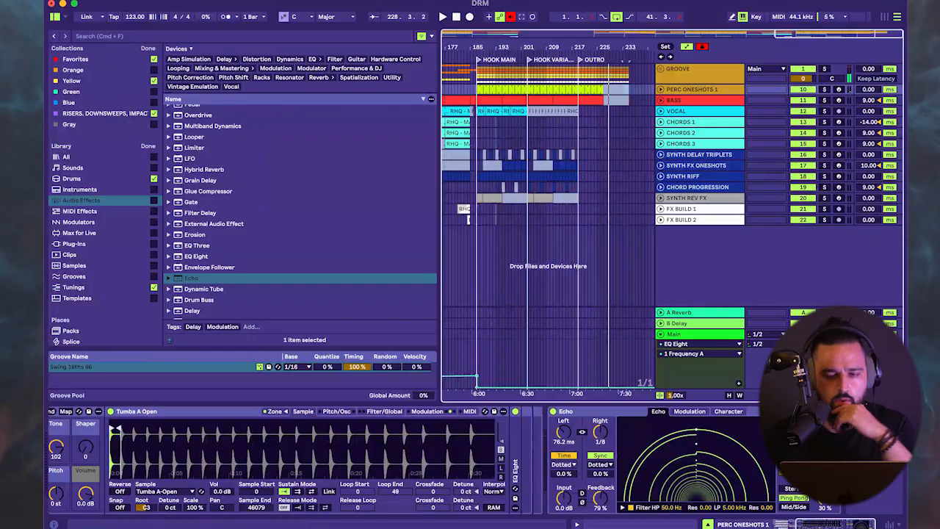
pyautogui.click(105, 0)
pyautogui.click(140, 123)
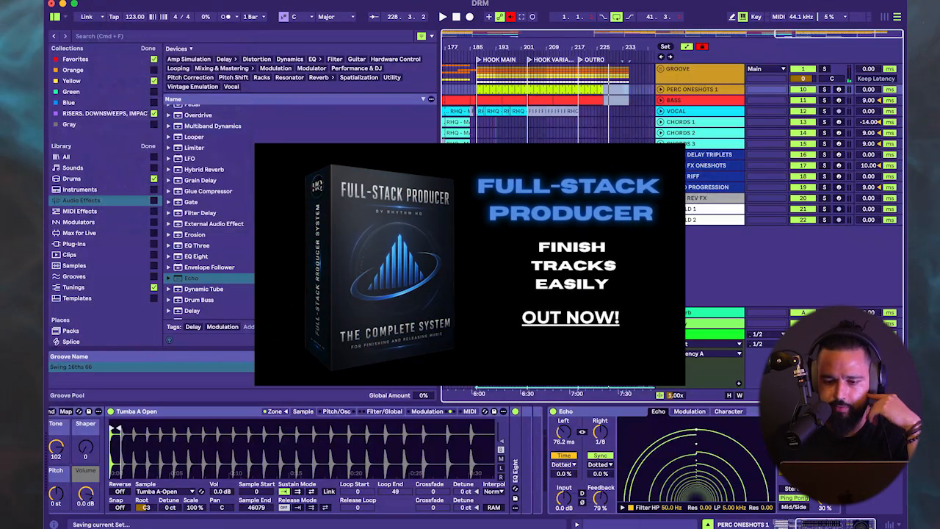
# - Fit the whole arrangement in view and set the fixed grid to 4 bars
pyautogui.press('w')
pyautogui.click(559, 145)
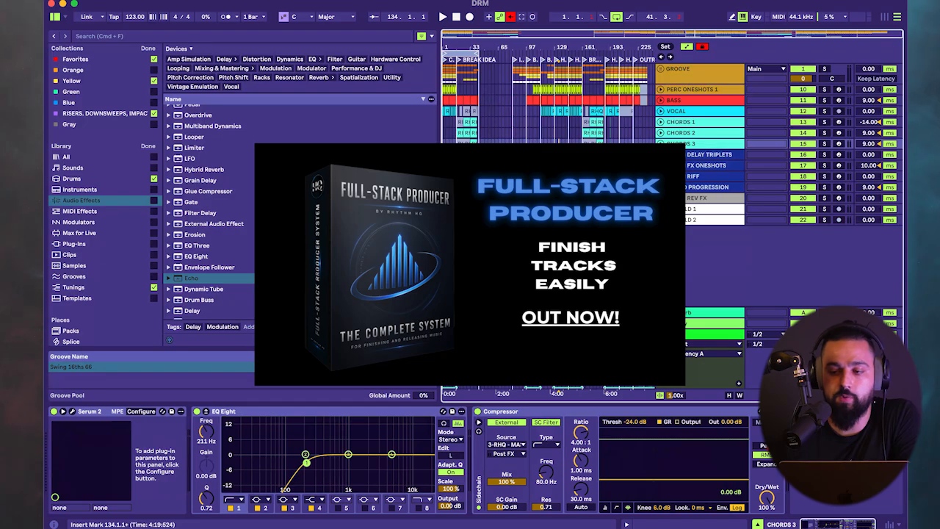
pyautogui.scroll(5, 554, 207)
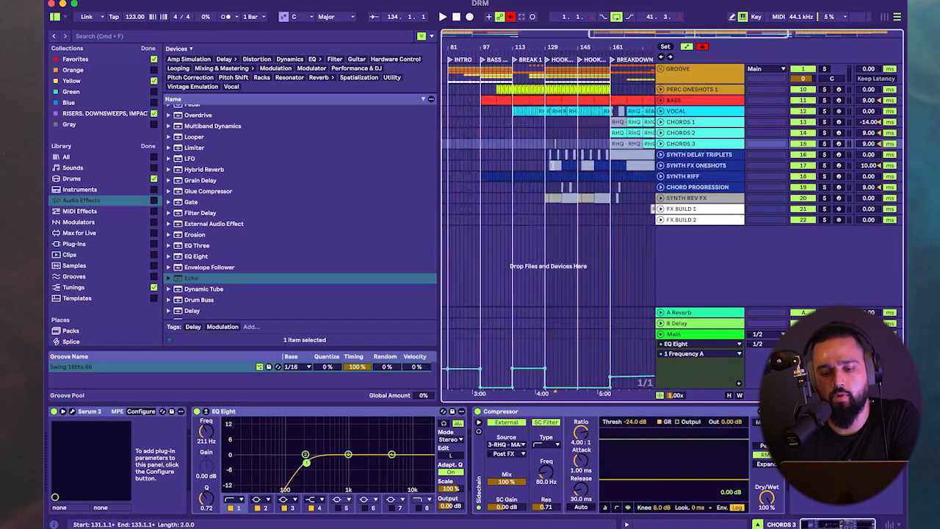
pyautogui.rightClick(553, 200)
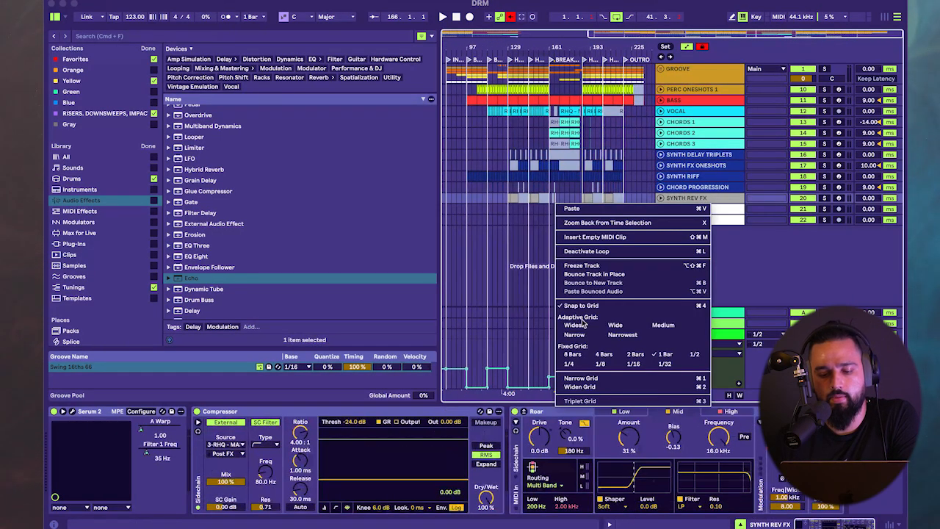
pyautogui.click(602, 354)
# - Play the arrangement from bar 121, within the break before HOOKS 1
pyautogui.click(482, 198)
pyautogui.click(487, 121)
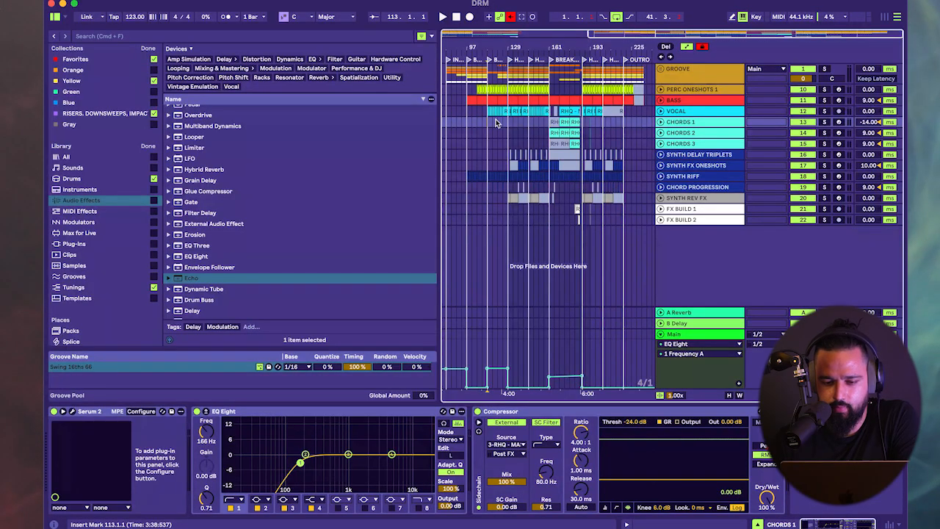
pyautogui.click(498, 122)
pyautogui.press('space')
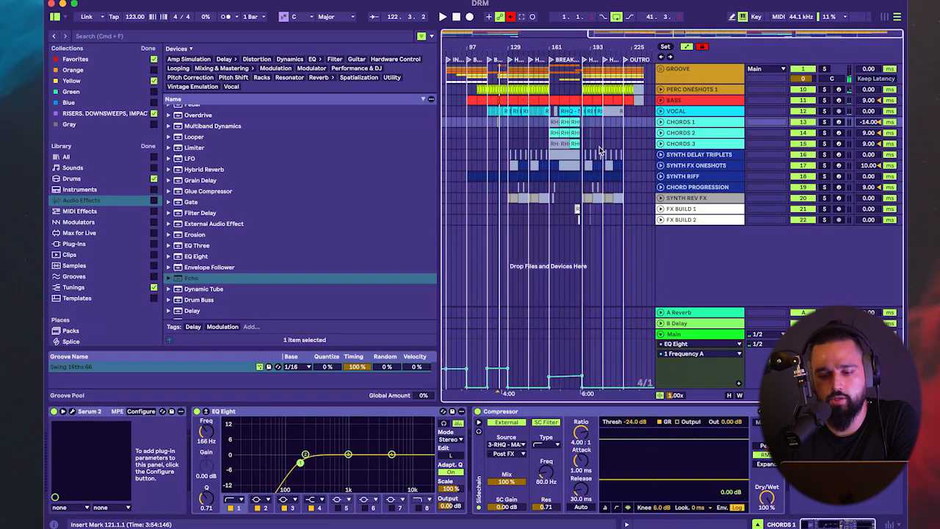
# - Review the arrangement's section layout and tracks from INTRO through OUTRO
pyautogui.moveTo(651, 199); pyautogui.dragTo(617, 88)
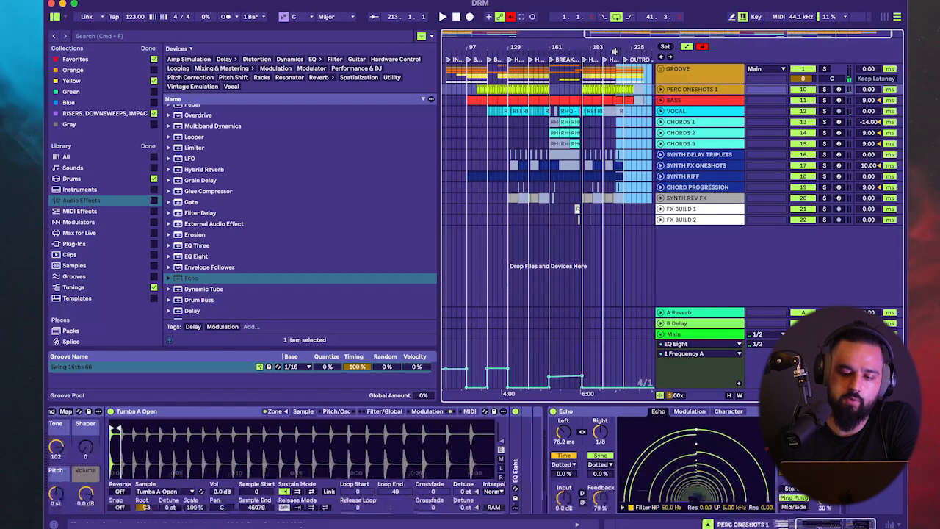
pyautogui.rightClick(489, 140)
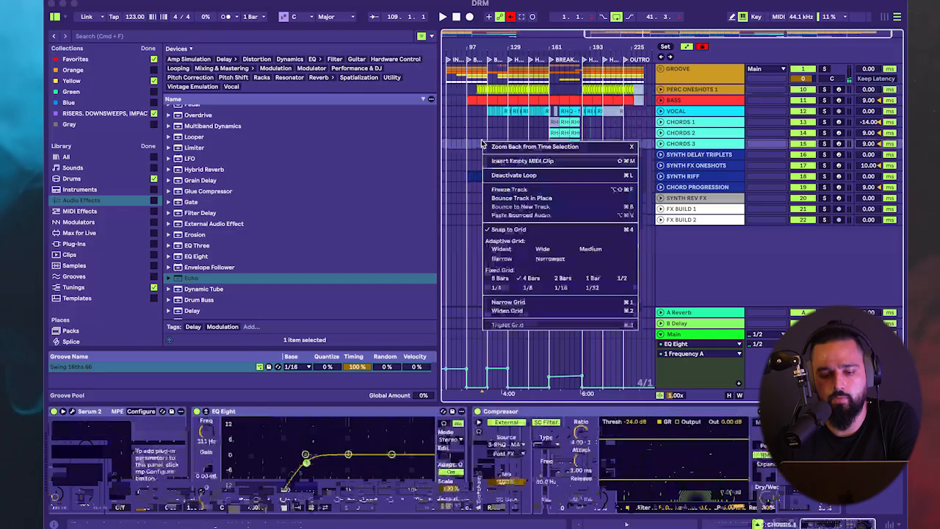
pyautogui.press('Escape')
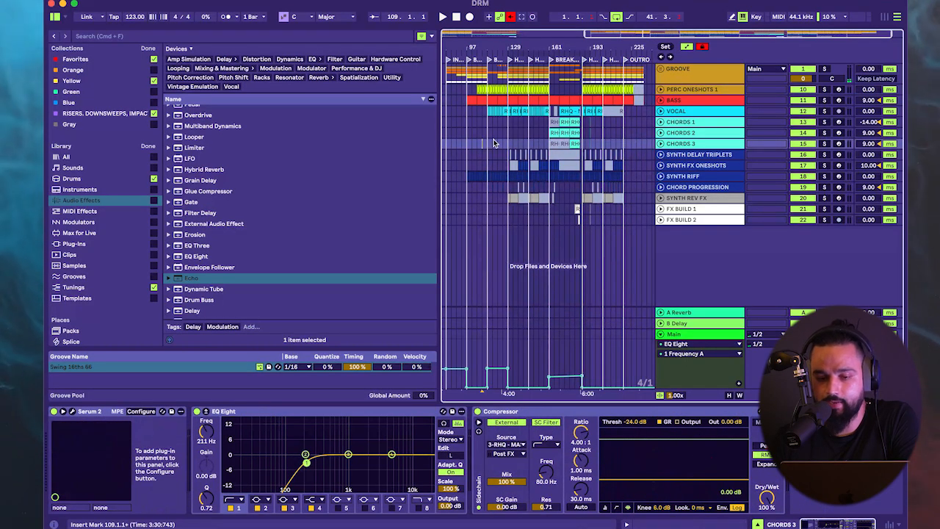
pyautogui.press('+')
pyautogui.press('+')
pyautogui.press('+')
pyautogui.hscroll(-5, 512, 307)
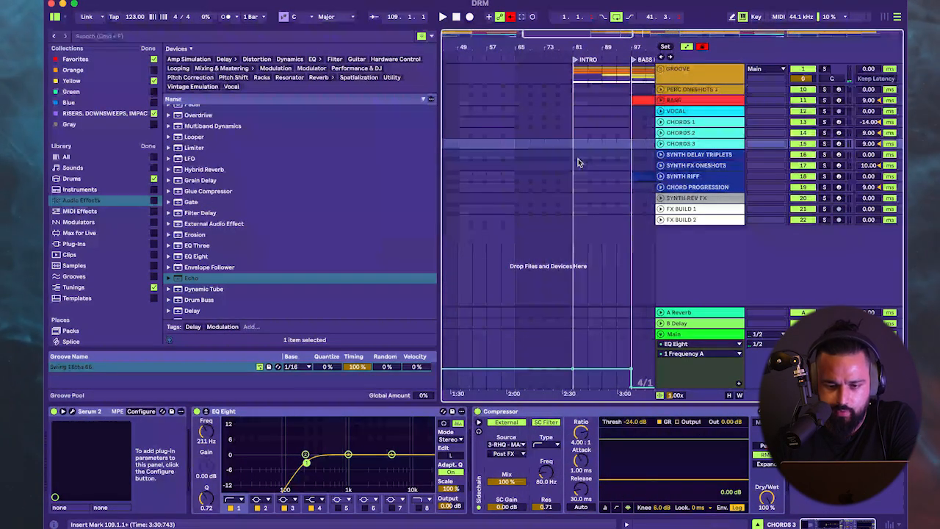
pyautogui.hscroll(10, 591, 328)
pyautogui.press('-')
pyautogui.press('-')
pyautogui.press('-')
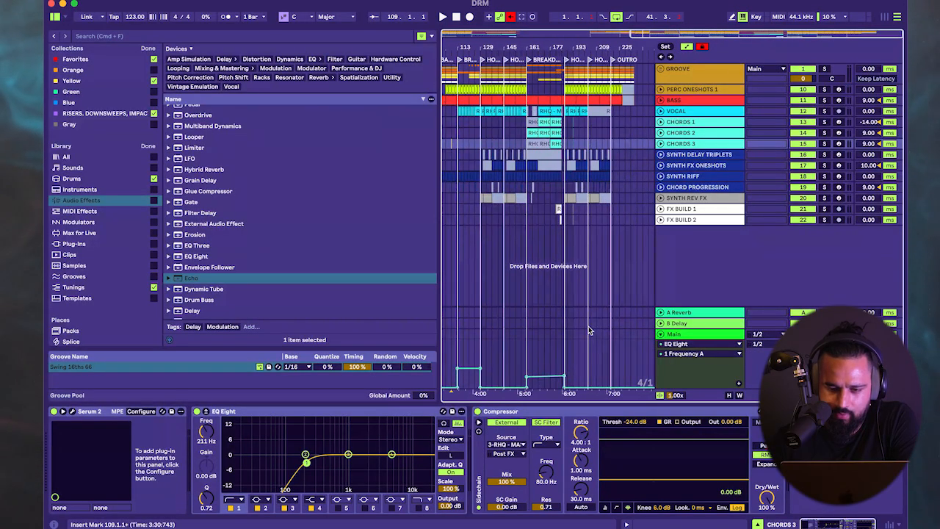
pyautogui.hscroll(-6, 580, 324)
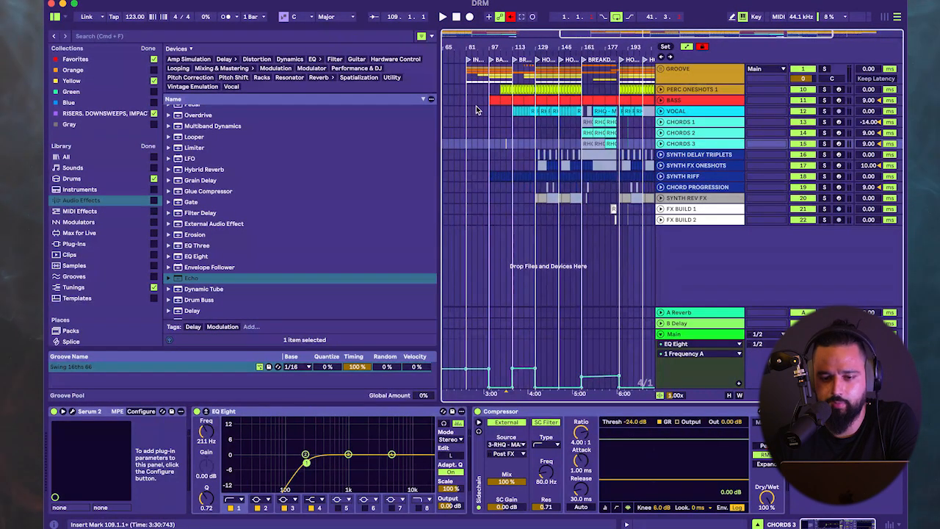
pyautogui.hscroll(2, 476, 106)
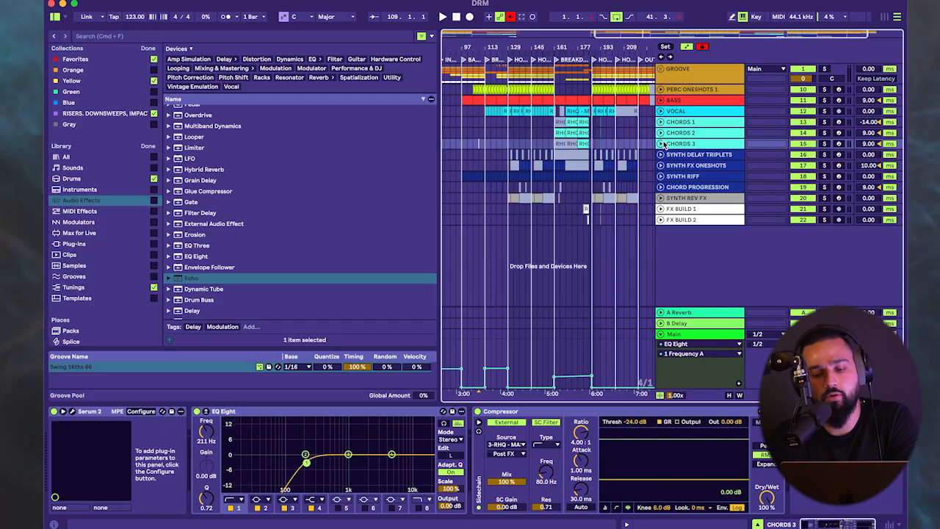
pyautogui.click(661, 69)
pyautogui.click(661, 69)
pyautogui.scroll(-3, 580, 168)
# - Set the fixed grid to 8 bars and play the arrangement from within HOOKS 2, ahead of the BREAKDOWN
pyautogui.rightClick(540, 137)
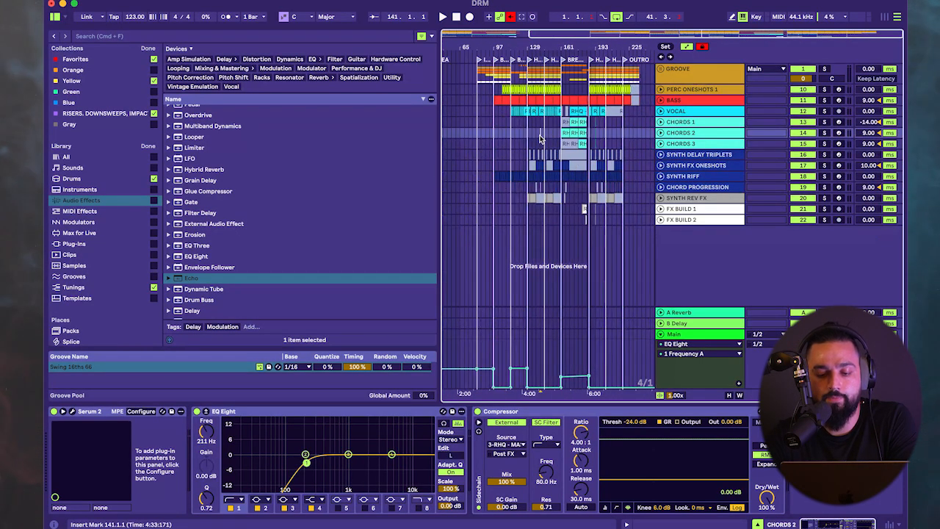
pyautogui.click(567, 275)
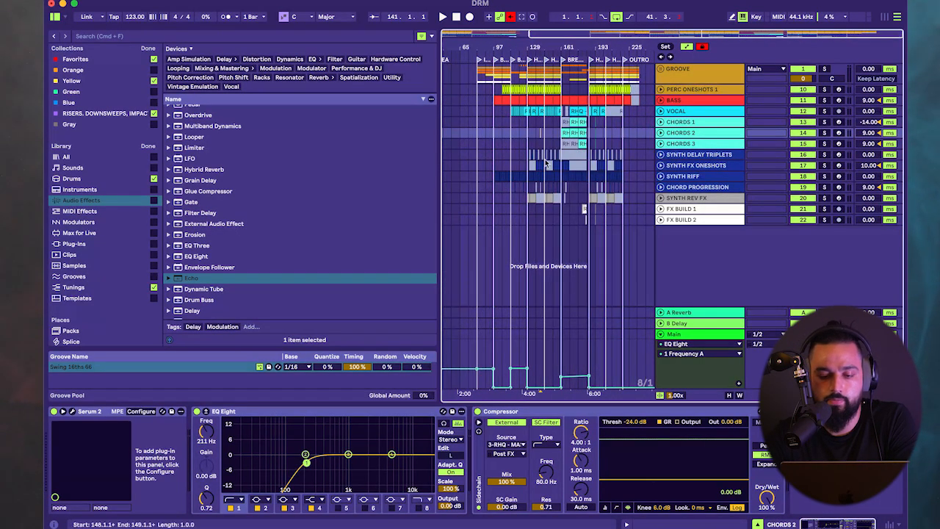
pyautogui.click(551, 124)
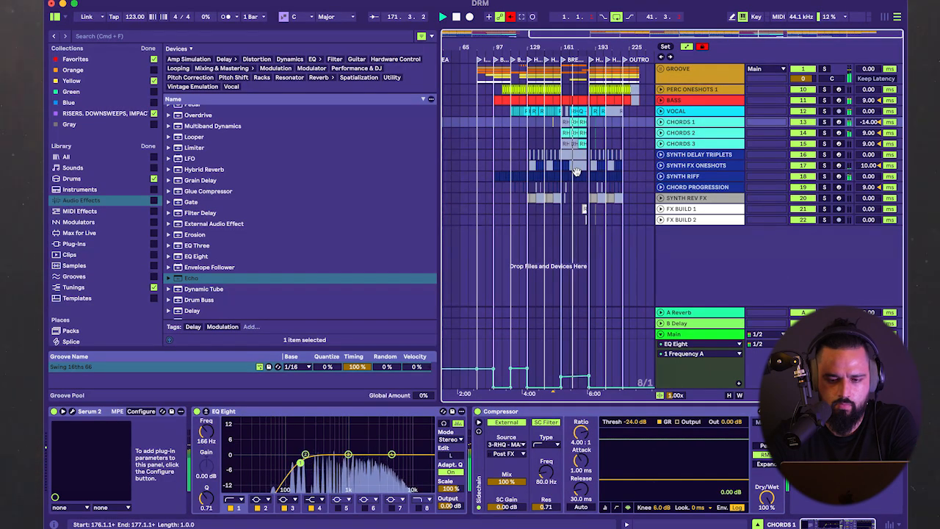
# - Deactivate all VOCAL clips across HOOK MAIN, including the short clip at bar 197
pyautogui.scroll(5, 593, 151)
pyautogui.click(563, 111)
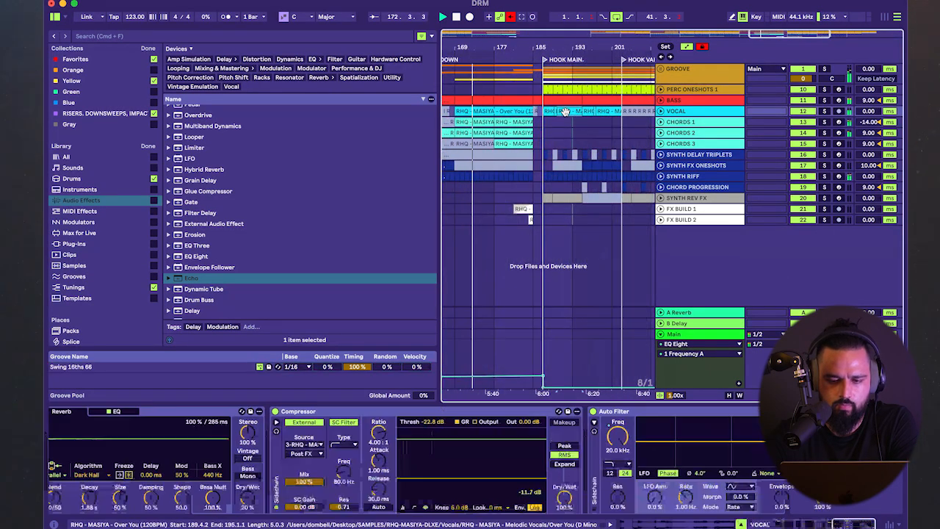
pyautogui.click(548, 112)
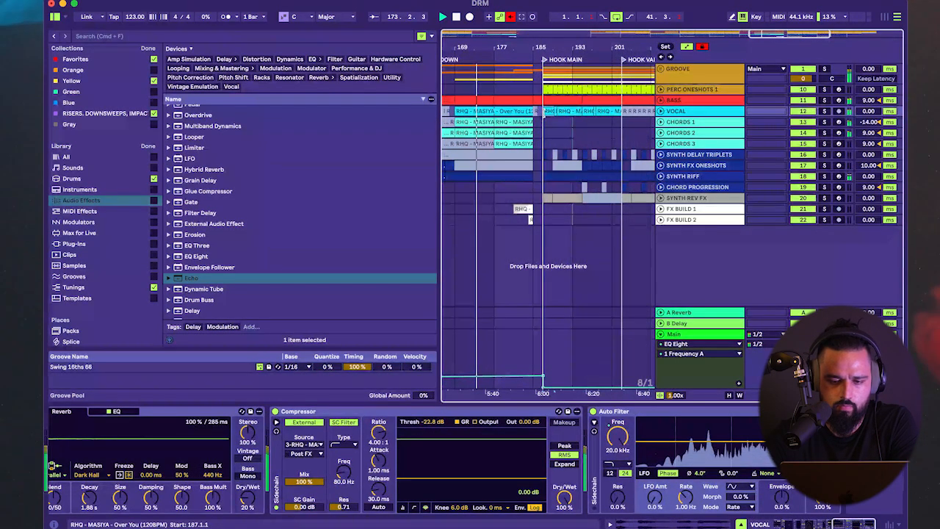
pyautogui.click(614, 112)
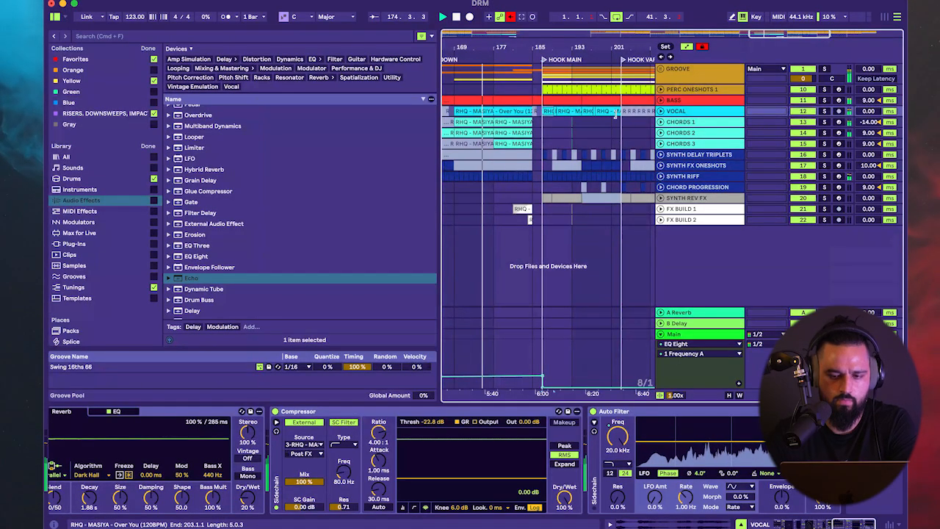
pyautogui.click(589, 112)
pyautogui.keyDown('shift'); pyautogui.click(550, 113); pyautogui.keyUp('shift')
pyautogui.press('0')
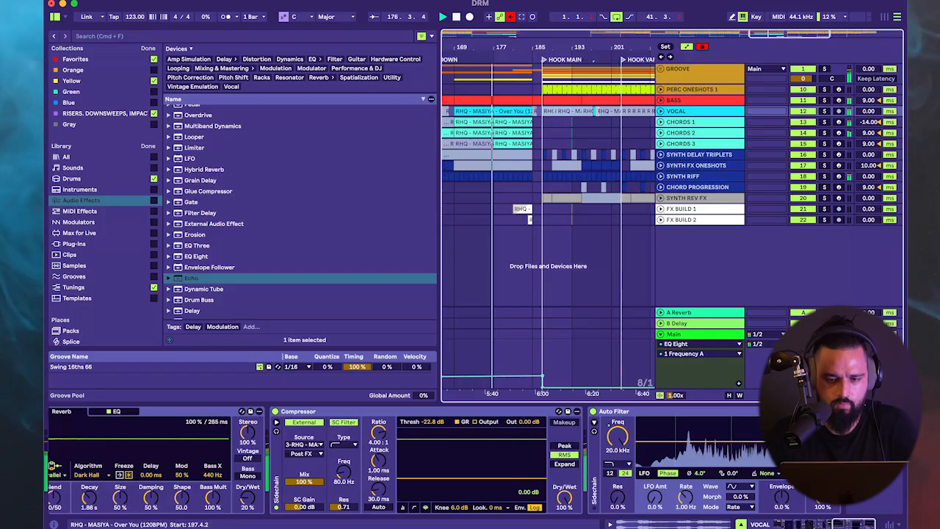
pyautogui.click(594, 112)
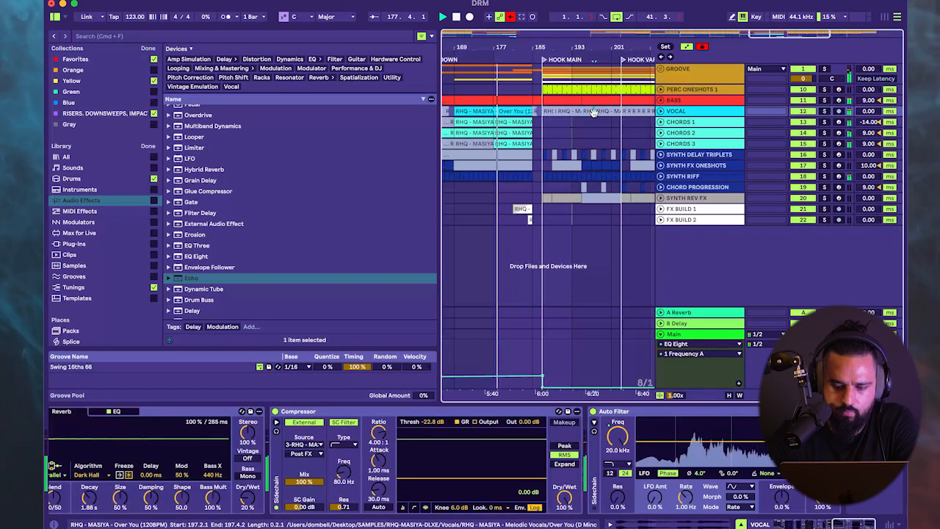
# - Listen to the end of the BREAKDOWN and its transition into HOOK MAIN while checking the surrounding sections
pyautogui.scroll(-5, 585, 141)
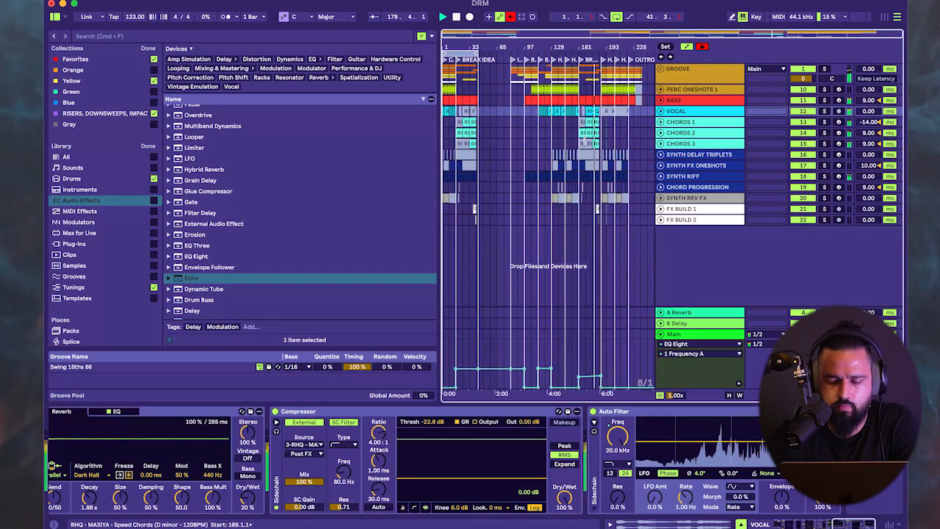
pyautogui.scroll(3, 585, 141)
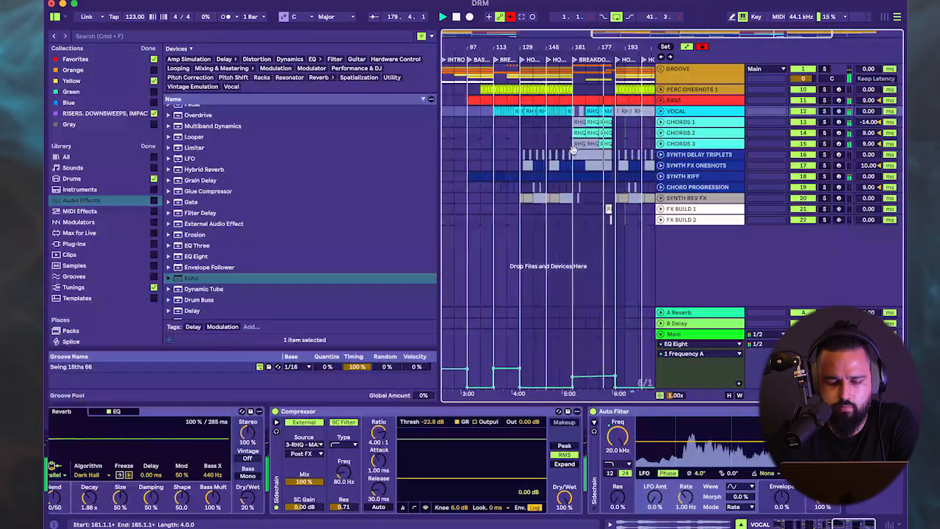
pyautogui.scroll(-4, 575, 154)
pyautogui.scroll(5, 575, 154)
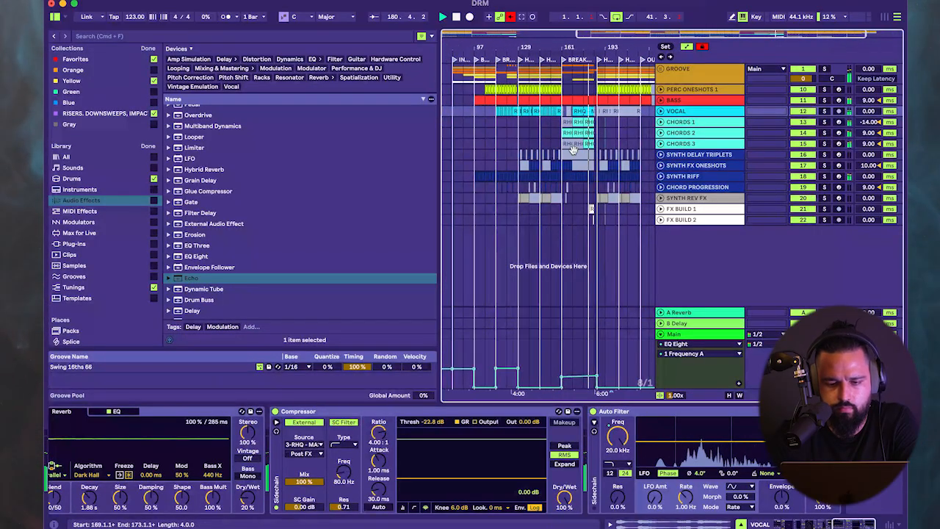
pyautogui.scroll(-3, 572, 150)
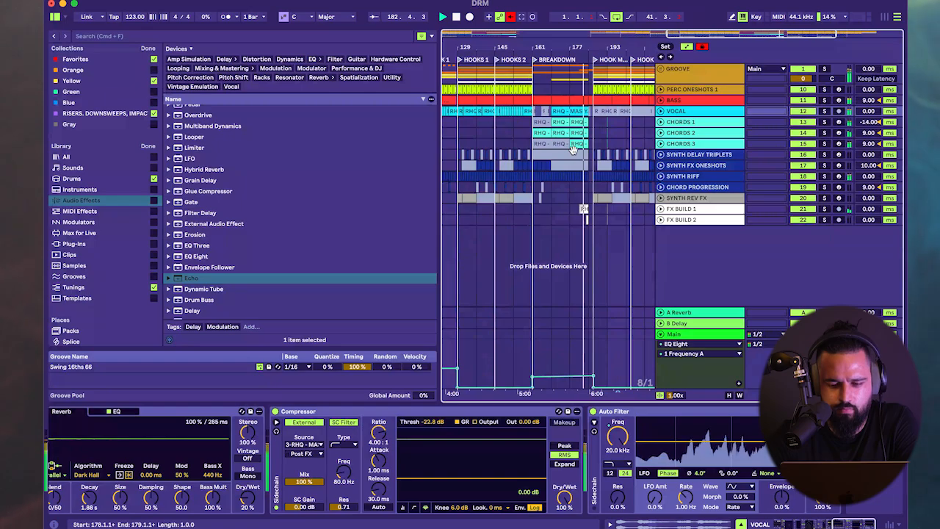
pyautogui.hscroll(-2, 572, 150)
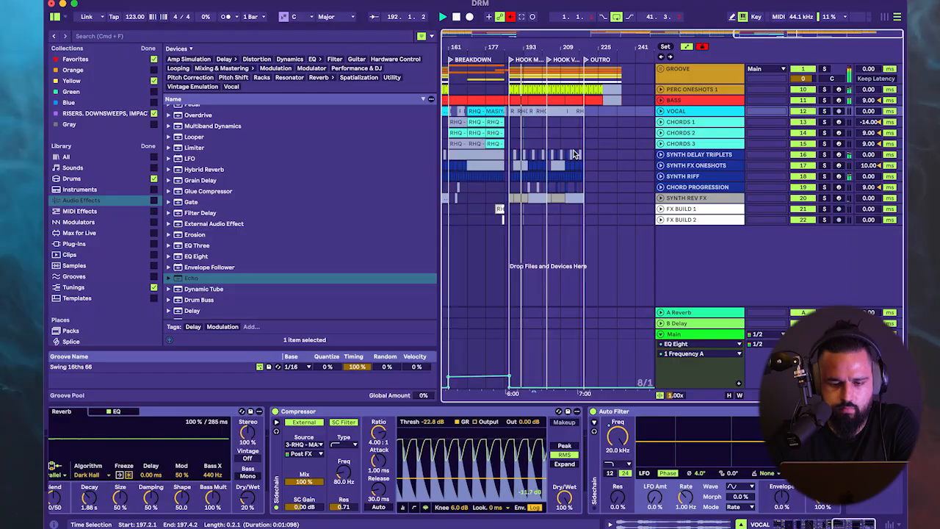
pyautogui.hscroll(-2, 575, 154)
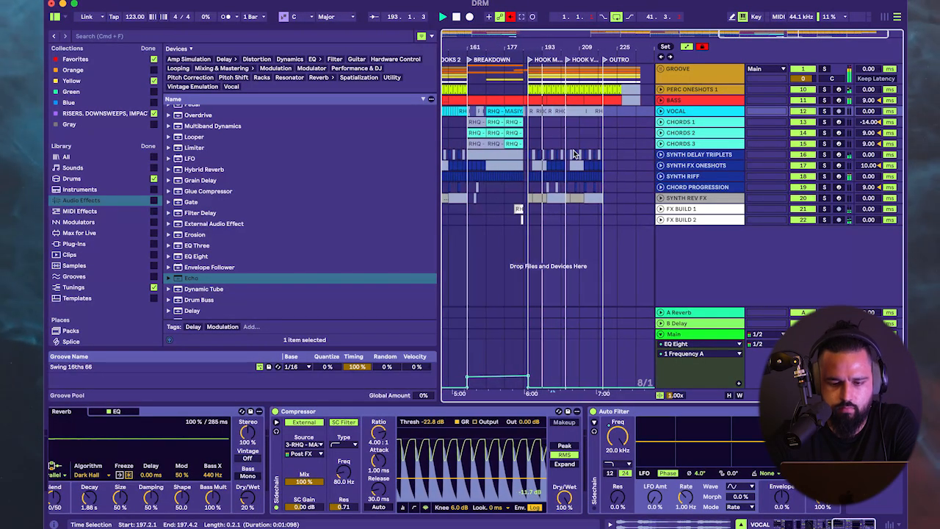
pyautogui.hscroll(-3, 575, 155)
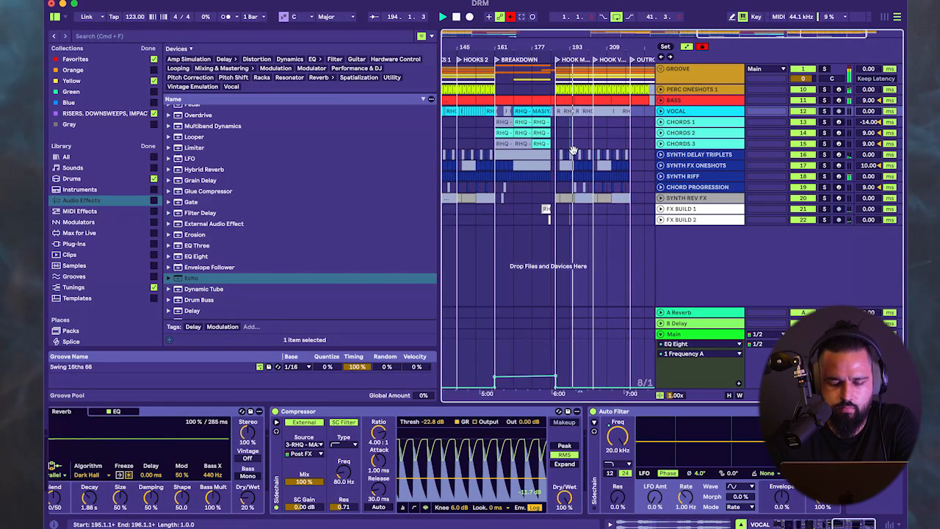
pyautogui.scroll(-2, 575, 154)
pyautogui.scroll(-2, 575, 154)
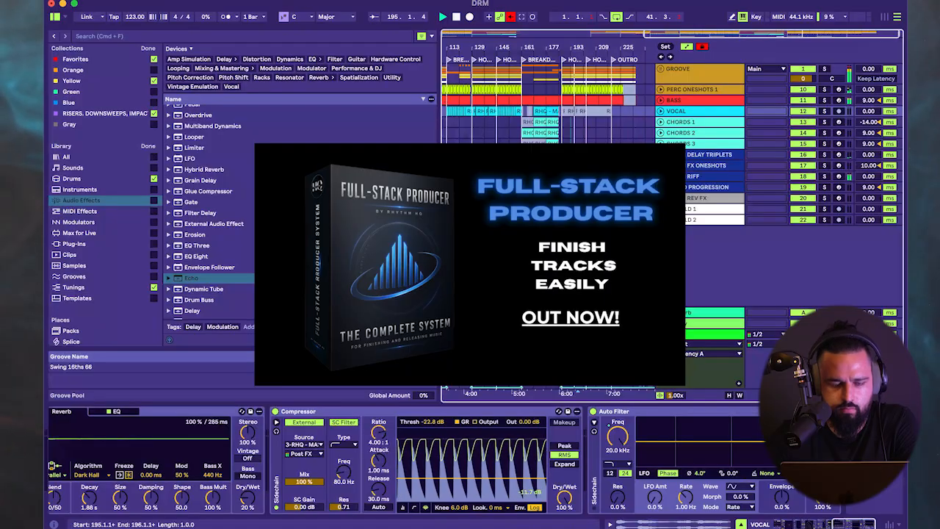
pyautogui.hscroll(-1, 575, 155)
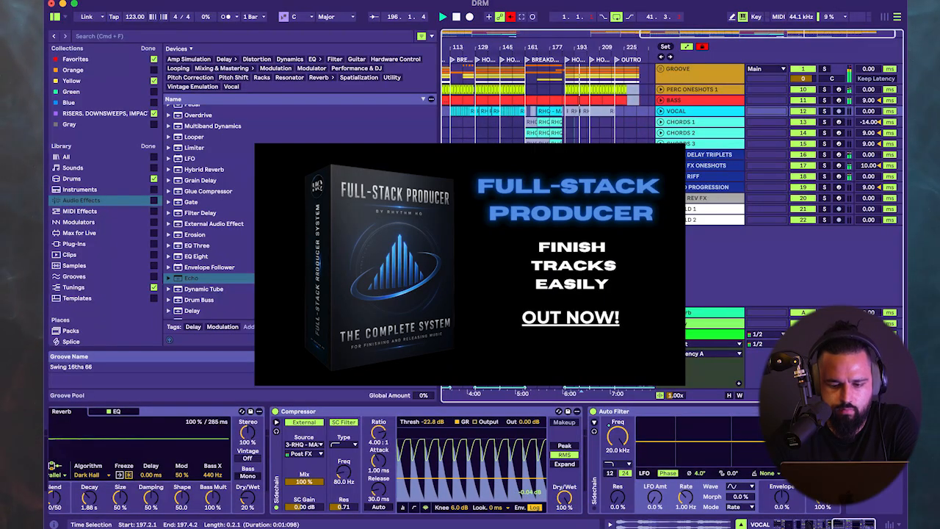
pyautogui.scroll(4, 586, 177)
# - Reactivate the deactivated SYNTH REV FX clips in HOOK MAIN and HOOK VARIATIONS so the track runs up to the OUTRO
pyautogui.click(507, 197)
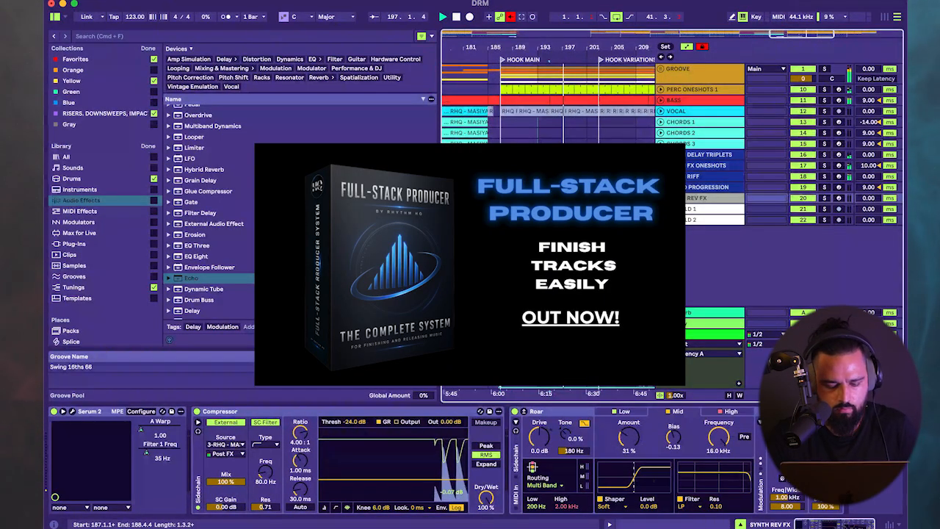
pyautogui.scroll(-1, 575, 197)
pyautogui.hscroll(2, 575, 197)
pyautogui.click(582, 197)
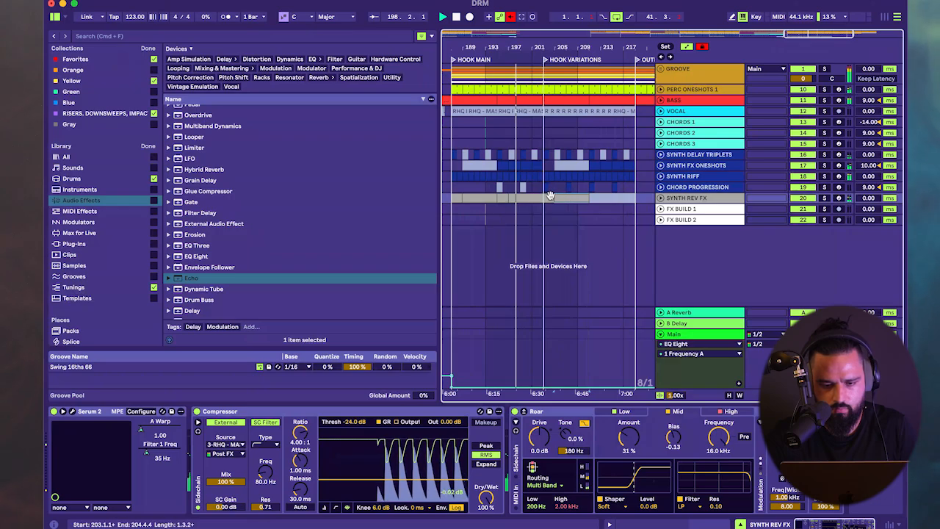
pyautogui.scroll(-6, 547, 196)
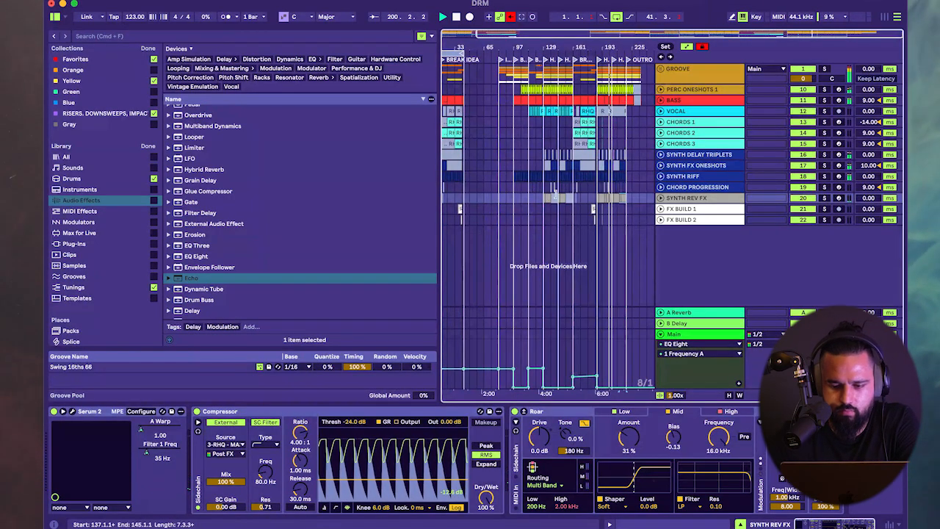
pyautogui.scroll(6, 573, 194)
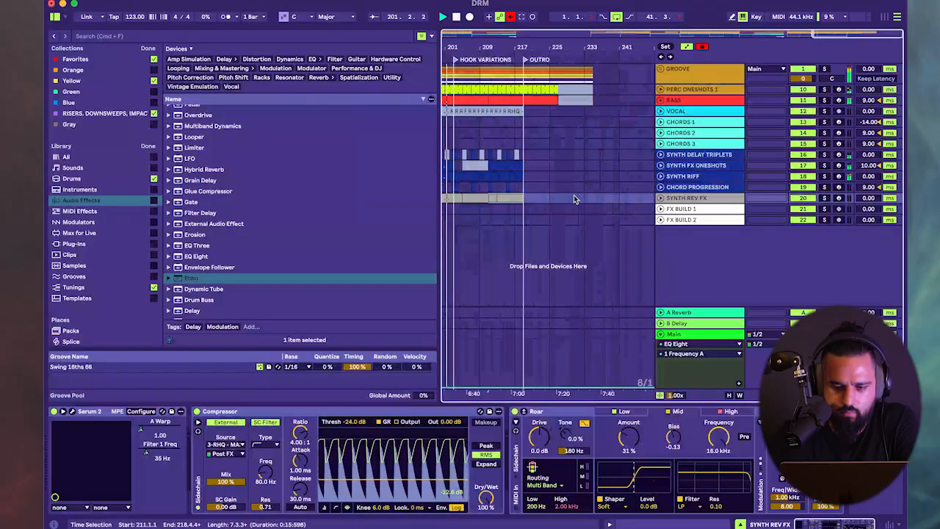
pyautogui.scroll(-3, 573, 195)
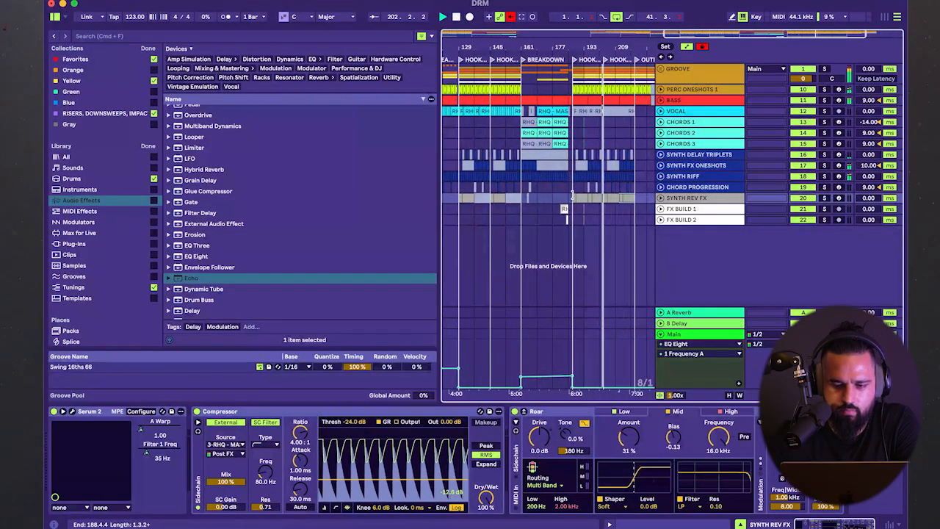
pyautogui.scroll(-3, 573, 195)
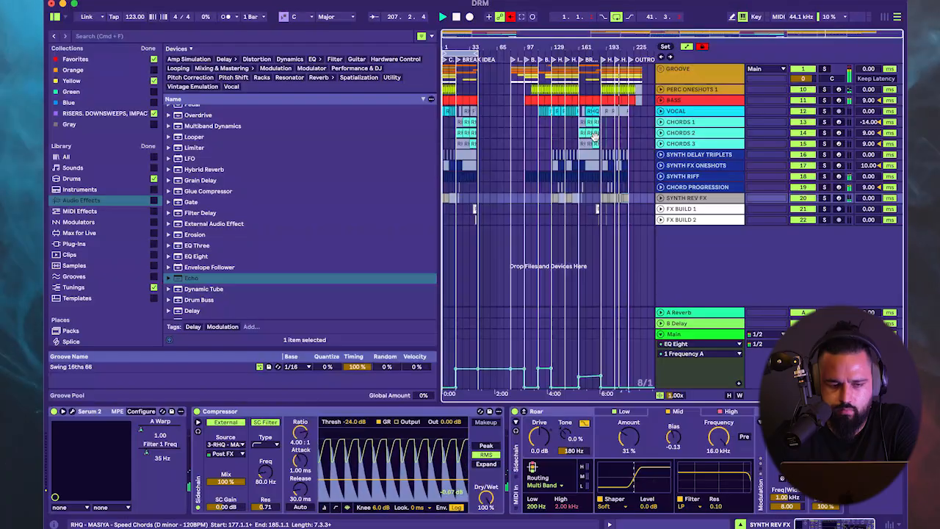
# - Stop playback and examine the empty CHORDS lanes after the BREAKDOWN, marking out bars 187 to 199 in HOOK MAIN
pyautogui.click(556, 123)
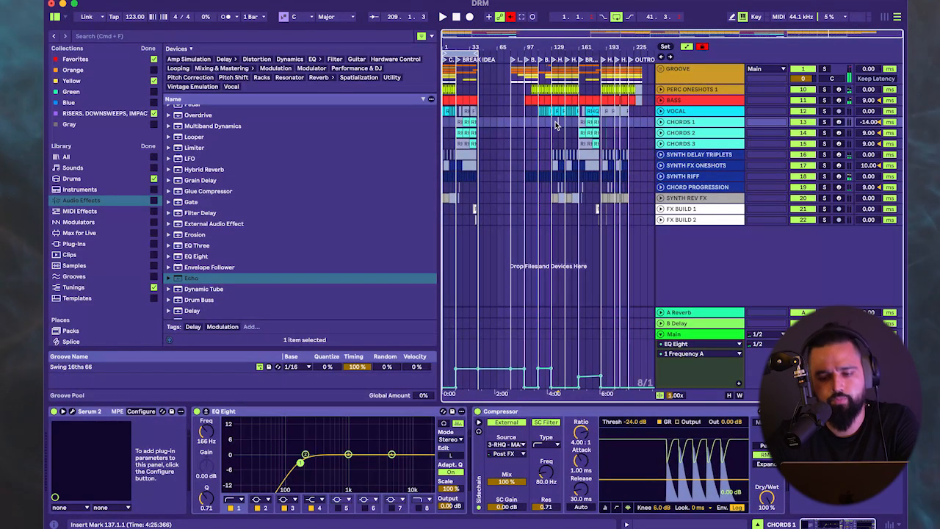
pyautogui.scroll(3, 609, 134)
pyautogui.scroll(2, 573, 122)
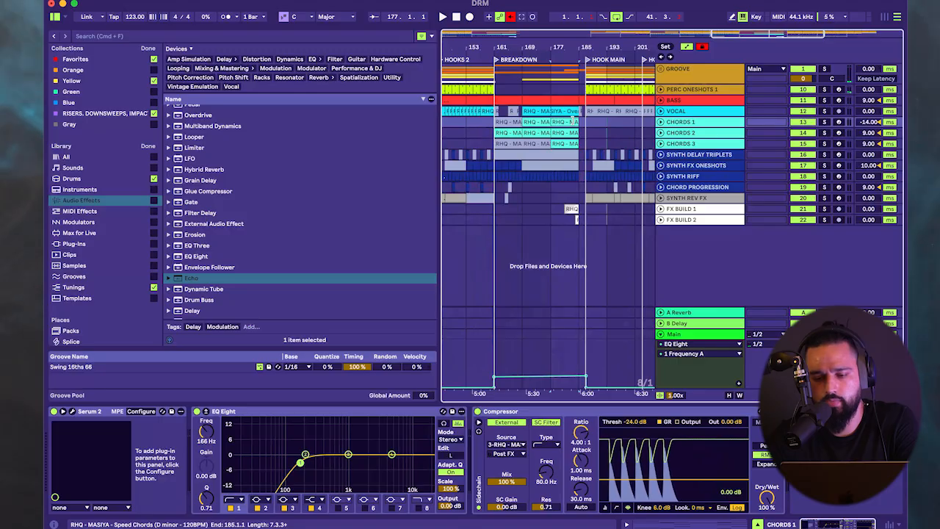
pyautogui.hscroll(3, 604, 131)
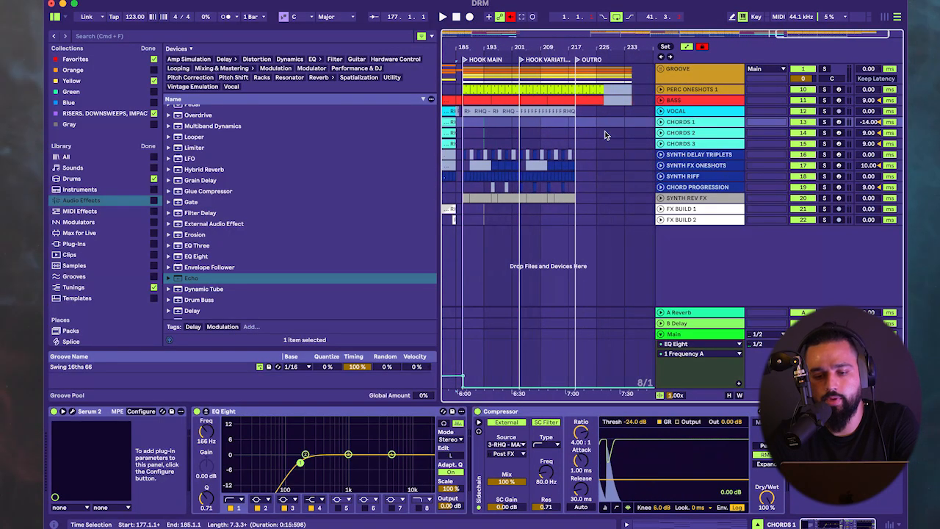
pyautogui.hscroll(-2, 604, 130)
pyautogui.click(529, 113)
pyautogui.moveTo(530, 113); pyautogui.dragTo(575, 153)
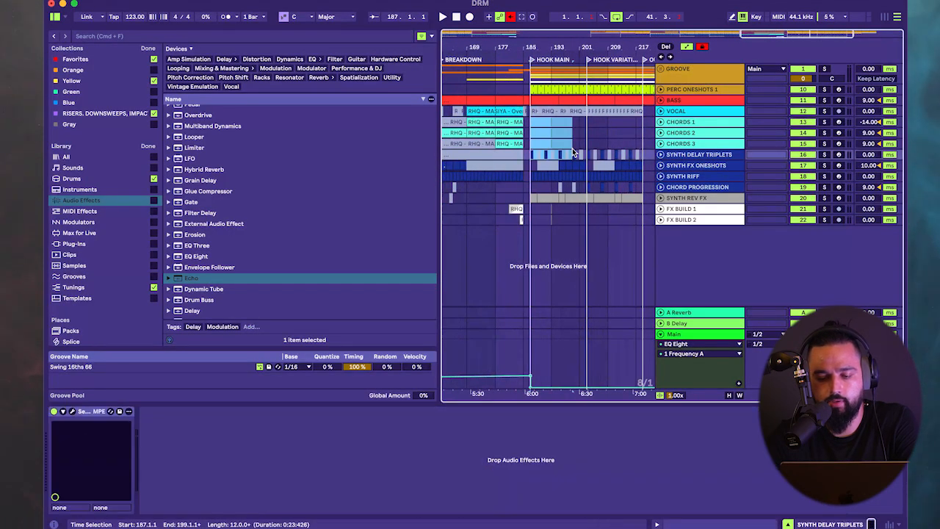
pyautogui.scroll(-2, 575, 152)
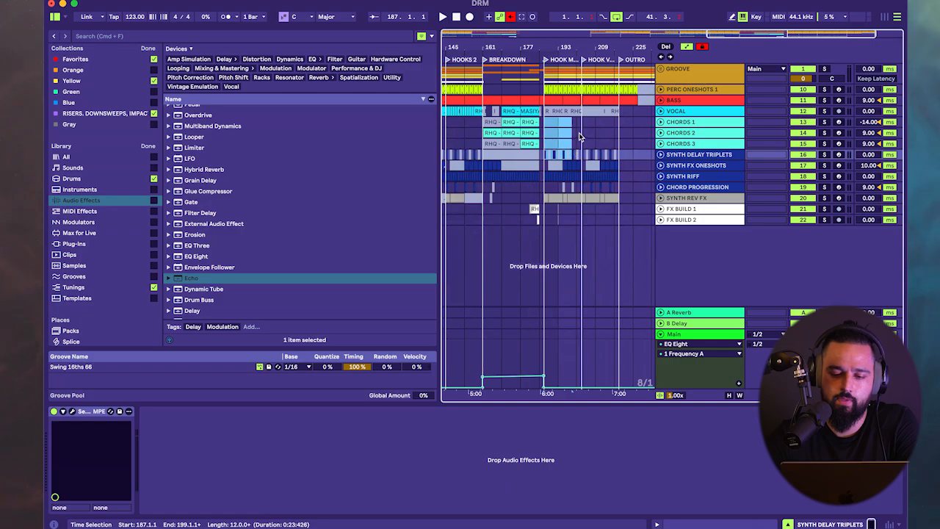
pyautogui.click(578, 137)
pyautogui.scroll(-2, 580, 135)
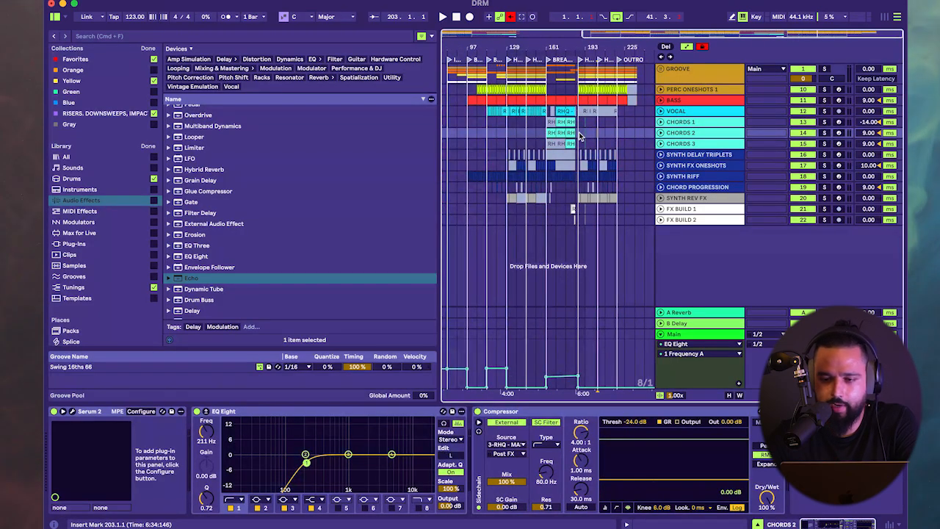
# - Examine the empty vocal, chord and synth lanes in the OUTRO from bar 217, and bring the whole arrangement into view
pyautogui.click(660, 209)
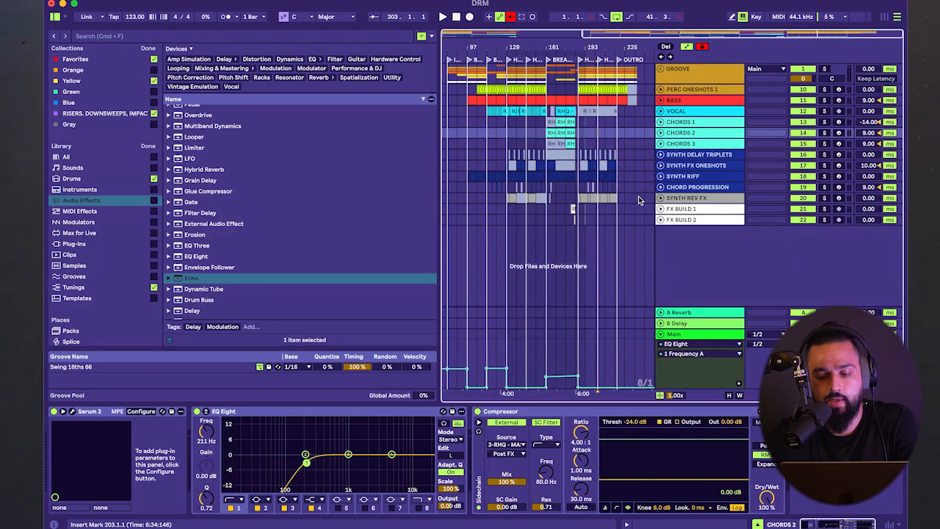
pyautogui.moveTo(638, 197); pyautogui.dragTo(615, 114)
pyautogui.press('Delete')
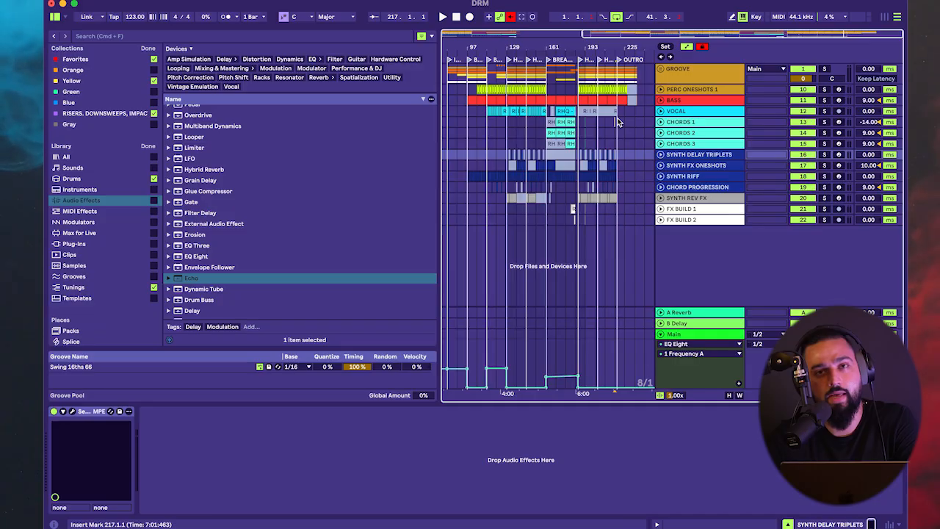
pyautogui.hscroll(-5, 617, 117)
pyautogui.hscroll(1, 578, 134)
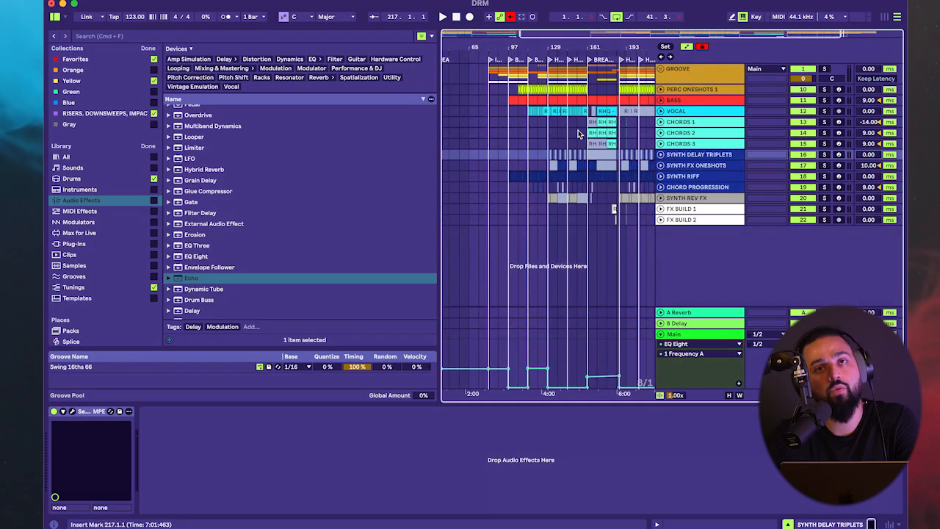
pyautogui.scroll(-3, 578, 133)
pyautogui.scroll(-2, 578, 134)
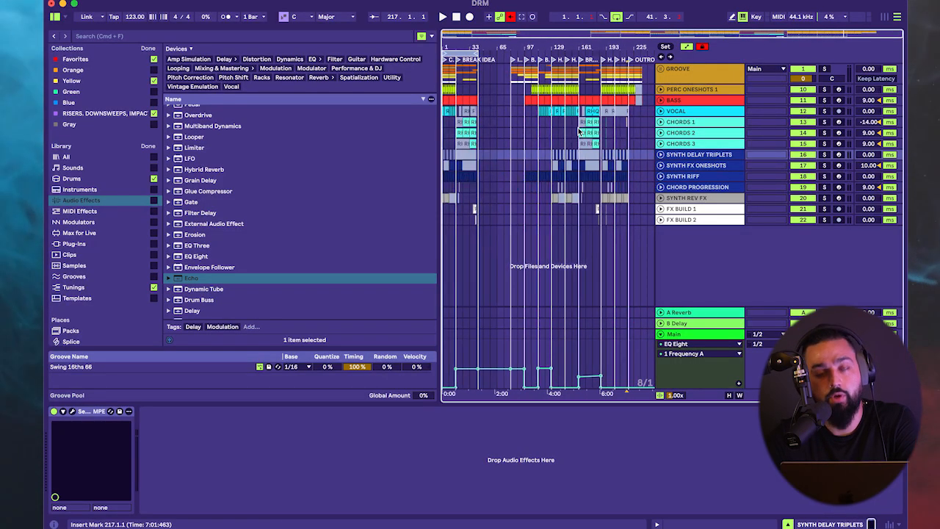